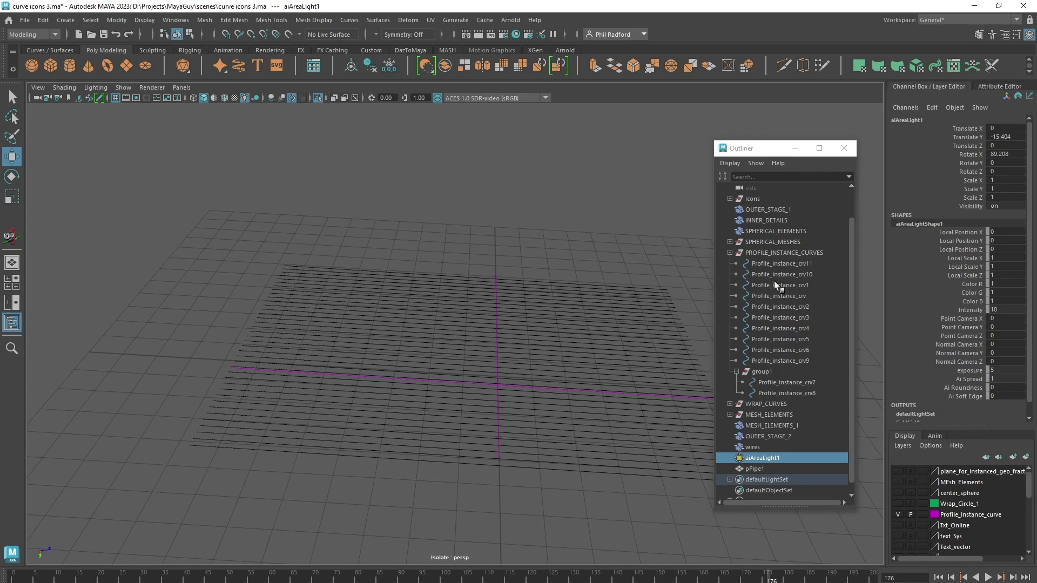
- Collapse the PROFILE_INSTANCE_CURVES group in the Outliner and frame the strand grid in the perspective view
left_click(730, 253)
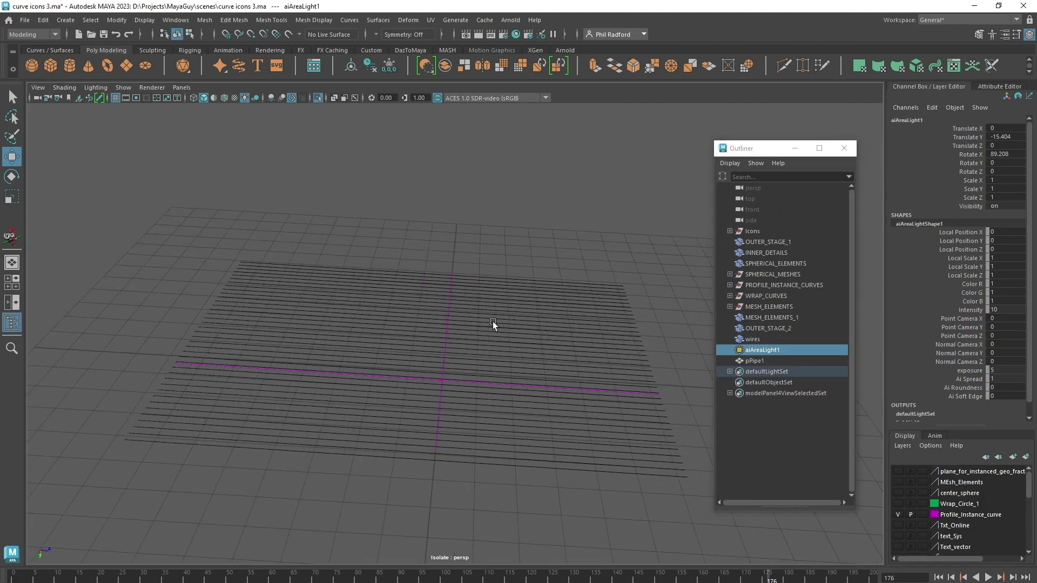
right_click_drag(493, 324, 605, 344, "alt")
middle_click_drag(572, 344, 553, 297, "alt")
right_click_drag(553, 296, 532, 295, "alt")
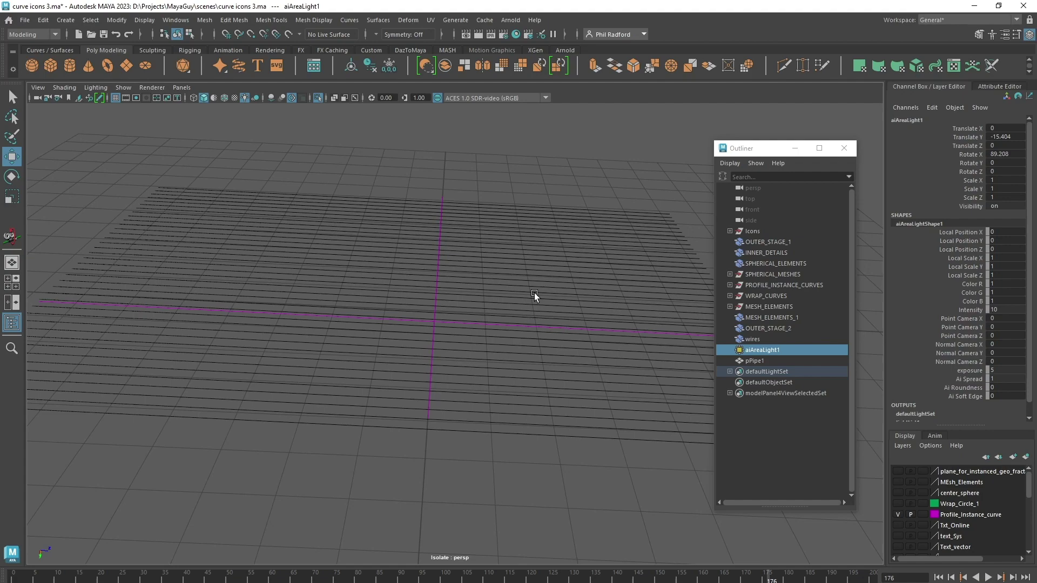
left_click_drag(534, 292, 501, 348, "alt")
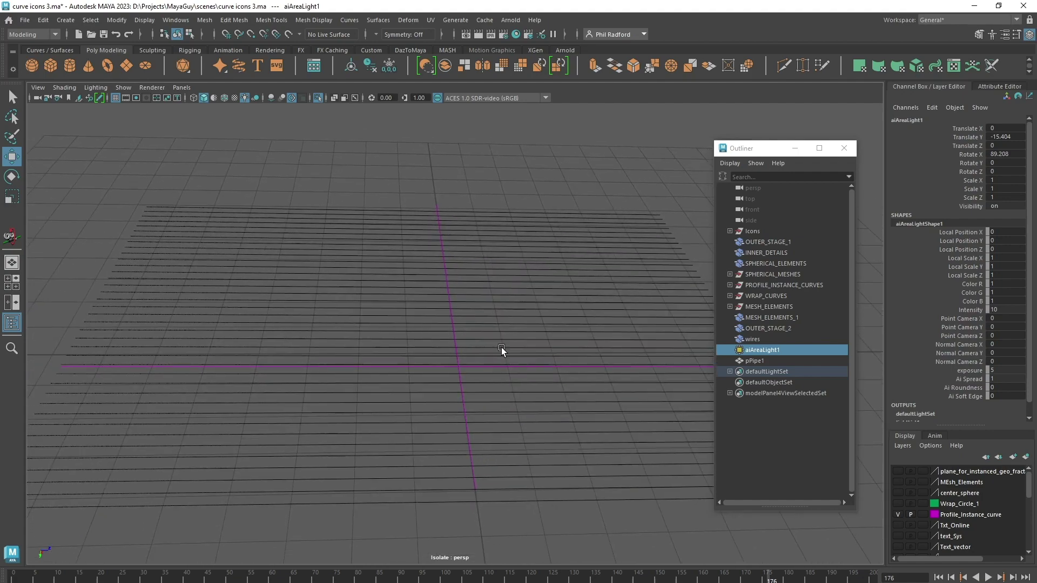
- Inspect the two crossing profile curves and the wires graph object by selecting each in turn, and clear the selection
left_click(472, 362)
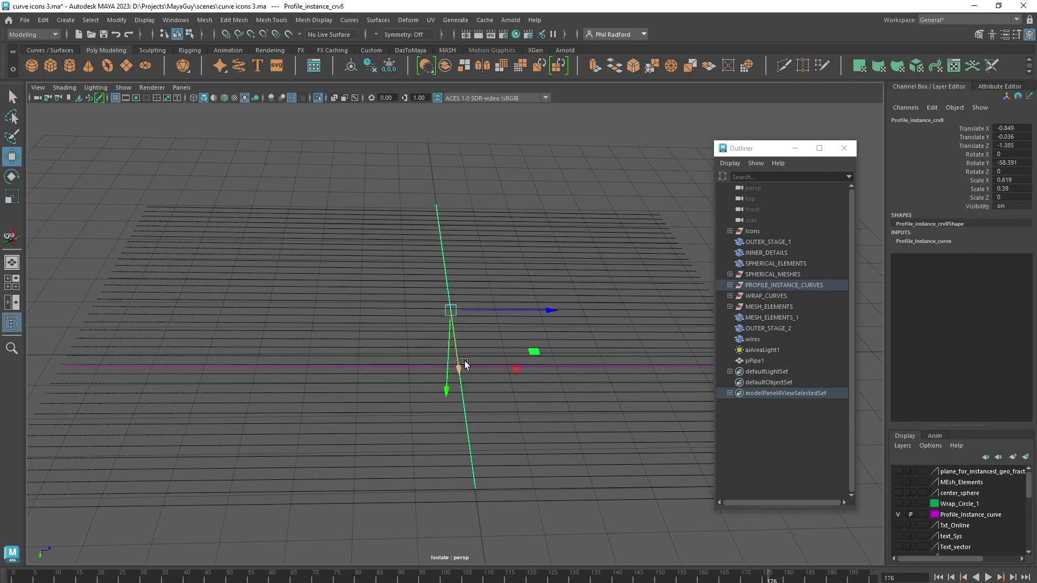
left_click(756, 339)
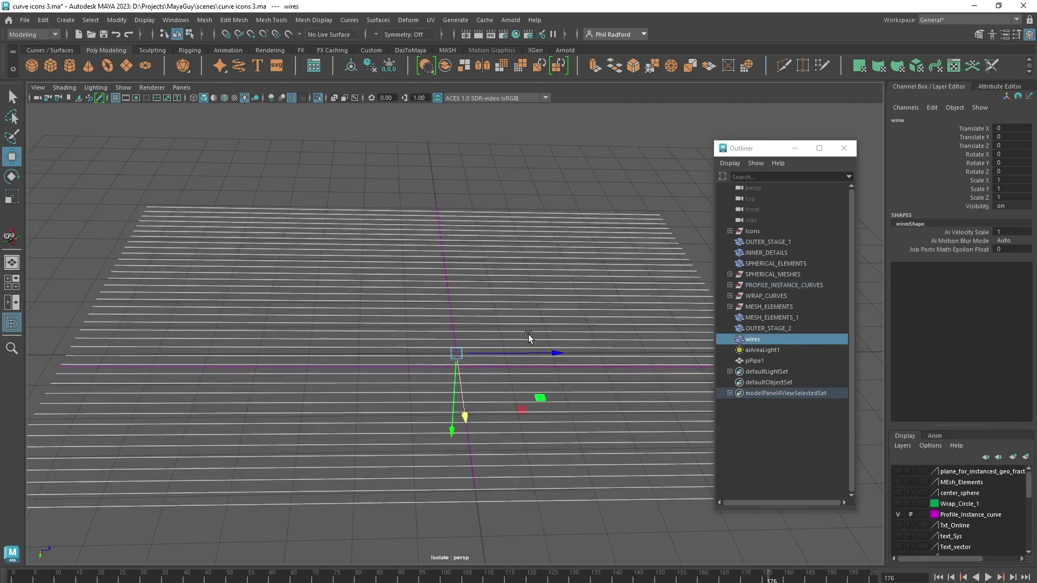
left_click(462, 177)
left_click(437, 205)
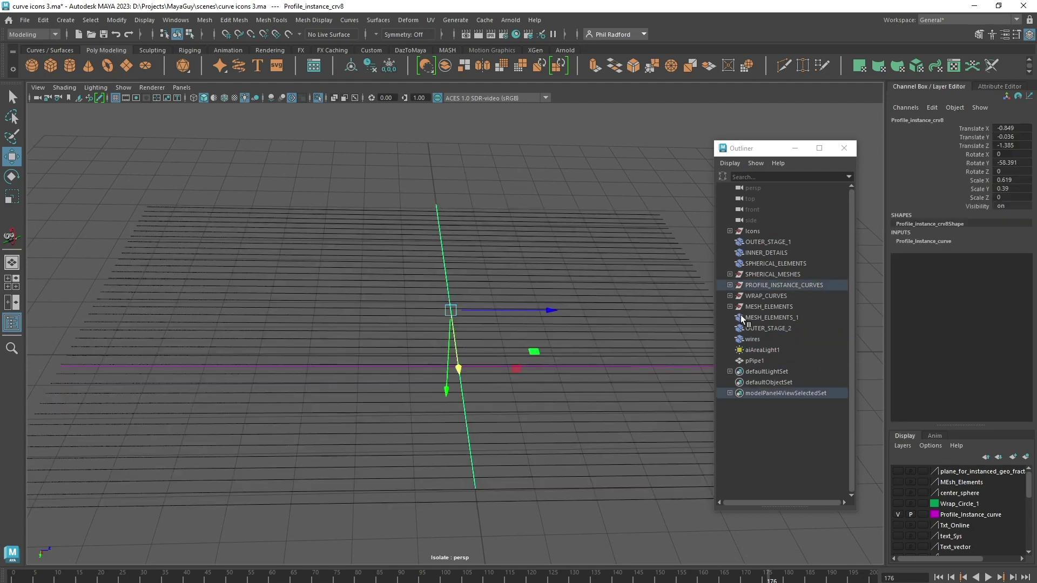
left_click(730, 286)
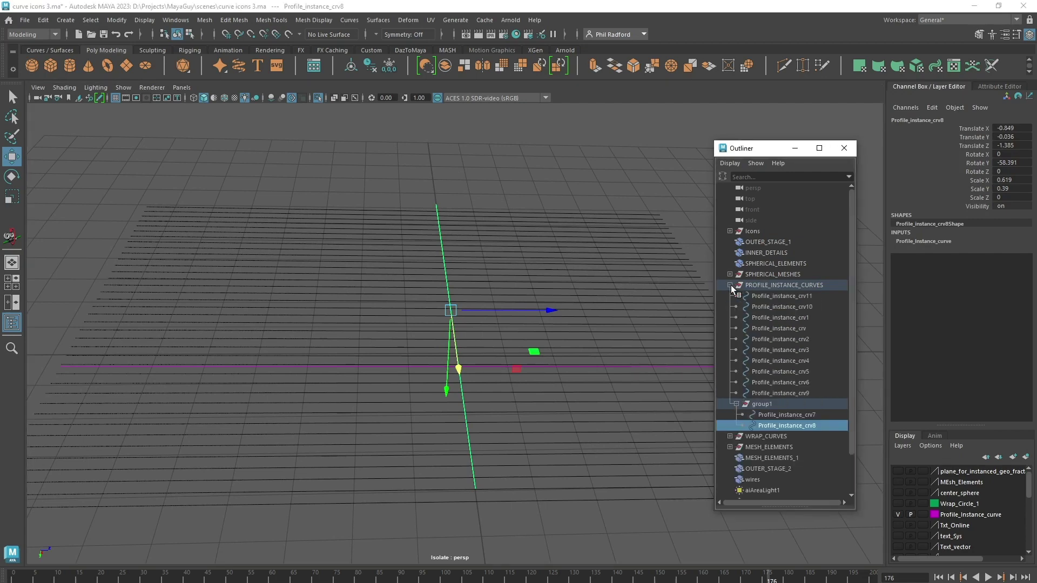
left_click(730, 285)
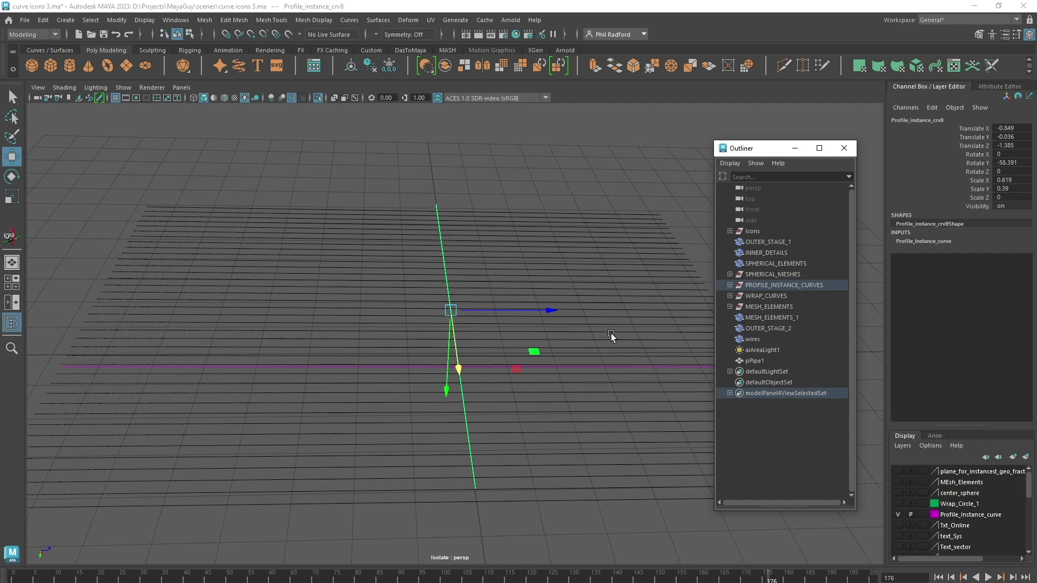
left_click(630, 366)
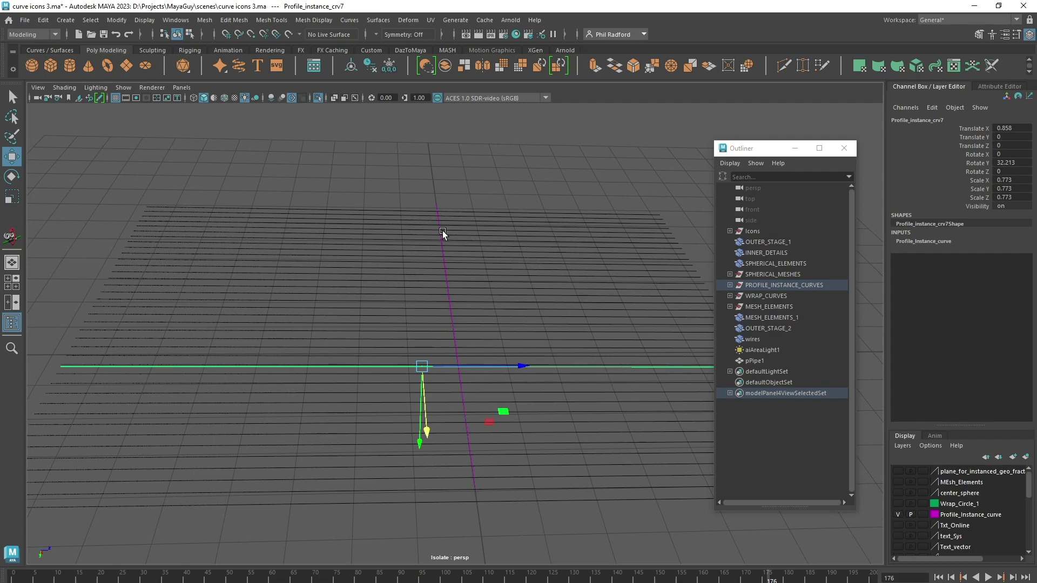
left_click(458, 342)
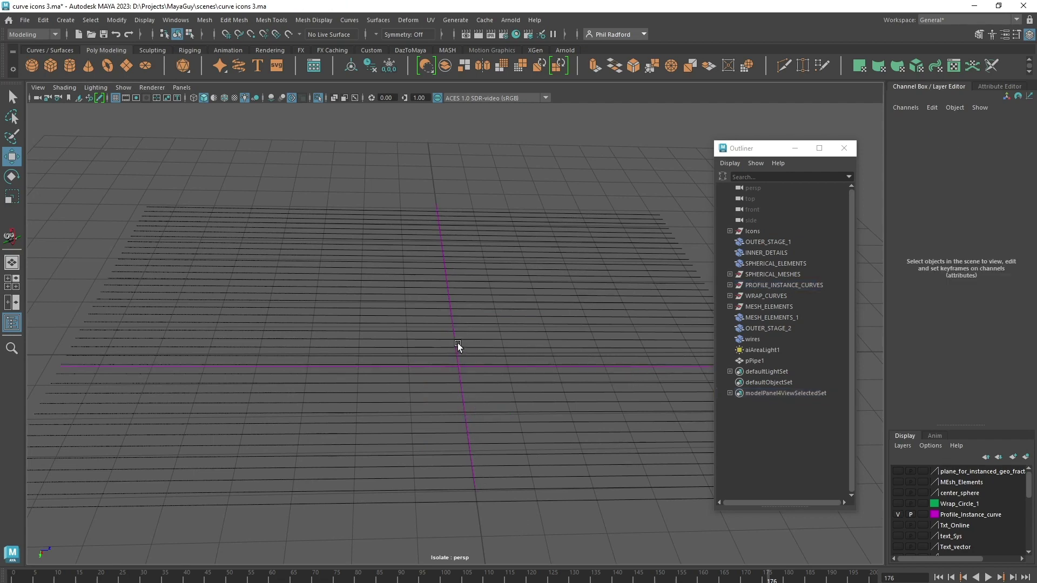
- Bring up the wiresShape graph in the Bifrost Graph Editor and delete the fractal_turbulence_field and vector3_to_scalar nodes
left_click_drag(0, 157, 665, 2)
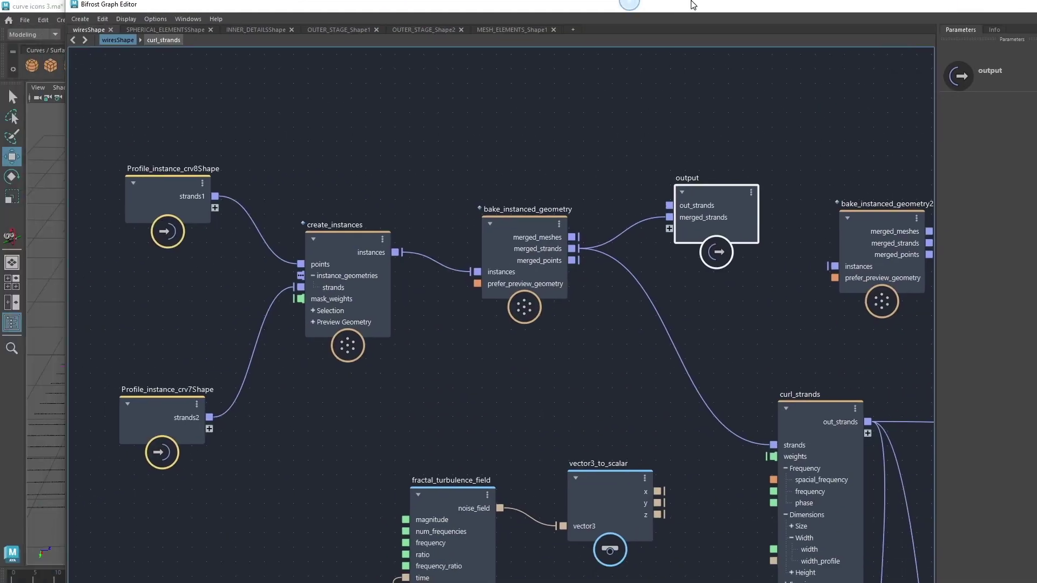
middle_click_drag(378, 343, 516, 364, "alt")
scroll(516, 364, "up", 1)
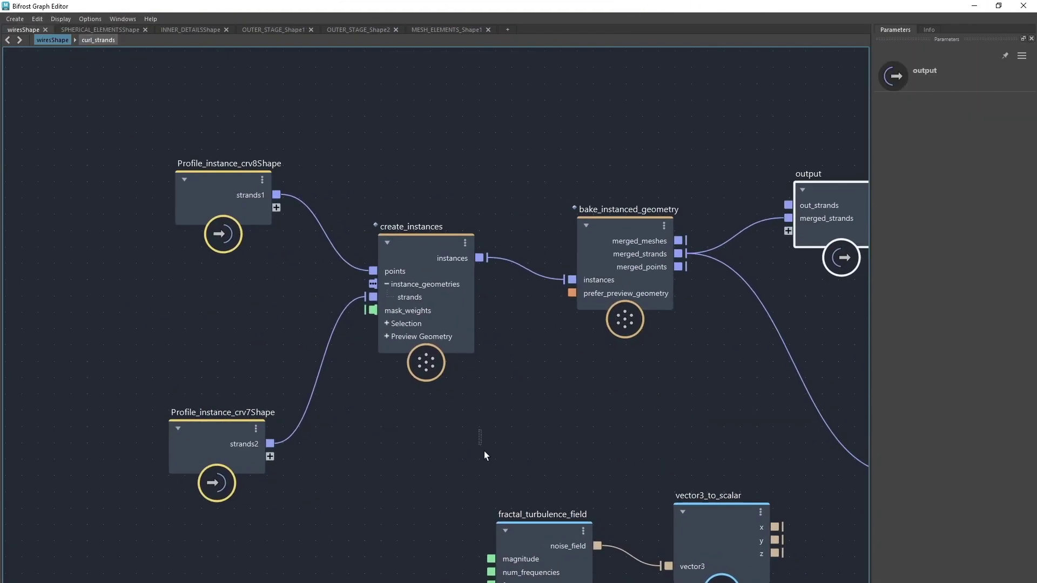
left_click_drag(483, 433, 680, 517)
key("Delete")
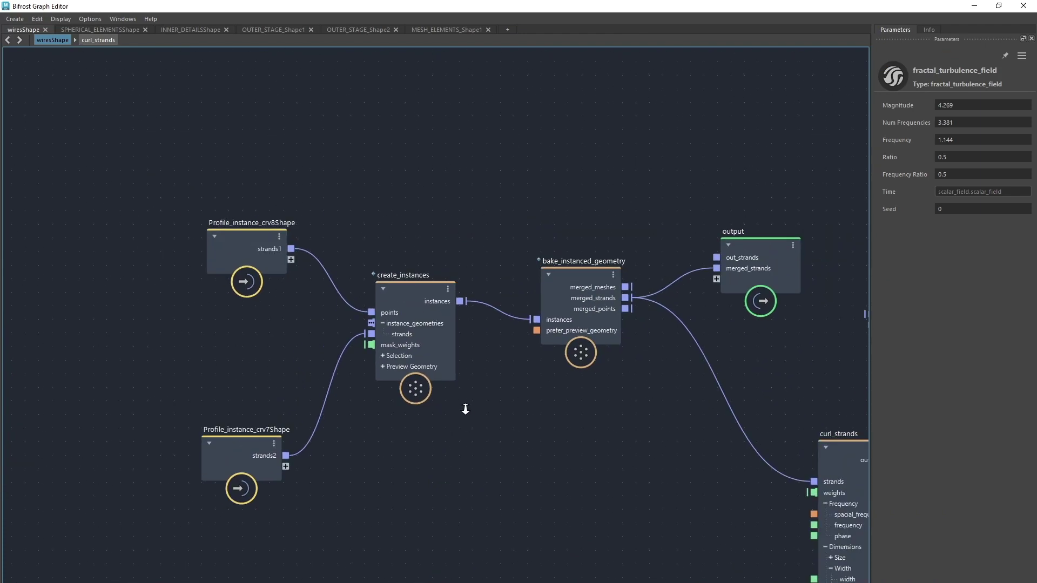
- Move the Profile_instance_crv8Shape node farther above create_instances and dock the graph editor beneath the viewport
left_click(217, 217)
left_click_drag(217, 215, 230, 178)
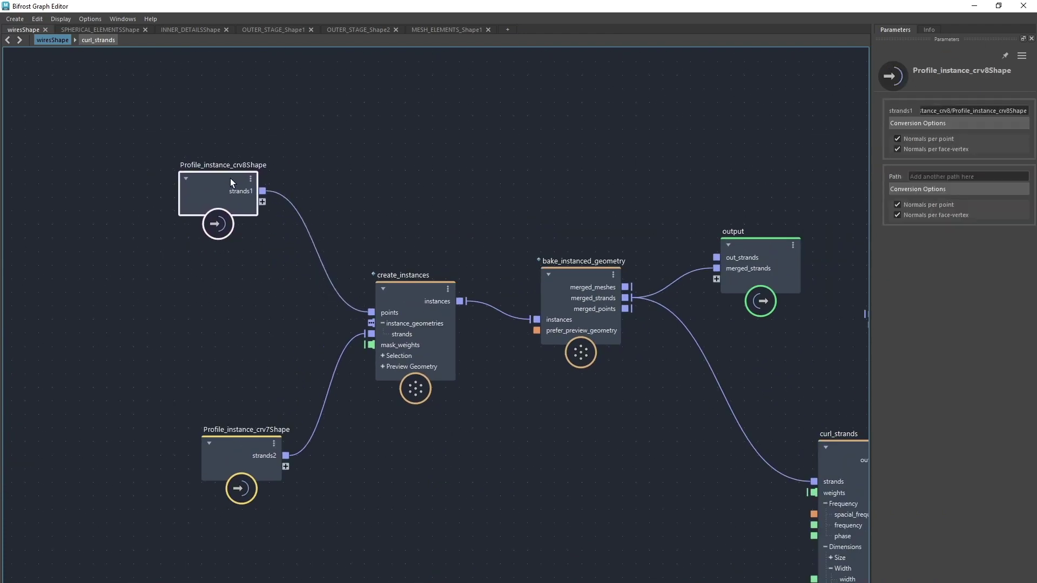
left_click_drag(633, 6, 603, 571)
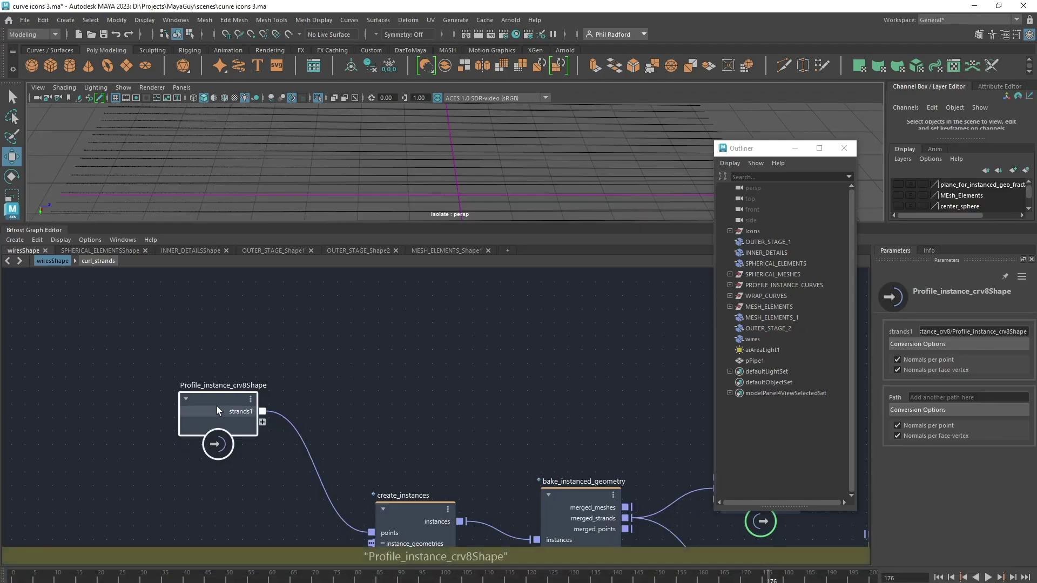
left_click_drag(216, 406, 215, 390)
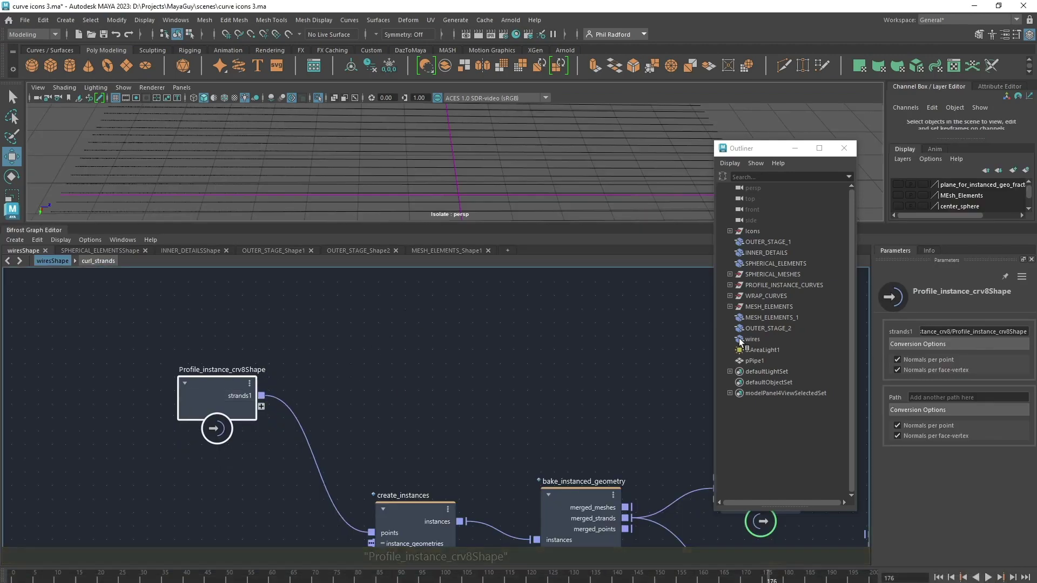
- Expand PROFILE_INSTANCE_CURVES and select Profile_instance_crv8 and then Profile_instance_crv7 to check the graph's two source curves
left_click(729, 286)
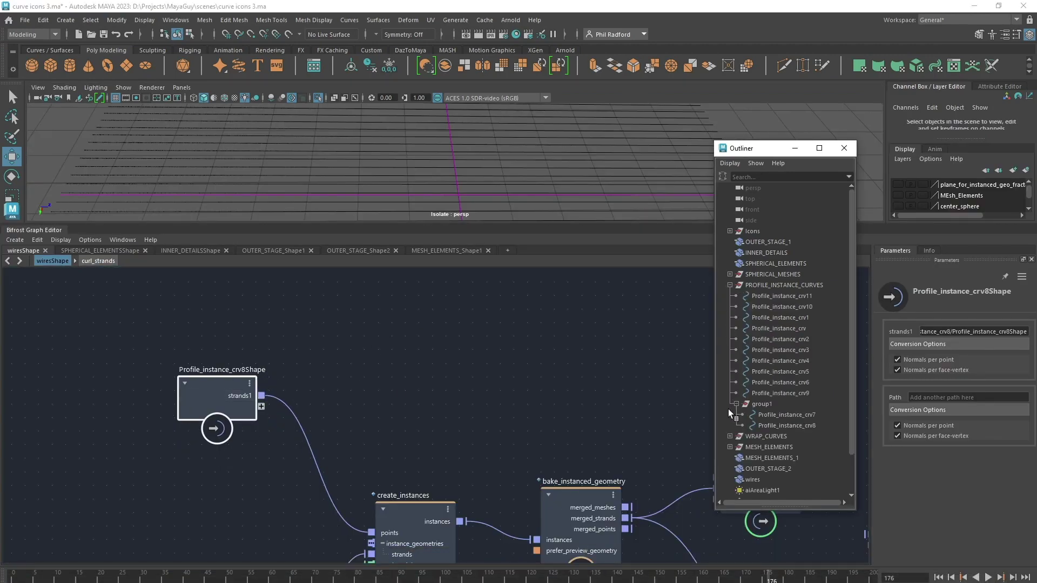
left_click(779, 424)
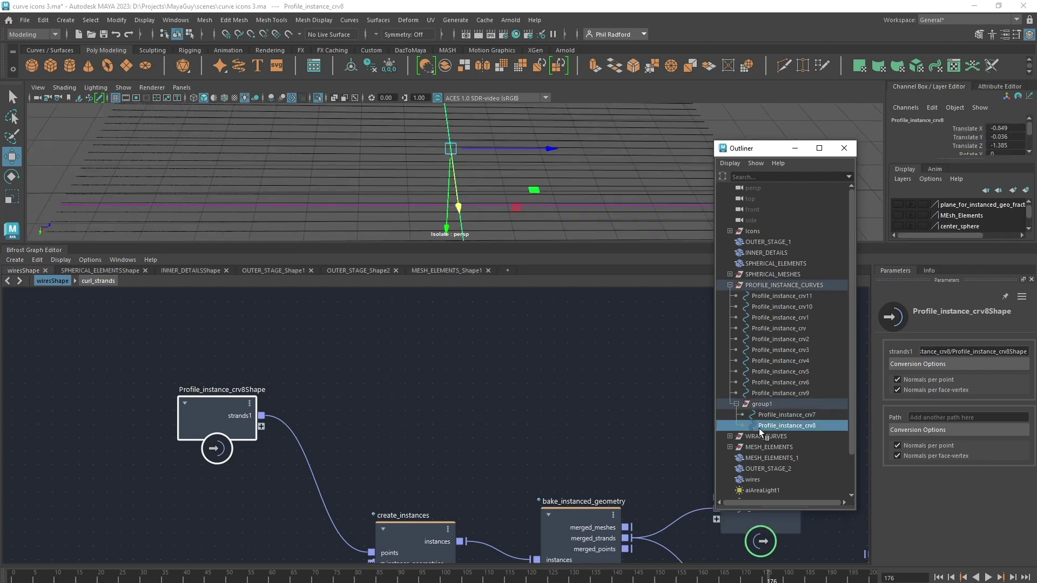
middle_click_drag(415, 412, 403, 399, "alt")
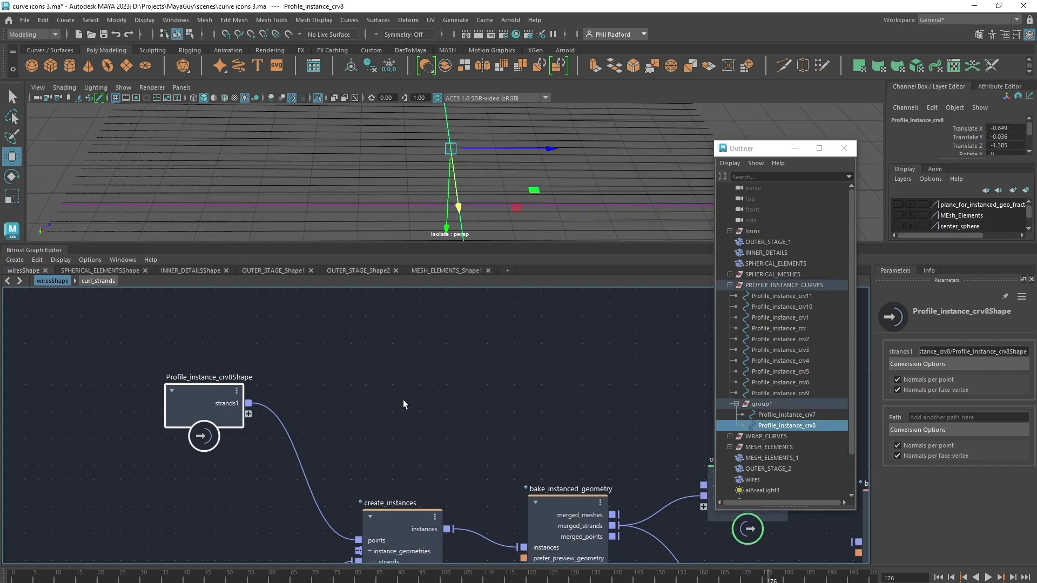
left_click(779, 416)
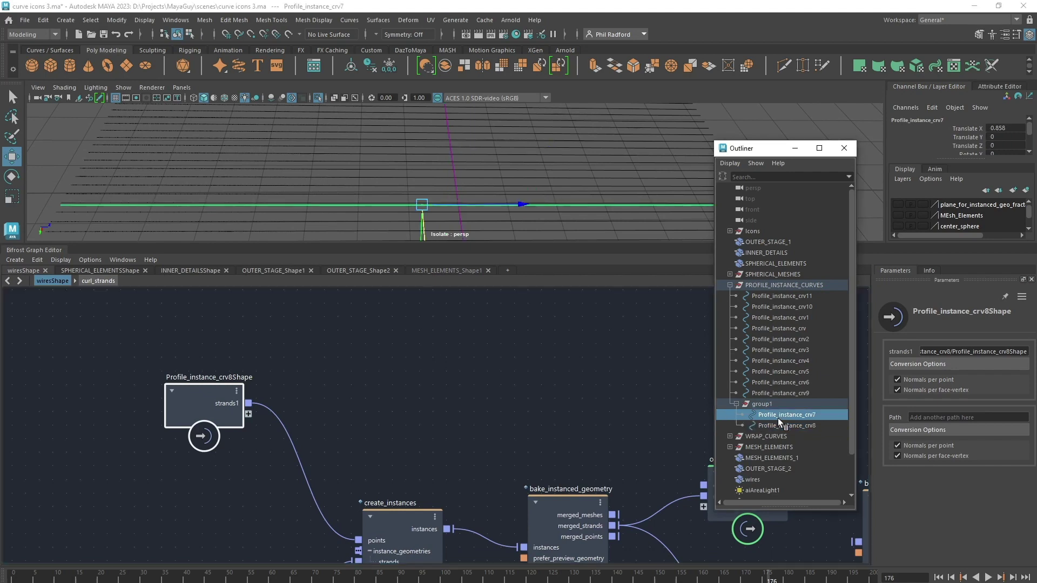
left_click(389, 450)
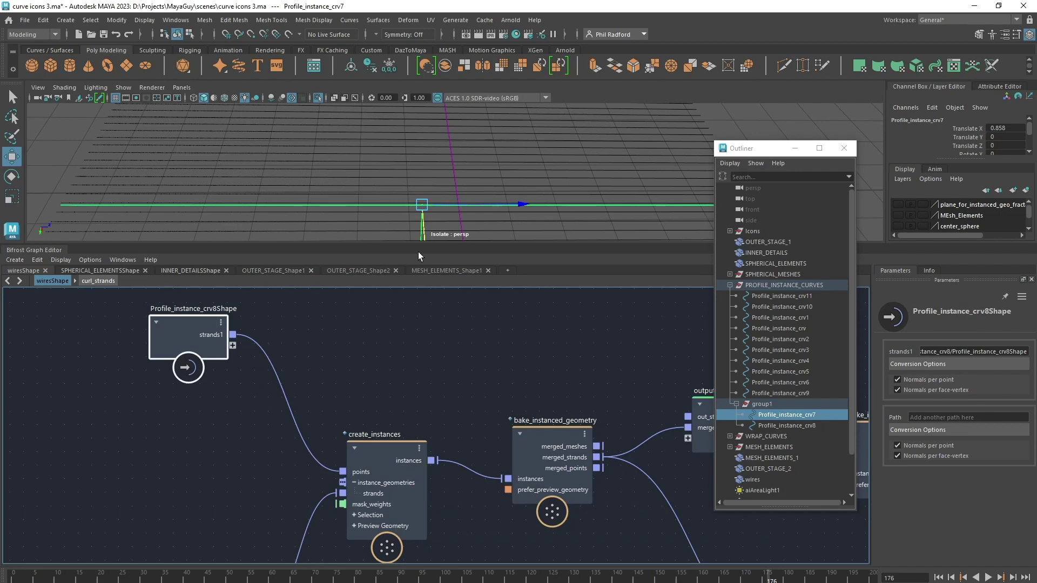
- Enlarge the viewport above the graph editor and hide the Profile_instance_curve display layer
left_click_drag(419, 245, 422, 272)
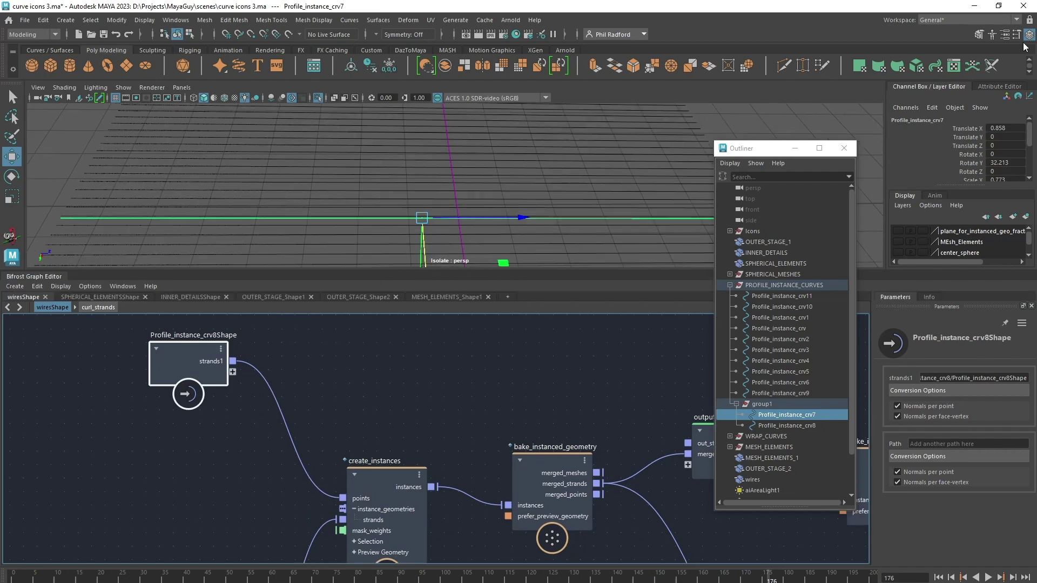
left_click(1031, 35)
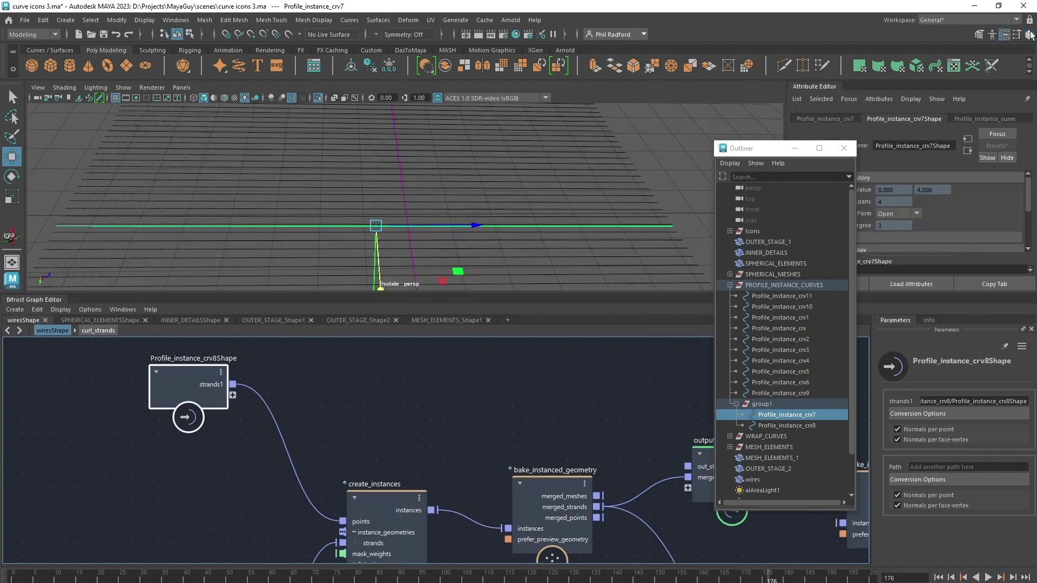
left_click(1030, 36)
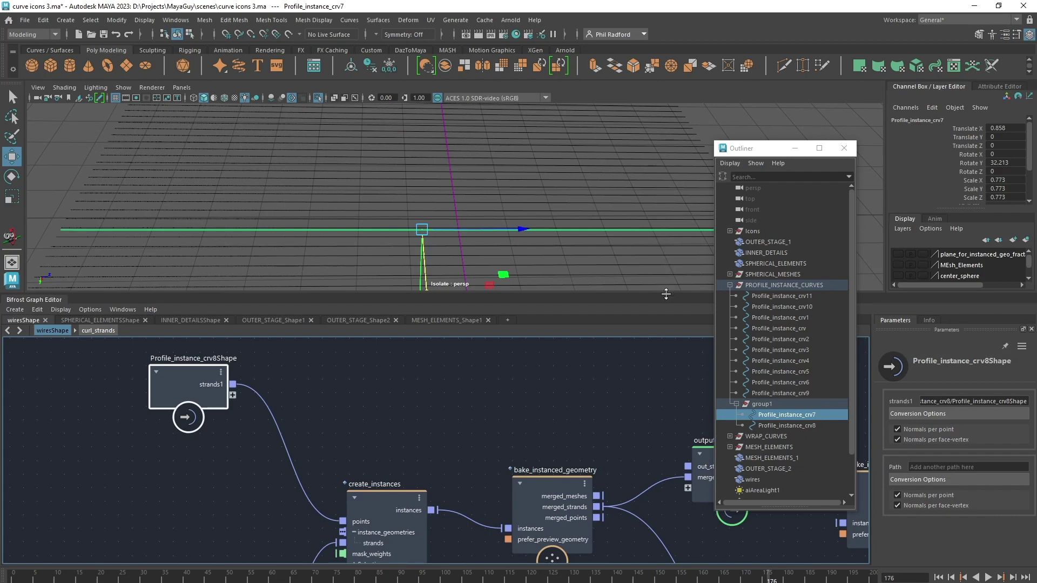
left_click_drag(662, 291, 656, 431)
scroll(971, 387, "down", 1)
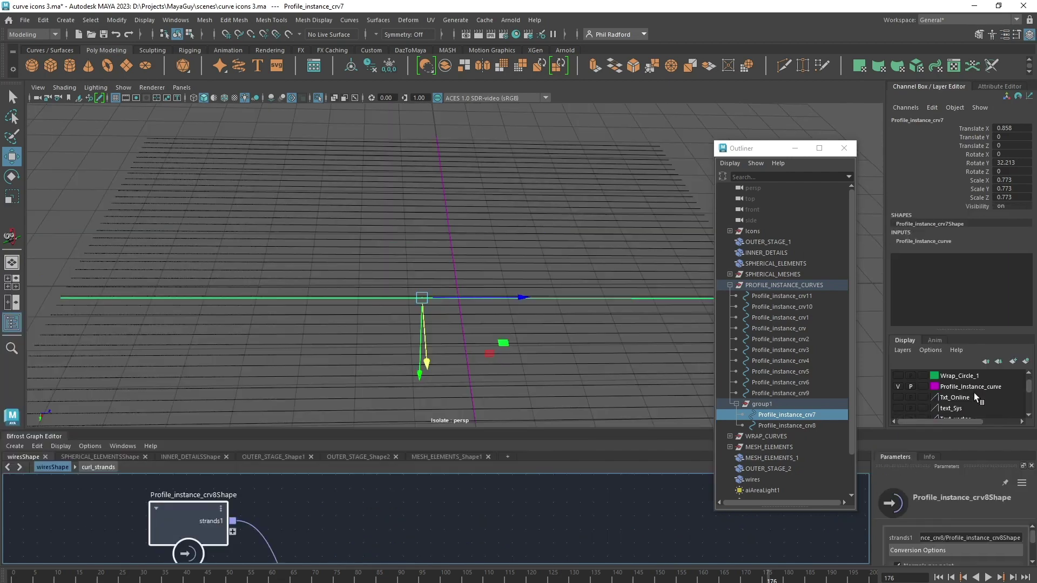
left_click(897, 387)
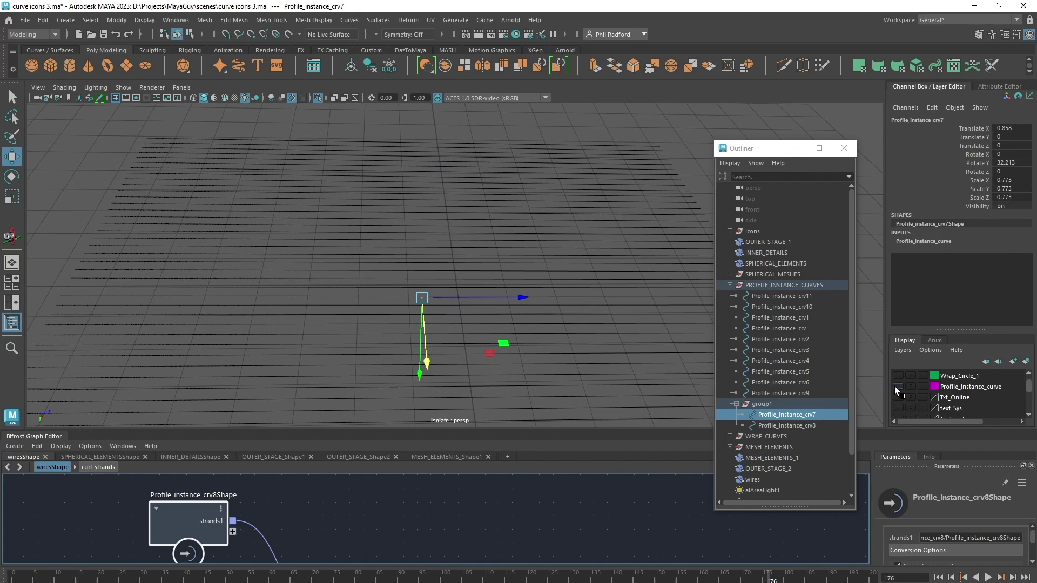
- Switch to the Select tool so that the strand grid is viewed without the move manipulator
right_click_drag(522, 232, 478, 226, "alt")
left_click_drag(478, 226, 497, 193, "alt")
middle_click_drag(497, 193, 486, 202, "alt")
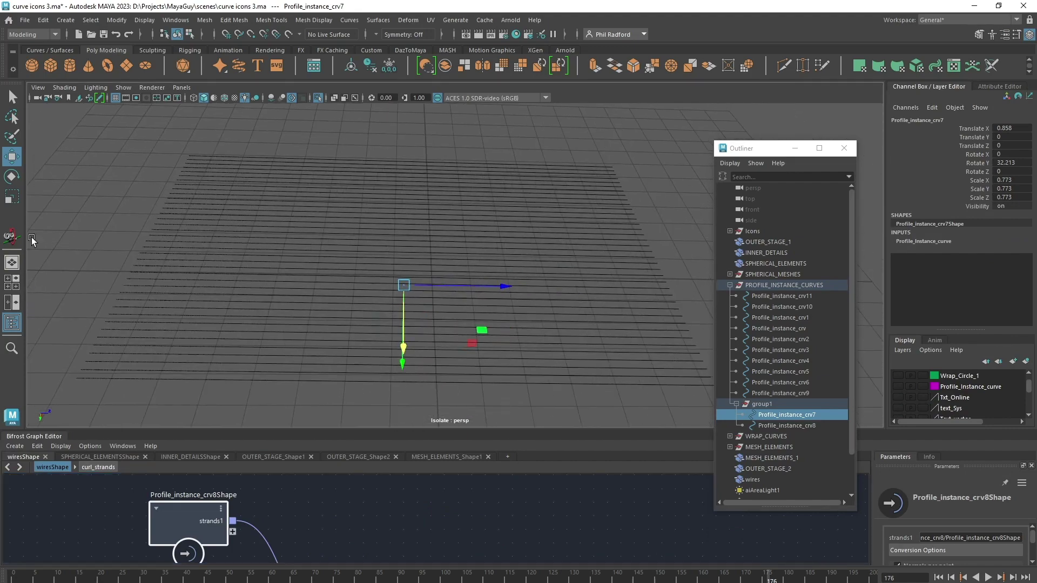
left_click(13, 240)
middle_click_drag(330, 204, 403, 236, "alt")
key("q")
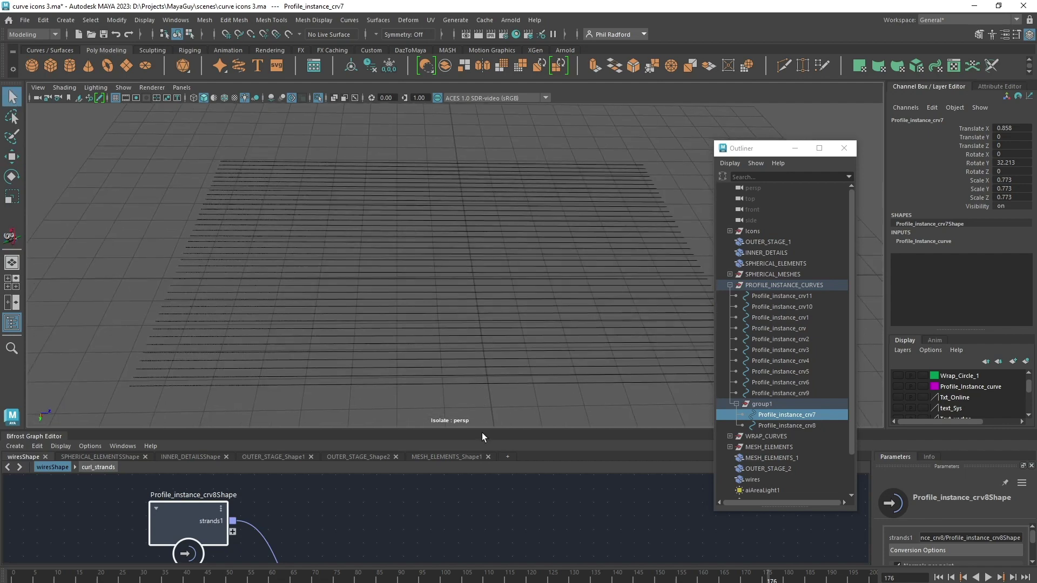
left_click(175, 20)
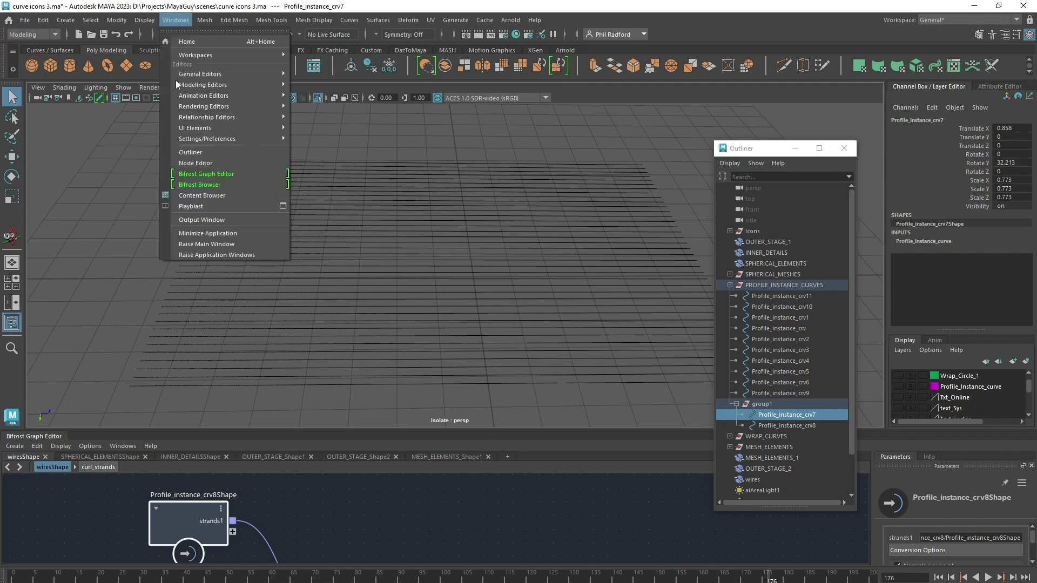
left_click(221, 196)
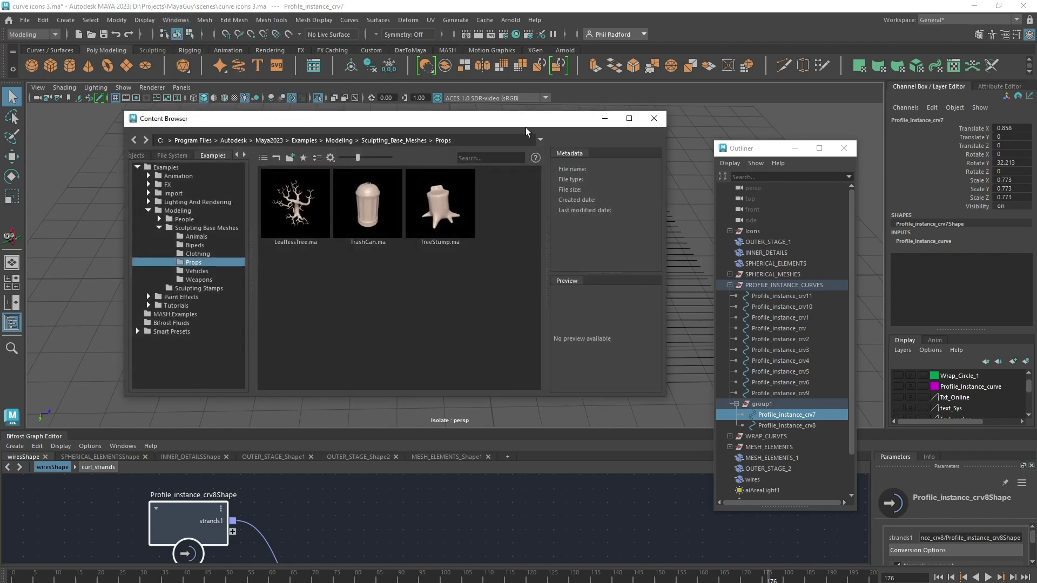
left_click(654, 119)
- Examine the MJCG compounds in the Bifrost Browser and close the browser
left_click(176, 20)
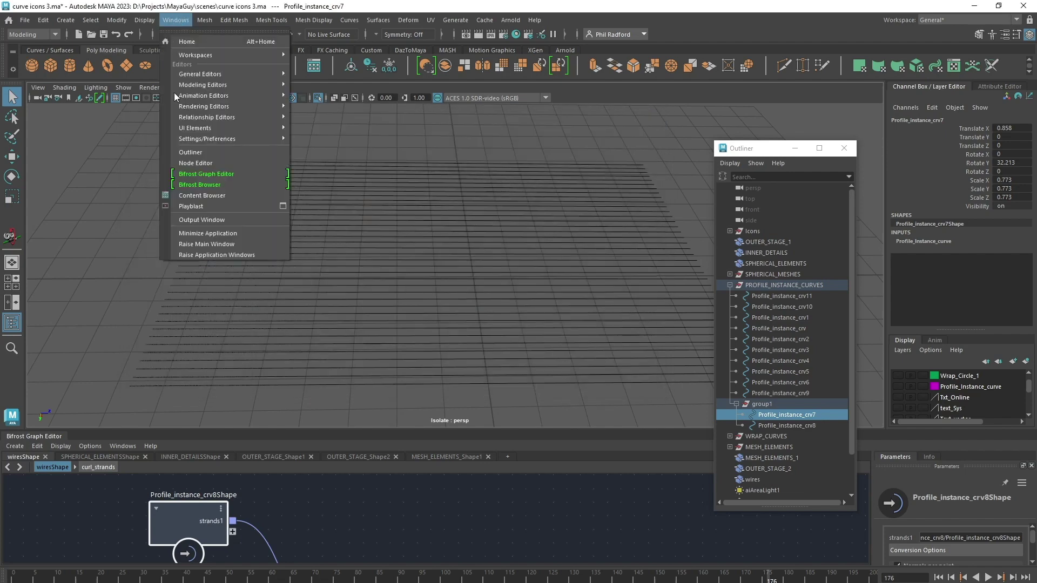
left_click(215, 187)
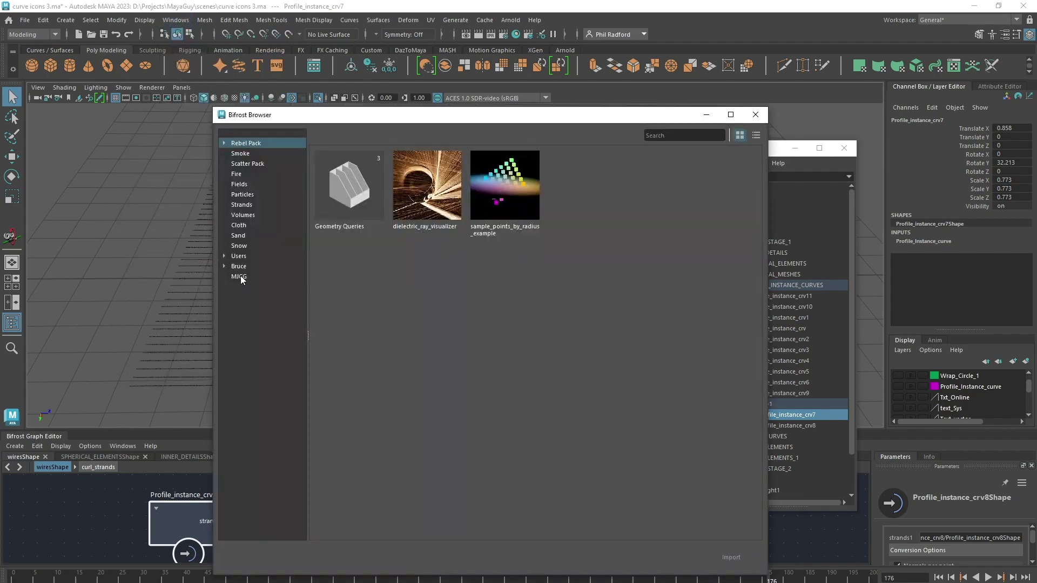
left_click(238, 277)
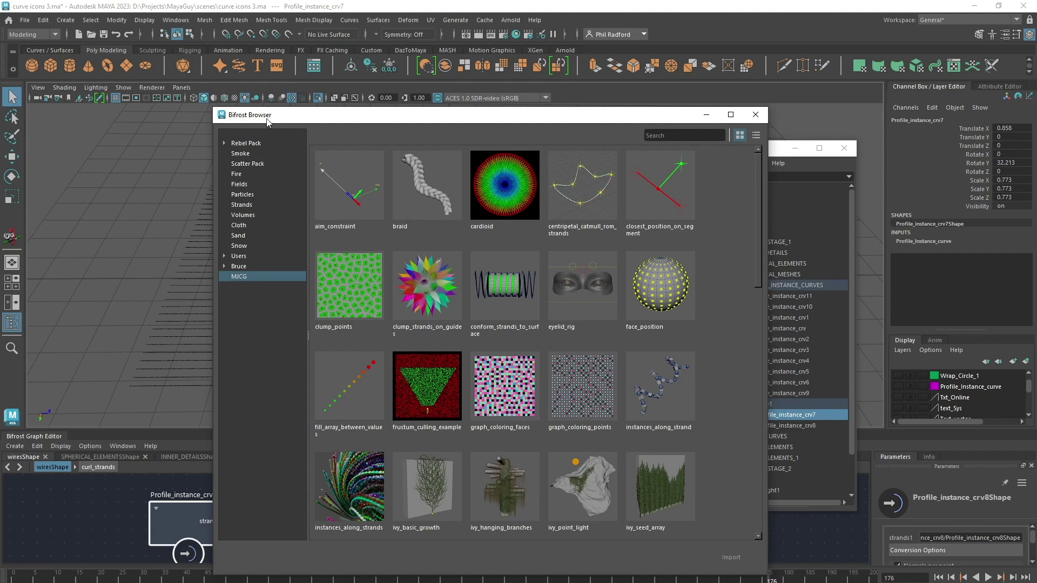
left_click_drag(242, 120, 229, 106)
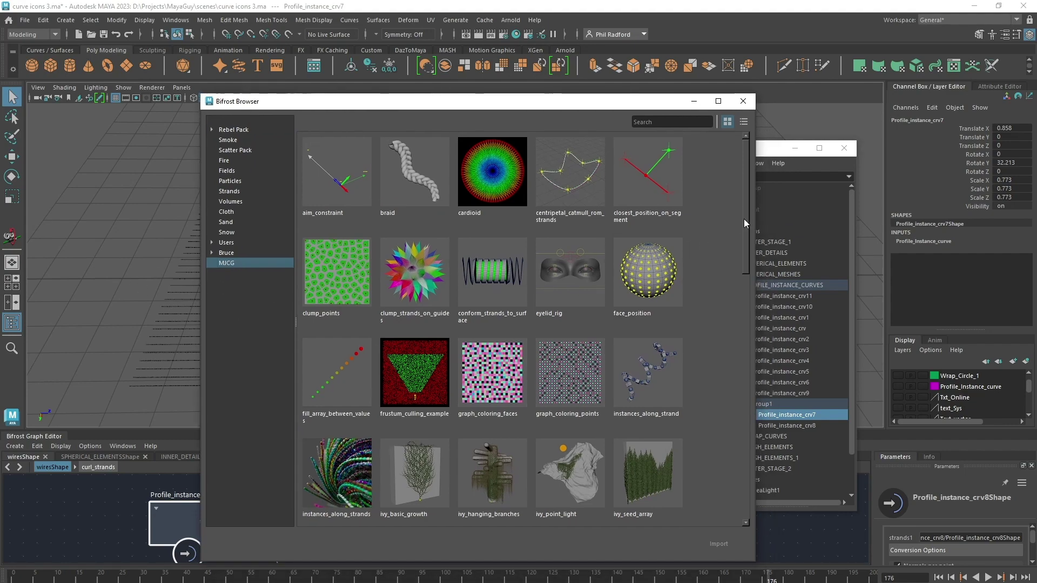
left_click_drag(744, 219, 713, 179)
left_click(742, 101)
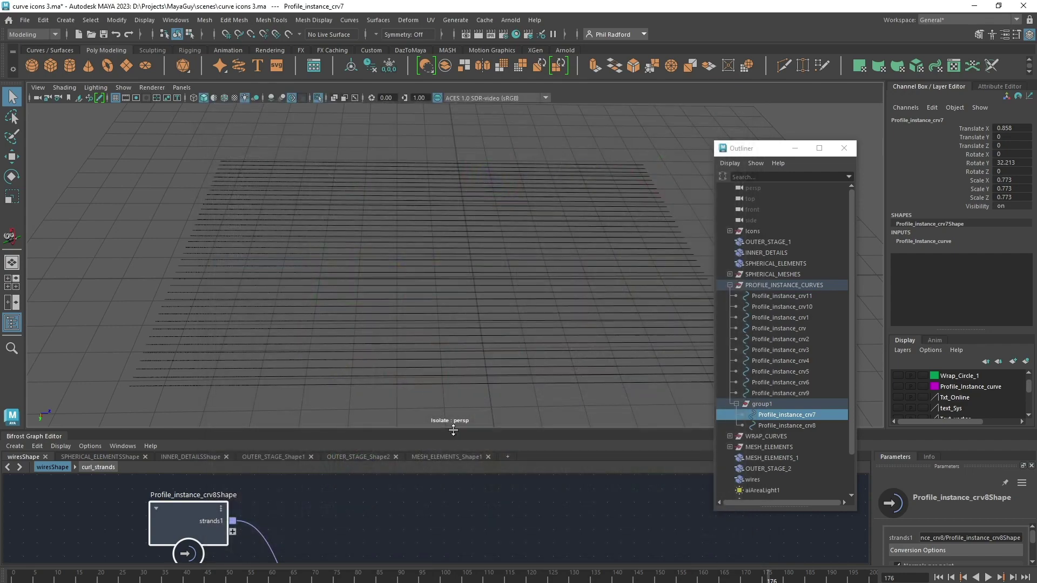
- Detach the Bifrost Graph Editor into a floating window over the viewport and rearrange the Profile_instance_crv8Shape and Profile_instance_crv7Shape nodes
left_click_drag(21, 434, 4, 160)
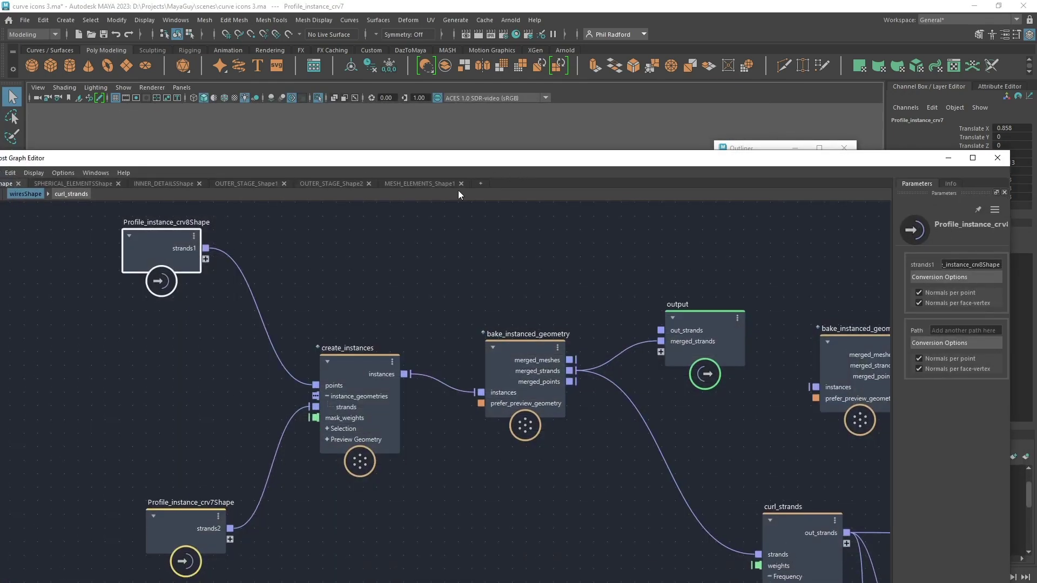
mouse_move(391, 286)
middle_mouse_down("alt")
mouse_move(404, 276)
mouse_move(393, 289)
middle_mouse_up("alt")
left_click_drag(174, 240, 182, 245)
scroll(182, 246, "up", 1)
left_click_drag(183, 558, 176, 511)
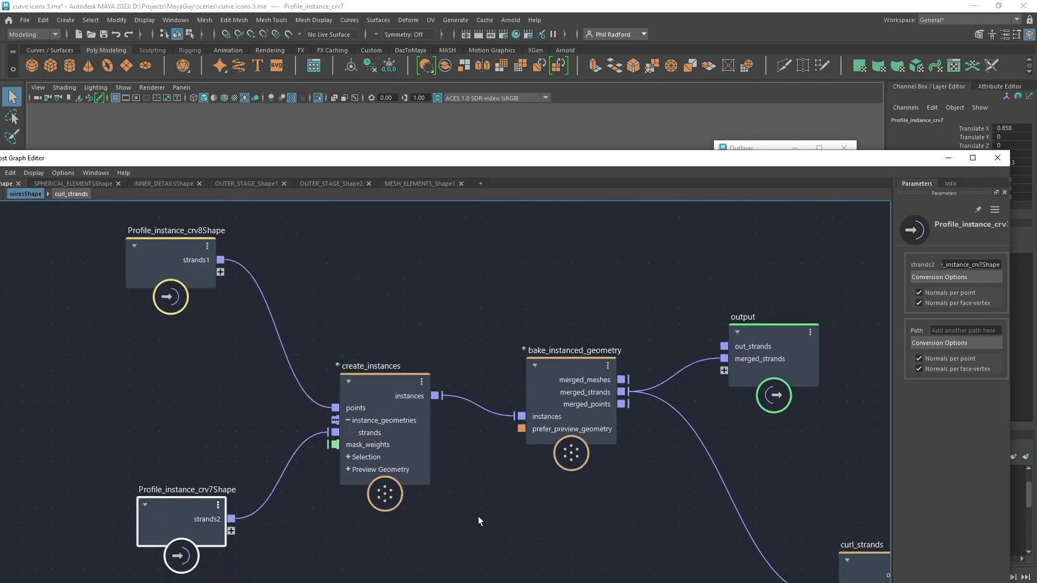
- Raise the create_instances and bake_instanced_geometry nodes and realign the two source curve nodes with them
left_click_drag(383, 407, 381, 354)
left_click_drag(189, 268, 178, 270)
left_click_drag(174, 500, 172, 473)
middle_click_drag(482, 500, 388, 498)
left_click_drag(458, 374, 439, 327)
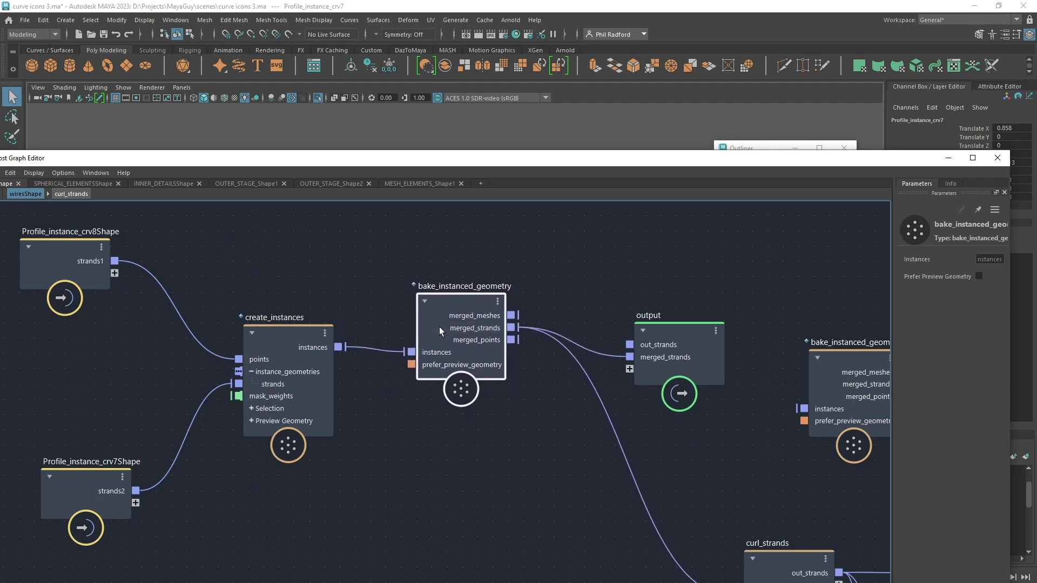
- Search the node list for "ba" to locate the bake_instanced_geometry node, without adding it
left_click(439, 439)
key("Tab")
type("b")
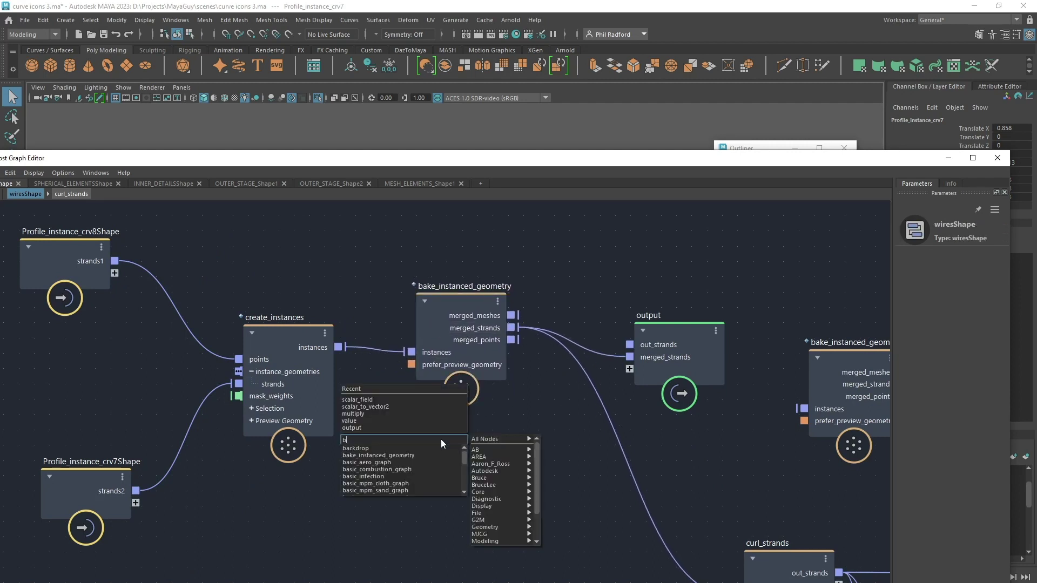
type("a")
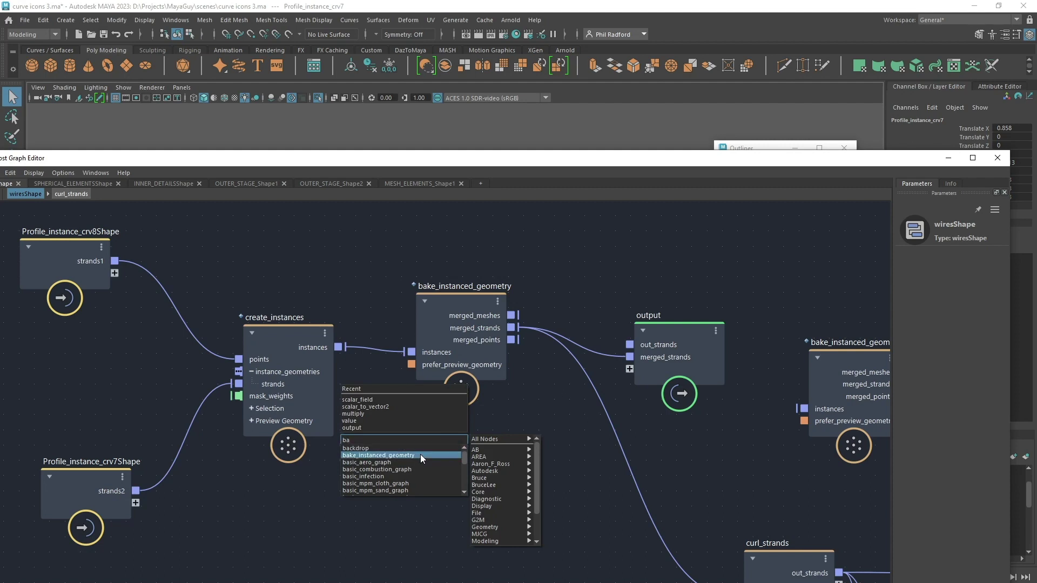
left_click(320, 532)
- Move bake_instanced_geometry closer to create_instances, raise the output node and disconnect merged_strands from it
left_click_drag(478, 325, 462, 319)
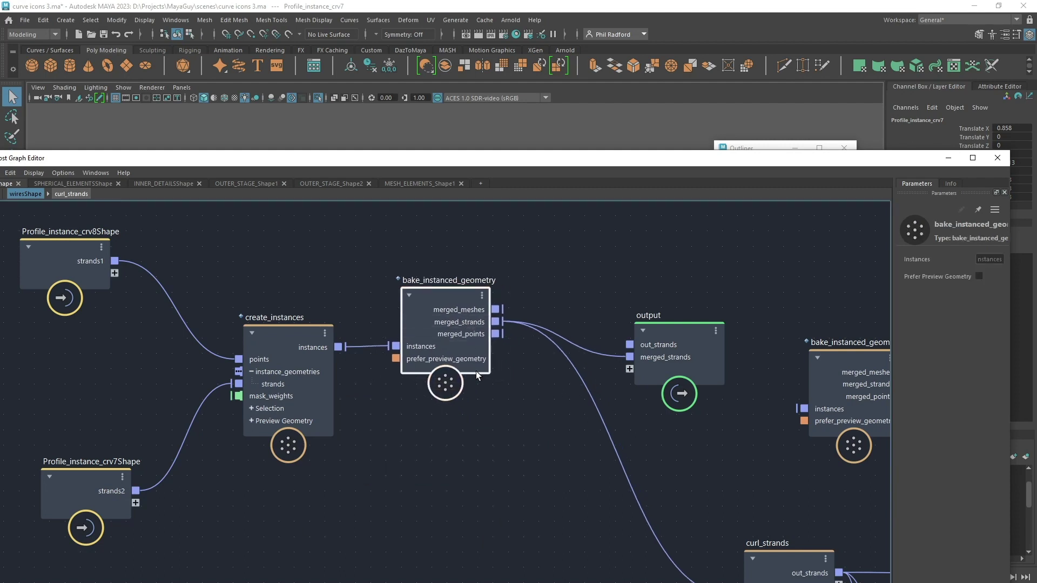
left_click_drag(671, 347, 673, 289)
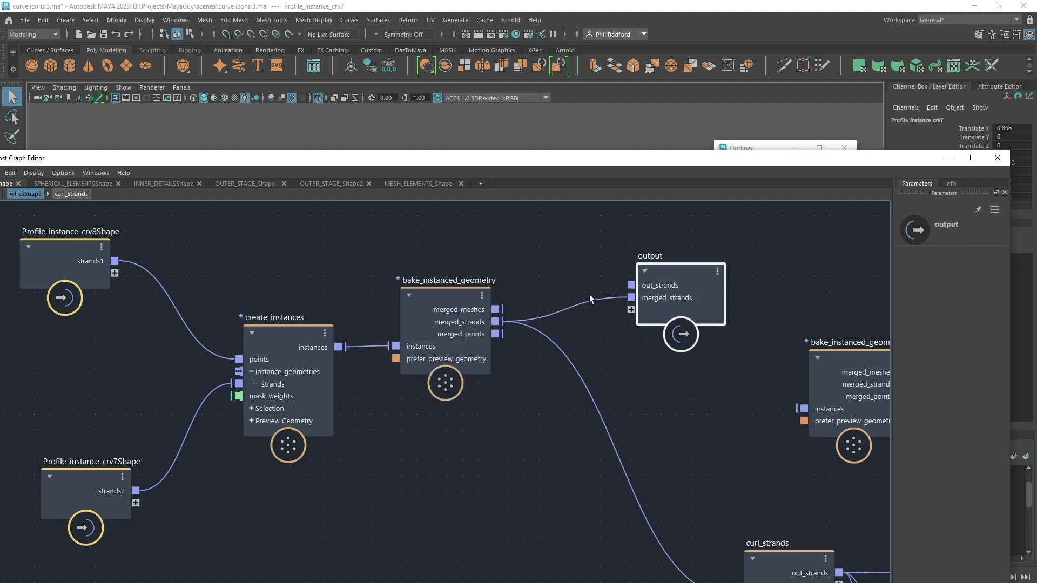
middle_click_drag(513, 422, 474, 482)
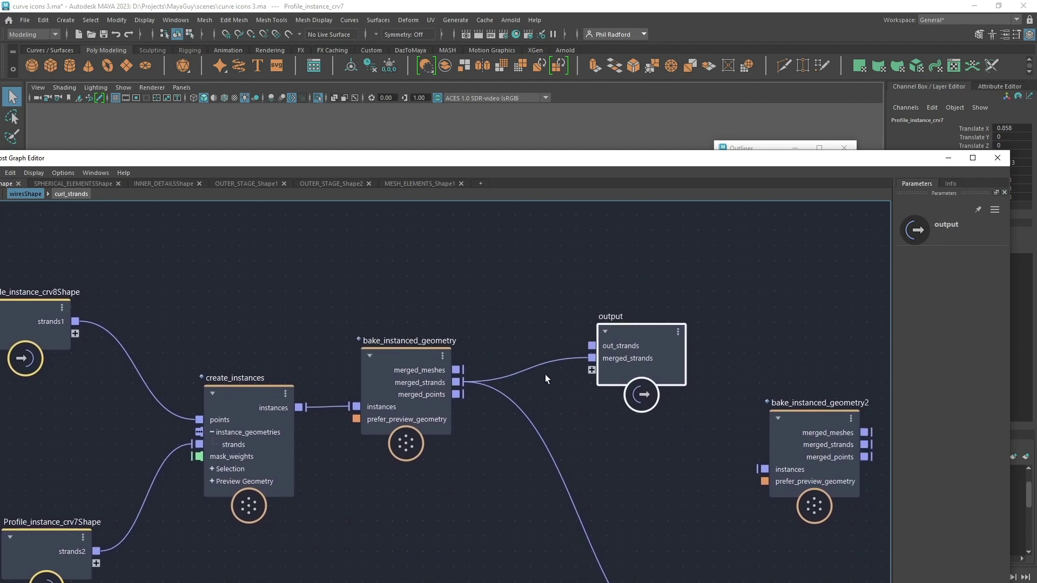
left_click(551, 361)
- Place the output node beyond curl_strands and move curl_strands closer to bake_instanced_geometry
middle_click_drag(566, 410, 416, 293)
left_click_drag(439, 204, 774, 422)
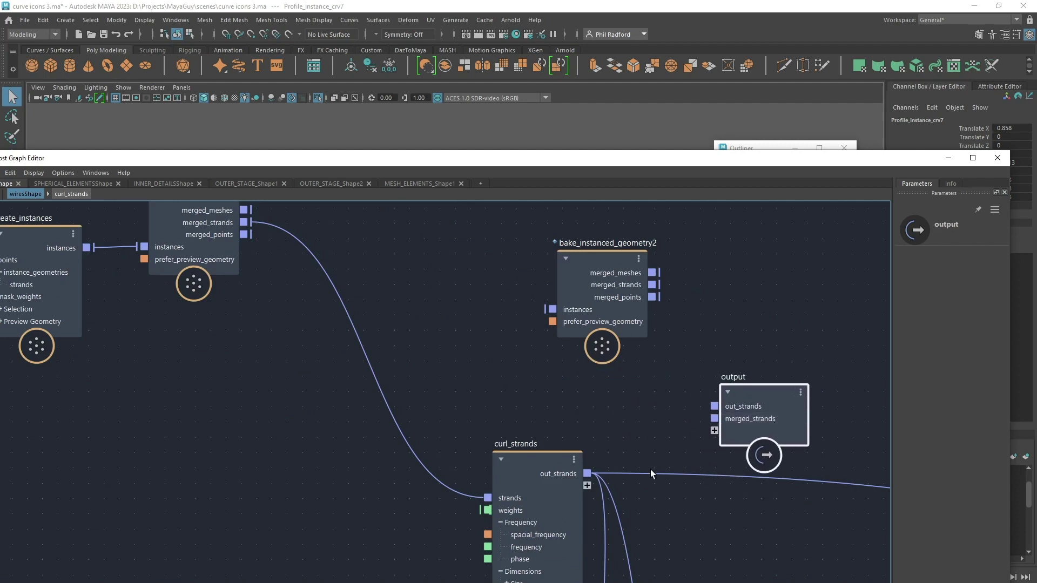
left_click_drag(537, 469, 437, 316)
middle_click_drag(278, 409, 342, 462)
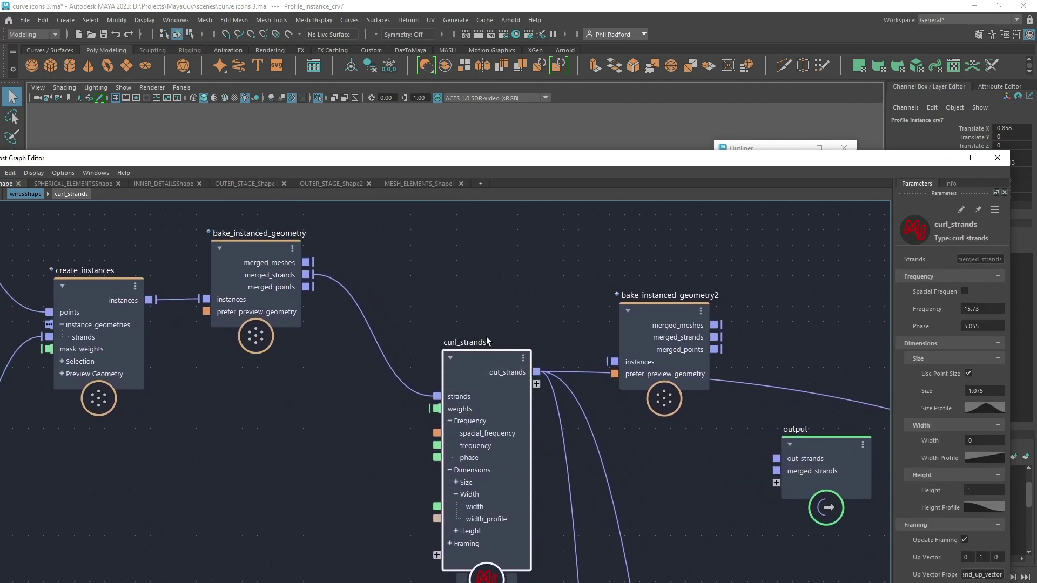
- Search the node list for "curl" to locate the curl_strands compound, without adding it
left_click(310, 443)
key("Tab")
type("c")
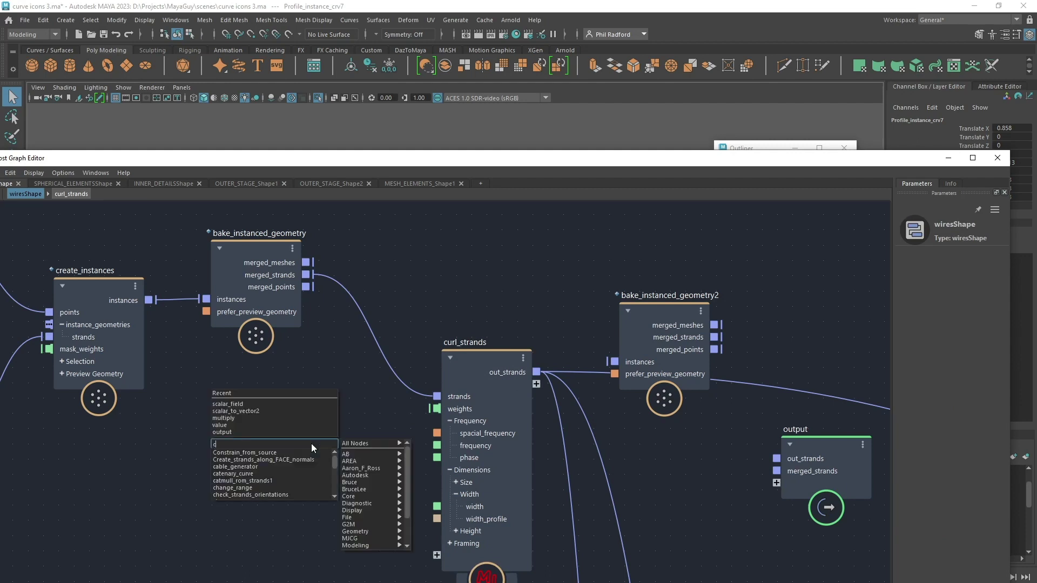
type("url")
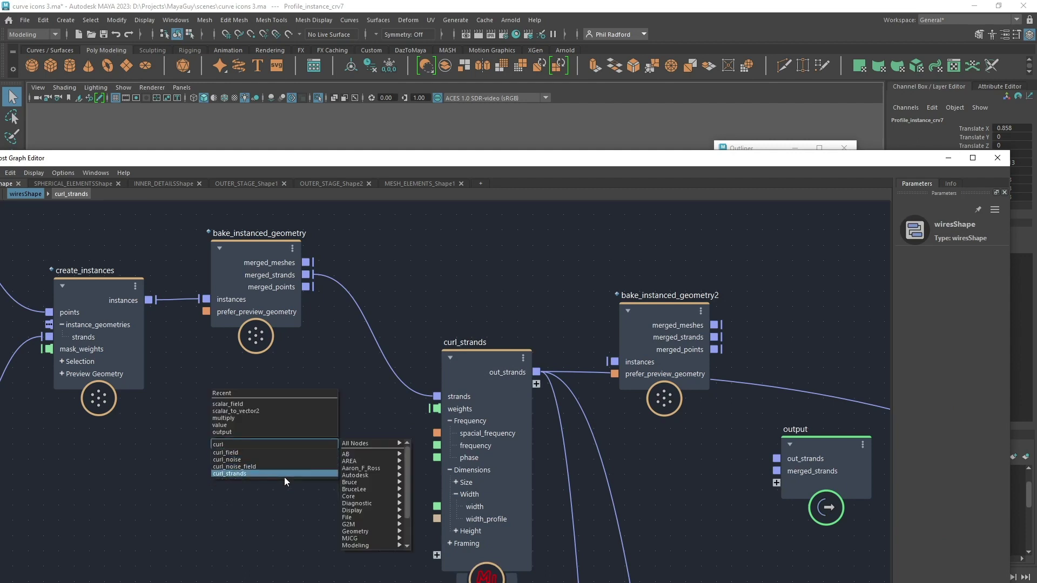
left_click(257, 530)
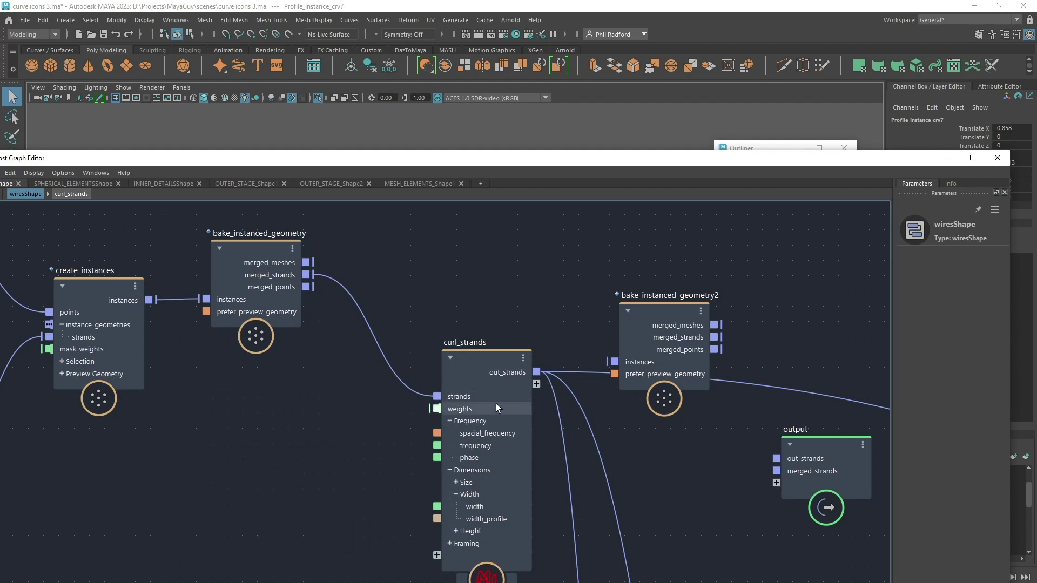
- Connect out_strands of curl_strands to a new port on the output node and uncover the viewport to view the curled strands
left_click_drag(496, 406, 478, 407)
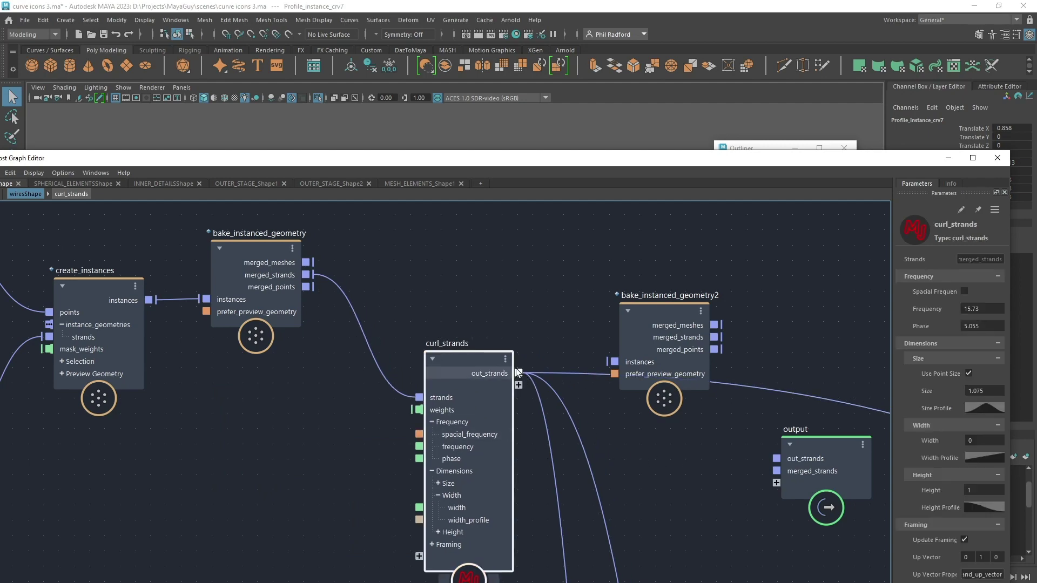
left_click_drag(518, 373, 778, 484)
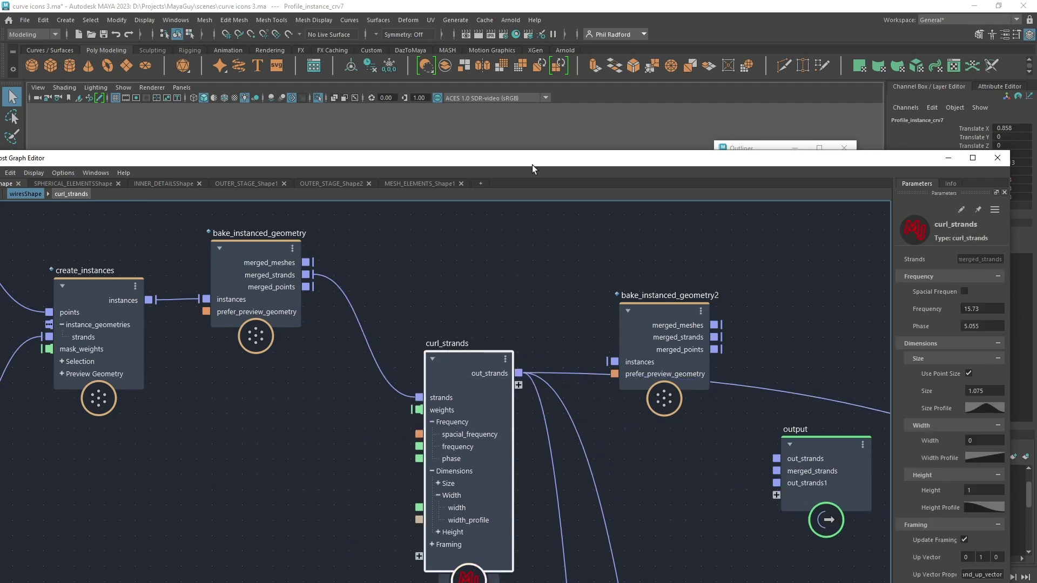
left_click_drag(540, 161, 529, 478)
left_click_drag(512, 379, 519, 338, "alt")
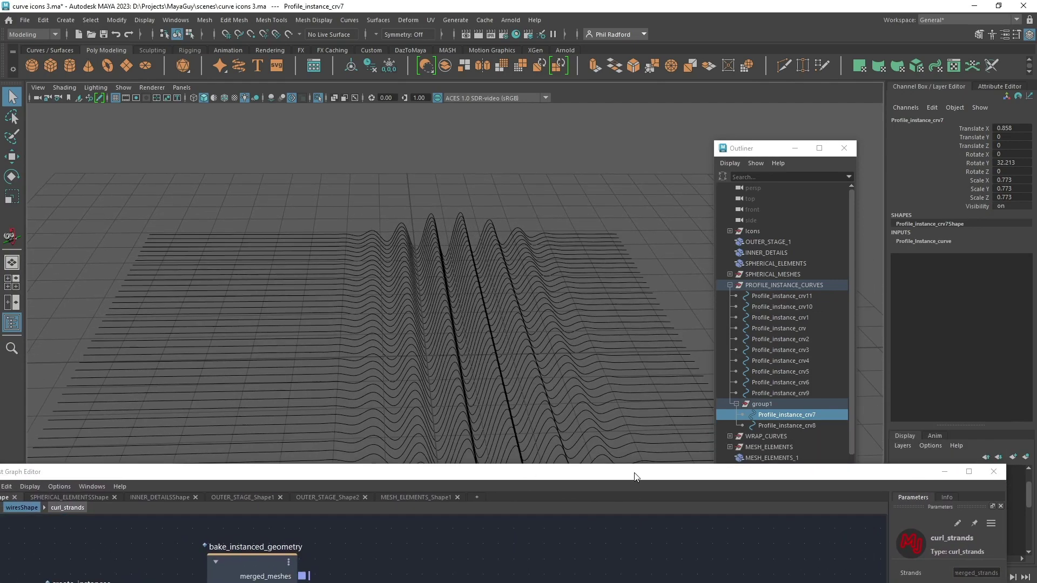
- Dock the Bifrost Graph Editor beneath the viewport, enlarge the viewport and move the Outliner out of the way
left_click_drag(636, 477, 653, 566)
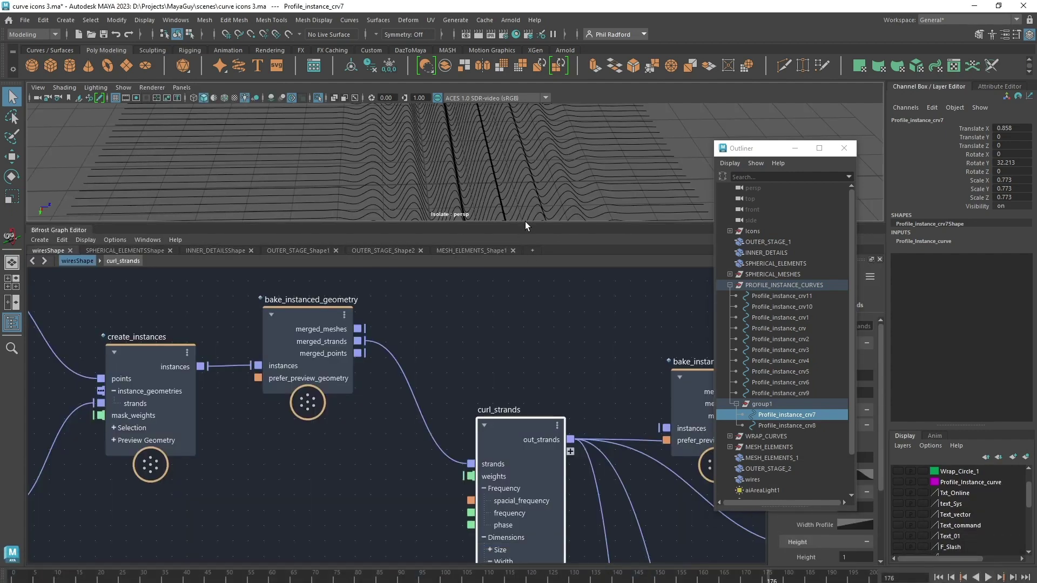
left_click_drag(525, 222, 525, 324)
left_click_drag(518, 243, 544, 235, "alt")
left_click_drag(762, 150, 0, 232)
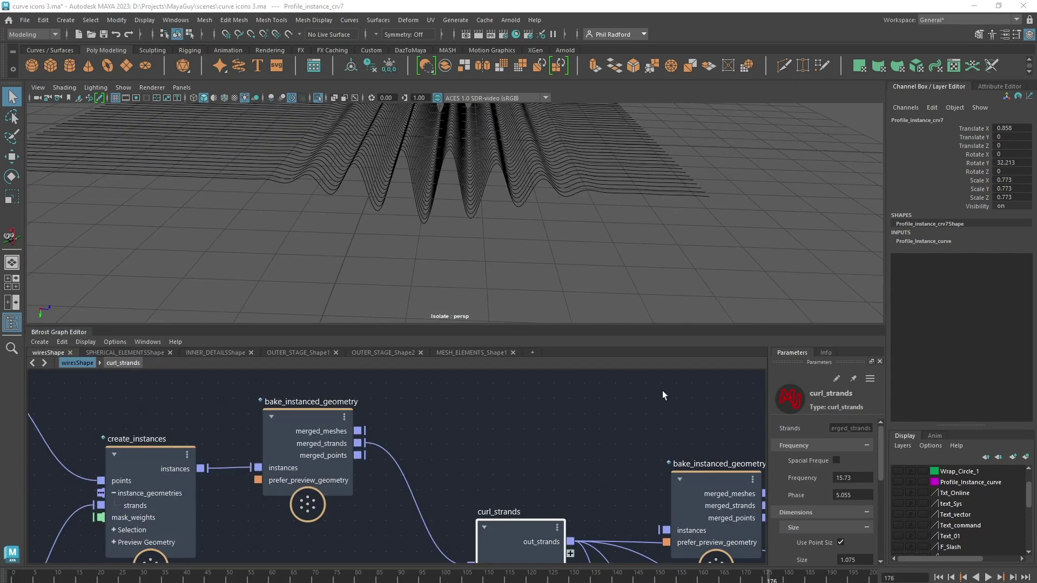
- Open the Size Profile curve of curl_strands in the Bifrost FCurve Editor, widening the parameter area and the curve window
left_click_drag(517, 532, 500, 505)
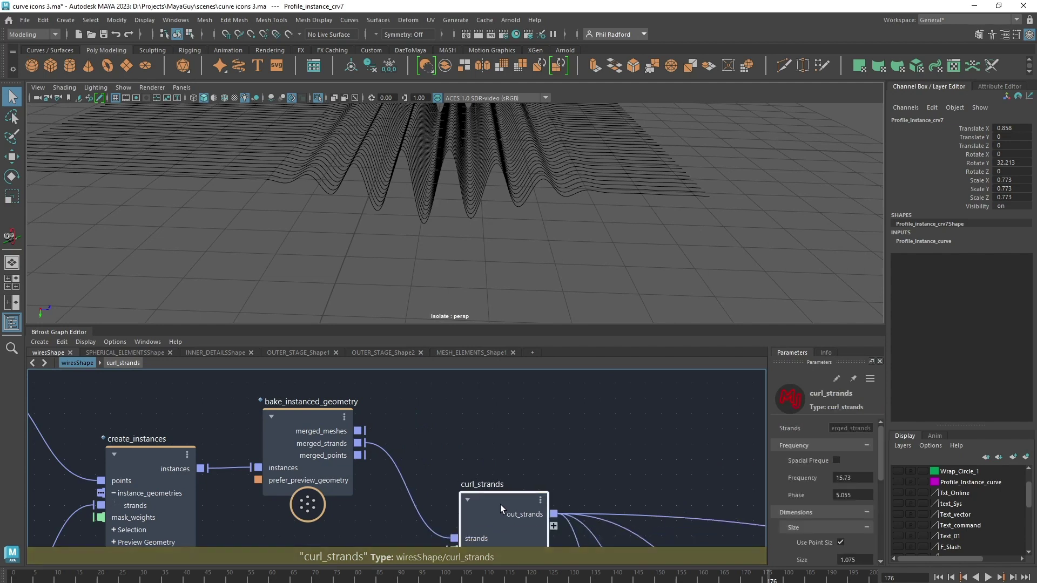
scroll(807, 513, "down", 3)
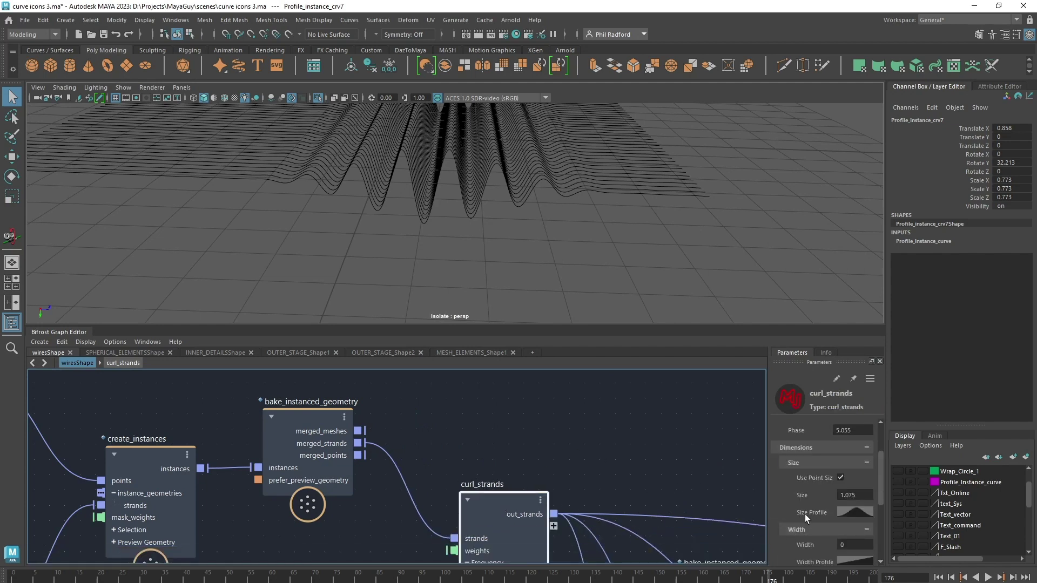
left_click_drag(770, 511, 685, 512)
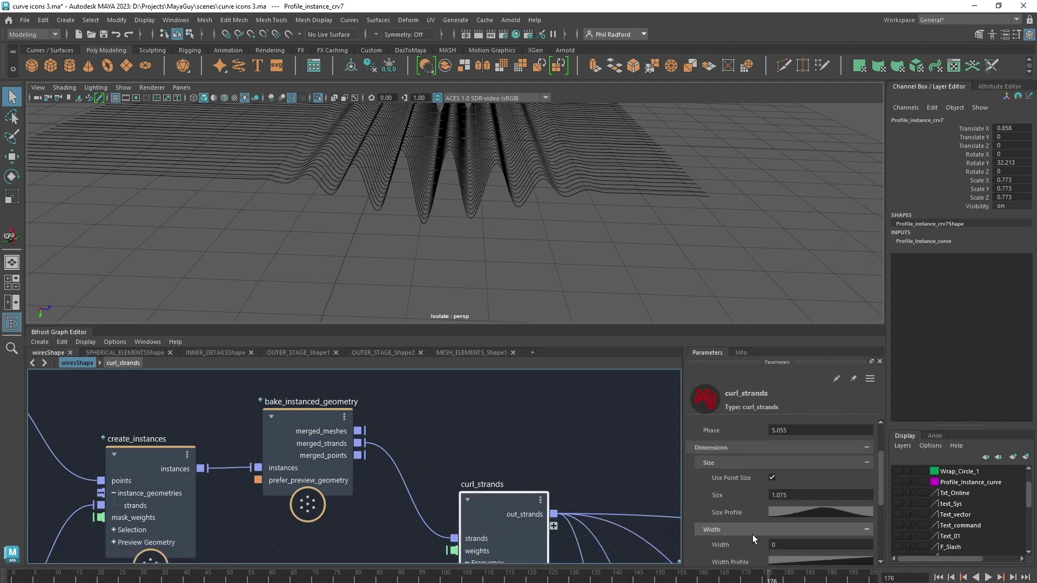
mouse_move(805, 512)
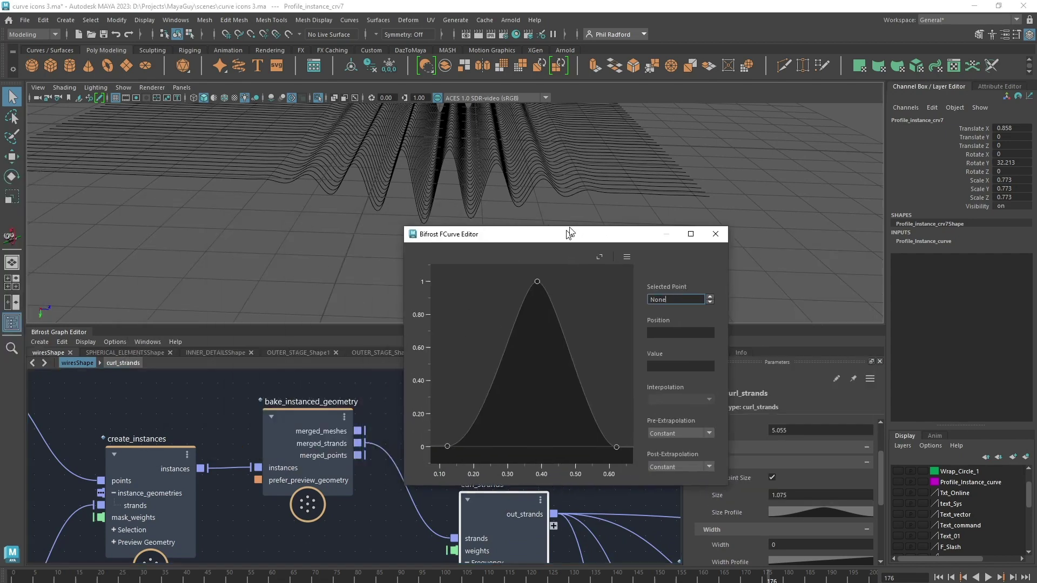
left_click_drag(572, 232, 493, 203)
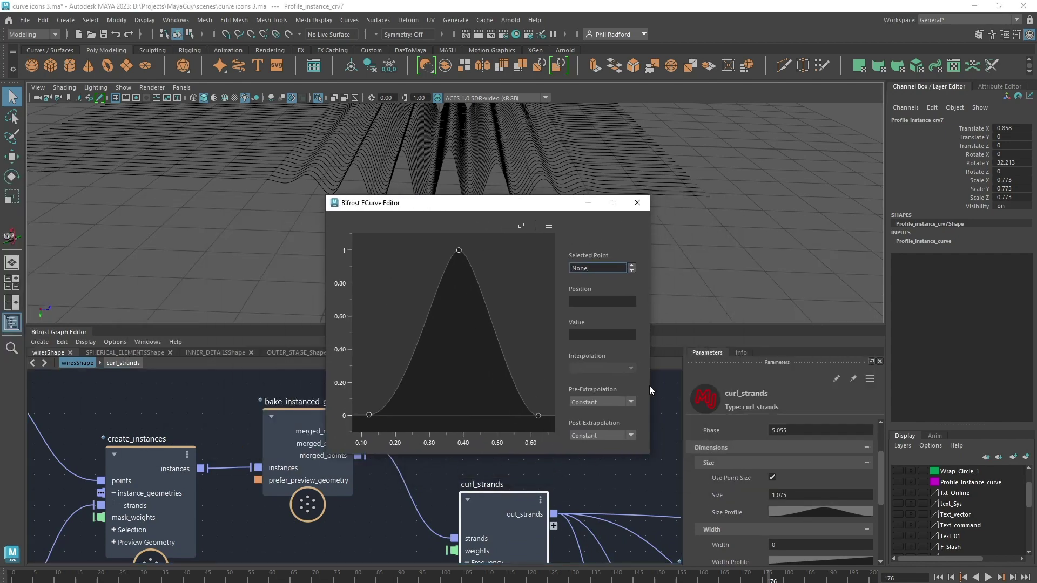
left_click_drag(649, 386, 899, 386)
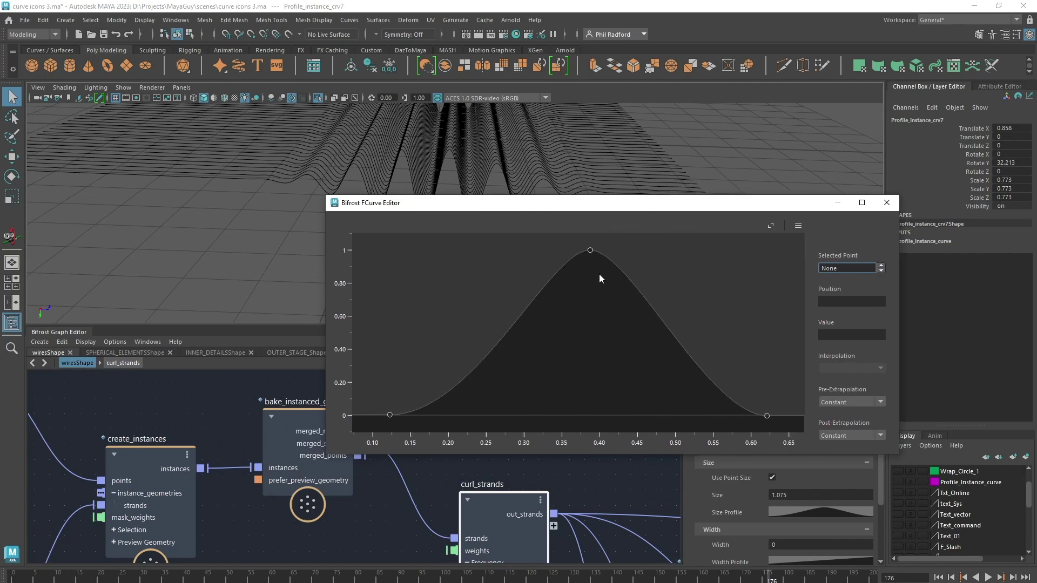
- Move the Size Profile's peak point to position 0.4 and value 1.05, checking the strands, and close the curve editor
mouse_move(590, 251)
left_mouse_down()
mouse_move(596, 286)
mouse_move(599, 252)
left_mouse_up()
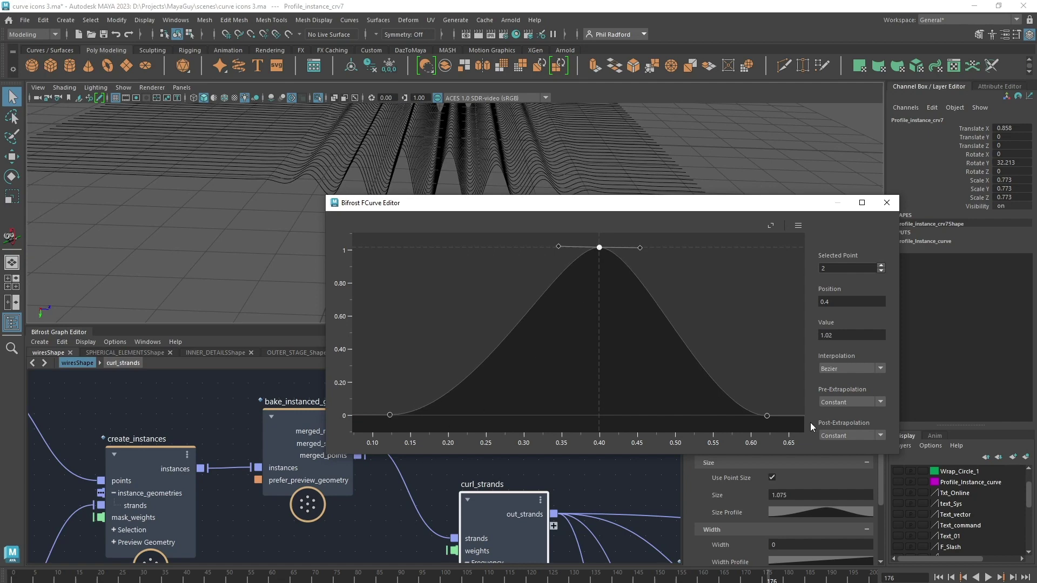
left_click_drag(664, 206, 452, 244)
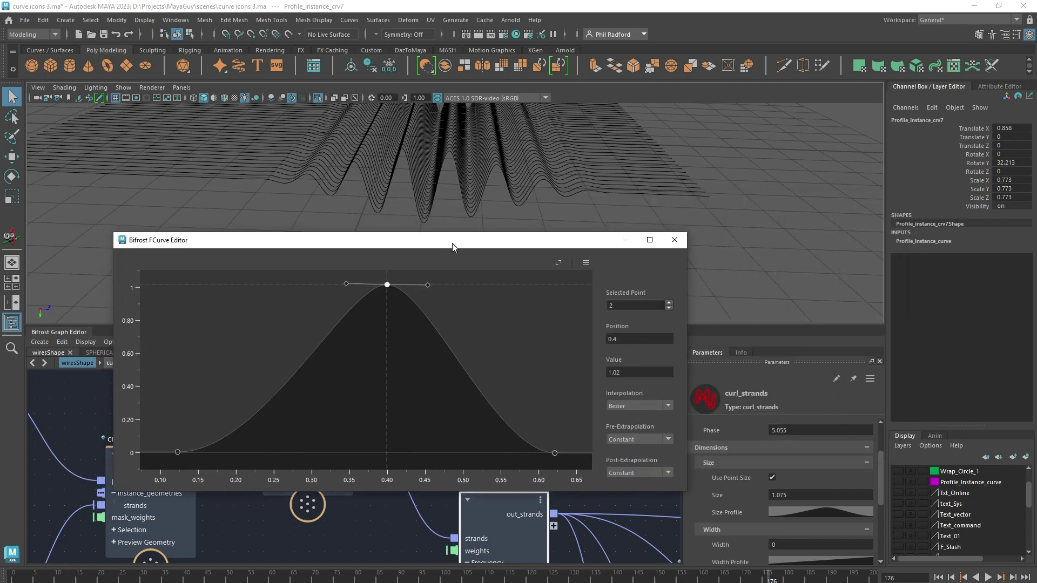
left_click_drag(554, 173, 541, 193, "alt")
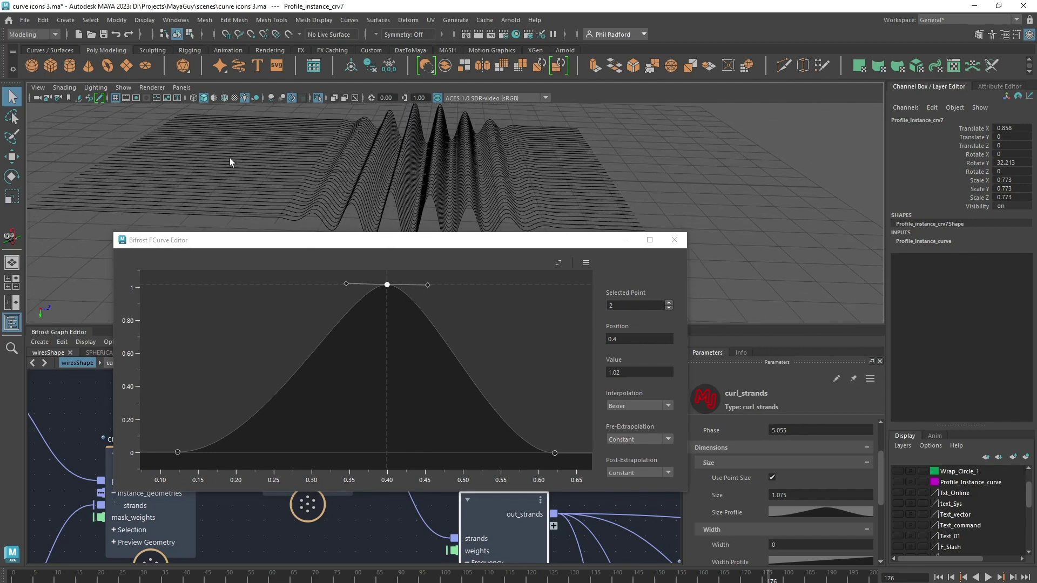
mouse_move(387, 285)
left_mouse_down()
mouse_move(380, 372)
mouse_move(391, 281)
left_mouse_up()
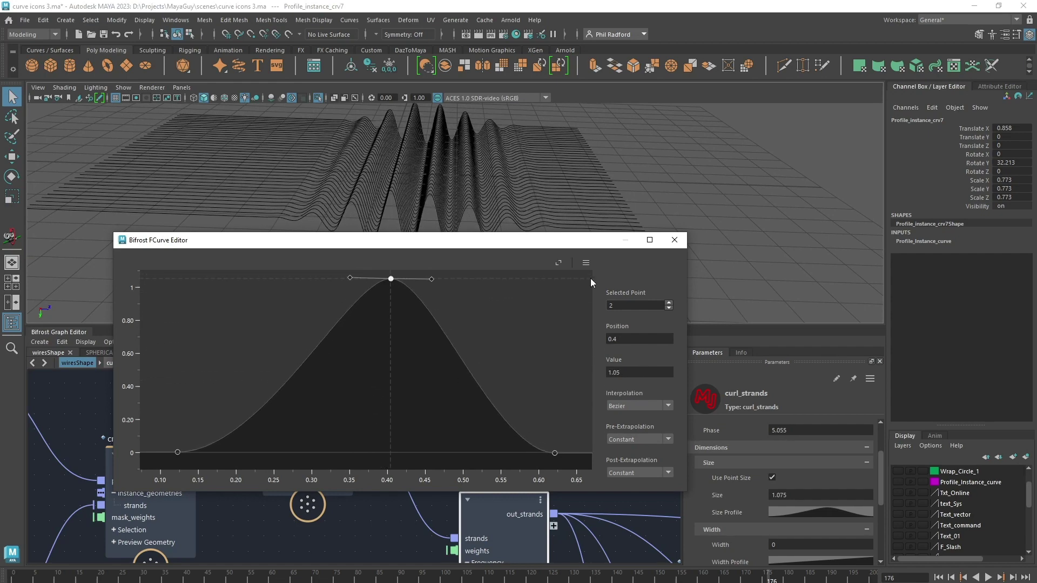
left_click(674, 240)
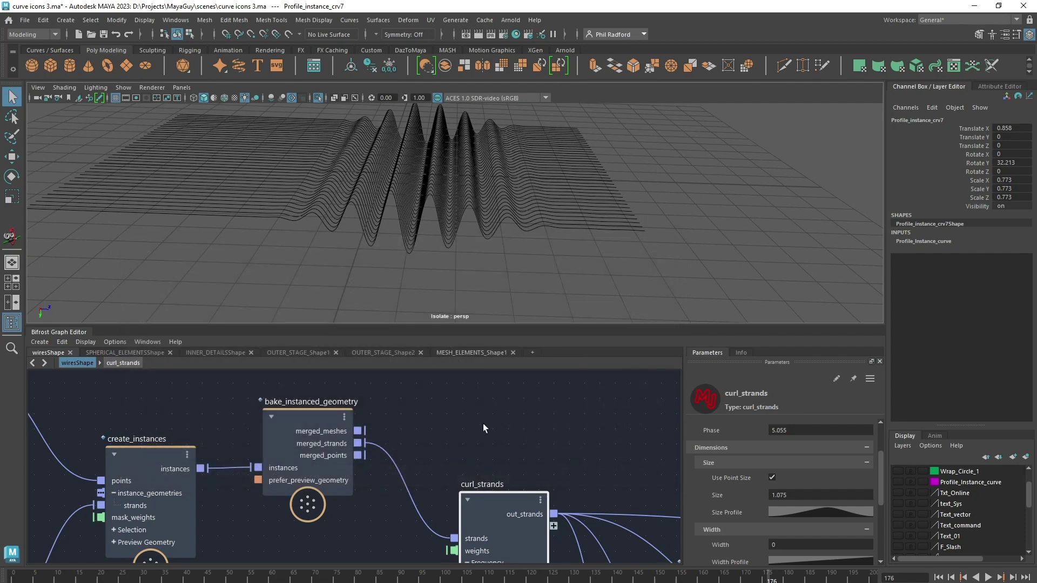
- Enlarge the graph editor and examine the time, multiply, Scalar field and fractal_turbulence_field node chain
scroll(486, 411, "down", 3)
left_click_drag(475, 429, 481, 430)
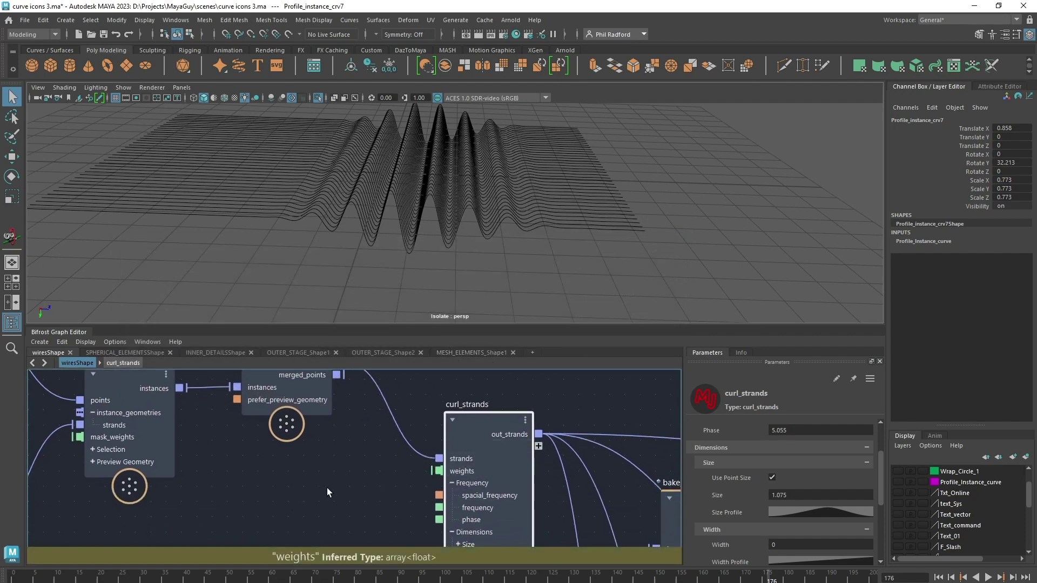
left_click_drag(441, 323, 441, 273)
middle_click_drag(324, 475, 496, 324, "alt")
scroll(378, 479, "down", 2)
middle_click_drag(365, 505, 479, 365, "alt")
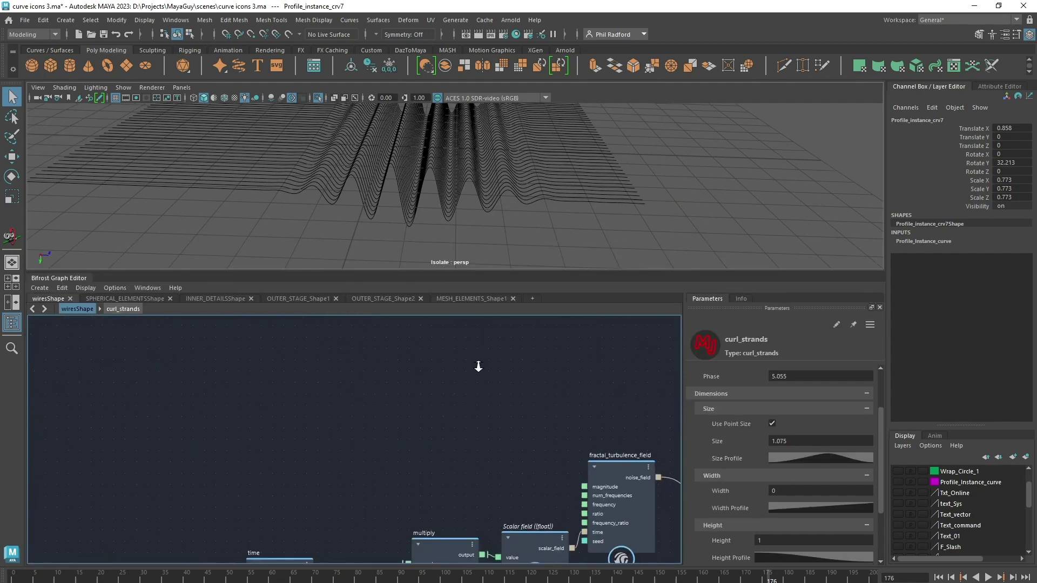
middle_click_drag(490, 434, 426, 349, "alt")
middle_click_drag(320, 429, 233, 388, "alt")
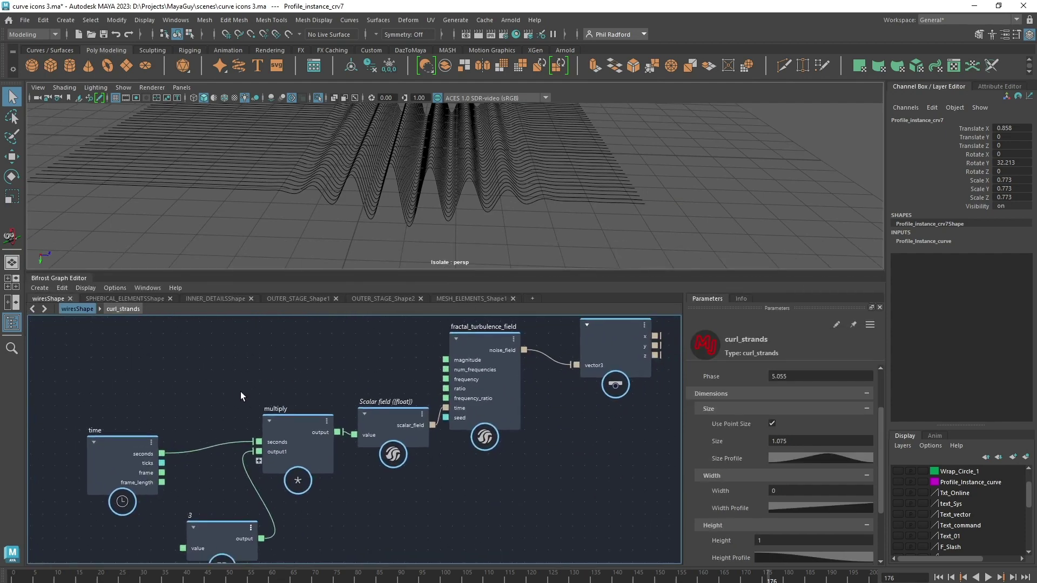
- Select fractal_turbulence_field to check its parameters and space out the time and value 3 nodes that feed multiply
left_click(491, 372)
middle_click_drag(525, 426, 496, 413, "alt")
left_click_drag(203, 508, 188, 497)
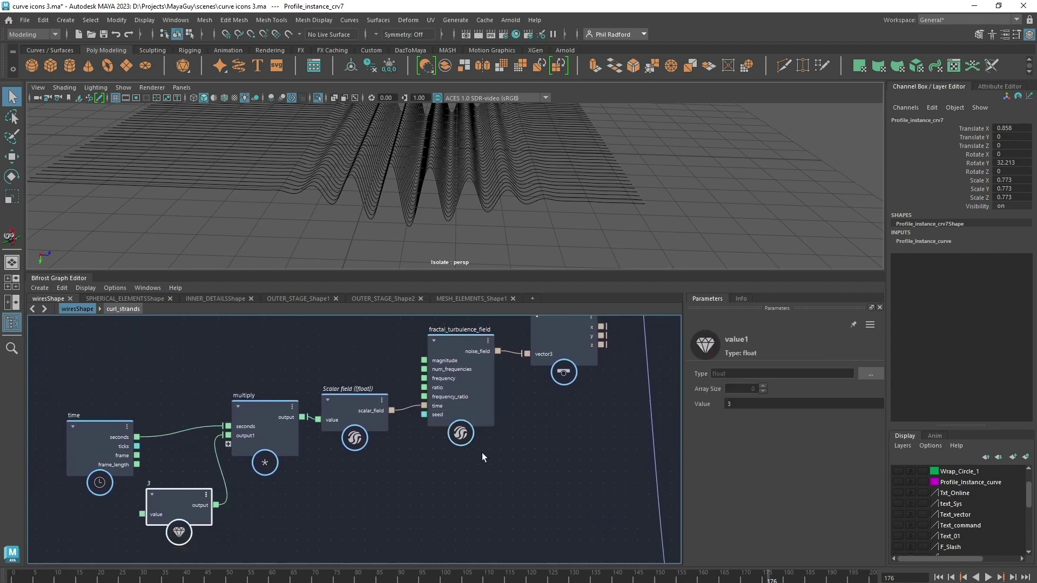
middle_click_drag(482, 453, 475, 459, "alt")
left_click_drag(449, 371, 453, 374)
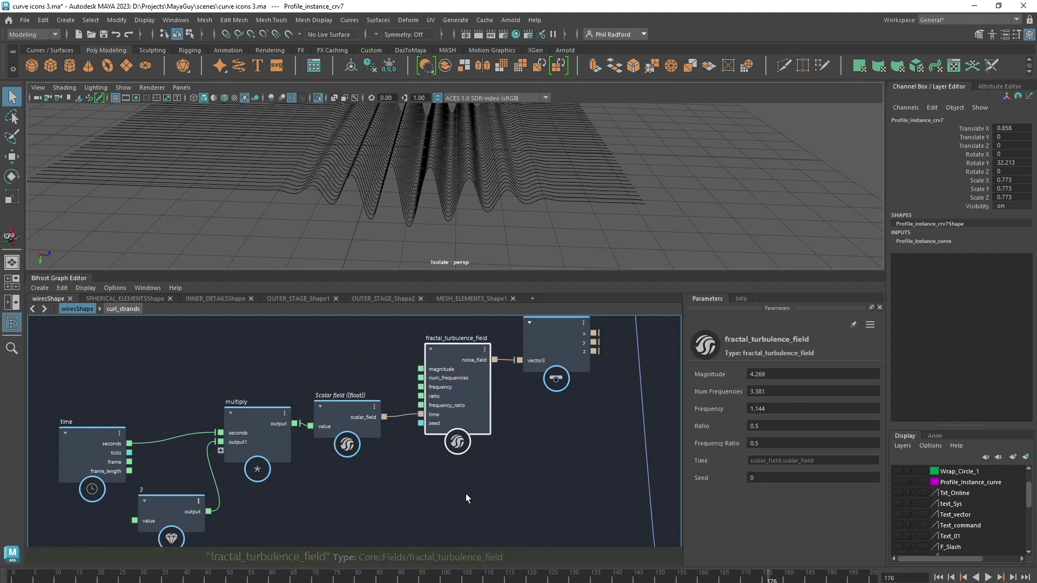
left_click_drag(90, 447, 107, 375)
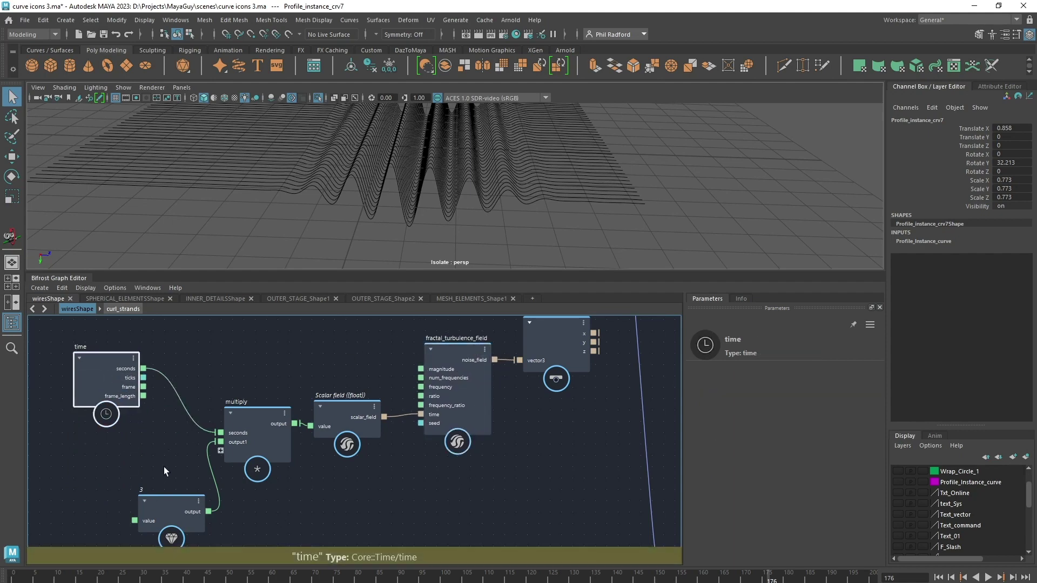
- Space out the time, value 3, multiply, Scalar field and fractal_turbulence_field nodes into a tidy chain
middle_click_drag(333, 466, 317, 472, "alt")
left_click_drag(232, 434, 220, 423)
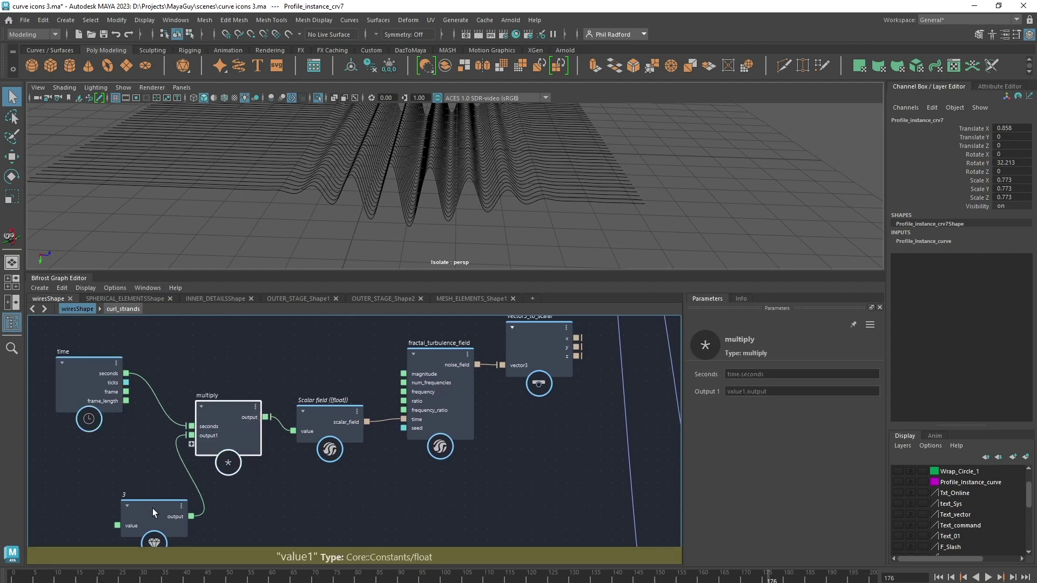
left_click_drag(147, 514, 104, 504)
left_click_drag(429, 399, 436, 394)
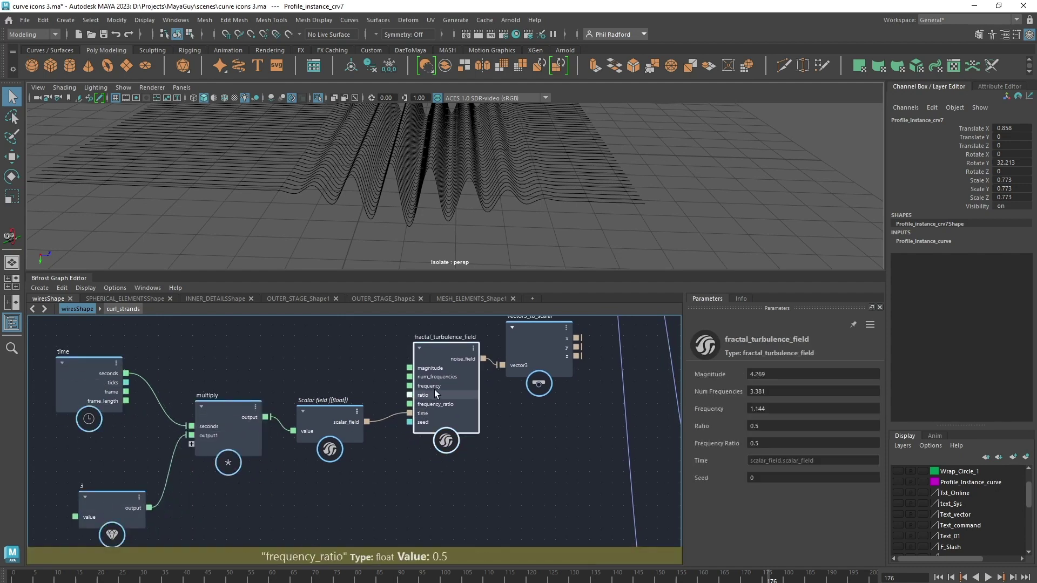
left_click_drag(327, 414, 331, 420)
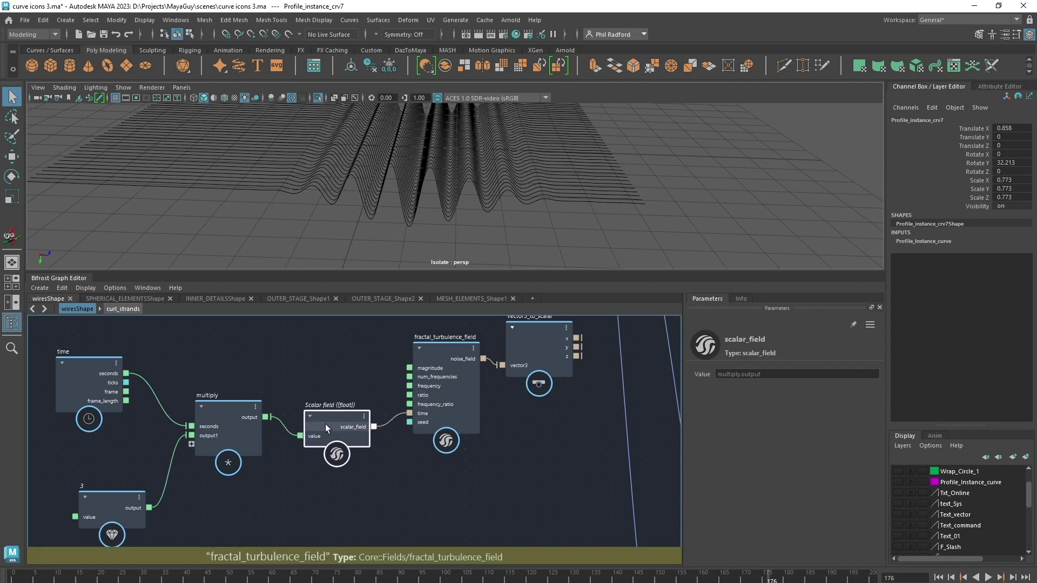
left_click_drag(325, 424, 323, 417)
left_click_drag(227, 423, 223, 420)
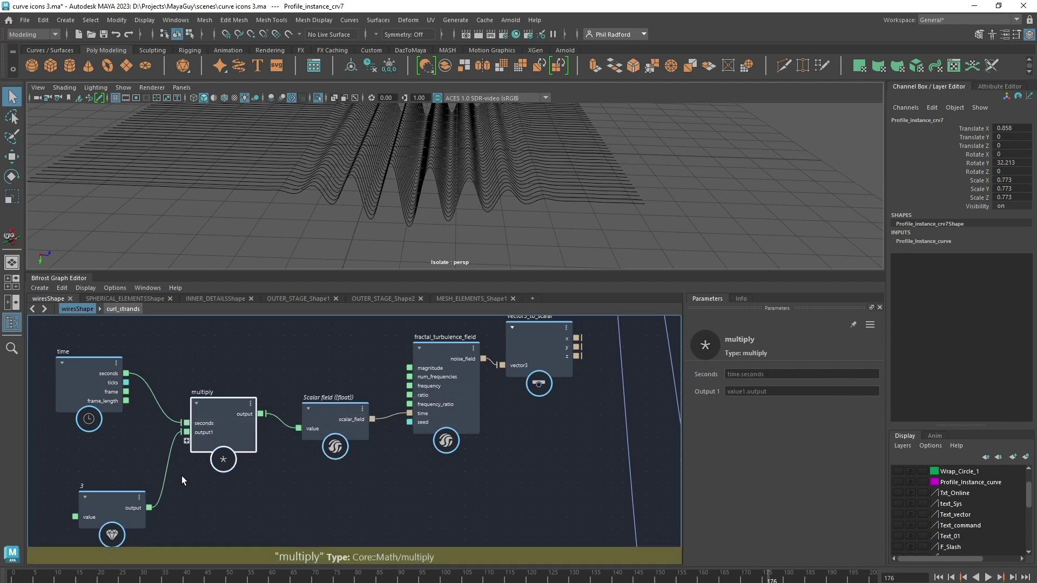
left_click_drag(69, 387, 74, 372)
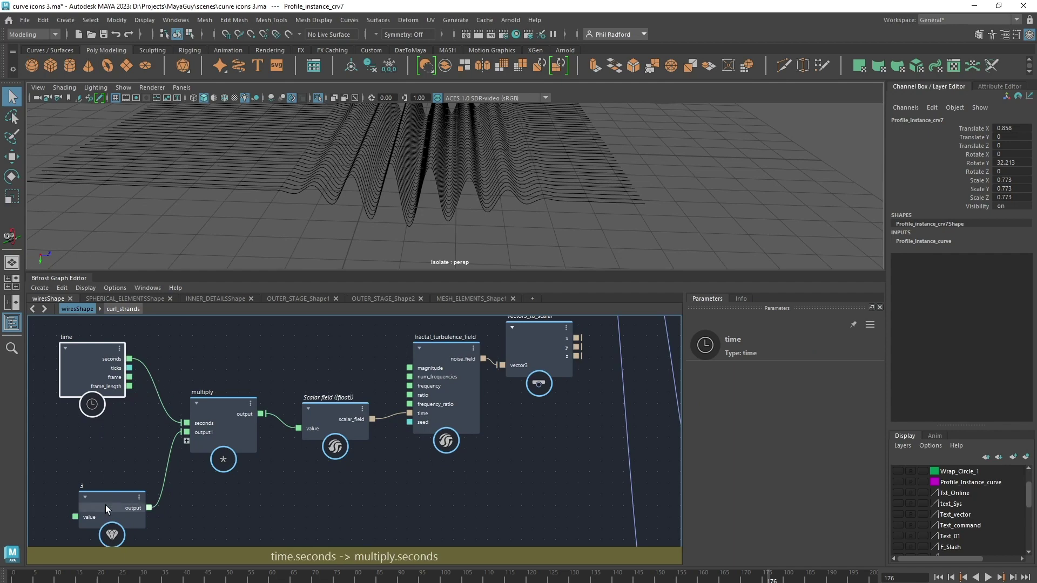
left_click_drag(106, 504, 89, 479)
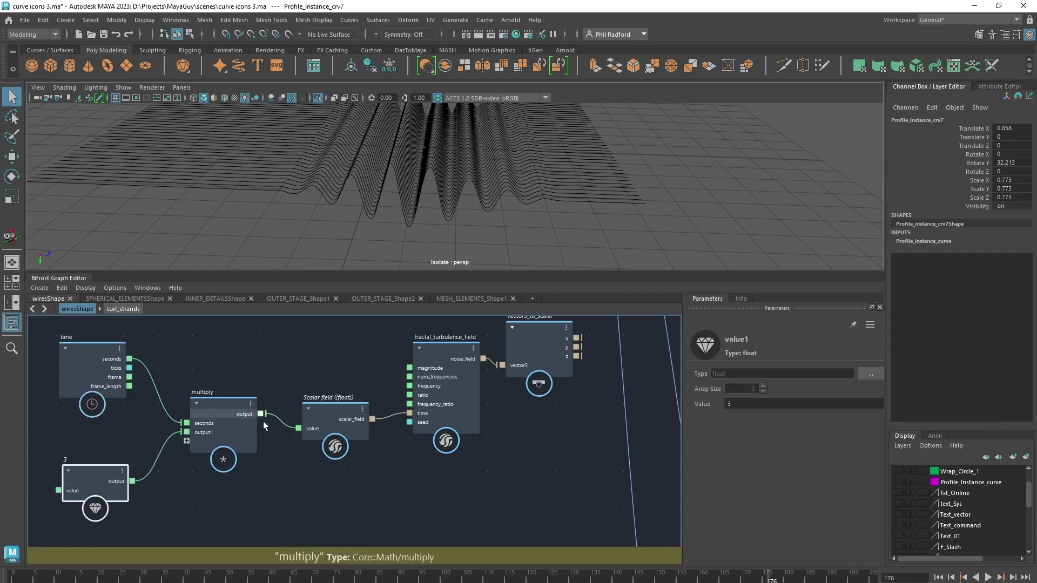
- Reposition vector3_to_scalar, move the turbulence node chain up and place curl_strands directly beside it
middle_click_drag(532, 420, 406, 464)
left_click_drag(403, 394, 426, 420)
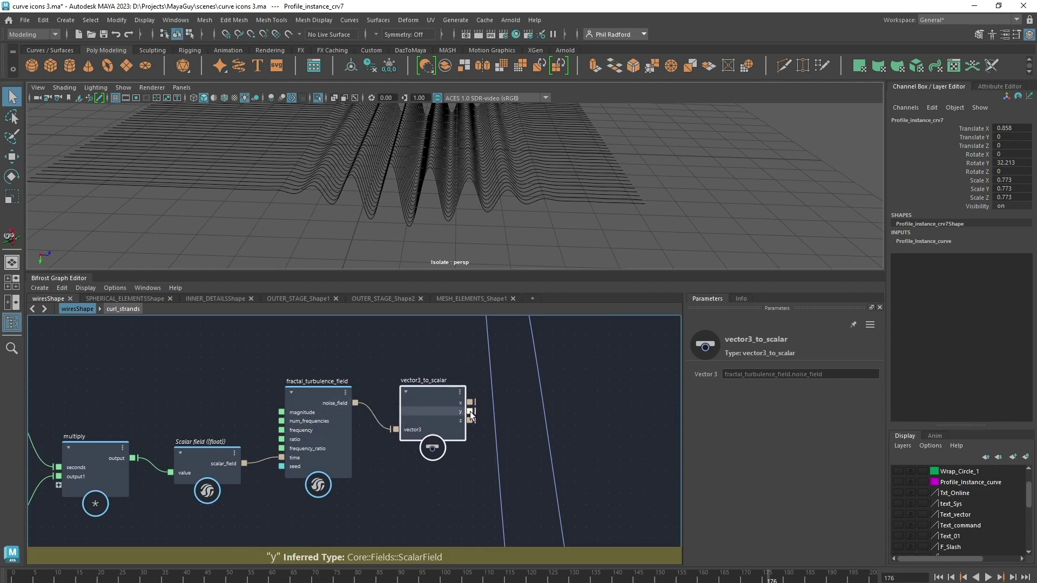
middle_click_drag(630, 387, 541, 480, "alt")
right_click_drag(535, 479, 486, 474, "alt")
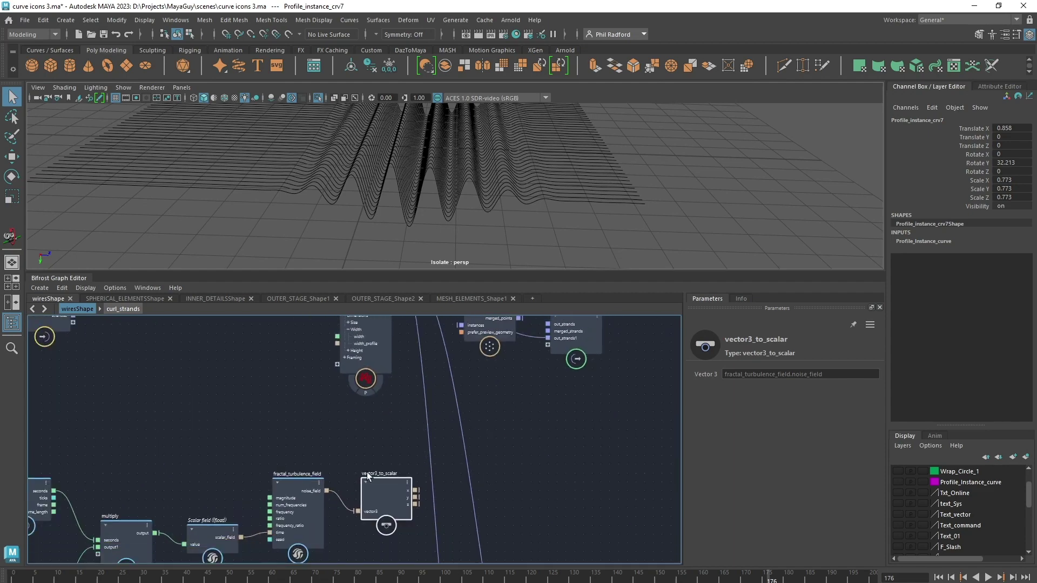
middle_click_drag(371, 417, 459, 396)
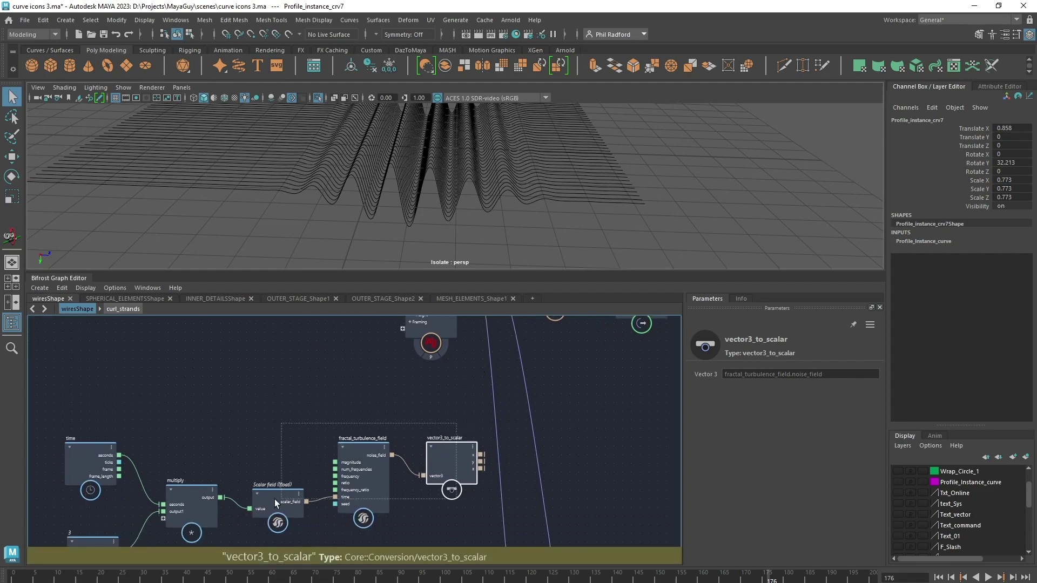
middle_click_drag(440, 464, 316, 363)
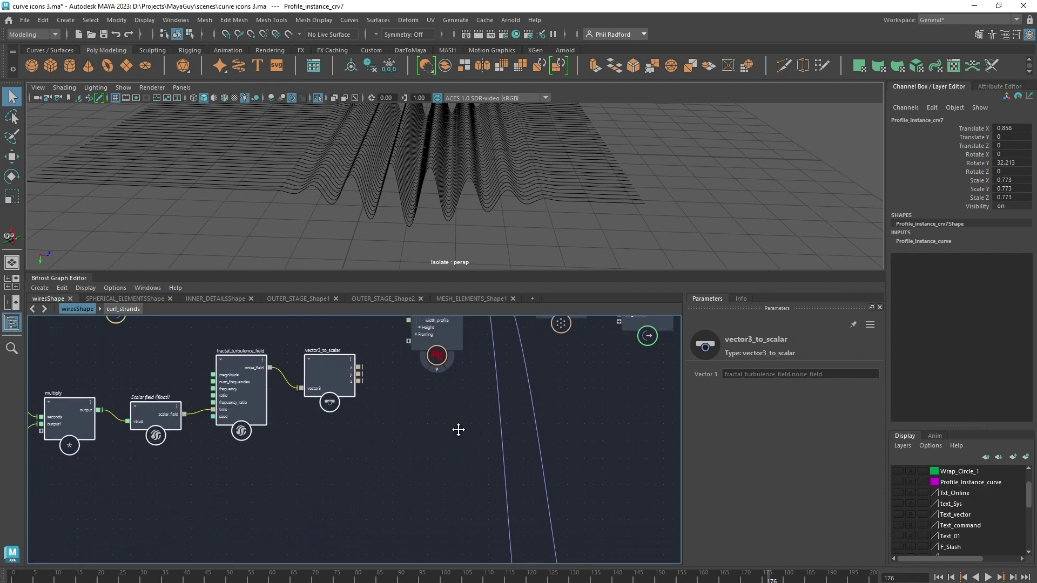
middle_click_drag(459, 430, 477, 500)
scroll(477, 500, "up", 2)
middle_click_drag(448, 467, 482, 501)
left_click_drag(489, 374, 508, 451)
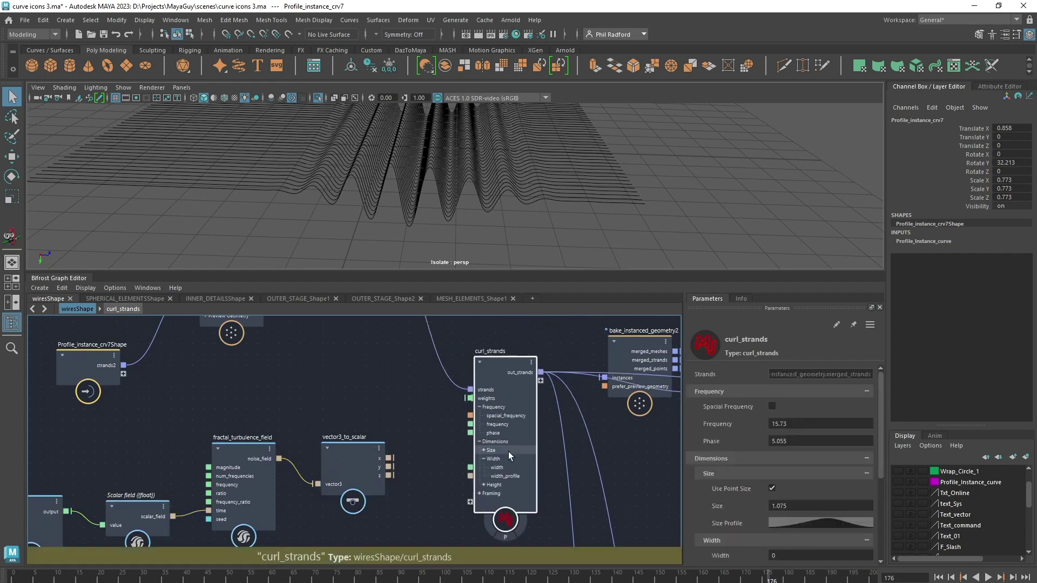
- Connect the y output of vector3_to_scalar to the weights input of curl_strands and play the animation from the start
left_click_drag(389, 469, 475, 399)
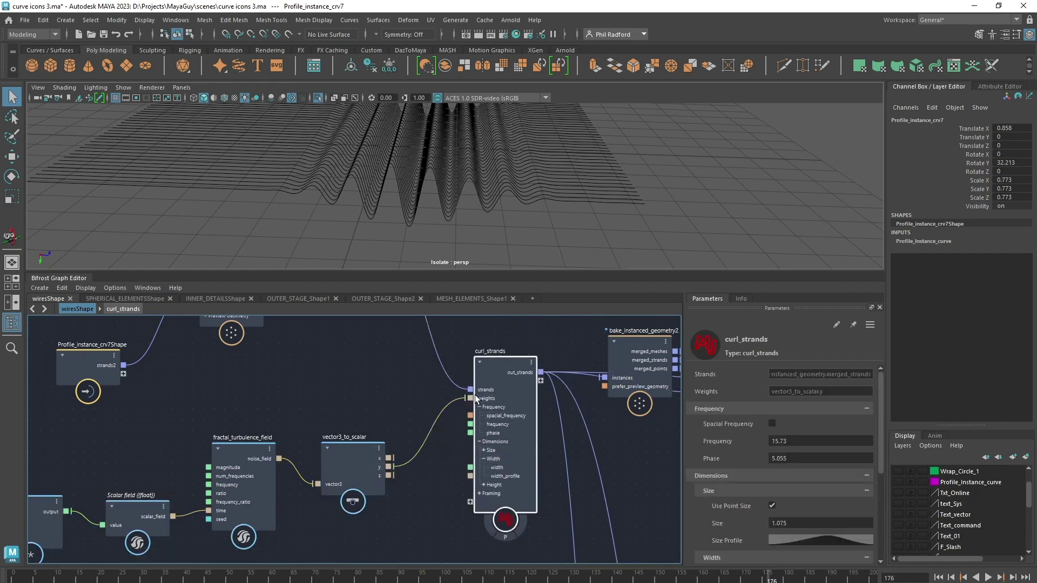
left_click_drag(337, 459, 346, 454)
middle_click_drag(464, 151, 491, 220, "alt")
left_click_drag(493, 207, 498, 203, "alt")
right_click_drag(497, 204, 526, 227, "alt")
middle_click_drag(527, 227, 511, 221, "alt")
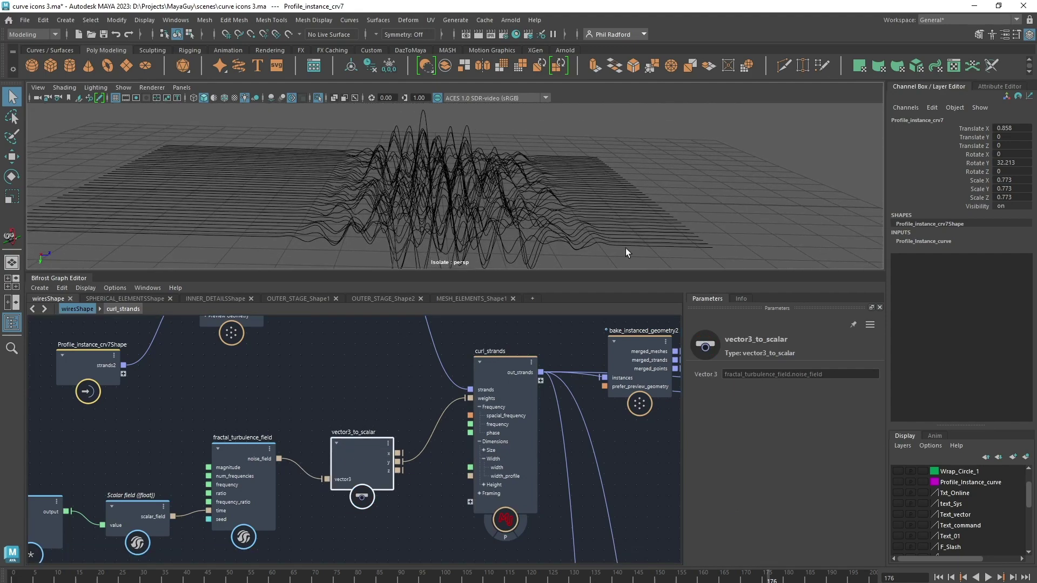
left_click(939, 578)
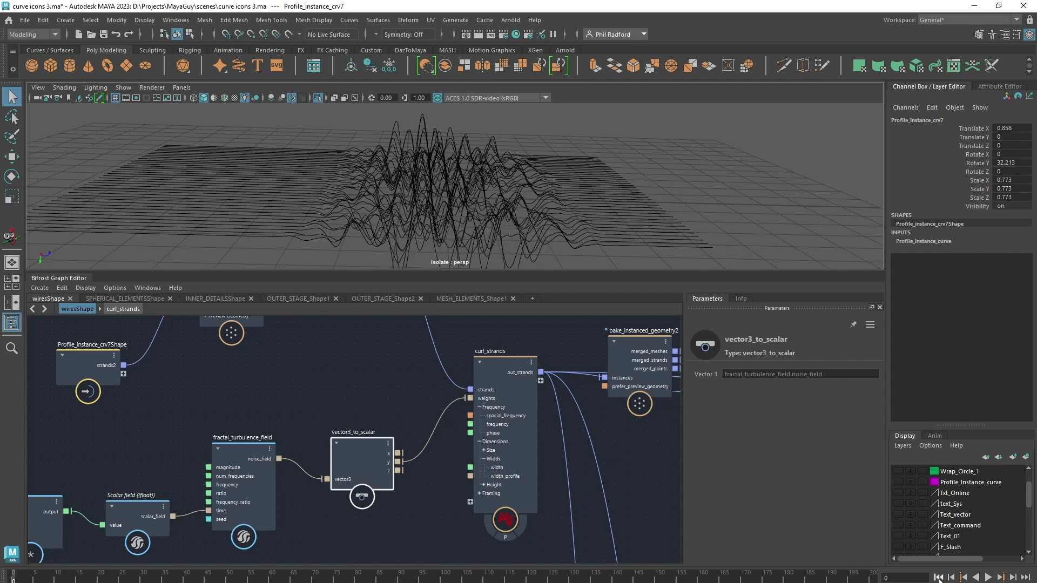
left_click(988, 578)
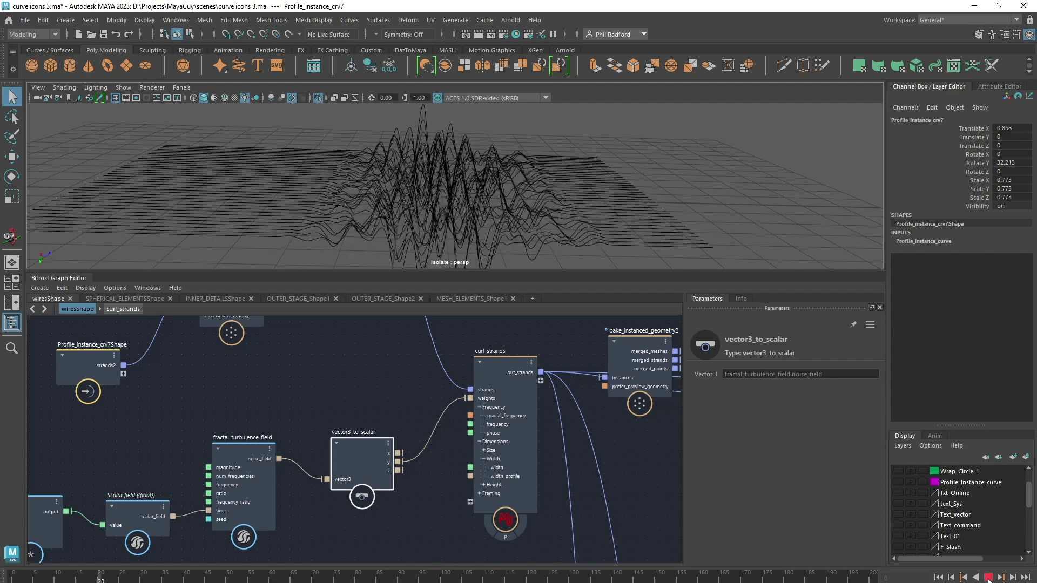
- Move the first point of the curl_strands Size Profile to position 0.07 and enlarge the curve in the FCurve Editor
left_click(507, 385)
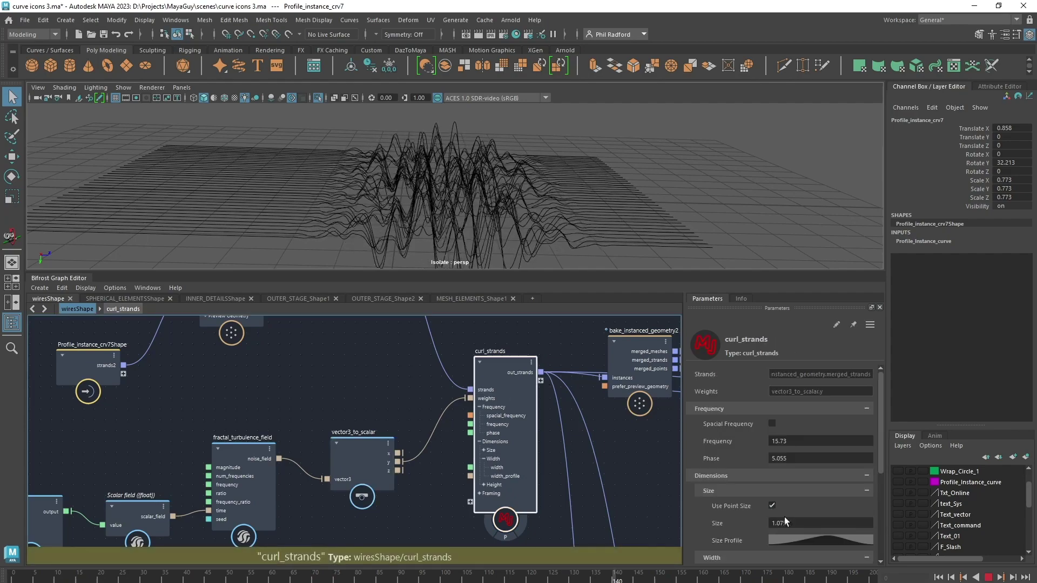
left_click(796, 538)
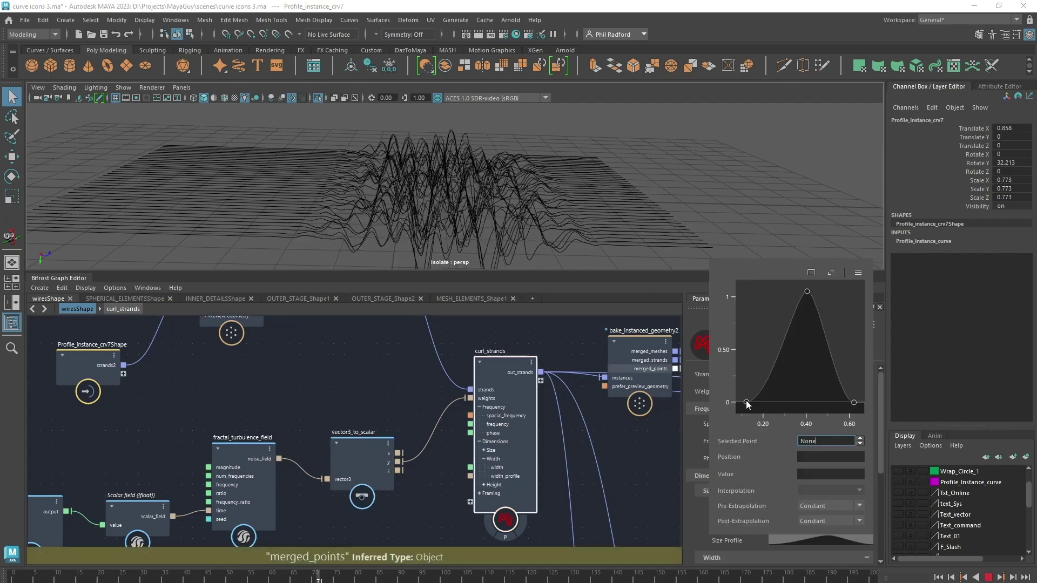
left_click_drag(746, 402, 705, 402)
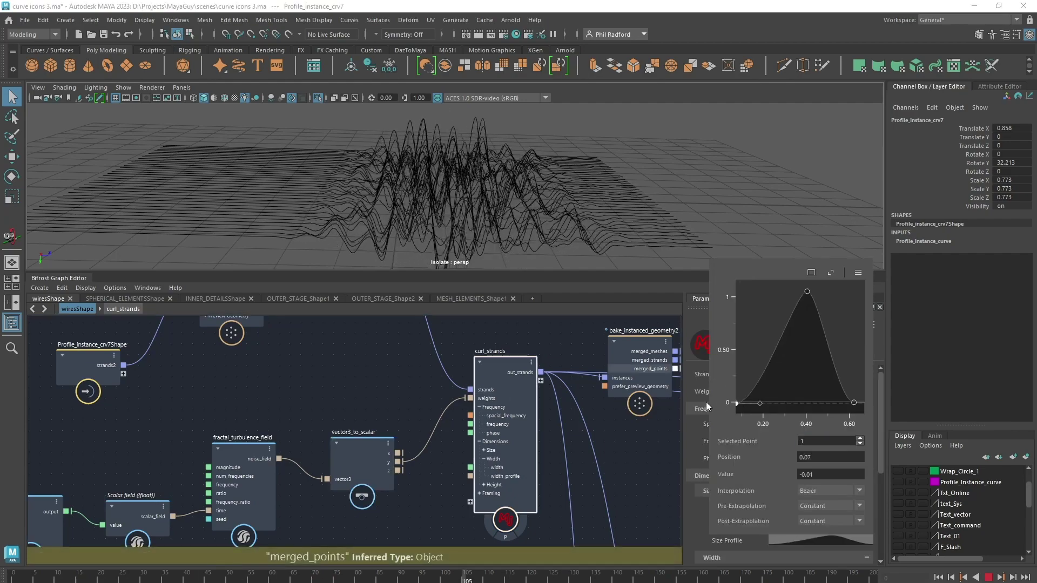
left_click(810, 273)
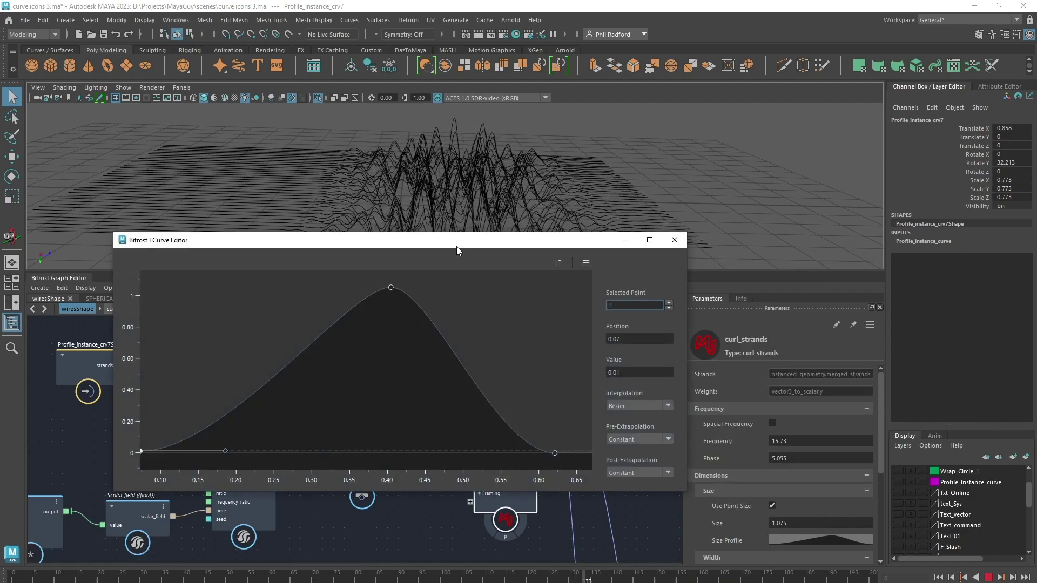
left_click_drag(457, 249, 492, 263)
scroll(449, 417, "down", 3)
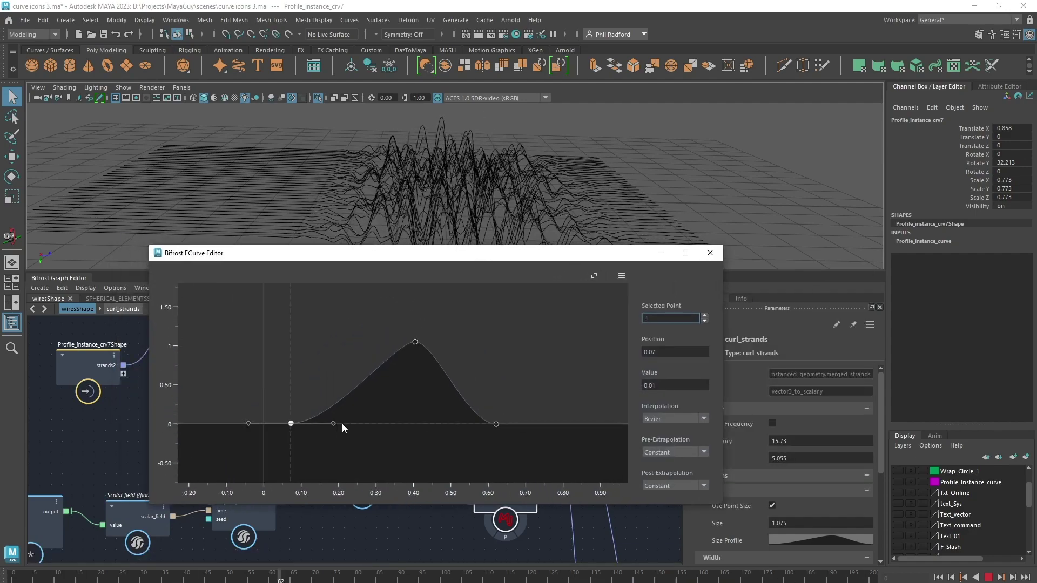
- Reshape the Size Profile's tail with point 3 at position 0.65, value -0.36 and a fourth point at 0.82, value 1.25
left_click_drag(496, 423, 547, 425)
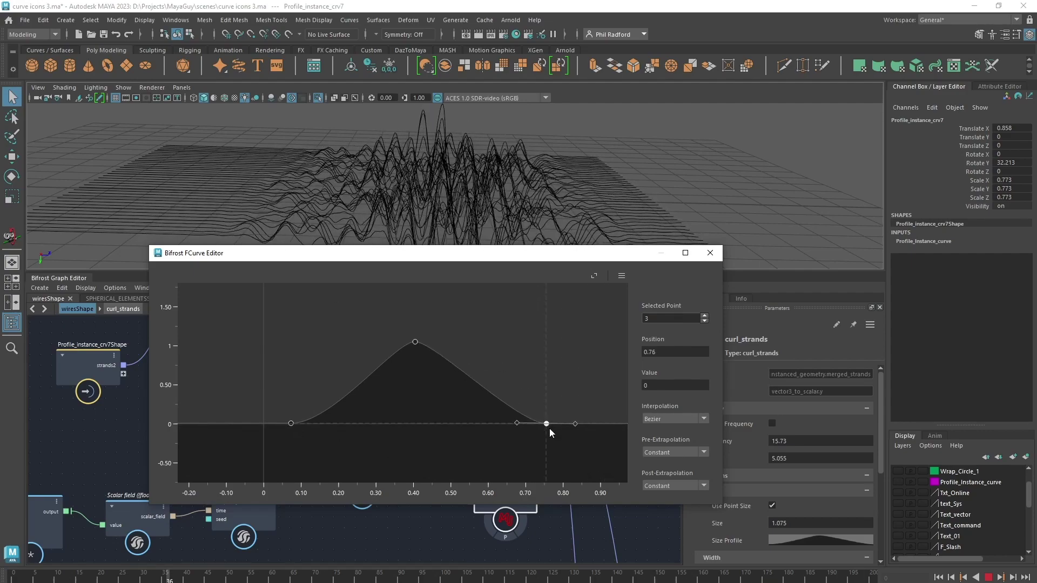
left_click_drag(546, 424, 573, 330)
left_click(571, 452)
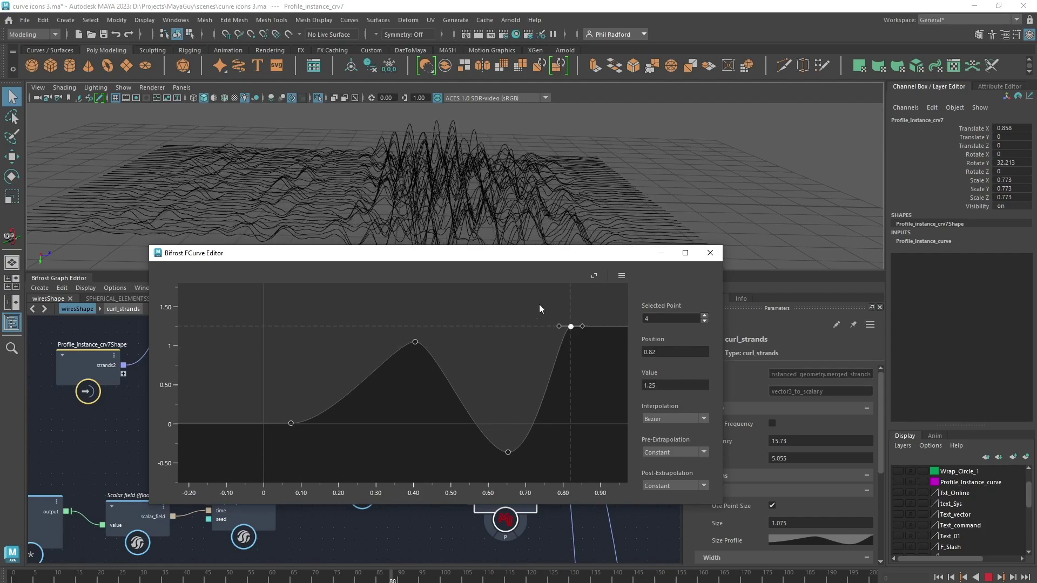
- Delete the fourth point of the Size Profile and set the third point's value to 0
key("Delete")
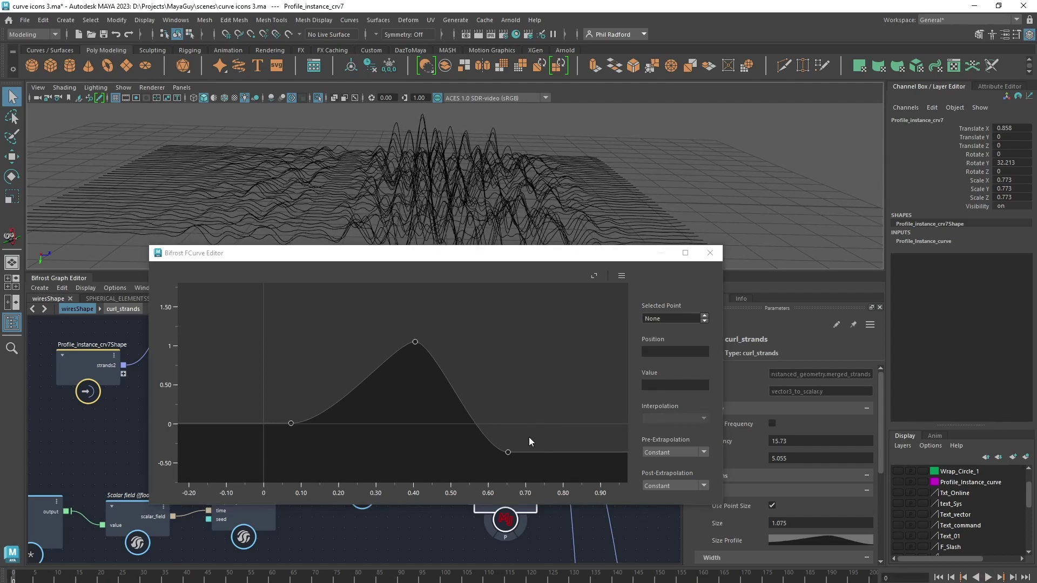
left_click(507, 452)
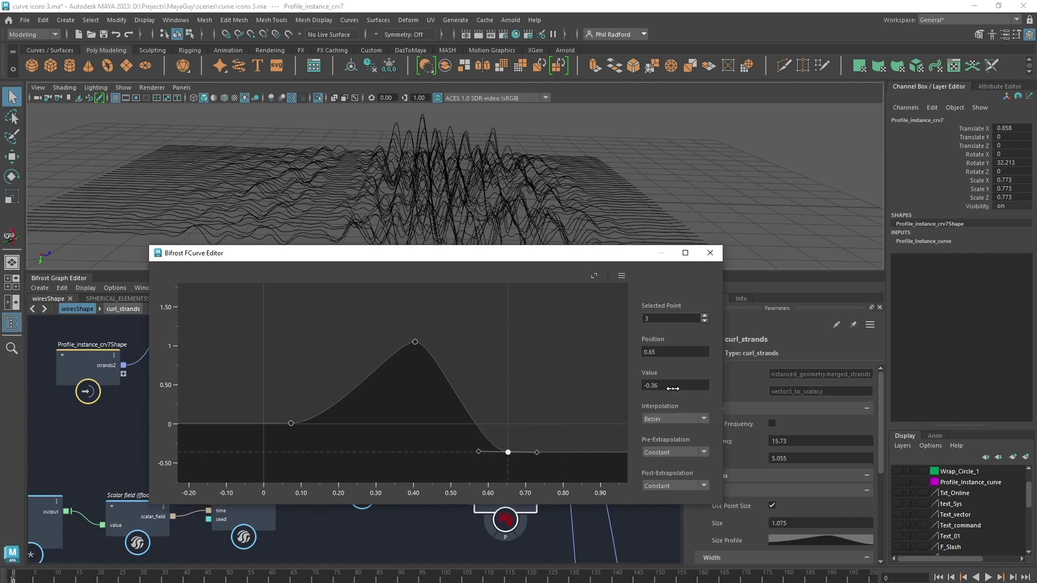
left_click(674, 385)
type("0")
key("Return")
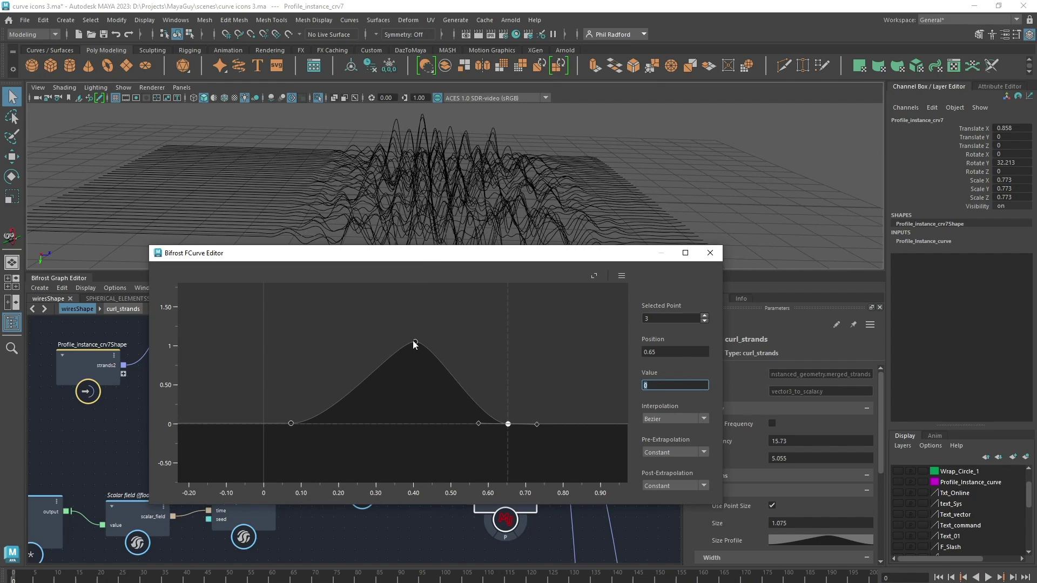
- Lower the Size Profile's peak point to value 0.92 at position 0.4, check the strands, and close the curve editor
left_click_drag(412, 340, 412, 352)
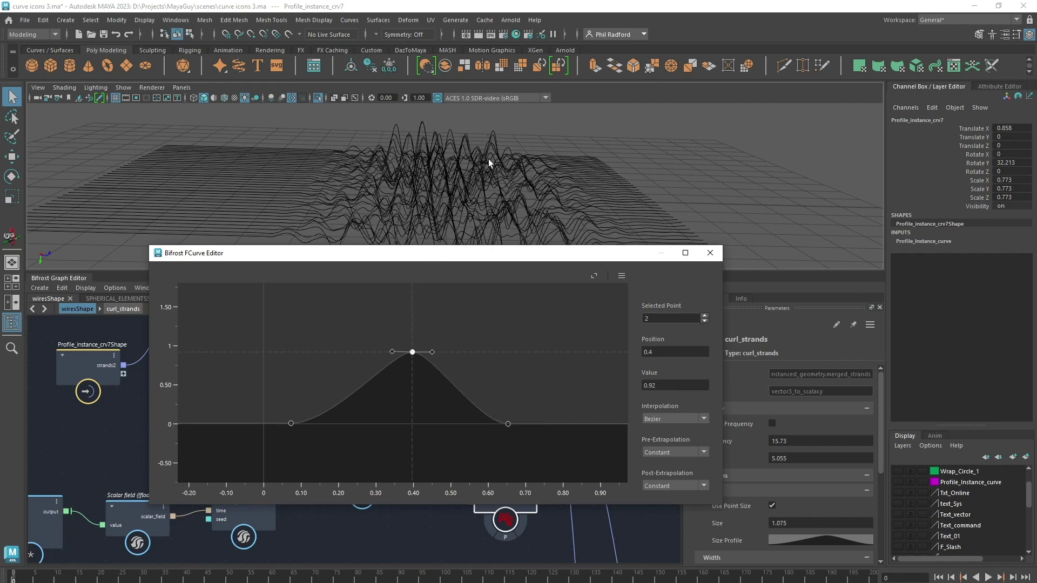
left_click_drag(489, 163, 521, 167, "alt")
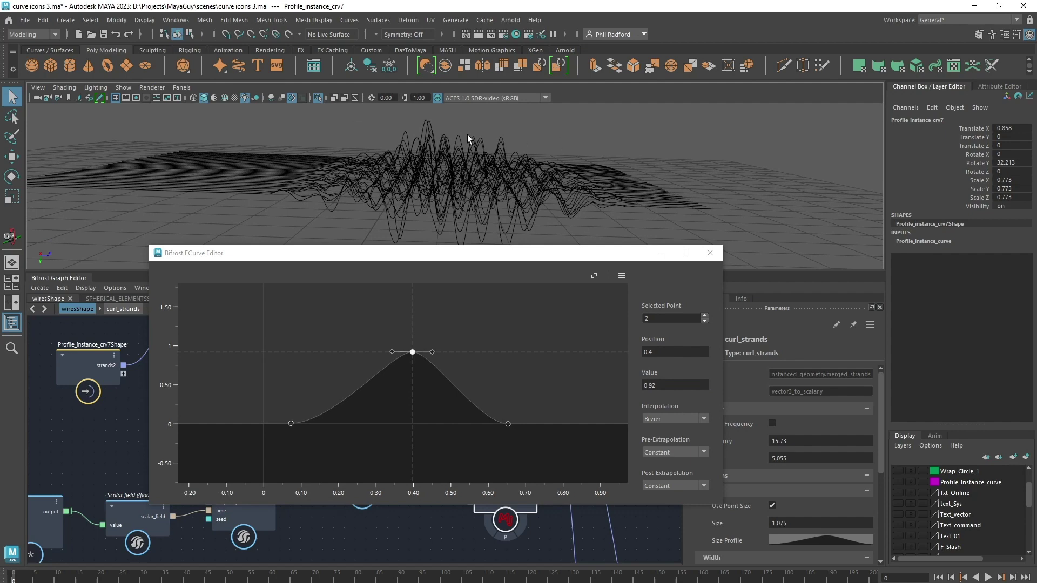
left_click_drag(459, 189, 401, 208, "alt")
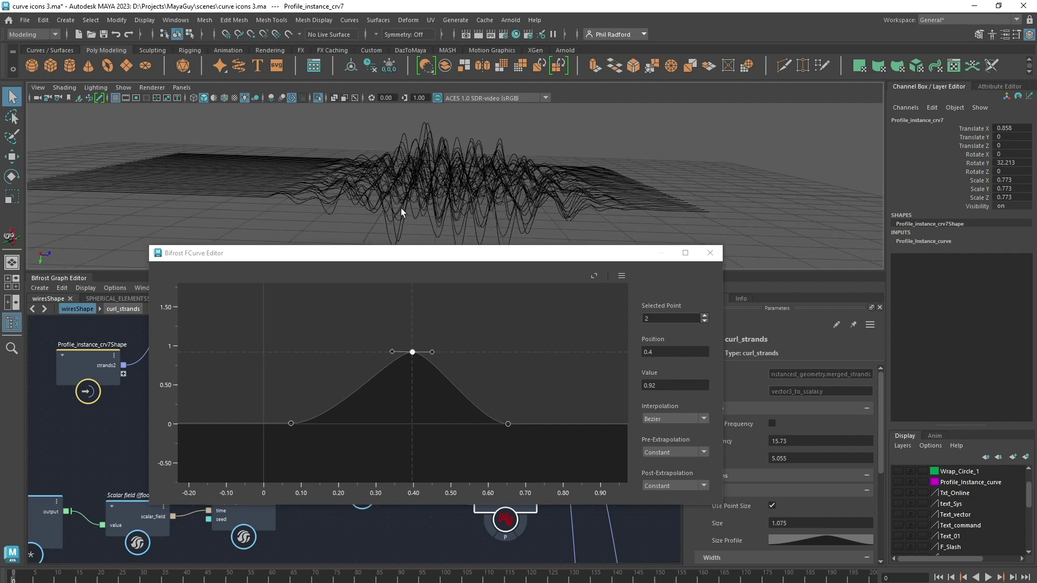
left_click(705, 258)
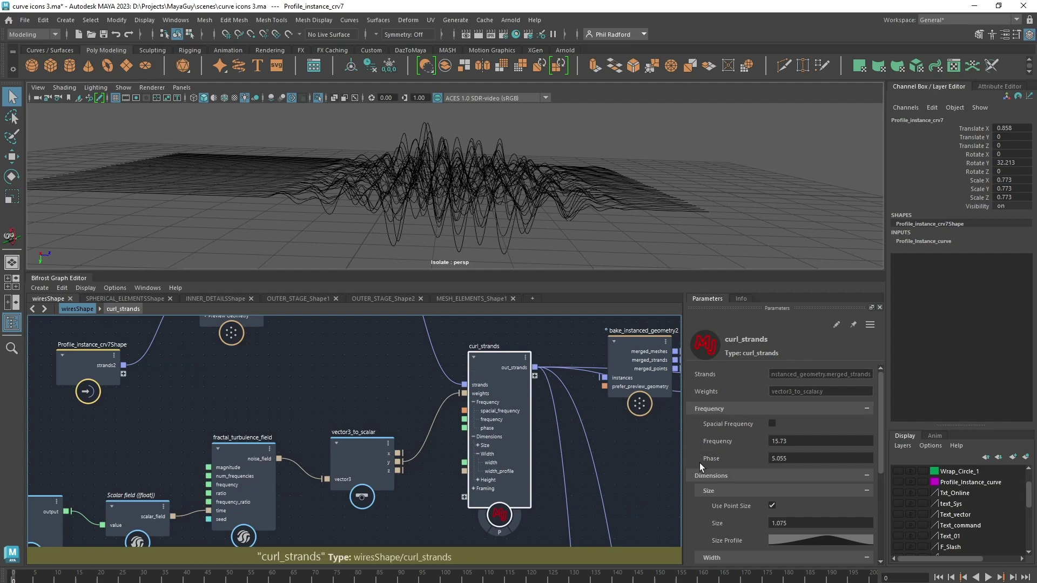
- Set the Frequency of curl_strands to 0.7106 and its Phase to 4.485, and play back the animation
left_click_drag(809, 443, 473, 452)
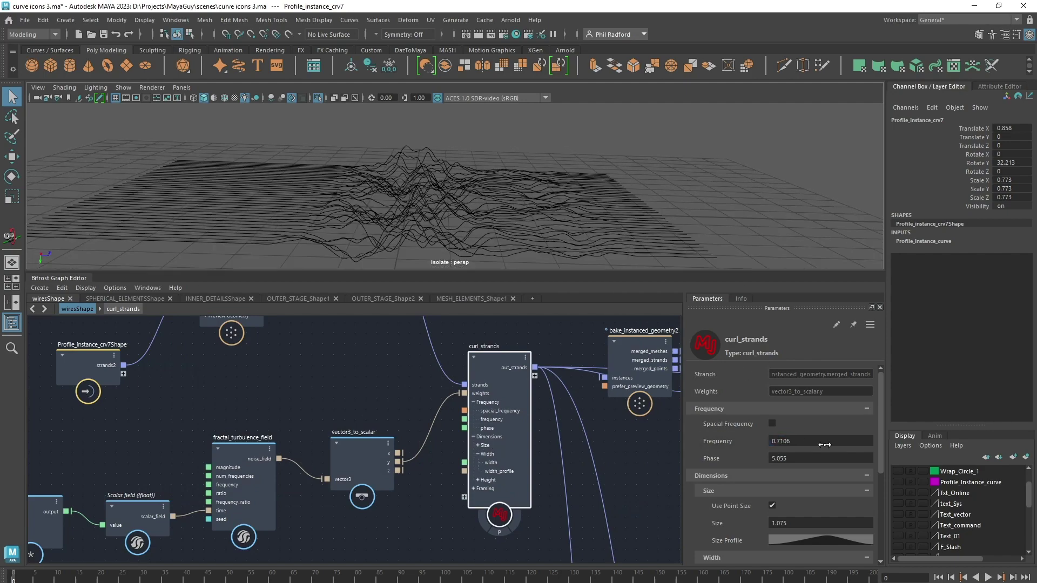
left_click_drag(806, 462, 788, 464)
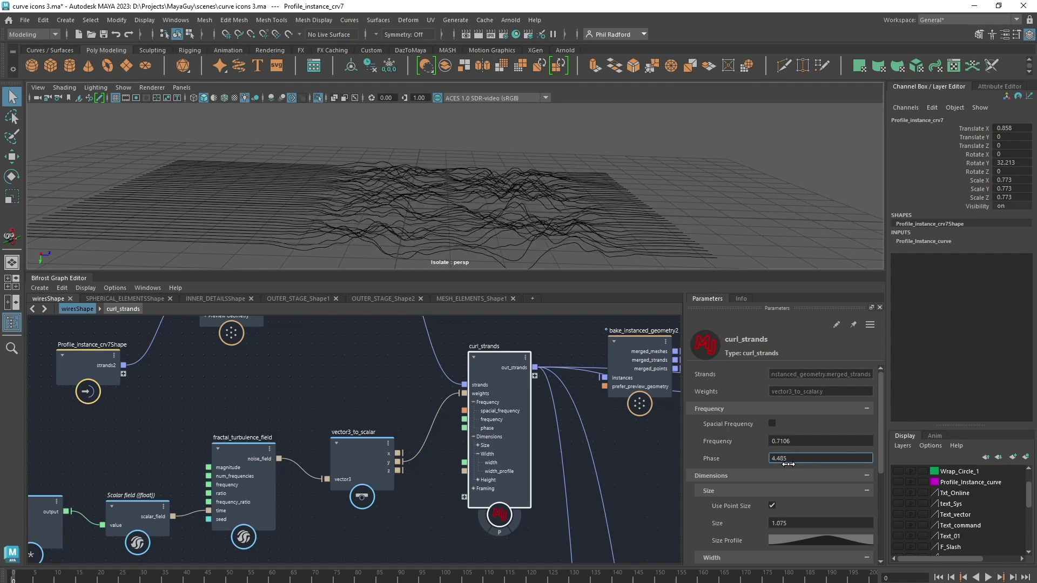
left_click(988, 577)
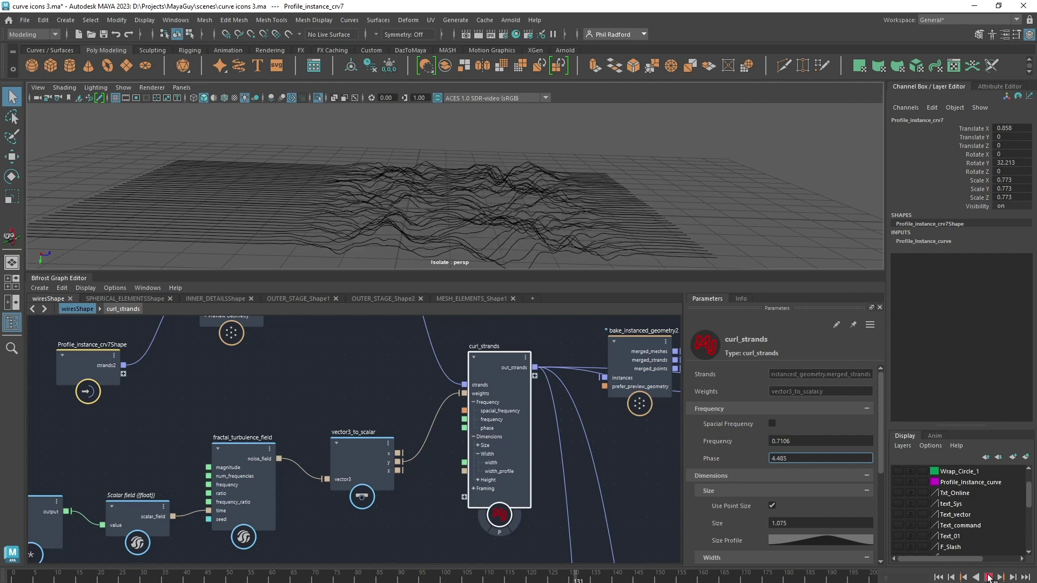
left_click(989, 577)
- Set the Phase of curl_strands to 4.785 and bring its Width and Height settings into view
left_click_drag(797, 461, 808, 461)
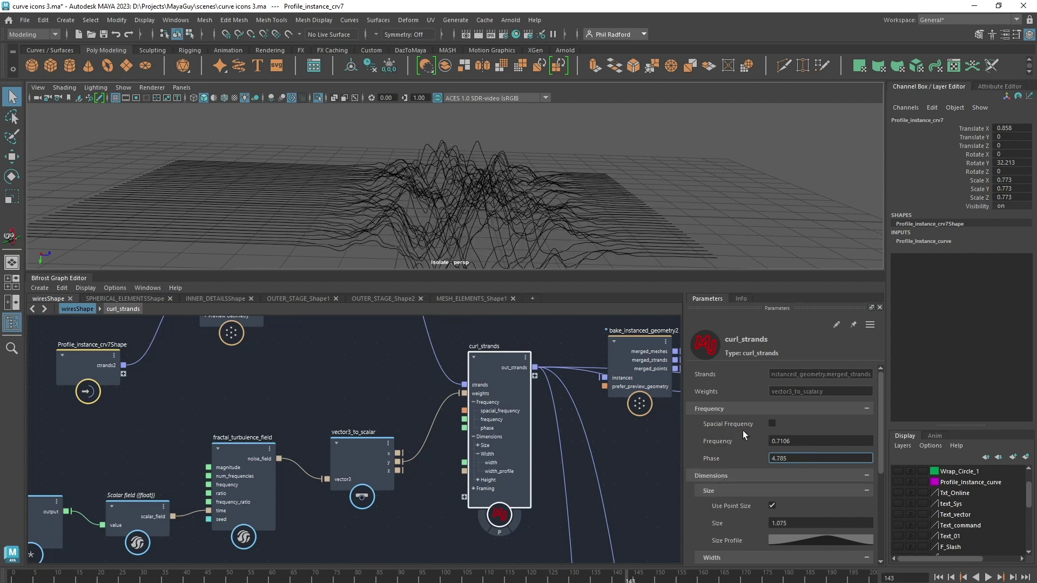
scroll(743, 435, "down", 1)
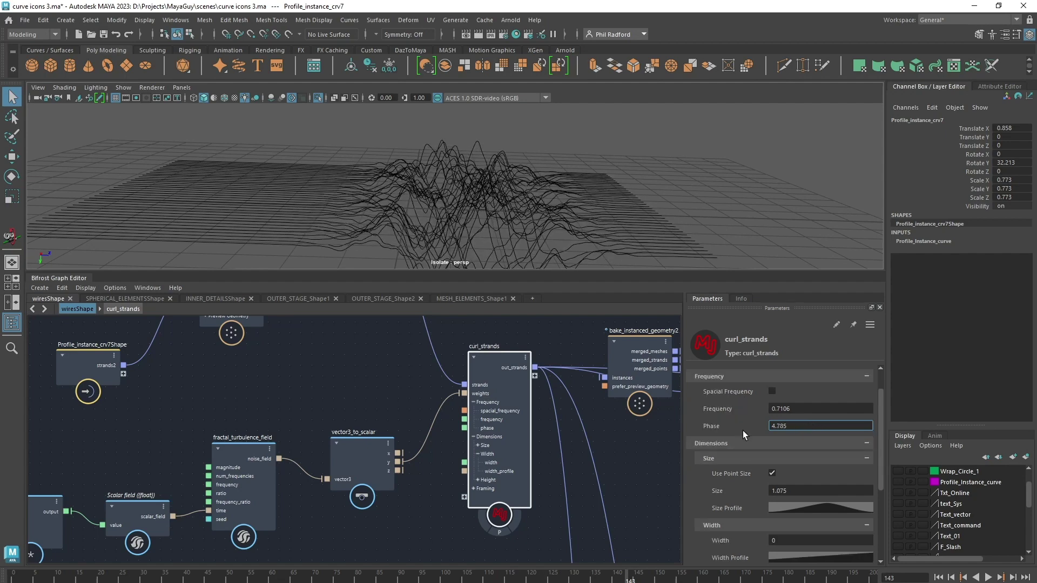
scroll(744, 433, "down", 2)
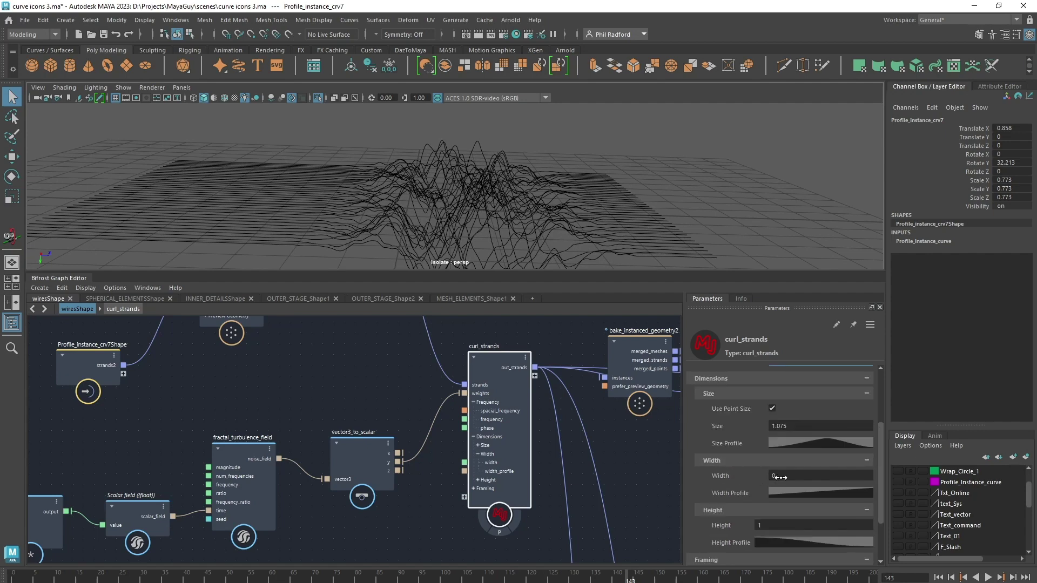
- Try a different Width on curl_strands, undo the change, and check the strands from several angles
left_click_drag(599, 202, 335, 221, "alt")
left_click_drag(406, 178, 459, 187, "alt")
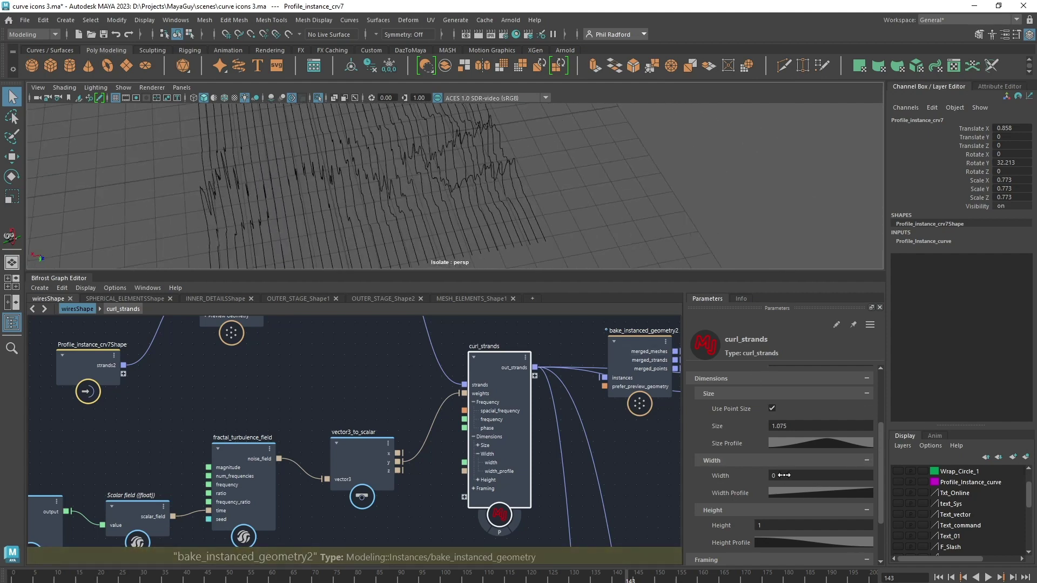
left_click_drag(787, 476, 815, 474)
left_click_drag(1000, 460, 1036, 459)
key("ctrl+z")
left_click_drag(474, 195, 586, 201, "alt")
scroll(736, 412, "up", 3)
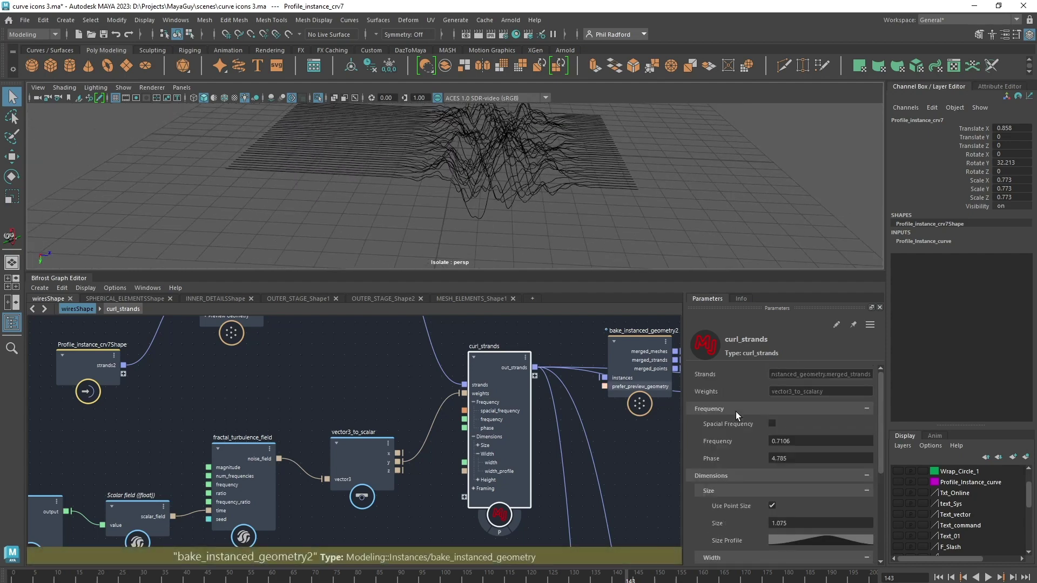
left_click_drag(520, 199, 393, 204, "alt")
right_click_drag(392, 205, 440, 220, "alt")
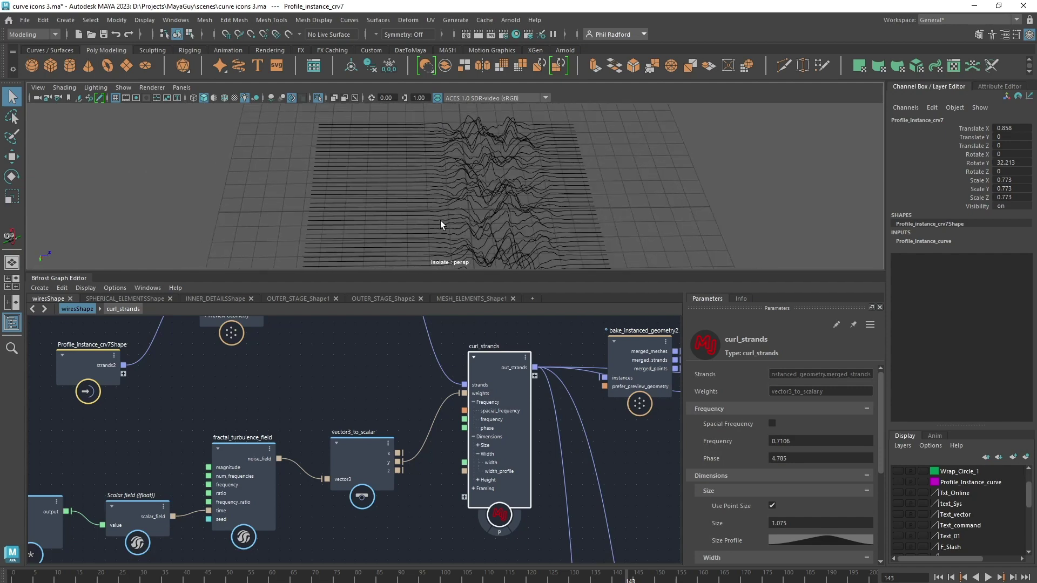
- Reposition the two Profile_instance nodes and curl_strands to tidy the layout of the strand network
scroll(393, 497, "down", 4)
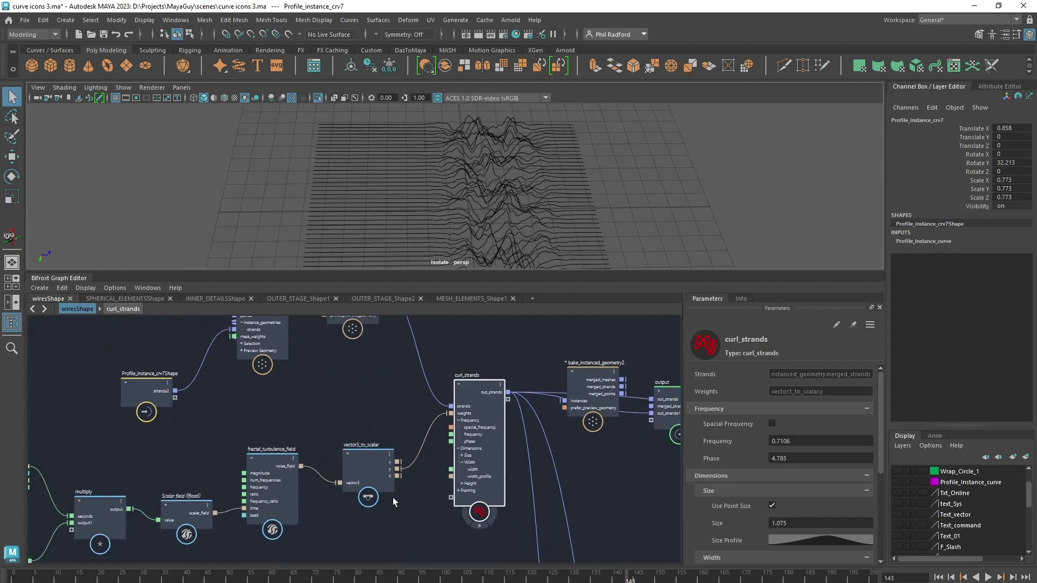
middle_click_drag(456, 475, 554, 529)
scroll(554, 529, "down", 1)
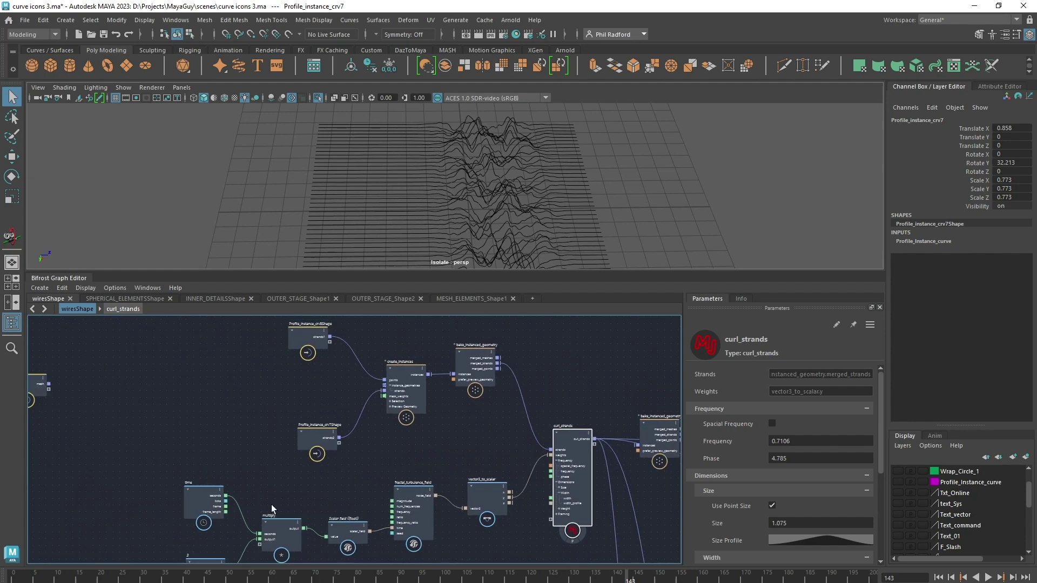
mouse_move(268, 473)
middle_mouse_down("alt")
mouse_move(264, 461)
mouse_move(253, 482)
middle_mouse_up("alt")
left_click_drag(290, 335, 297, 386)
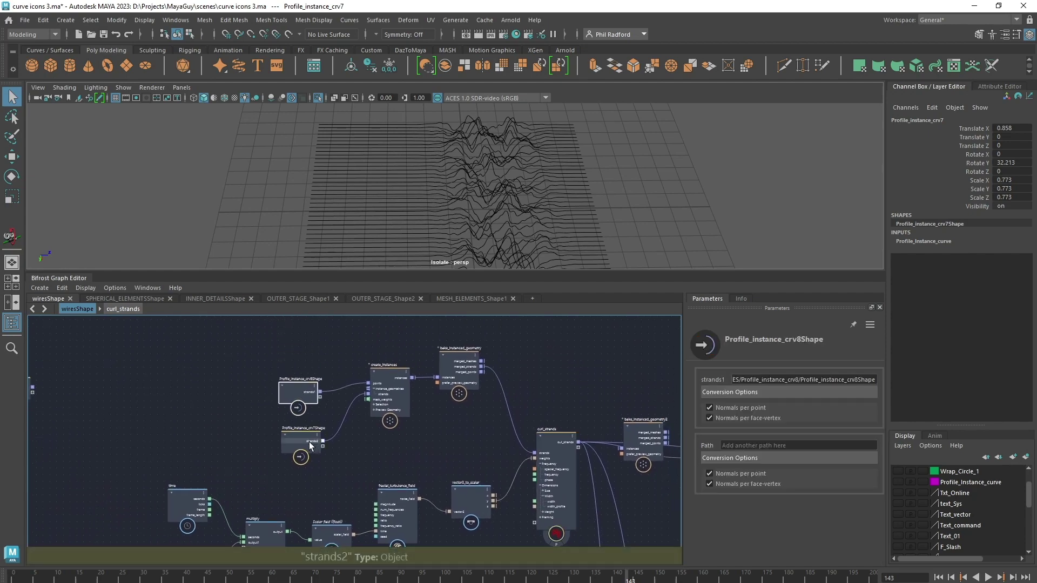
left_click_drag(309, 442, 296, 426)
middle_click_drag(555, 459, 540, 419, "alt")
left_click_drag(541, 419, 533, 375)
left_click(510, 478)
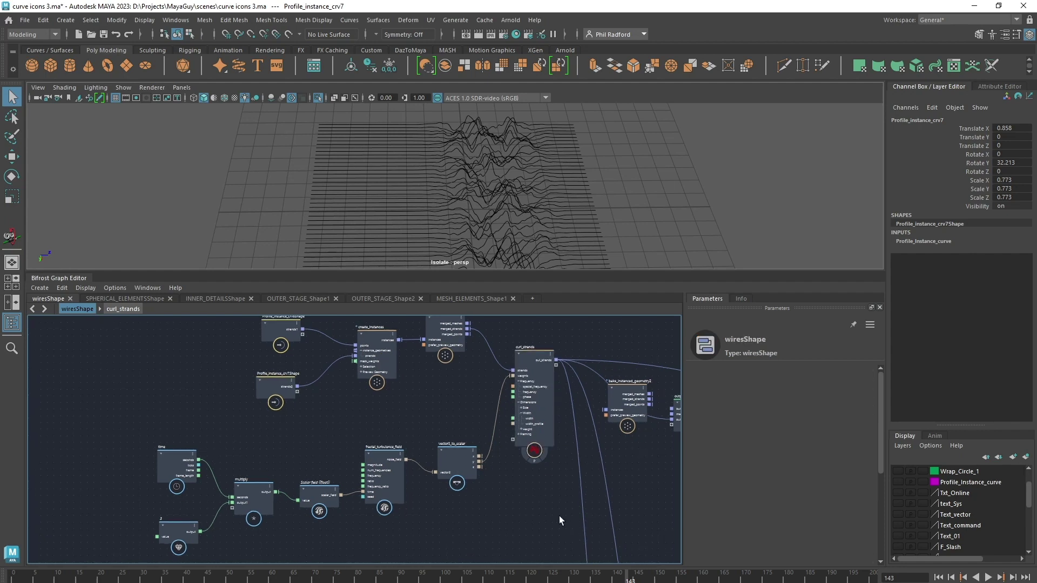
- Create a backdrop around the profile, instancing and turbulence nodes together with curl_strands
middle_click_drag(559, 517, 558, 528)
scroll(543, 488, "down", 1)
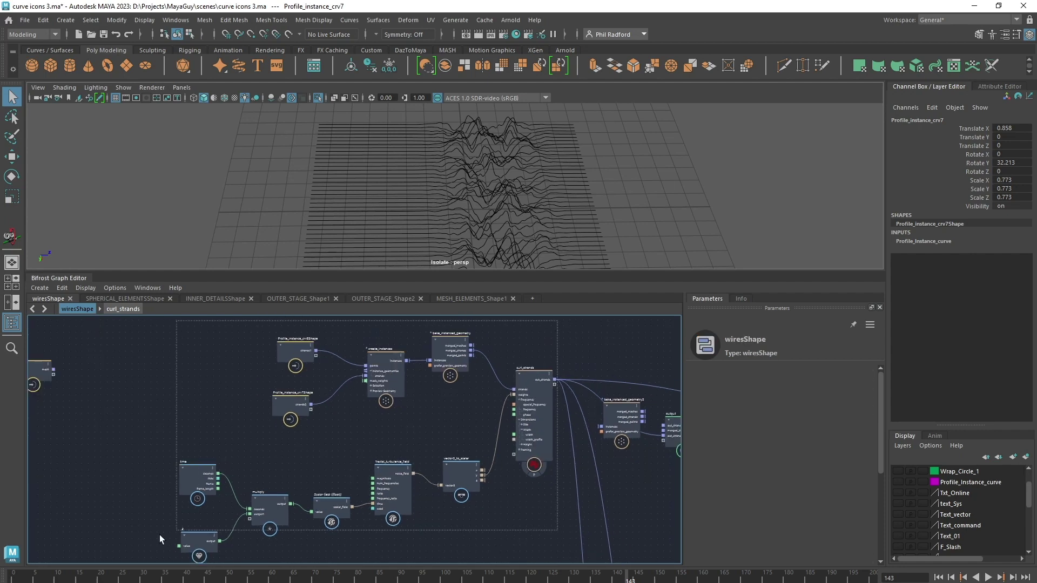
left_click_drag(159, 535, 150, 527)
right_click(207, 404)
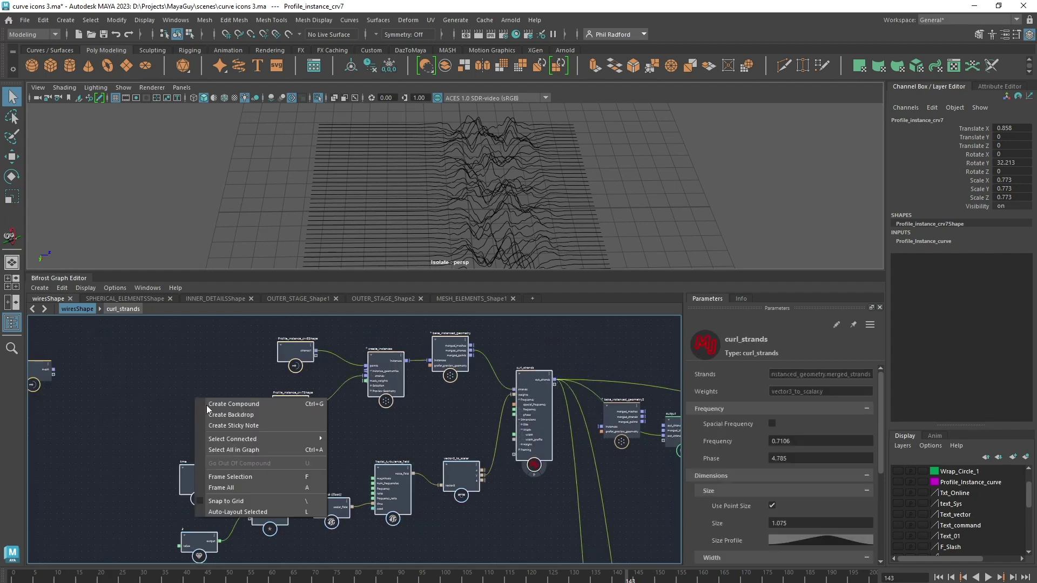
left_click(250, 415)
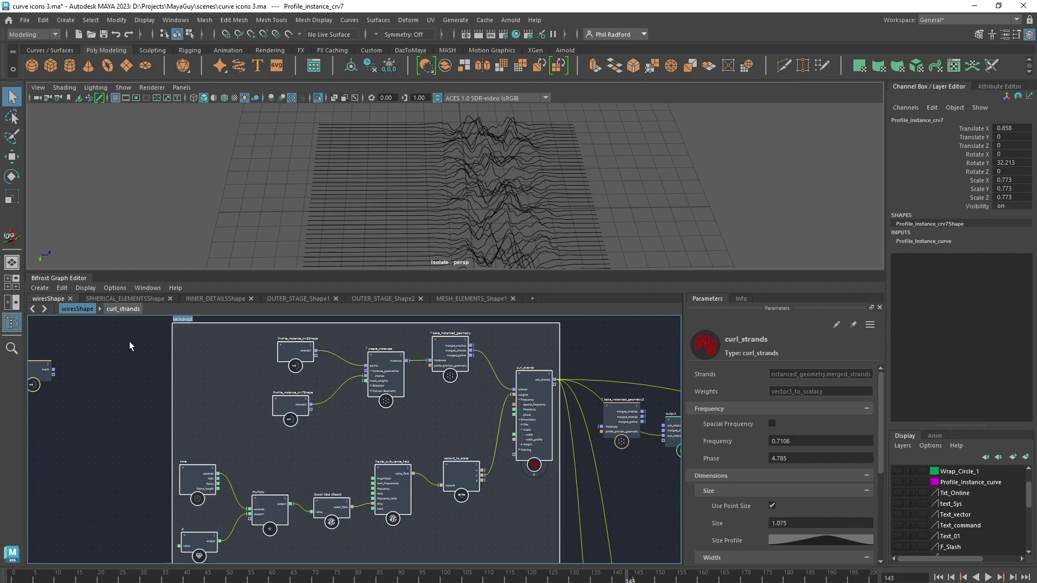
type("As")
scroll(173, 345, "down", 2)
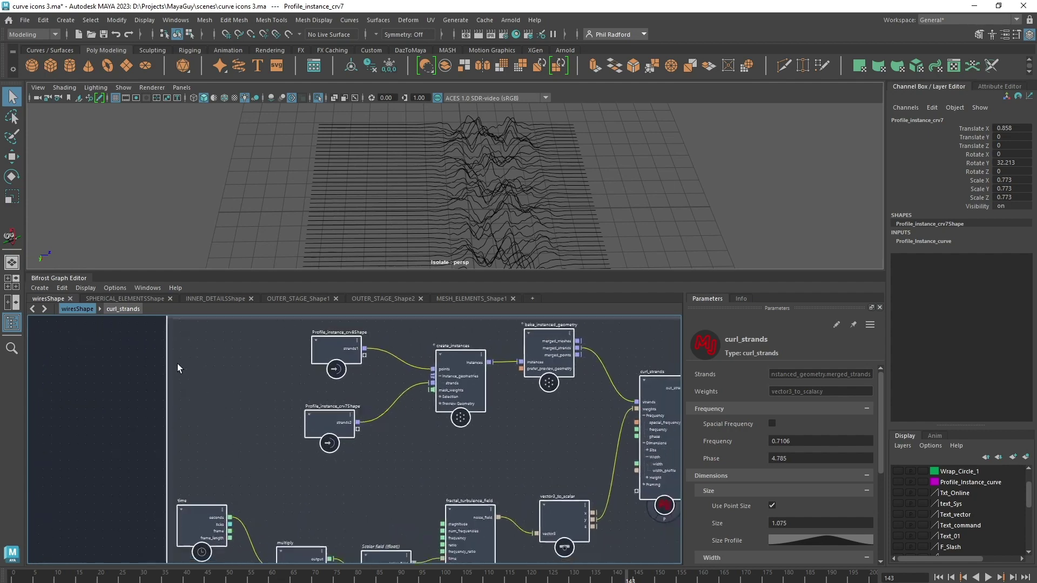
left_click(542, 340)
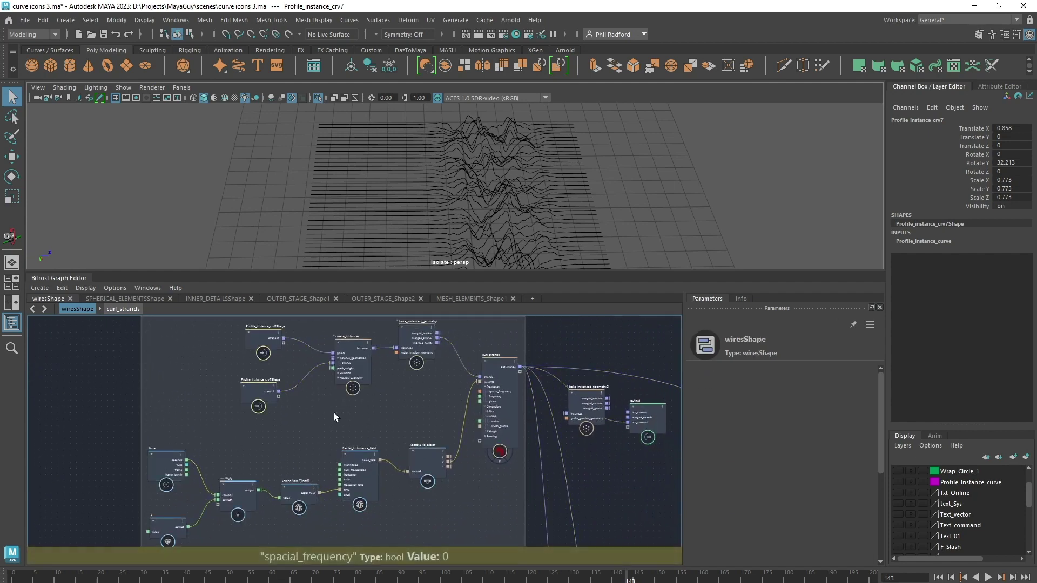
- Review the backdrop's instancing nodes, enlarge the viewport area, and examine the curled strands
scroll(366, 439, "up", 3)
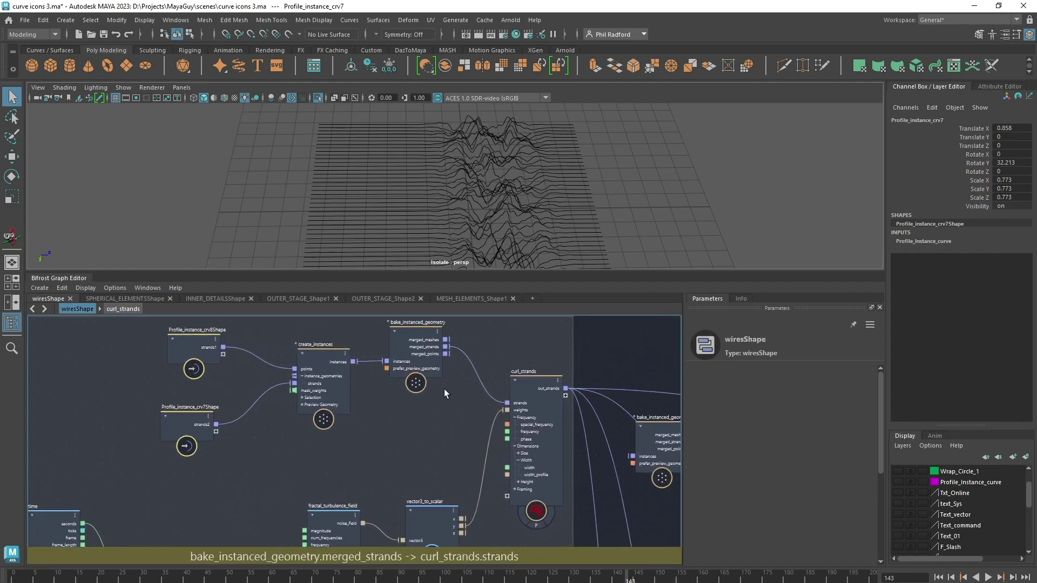
middle_click_drag(377, 416, 340, 456, "alt")
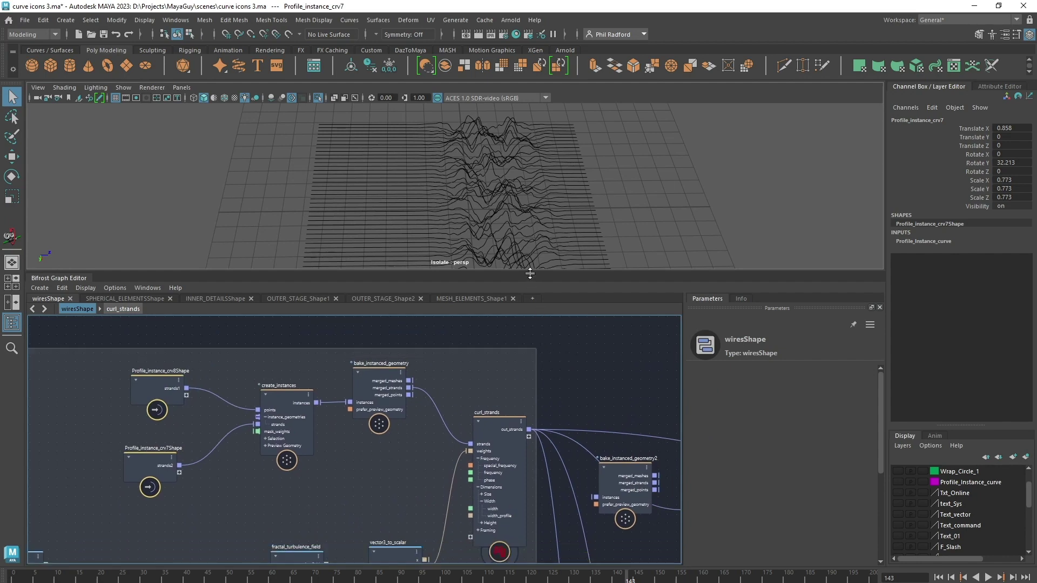
left_click_drag(530, 274, 529, 378)
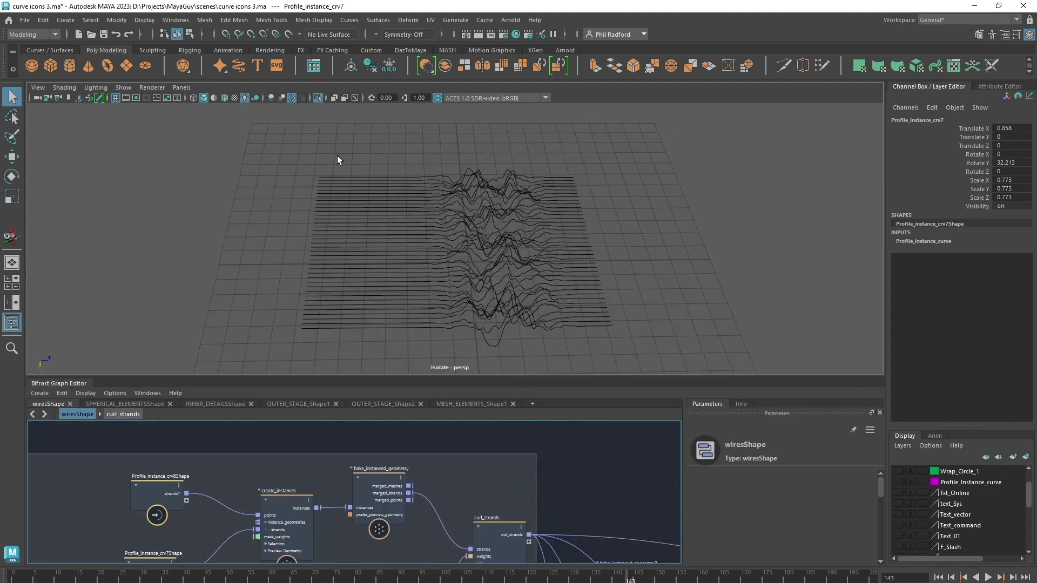
left_click_drag(342, 199, 556, 244, "alt")
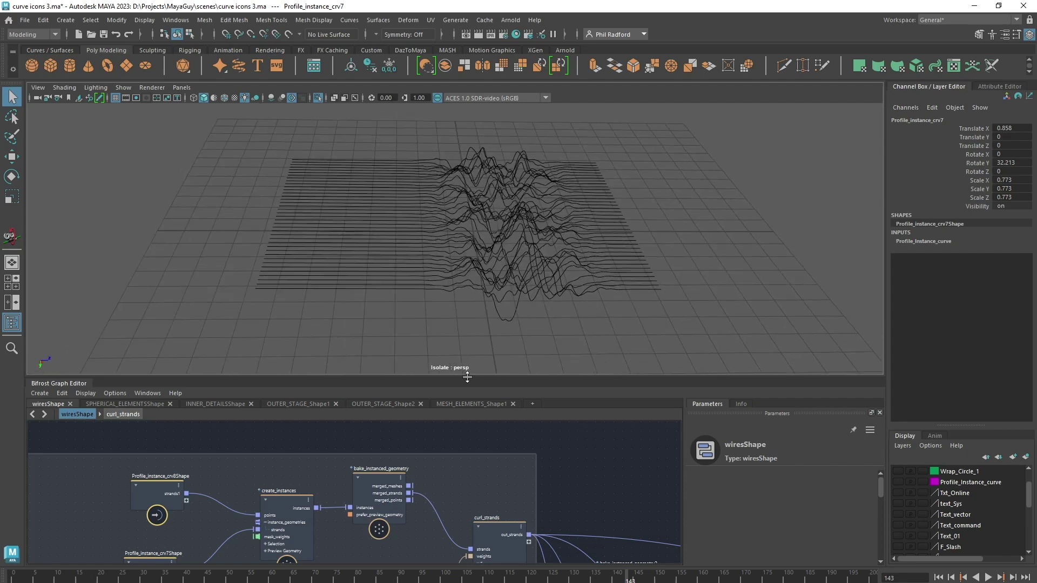
left_click_drag(466, 377, 472, 337)
- Disconnect bake_instanced_geometry2 and the output node from the curl_strands network and place them side by side lower in the graph
middle_click_drag(600, 459, 329, 332, "alt")
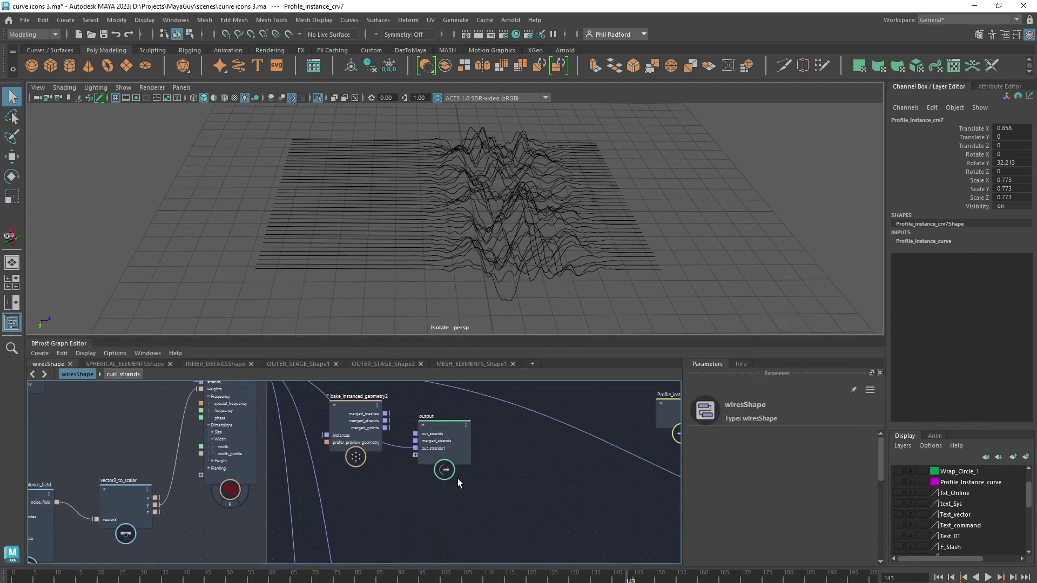
middle_click_drag(528, 468, 412, 501, "alt")
left_click_drag(245, 450, 424, 493)
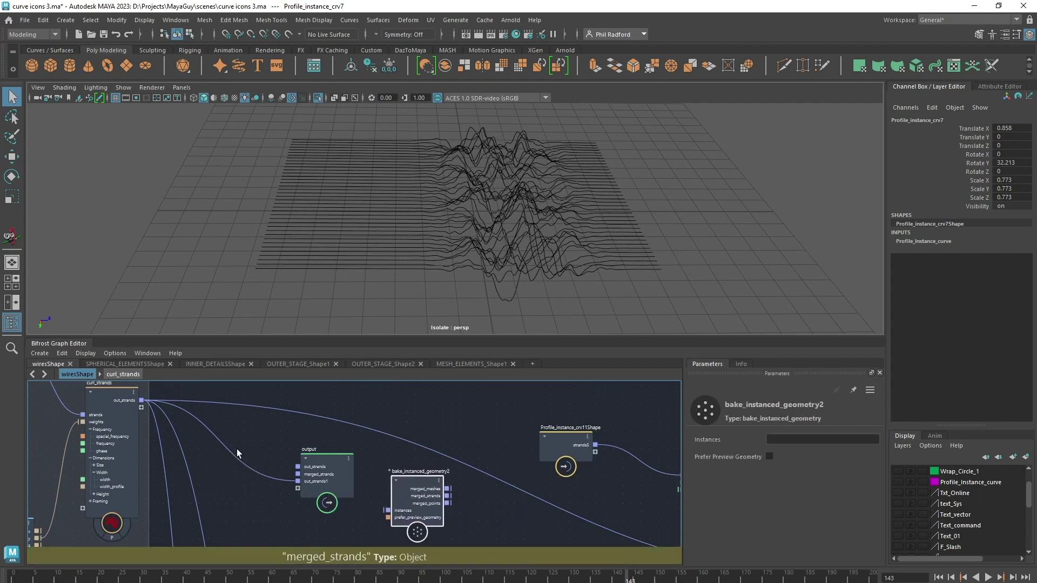
left_click_drag(258, 475, 285, 493)
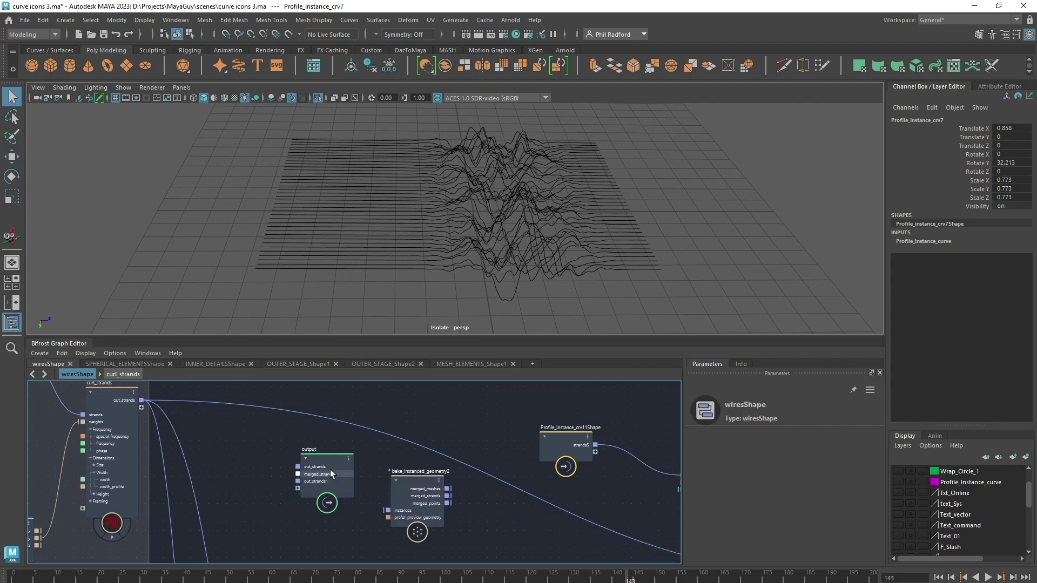
left_click_drag(329, 469, 362, 495)
left_click_drag(425, 497, 269, 518)
left_click_drag(376, 493, 358, 519)
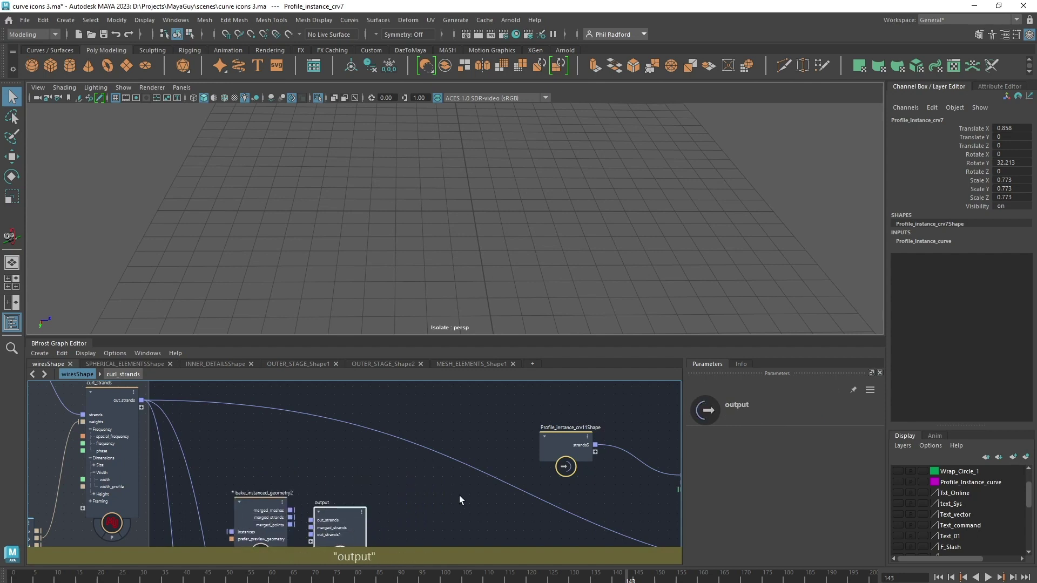
- Move backdrop1 with its strand shape and material nodes closer to bake_instanced_geometry2, and place the output node below that node
middle_click_drag(459, 495, 61, 376)
middle_click_drag(329, 478, 227, 461)
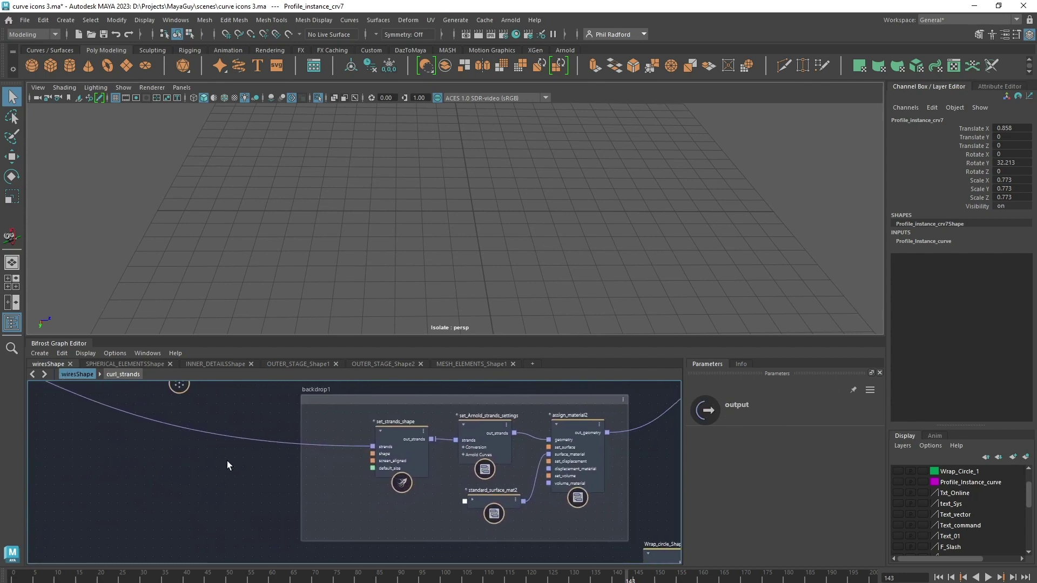
middle_click_drag(379, 478, 167, 501)
middle_click_drag(488, 494, 892, 458)
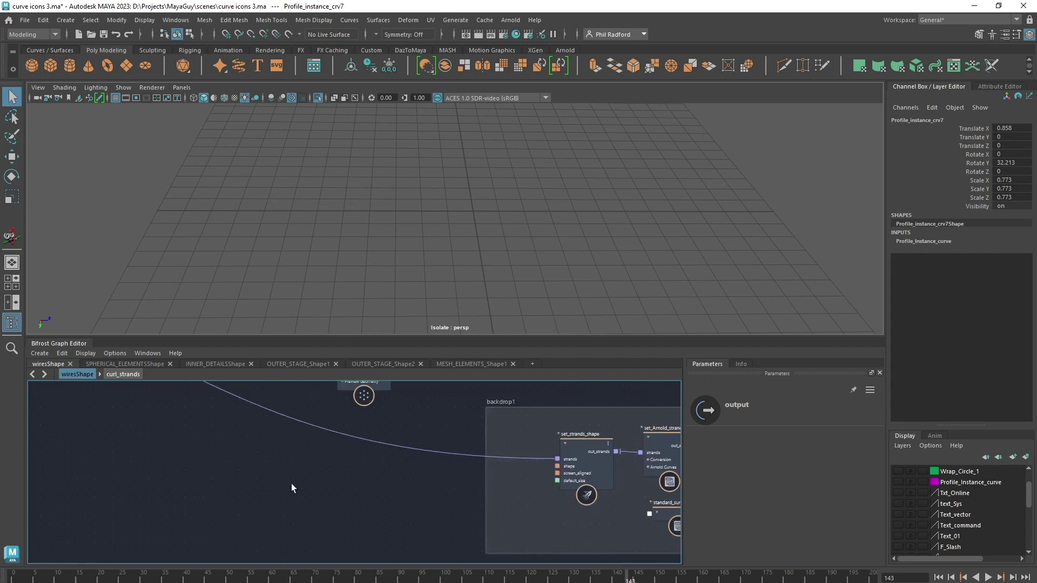
scroll(295, 483, "down", 1)
middle_click_drag(383, 478, 398, 488)
middle_click_drag(449, 455, 469, 473)
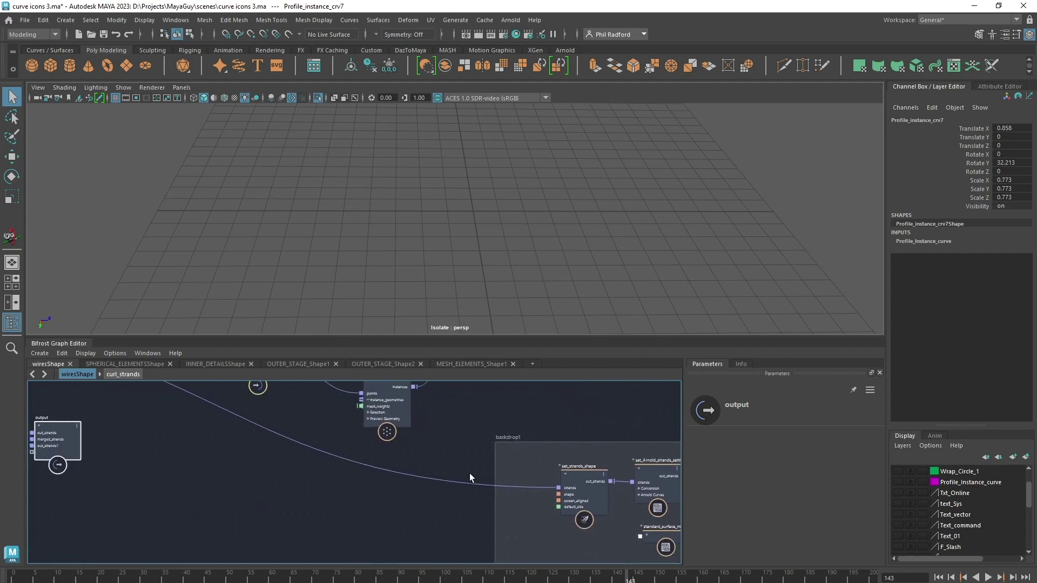
middle_click_drag(536, 446, 143, 417)
middle_click_drag(299, 482, 410, 476)
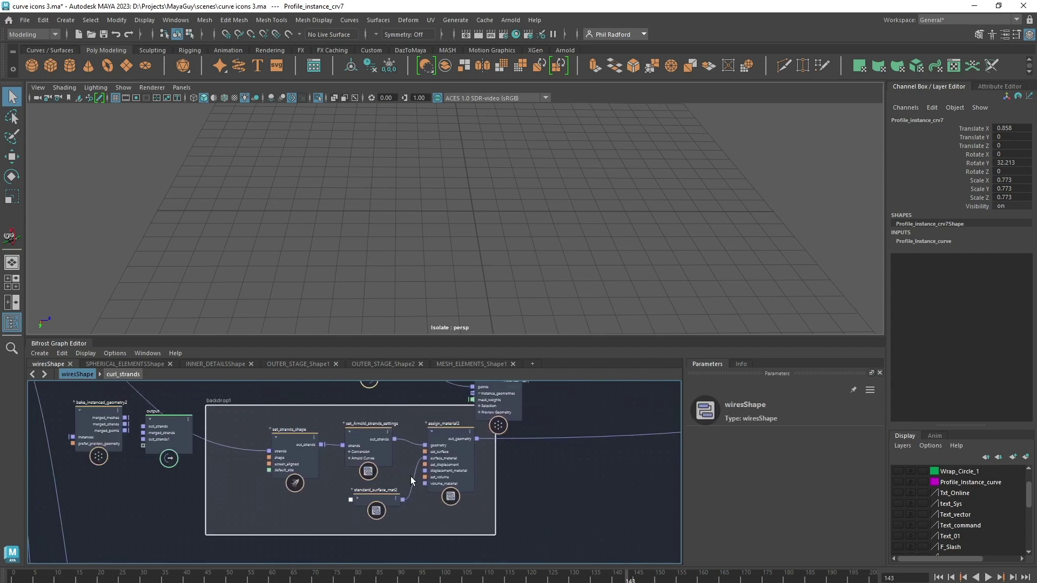
left_click_drag(165, 439, 125, 515)
- Shift set_strands_shape and set_Arnold_strands_settings further left inside backdrop1
left_click_drag(289, 445, 256, 447)
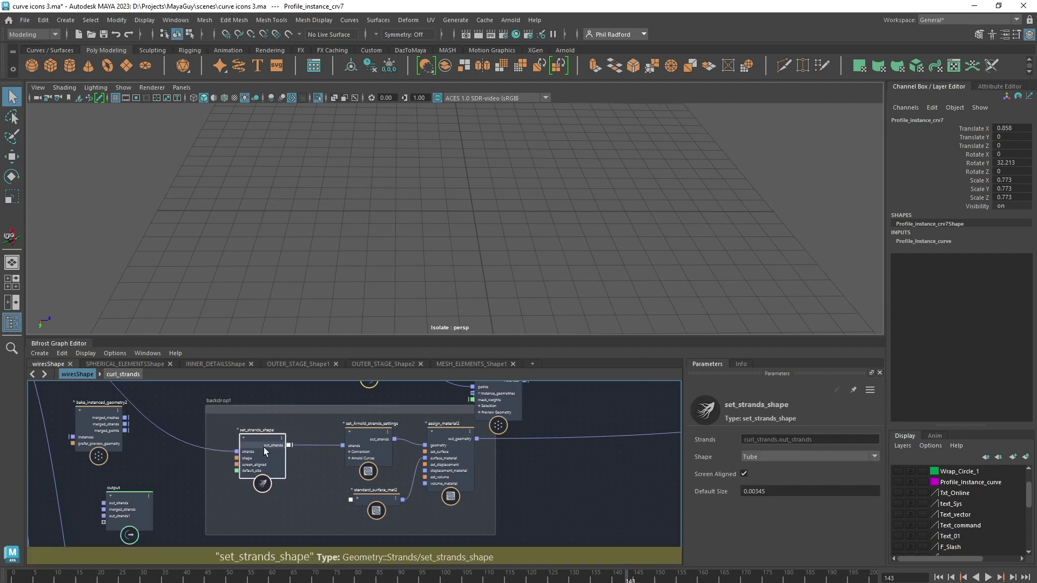
left_click_drag(365, 440, 339, 444)
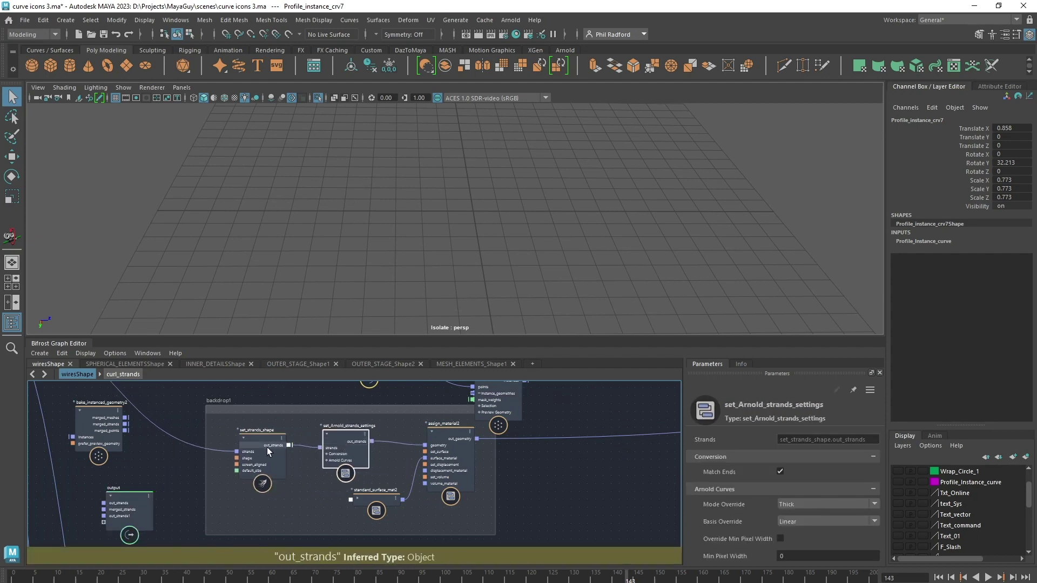
left_click_drag(267, 447, 259, 442)
left_click_drag(346, 444, 339, 444)
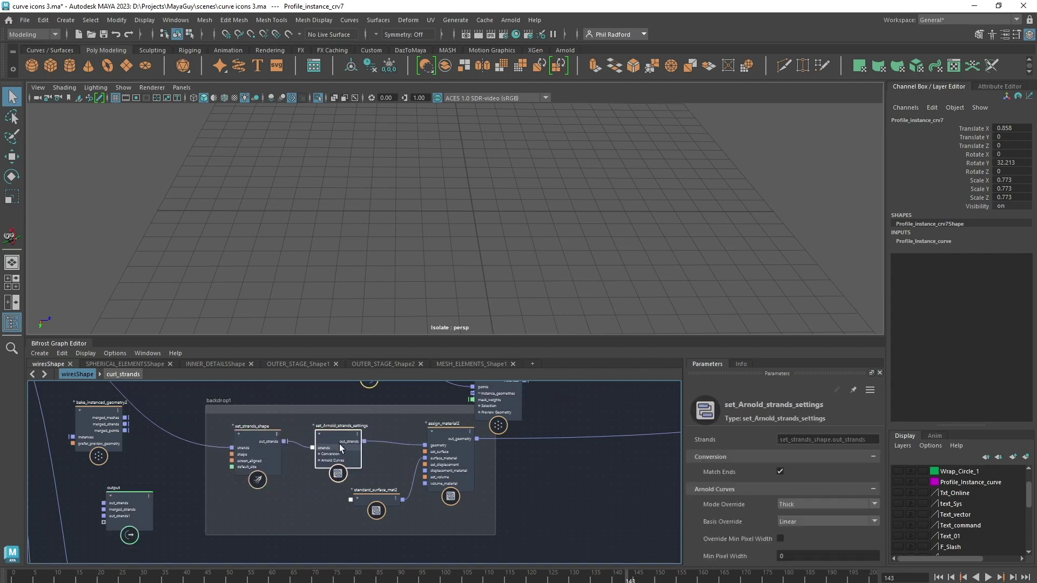
middle_click_drag(576, 485, 597, 493)
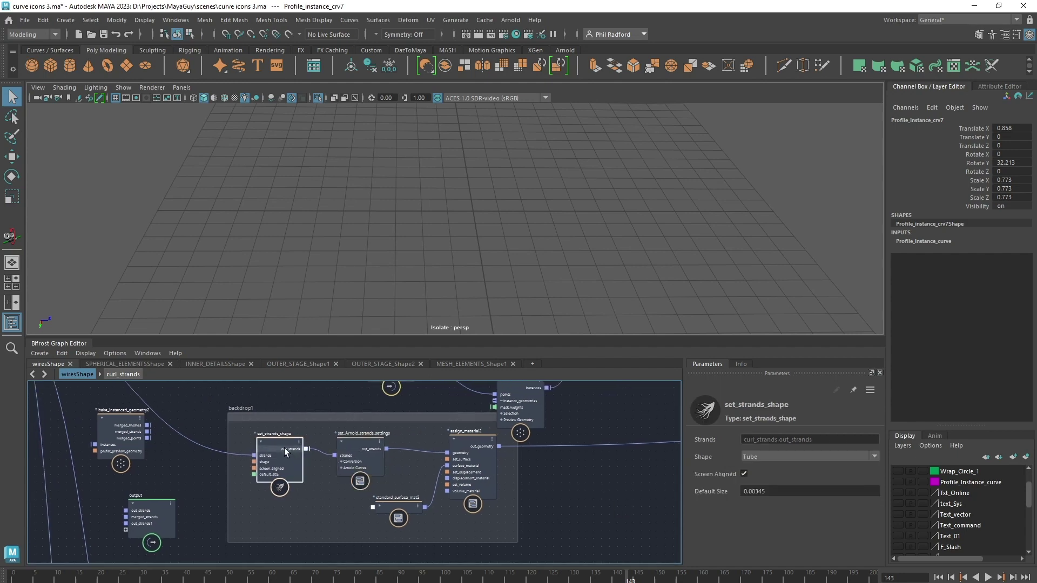
left_click_drag(284, 448, 271, 439)
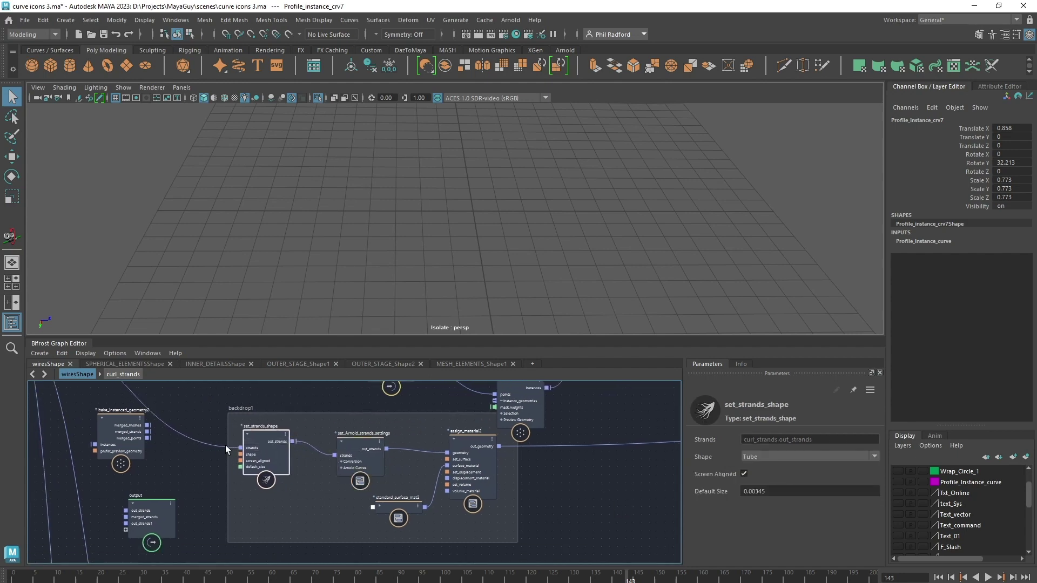
- Examine the Shape options and the Default Size of set_strands_shape
left_click(763, 457)
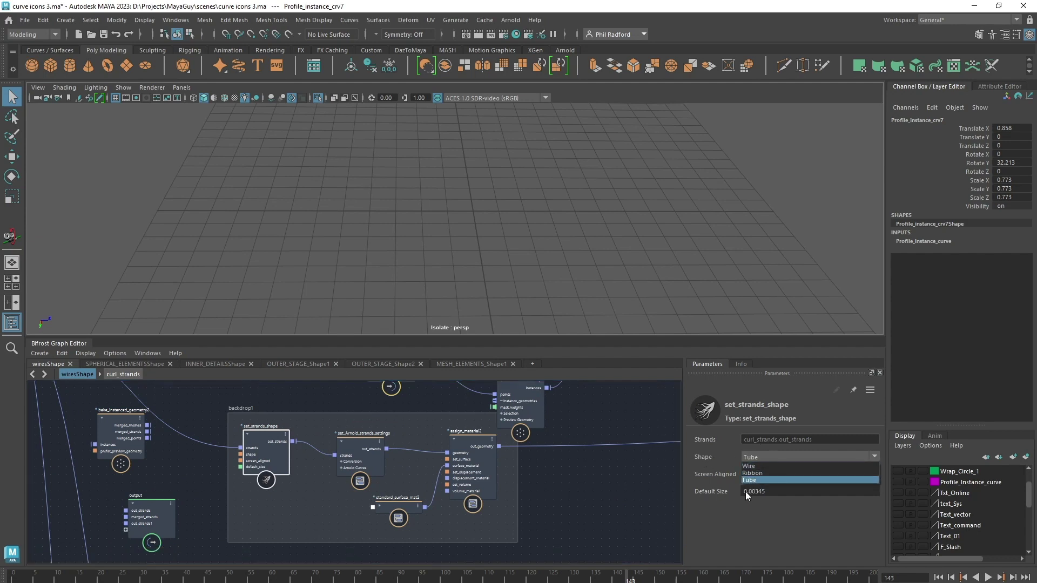
left_click(797, 492)
left_click(777, 493)
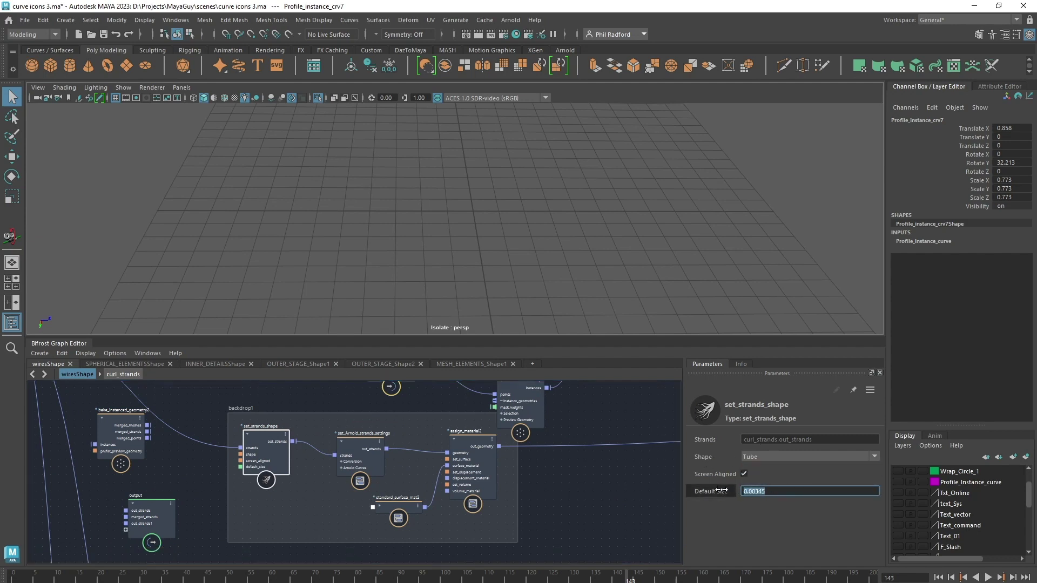
- Bring up the parameters of set_Arnold_strands_settings and adjust the node's position between set_strands_shape and assign_material2
mouse_move(367, 449)
left_mouse_down()
mouse_move(348, 448)
mouse_move(358, 440)
left_mouse_up()
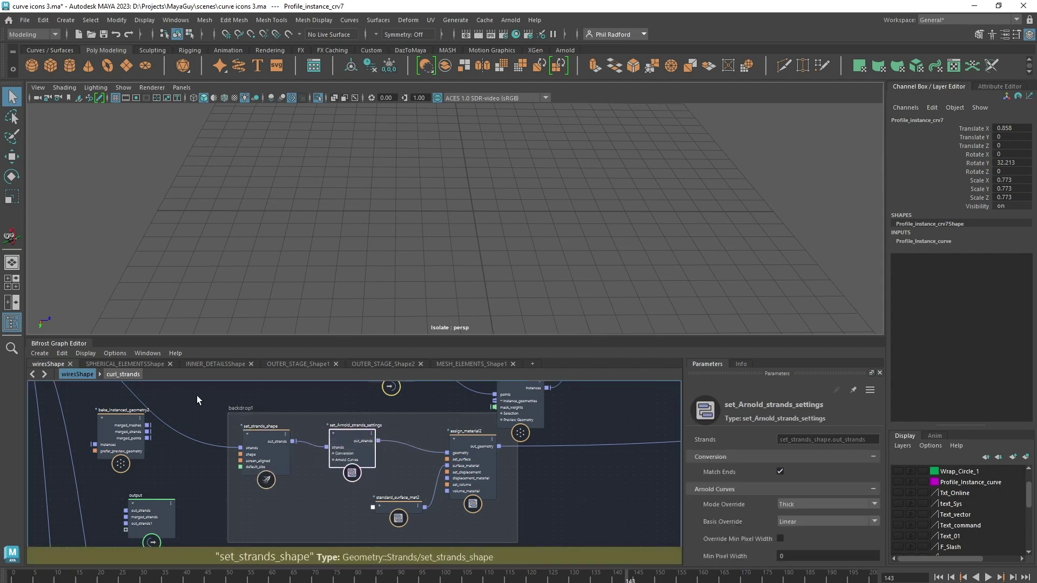
middle_click_drag(207, 408, 220, 418, "alt")
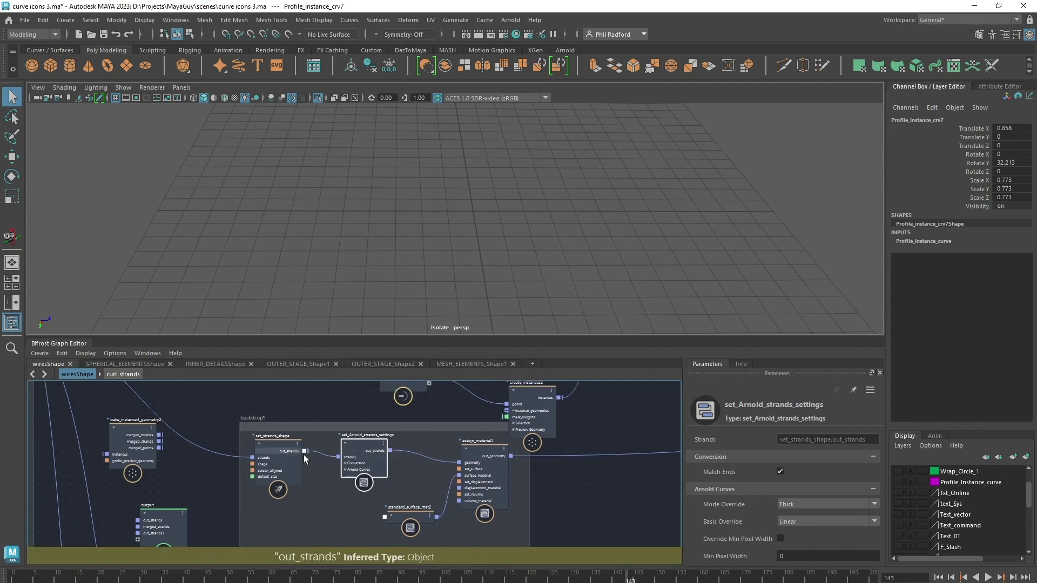
mouse_move(354, 451)
left_mouse_down()
mouse_move(375, 459)
mouse_move(371, 443)
left_mouse_up()
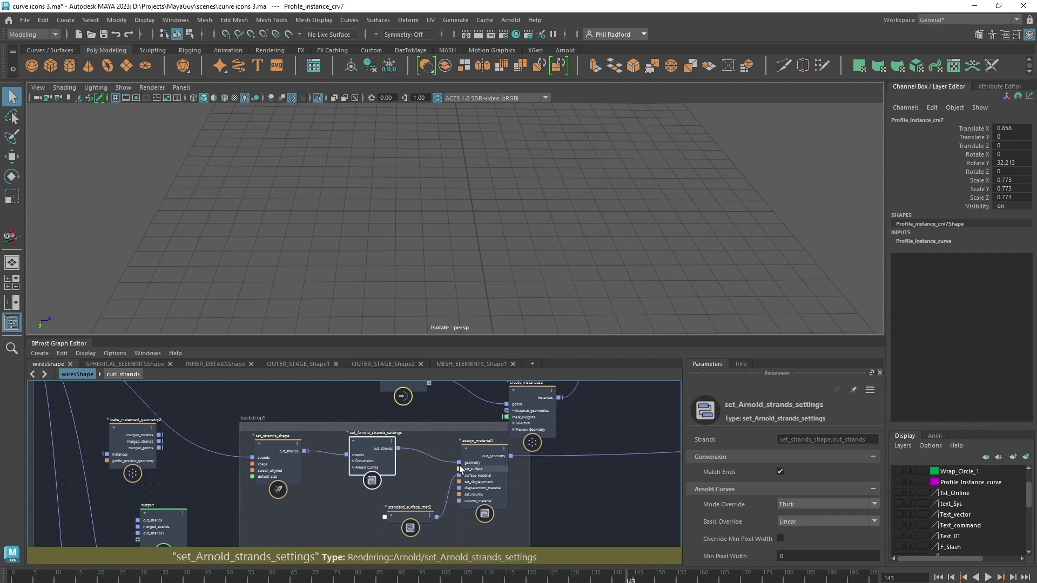
left_click_drag(371, 455, 372, 453)
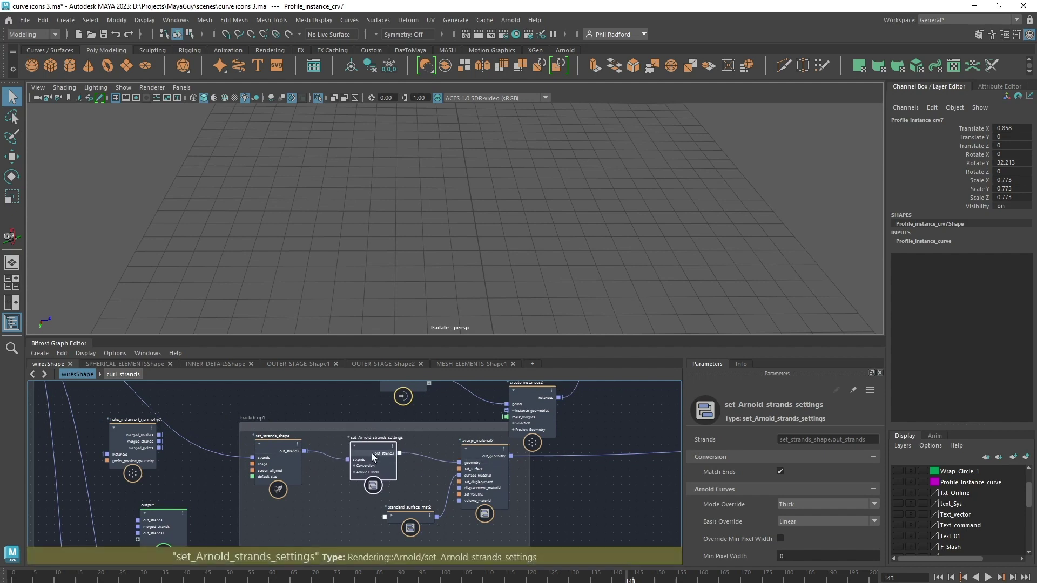
- Move the Profile_instance_crv8Shape and Profile_instance_crv7Shape input nodes closer to create_instances and align them vertically
middle_click_drag(114, 408, 442, 506, "alt")
left_click(172, 494)
left_click_drag(173, 494, 186, 478)
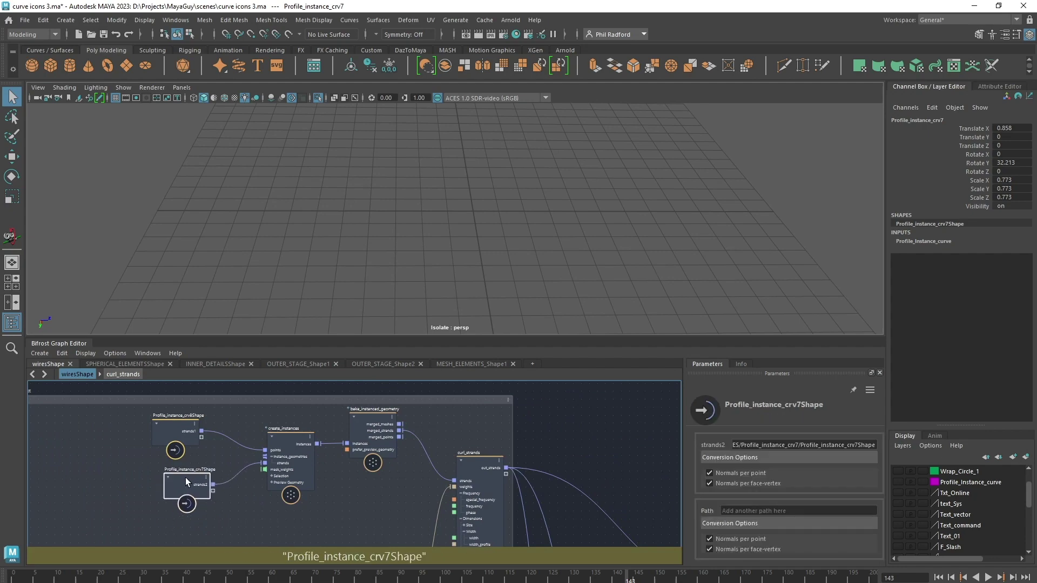
left_click_drag(178, 430, 190, 429)
left_click_drag(186, 482, 191, 484)
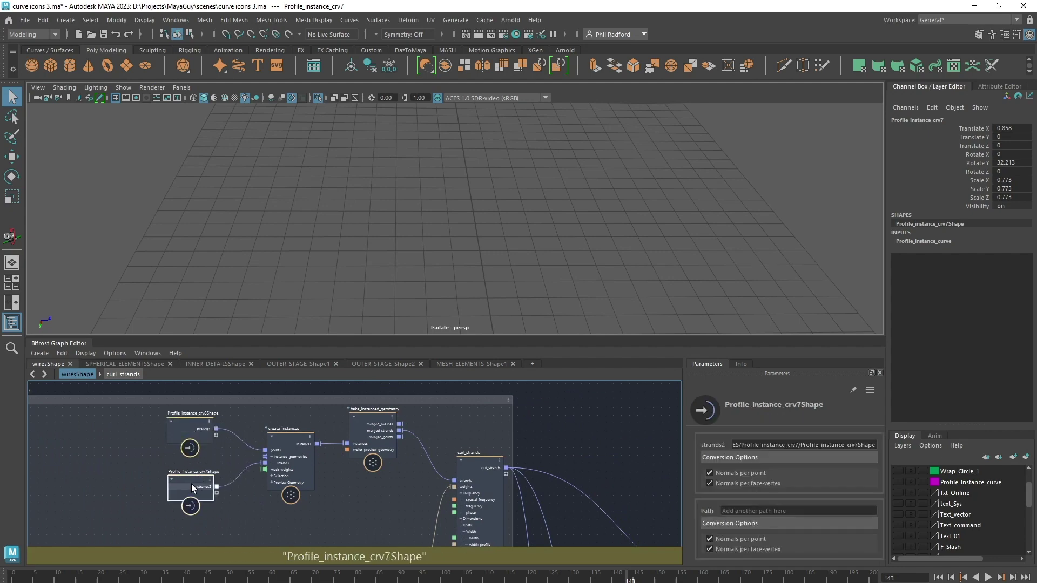
- Bring up the parameters of set_Arnold_strands_settings in backdrop1 and shift the node slightly lower
middle_click_drag(567, 448, 182, 339, "alt")
middle_click_drag(377, 416, 287, 390, "alt")
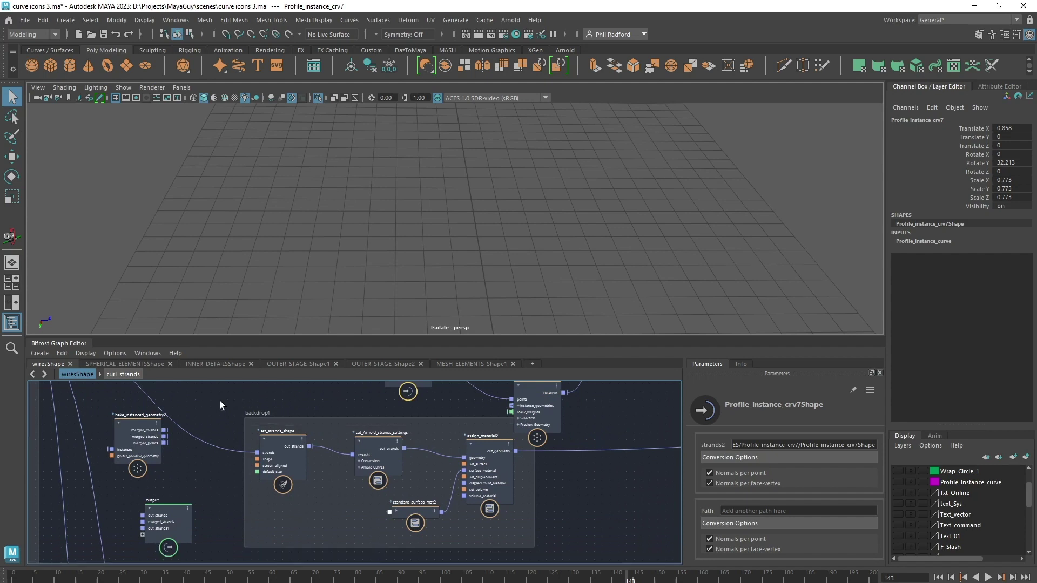
middle_click_drag(219, 401, 259, 426, "alt")
middle_click_drag(417, 431, 358, 417, "alt")
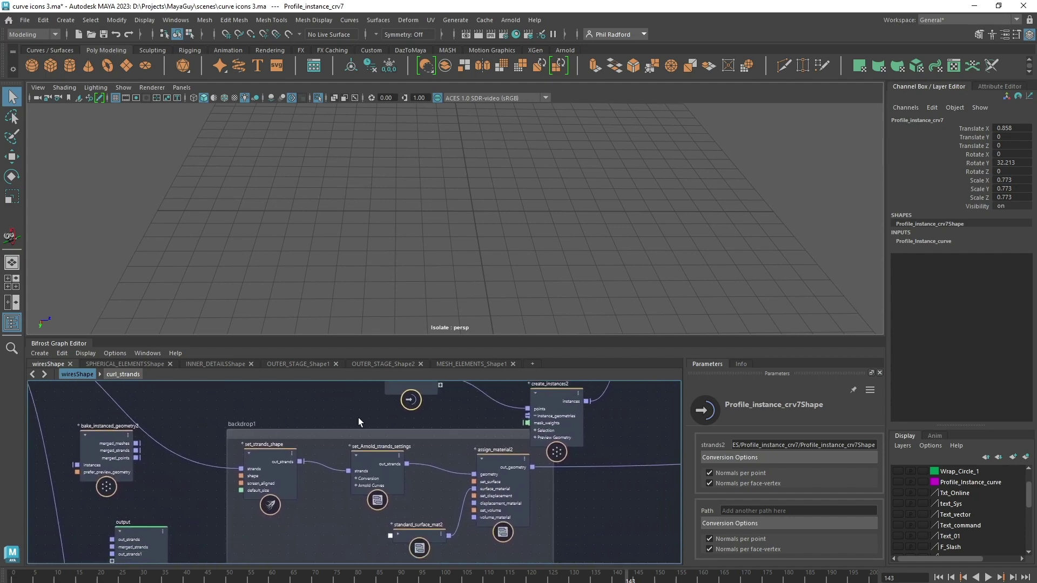
left_click(368, 465)
mouse_move(368, 465)
left_mouse_down()
mouse_move(368, 479)
mouse_move(368, 469)
left_mouse_up()
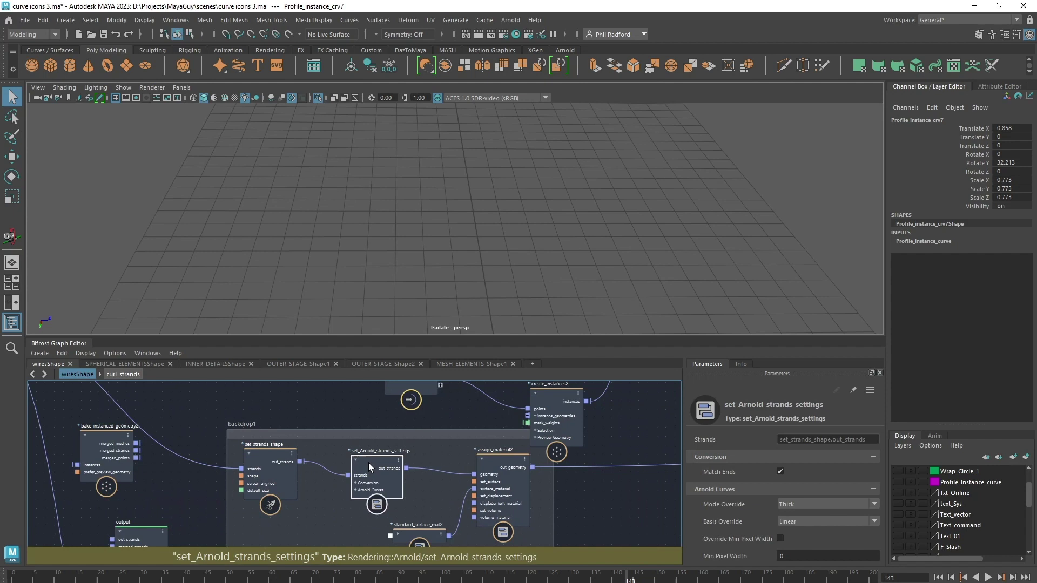
- Move backdrop1 with its contained nodes closer to curl_strands, above the output node
left_click(582, 491)
right_click_drag(582, 491, 545, 499, "alt")
middle_click_drag(614, 508, 721, 527, "alt")
left_click(340, 463)
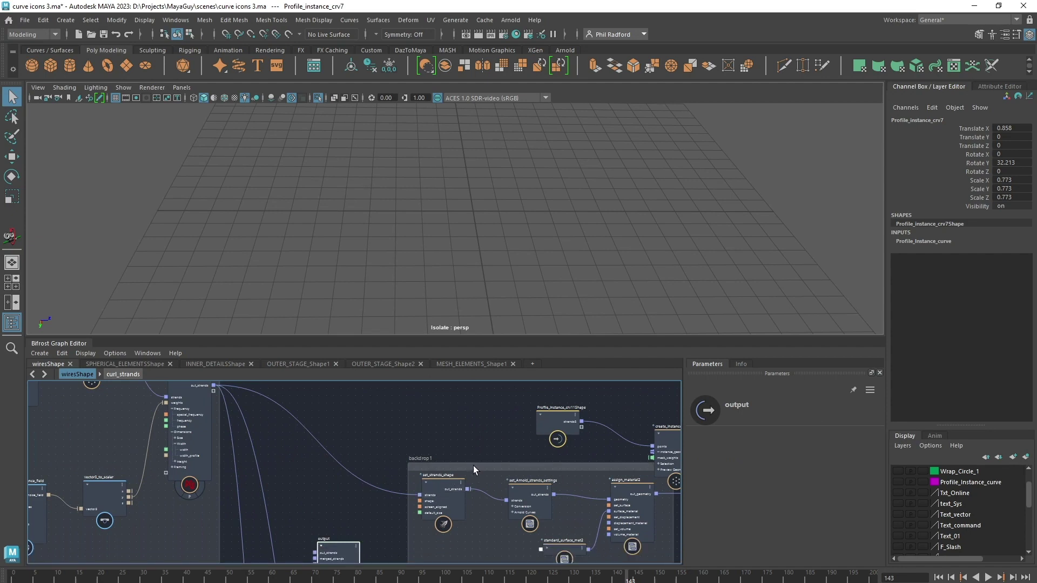
left_click_drag(474, 468, 349, 416)
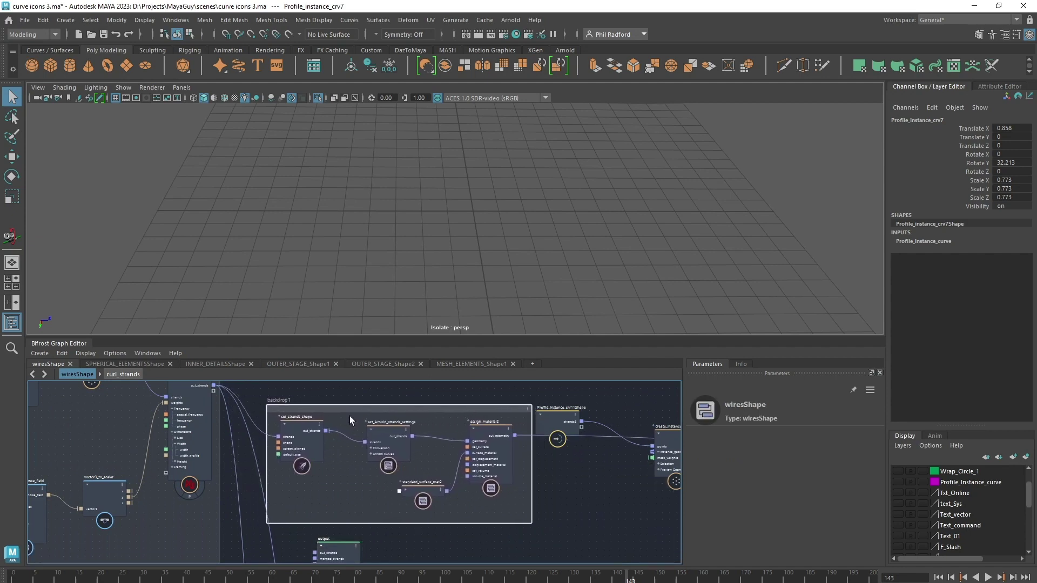
- Move create_instances2 and Profile_instance_crv11Shape upward, clear of the wire leaving backdrop1
middle_click_drag(586, 478, 400, 478, "alt")
left_click_drag(482, 438, 491, 342)
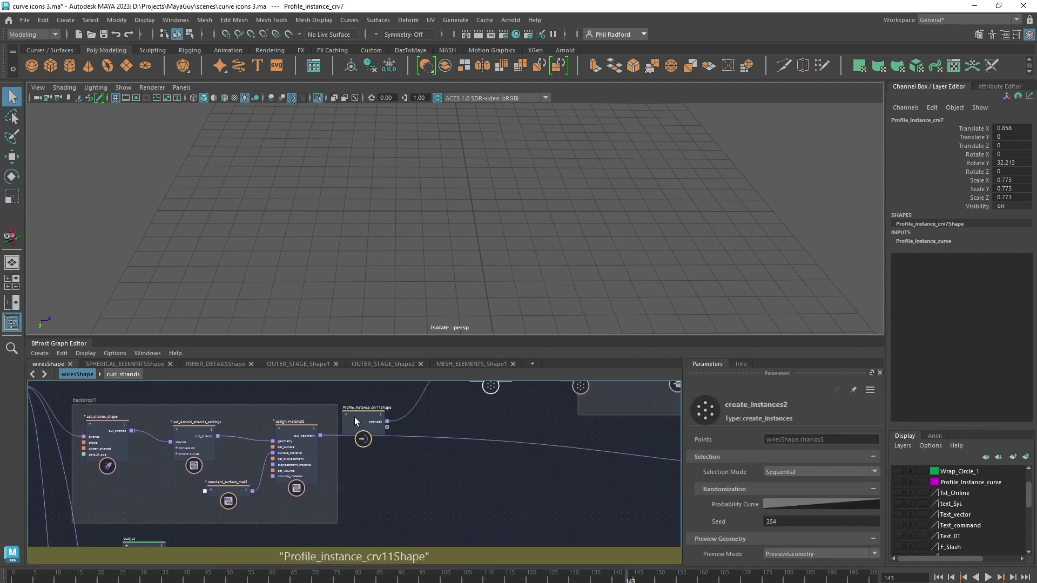
left_click_drag(355, 417, 389, 350)
- Bring strands_wrap_deformer and its Wrap_circle_Shape12 input node back next to backdrop1, with the input node below the wire
middle_click_drag(370, 498, 160, 466, "alt")
scroll(428, 480, "up", 1)
middle_click_drag(428, 480, 373, 415, "alt")
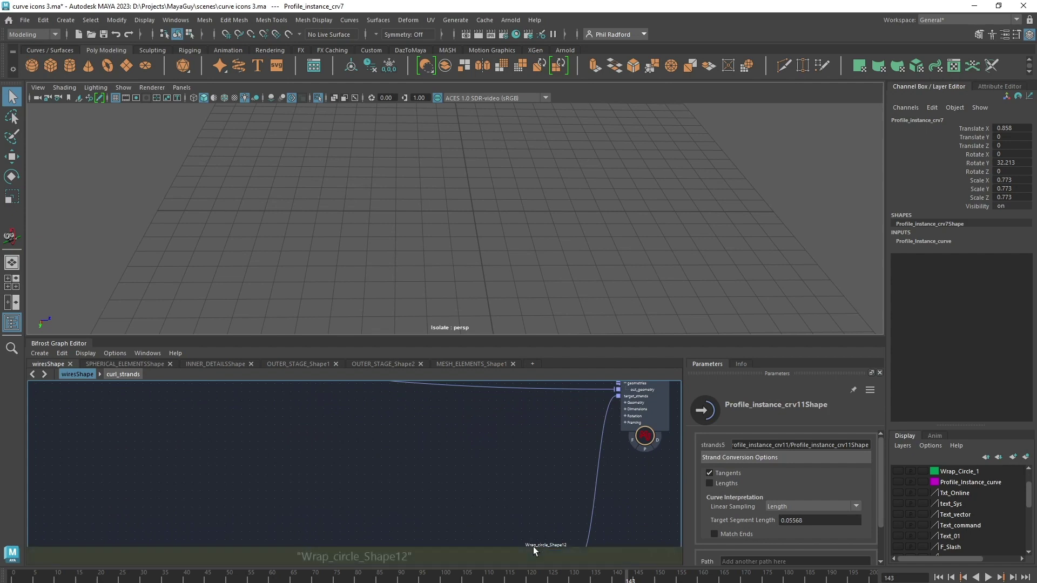
left_click_drag(533, 547, 386, 430)
left_click_drag(641, 401, 420, 396)
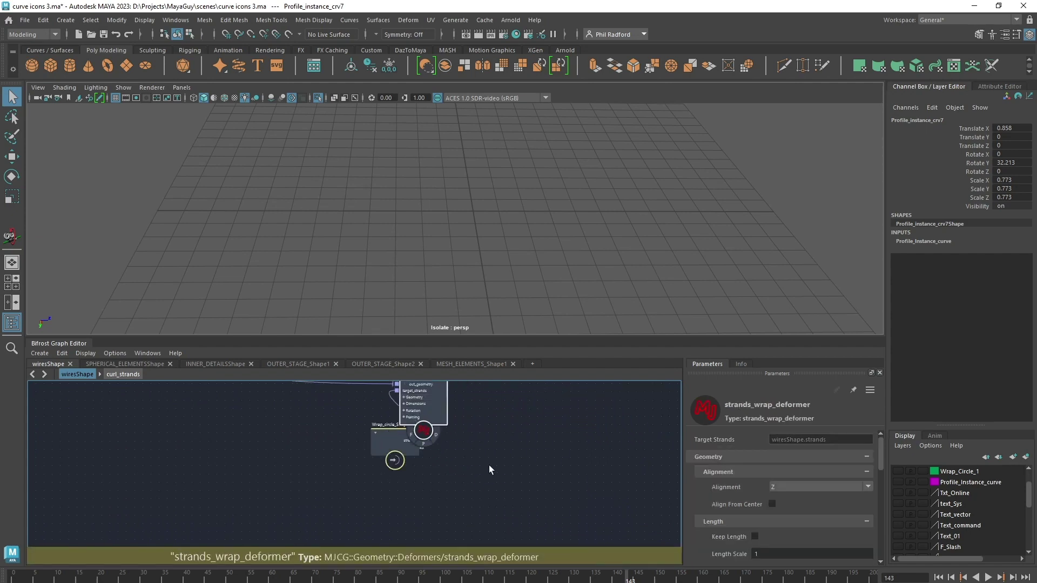
middle_click_drag(493, 475, 602, 520, "alt")
left_click_drag(486, 480, 181, 445)
left_click_drag(529, 426, 310, 399)
middle_click_drag(260, 477, 441, 540, "alt")
left_click_drag(475, 481, 432, 471)
left_click_drag(377, 511, 346, 506)
- Expand the WRAP_CURVES group in the Outliner and select Wrap_circle_12, the curve referenced by the Wrap_circle_Shape12 node
left_click_drag(1036, 146, 842, 142)
left_click(814, 276)
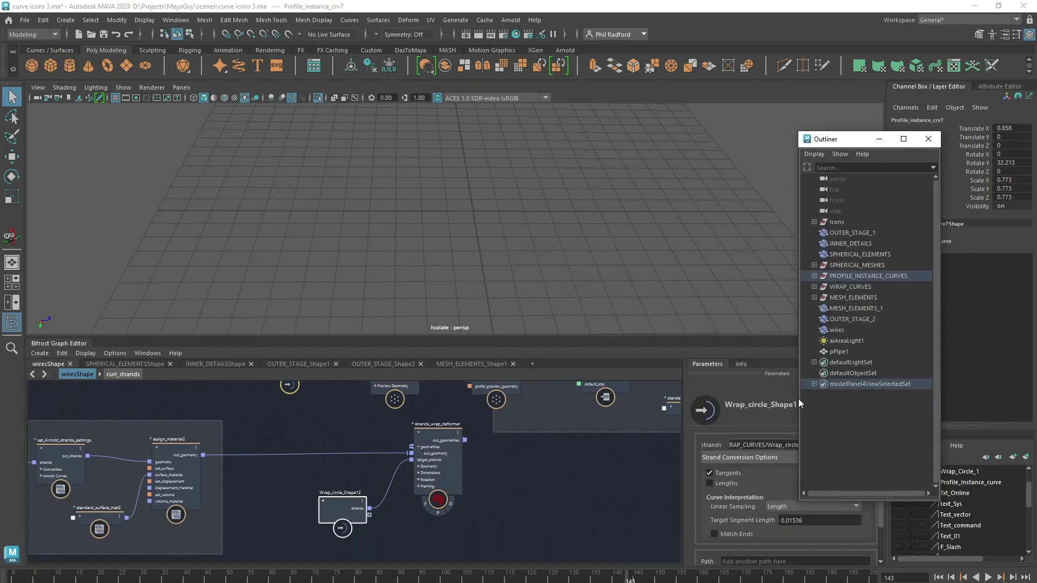
left_click(814, 287)
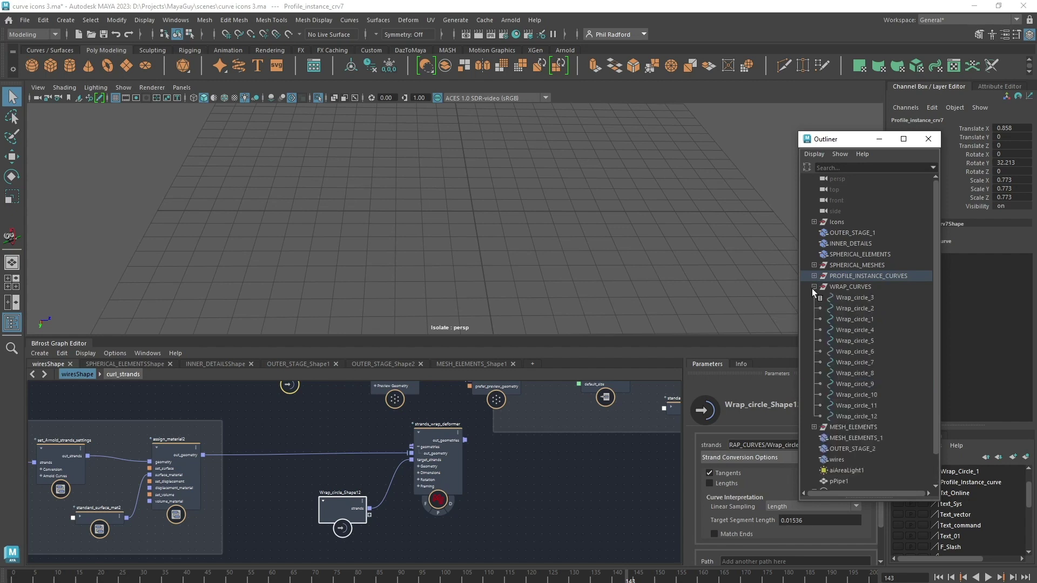
left_click(854, 287)
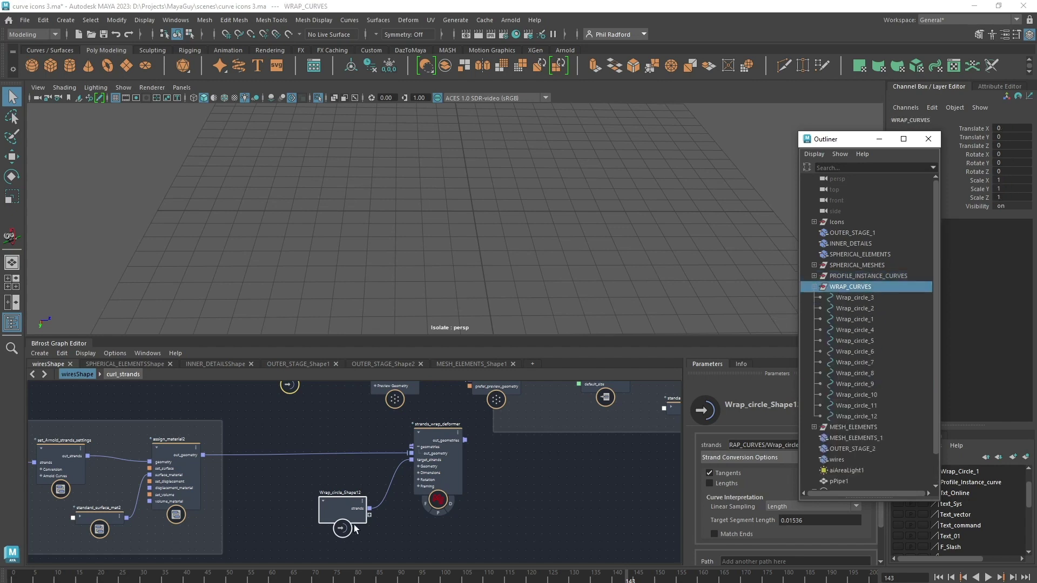
mouse_move(345, 504)
left_mouse_down()
mouse_move(342, 480)
mouse_move(351, 485)
left_mouse_up()
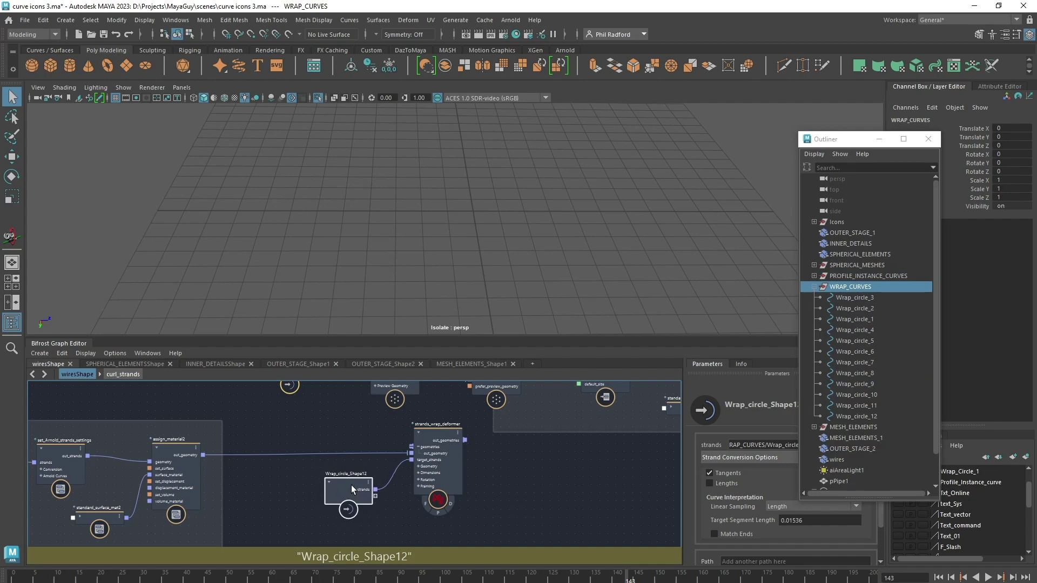
left_click_drag(849, 139, 556, 126)
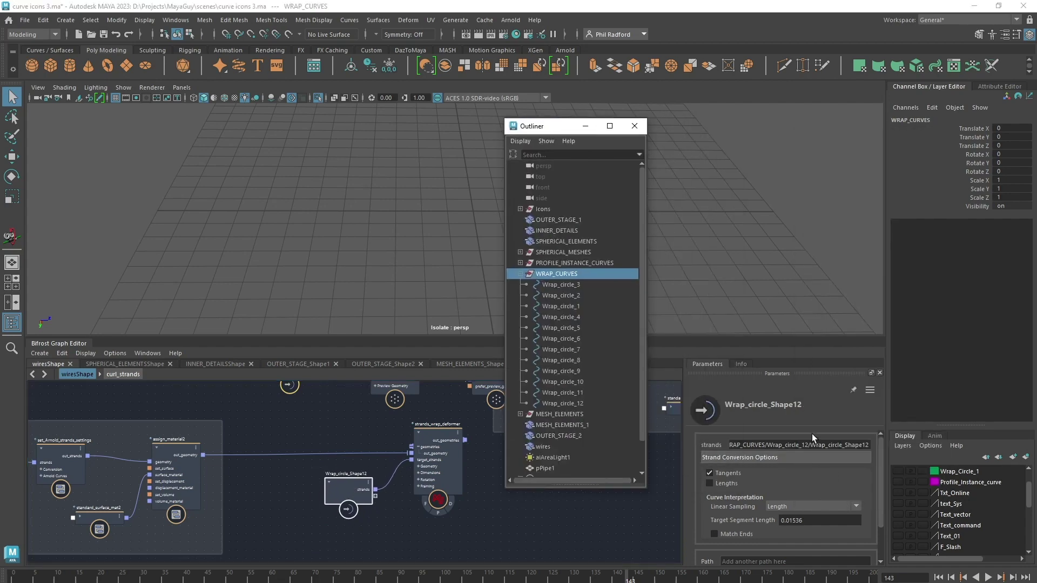
left_click(585, 404)
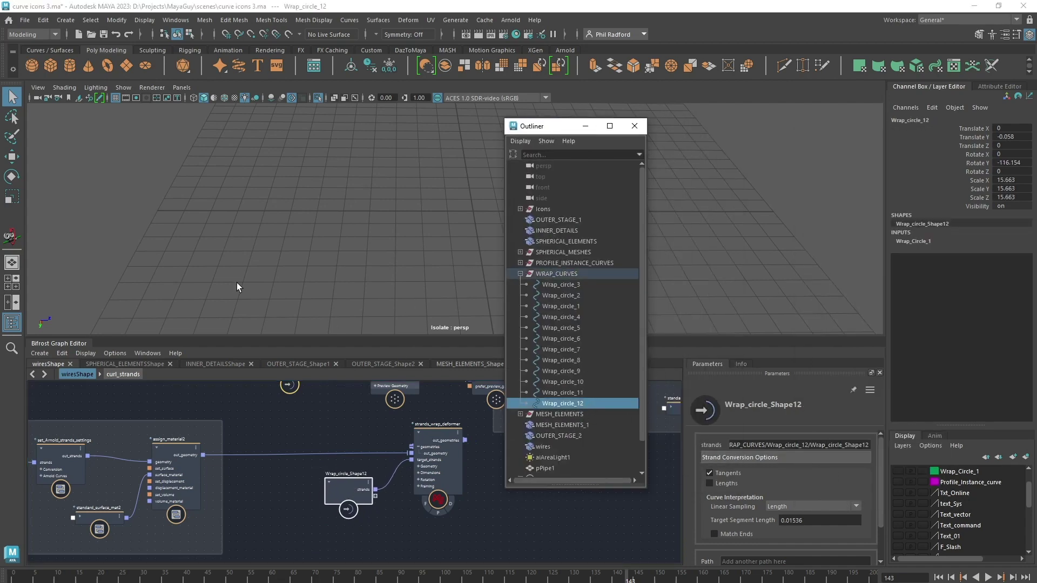
left_click(585, 129)
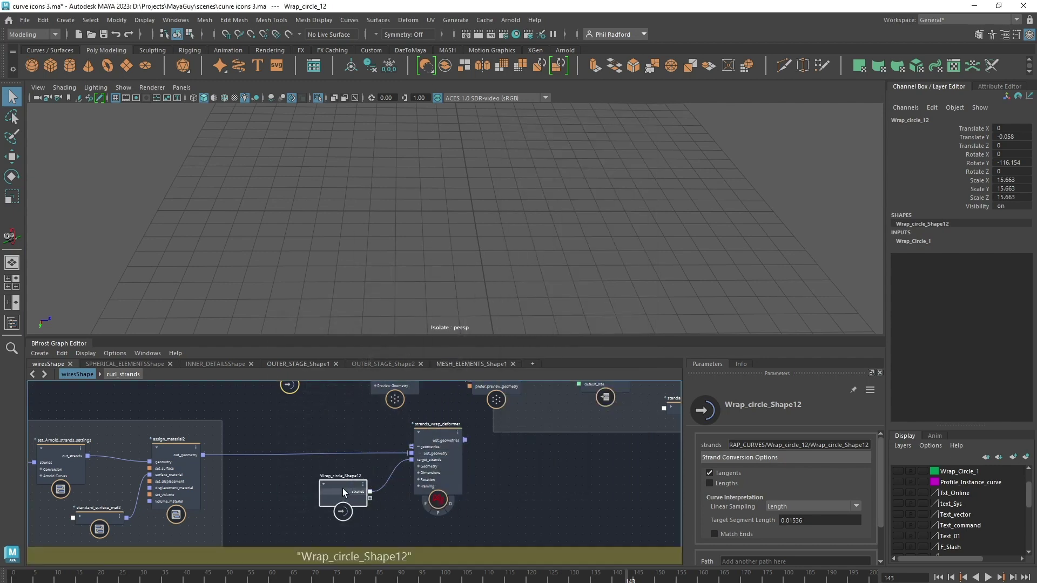
- Shift Wrap_circle_Shape12 slightly away from strands_wrap_deformer and set its Target Segment Length to 0.01336
left_click_drag(349, 488, 342, 494)
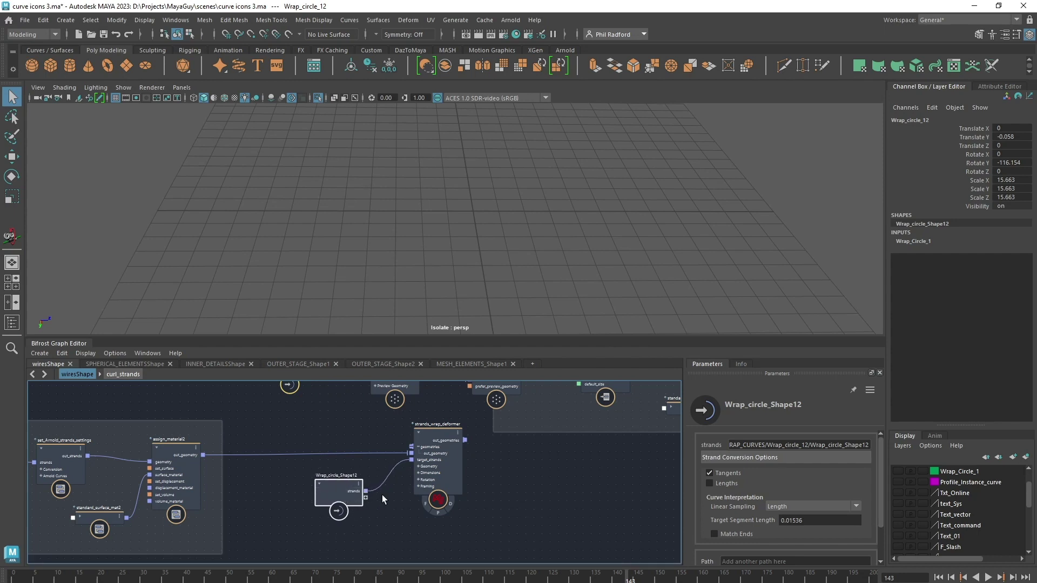
left_click(439, 512)
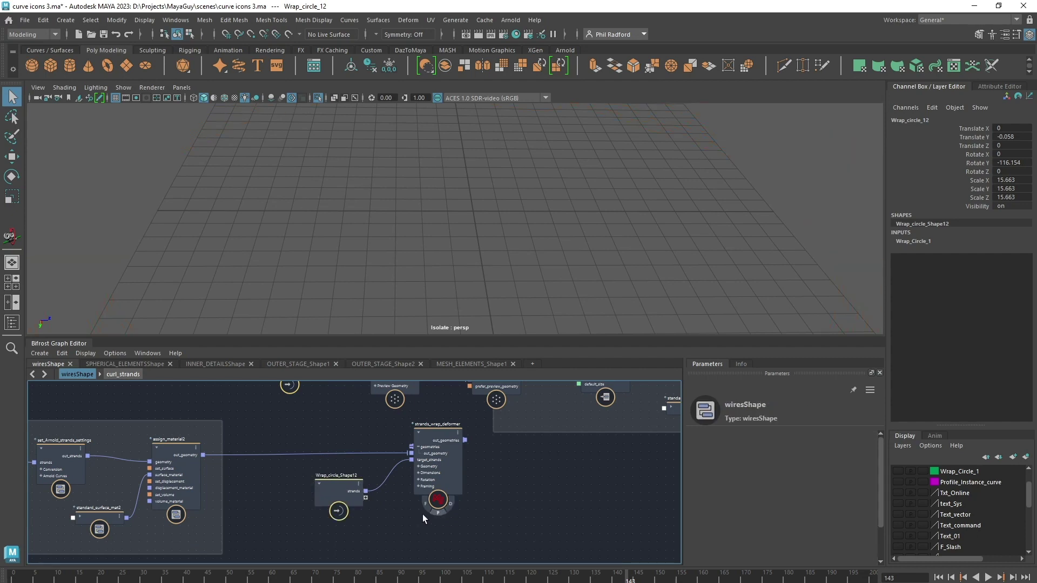
left_click_drag(335, 486, 334, 489)
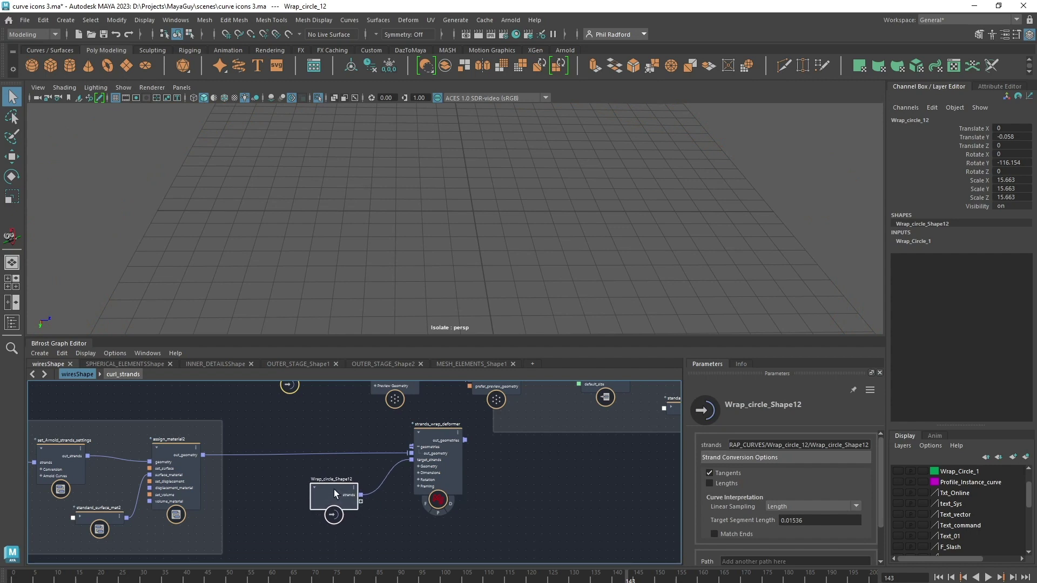
left_click(787, 508)
left_click(787, 508)
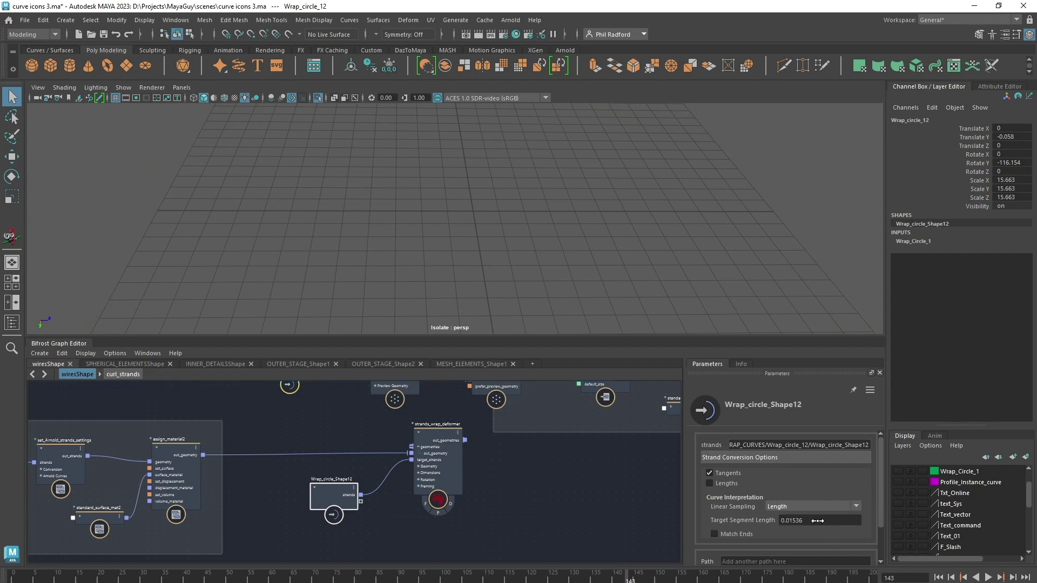
mouse_move(819, 522)
left_mouse_down()
mouse_move(812, 527)
mouse_move(825, 531)
left_mouse_up()
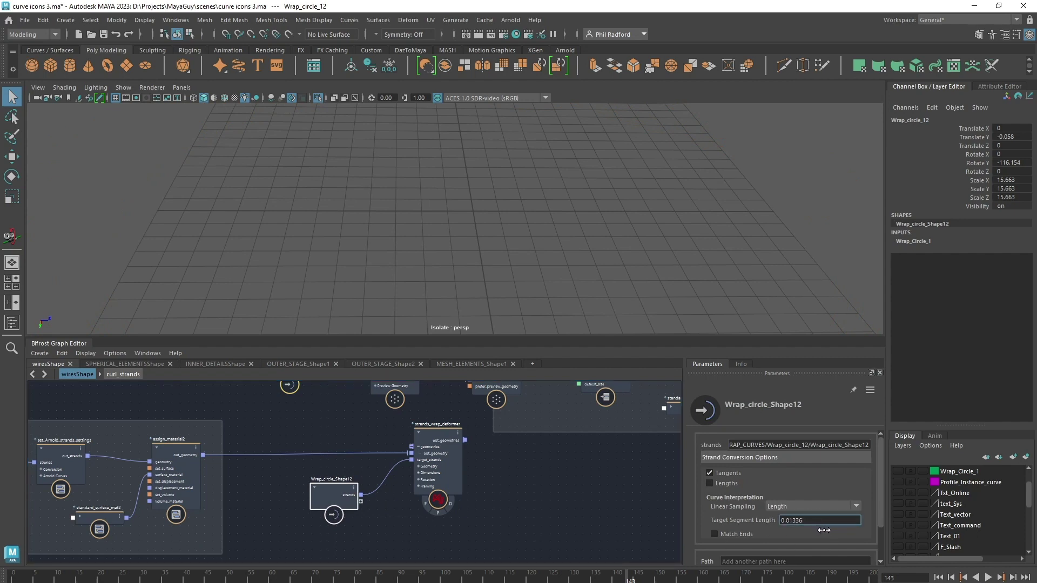
- Try Segment multiplication as the Linear Sampling mode of Wrap_circle_Shape12, and restore Length
left_click(806, 505)
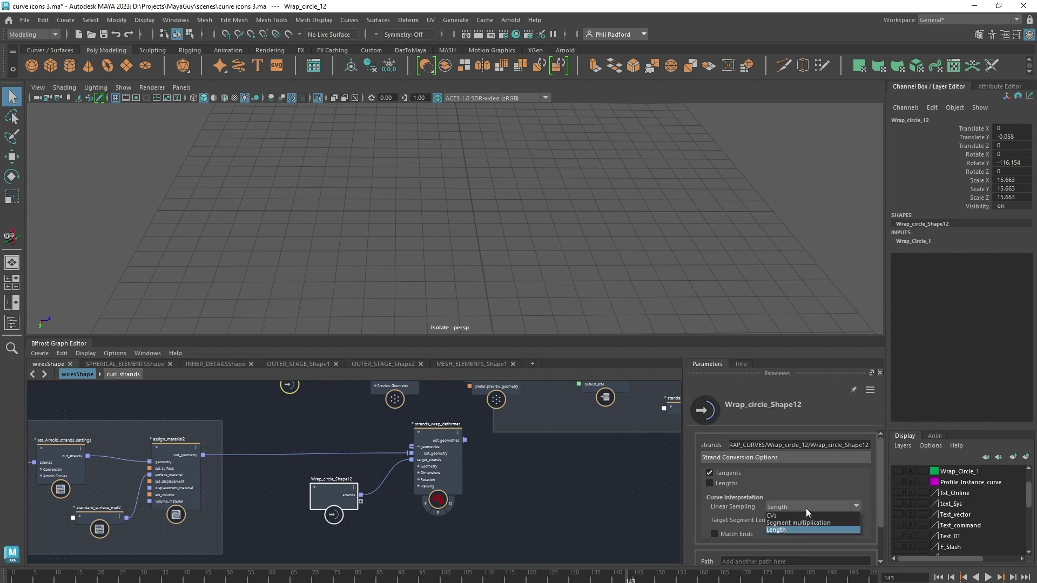
left_click(805, 520)
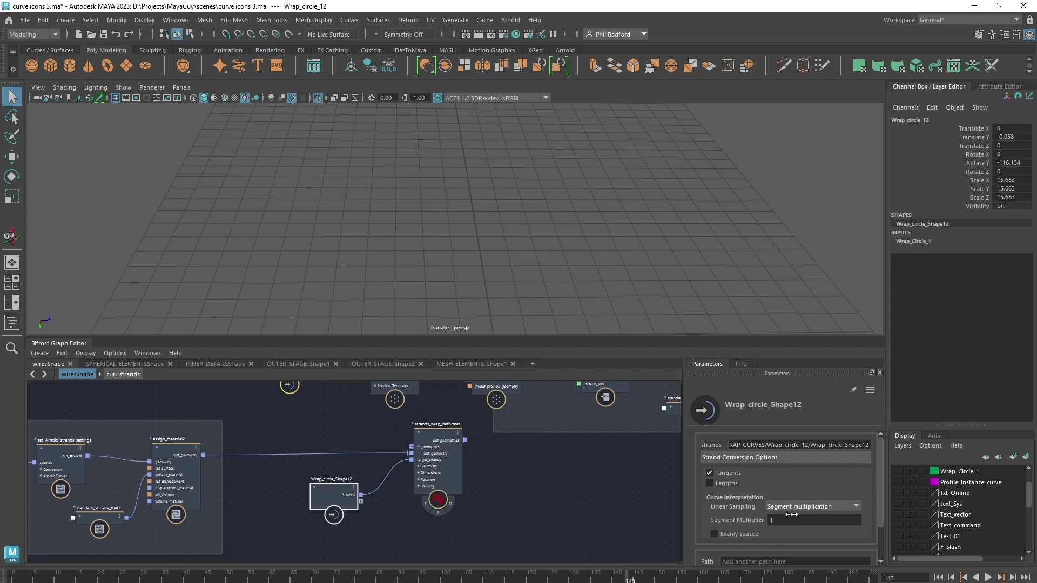
left_click(803, 506)
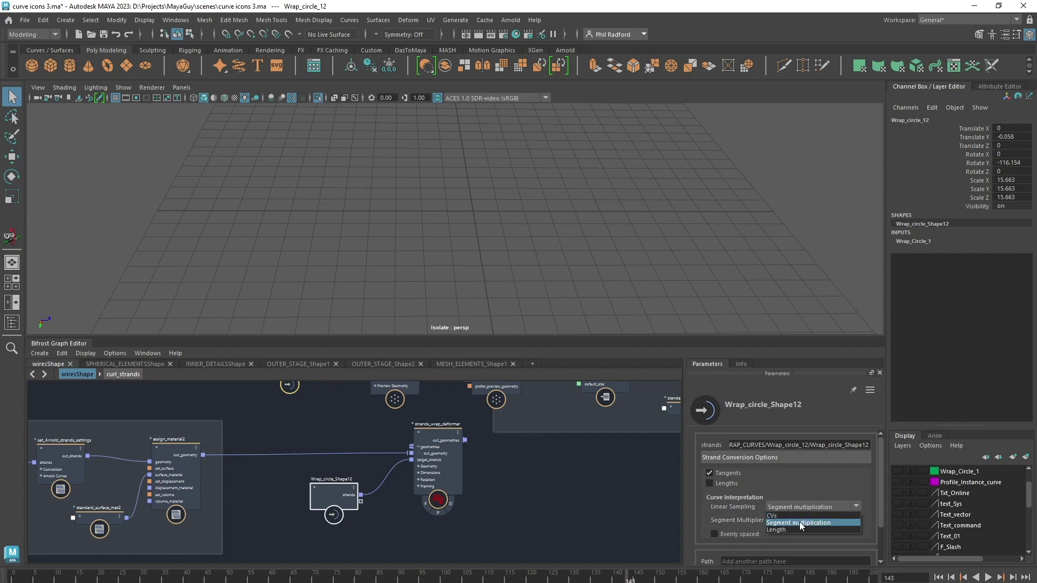
left_click(797, 529)
- Lower Wrap_circle_Shape12 slightly, bring up the parameters of strands_wrap_deformer and nudge that node toward backdrop1
left_click_drag(351, 494, 344, 500)
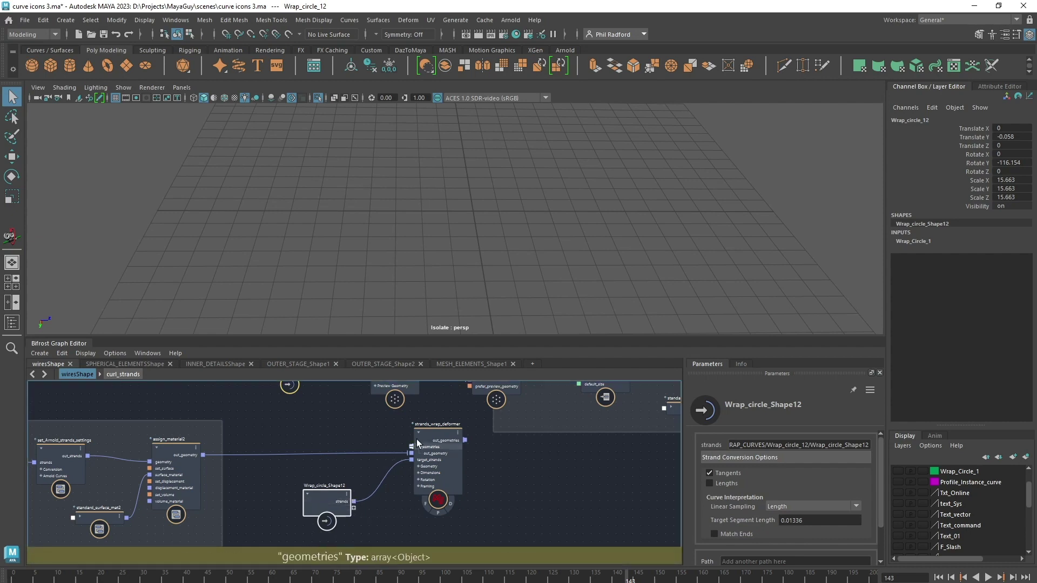
left_click(438, 458)
scroll(439, 458, "up", 2)
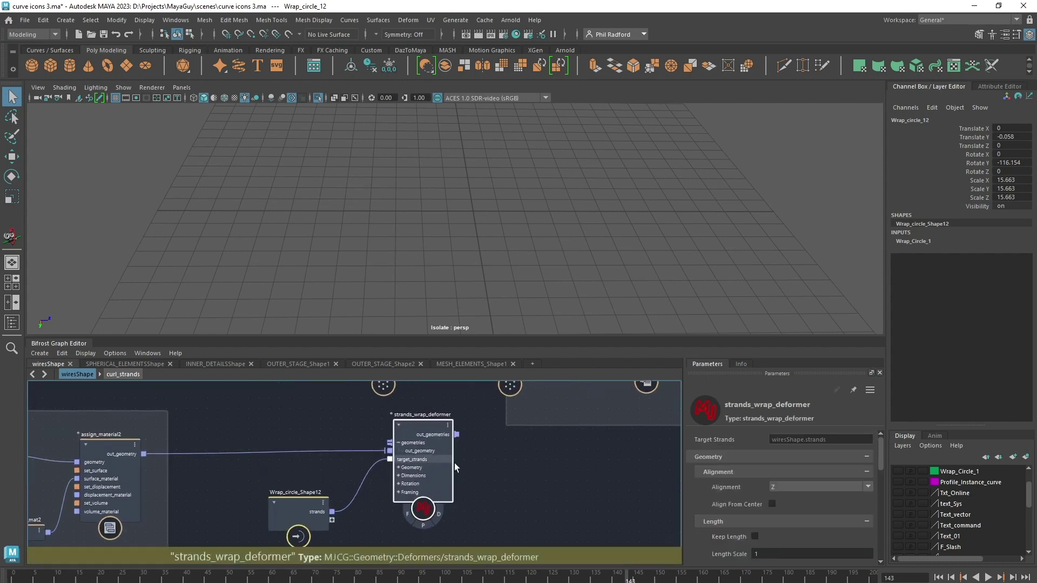
left_click_drag(431, 449, 425, 455)
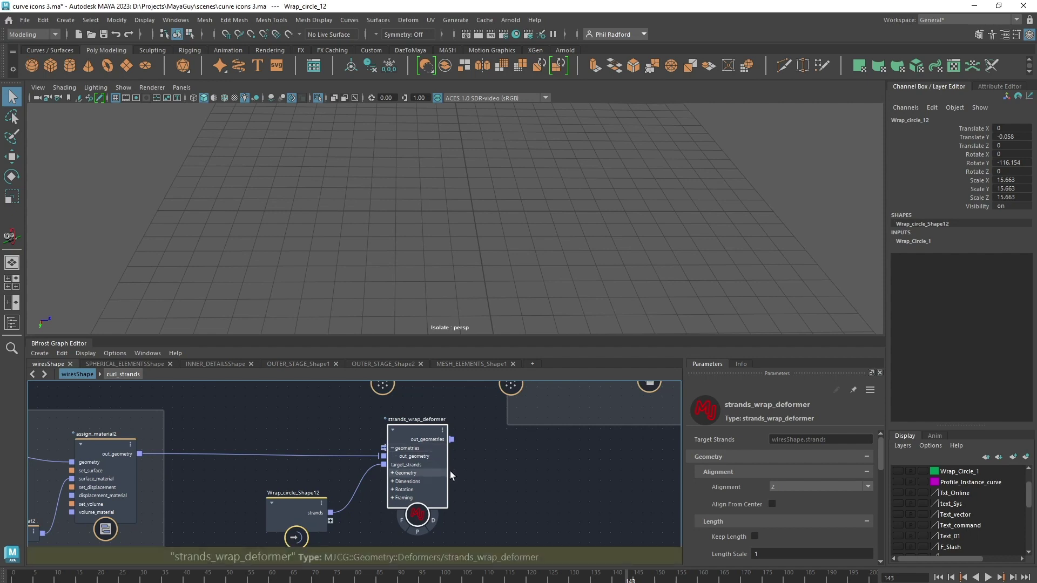
left_click_drag(438, 469, 424, 469)
- Trace the assign_material2 and Wrap_circle_Shape12 connections into strands_wrap_deformer, making small position adjustments to the deformer and curve nodes
middle_click_drag(207, 490, 348, 463)
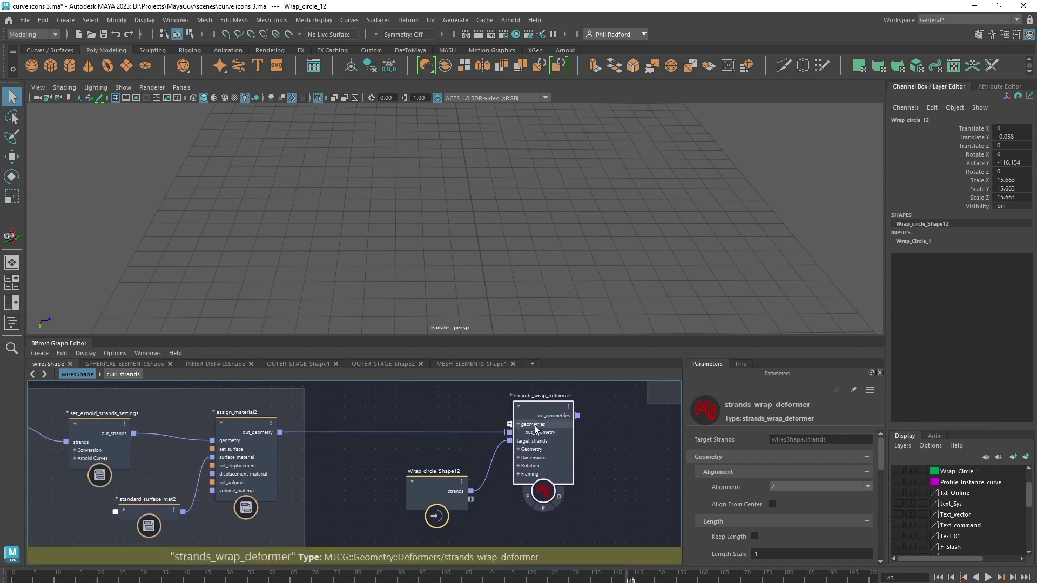
left_click_drag(536, 429, 535, 429)
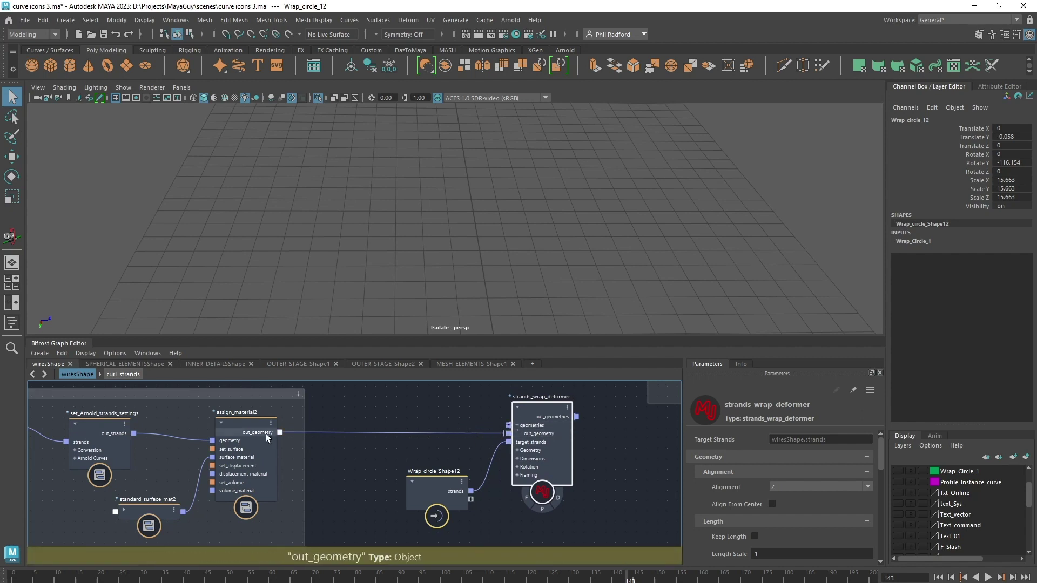
middle_click_drag(373, 416, 298, 448)
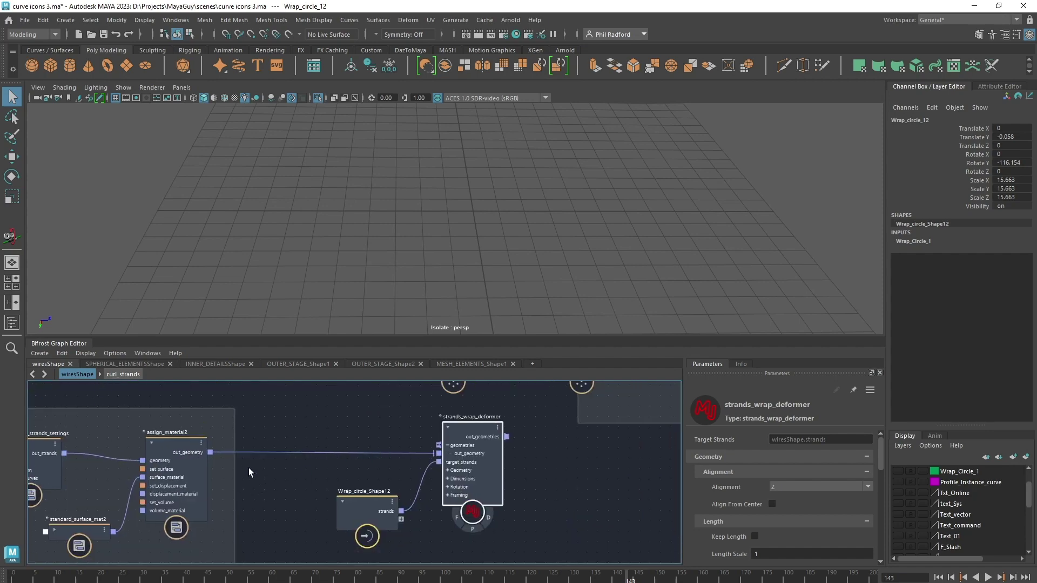
left_click_drag(475, 434, 478, 435)
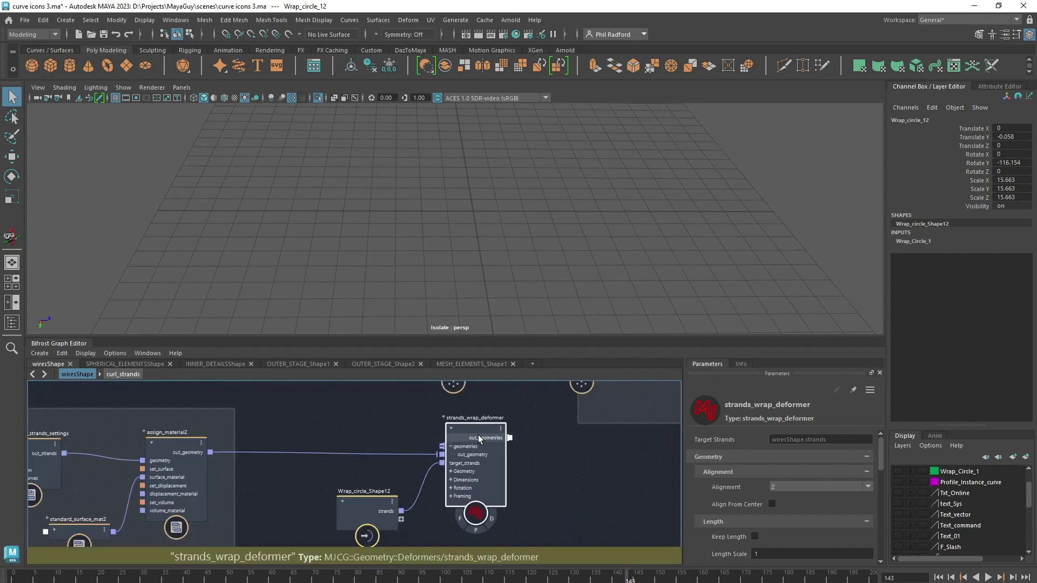
mouse_move(347, 505)
left_mouse_down()
mouse_move(359, 503)
mouse_move(345, 508)
left_mouse_up()
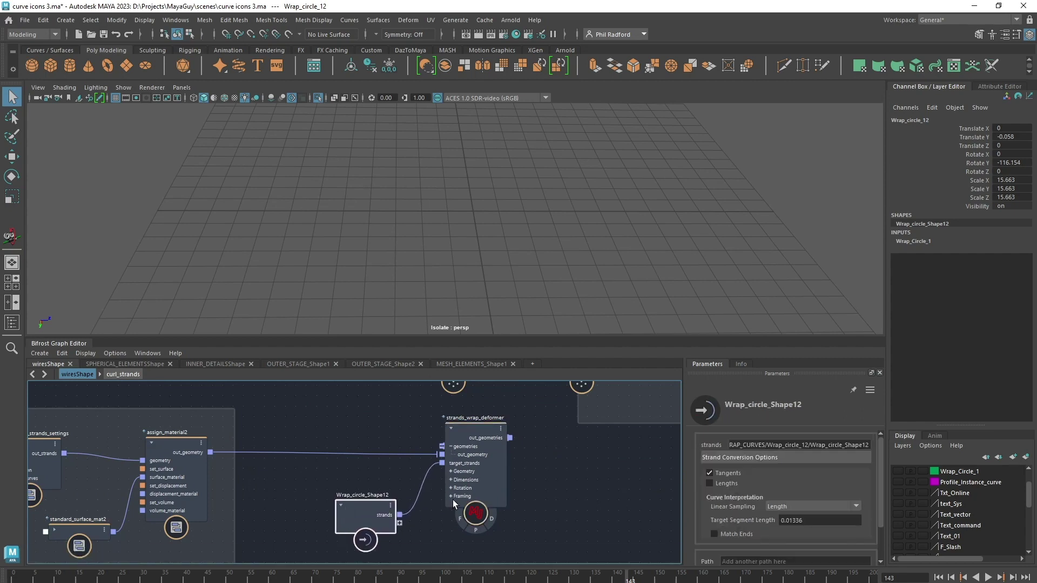
- Add an output node beside strands_wrap_deformer and connect the deformer's out_geometries to it
middle_click_drag(543, 475, 494, 485)
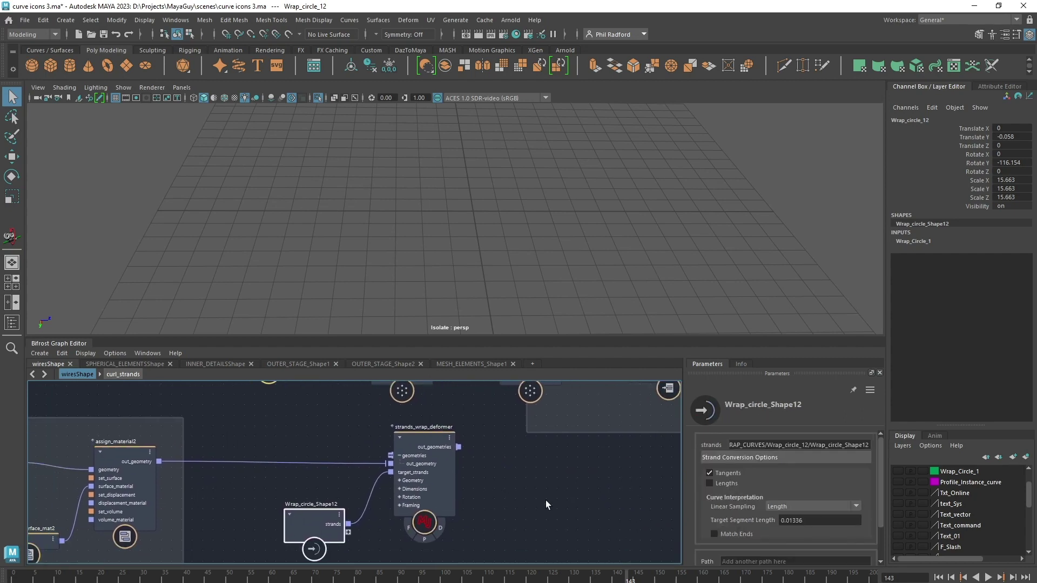
key("Tab")
type("out")
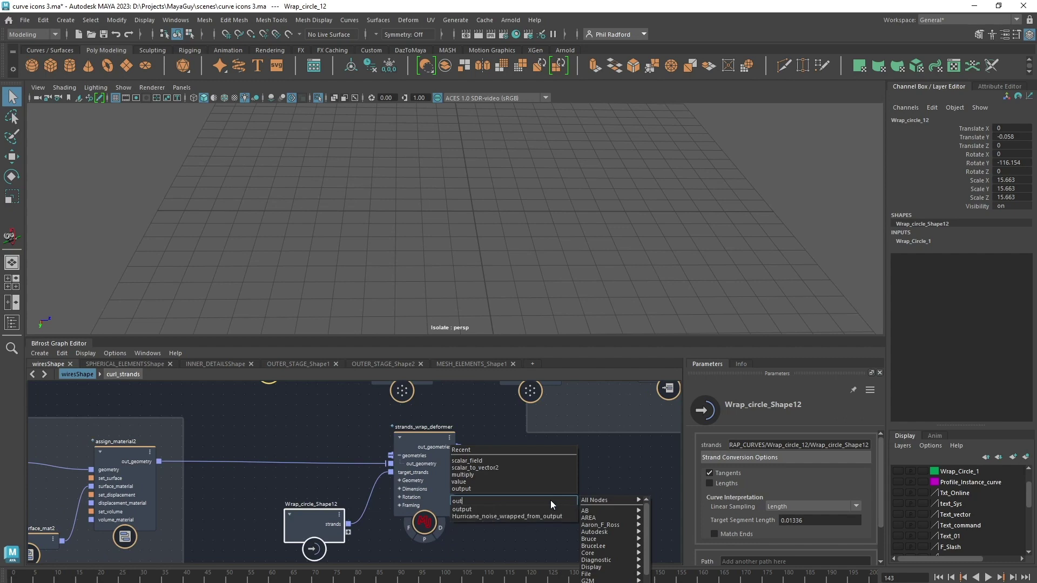
left_click(509, 510)
left_click_drag(546, 504, 529, 471)
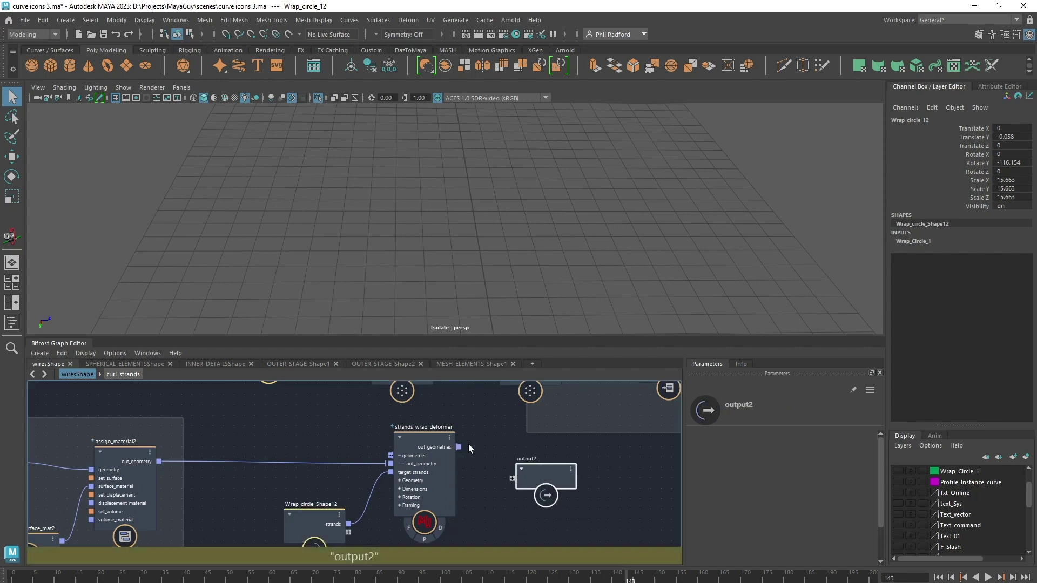
left_click_drag(459, 446, 526, 472)
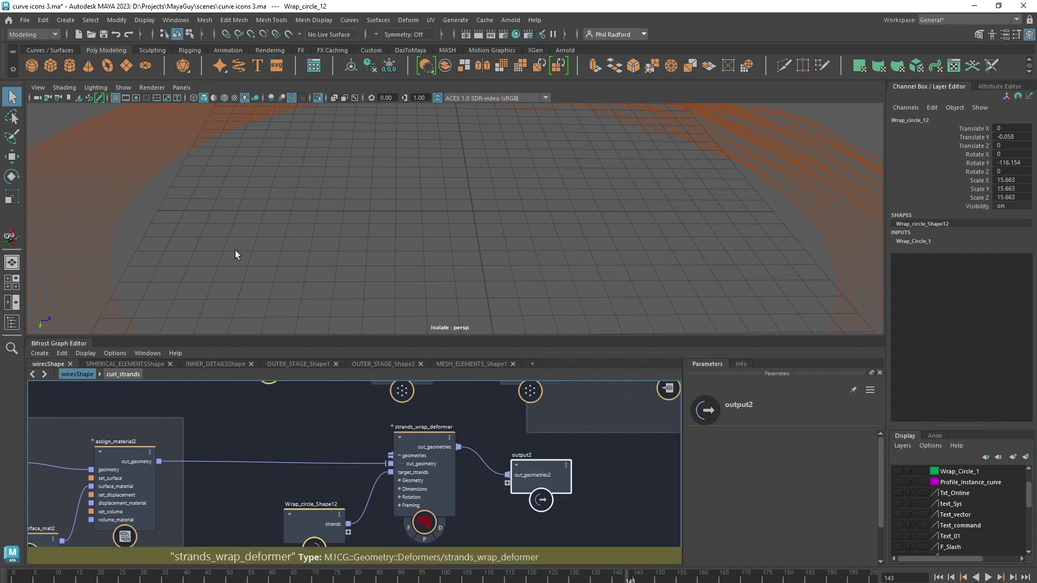
- Examine the ring of wrapped strands in the viewport from several angles and distances
scroll(432, 209, "down", 4)
right_click_drag(485, 221, 361, 197, "alt")
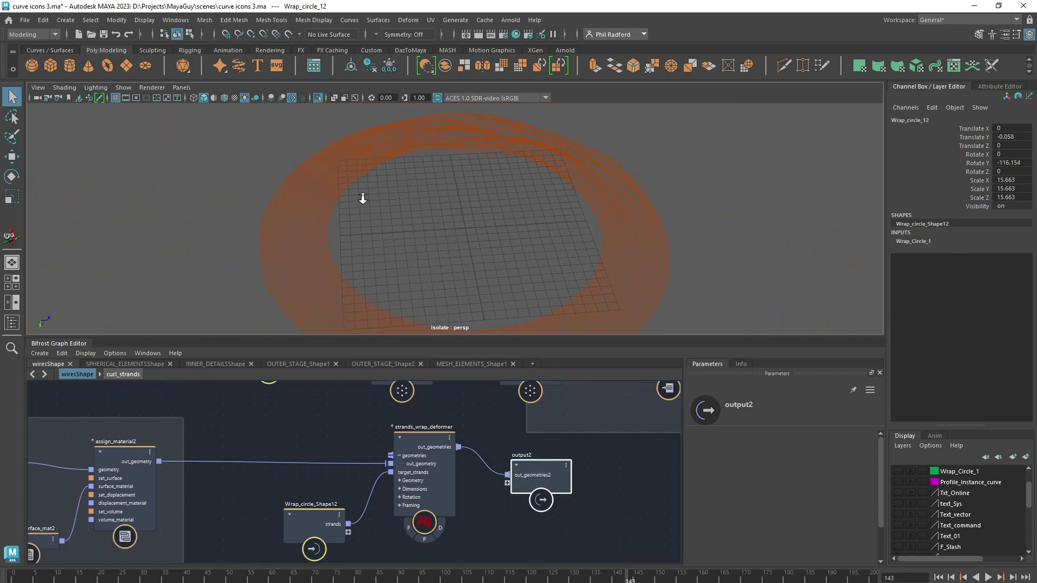
left_click_drag(361, 197, 423, 177, "alt")
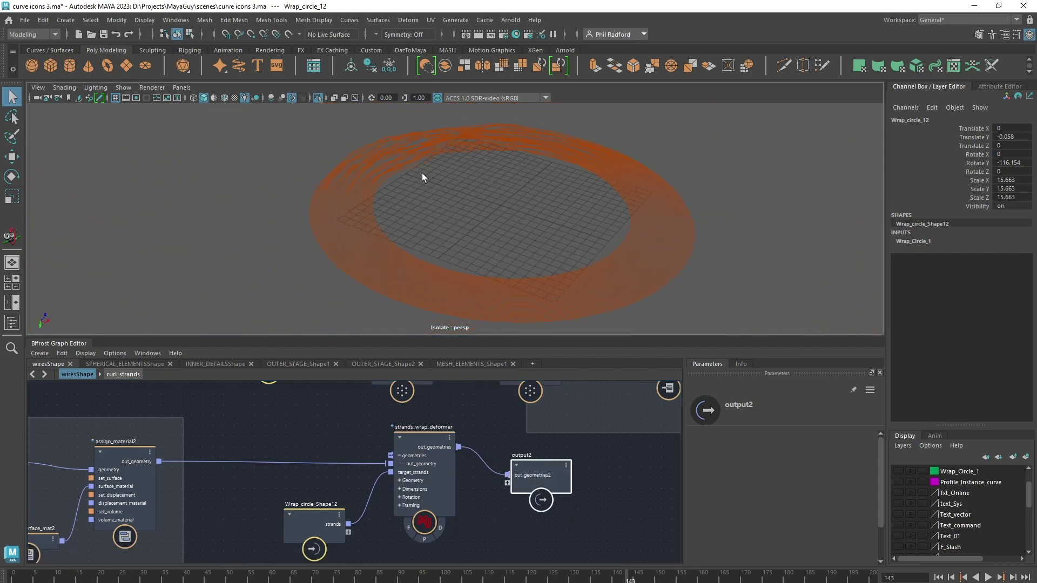
middle_click_drag(423, 176, 588, 270, "alt")
right_click_drag(589, 270, 857, 315, "alt")
middle_click_drag(637, 259, 498, 221, "alt")
left_click_drag(498, 220, 477, 187, "alt")
- Review the curl_strands graph from the profile instance curves through backdrop1 to the output2 node
middle_click_drag(200, 431, 716, 429, "alt")
middle_click_drag(400, 394, 638, 464, "alt")
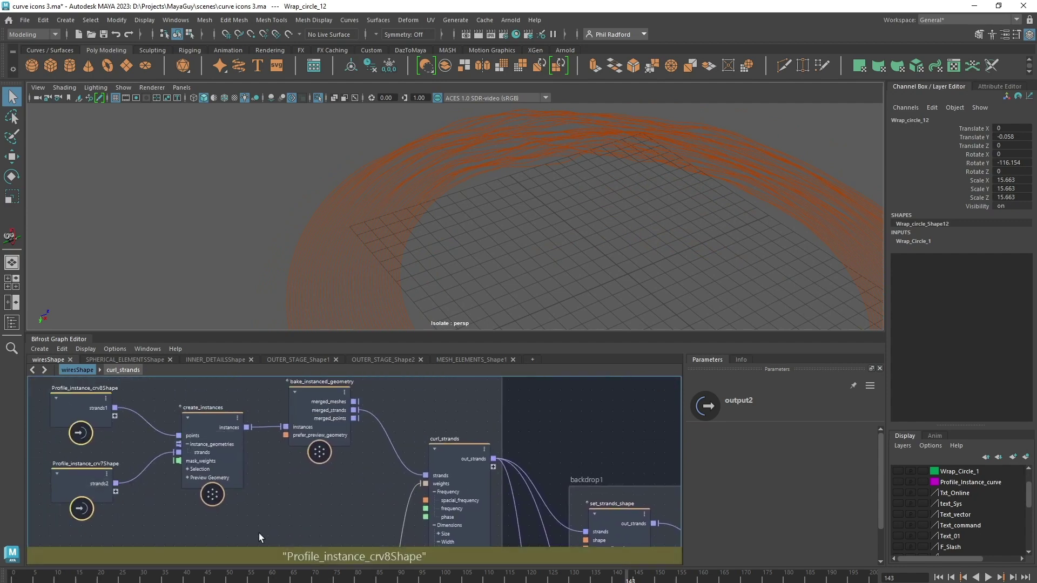
left_click(548, 415)
right_click_drag(548, 415, 486, 416, "alt")
middle_click_drag(559, 417, 519, 392, "alt")
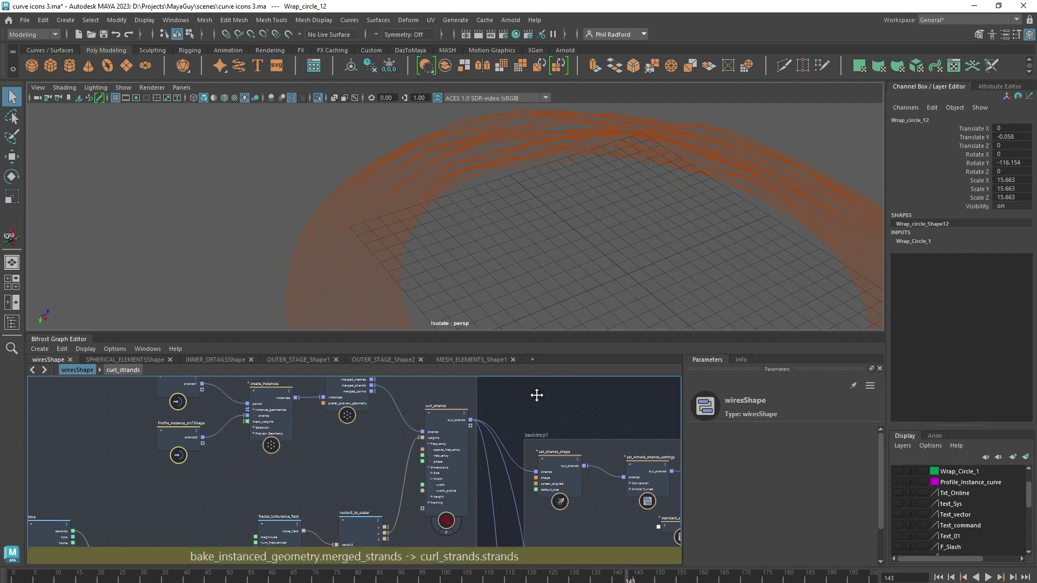
middle_click_drag(536, 395, 447, 396)
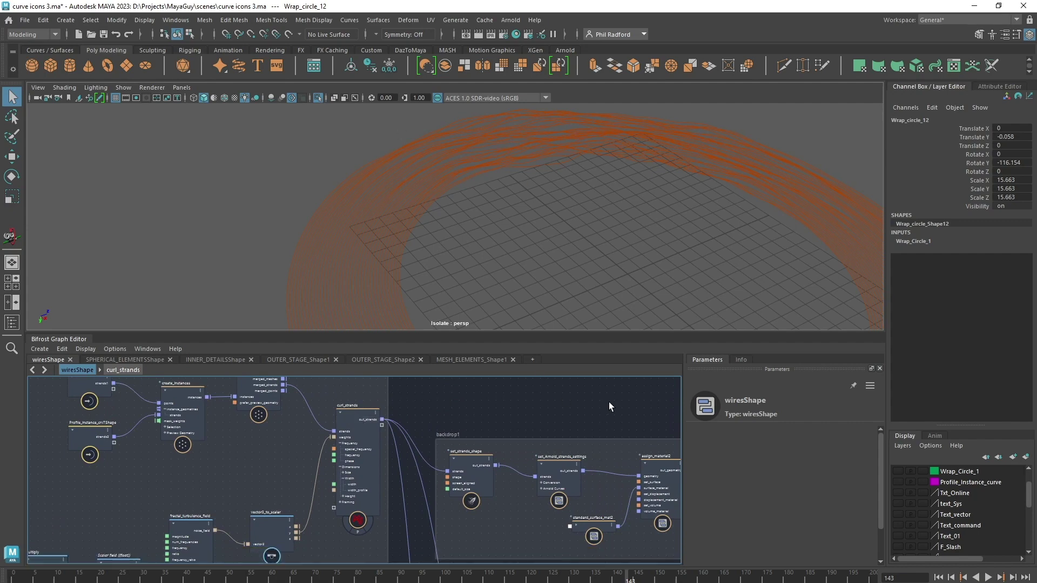
middle_click_drag(608, 402, 147, 381)
scroll(480, 504, "up", 2)
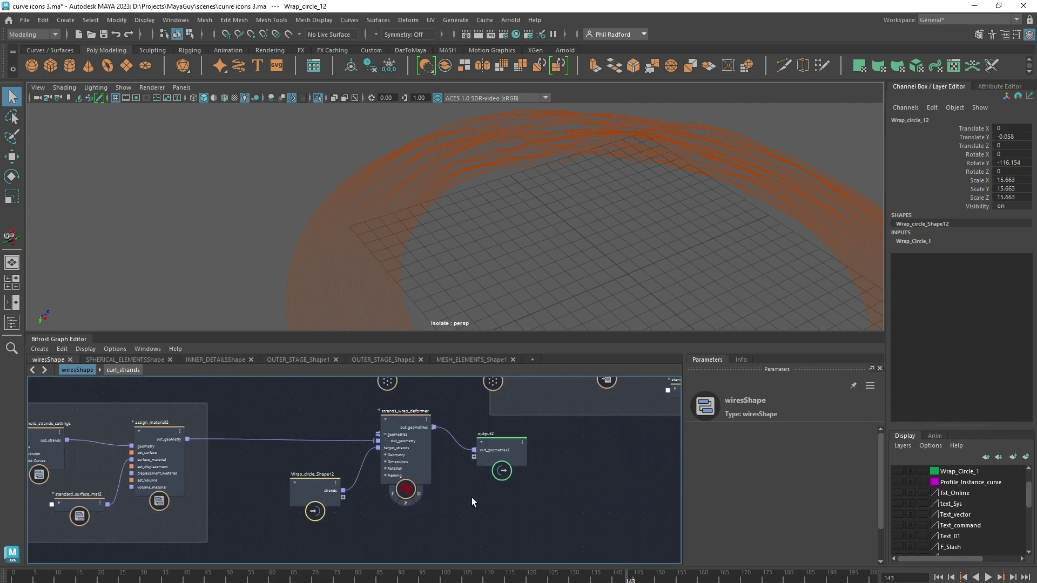
- Try coarser Target Segment Length values of 0.5808 and 0.9422 on Wrap_circle_Shape12
left_click(406, 440)
mouse_move(289, 488)
left_mouse_down()
mouse_move(293, 501)
mouse_move(293, 473)
mouse_move(303, 492)
mouse_move(287, 498)
mouse_move(293, 487)
left_mouse_up()
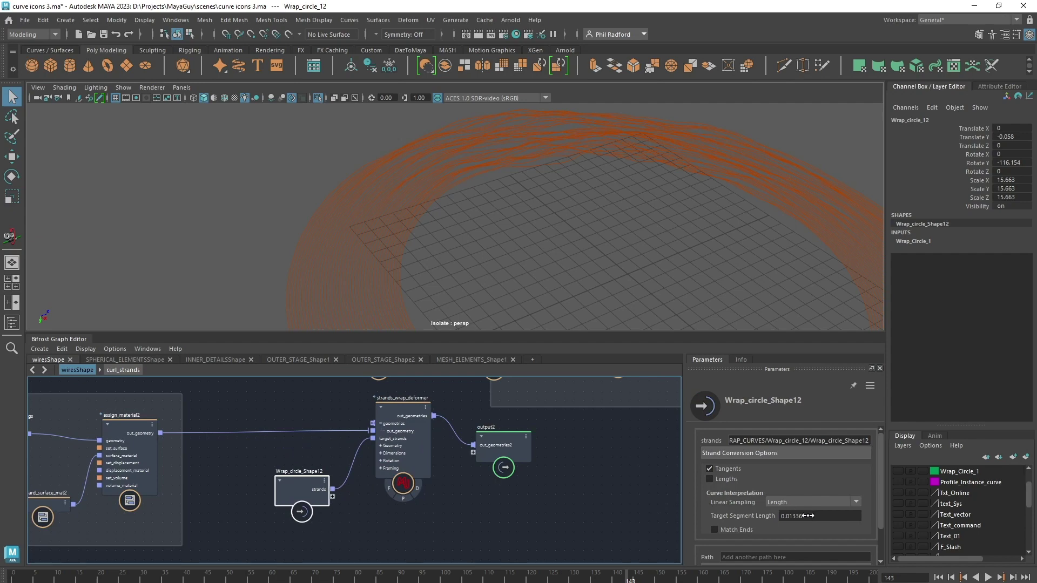
left_click_drag(809, 515, 1024, 507)
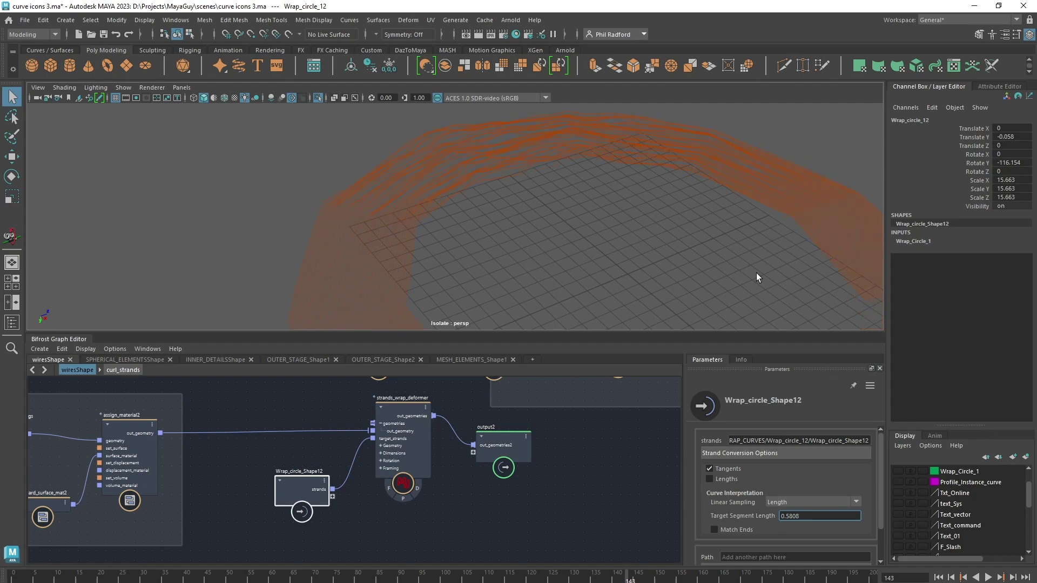
left_click_drag(757, 277, 537, 211, "alt")
left_click_drag(805, 519, 878, 510)
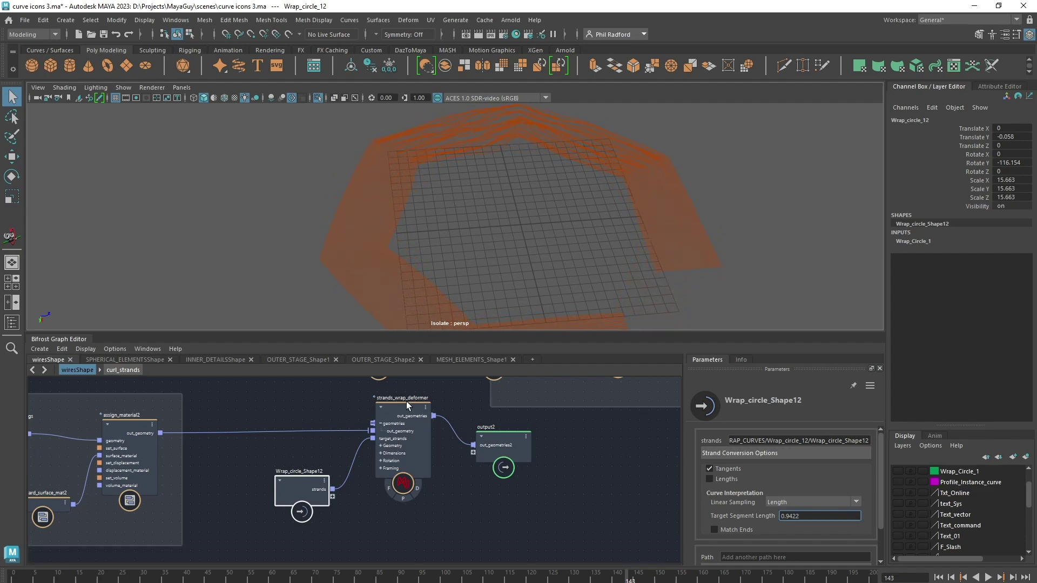
- Nudge strands_wrap_deformer slightly toward output2 and set its Length Scale to 0.9609
left_click_drag(406, 403, 430, 427)
scroll(763, 498, "down", 2)
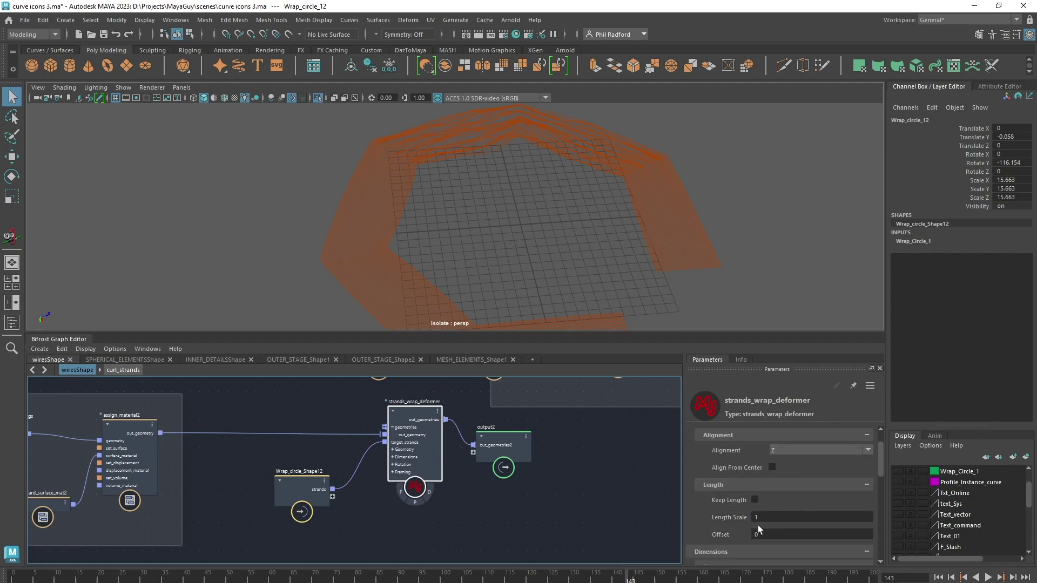
mouse_move(767, 518)
left_mouse_down()
mouse_move(701, 543)
mouse_move(775, 533)
mouse_move(761, 536)
left_mouse_up()
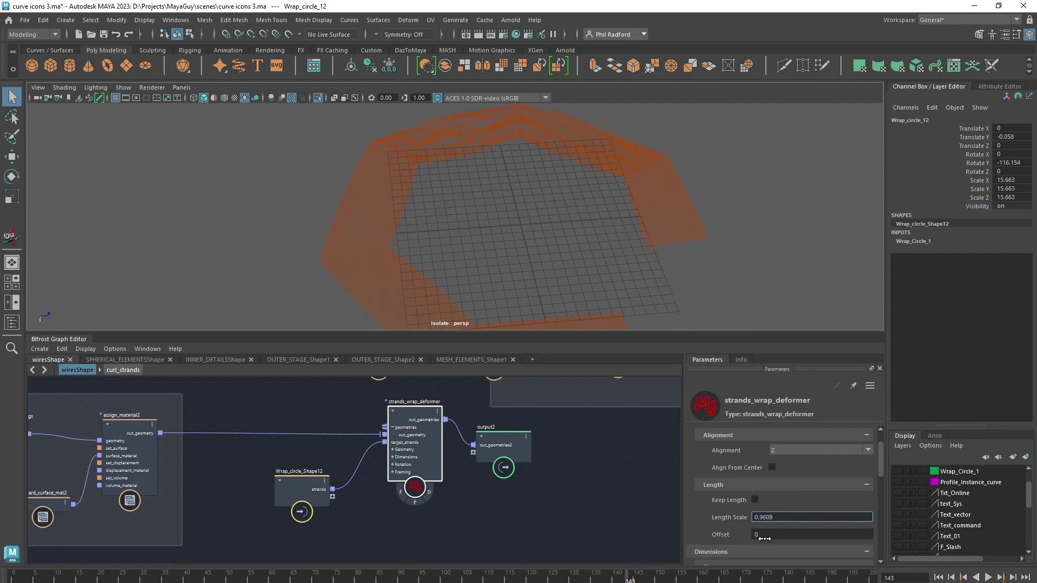
- Set the Target Segment Length of Wrap_circle_Shape12 to 0.05639
left_click(290, 491)
left_click_drag(821, 485, 529, 484)
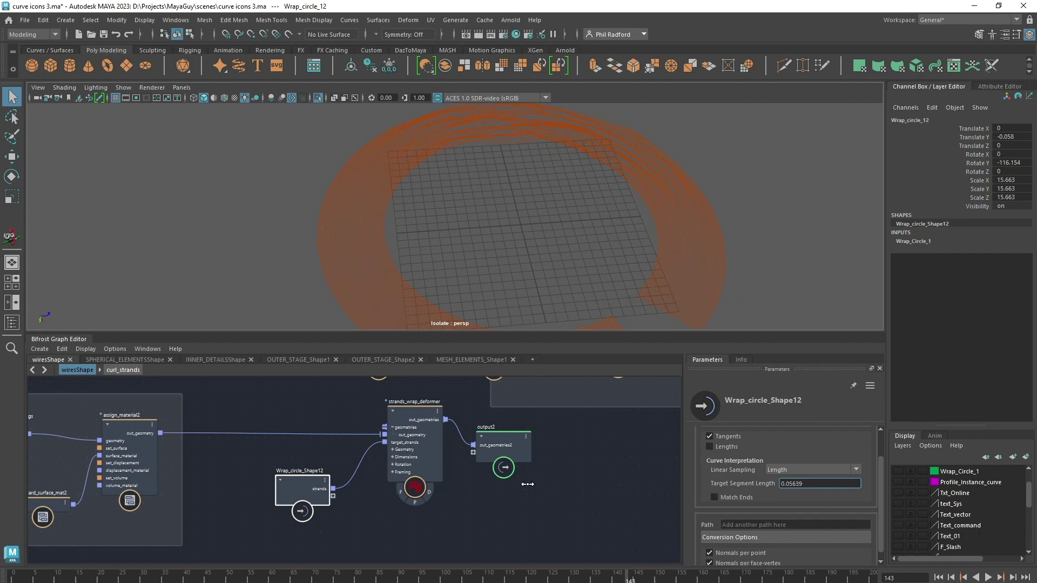
- Try a Length Scale of 1.0116 on strands_wrap_deformer, and settle on 1.0061
left_click(429, 489)
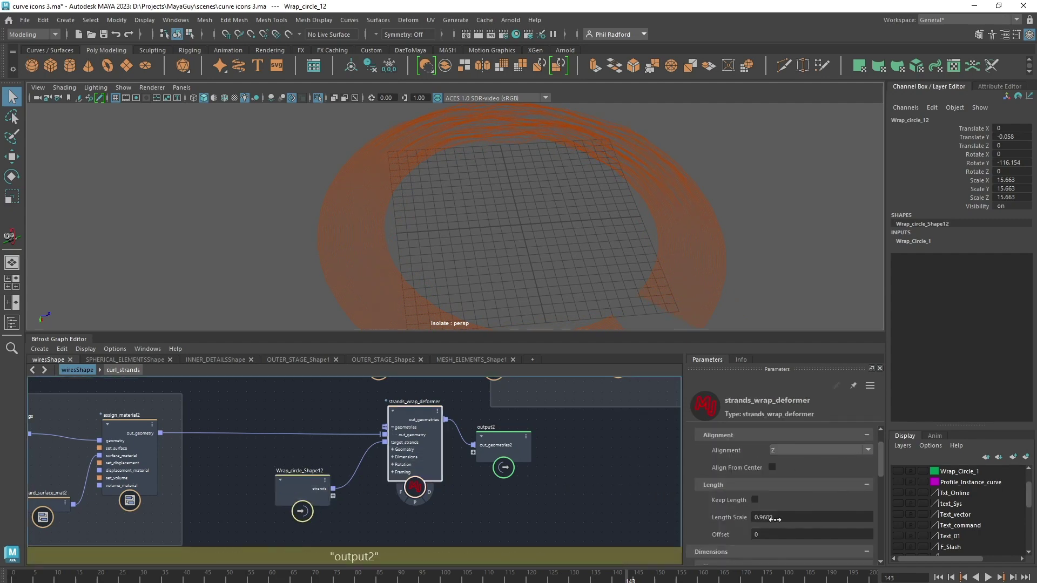
left_click_drag(774, 520, 834, 524)
middle_click_drag(707, 219, 684, 196, "alt")
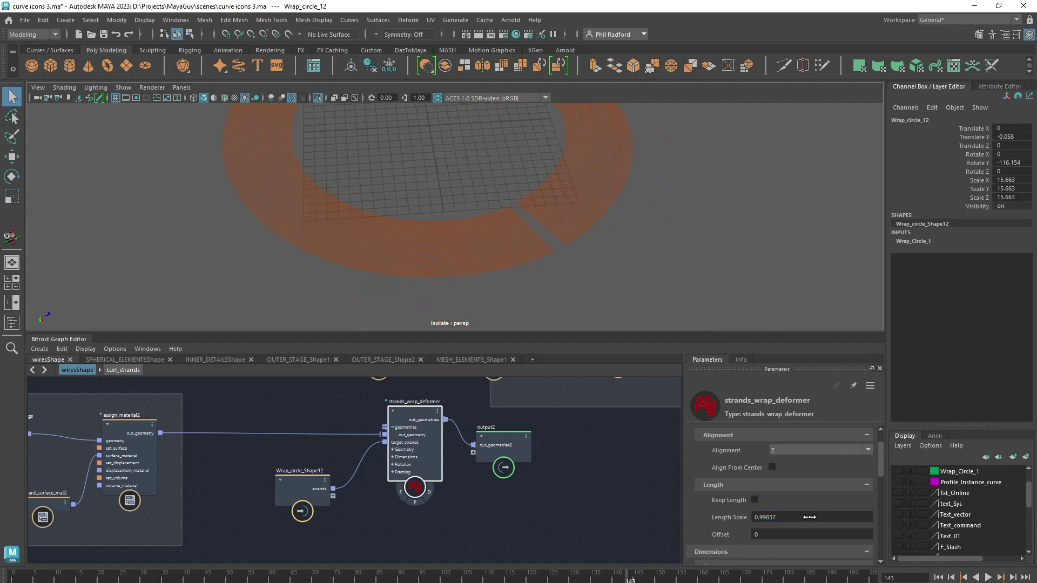
left_click_drag(809, 518, 822, 525)
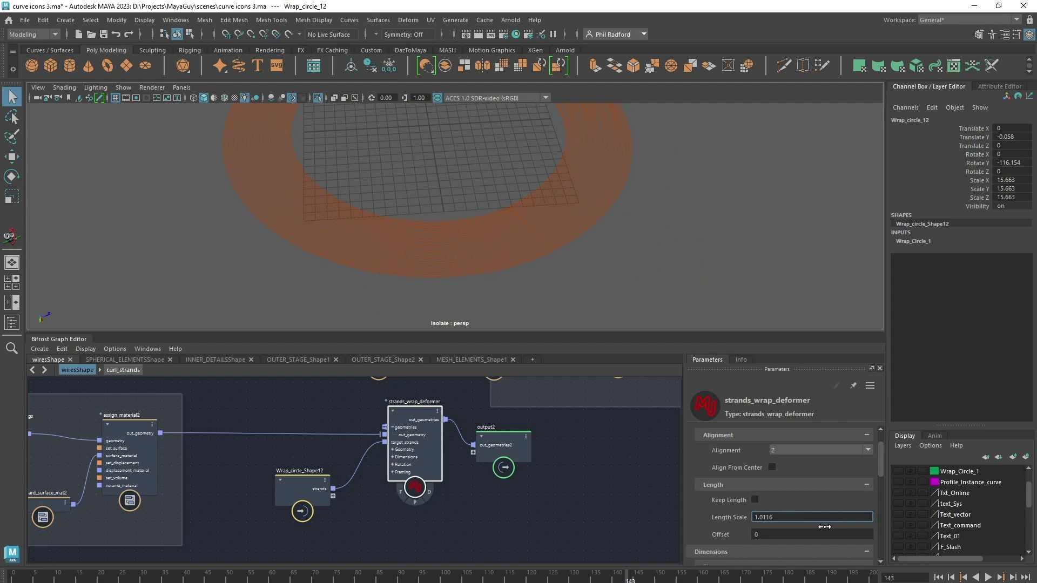
right_click_drag(472, 250, 584, 275, "alt")
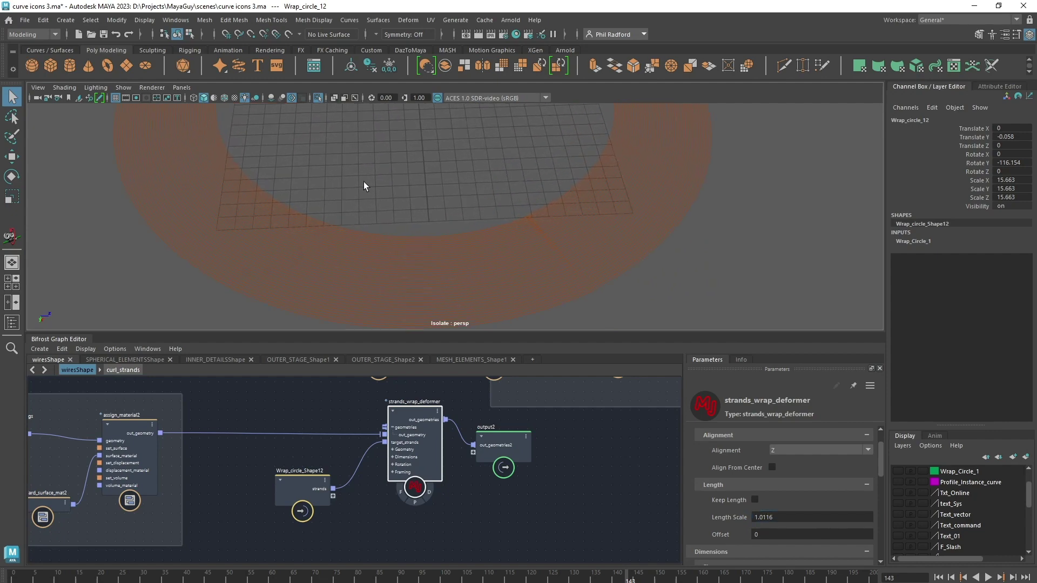
left_click_drag(364, 182, 441, 212, "alt")
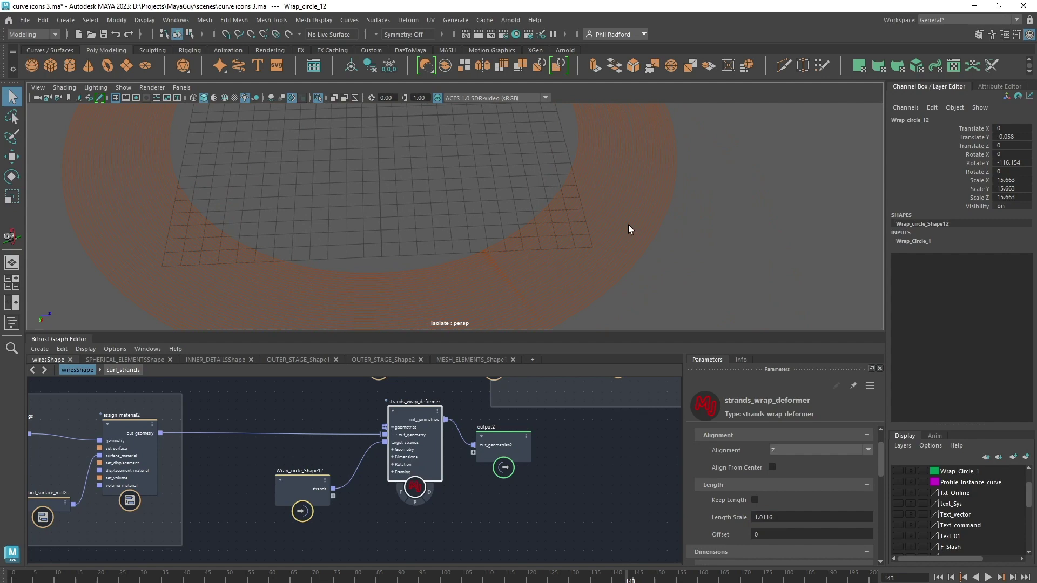
left_click(783, 519)
left_click_drag(785, 520, 771, 525)
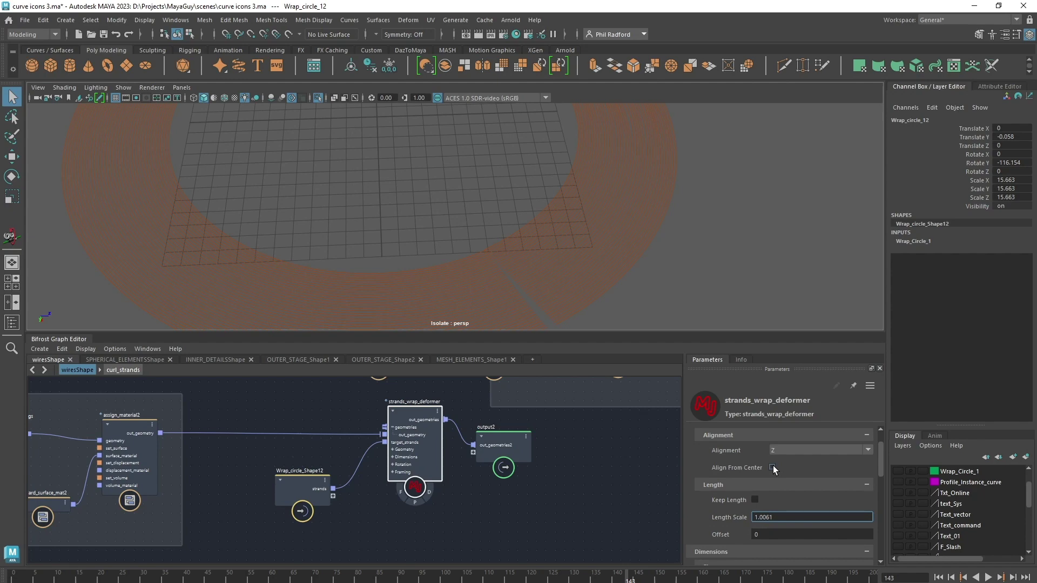
- Add a second strands_wrap_deformer node to check its default alignment and length options, and delete it
left_click(565, 485)
key("Tab")
type("s")
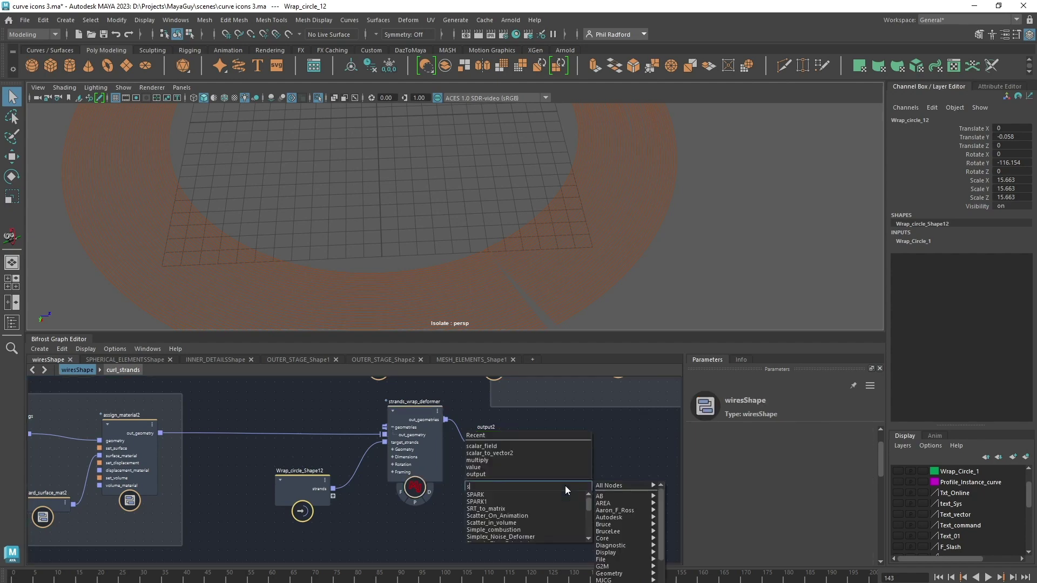
type("tr")
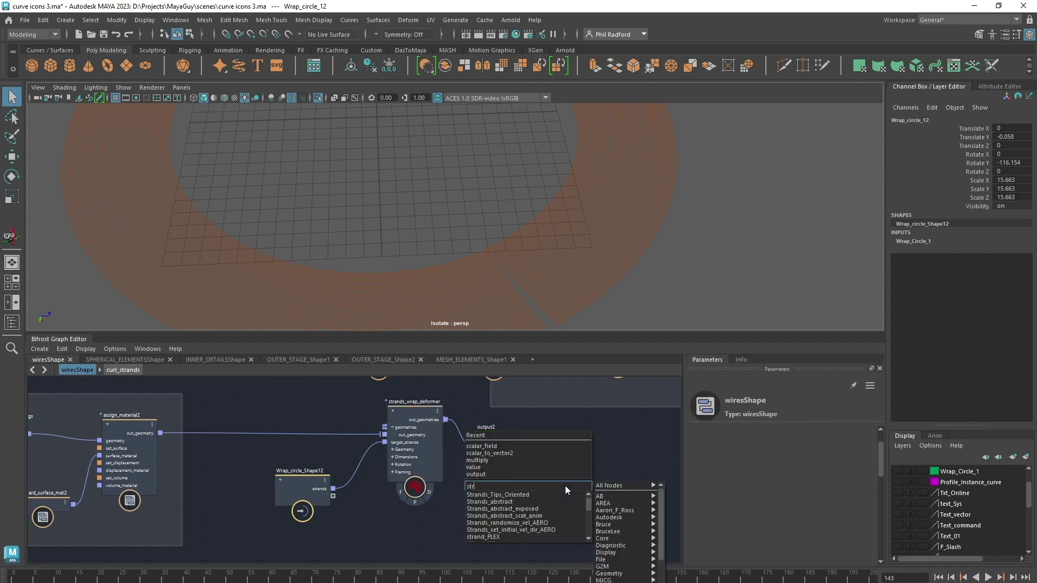
key("BackSpace")
key("BackSpace")
key("BackSpace")
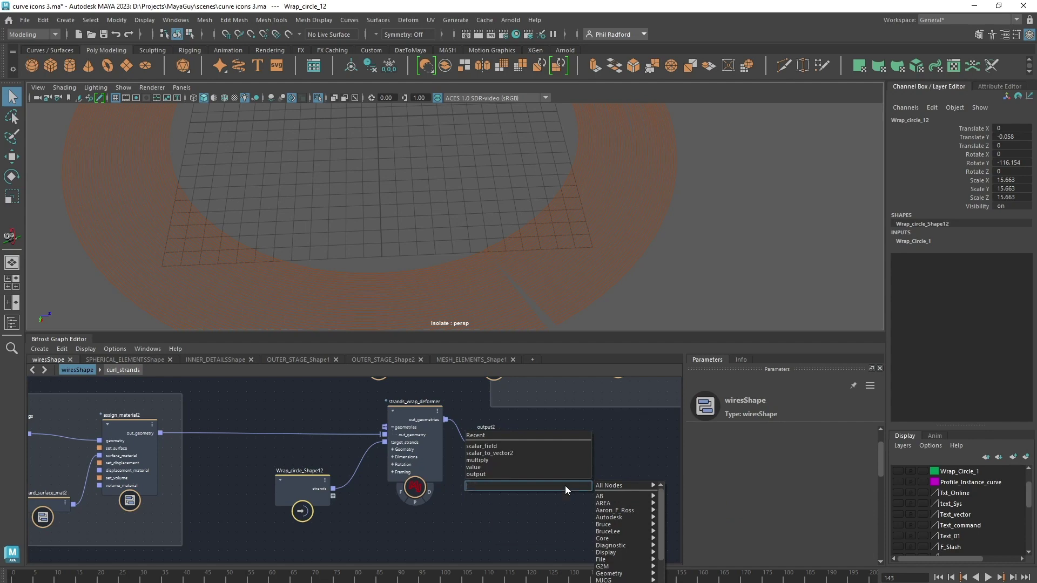
type("wrap")
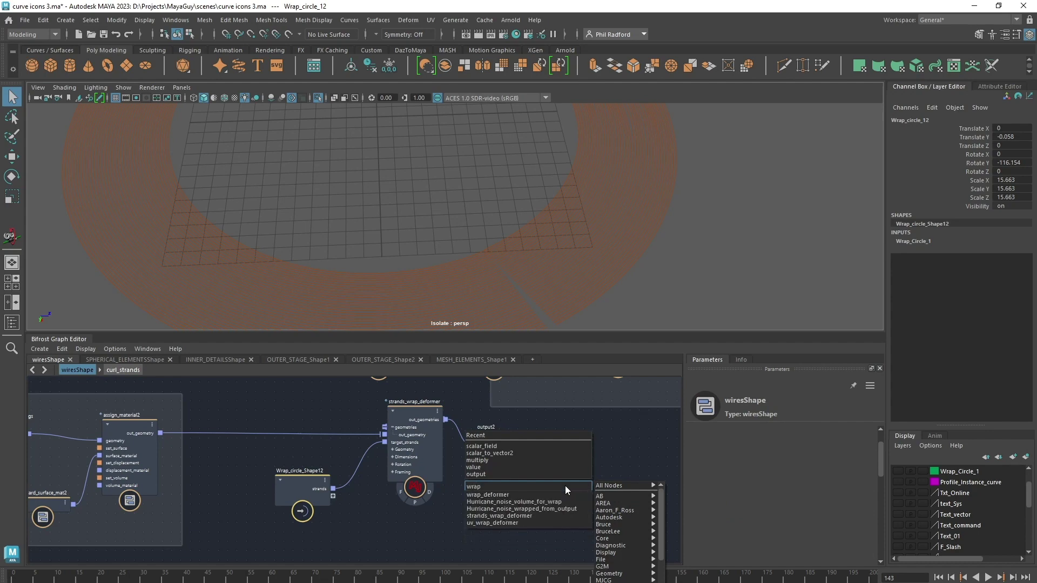
left_click(538, 515)
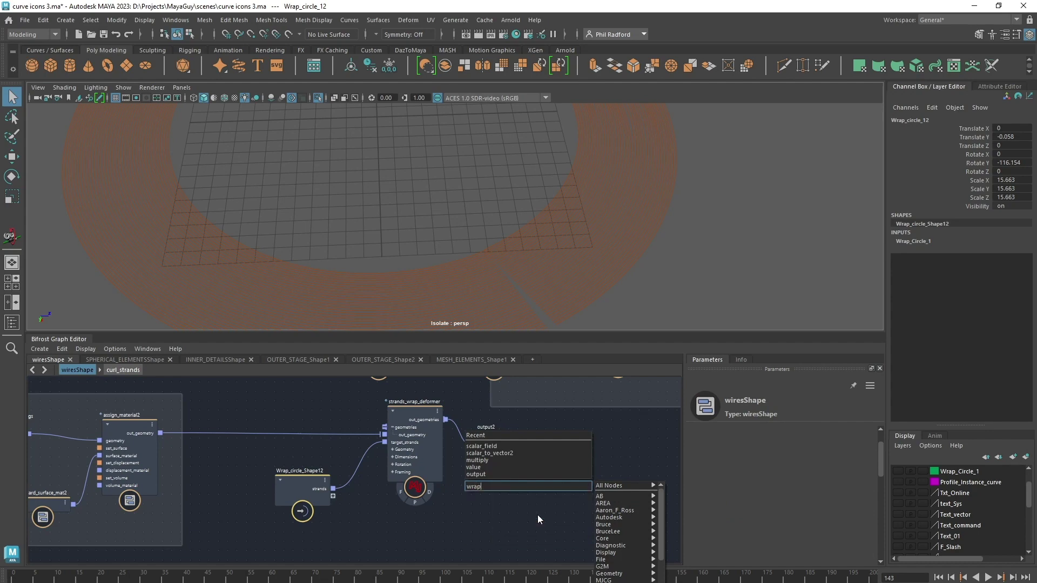
key("Return")
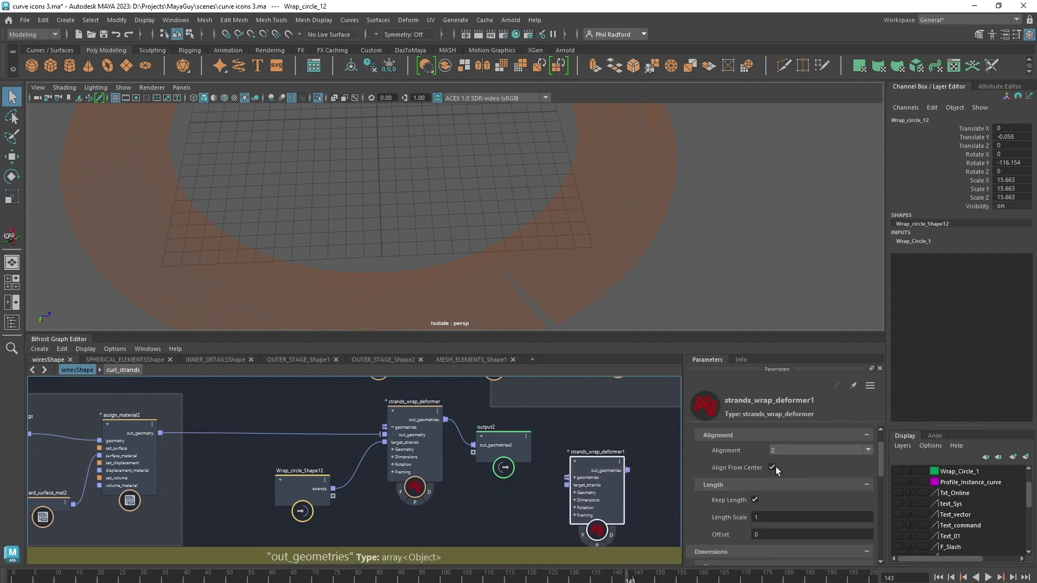
left_click_drag(588, 465, 591, 470)
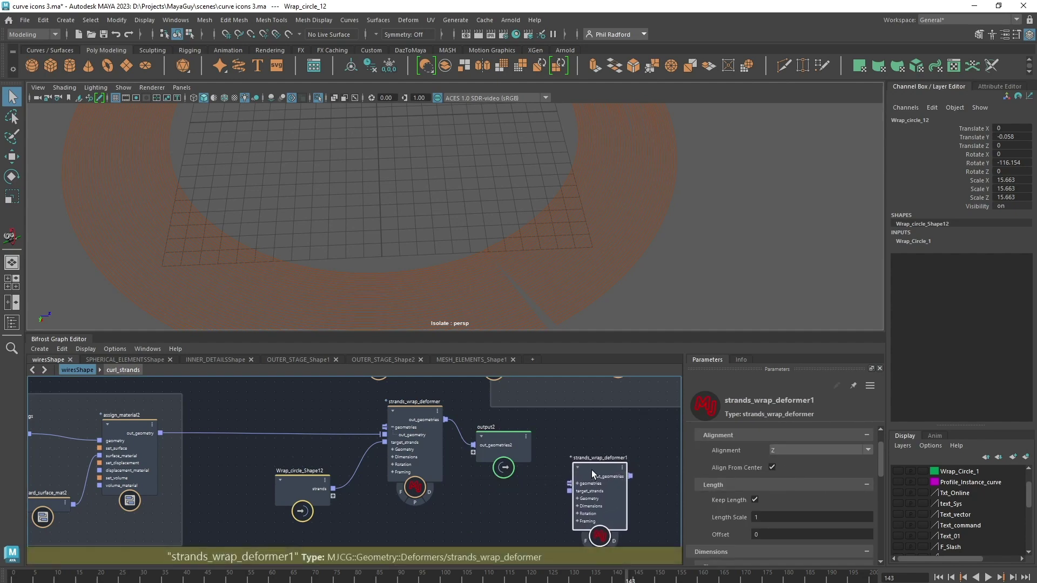
key("Delete")
- Play back the strand animation and enable Align From Center on the original strands_wrap_deformer
middle_click_drag(216, 407, 182, 407)
left_click(438, 426)
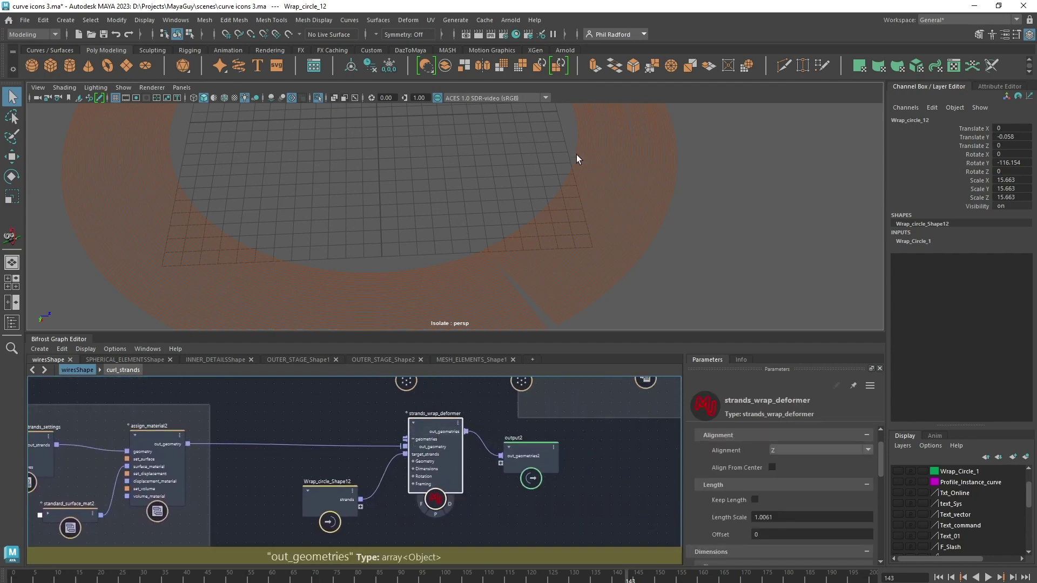
mouse_move(448, 183)
left_mouse_down("alt")
mouse_move(529, 220)
mouse_move(539, 204)
mouse_move(472, 217)
mouse_move(497, 192)
mouse_move(435, 192)
left_mouse_up("alt")
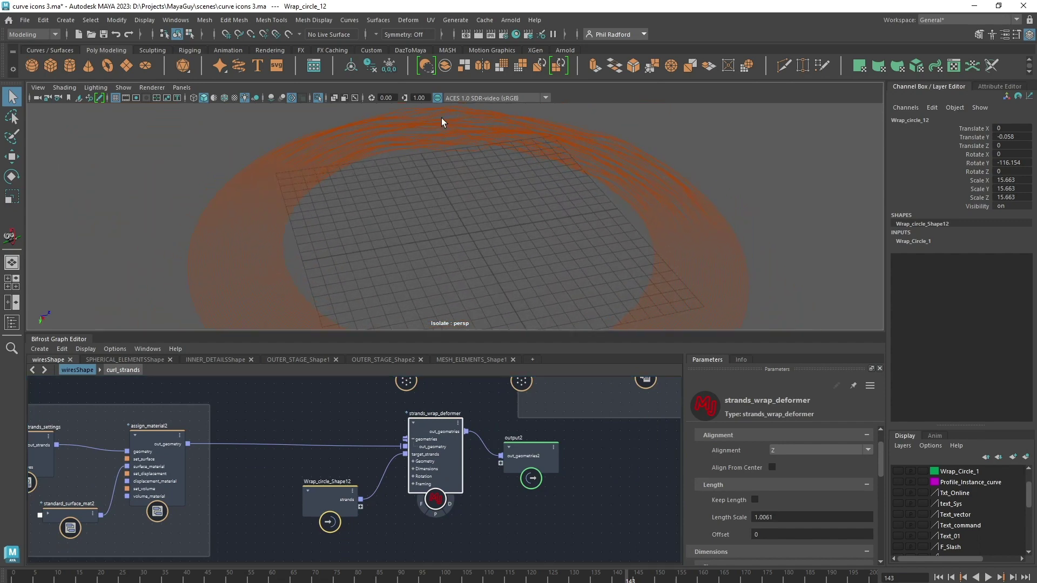
key("alt+v")
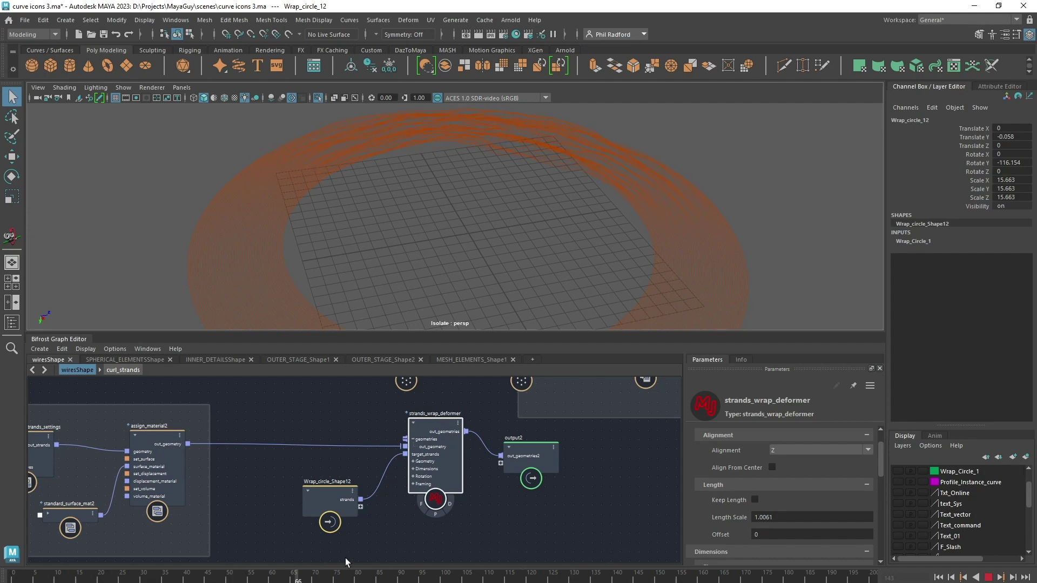
key("alt+v")
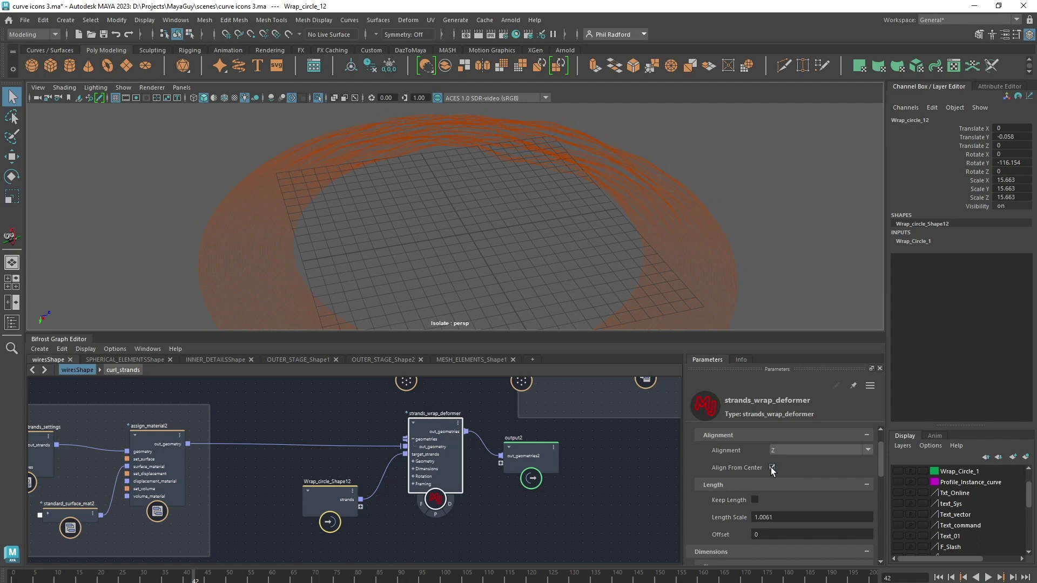
- Scrub the timeline to frame 63 and play the animation to check the centre-aligned strands
mouse_move(200, 577)
left_mouse_down()
mouse_move(669, 577)
mouse_move(285, 577)
left_mouse_up()
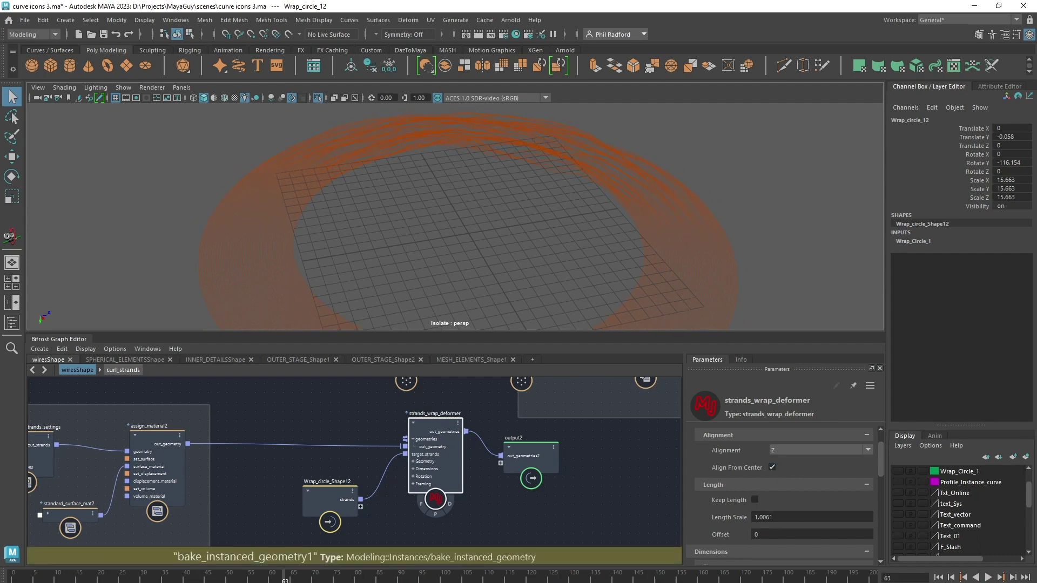
key("alt+v")
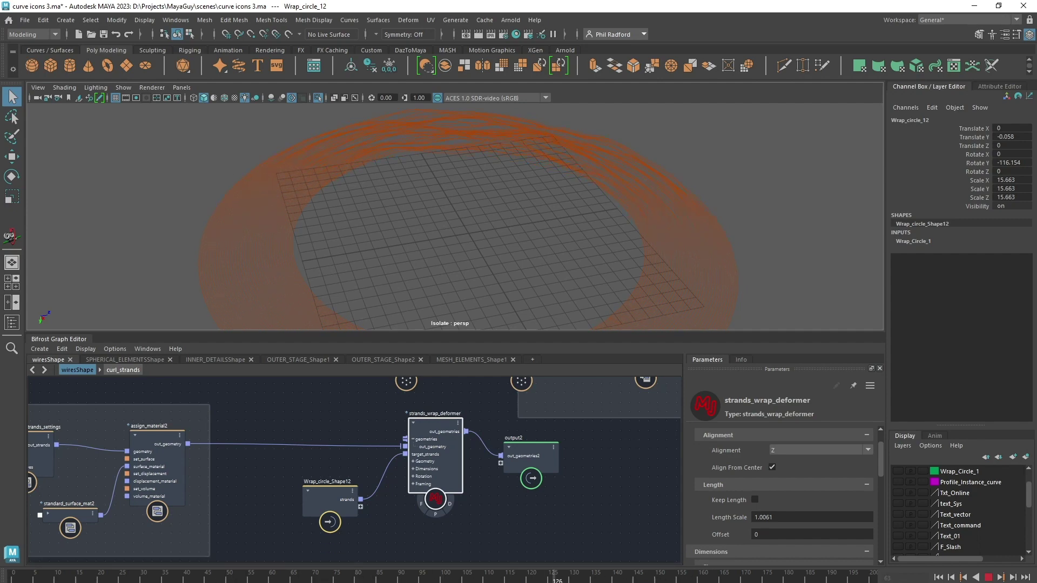
- Turn off Align From Center on strands_wrap_deformer, check the playback, and turn on Keep Length at frame 88
key("alt+v")
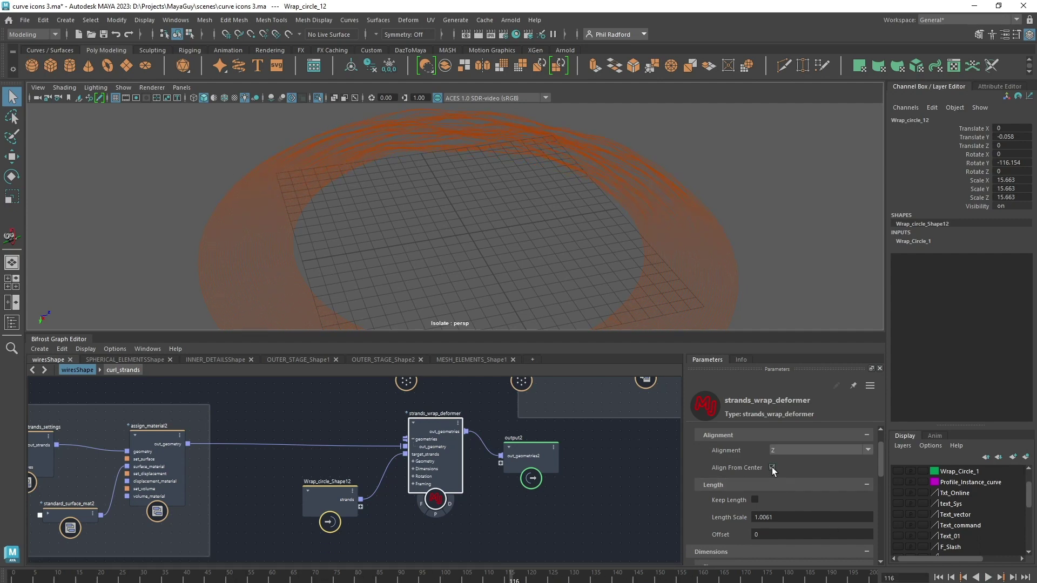
key("alt+v")
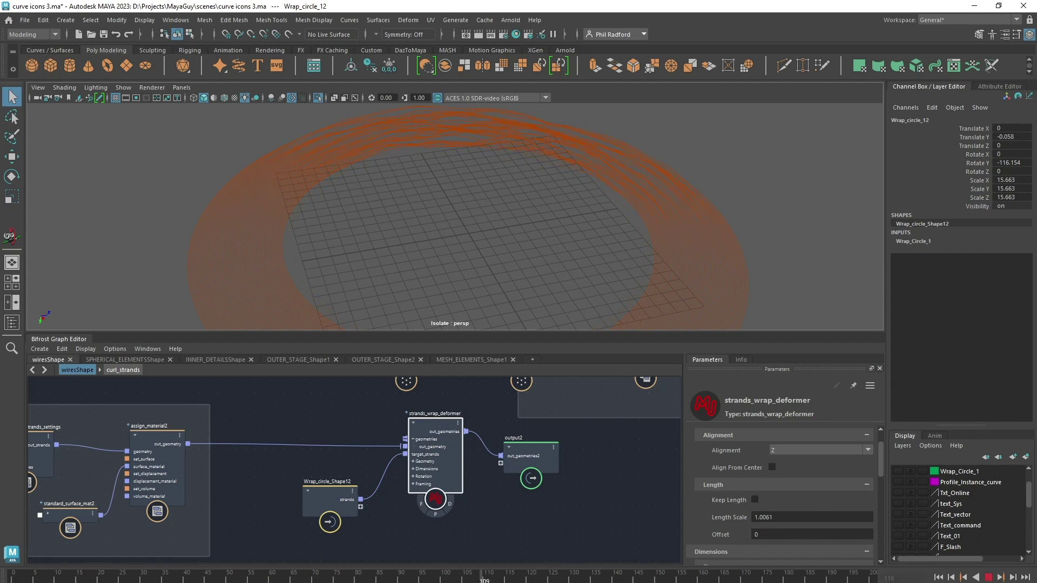
left_click_drag(431, 577, 393, 577)
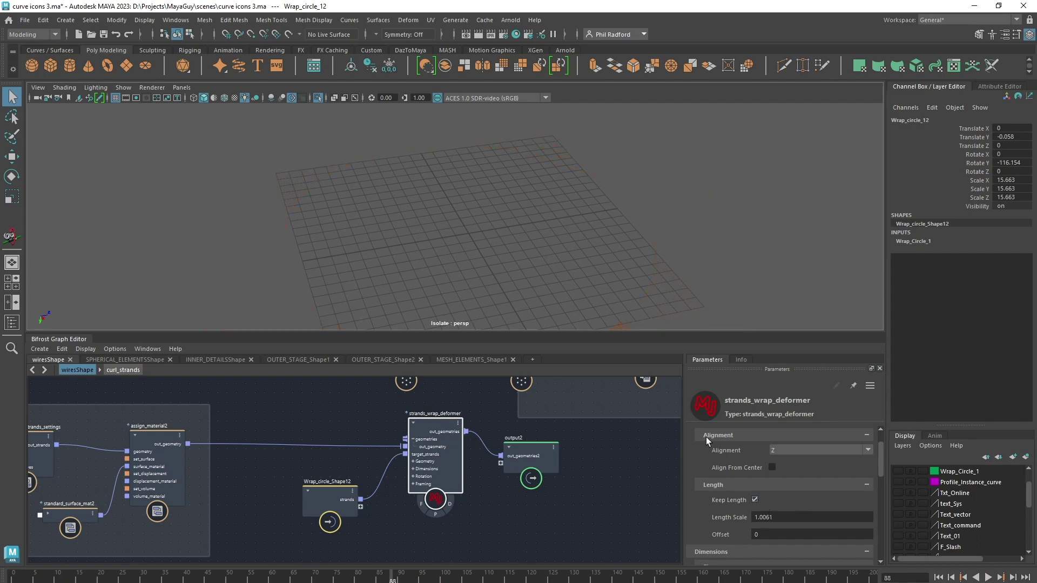
- Move the Wrap_circle_Shape12 node away from the deformer and set its Target Segment Length to 0.06689
left_click_drag(544, 169, 512, 252, "alt")
left_click_drag(313, 496, 269, 506)
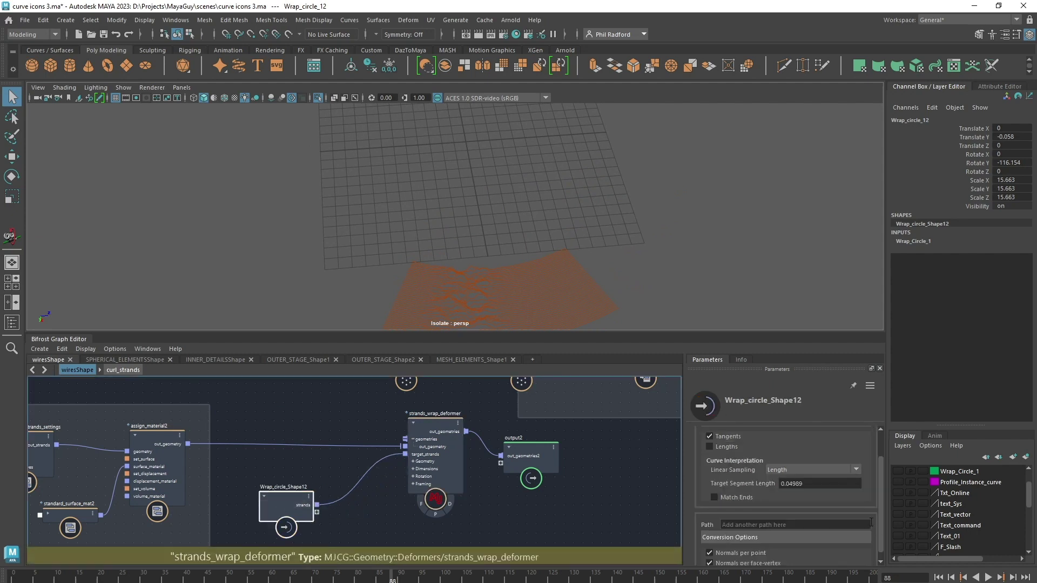
left_click_drag(822, 483, 793, 485, "ctrl")
- With Keep Length on, raise the Length Scale of strands_wrap_deformer to 7.0359 and inspect the strand ring
left_click_drag(438, 465, 432, 466)
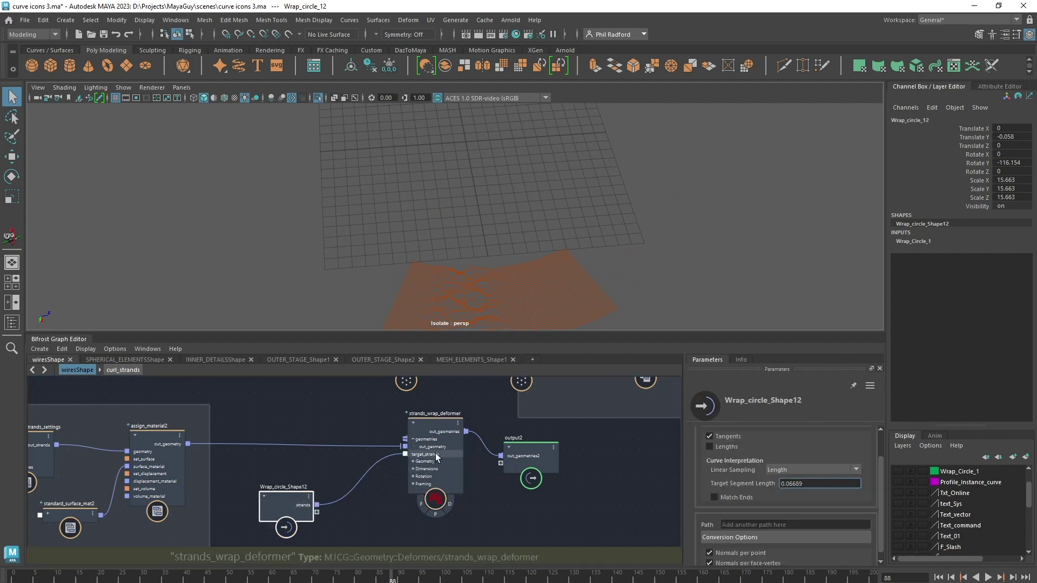
left_click_drag(795, 520, 871, 520)
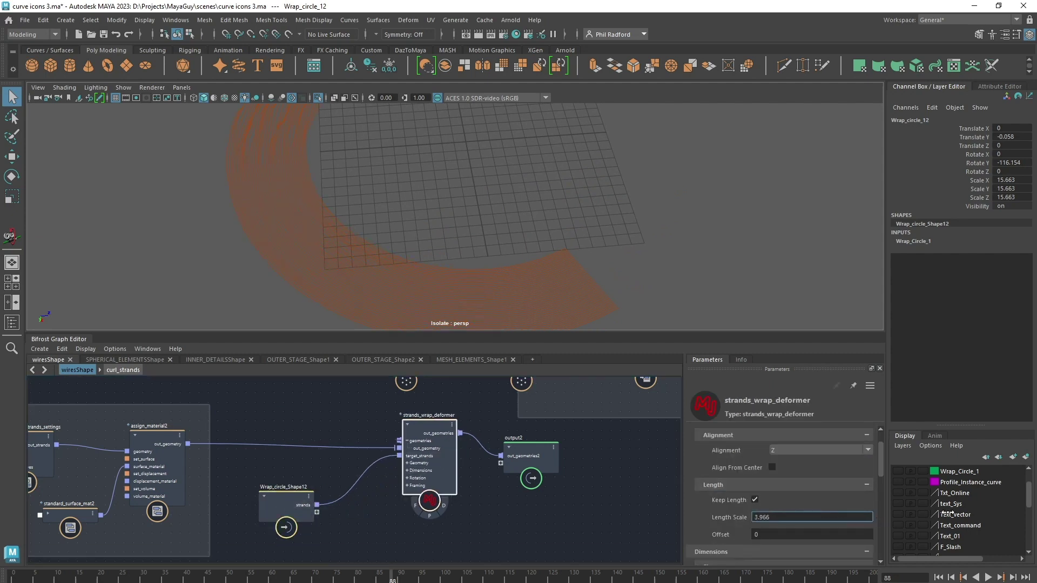
left_click_drag(949, 514, 977, 532)
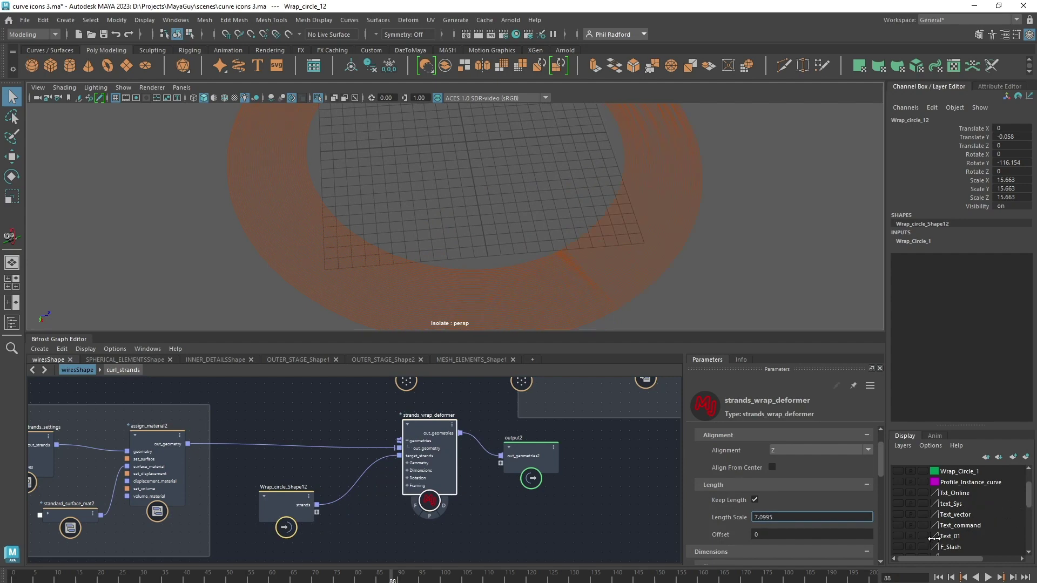
right_click_drag(667, 184, 560, 222, "alt")
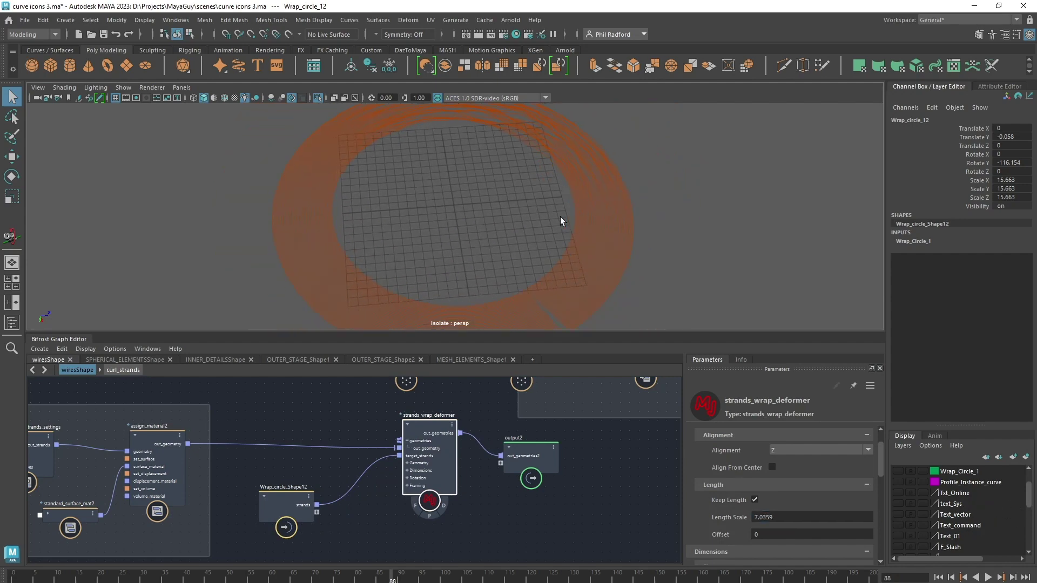
left_click_drag(561, 222, 537, 202, "alt")
right_click_drag(537, 201, 576, 227, "alt")
left_click_drag(576, 226, 568, 216, "alt")
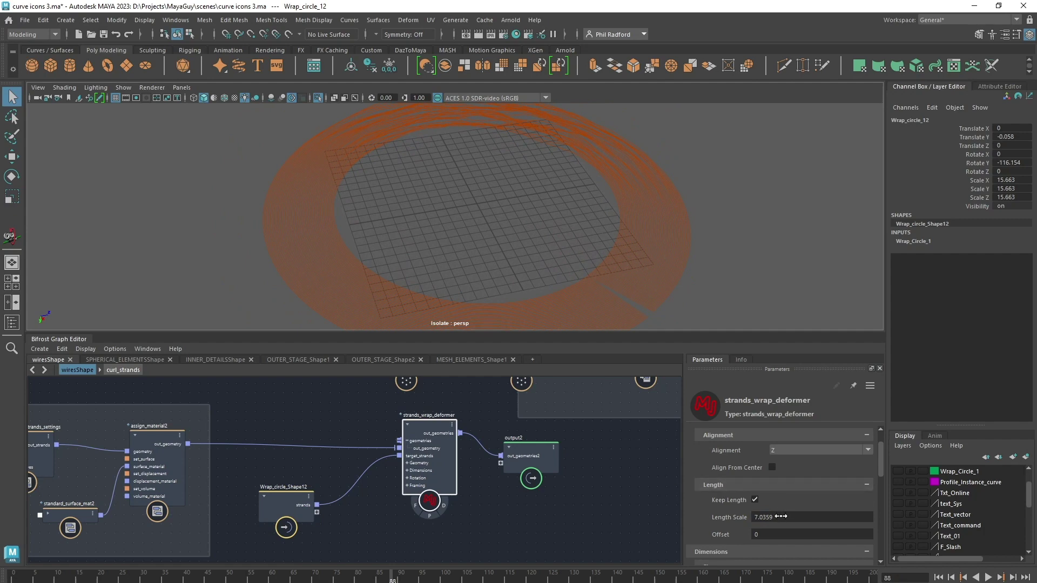
- Try Length Scale 6.7264 with Offset 0.03771, and return to Offset 0 with Keep Length off and Length Scale 1.0022
left_click_drag(781, 517, 624, 521)
left_click_drag(722, 535, 810, 535)
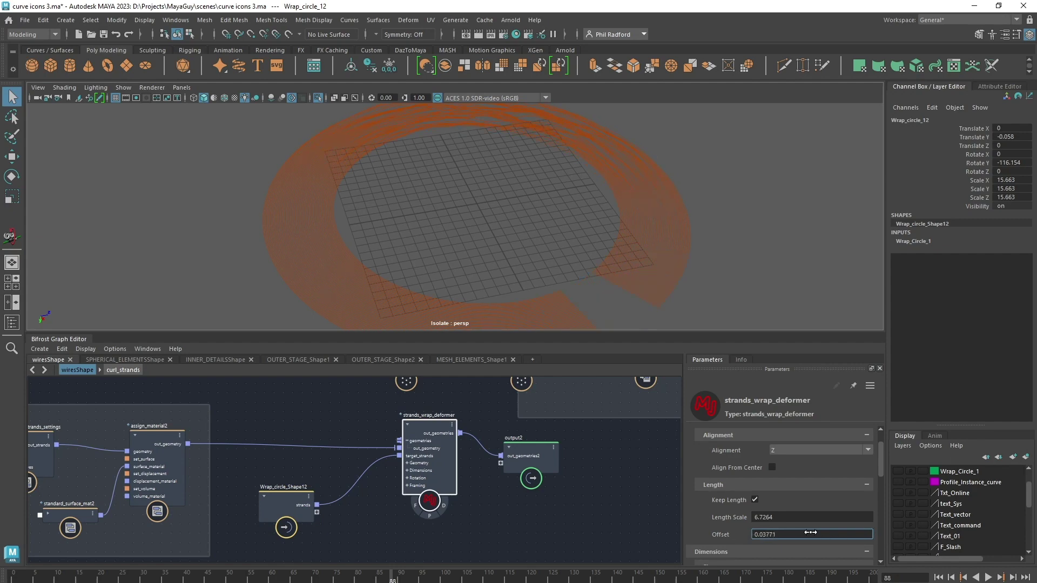
left_click(754, 500)
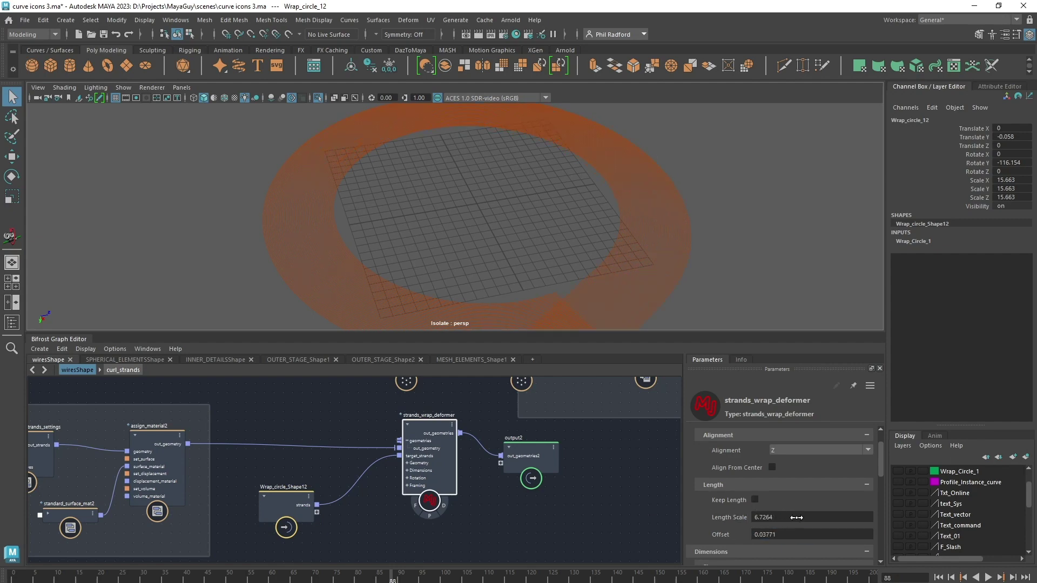
left_click_drag(797, 518, 134, 517)
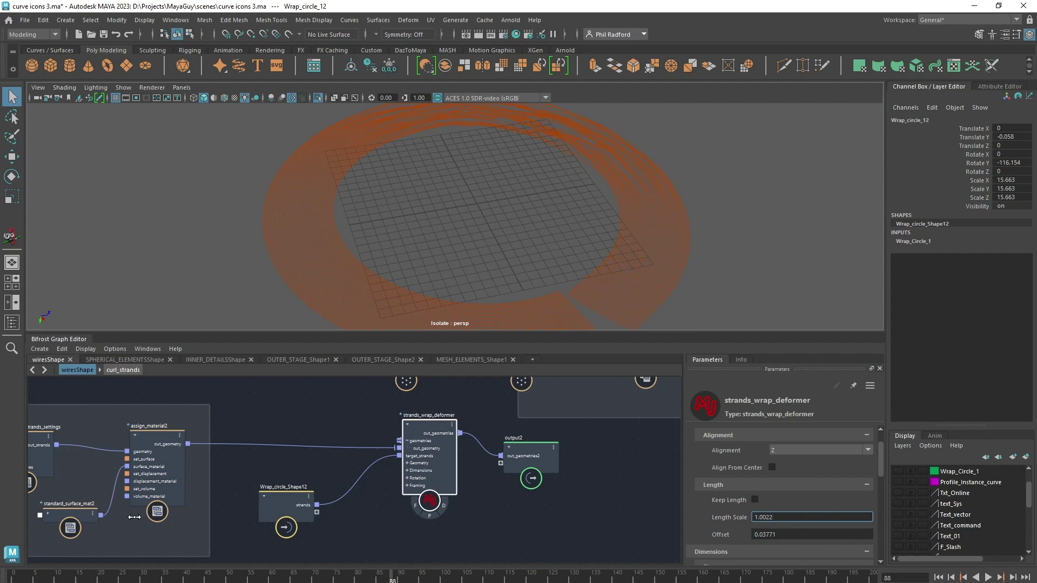
left_click(787, 534)
type("0")
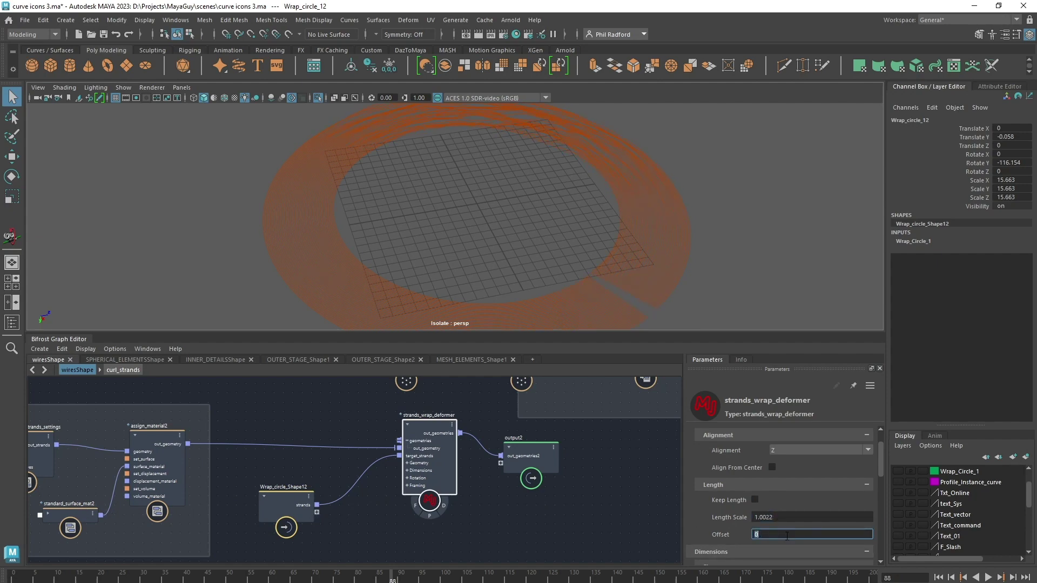
- Try Keep Length with Length Scale 7.0275, and settle on Keep Length off with Length Scale 1.0107
left_click(756, 500)
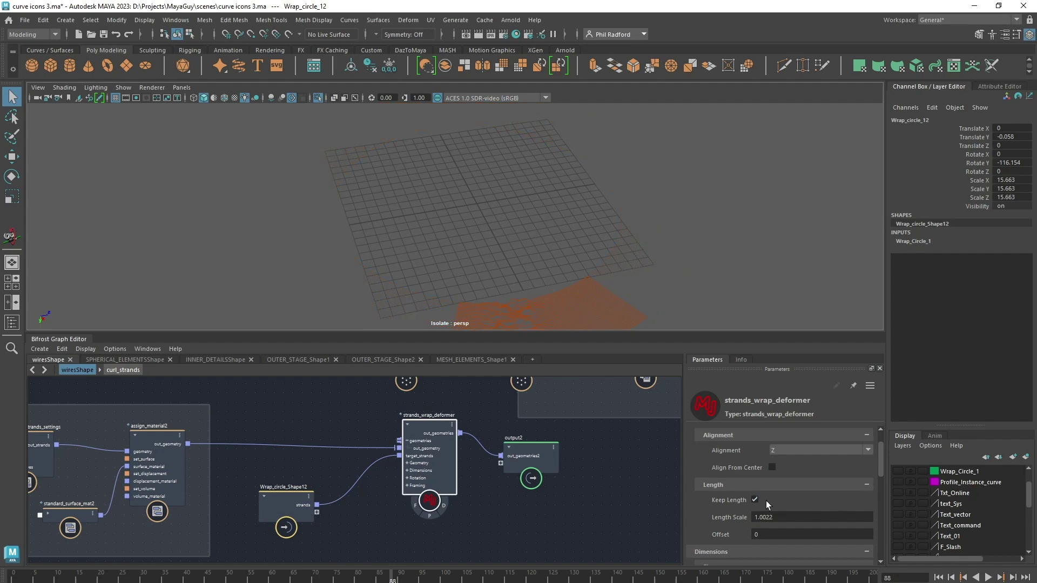
left_click_drag(782, 516, 999, 529)
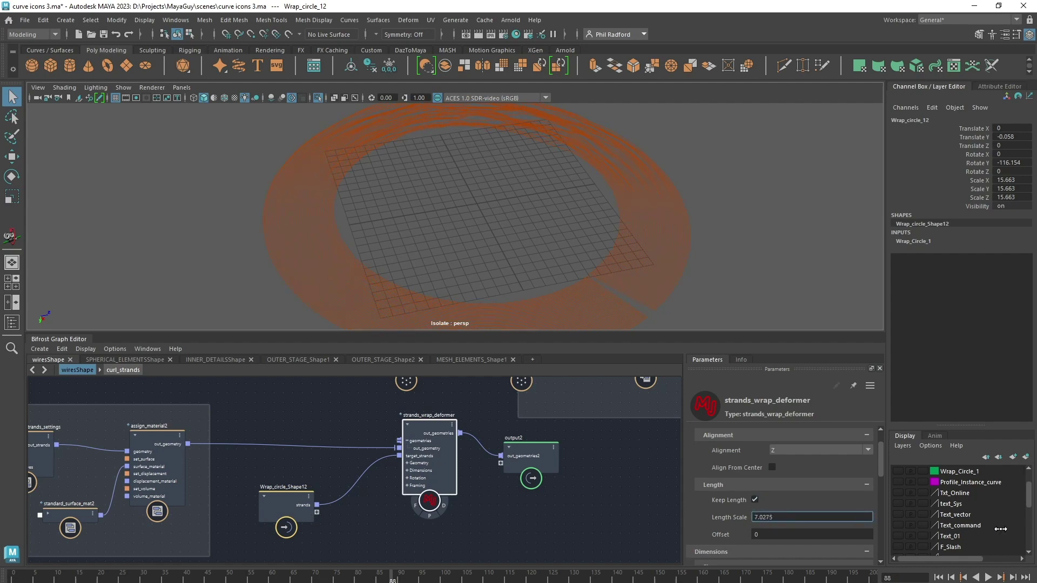
left_click(755, 500)
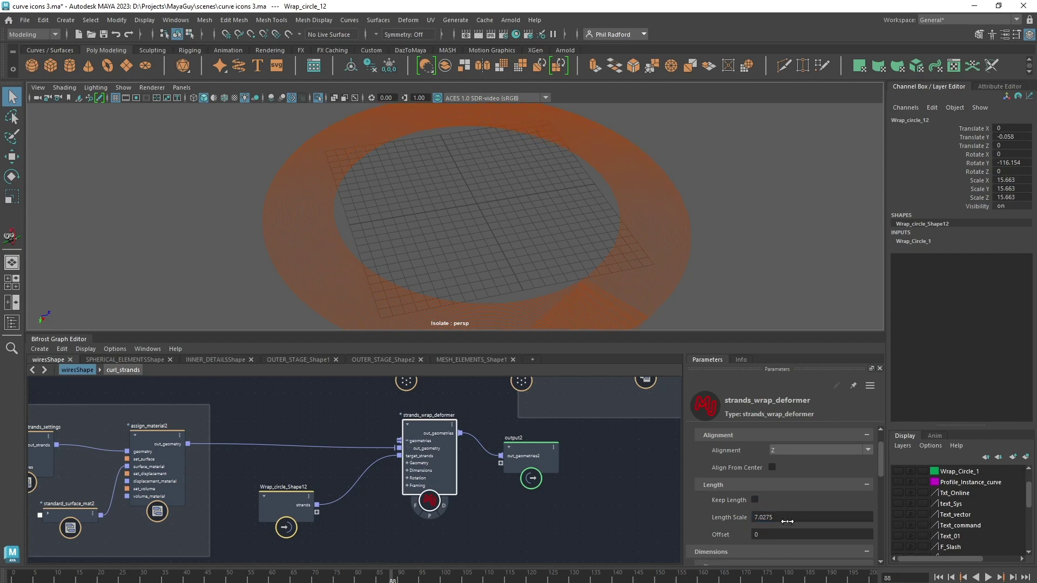
left_click_drag(790, 516, 548, 549)
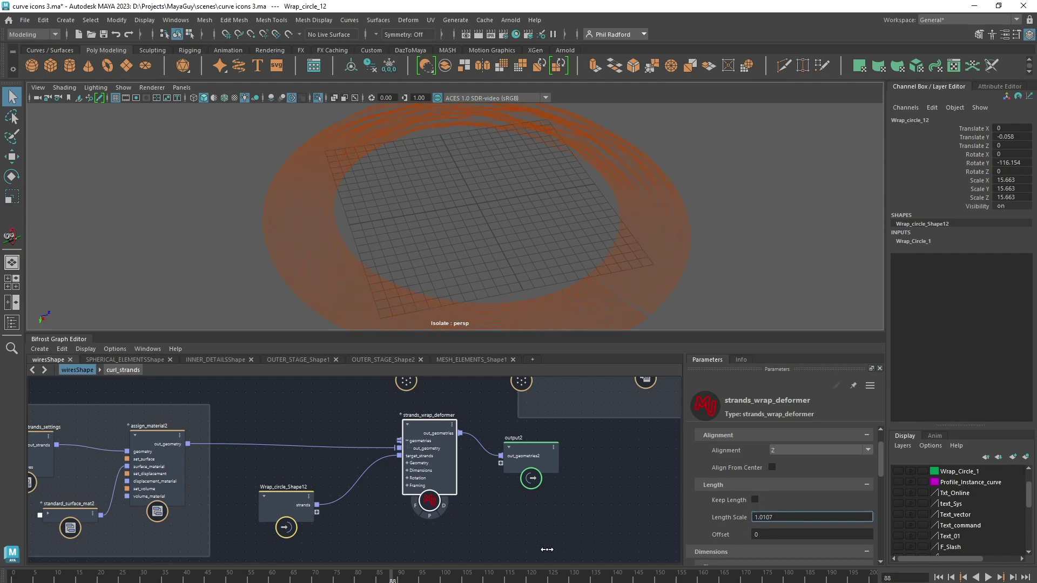
- Go back to an early frame and play the animation to check the wrapped strands from a lower angle
left_click_drag(486, 145, 529, 283, "alt")
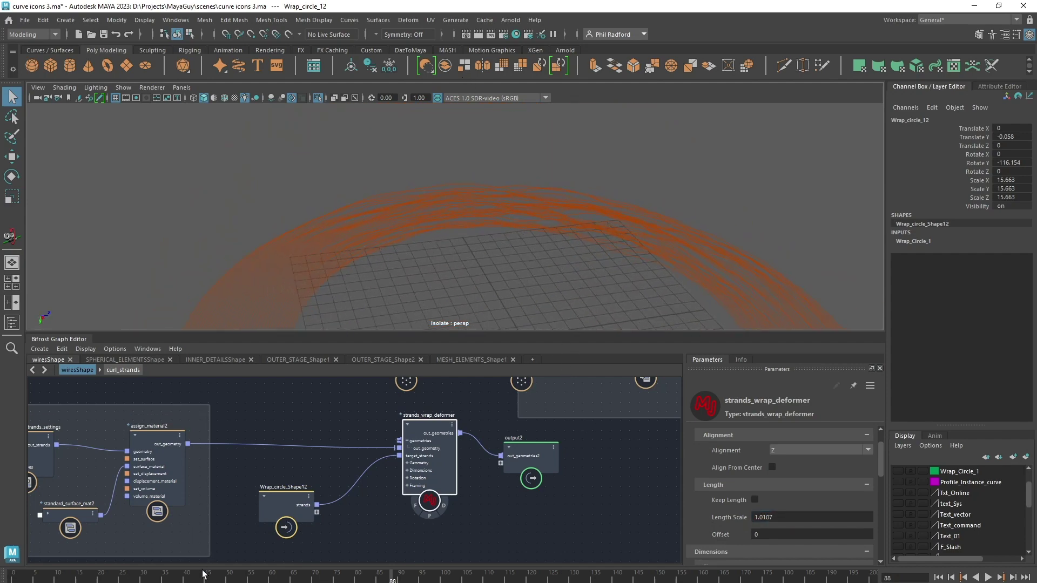
left_click(82, 580)
key("alt+v")
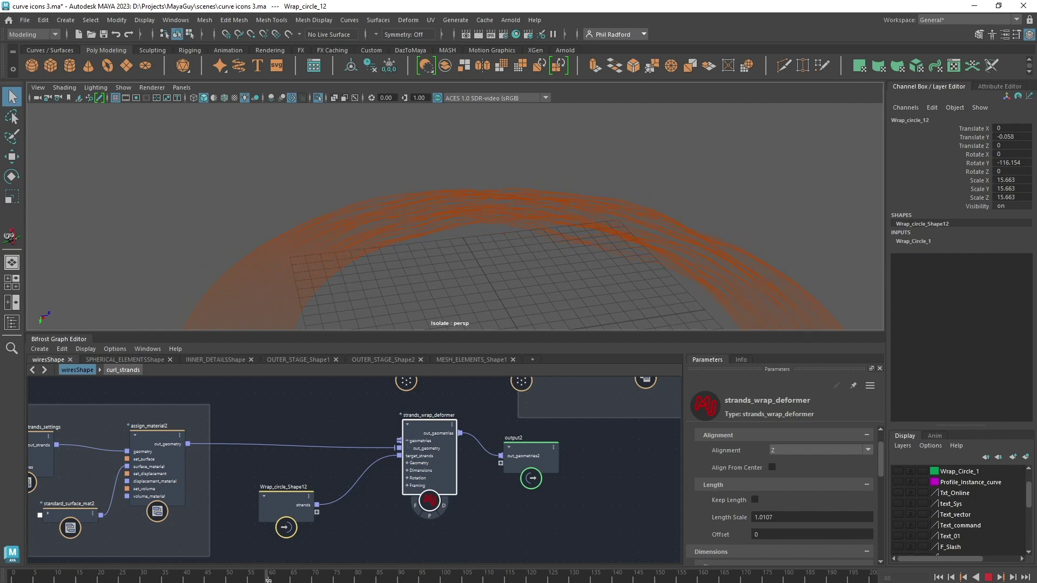
key("Escape")
- Undock the Bifrost Graph Editor into its own window and maximise it
left_click_drag(71, 338, 115, 65)
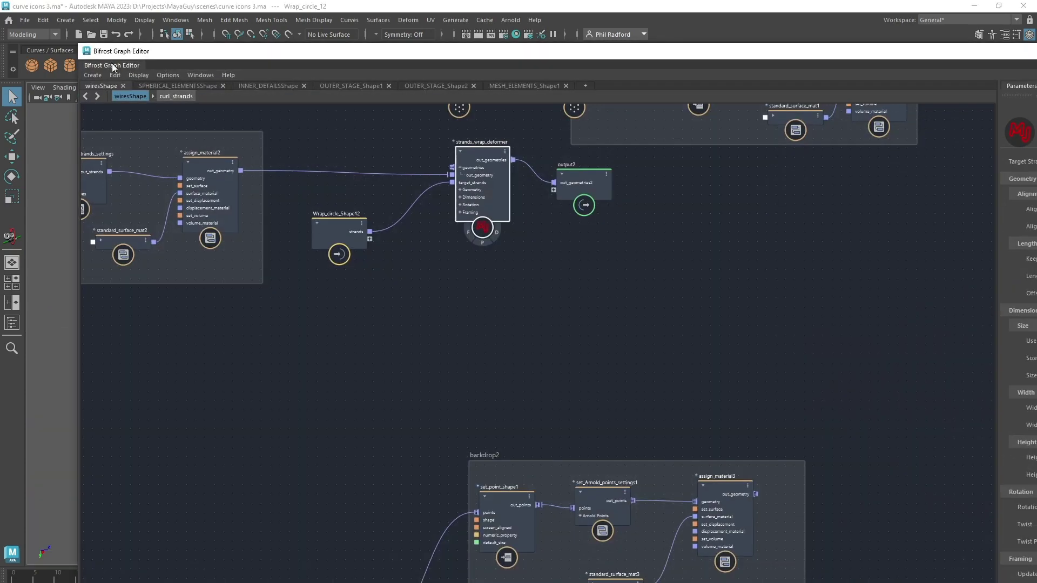
left_click_drag(835, 54, 751, 60)
left_click(997, 57)
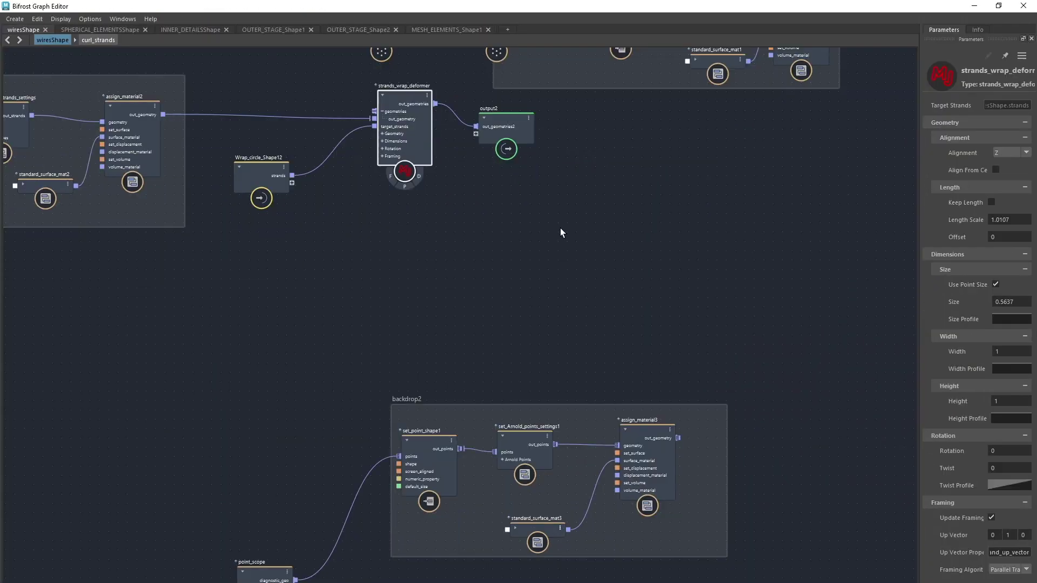
- Rename the backdrop around the strand shape and material nodes to rendering and move it closer to curl_strands
middle_click_drag(444, 285, 663, 365, "alt")
right_click_drag(664, 365, 530, 364, "alt")
scroll(531, 364, "up", 4)
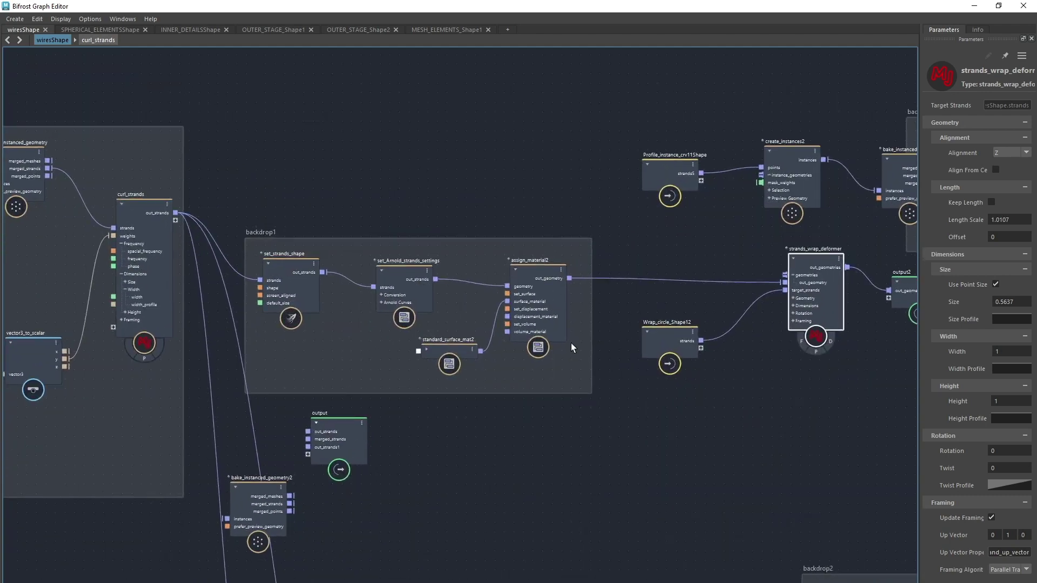
left_click(302, 226)
left_click_drag(301, 226, 284, 205)
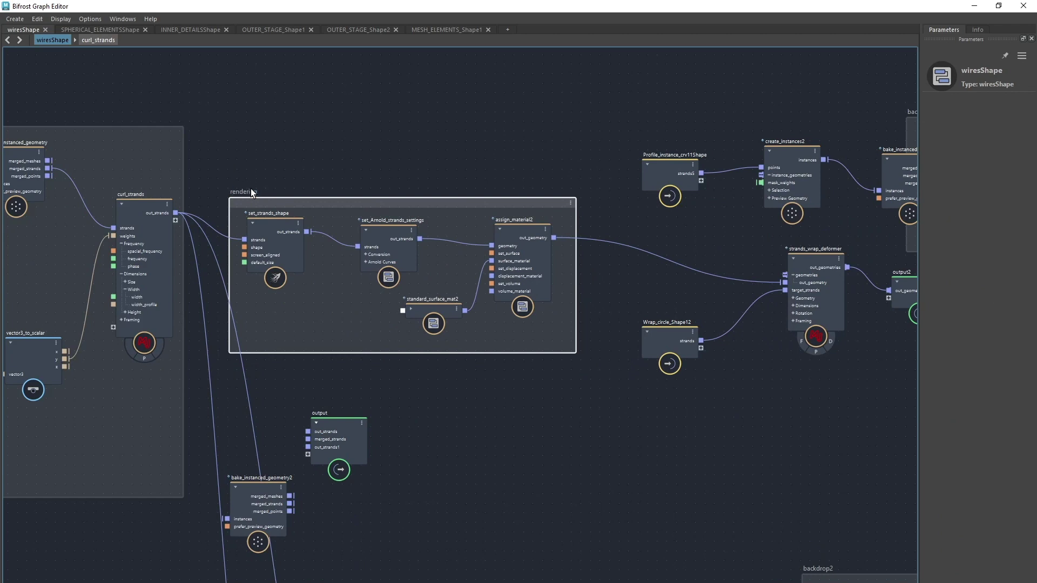
- Rearrange the Wrap_circle_Shape12, strands_wrap_deformer and output2 nodes beside the rendering backdrop
middle_click_drag(647, 364, 359, 375)
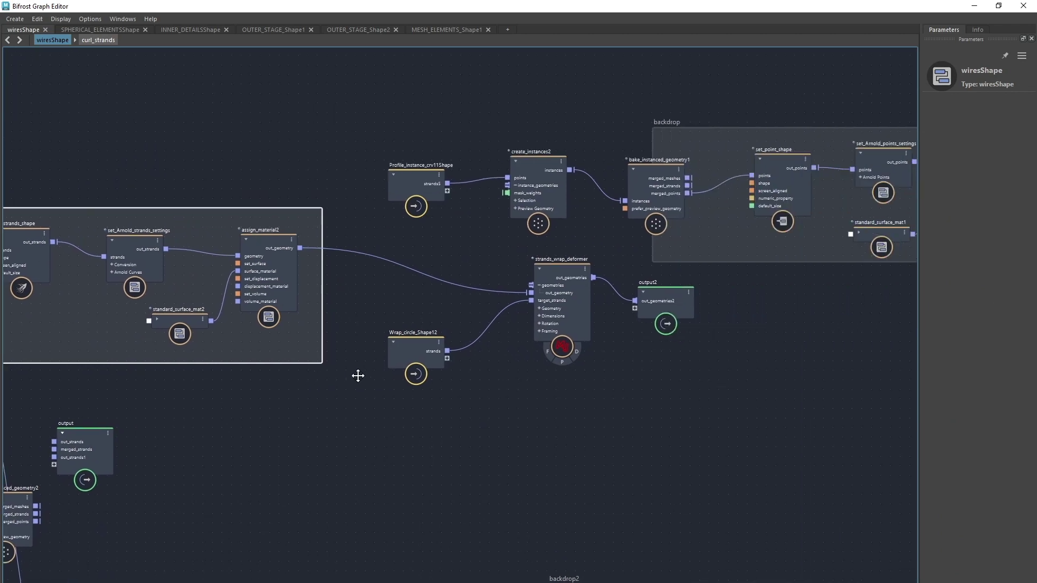
left_click(498, 304)
left_click_drag(403, 346, 339, 389)
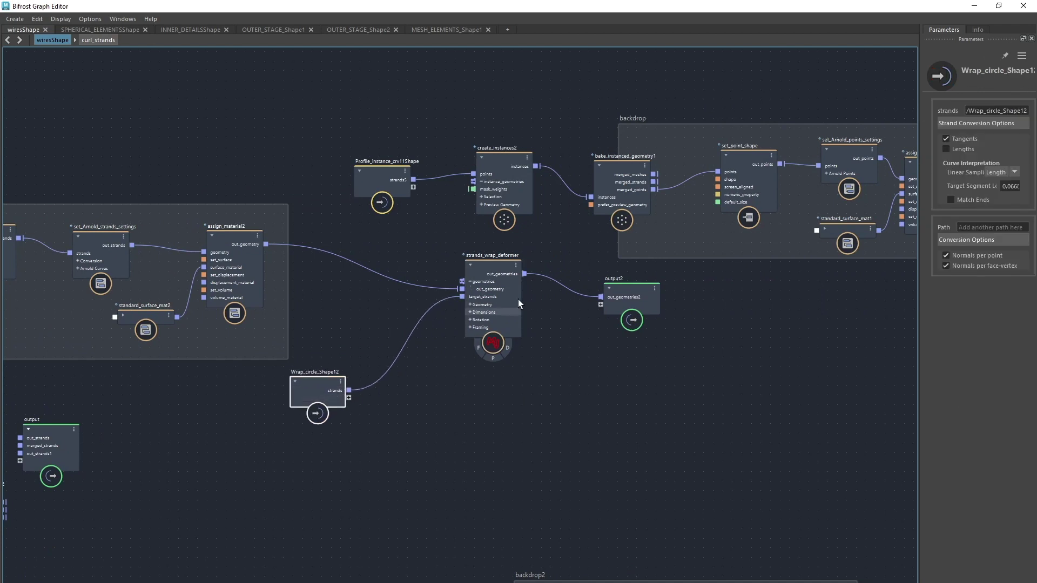
left_click_drag(518, 301, 471, 299)
left_click_drag(643, 298, 579, 315)
- Move the backdrop holding set_point_shape and assign_material1 upwards, clear of the strand wrap nodes
middle_click_drag(750, 339, 551, 369)
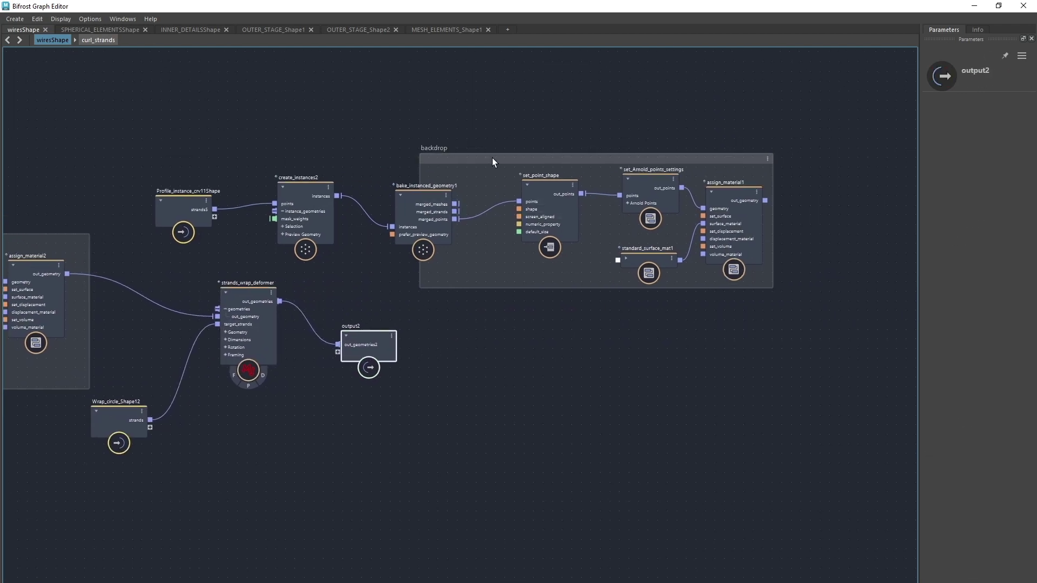
left_click_drag(492, 158, 482, 97)
middle_click_drag(521, 280, 575, 293)
middle_click_drag(341, 431, 365, 449)
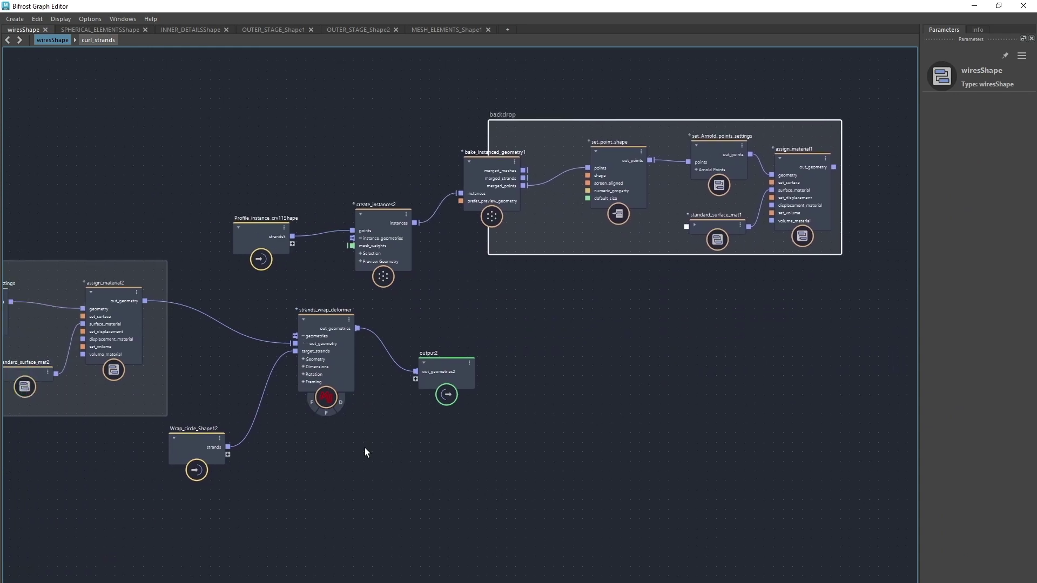
- Delete the unused output and bake_instanced_geometry2 nodes below the rendering backdrop
scroll(375, 451, "up", 2)
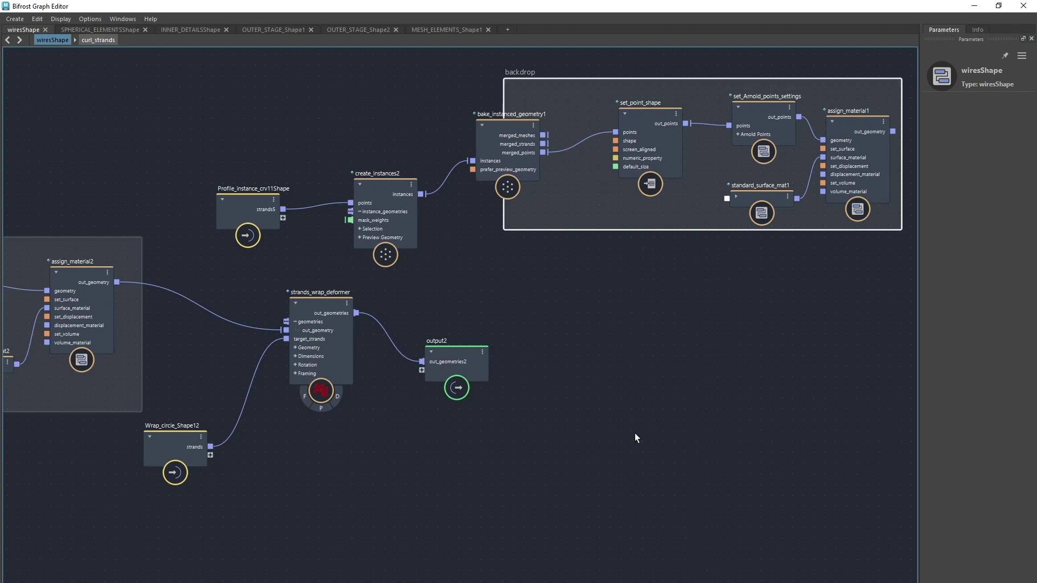
middle_click_drag(519, 455, 621, 216)
scroll(594, 233, "down", 3)
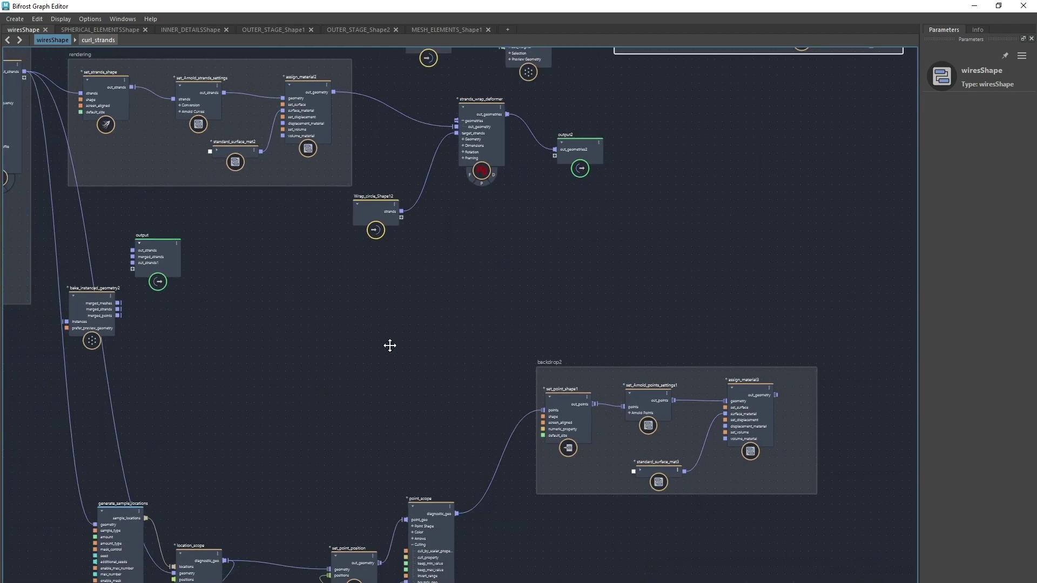
middle_click_drag(389, 346, 431, 302)
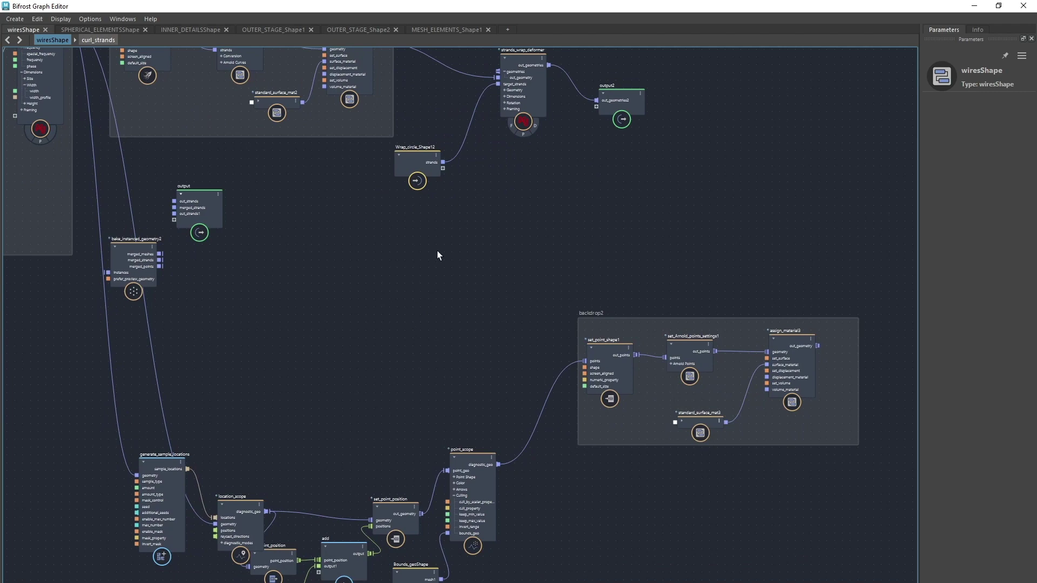
middle_click_drag(438, 254, 562, 318)
left_click_drag(254, 354, 334, 326)
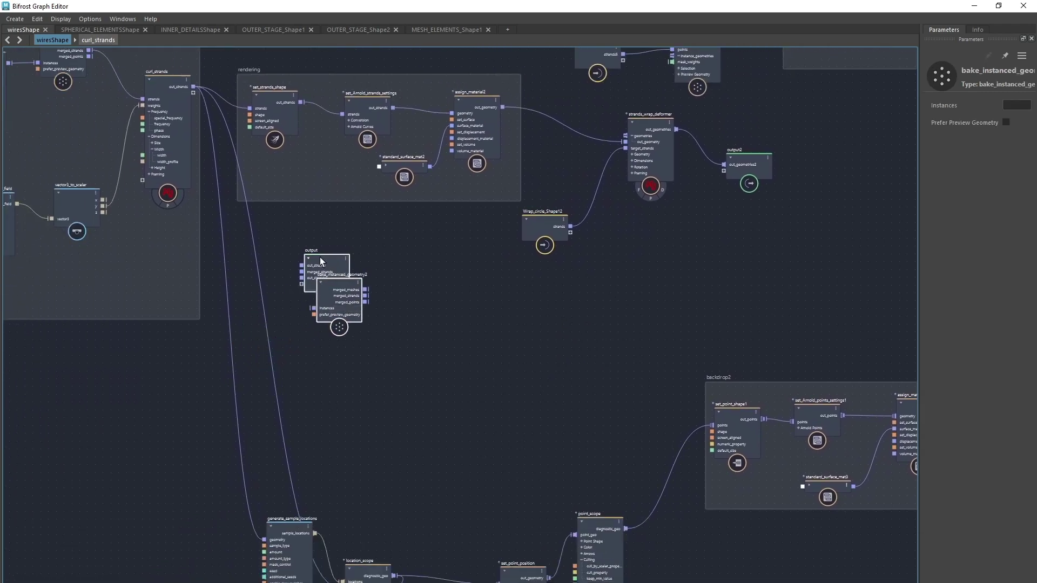
key("Delete")
- Move the generate_sample_locations node up to just below the rendering backdrop
middle_click_drag(423, 572, 417, 474)
left_click_drag(292, 438, 303, 218)
middle_click_drag(384, 193, 397, 302)
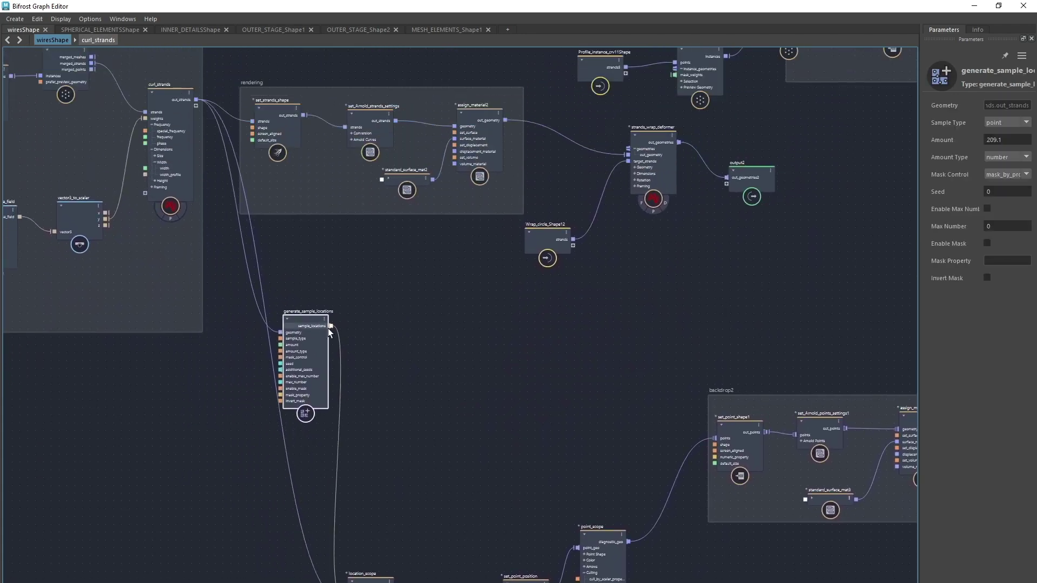
left_click_drag(305, 327, 321, 285)
- Rearrange the location_scope, get_point_position, value, add and set_point_position nodes below generate_sample_locations
middle_click_drag(425, 478, 393, 383)
scroll(366, 477, "up", 1)
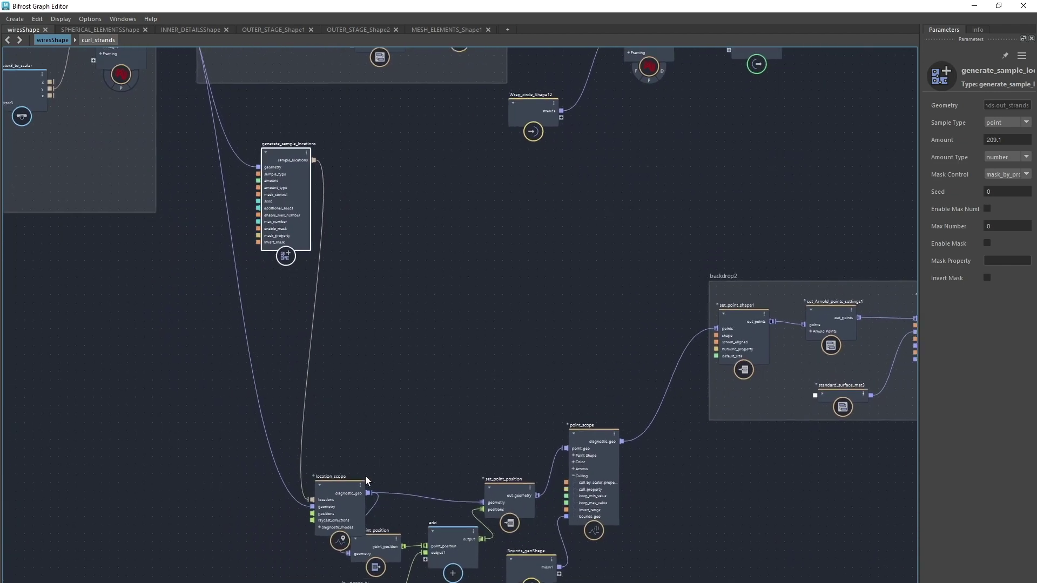
left_click_drag(342, 488, 366, 298)
left_click_drag(379, 540, 350, 464)
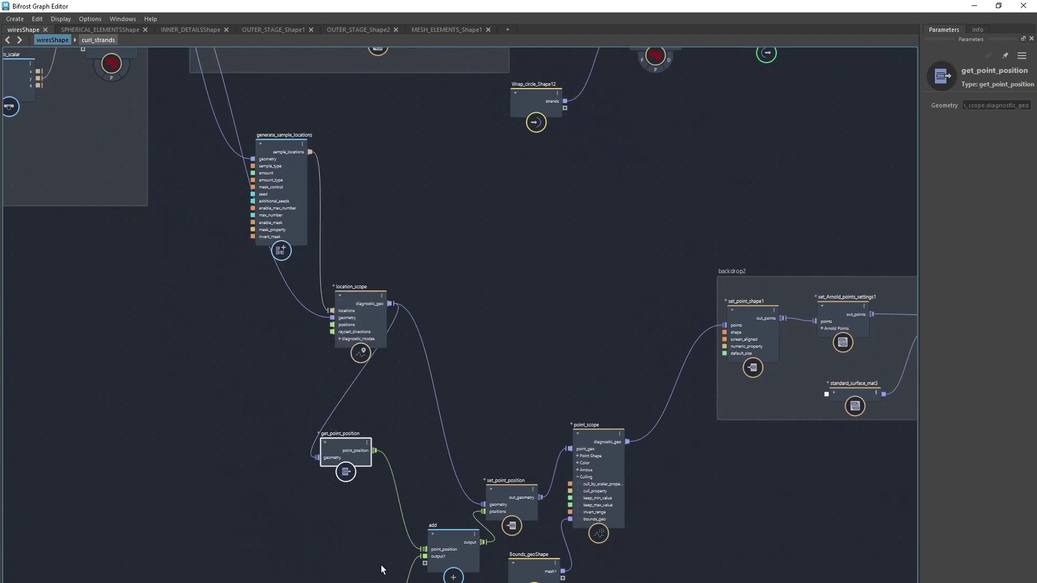
left_click_drag(369, 582, 324, 540)
left_click_drag(471, 549, 452, 535)
left_click_drag(492, 502, 472, 374)
left_click_drag(371, 312, 341, 345)
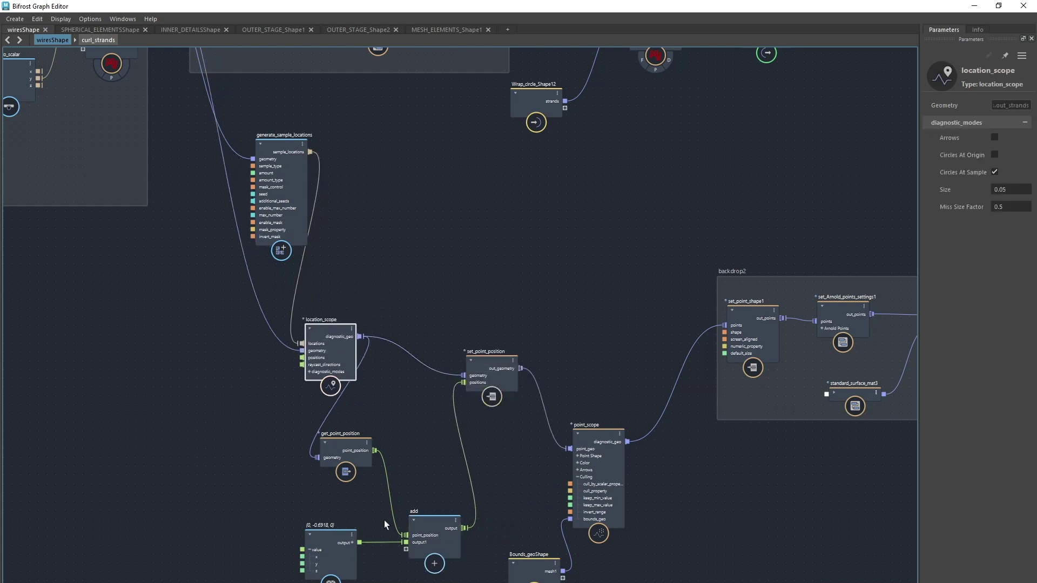
- Move the point_scope node up, level with set_point_position
middle_click_drag(494, 494, 465, 483)
left_click(322, 523)
left_click_drag(554, 465, 567, 384)
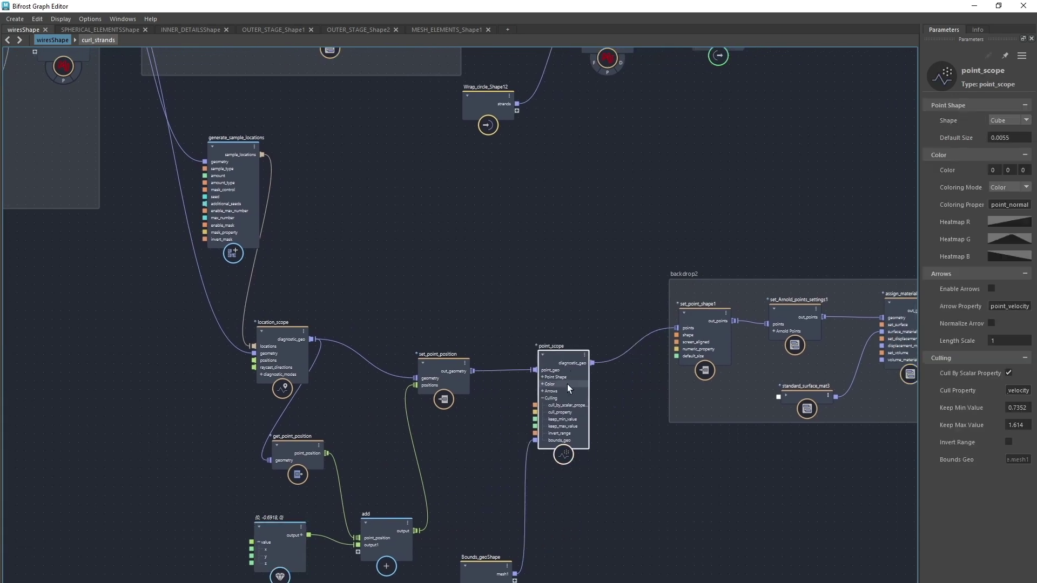
- Move strands_wrap_deformer and output2 above and beyond backdrop2, and connect assign_material3's out_geometry to the deformer's geometries input
middle_click_drag(741, 475, 545, 516)
scroll(727, 489, "down", 2)
left_click_drag(540, 136, 697, 130)
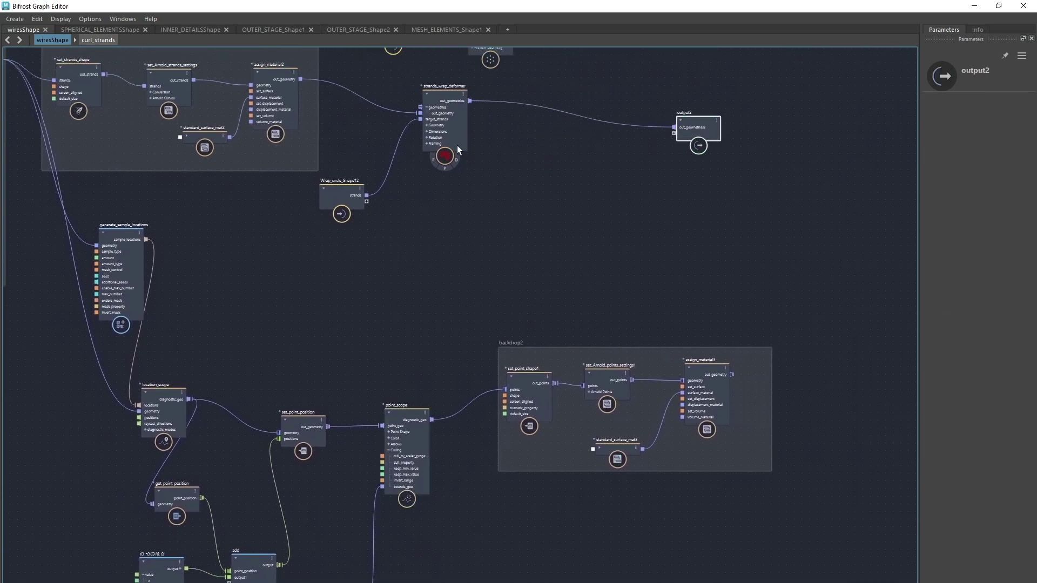
left_click_drag(457, 144, 766, 252)
left_click_drag(698, 126, 882, 183)
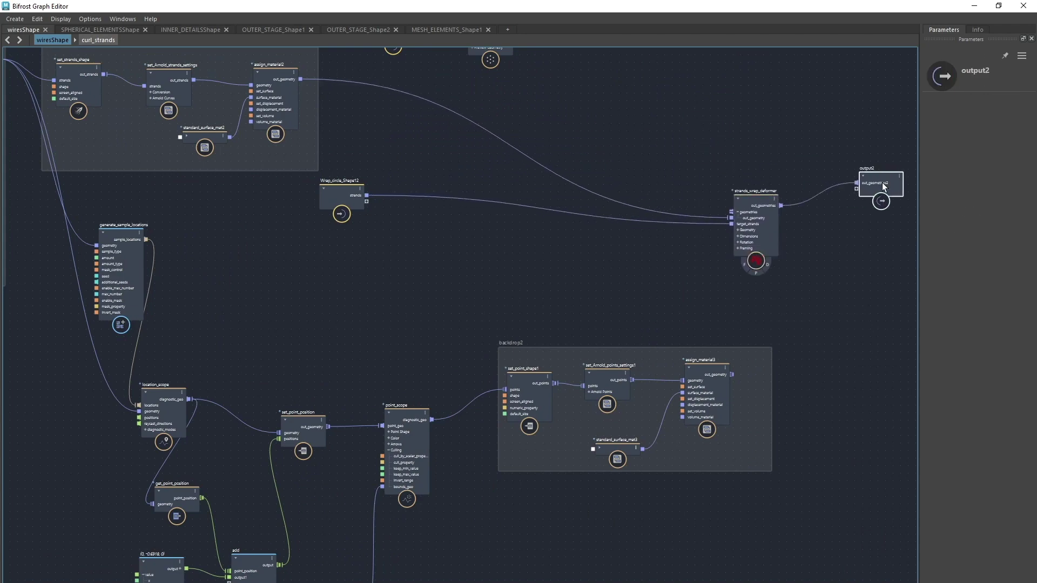
left_click_drag(732, 374, 735, 210)
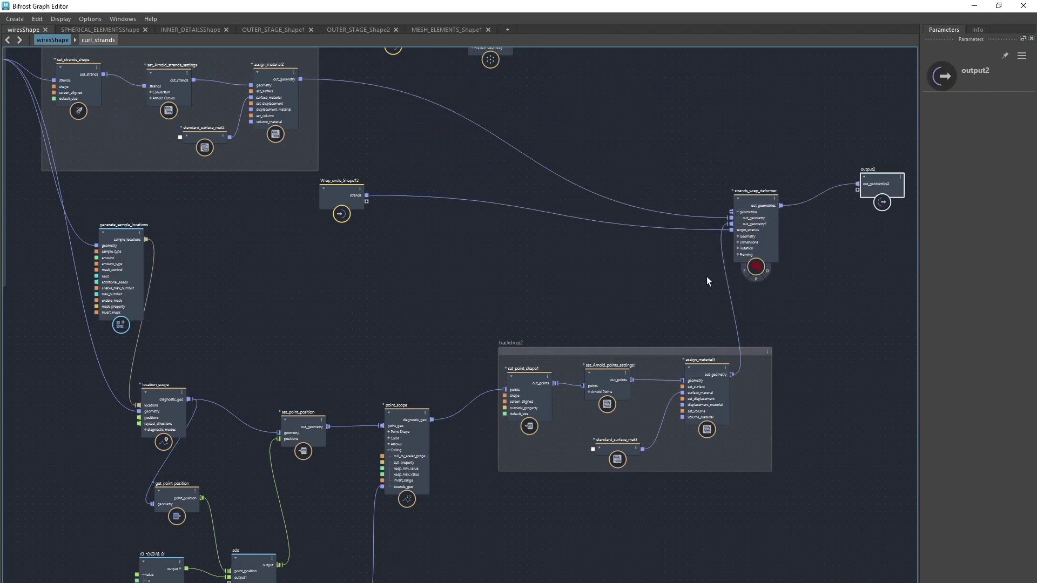
- Play the animation briefly in the viewport and examine how the circle points sit on the wrapped strands ring
double_click(757, 12)
left_click_drag(697, 149, 0, 516)
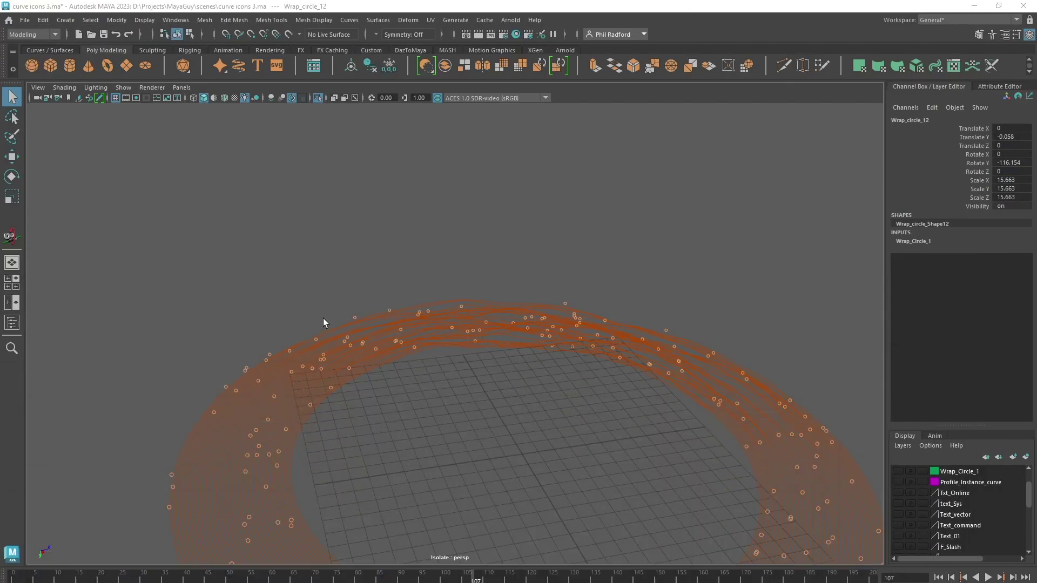
scroll(488, 349, "down", 2)
left_click_drag(488, 349, 477, 390, "alt")
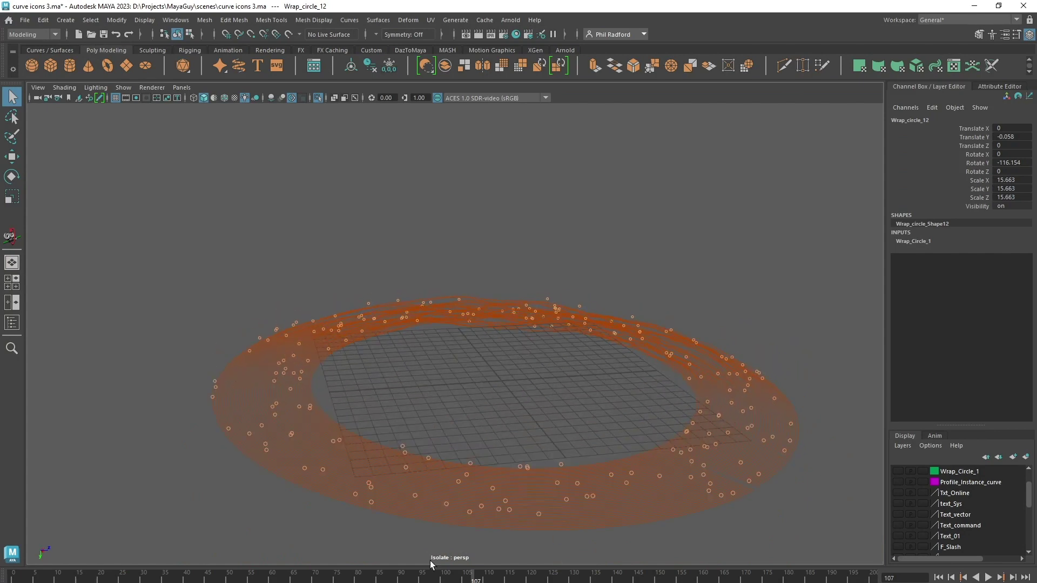
left_click_drag(475, 576, 481, 574)
key("alt+v")
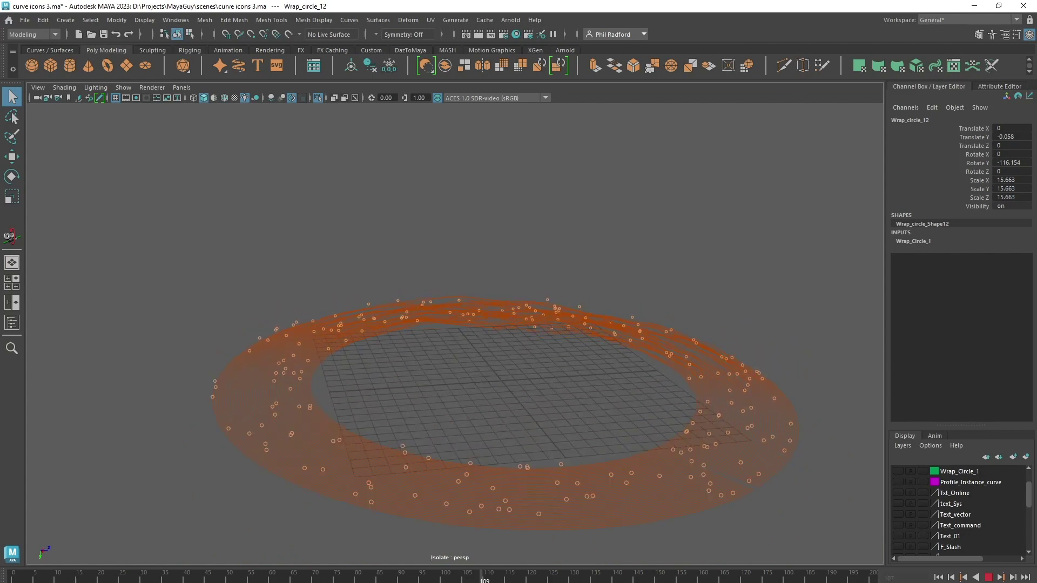
key("alt+v")
right_click_drag(454, 357, 719, 403, "alt")
left_click_drag(578, 393, 546, 390, "alt")
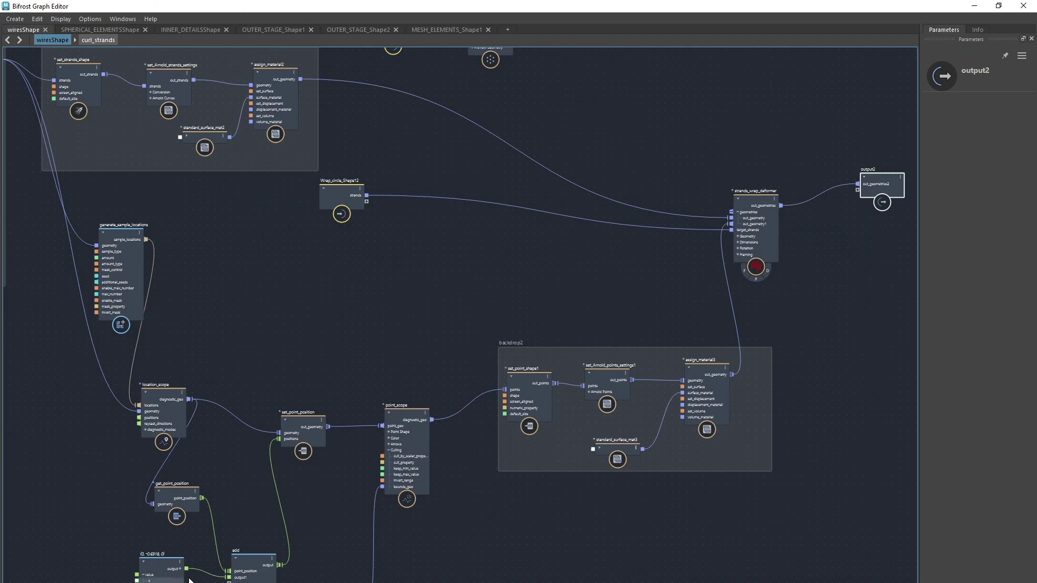
- Tidy the layout of the value, add, get_point_position, location_scope and generate_sample_locations nodes, grouping the position offset nodes more closely
left_click_drag(157, 571, 146, 566)
left_click_drag(239, 571, 230, 486)
left_click_drag(173, 411, 140, 411)
left_click_drag(128, 262, 89, 267)
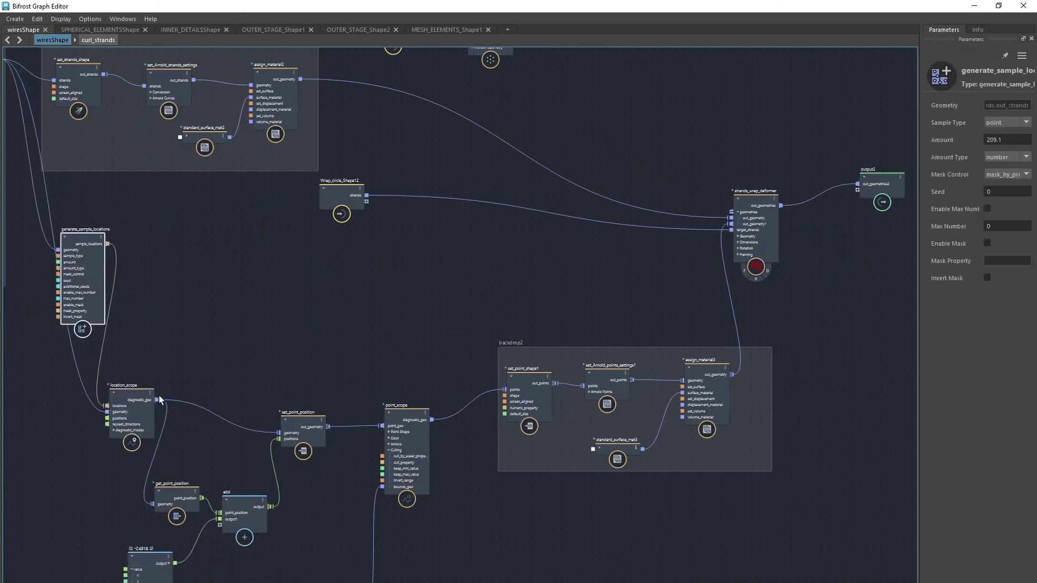
left_click_drag(169, 496, 180, 460)
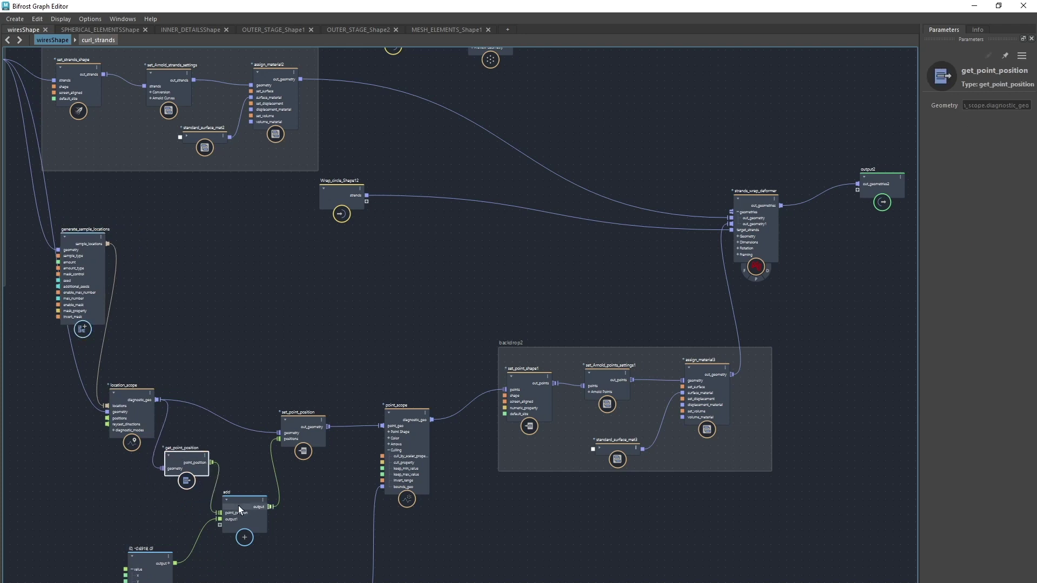
left_click_drag(238, 506, 242, 498)
left_click_drag(154, 574, 160, 555)
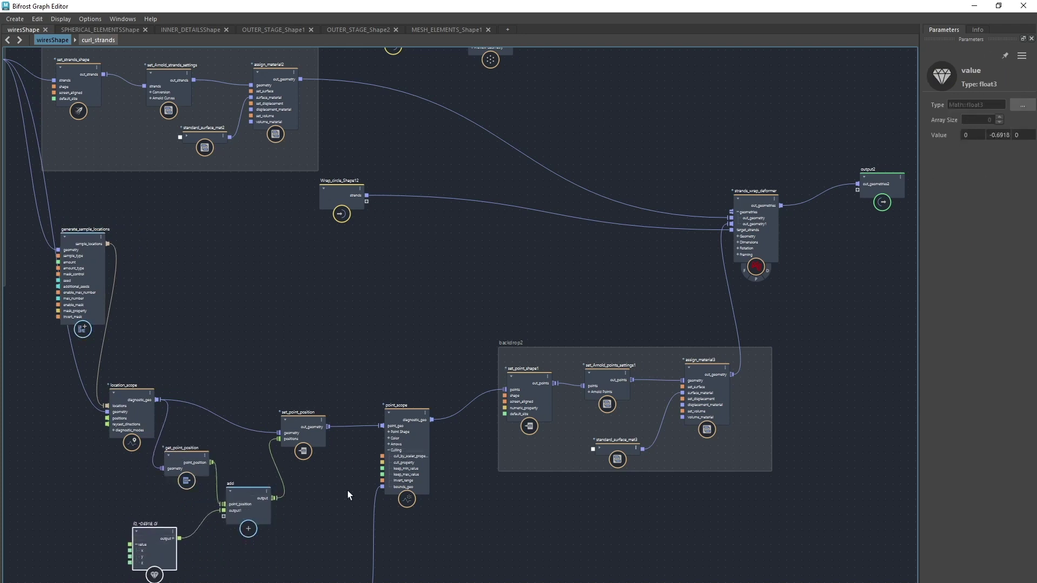
left_click_drag(149, 545, 163, 539)
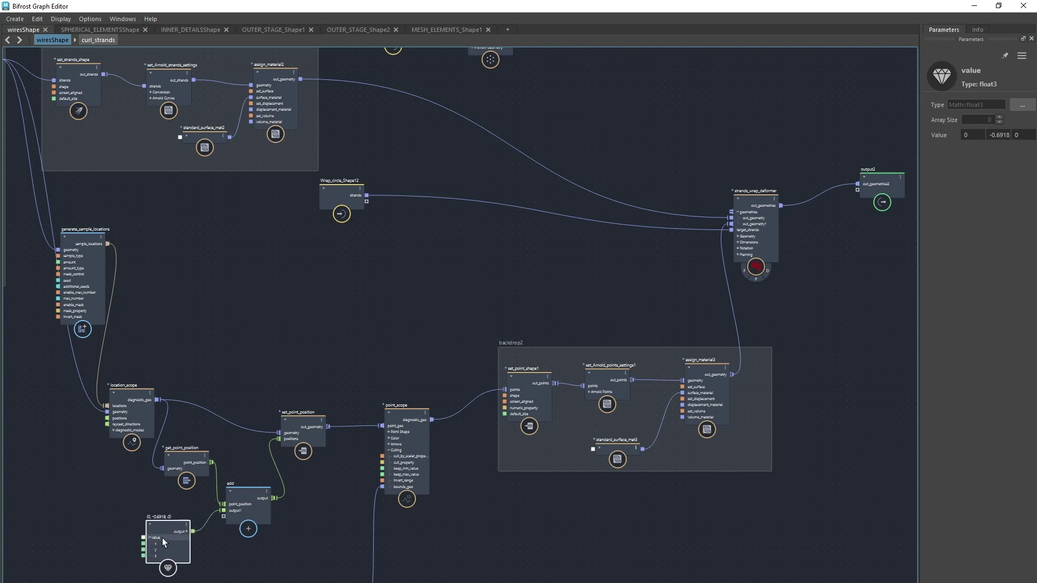
- Undo the last change and check the circle points' height against the wrapped strands in the viewport
left_click_drag(715, 7, 0, 108)
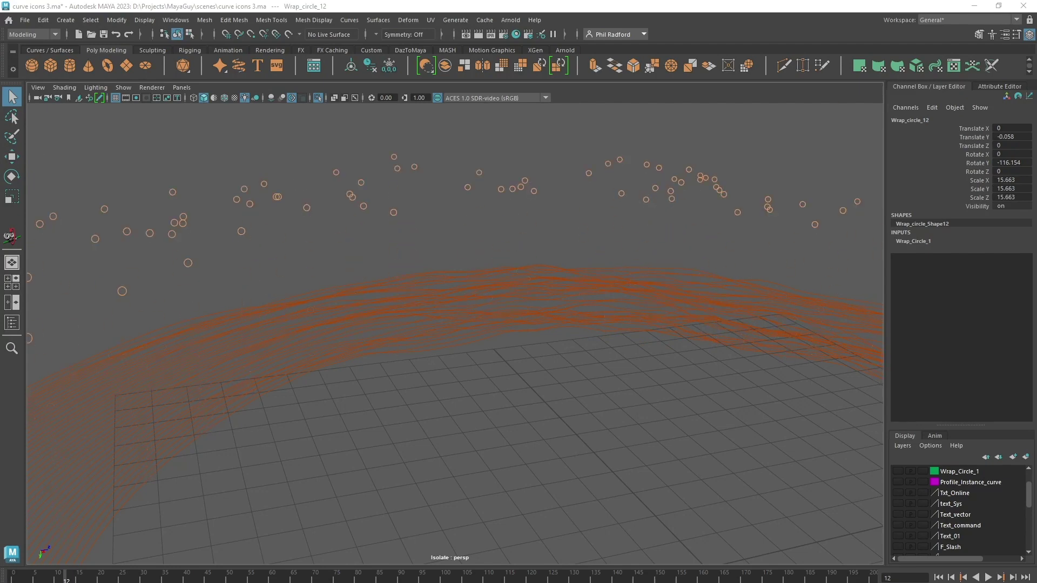
left_click_drag(494, 298, 467, 301, "alt")
right_click_drag(468, 300, 413, 359, "alt")
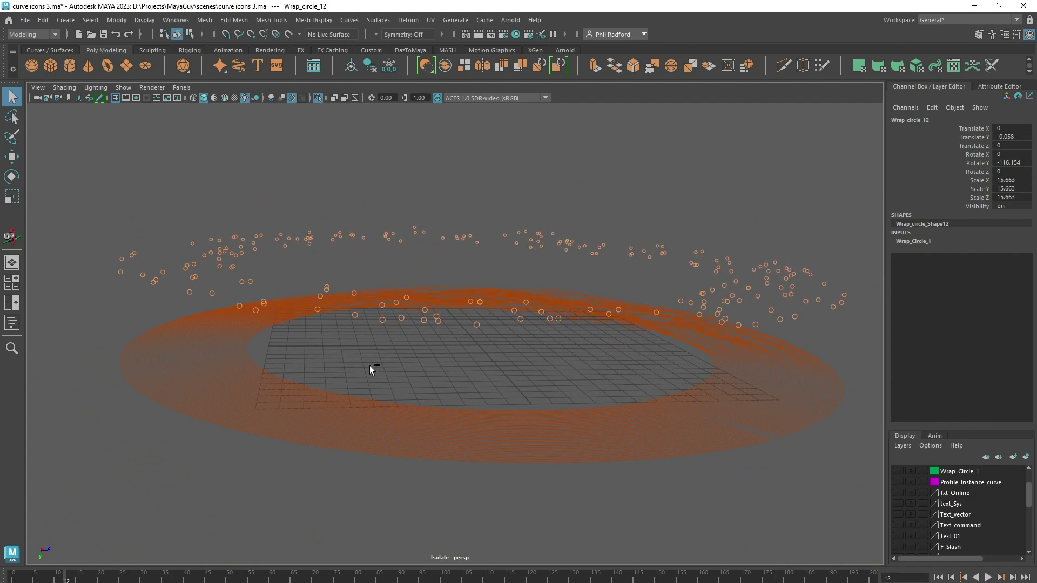
key("ctrl+z")
left_click_drag(529, 327, 477, 407, "alt")
middle_click_drag(477, 408, 462, 400, "alt")
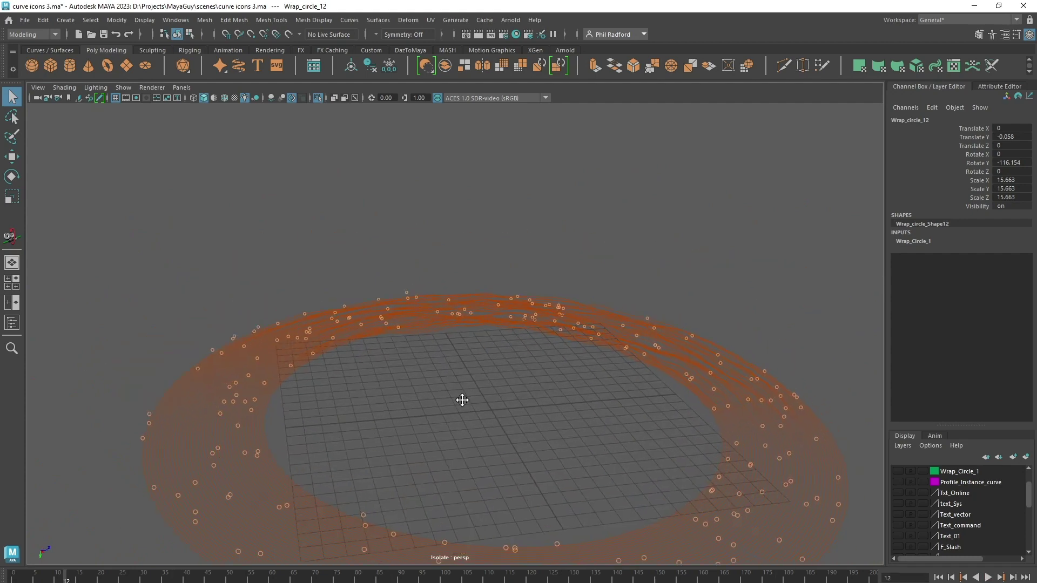
scroll(449, 395, "up", 2)
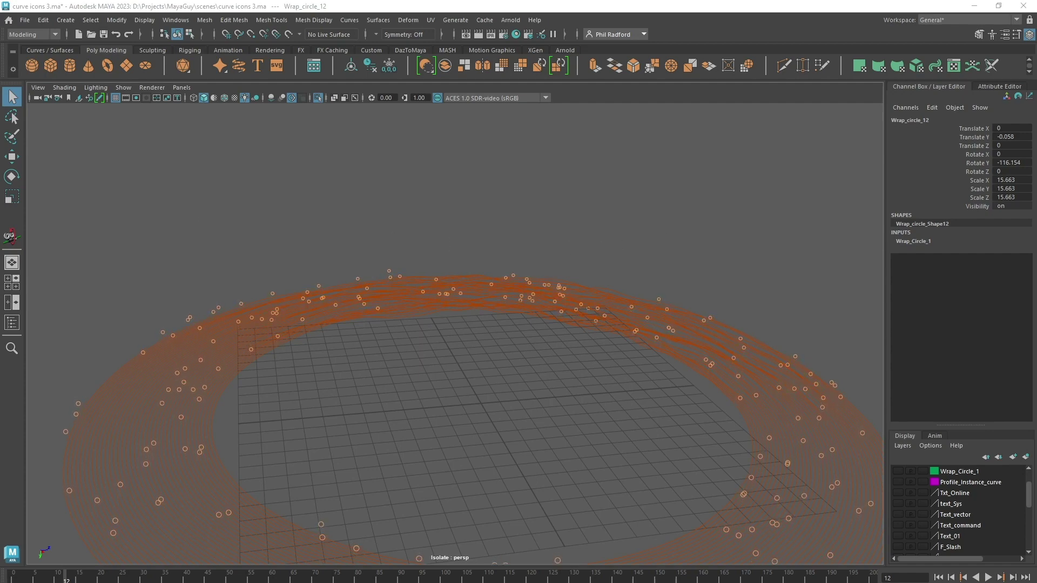
- Move the Wrap_circle_Shape12 node next to the target_strands input of strands_wrap_deformer
left_click_drag(0, 237, 779, 120)
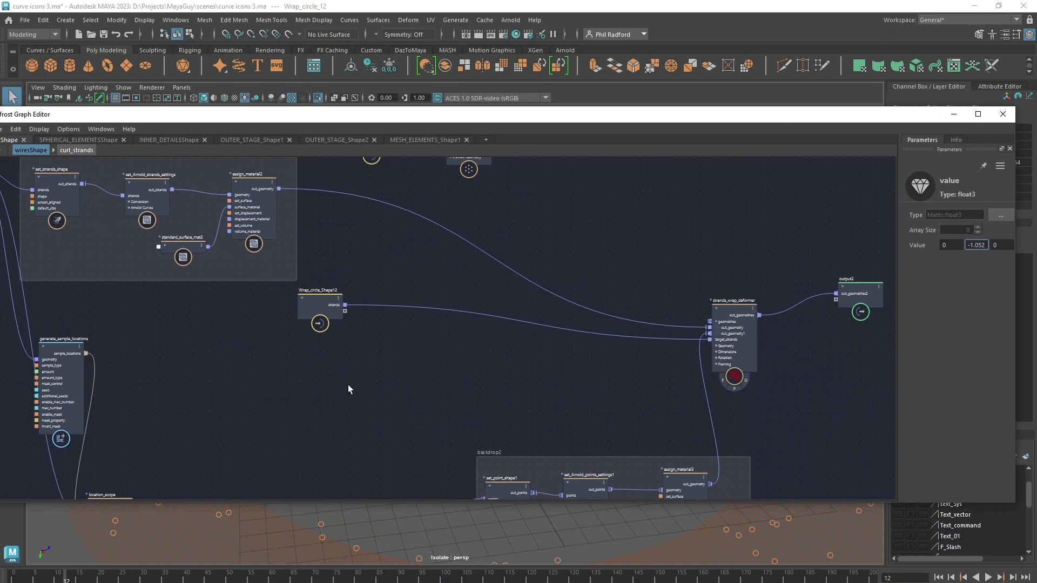
middle_click_drag(398, 382, 327, 350)
left_click(264, 268)
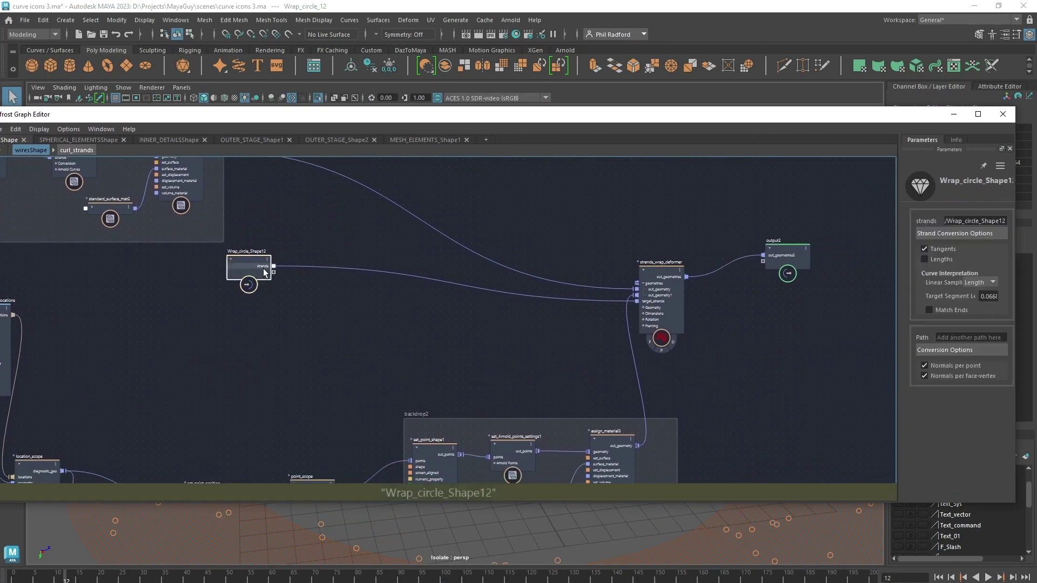
left_click_drag(263, 268, 550, 315)
middle_click_drag(348, 394, 393, 288)
- Select set_point_shape1 and examine the circle points around the wrapped ring in the viewport
left_click(463, 345)
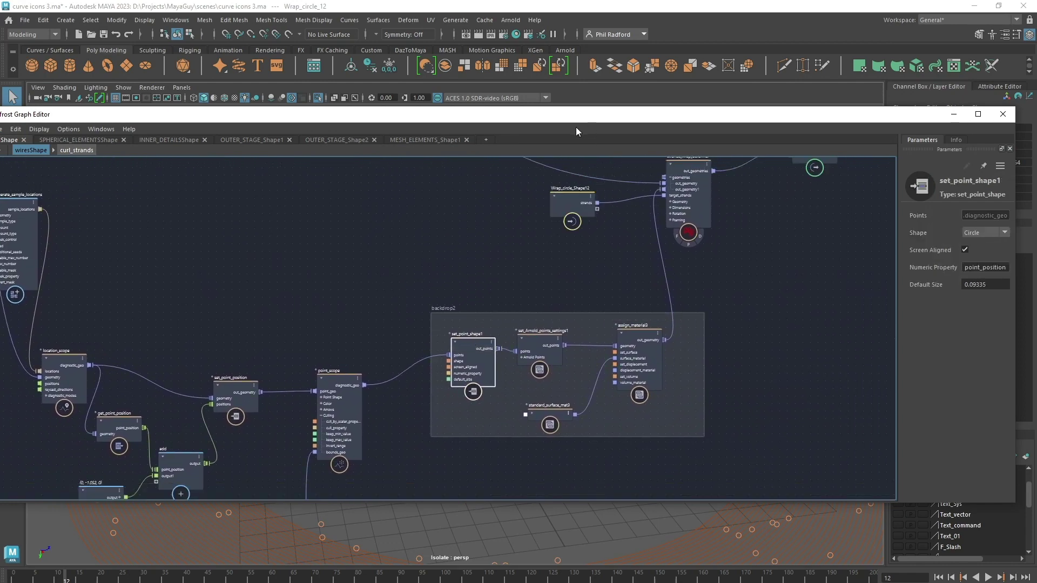
left_click_drag(576, 115, 397, 516)
right_click_drag(481, 324, 475, 357, "alt")
middle_click_drag(475, 357, 488, 314, "alt")
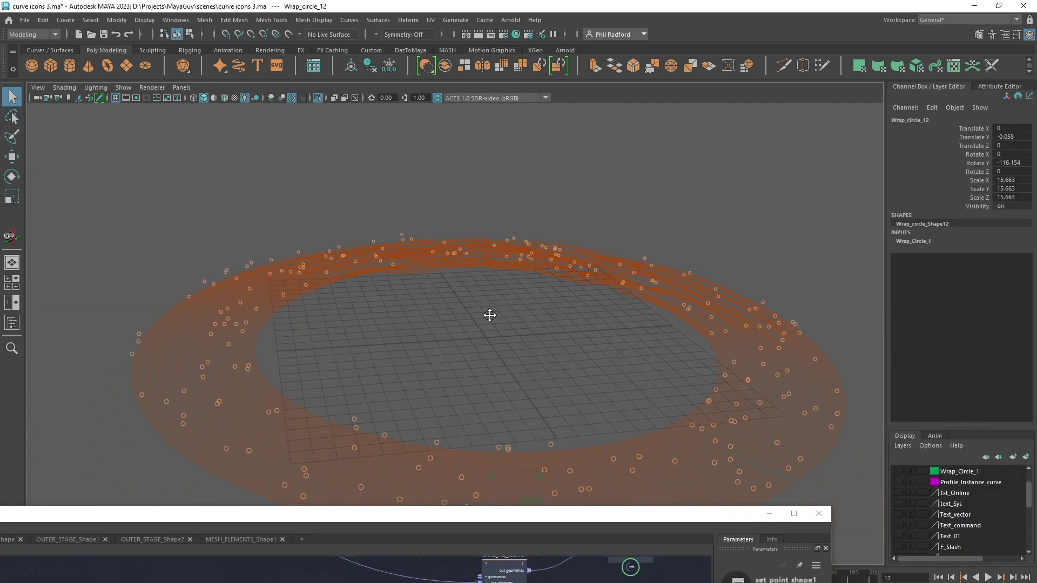
right_click_drag(488, 315, 454, 326, "alt")
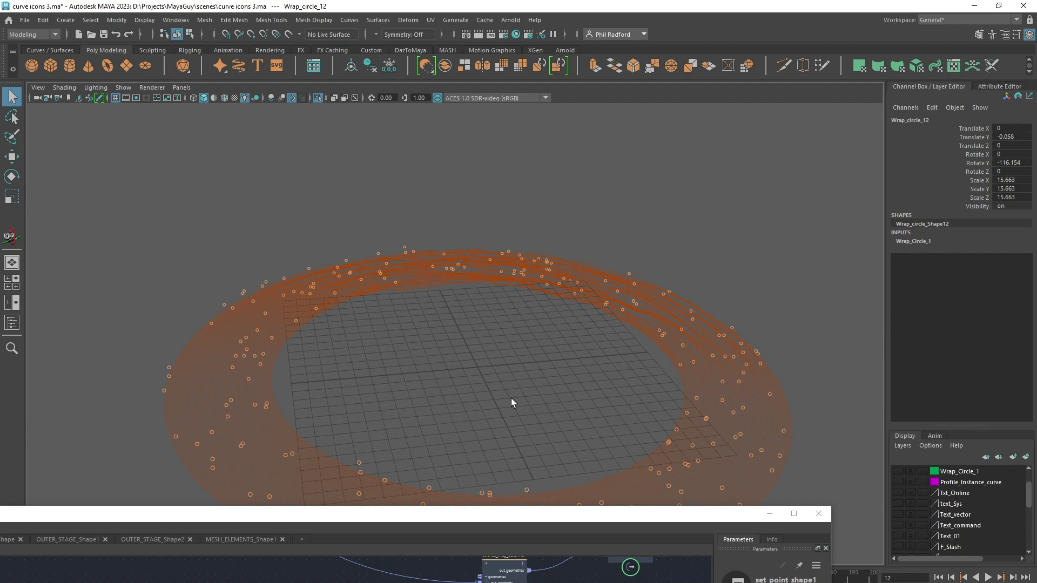
- Move the Profile_instance_crv11Shape node upwards, clear of the points input of create_instances2
left_click_drag(487, 520, 576, 137)
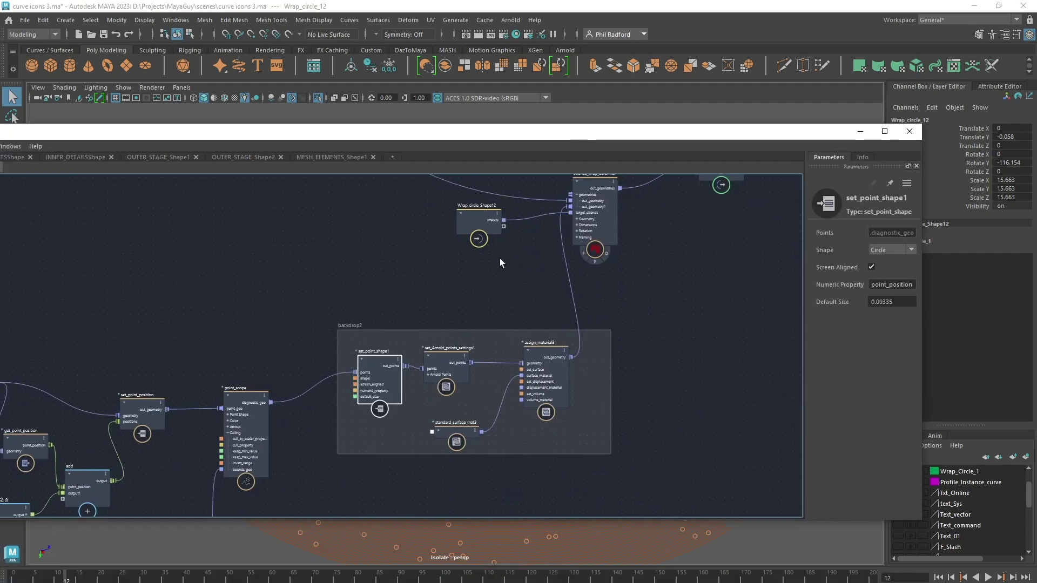
middle_click_drag(335, 277, 344, 431)
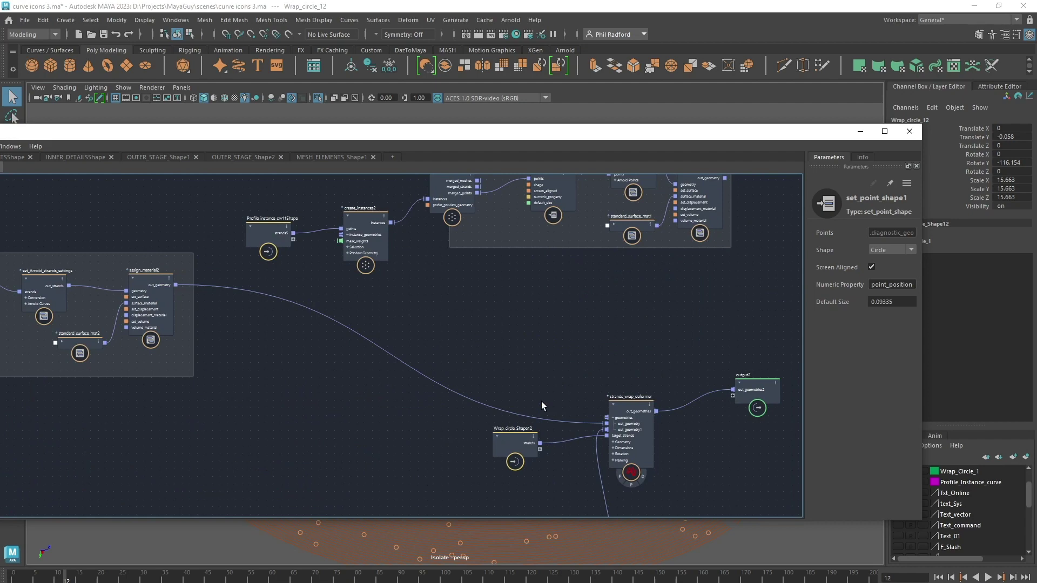
middle_click_drag(573, 314, 403, 373)
scroll(436, 392, "up", 2)
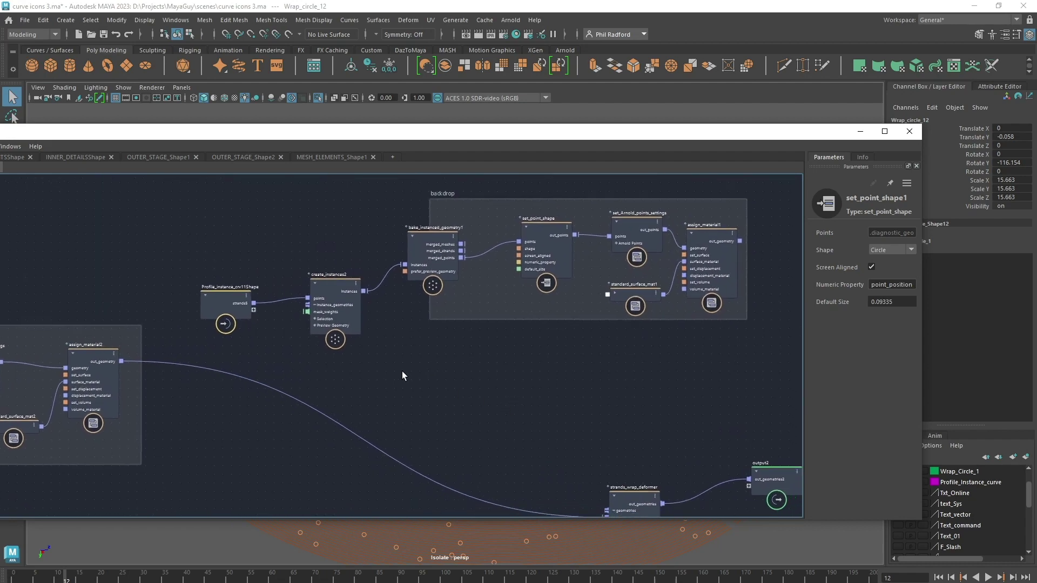
left_click_drag(220, 297, 215, 246)
- Move output2 closer to output1 and connect assign_material1's out_geometry to the geometries input of strands_wrap_deformer
middle_click_drag(598, 365, 414, 331)
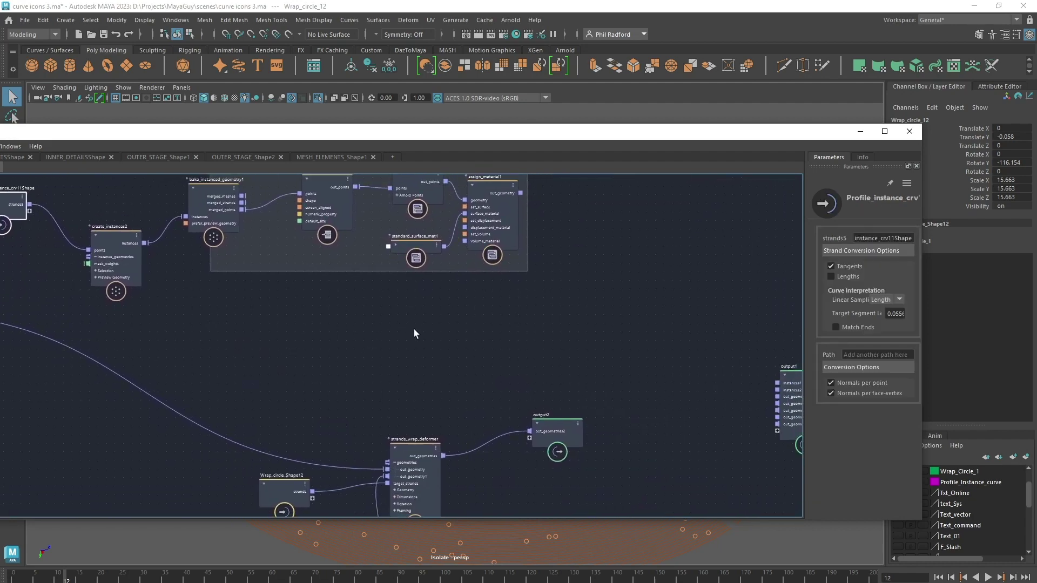
left_click_drag(561, 430, 688, 390)
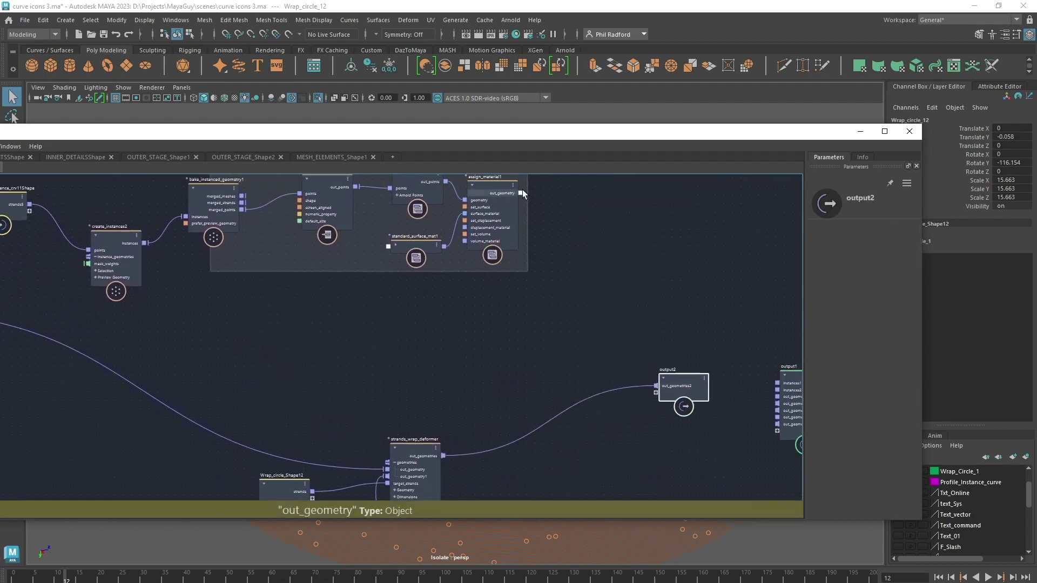
left_click_drag(522, 193, 397, 462)
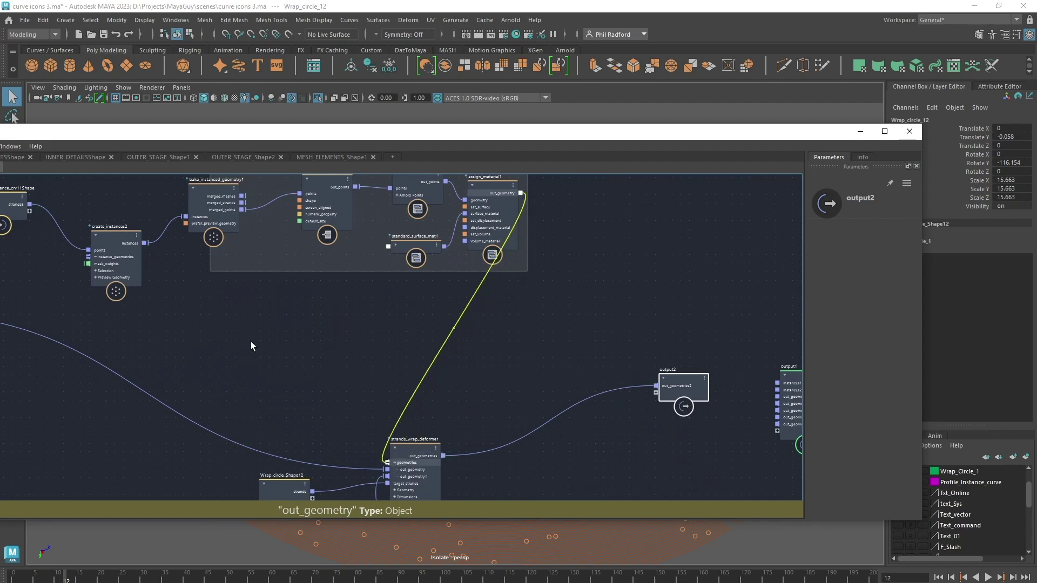
middle_click_drag(277, 374, 370, 409)
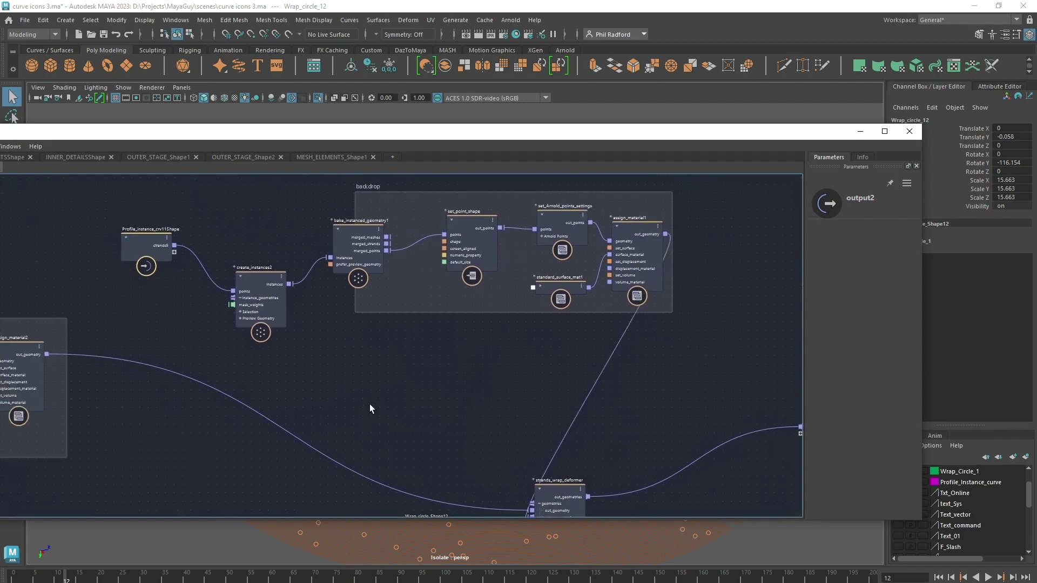
left_click(144, 249)
middle_click_drag(636, 377, 484, 278)
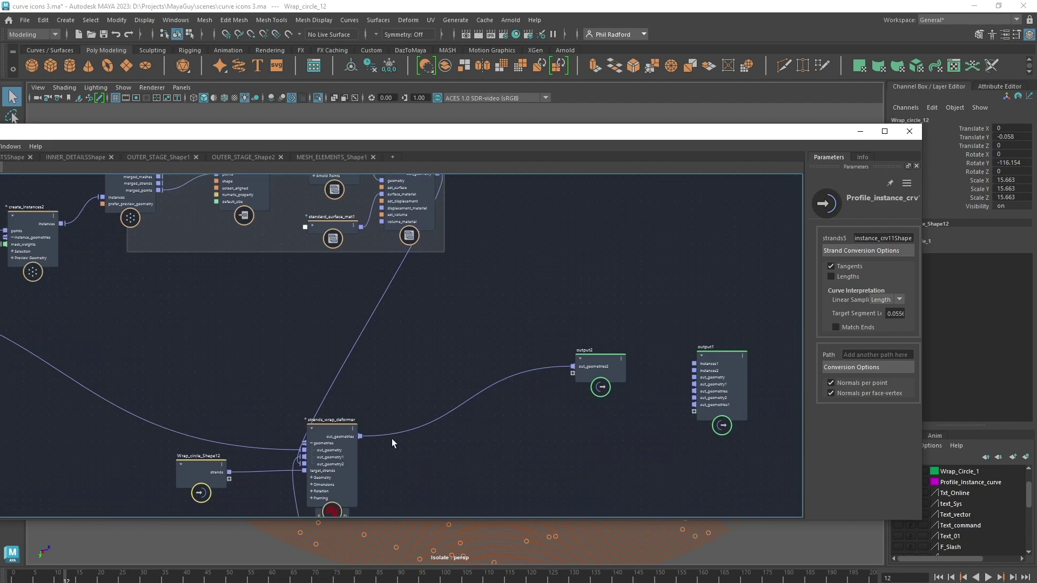
- Examine the profile lines instanced on the circle points around the wrapped ring up close in the viewport
left_click_drag(454, 134, 0, 232)
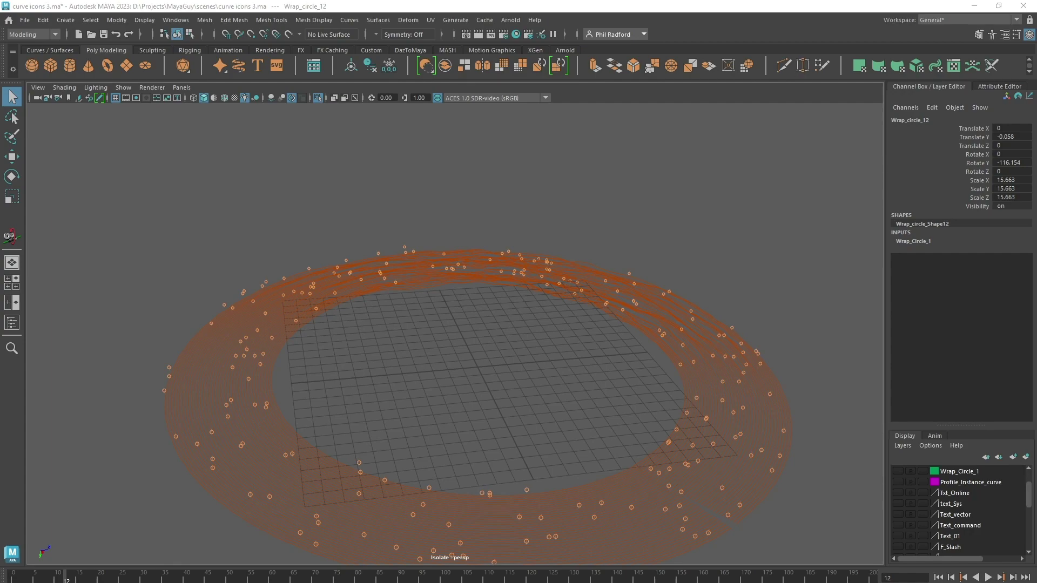
left_click_drag(401, 346, 372, 328, "alt")
right_click_drag(372, 329, 510, 400, "alt")
middle_click_drag(510, 400, 432, 332, "alt")
right_click_drag(432, 332, 505, 270, "alt")
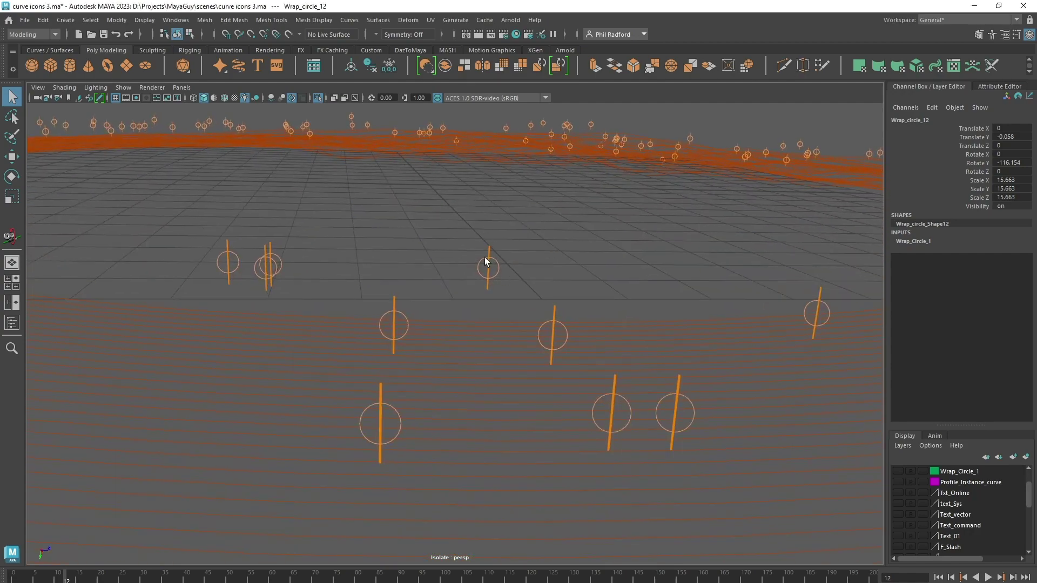
- Scrub the timeline to frame 105 and examine how the instanced lines and circles sit along the strands
left_click_drag(95, 579, 465, 577)
left_click_drag(530, 349, 462, 240, "alt")
middle_click_drag(462, 240, 454, 270, "alt")
right_click_drag(454, 270, 663, 294, "alt")
middle_click_drag(511, 238, 497, 371, "alt")
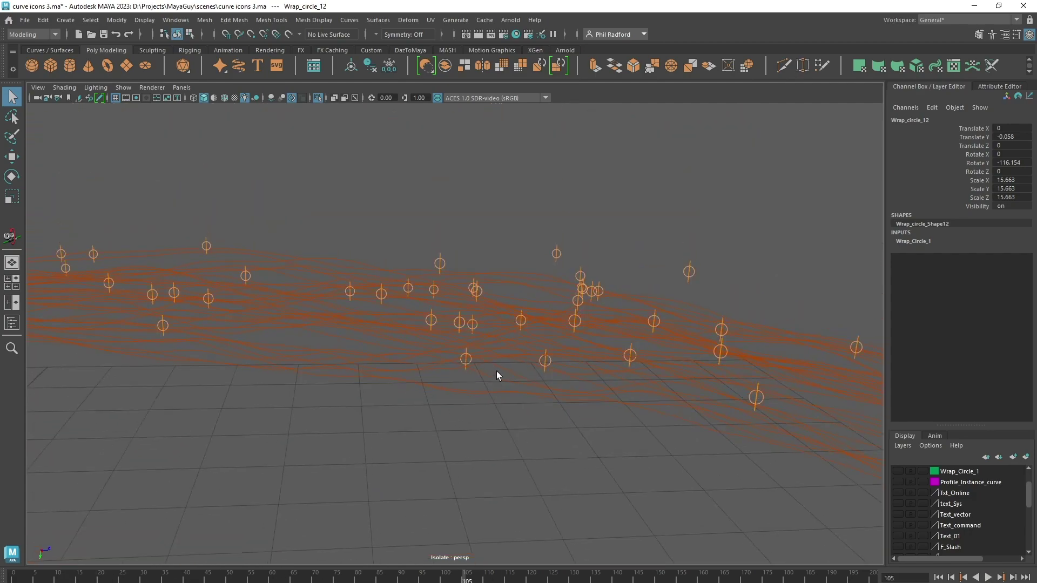
left_click_drag(477, 386, 472, 374, "alt")
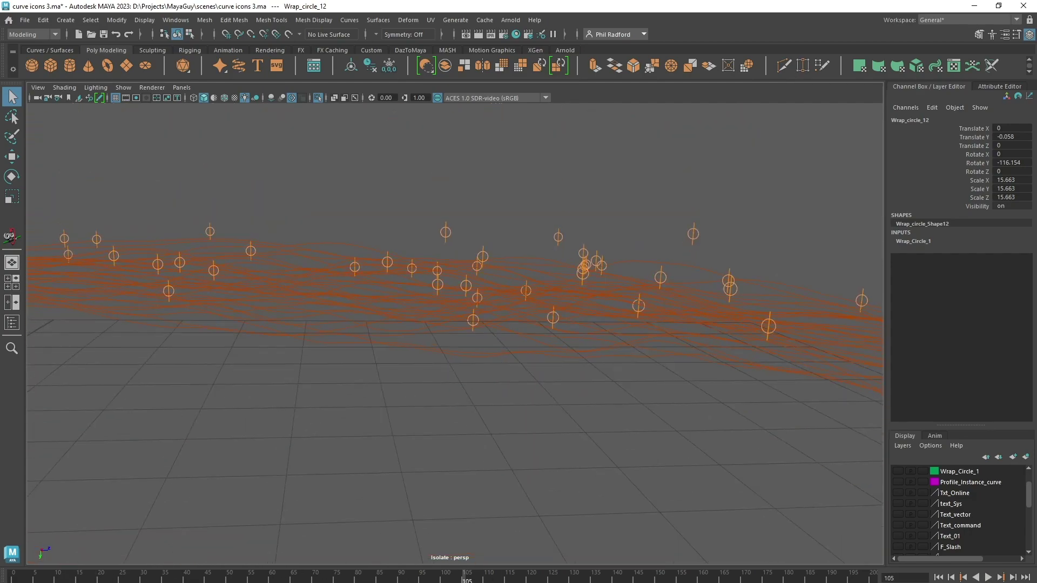
- In the Bifrost graph, move generate_sample_locations down beside location_scope so the two connected nodes line up
left_click_drag(1, 259, 621, 2)
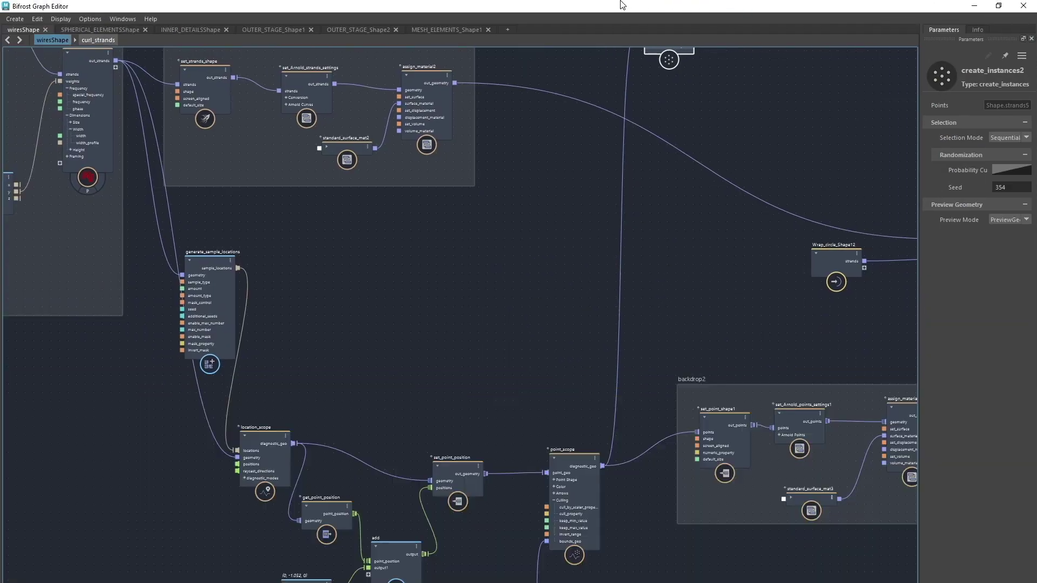
middle_click_drag(443, 386, 396, 306, "alt")
left_click(532, 454)
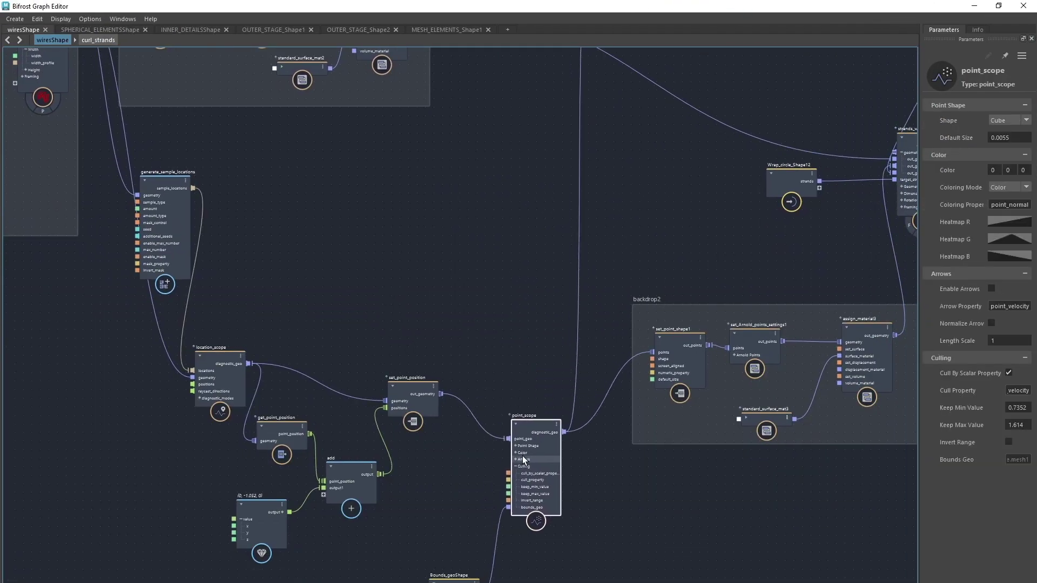
left_click_drag(163, 205, 95, 381)
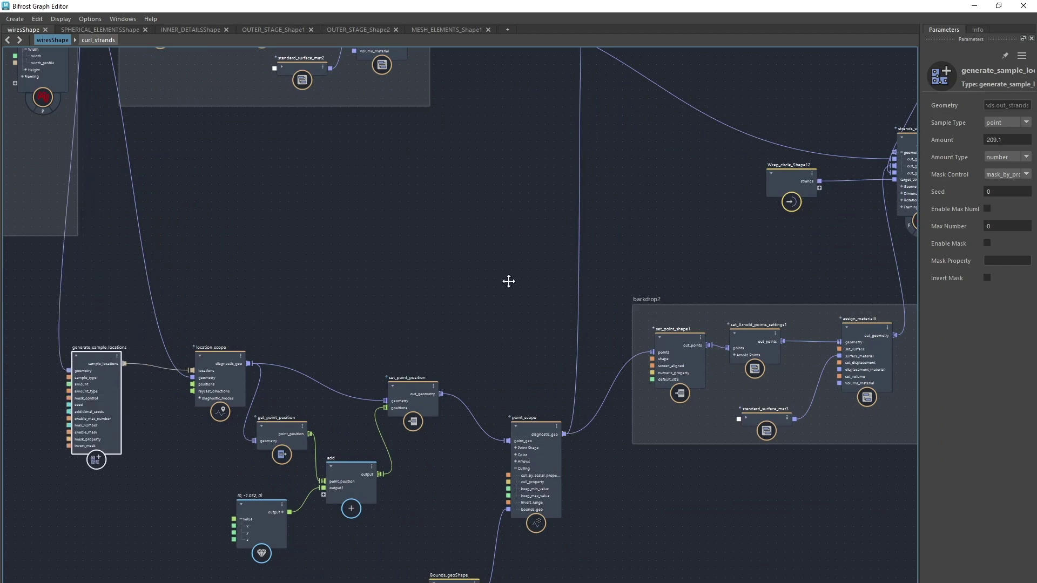
- Adjust the positions of create_instances2 and Profile_instance_crv11Shape, placing the profile node slightly closer above the instancing node
middle_click_drag(507, 280, 449, 572)
left_click_drag(539, 309, 540, 316)
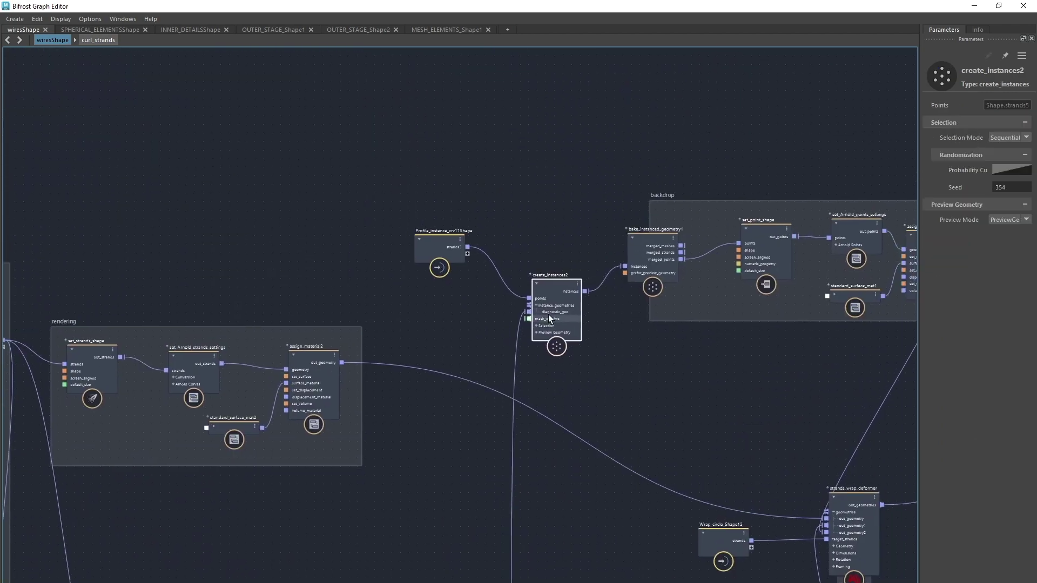
left_click_drag(431, 256, 447, 241)
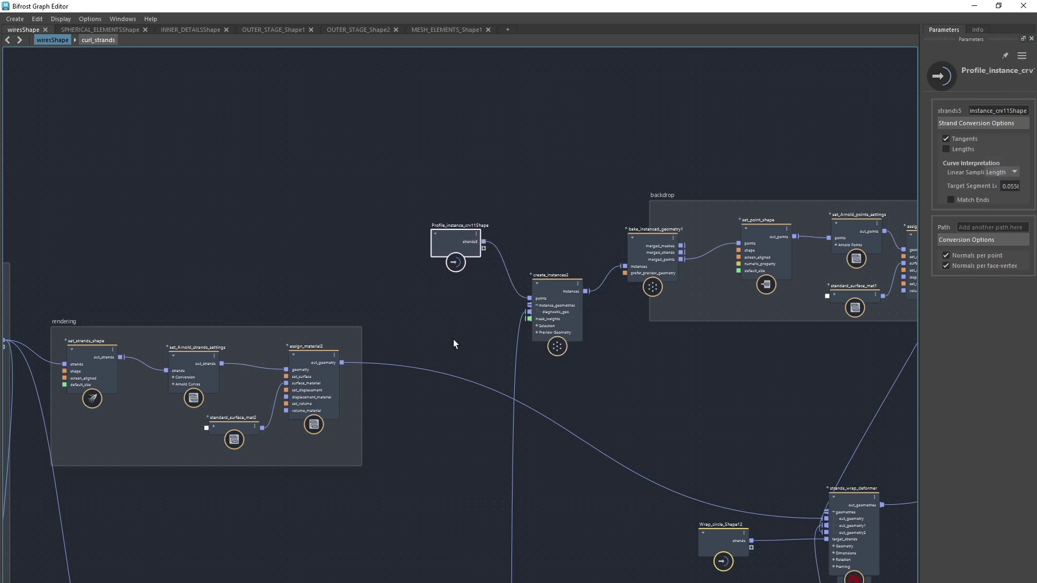
middle_click_drag(453, 340, 352, 342)
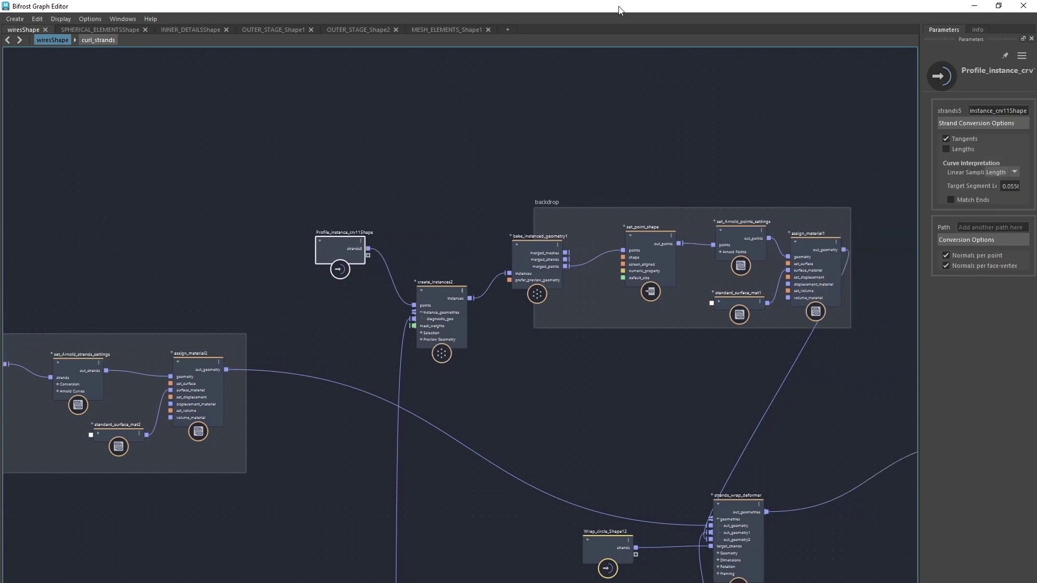
- Open the Outliner, collapse WRAP_CURVES, expand PROFILE_INSTANCE_CURVES and select Profile_instance_crv11, keeping the viewport clear of the window
double_click(705, 6)
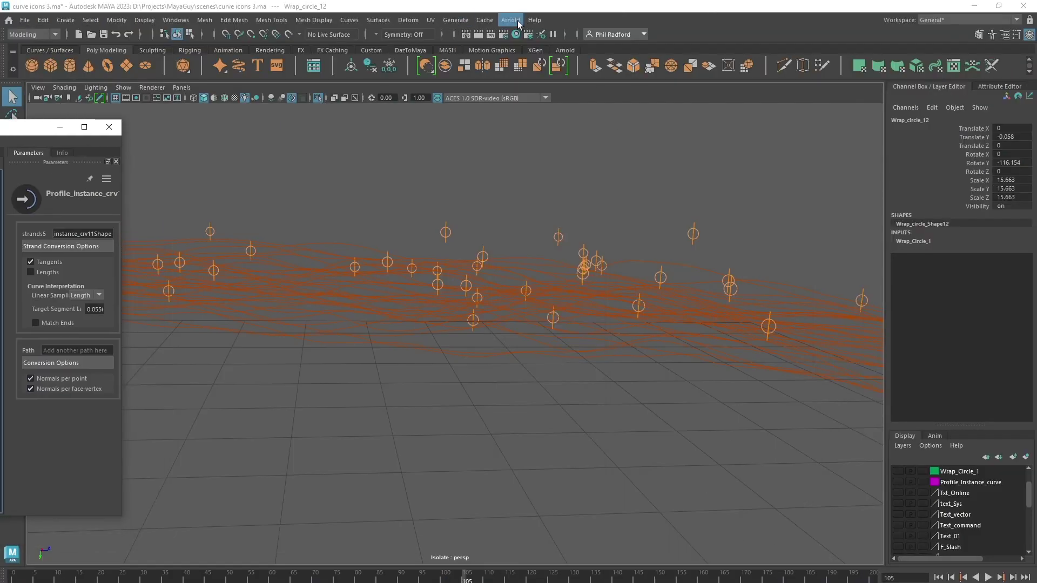
left_click(178, 20)
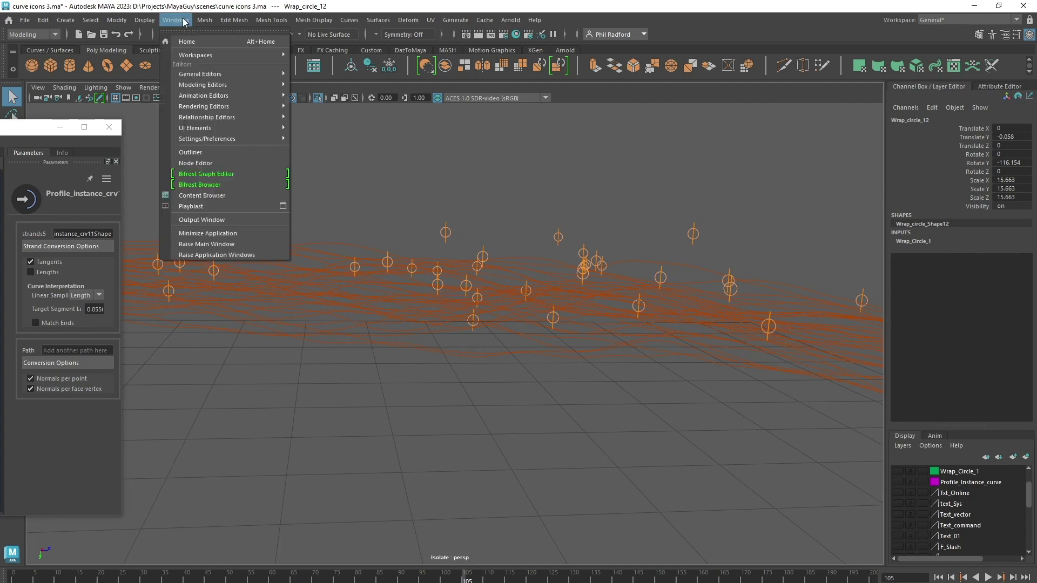
left_click(204, 151)
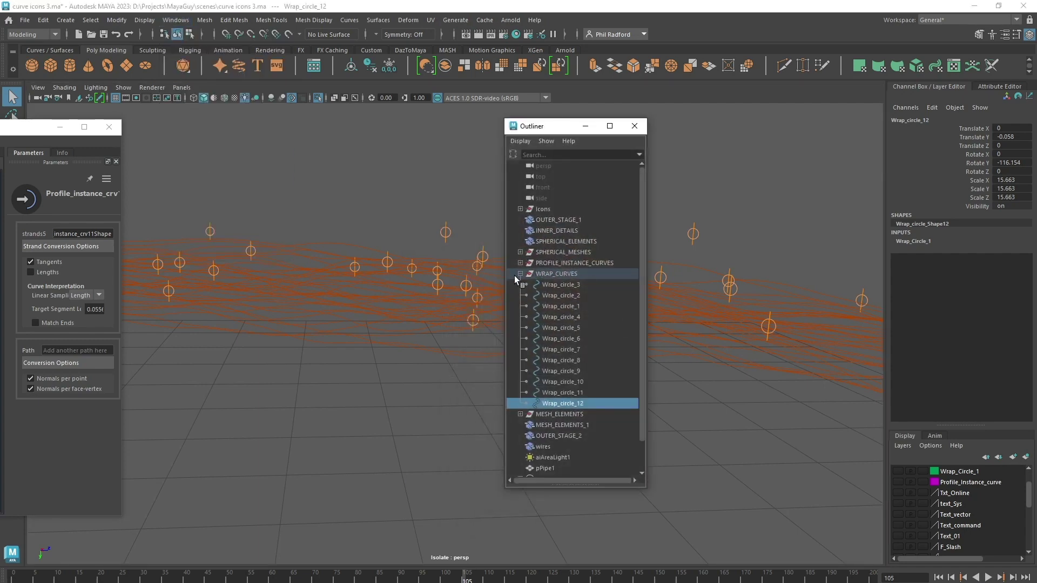
left_click(520, 274)
left_click(520, 263)
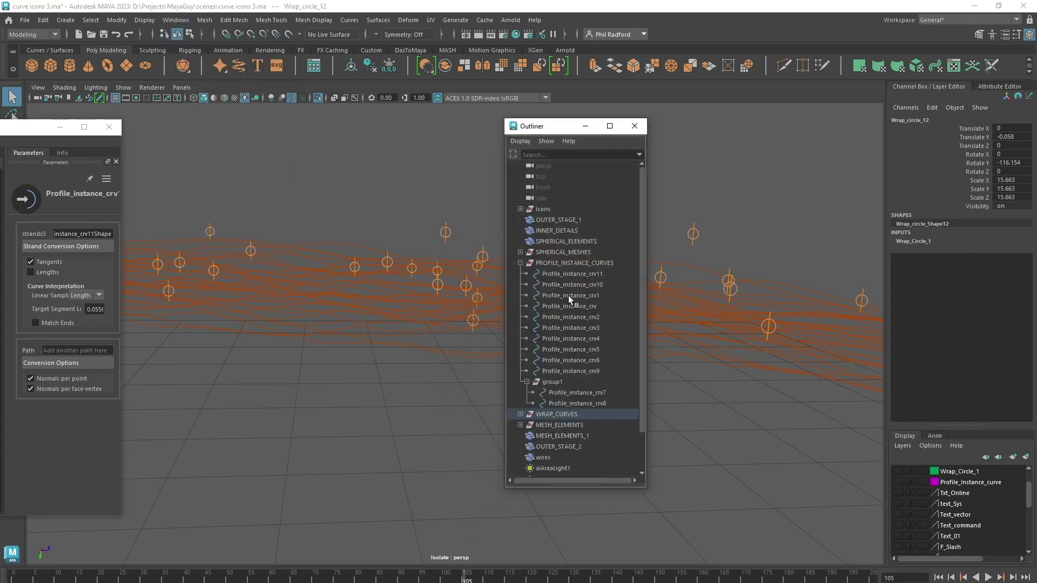
left_click(594, 274)
left_click_drag(556, 126, 878, 143)
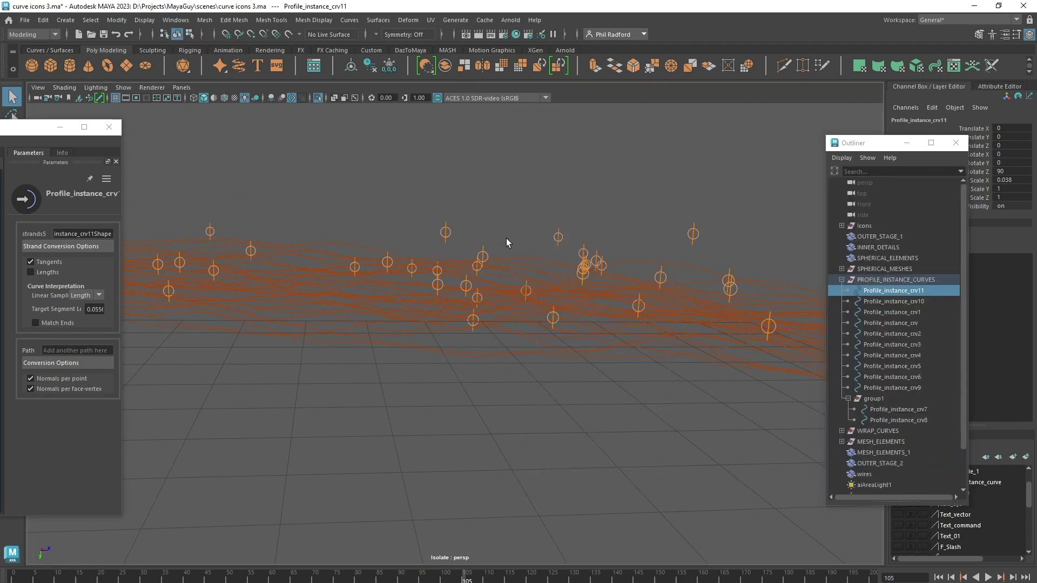
- Scale Profile_instance_crv11 along its X axis to about 0.212 to lengthen the instanced vertical lines
left_click_drag(507, 242, 503, 366, "alt")
left_click_drag(386, 377, 486, 335, "alt")
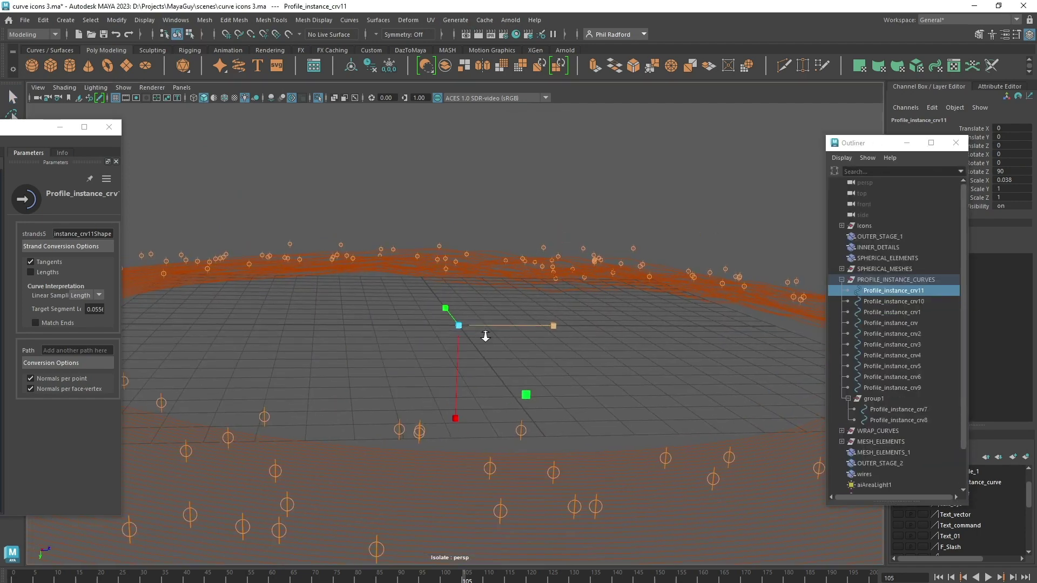
left_click_drag(457, 417, 451, 564)
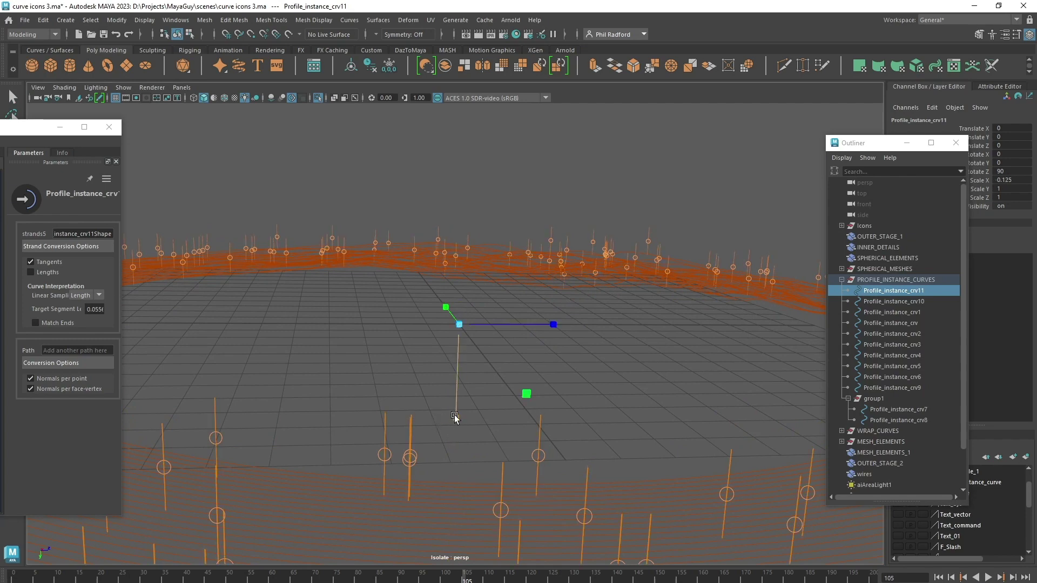
left_click_drag(456, 417, 448, 559)
left_click_drag(460, 390, 461, 482)
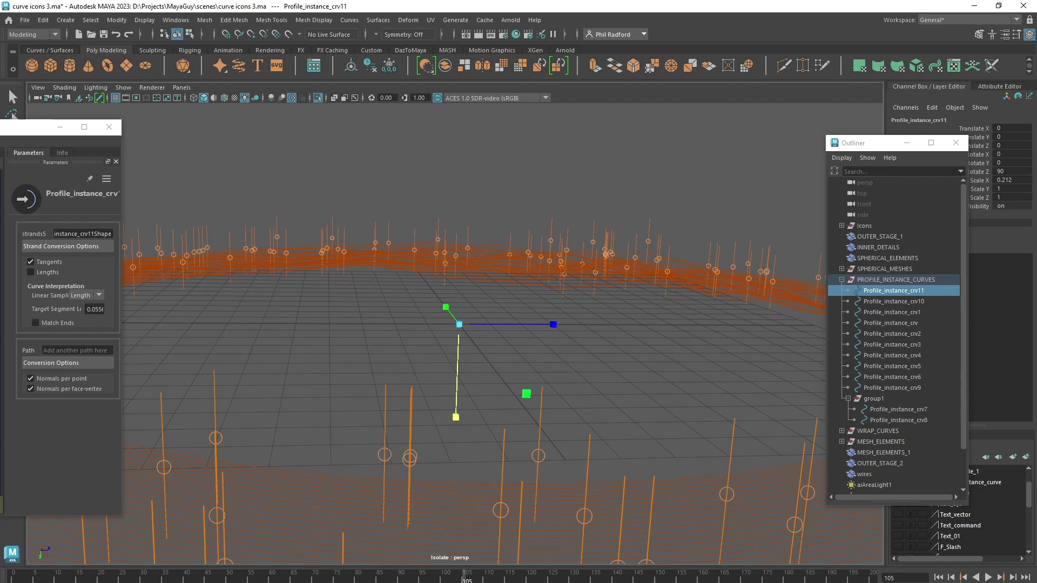
- Widen the node parameters and raise the Target Segment Length of Profile_instance_crv11Shape to 0.5126
left_click_drag(0, 129, 664, 162)
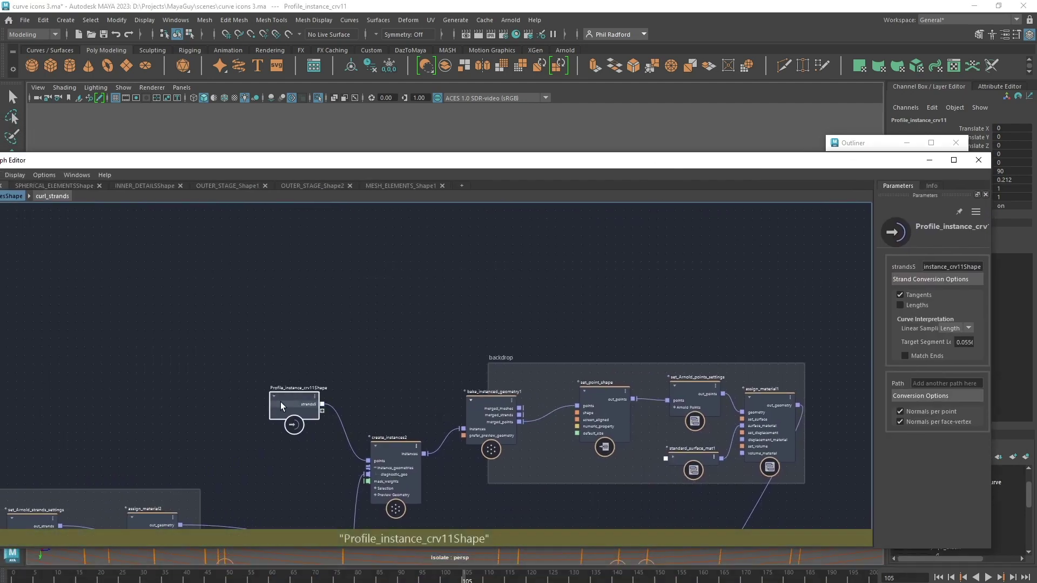
mouse_move(280, 402)
left_mouse_down()
mouse_move(279, 372)
mouse_move(279, 386)
left_mouse_up()
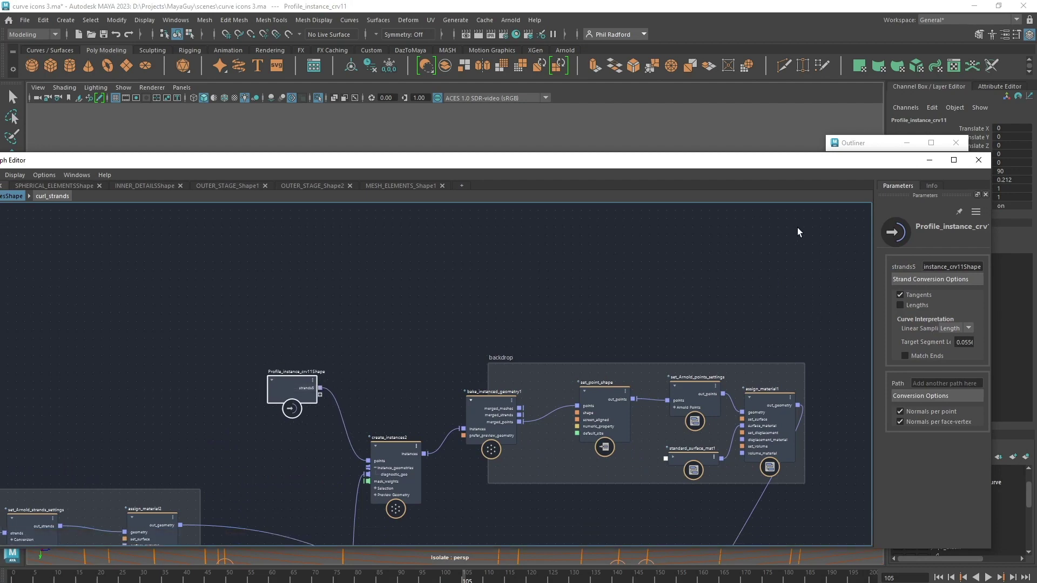
left_click_drag(875, 287, 738, 302)
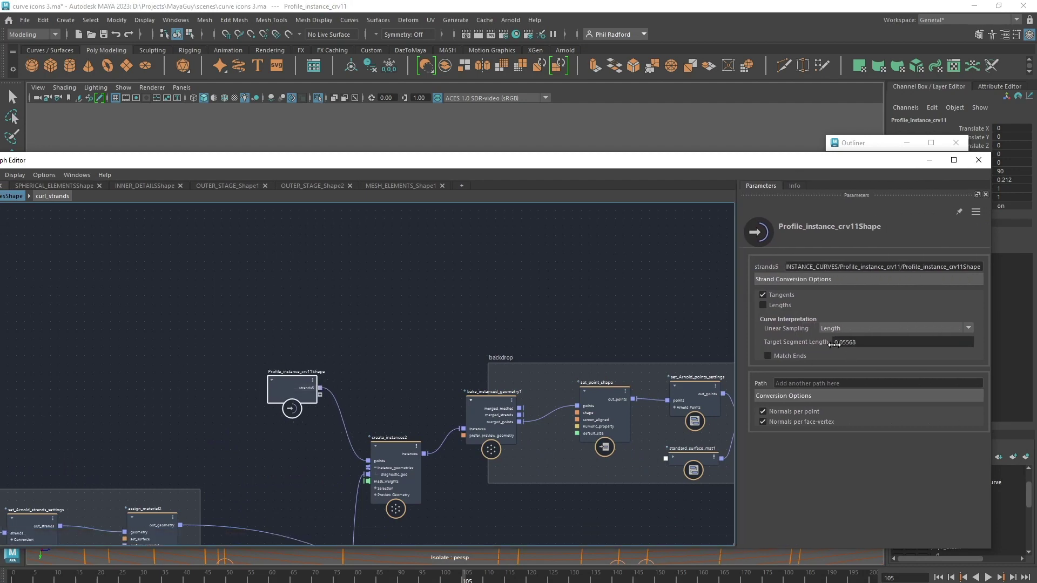
left_click_drag(756, 160, 276, 132)
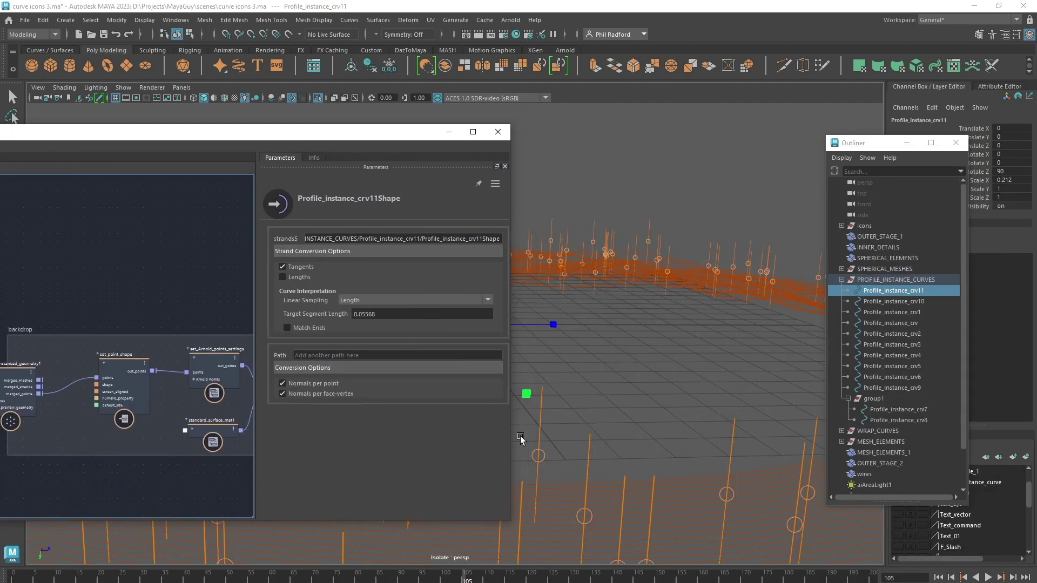
left_click_drag(403, 316, 630, 413)
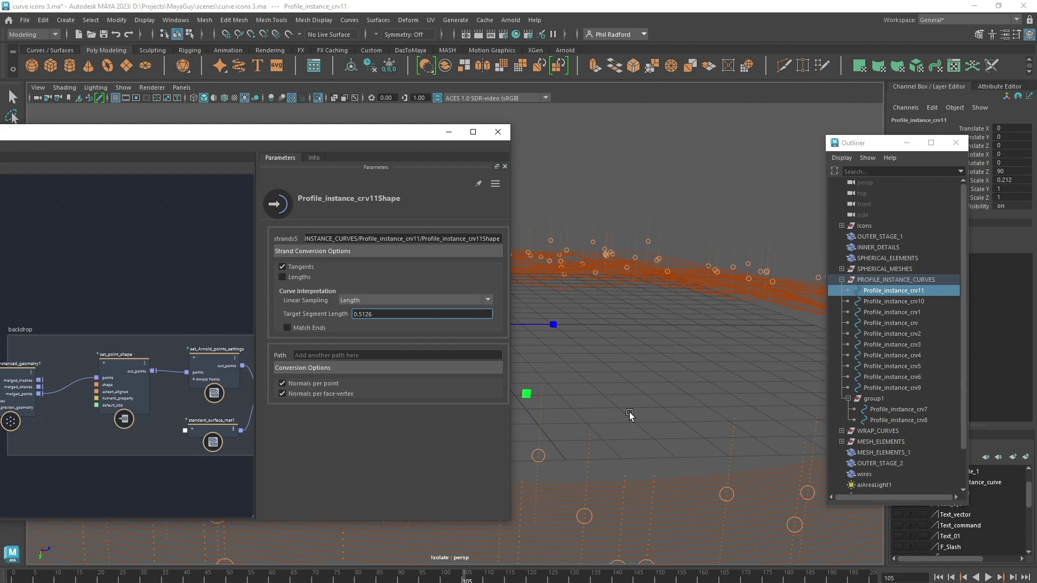
- Collapse PROFILE_INSTANCE_CURVES, clear the selection and turn off viewport isolation to display the whole scene
left_click_drag(282, 137, 306, 134)
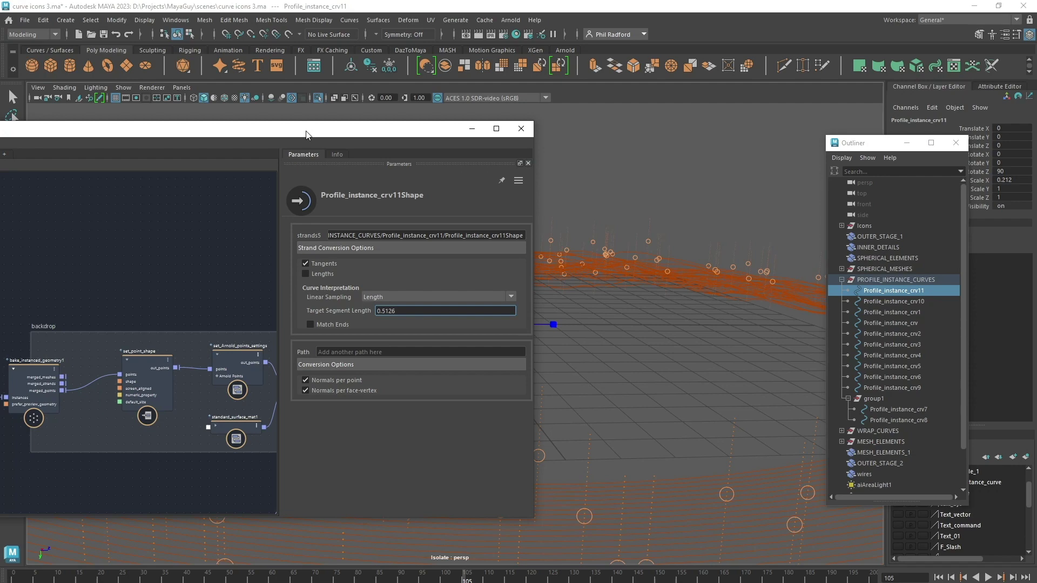
left_click(841, 280)
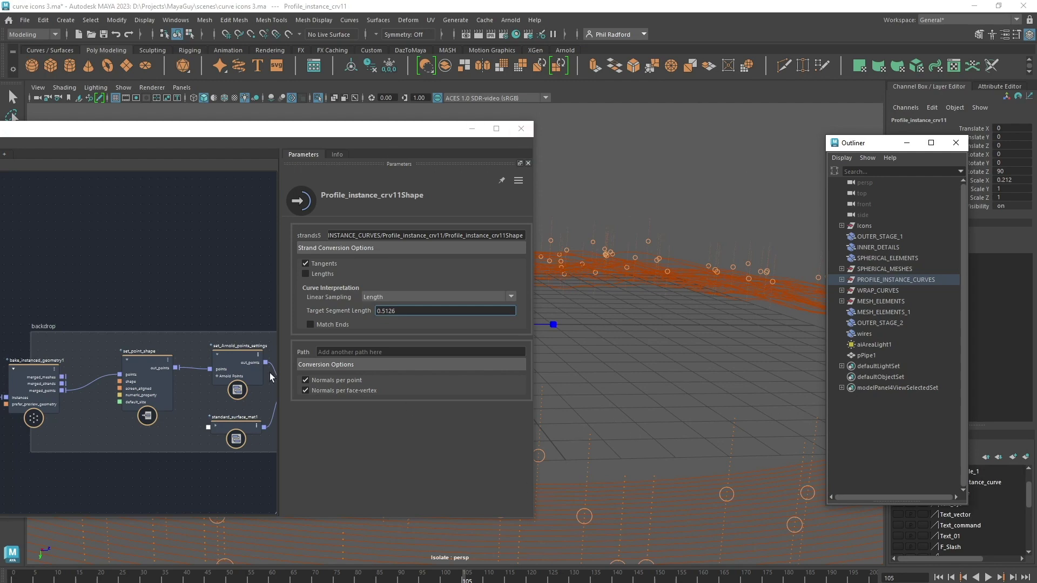
left_click(684, 486)
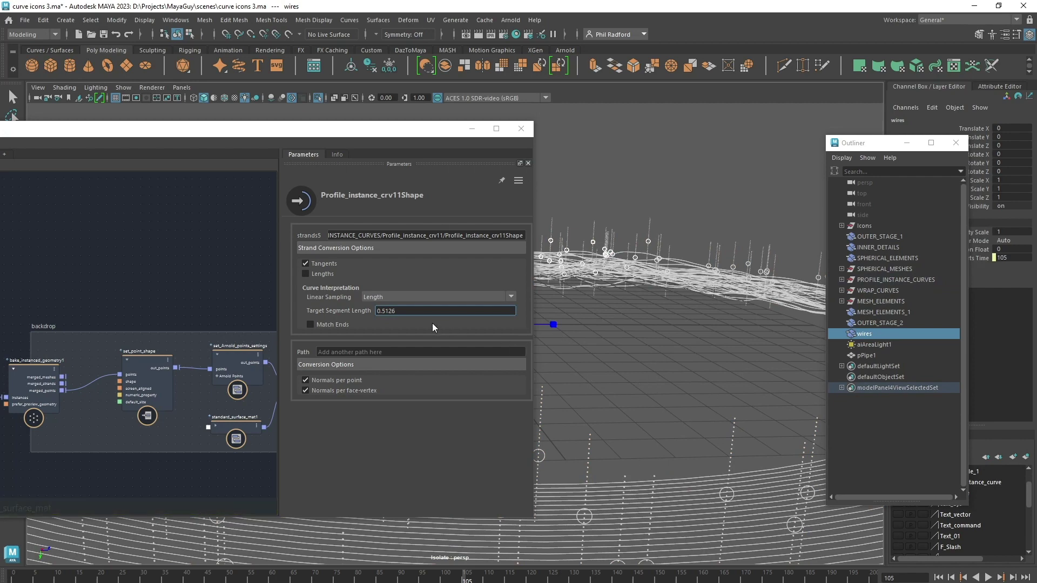
left_click_drag(440, 132, 652, 119)
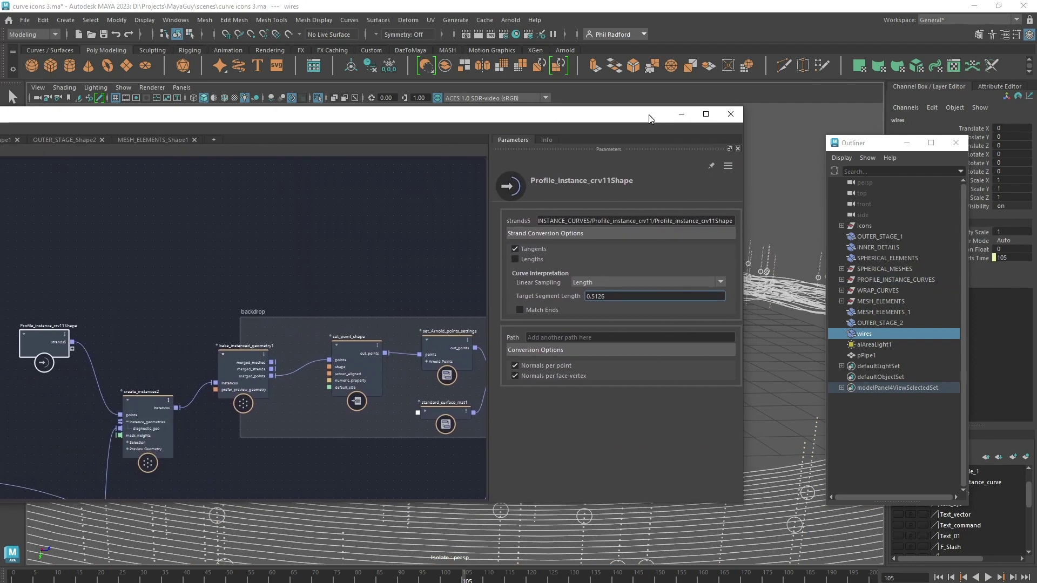
middle_click_drag(422, 263, 204, 234)
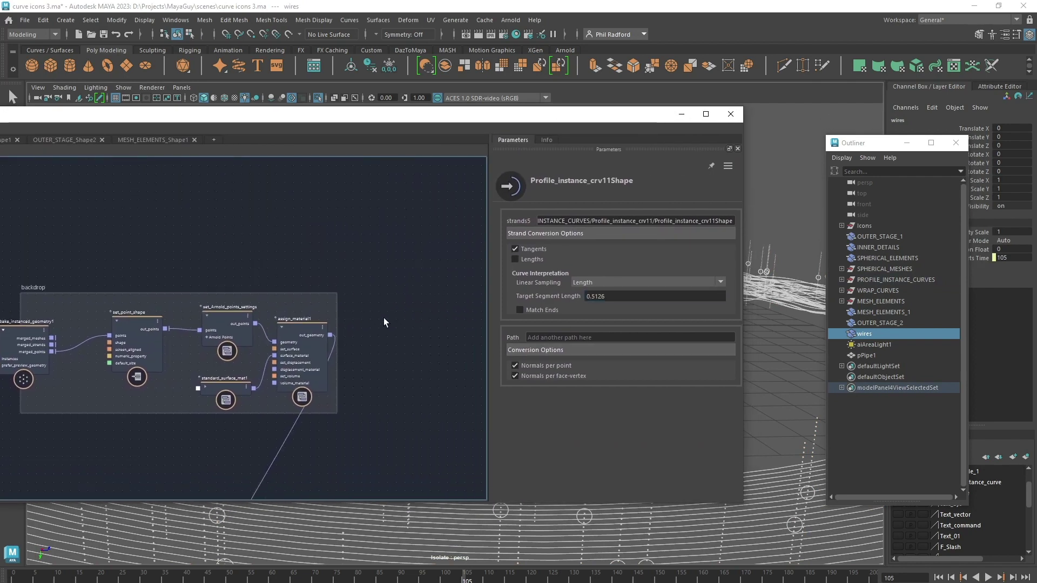
left_click_drag(652, 114, 134, 184)
left_click(558, 173)
left_click_drag(558, 173, 517, 170, "alt")
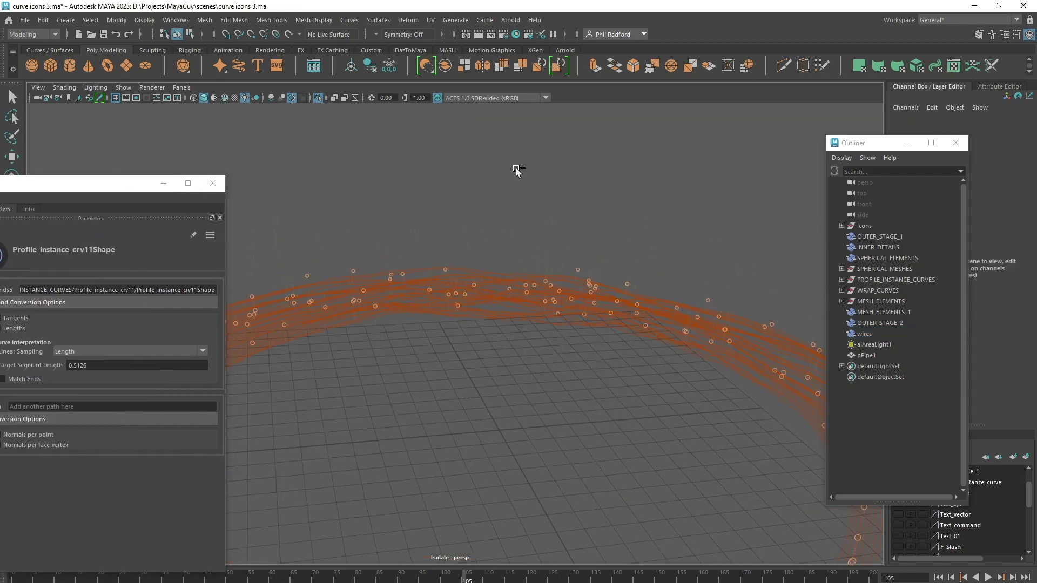
key("ctrl+1")
- Examine the wrapped wires ring together with the sphere, inner details and outer stages from several angles
left_click_drag(560, 241, 604, 150, "alt")
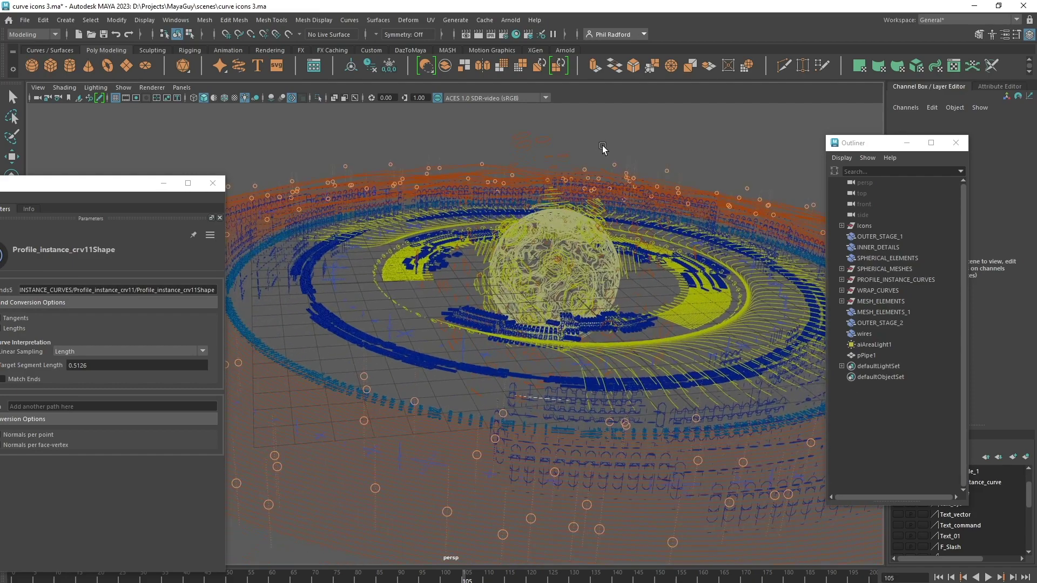
left_click_drag(512, 337, 494, 372, "alt")
right_click_drag(494, 373, 468, 339, "alt")
left_click_drag(467, 340, 494, 237, "alt")
right_click_drag(494, 237, 466, 265, "alt")
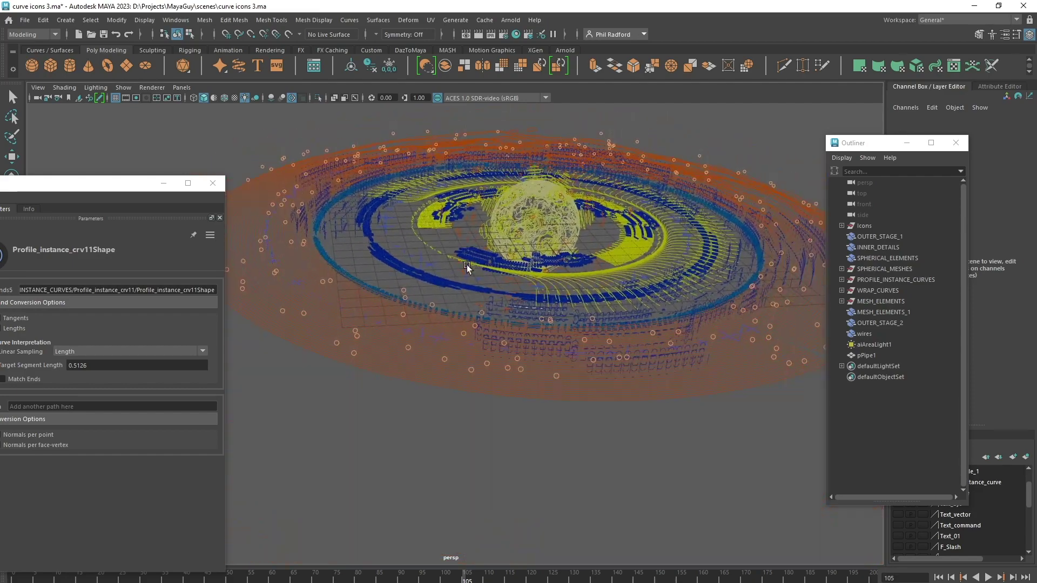
left_click_drag(466, 265, 458, 293, "alt")
right_click_drag(458, 293, 521, 285, "alt")
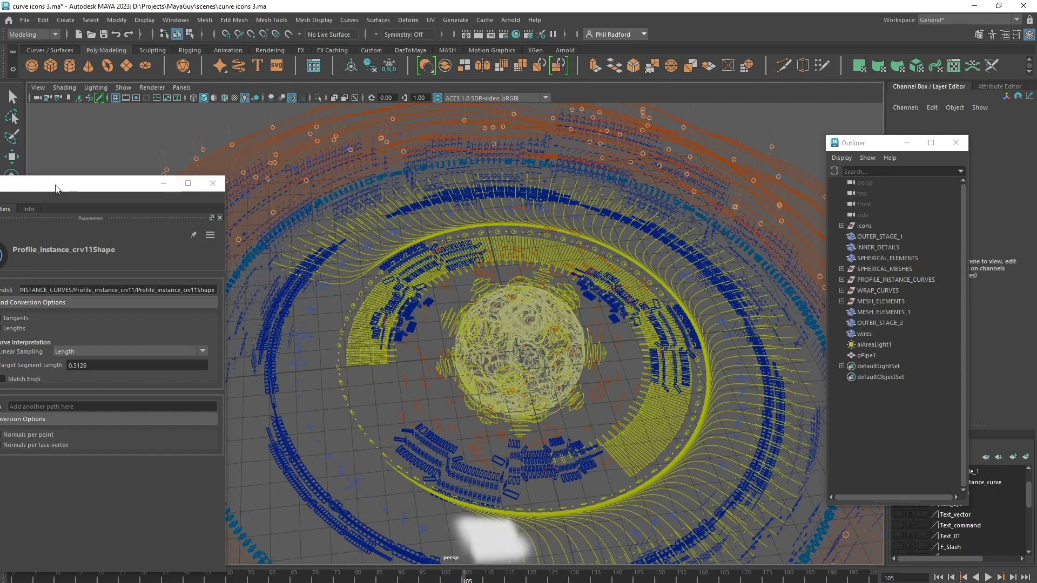
left_click_drag(519, 322, 516, 287, "alt")
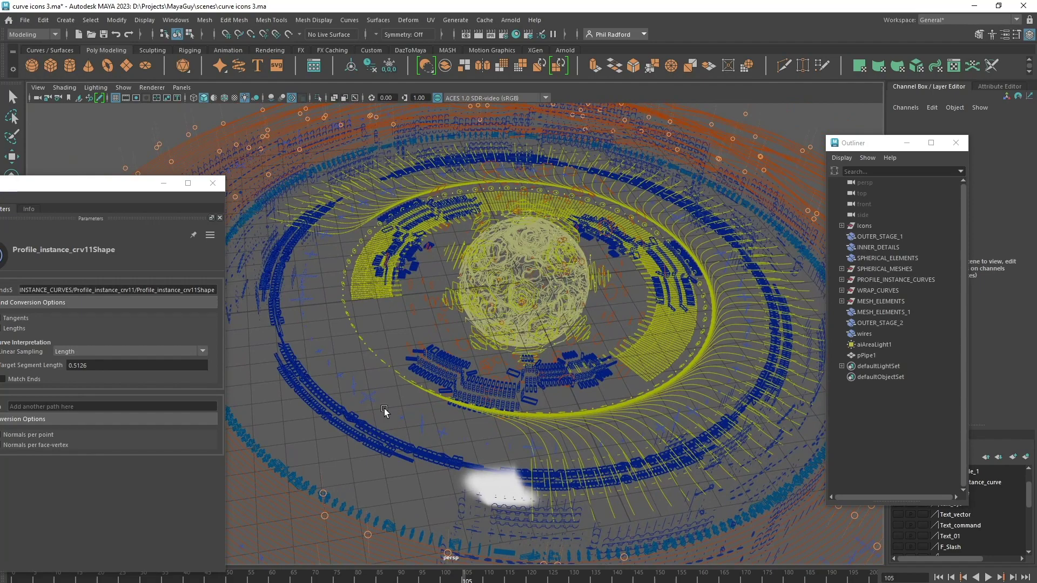
left_click_drag(559, 261, 605, 260, "alt")
left_click_drag(354, 332, 481, 232, "alt")
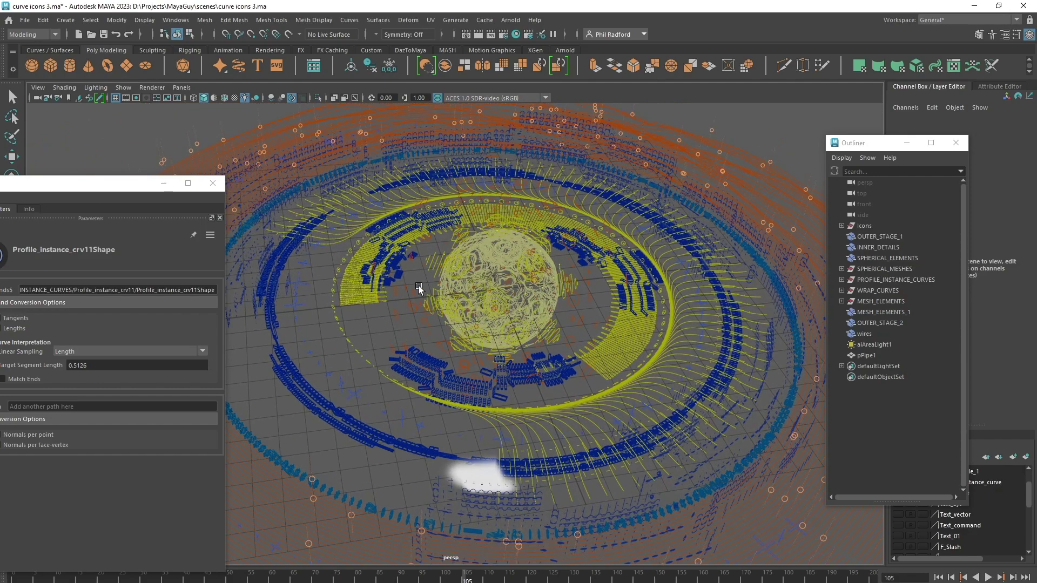
left_click_drag(419, 286, 489, 347, "alt")
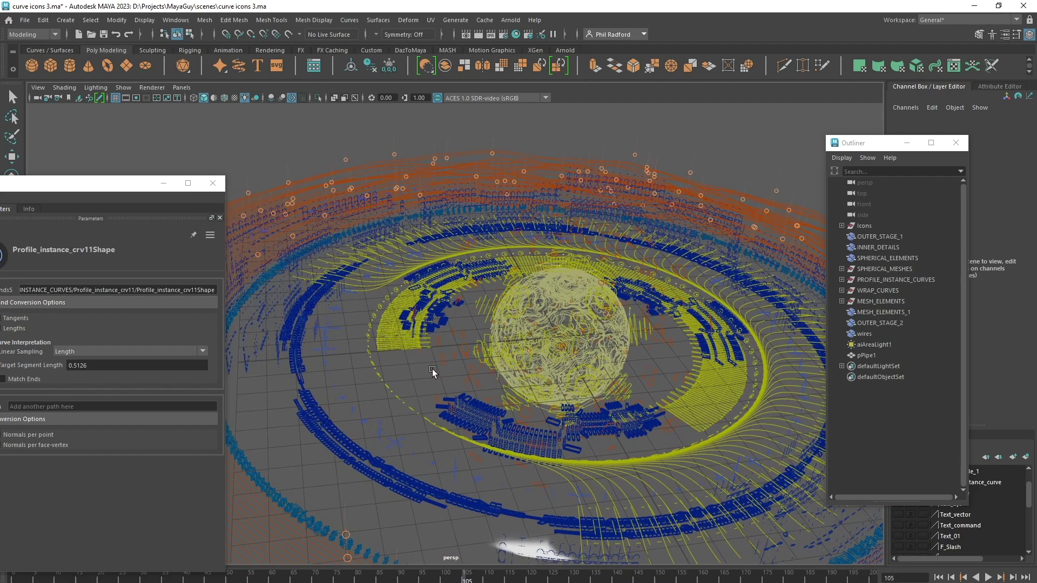
left_click_drag(433, 368, 420, 362, "alt")
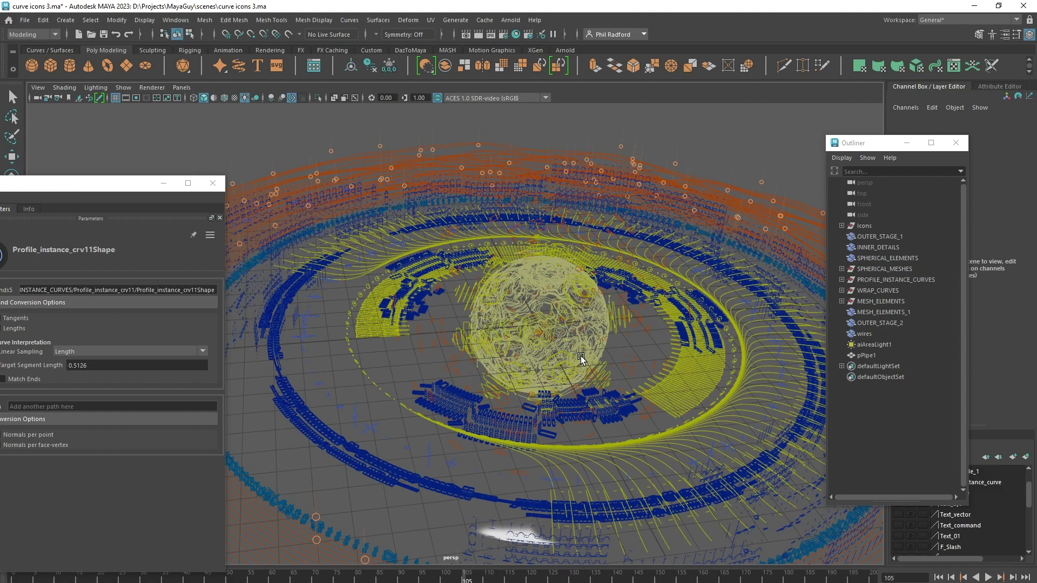
middle_click_drag(397, 313, 431, 304, "alt")
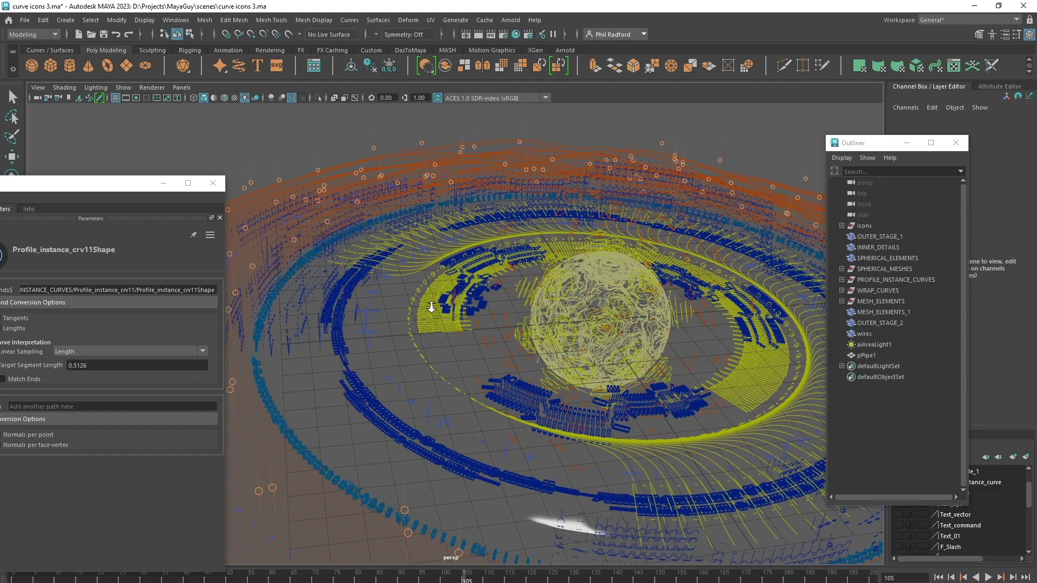
right_click_drag(430, 304, 442, 309, "alt")
middle_click_drag(442, 309, 421, 308, "alt")
right_click_drag(422, 308, 409, 307, "alt")
left_click_drag(409, 307, 406, 307, "alt")
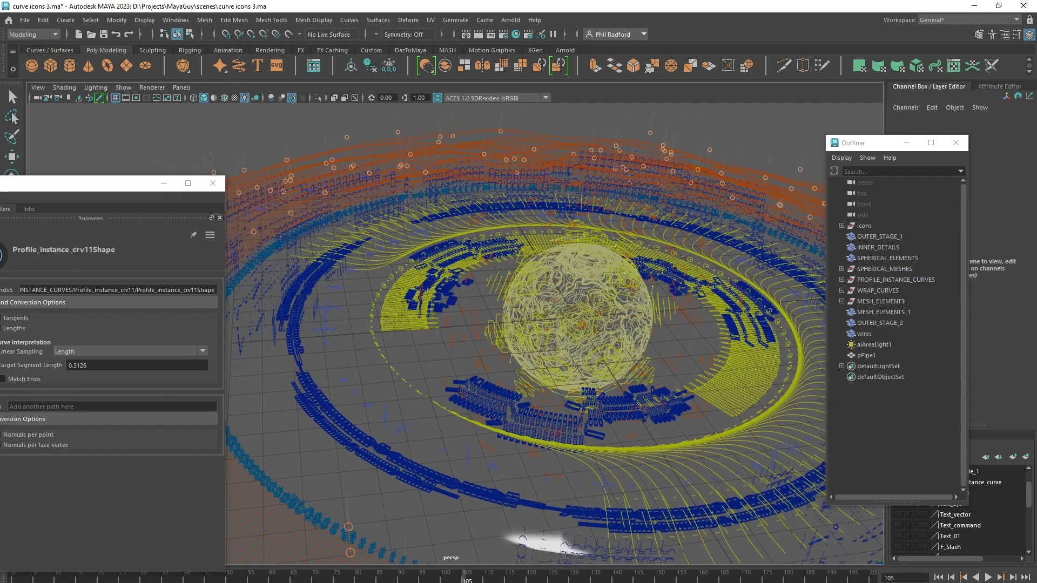
- Maximize the graph editor and examine the wiresShape network from the outputs back to the curl_strands inputs
left_click_drag(0, 183, 689, 3)
right_click_drag(383, 121, 236, 117, "alt")
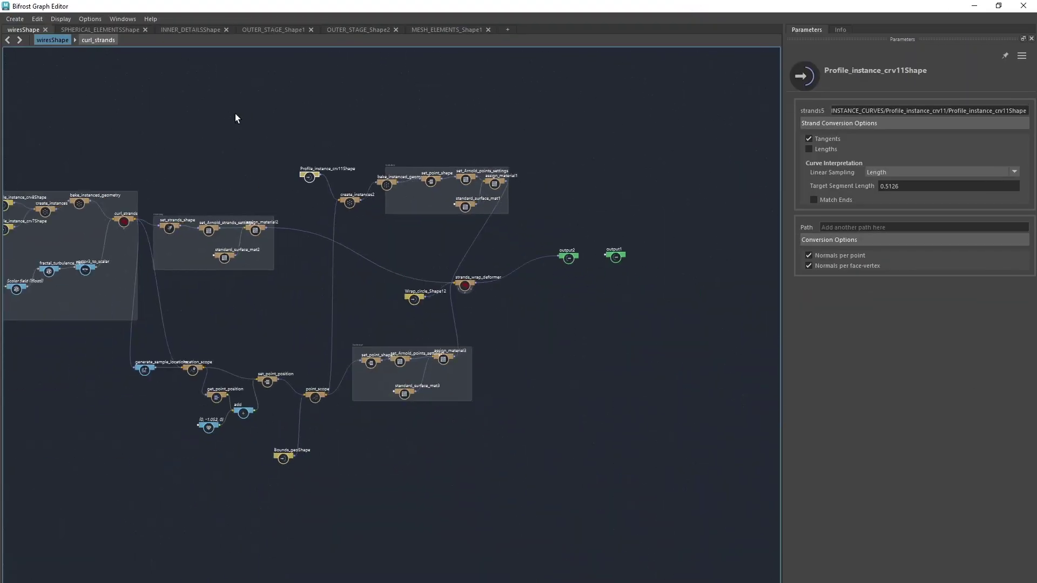
middle_click_drag(258, 303, 325, 339, "alt")
right_click_drag(243, 155, 253, 153, "alt")
middle_click_drag(253, 154, 319, 217, "alt")
right_click_drag(319, 217, 351, 220, "alt")
middle_click_drag(171, 224, 231, 303, "alt")
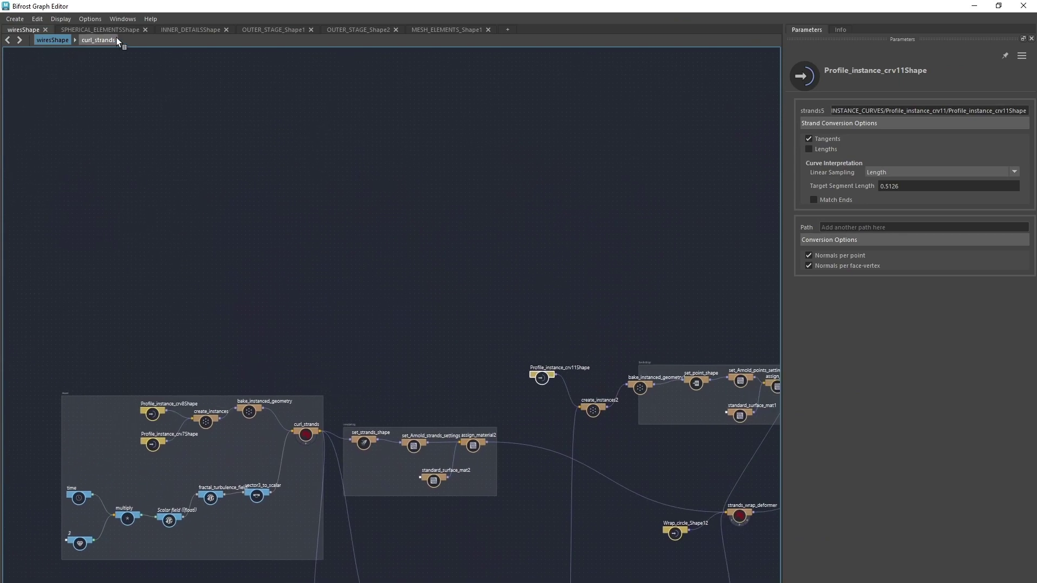
- Open the INNER_DETAILSShape graph and rearrange Fractal_Voxel_Field and pSphereShape1 so their connections are easier to follow
left_click(100, 30)
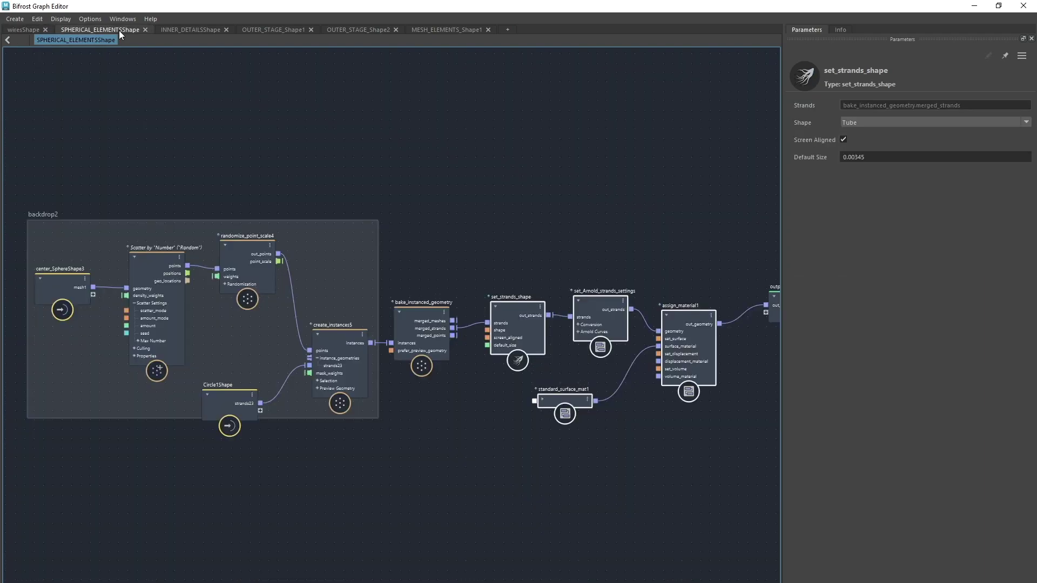
left_click(176, 31)
scroll(329, 211, "down", 3)
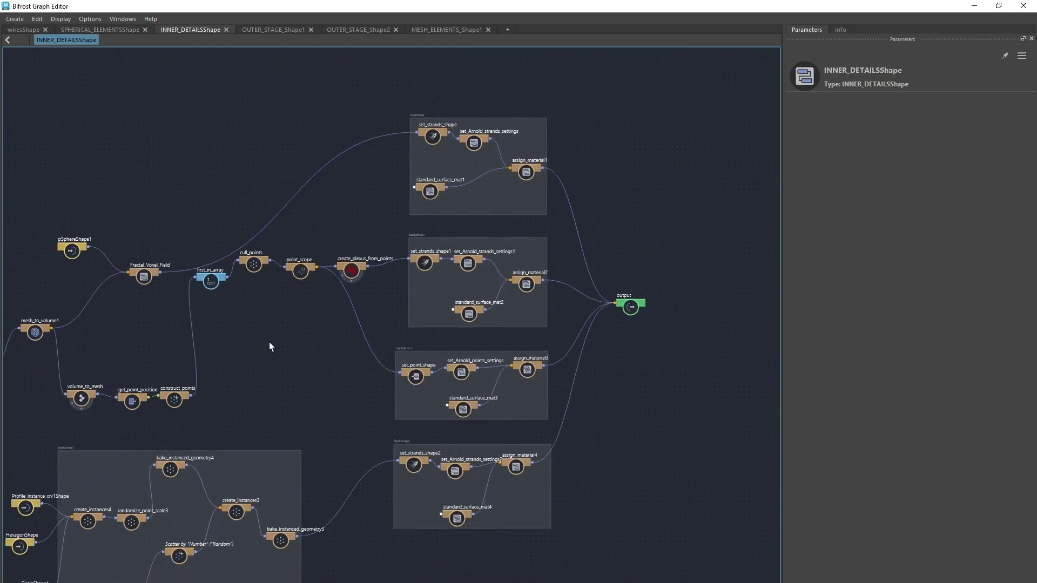
middle_click_drag(269, 345, 557, 442)
scroll(533, 270, "up", 5)
left_click_drag(328, 297, 339, 161)
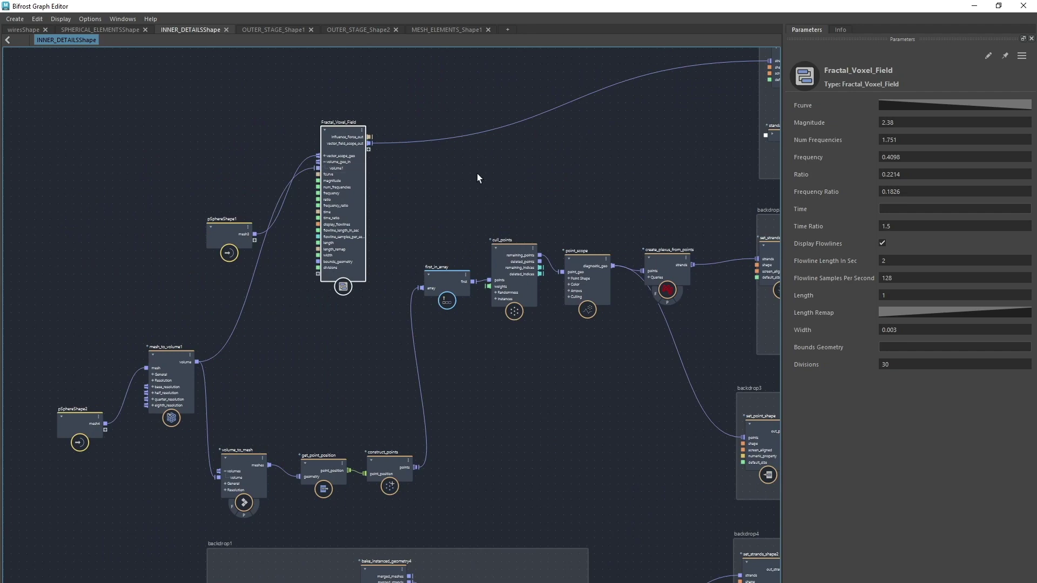
middle_click_drag(489, 167, 484, 198)
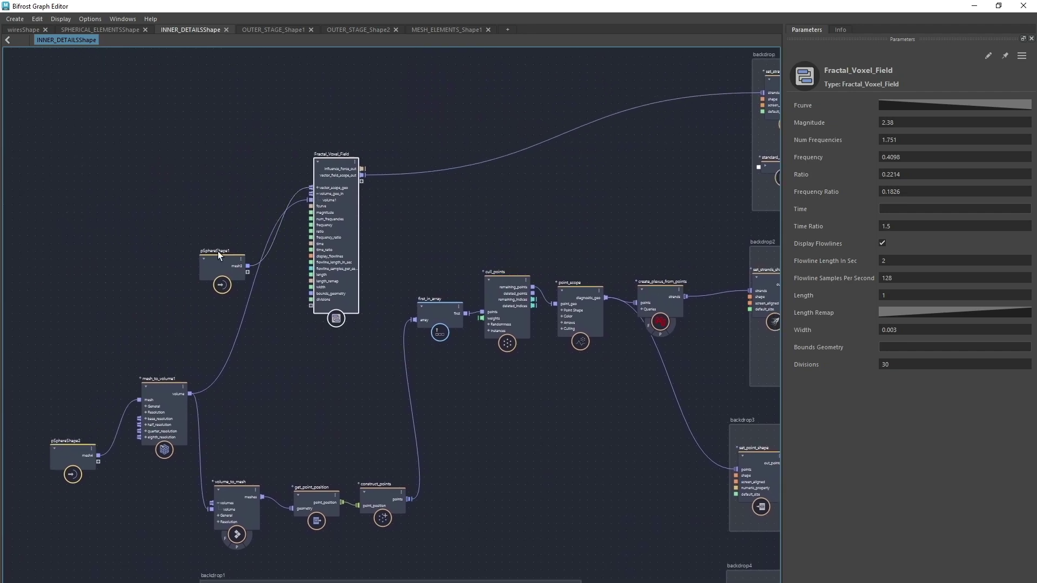
left_click_drag(218, 251, 173, 150)
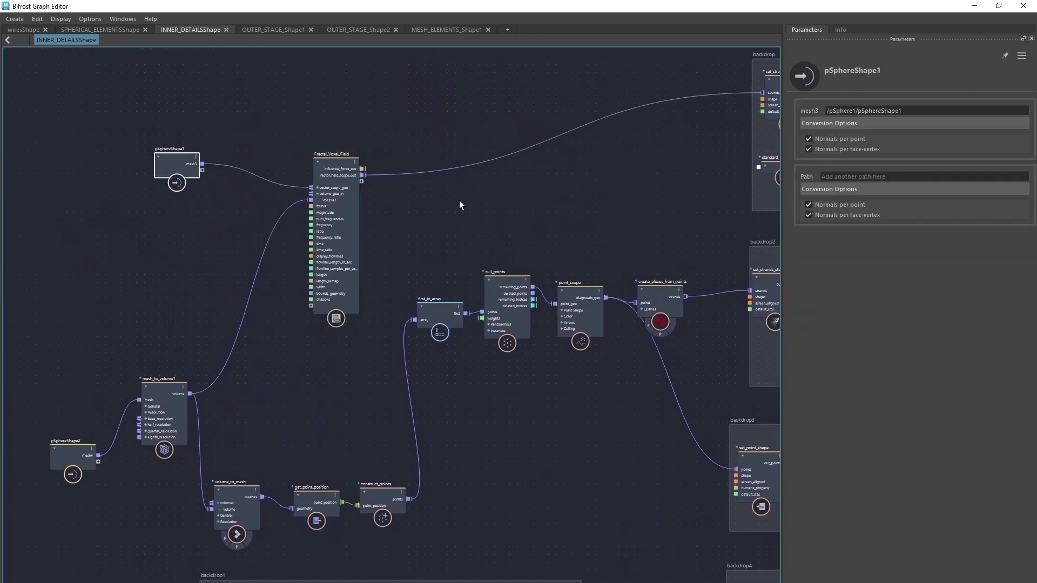
- Uncover the viewport, isolate INNER_DETAILS in it and clear the selection
left_click_drag(455, 7, 415, 460)
middle_click_drag(435, 284, 373, 245, "alt")
right_click_drag(374, 246, 427, 261, "alt")
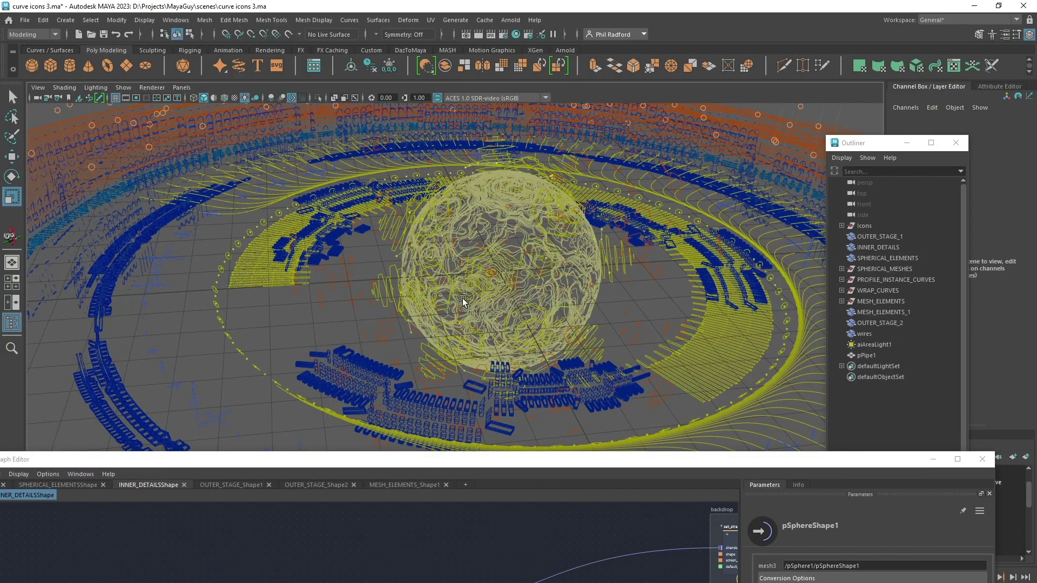
left_click(871, 249)
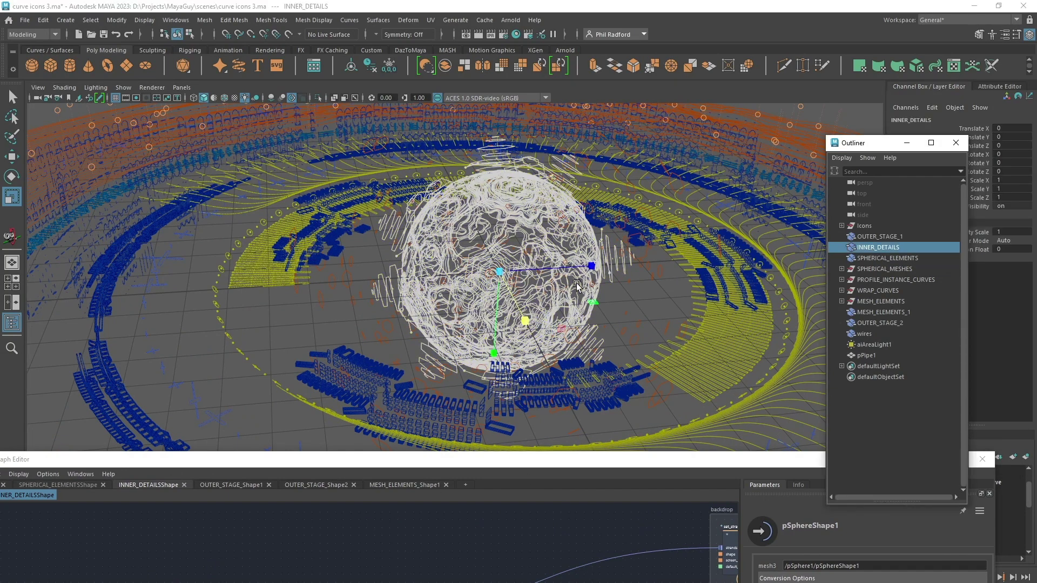
key("ctrl+1")
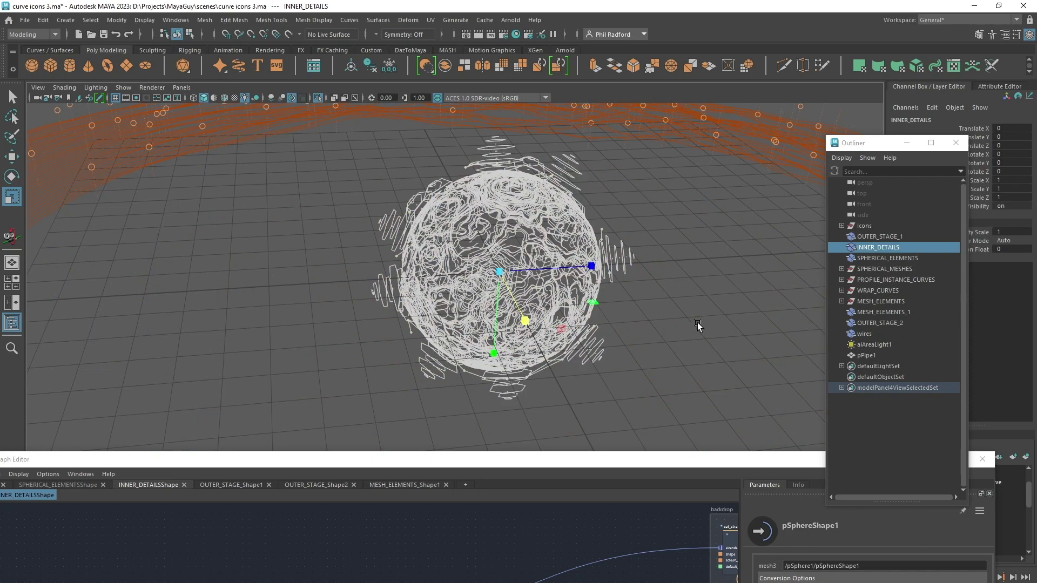
left_click(706, 310)
left_click_drag(706, 274, 659, 287, "alt")
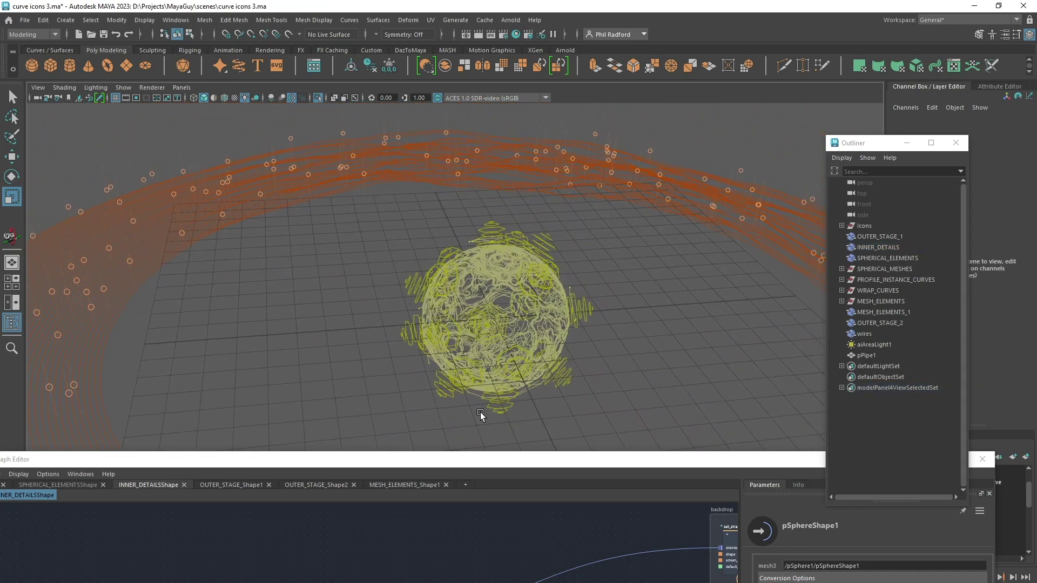
- Return to the wiresShape graph and examine its strand wrapping, instancing and point material sections
left_click_drag(474, 463, 651, 190)
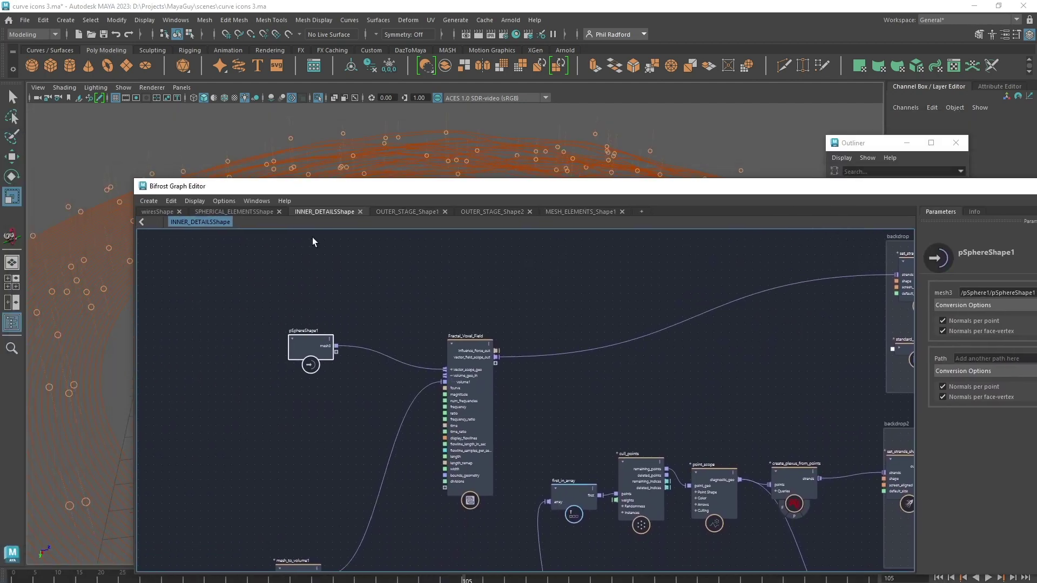
left_click(157, 212)
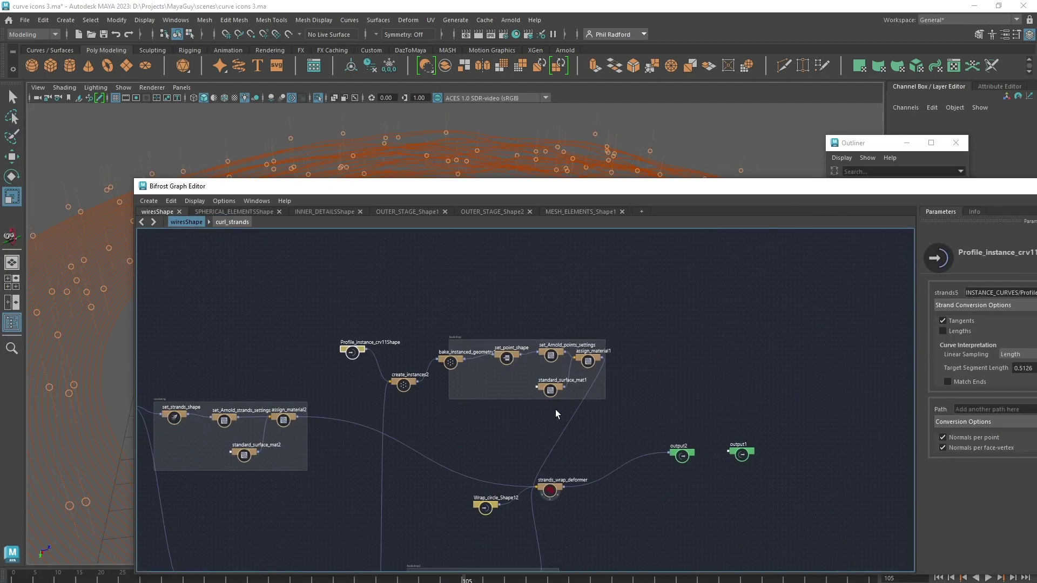
right_click_drag(671, 392, 681, 397, "alt")
middle_click_drag(424, 435, 708, 343, "alt")
mouse_move(390, 476)
middle_mouse_down("alt")
mouse_move(662, 345)
mouse_move(610, 333)
middle_mouse_up("alt")
mouse_move(610, 333)
right_mouse_down("alt")
mouse_move(550, 331)
mouse_move(567, 336)
right_mouse_up("alt")
middle_click_drag(544, 449, 319, 226, "alt")
middle_click_drag(500, 456, 381, 521, "alt")
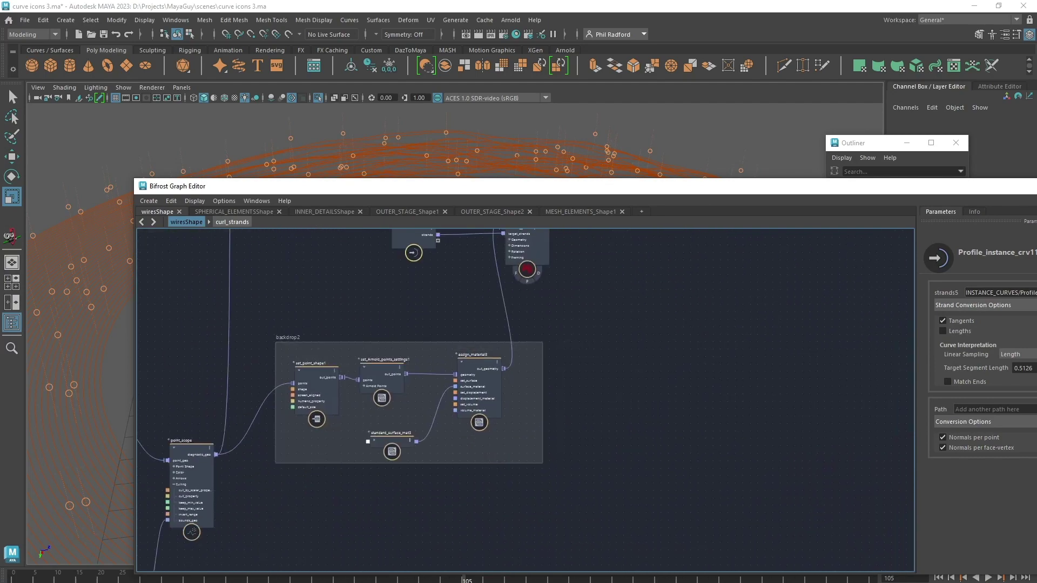
- Examine the isolated inner details sphere and its surrounding instanced profiles up close
left_click(1036, 185)
right_click_drag(387, 307, 535, 326, "alt")
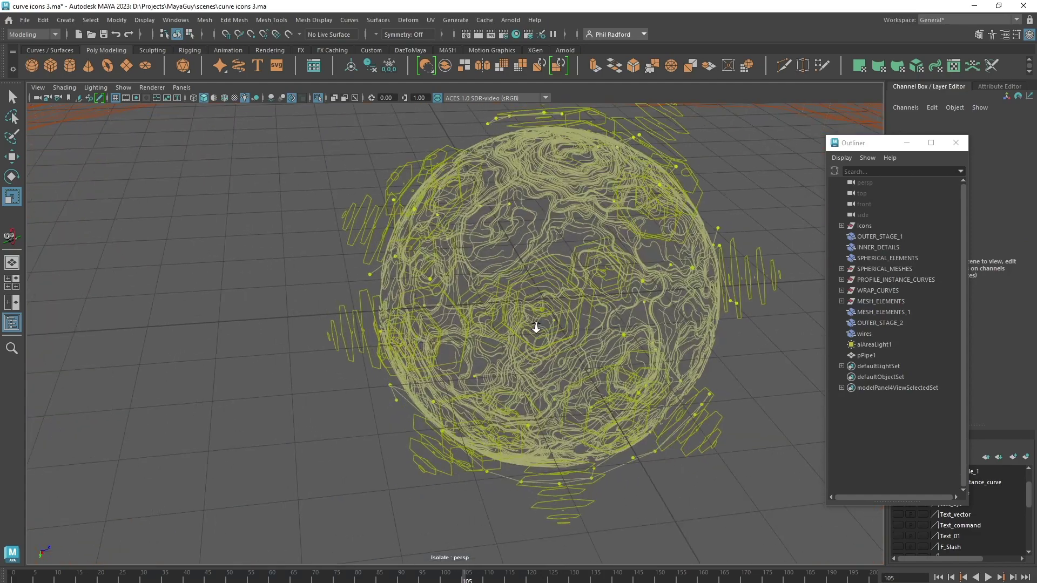
middle_click_drag(535, 326, 475, 355, "alt")
right_click_drag(475, 355, 450, 349, "alt")
left_click_drag(506, 347, 516, 328, "alt")
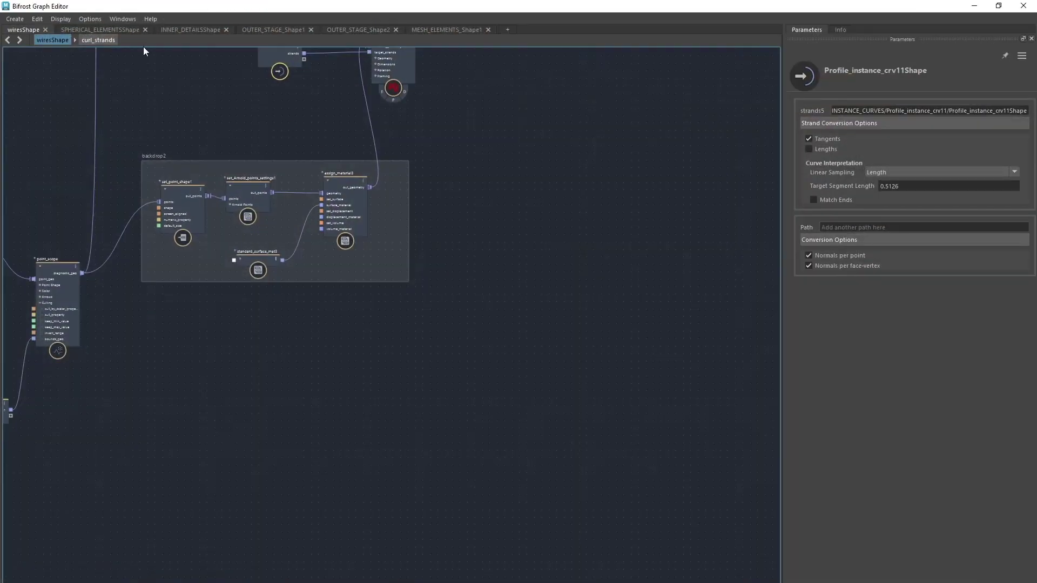
- Reopen the INNER_DETAILSShape graph in a smaller window and select the Fractal_Voxel_Field node
left_click(182, 29)
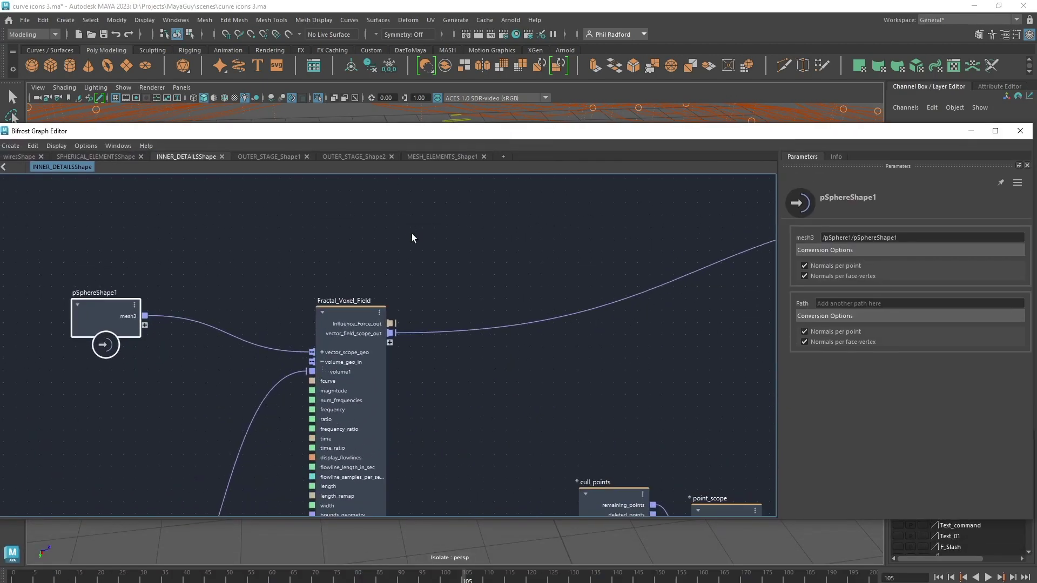
middle_click_drag(421, 277, 419, 253, "alt")
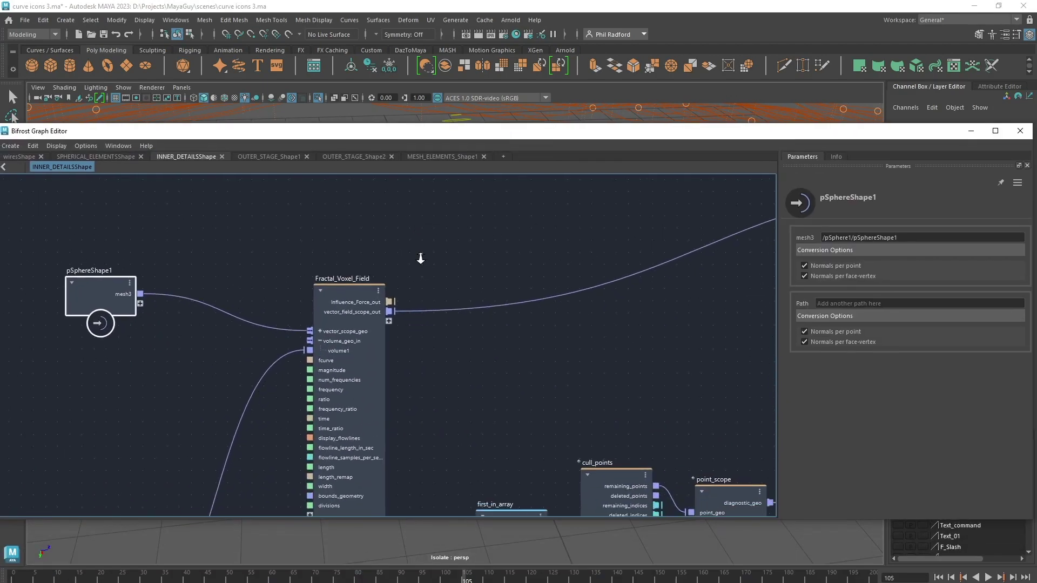
right_click_drag(419, 254, 400, 254, "alt")
left_click_drag(376, 307, 366, 293)
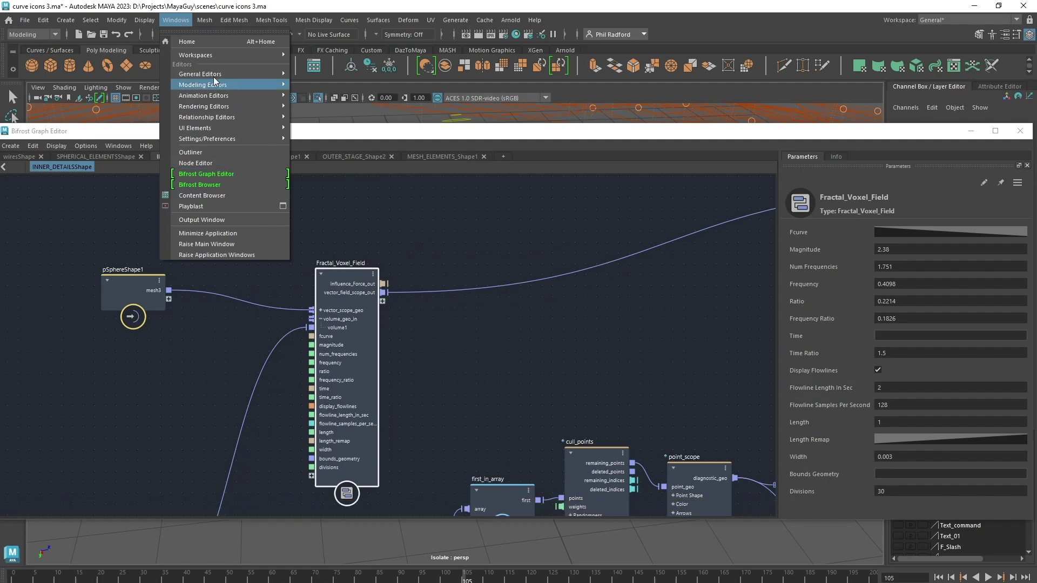
- Look through the Fields examples in the Bifrost Browser and close it
left_click(222, 184)
left_click(226, 172)
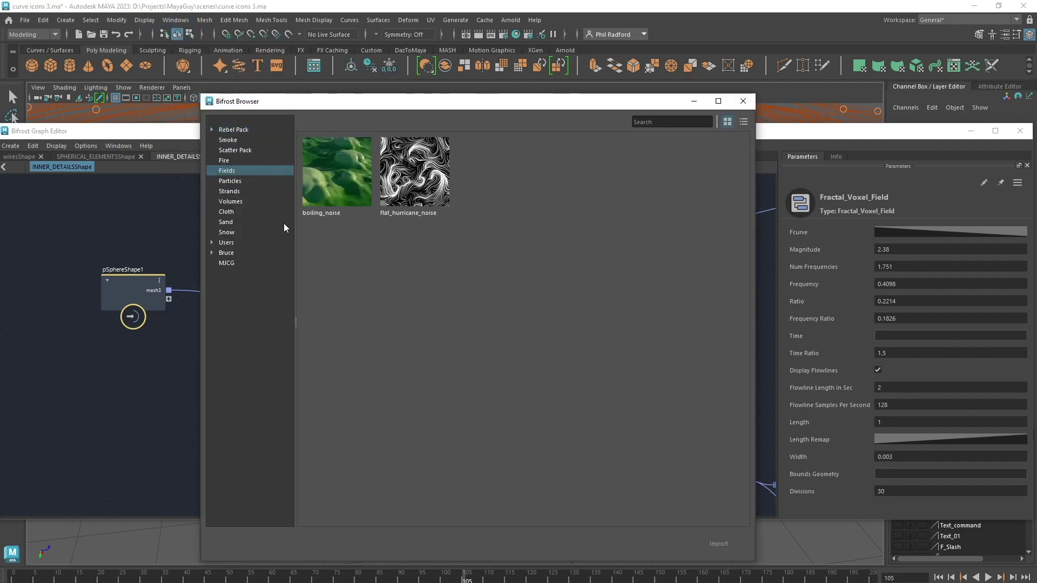
left_click(737, 106)
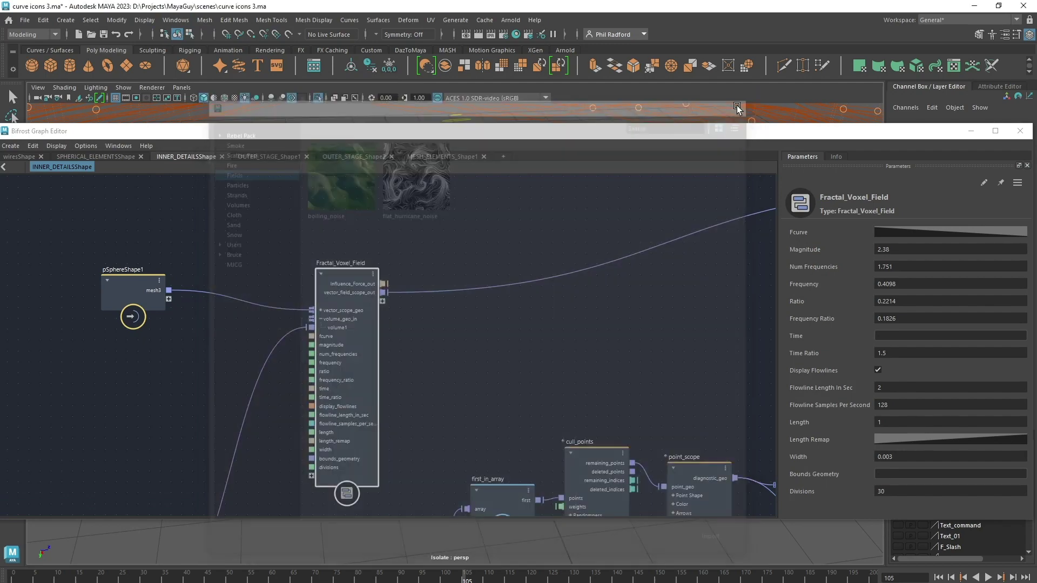
- Enter the Fractal_Voxel_Field compound and maximize the graph editor to show its internal network
left_click_drag(334, 283, 333, 258)
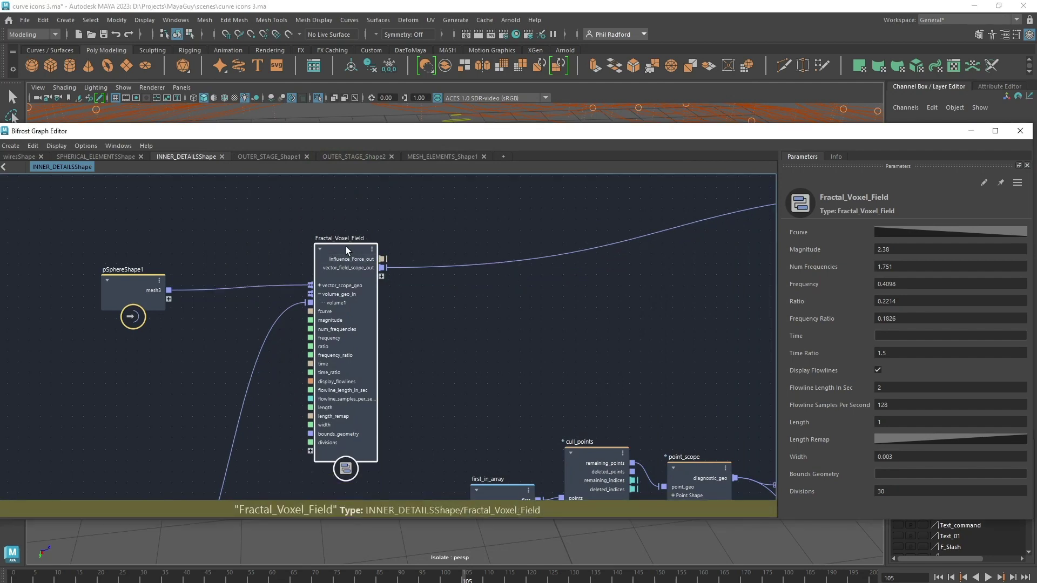
double_click(349, 253)
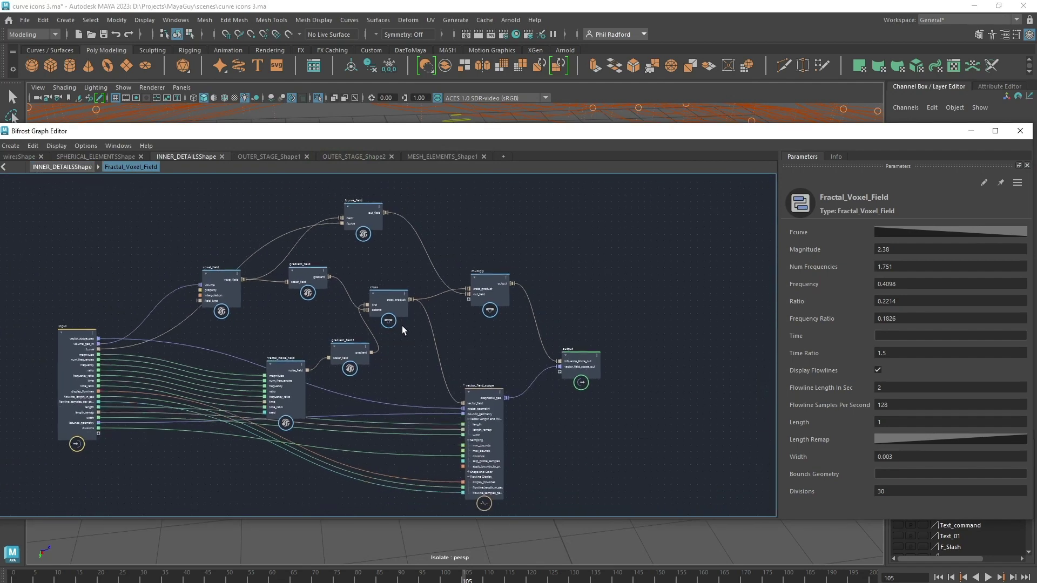
left_click(995, 131)
scroll(495, 254, "up", 3)
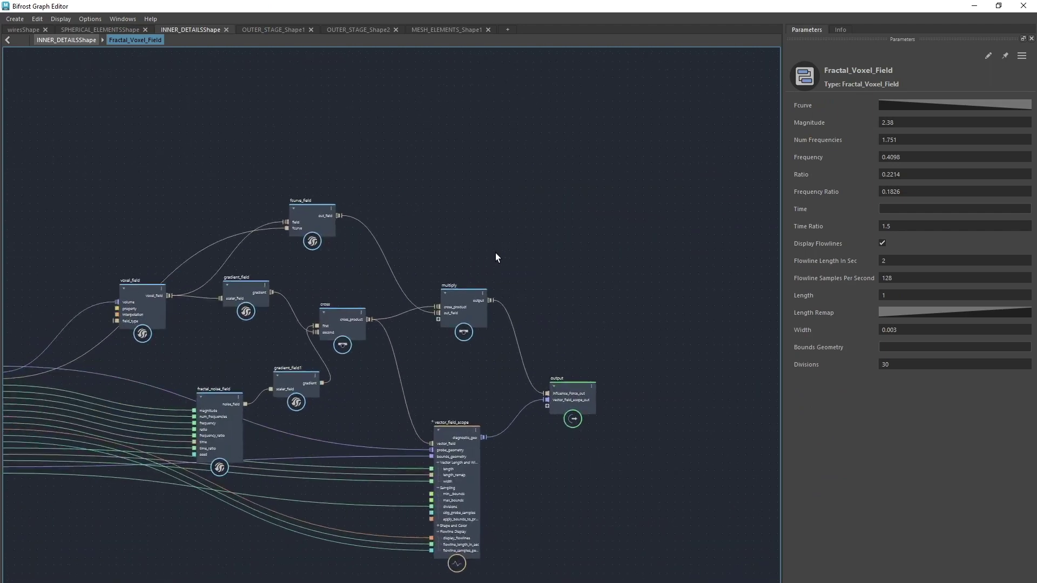
middle_click_drag(471, 185, 612, 123)
- Tidy the compound's layout by repositioning the noise, voxel, gradient and fcurve field nodes together with cross and multiply
left_click_drag(347, 354, 327, 313)
left_click_drag(429, 329, 427, 317)
left_click_drag(282, 242, 287, 248)
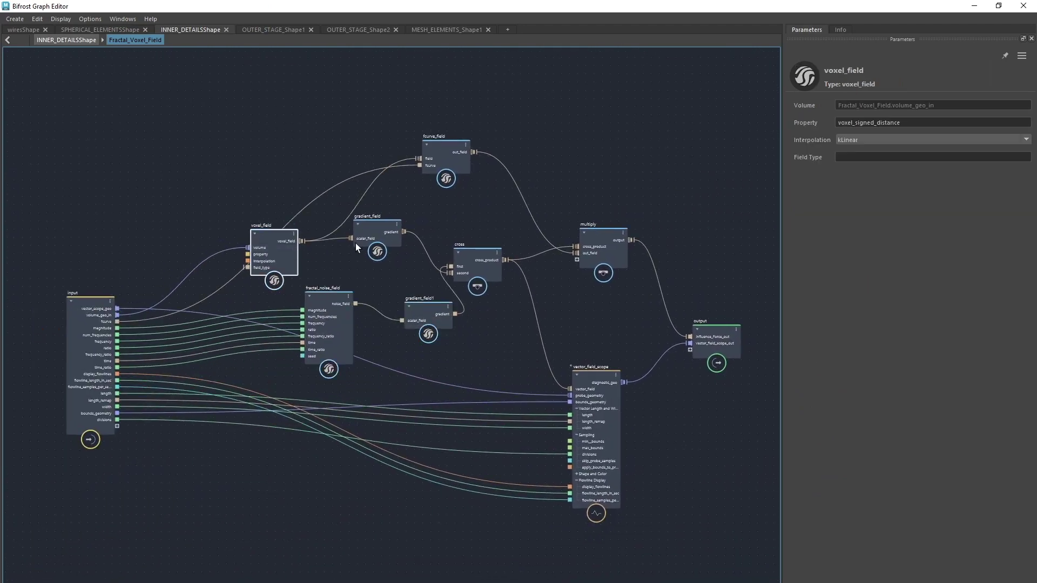
left_click_drag(380, 224, 378, 222)
left_click(430, 153)
left_click_drag(430, 154, 434, 132)
left_click_drag(495, 261, 485, 234)
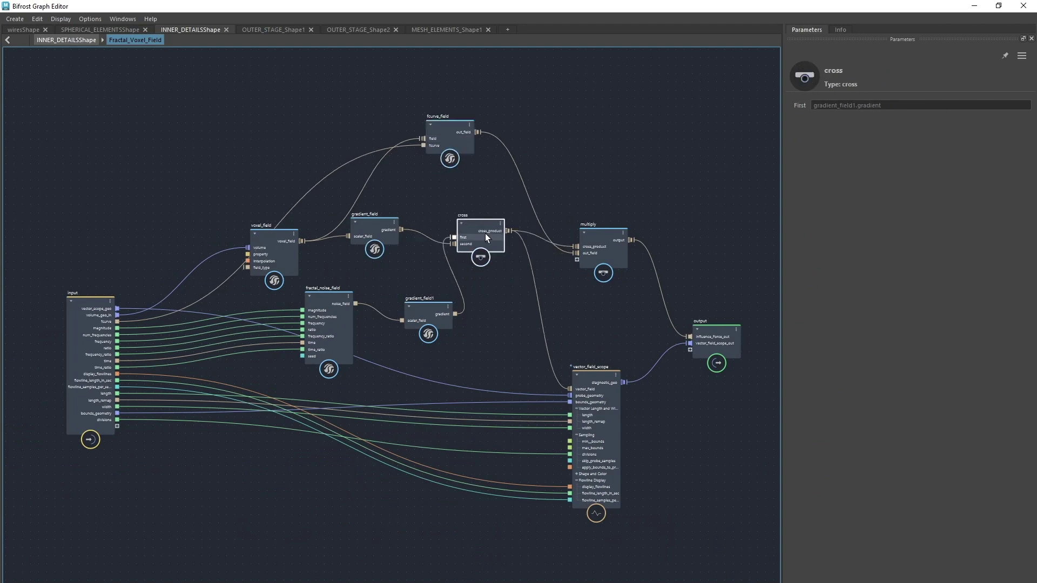
left_click_drag(429, 319, 414, 315)
left_click_drag(481, 240, 488, 245)
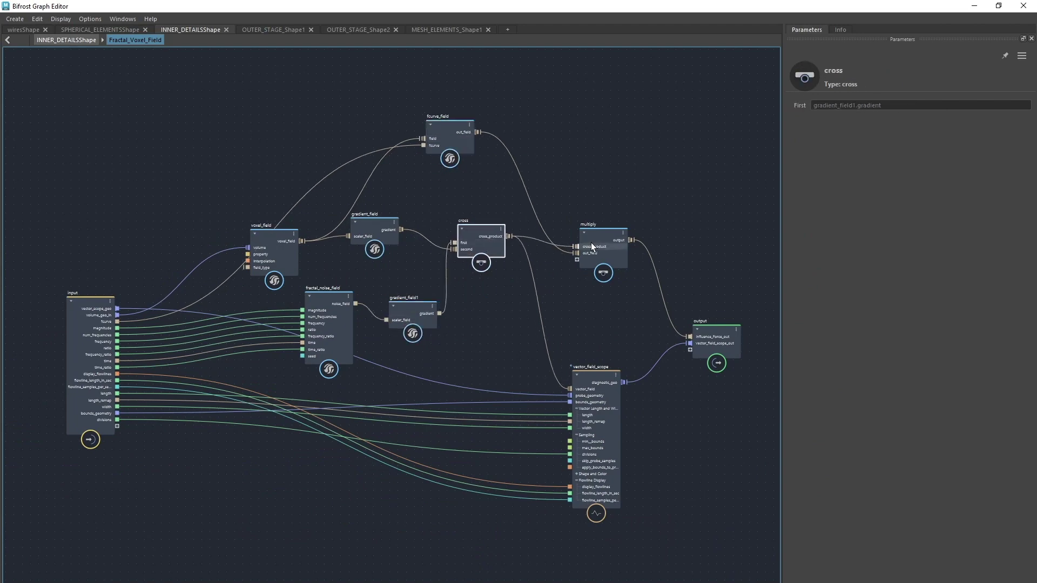
left_click_drag(591, 242, 582, 237)
- Review the vector_field_scope parameters, frame the whole compound and shift voxel_field slightly upward
left_click(593, 375)
scroll(696, 411, "up", 2)
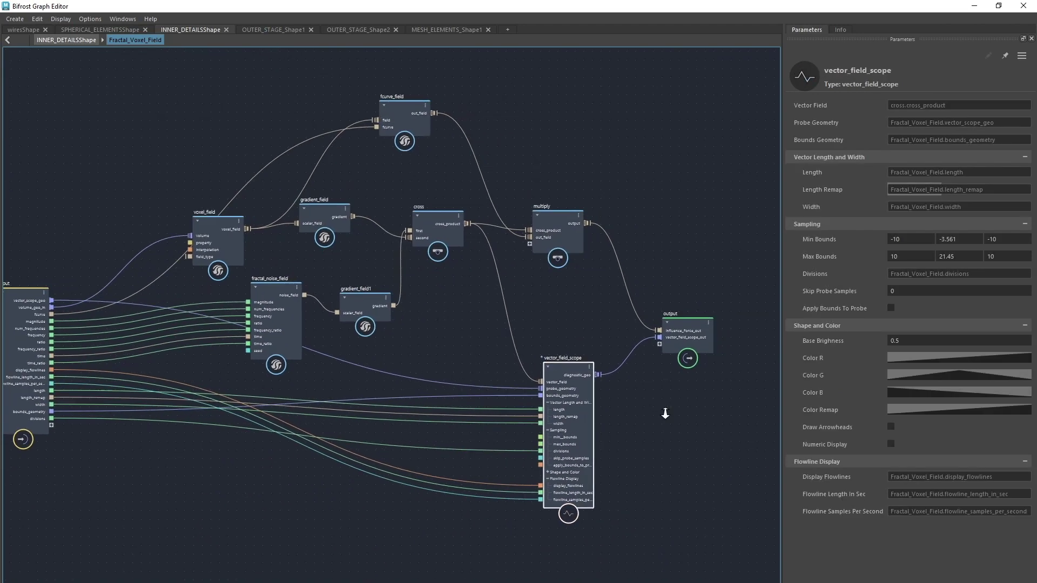
key("a")
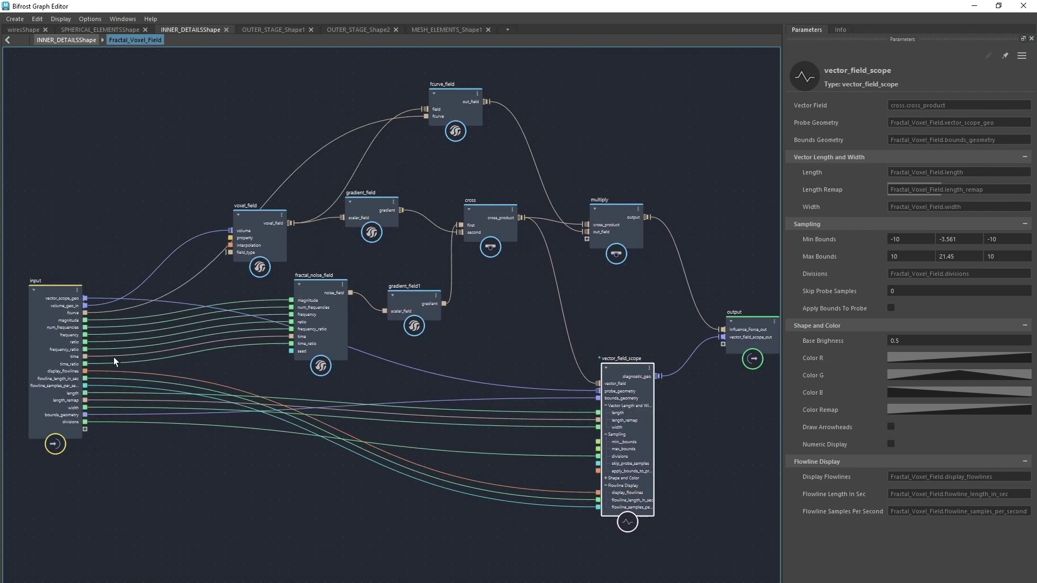
left_click(262, 245)
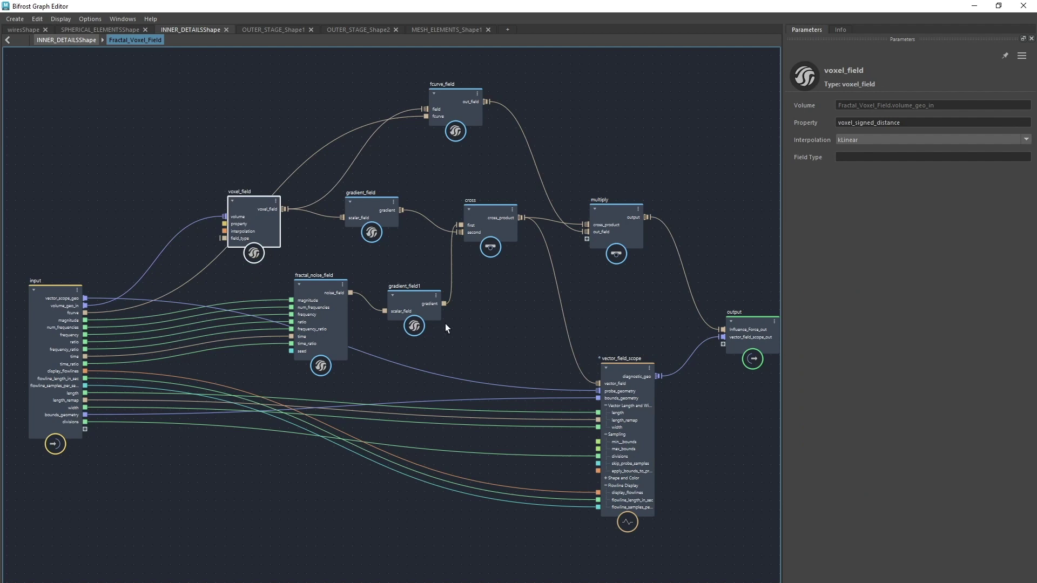
middle_click_drag(474, 323, 451, 330)
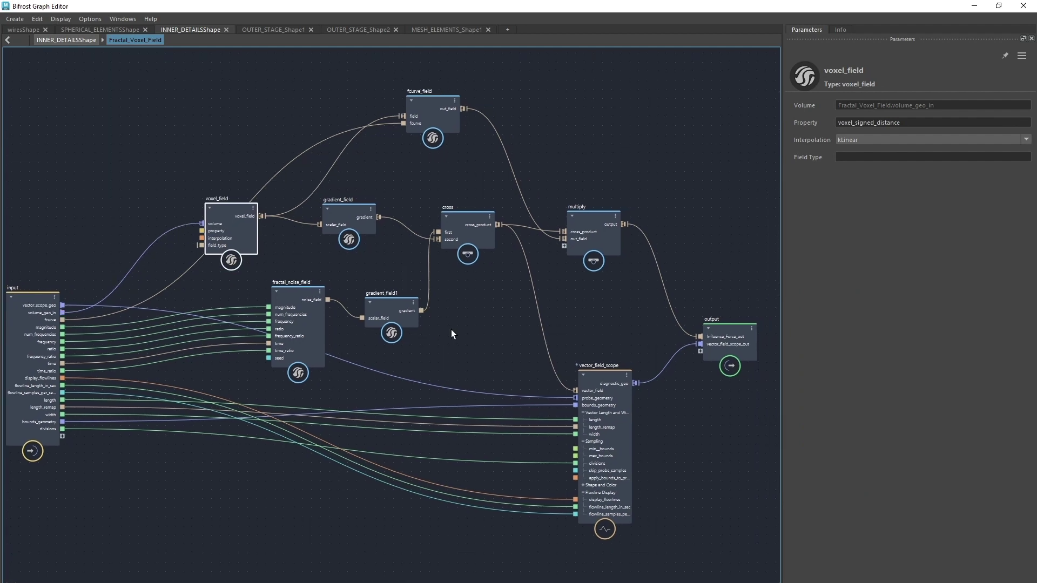
- Return to the INNER_DETAILSShape level, regroup mesh_to_volume1 and pSphereShape2 near Fractal_Voxel_Field, and uncover the viewport
left_click(53, 39)
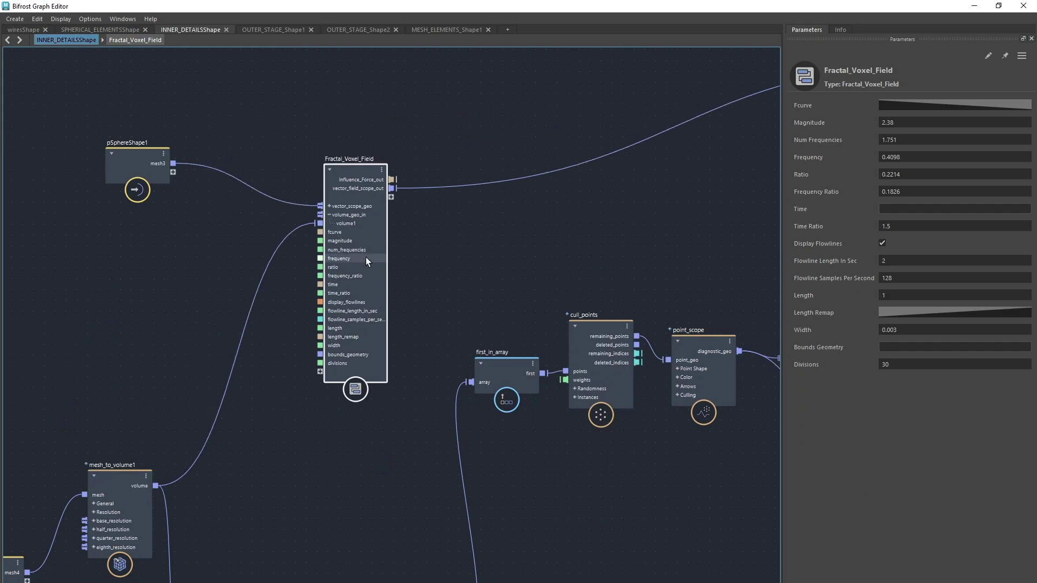
left_click_drag(365, 257, 364, 278)
middle_click_drag(294, 380, 317, 373)
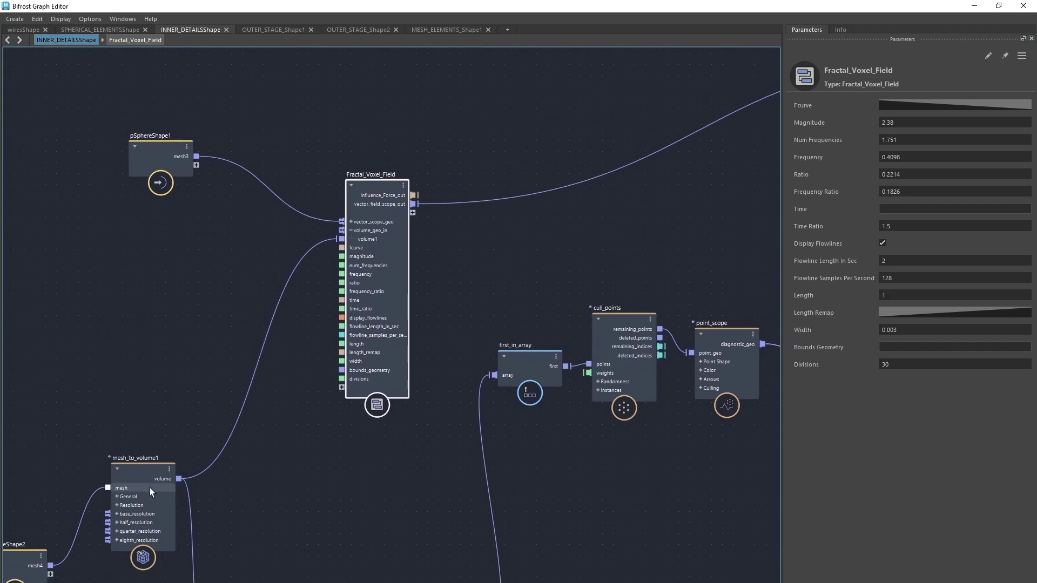
left_click_drag(150, 489, 146, 401)
left_click_drag(379, 285, 368, 303)
middle_click_drag(304, 388, 437, 317)
left_click_drag(153, 497, 188, 213)
middle_click_drag(306, 179, 309, 201)
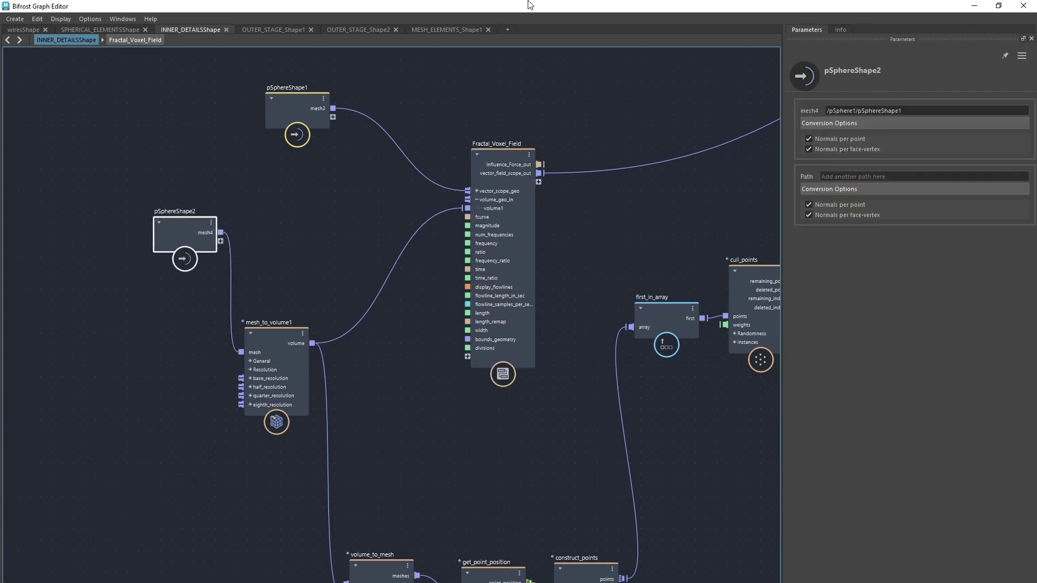
left_click_drag(530, 4, 535, 399)
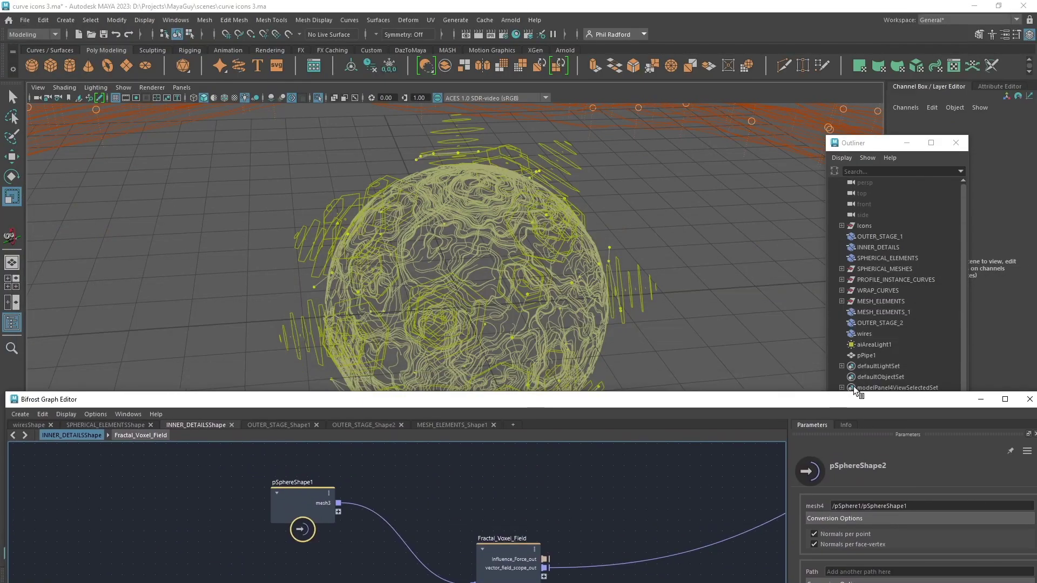
- Expand the SPHERICAL_MESHES group in the Outliner, select center_Sphere2 and center_Sphere1 in turn, and try scaling center_Sphere1 uniformly
left_click_drag(875, 143, 839, 72)
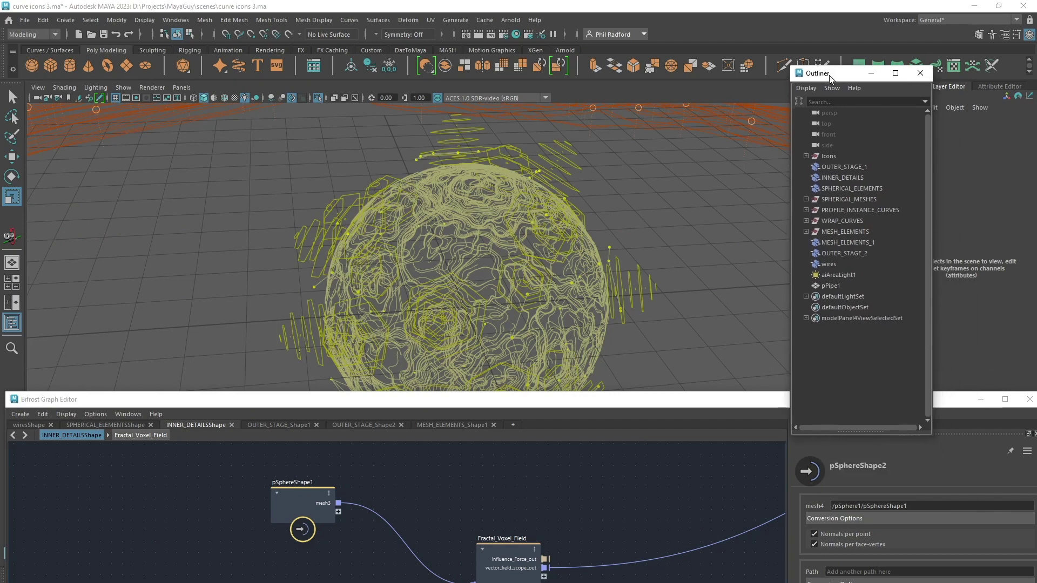
left_click(806, 199)
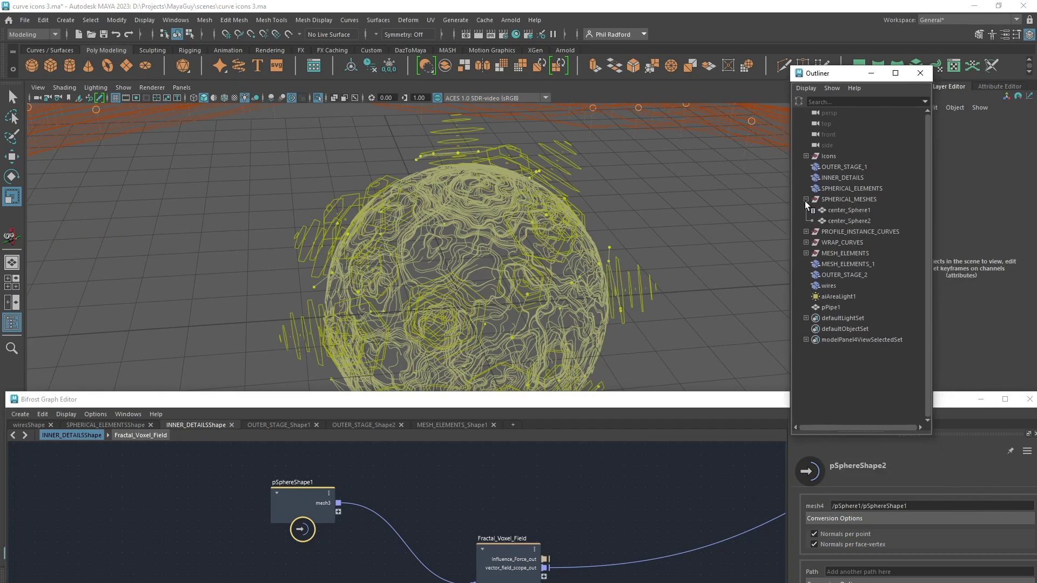
left_click(857, 220)
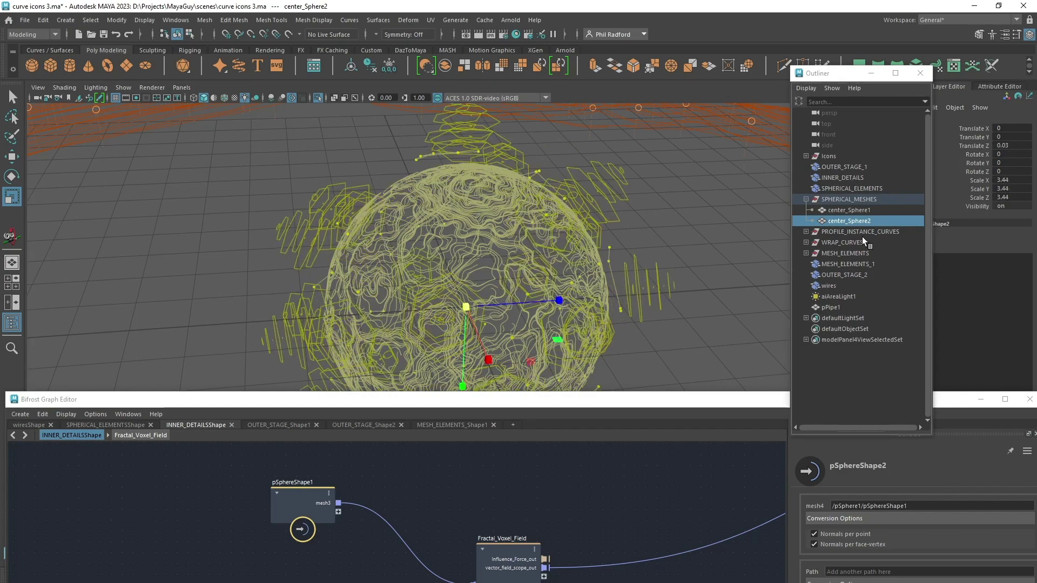
left_click(850, 210)
left_click_drag(466, 308, 565, 317)
- Maximize the graph editor and spread pSphereShape2, mesh_to_volume1 and pSphereShape1 farther away from Fractal_Voxel_Field on its input side
left_click_drag(431, 404, 431, 0)
middle_click_drag(185, 415, 227, 451, "alt")
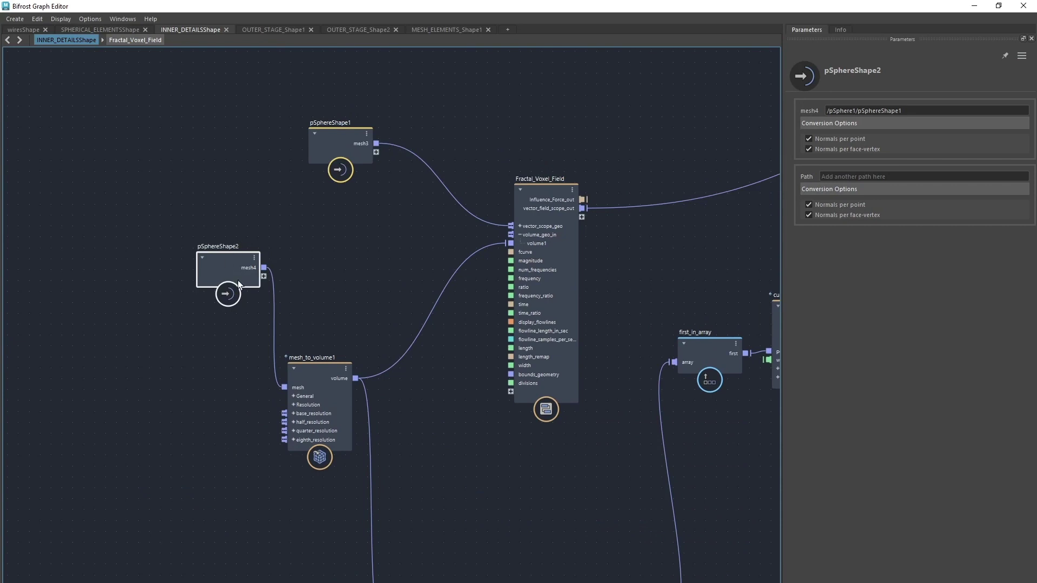
left_click_drag(238, 284, 117, 351)
left_click_drag(351, 409, 281, 369)
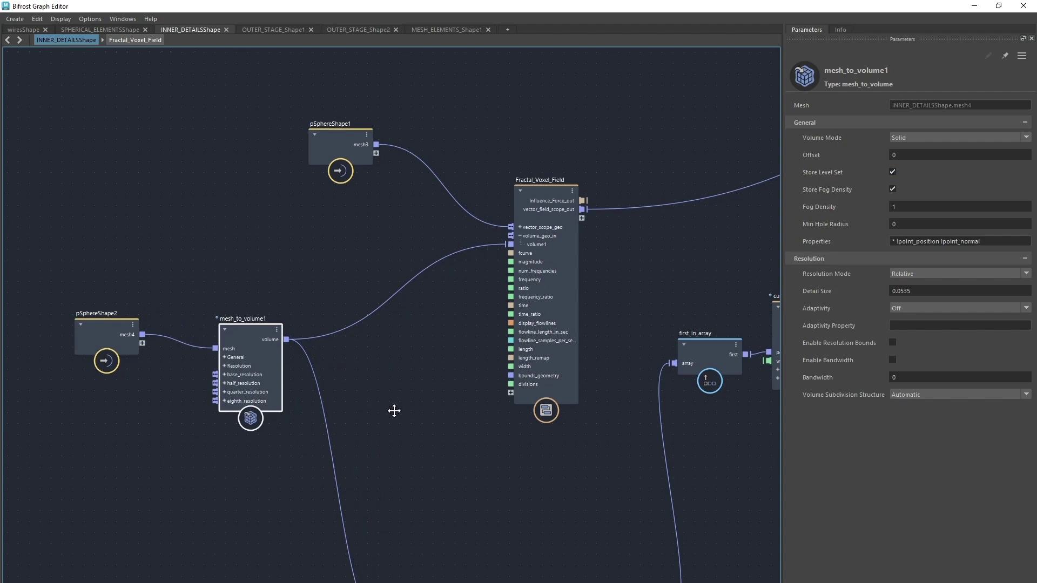
middle_click_drag(394, 409, 365, 467, "alt")
left_click_drag(299, 259, 193, 257)
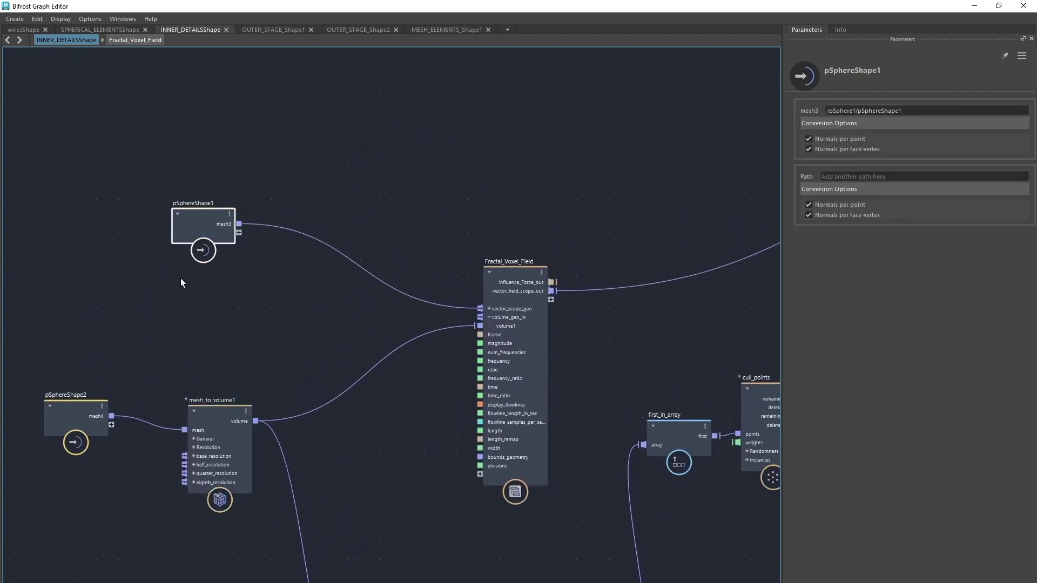
- Review the Fractal_Voxel_Field parameters, follow its output to the backdrop strand nodes, and examine the branch running through volume_to_mesh
left_click(500, 341)
middle_click_drag(574, 324, 100, 383)
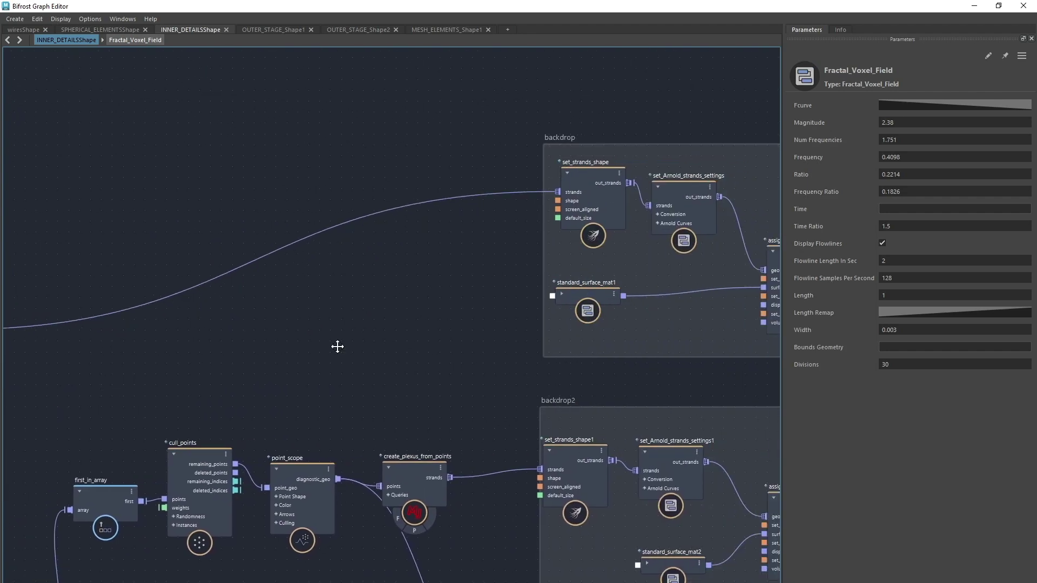
key("f")
middle_click_drag(440, 439, 509, 276)
scroll(509, 275, "up", 2)
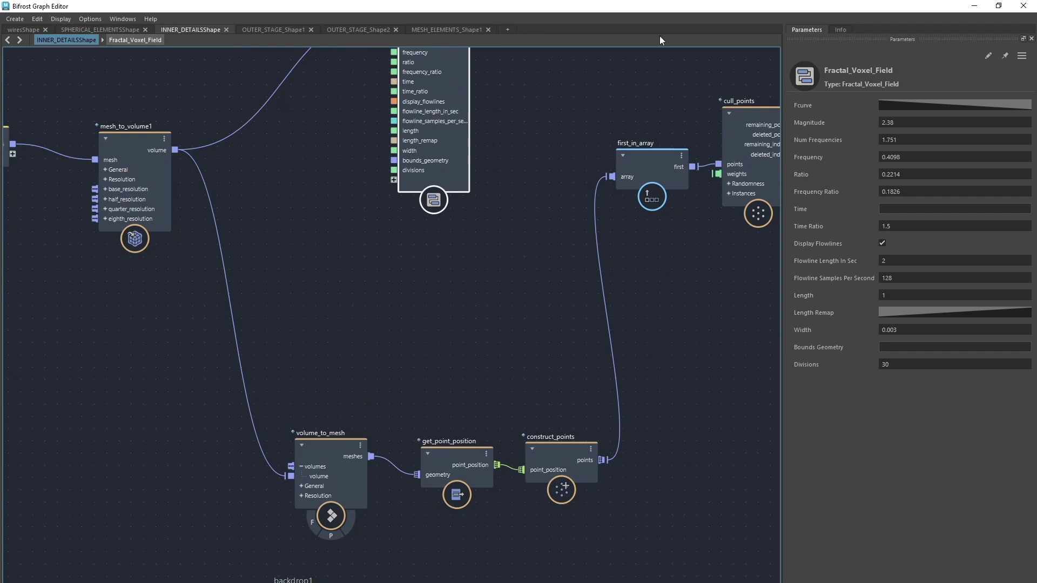
- Uncover the viewport to view the sphere, then maximize the graph editor again
left_click_drag(631, 6, 553, 415)
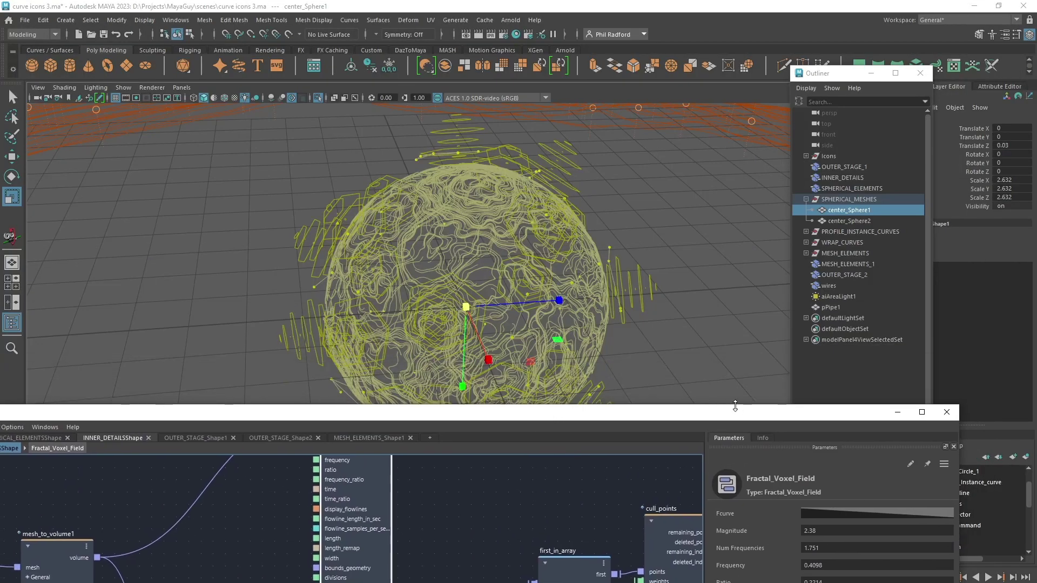
left_click_drag(735, 406, 775, 216)
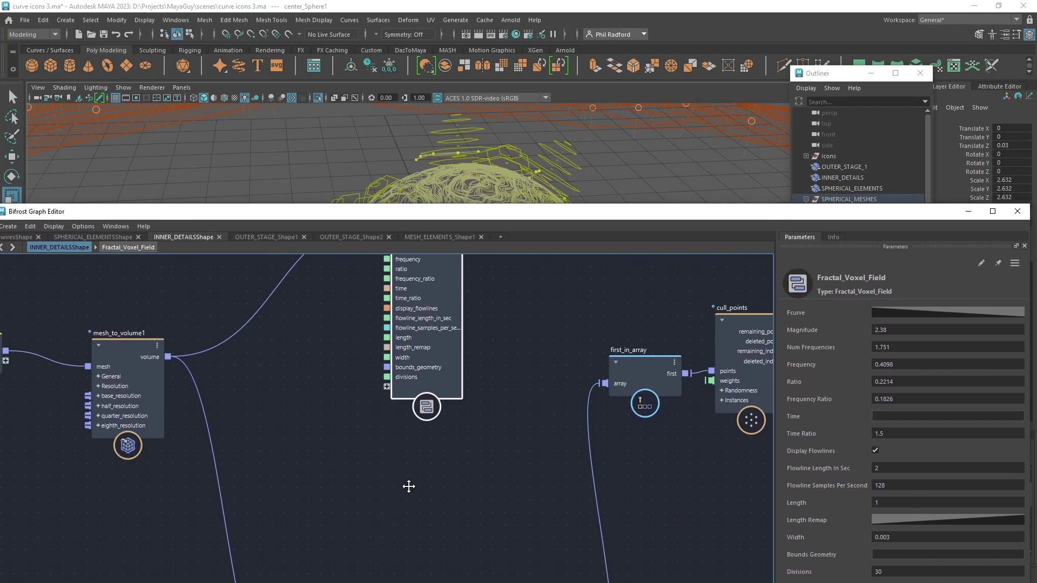
scroll(397, 486, "down", 2)
left_click(991, 215)
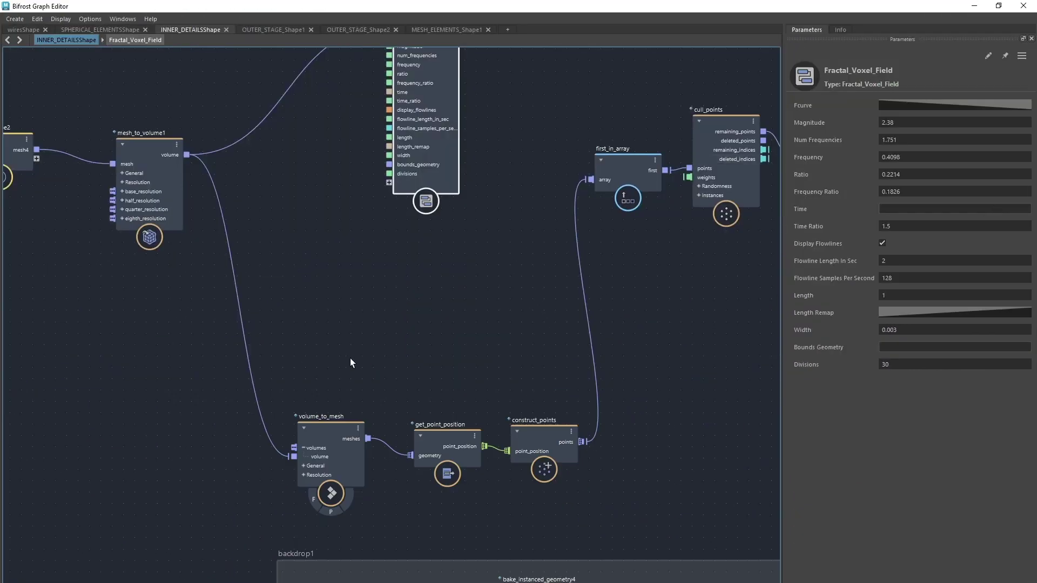
- Move volume_to_mesh up closer to mesh_to_volume1 and shift first_in_array slightly away from cull_points
middle_click_drag(389, 356, 376, 335, "alt")
scroll(377, 379, "up", 1)
left_click_drag(312, 434, 254, 345)
middle_click_drag(451, 300, 394, 375, "alt")
right_click_drag(394, 376, 405, 305, "alt")
left_click_drag(528, 257, 504, 267)
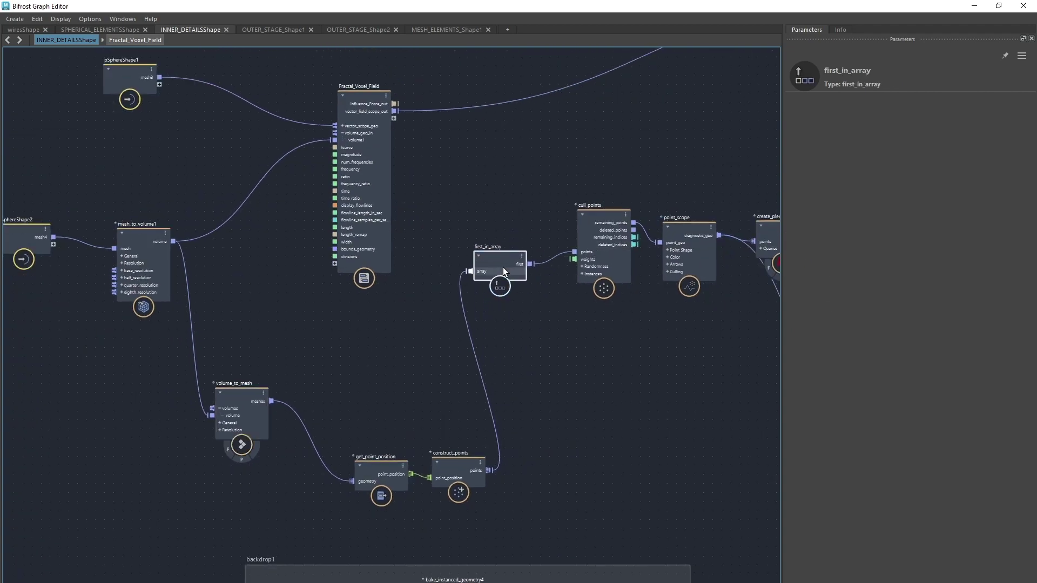
- Tidy the point branch by moving get_point_position and construct_points closer to volume_to_mesh, and nudge volume_to_mesh slightly upward
left_click_drag(369, 473, 342, 463)
left_click_drag(464, 469, 429, 451)
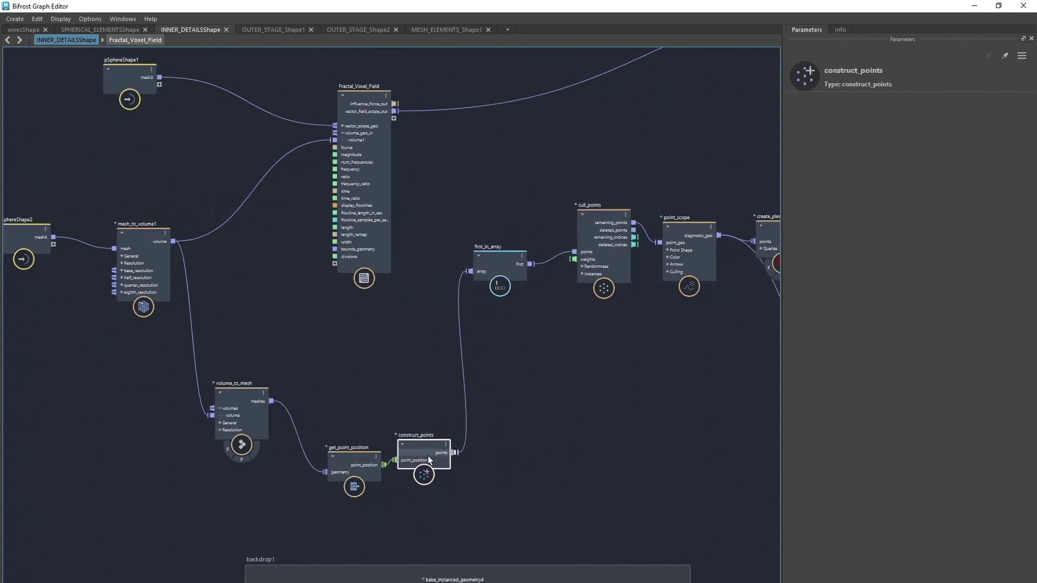
left_click_drag(243, 416, 240, 408)
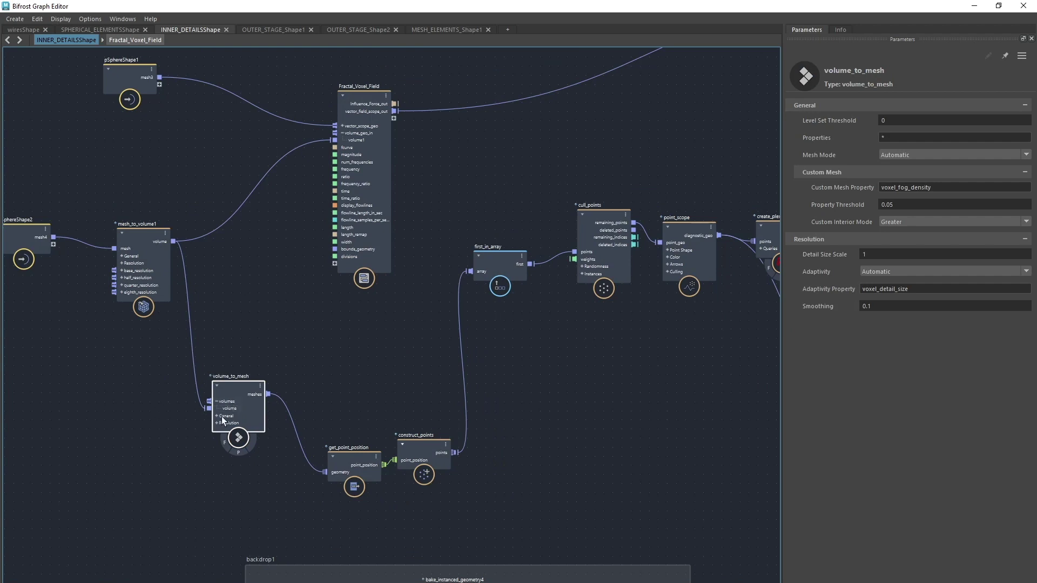
left_click_drag(366, 479, 331, 463)
left_click_drag(426, 455, 413, 448)
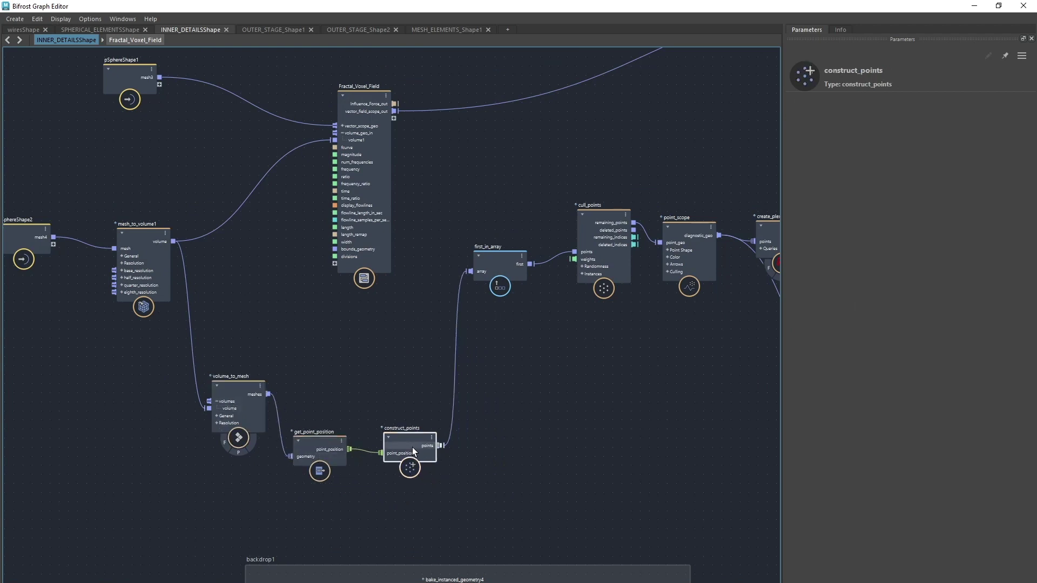
- Examine the first_in_array, cull_points, point_scope and create_plexus_from_points nodes along the points chain
middle_click_drag(538, 381, 398, 428)
left_click_drag(367, 316, 334, 345)
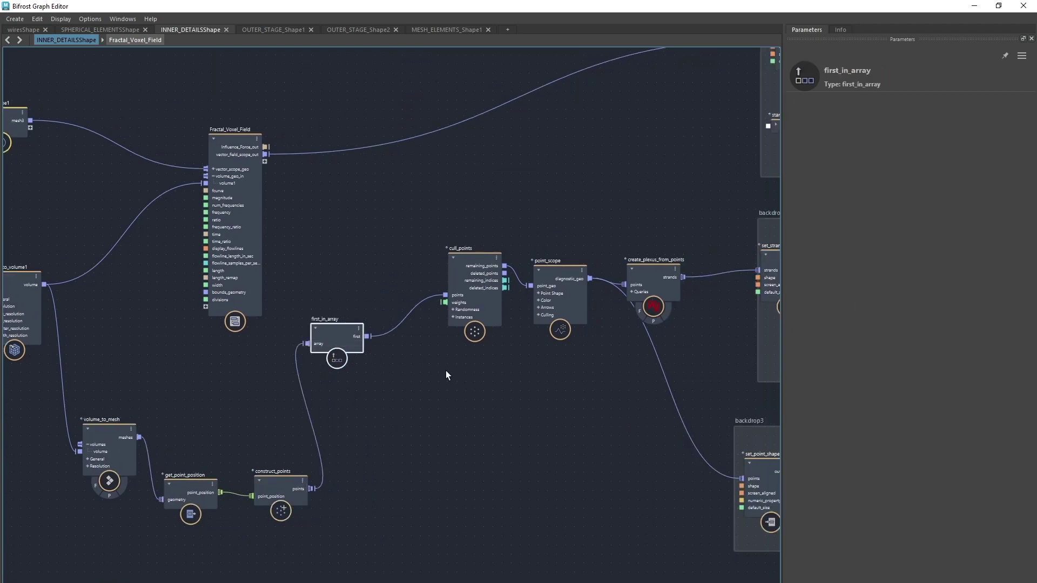
middle_click_drag(462, 371, 413, 348)
left_click_drag(419, 290, 404, 311)
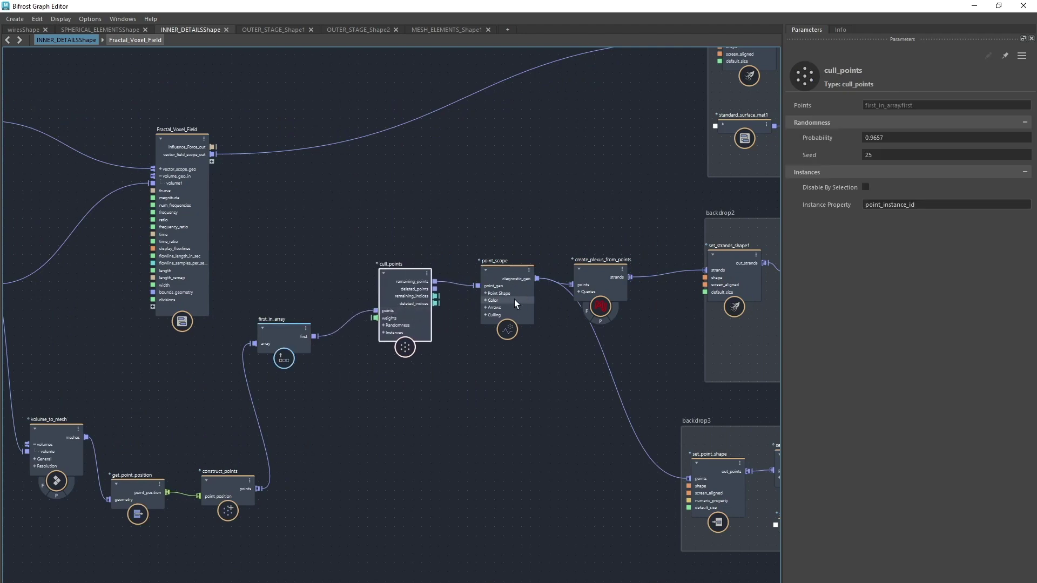
left_click_drag(514, 303, 501, 331)
middle_click_drag(505, 382, 426, 393)
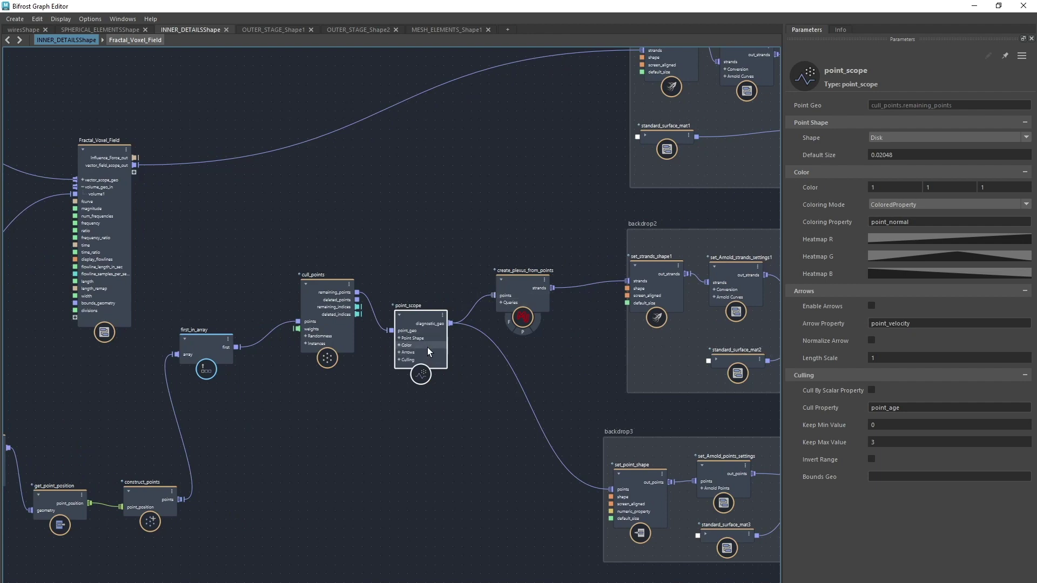
left_click_drag(427, 348, 429, 348)
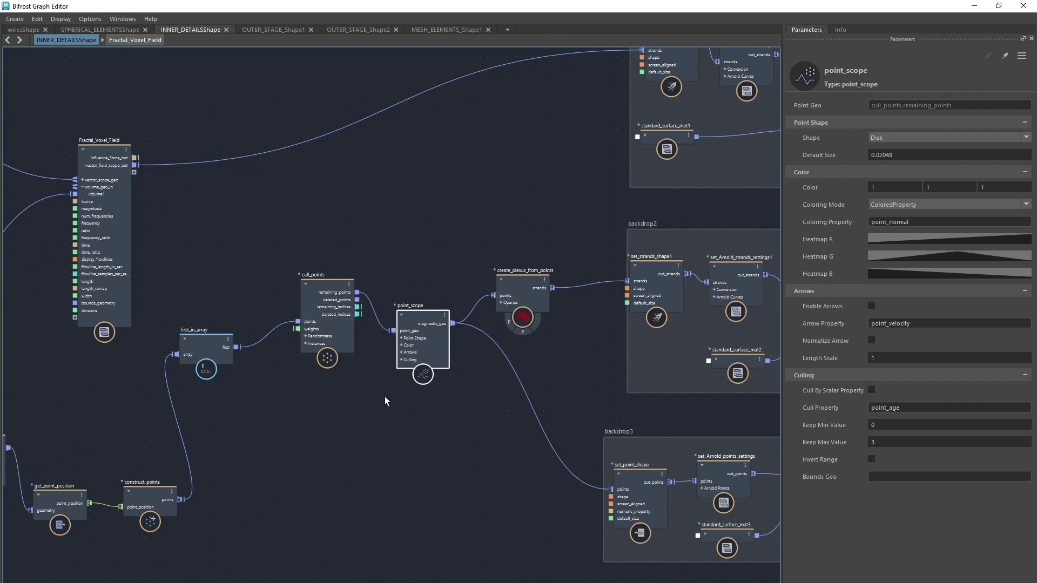
left_click(519, 286)
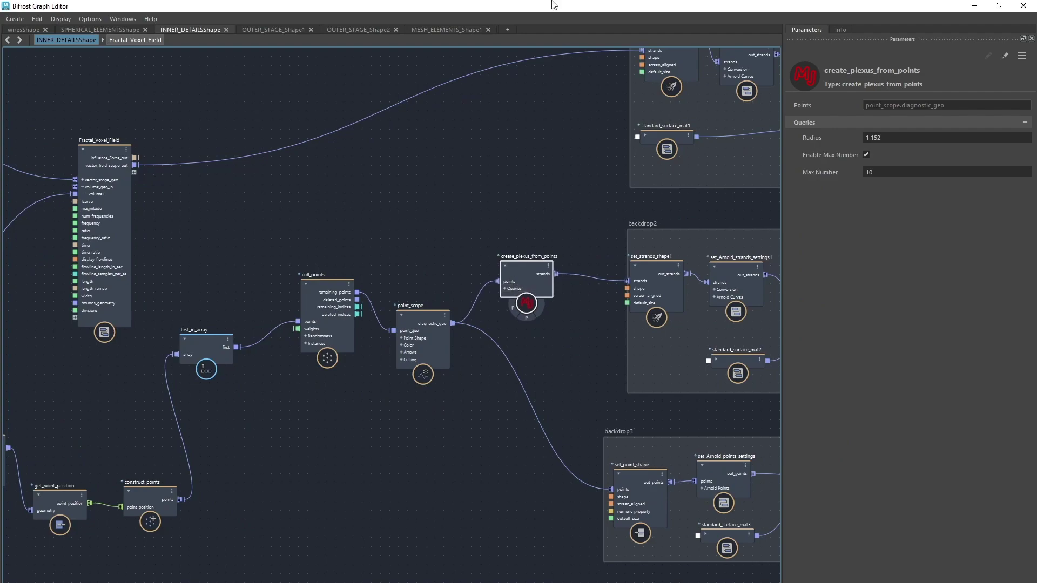
- Uncover the sphere in the viewport and set the create_plexus_from_points Radius to 1.869
left_click_drag(554, 4, 474, 482)
right_click_drag(404, 299, 419, 320, "alt")
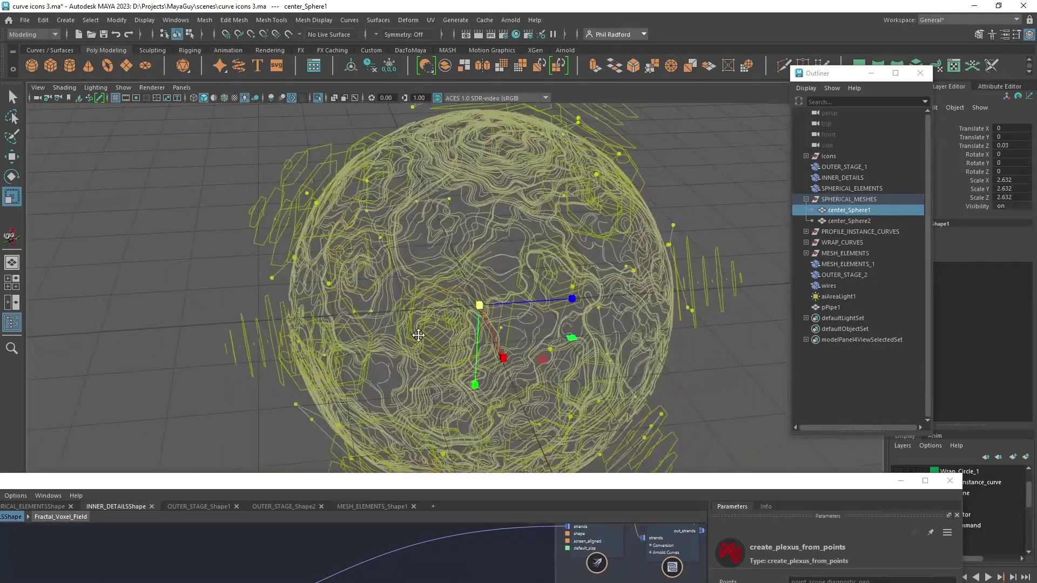
middle_click_drag(401, 319, 430, 339, "alt")
scroll(431, 341, "up", 1)
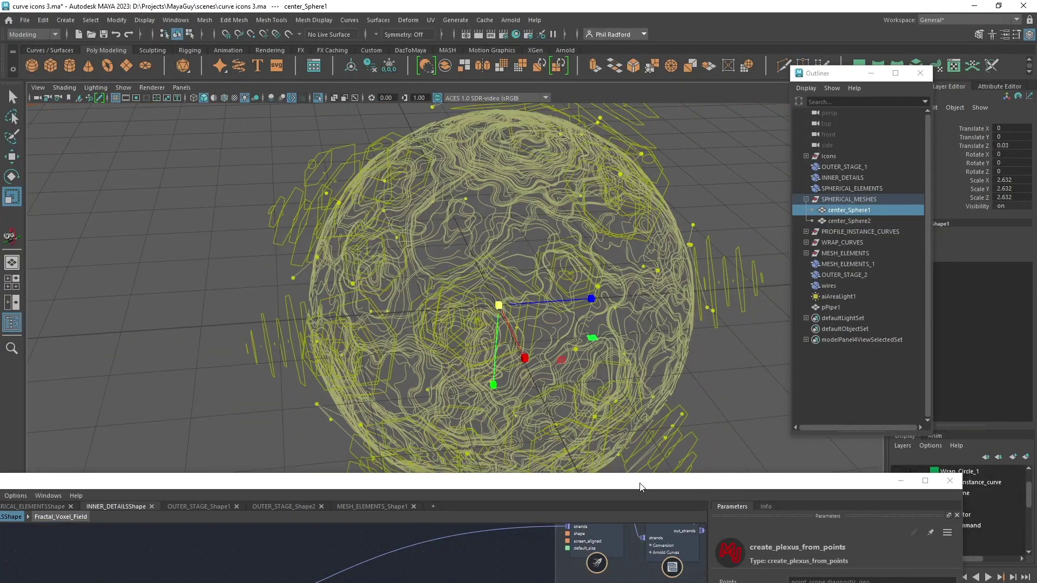
left_click_drag(641, 482, 554, 358)
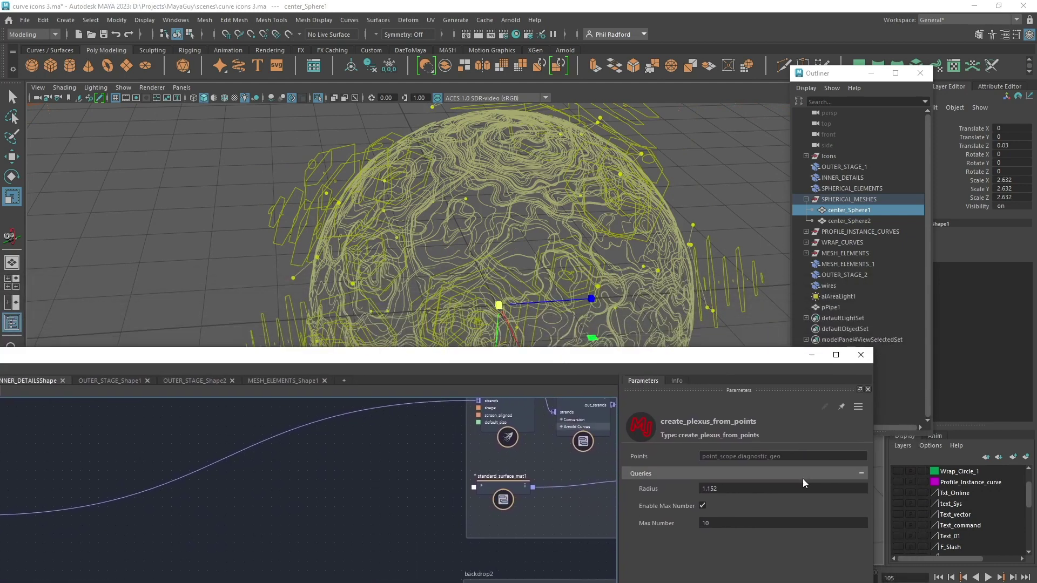
left_click_drag(761, 482, 804, 528)
left_click_drag(644, 261, 556, 329, "alt")
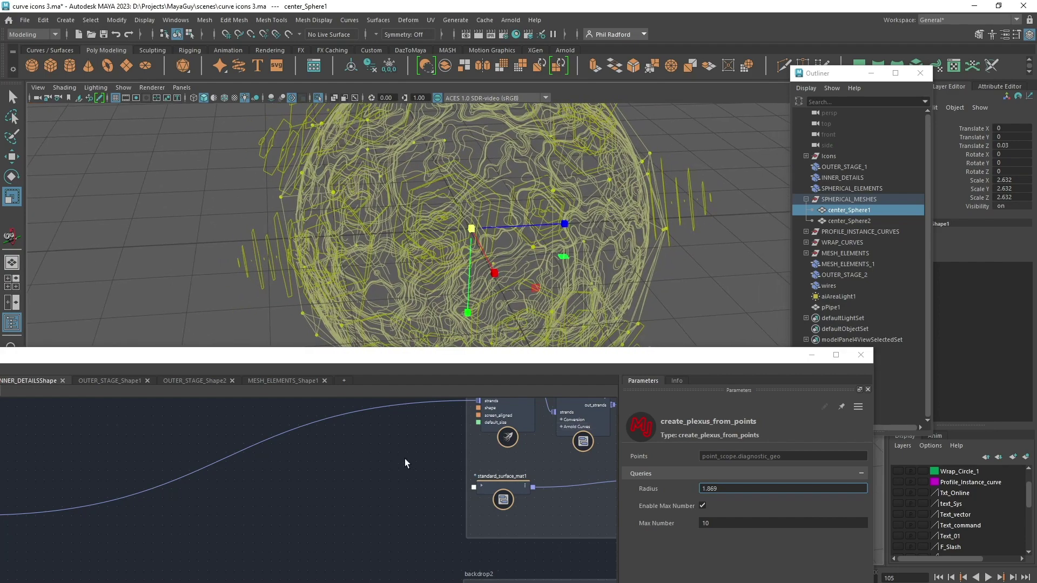
- Maximize the graph window and examine the strand shape, Arnold strand settings and material assignment nodes in the first backdrop and backdrop2
middle_click_drag(404, 458, 297, 507)
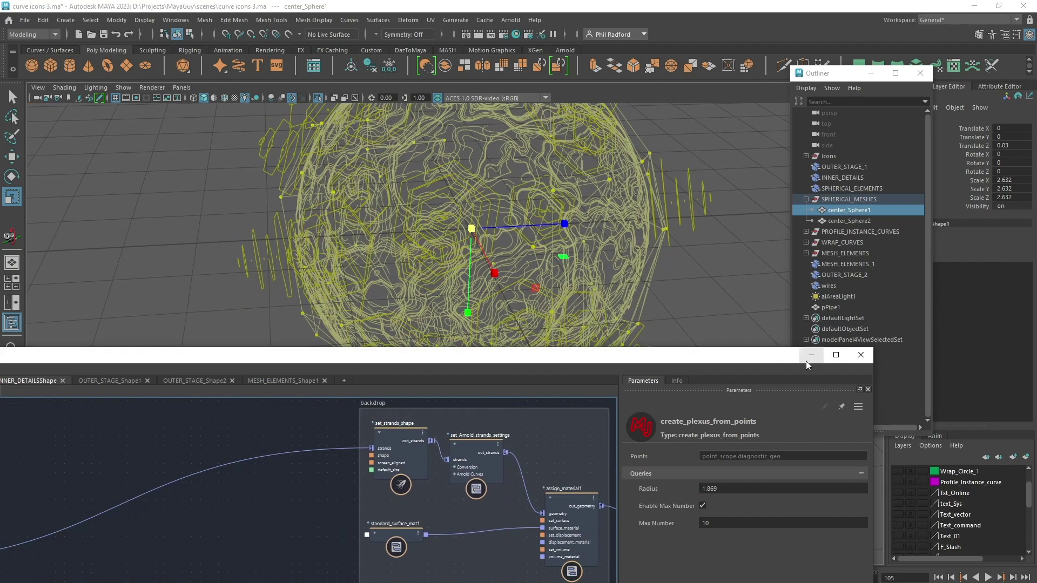
left_click(835, 355)
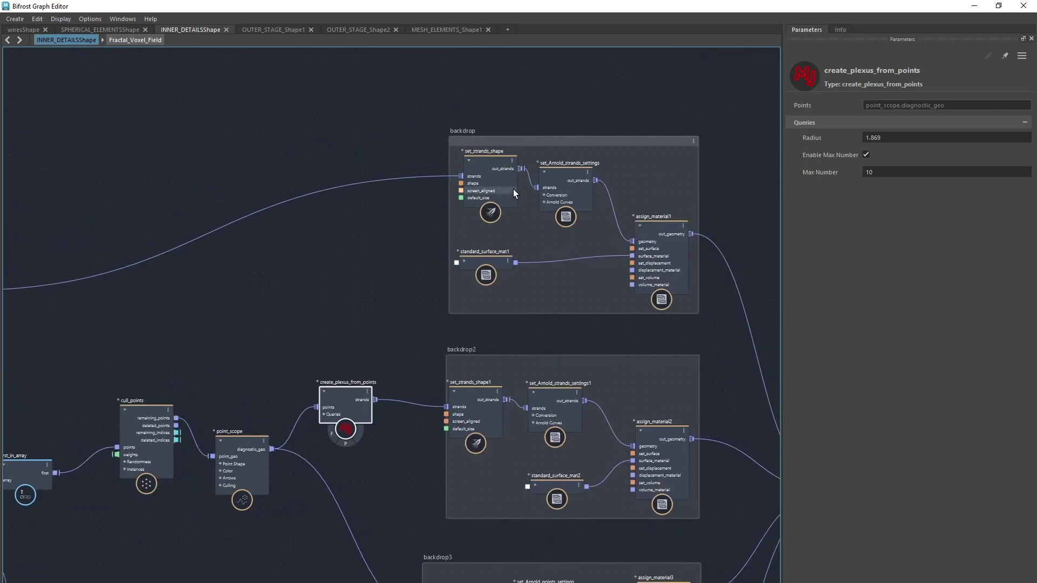
left_click_drag(494, 173, 488, 174)
left_click_drag(568, 181, 578, 178)
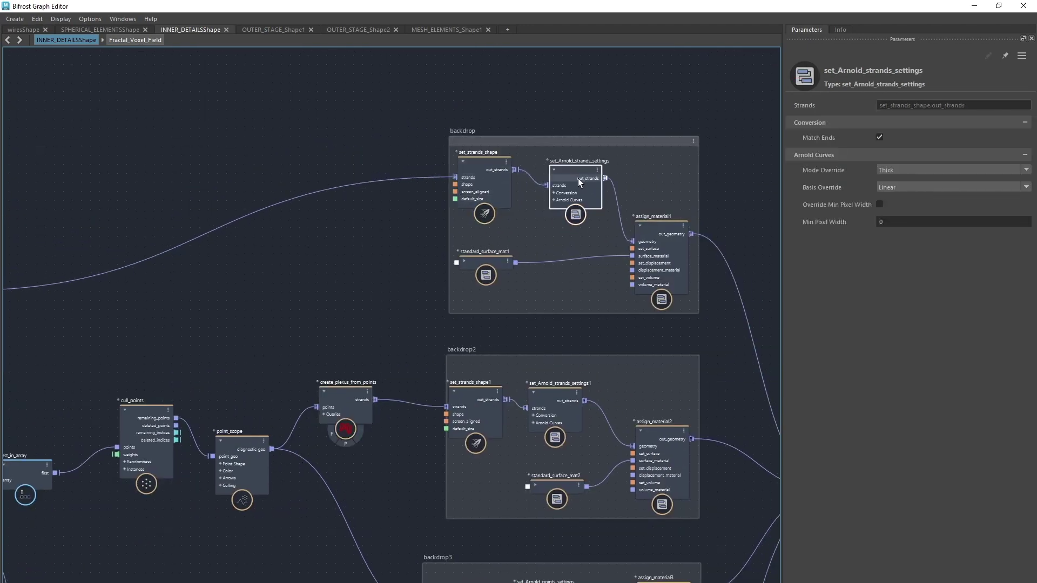
left_click_drag(656, 227, 659, 224)
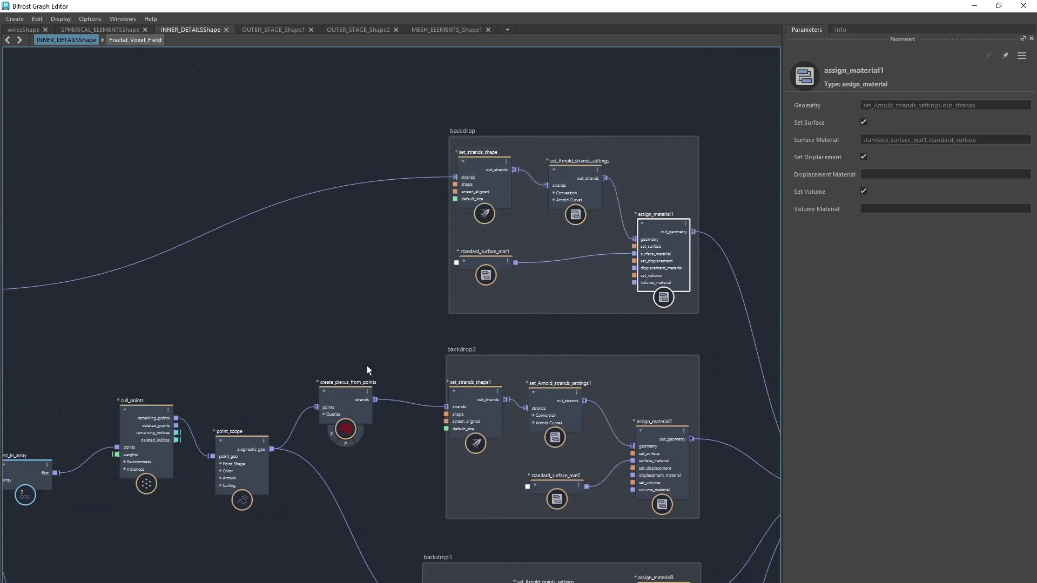
middle_click_drag(368, 349, 407, 281)
left_click_drag(392, 349, 394, 364)
middle_click_drag(395, 267, 294, 230)
left_click(423, 283)
left_click(520, 292)
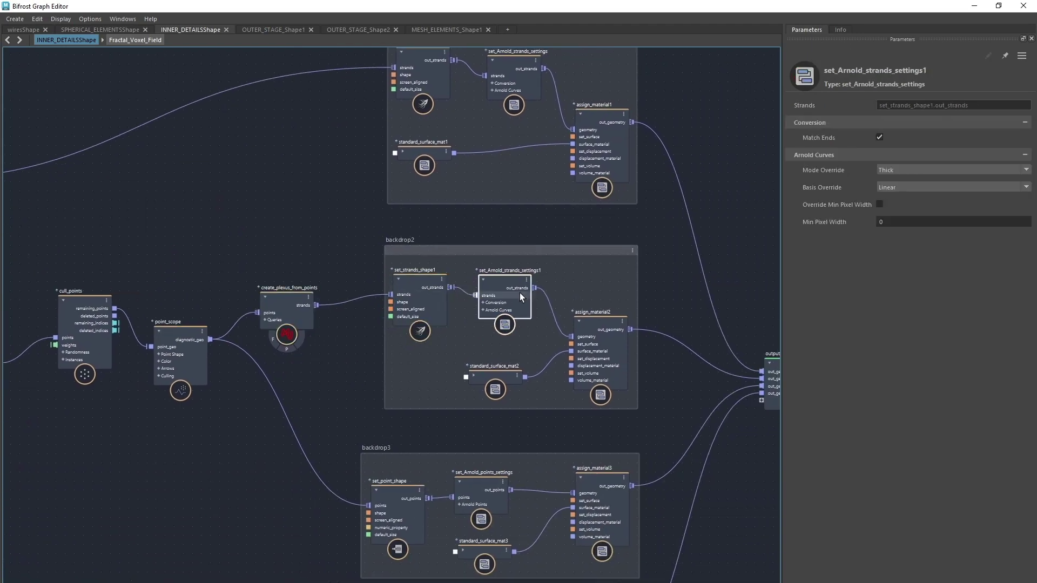
- Change the Emission Color of standard_surface_mat2 to blue, about 0.1368, 0.302, 1, with the viewport visible
left_click(495, 375)
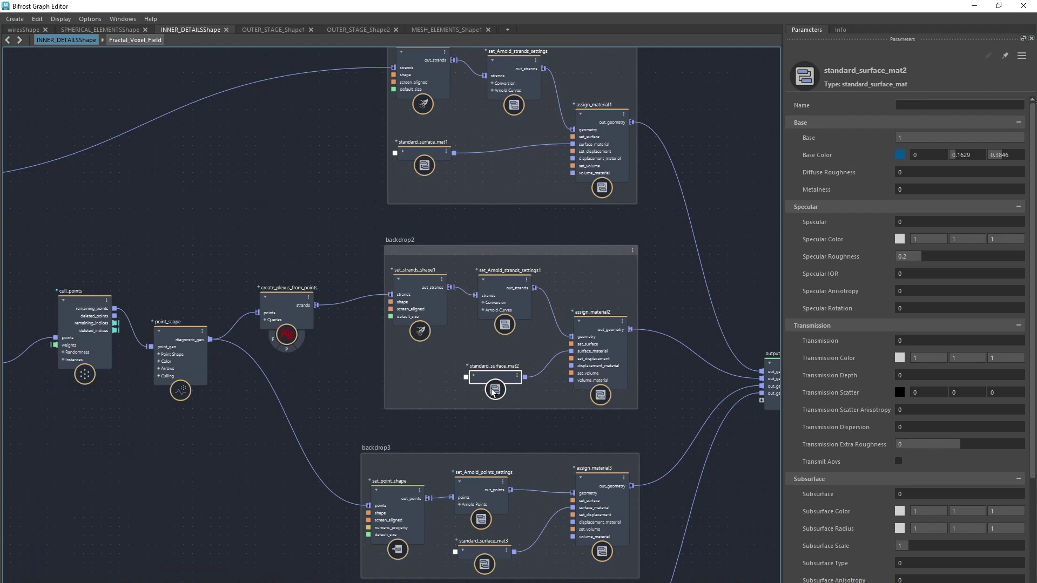
scroll(955, 419, "down", 6)
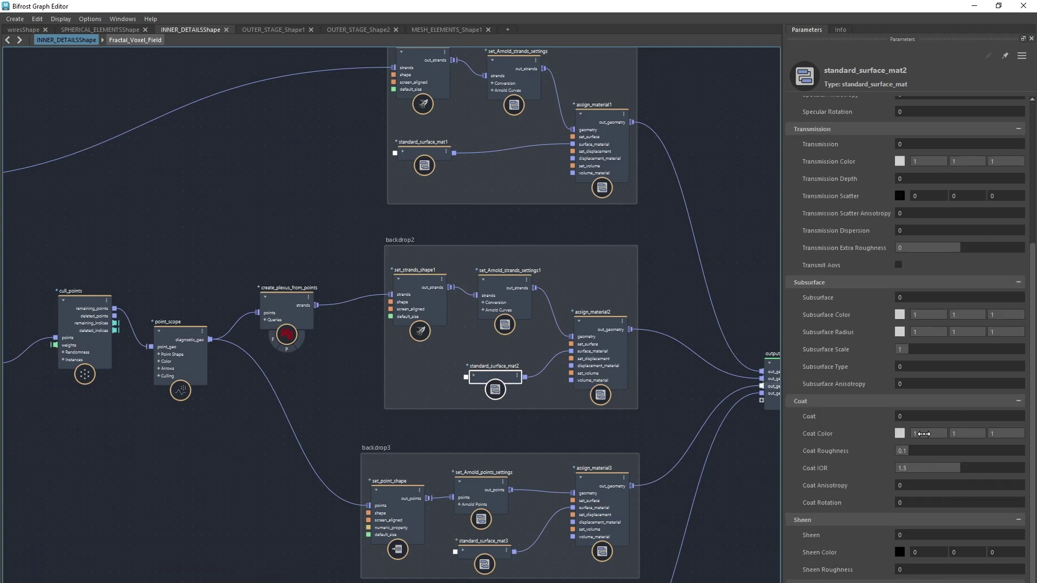
double_click(795, 5)
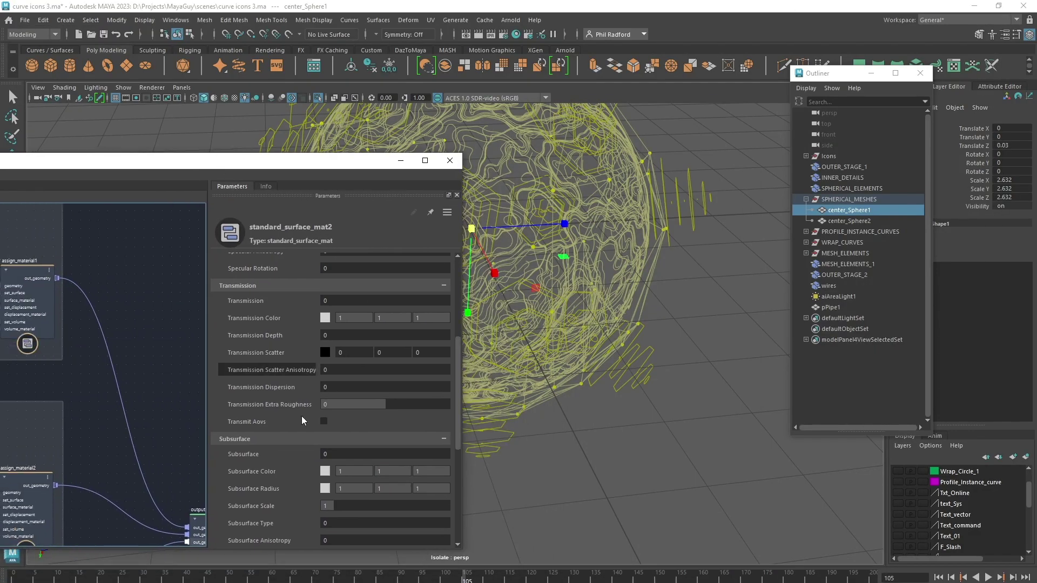
scroll(288, 486, "down", 1)
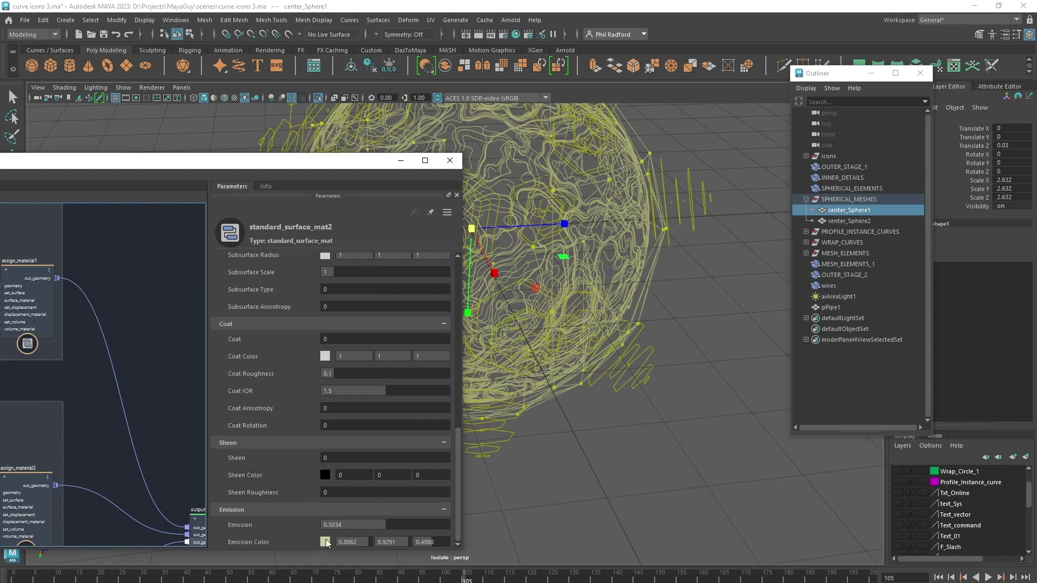
left_click(325, 541)
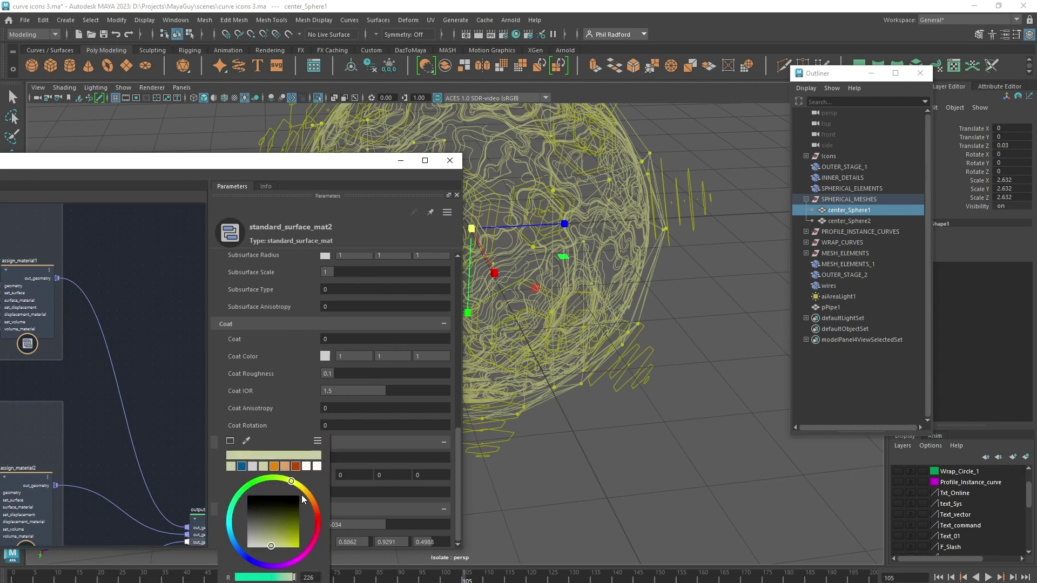
left_click_drag(303, 500, 304, 490)
mouse_move(286, 536)
left_mouse_down()
mouse_move(300, 537)
mouse_move(286, 513)
mouse_move(242, 513)
mouse_move(297, 530)
mouse_move(292, 549)
left_mouse_up()
left_click(244, 555)
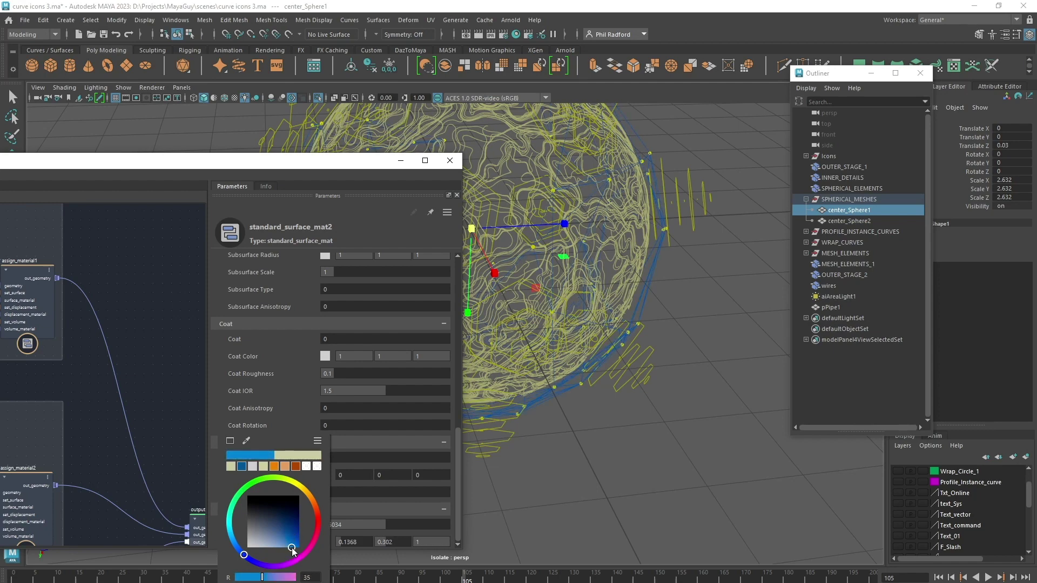
left_click(150, 374)
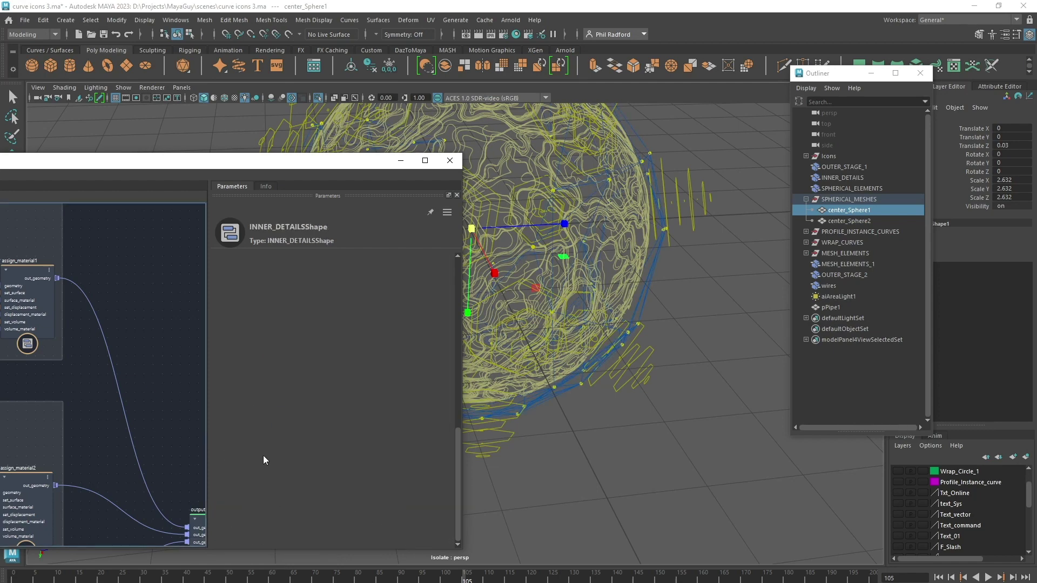
- Maximize the graph window and move volume_to_mesh, get_point_position and construct_points up into a compact chain beside mesh_to_volume1
left_click_drag(249, 166, 775, 4)
middle_click_drag(345, 201, 398, 338)
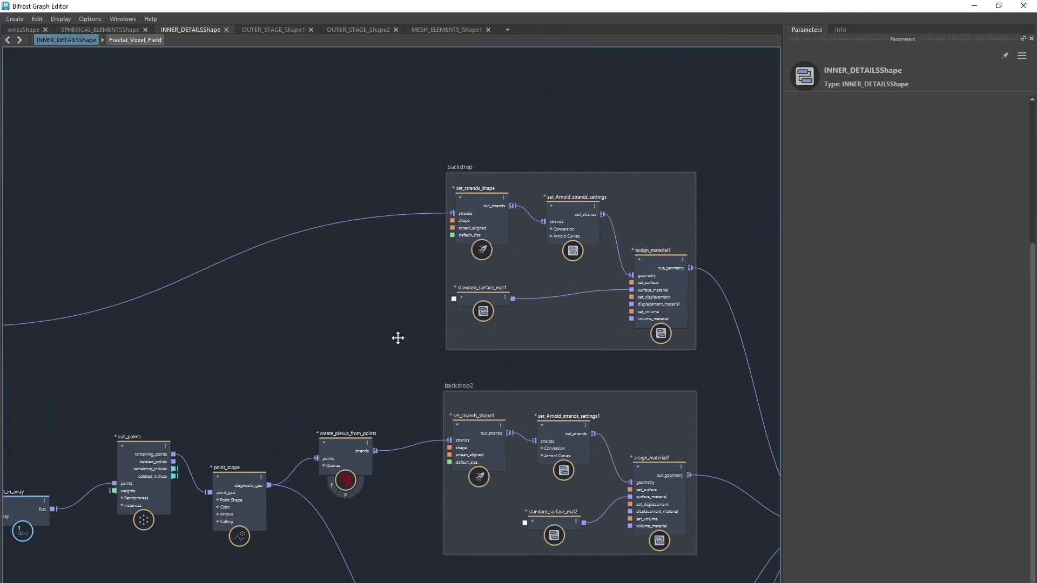
left_click_drag(343, 446, 346, 450)
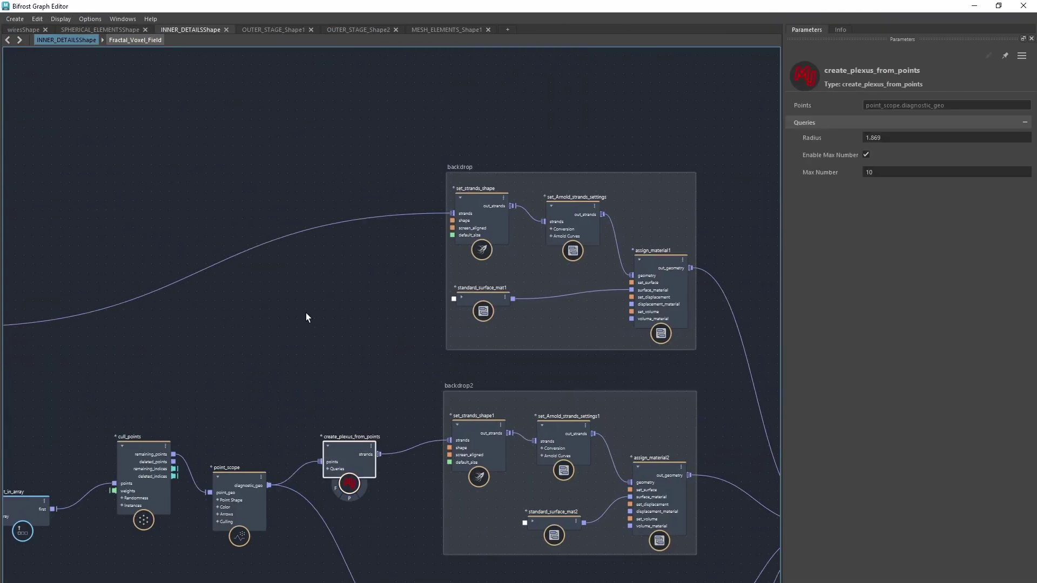
middle_click_drag(270, 323, 493, 173)
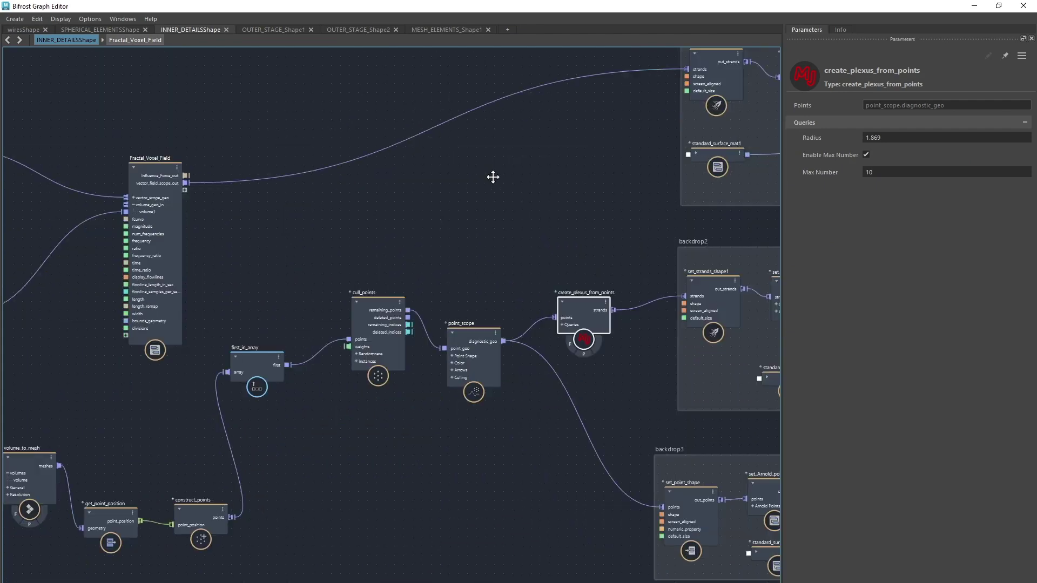
middle_click_drag(407, 504, 514, 426)
left_click_drag(309, 438, 311, 377)
left_click_drag(207, 469, 198, 320)
left_click_drag(138, 394, 116, 298)
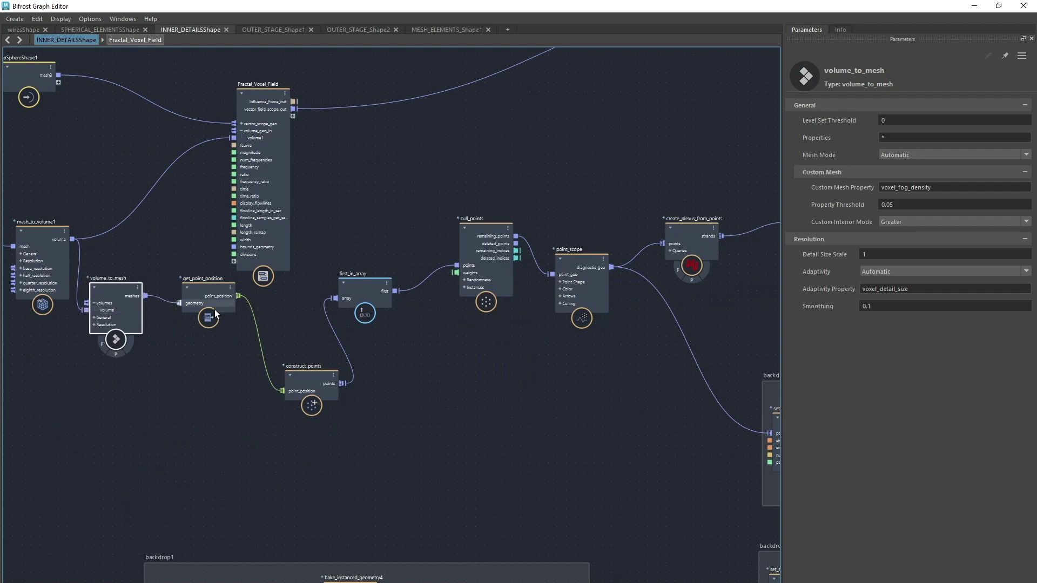
left_click_drag(208, 302, 216, 351)
left_click_drag(327, 386, 309, 342)
- Rearrange the cull_points, point_scope and create_plexus_from_points nodes between first_in_array and backdrop2
middle_click_drag(593, 375, 299, 377)
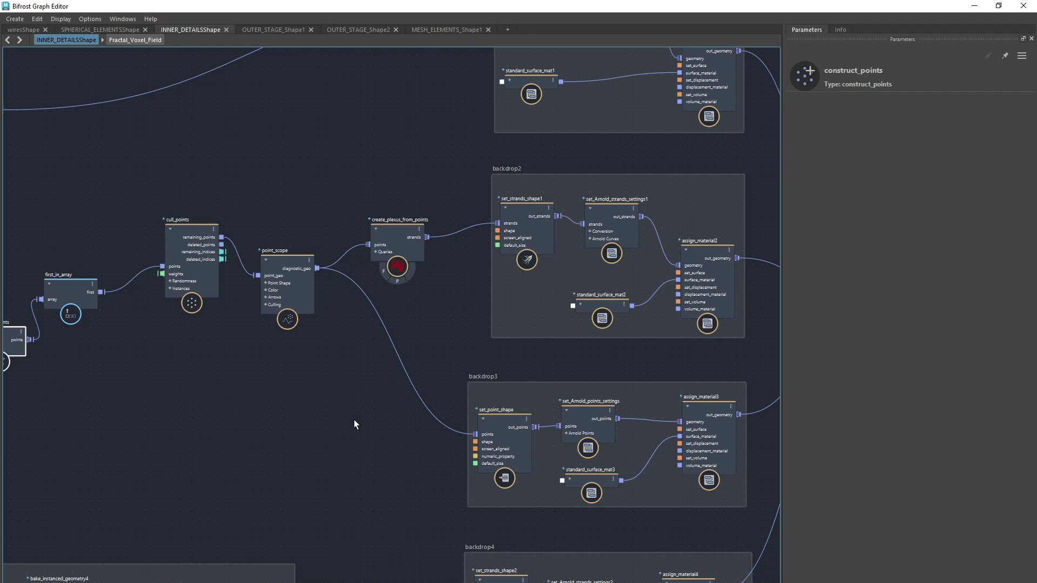
middle_click_drag(230, 415, 650, 478, "alt")
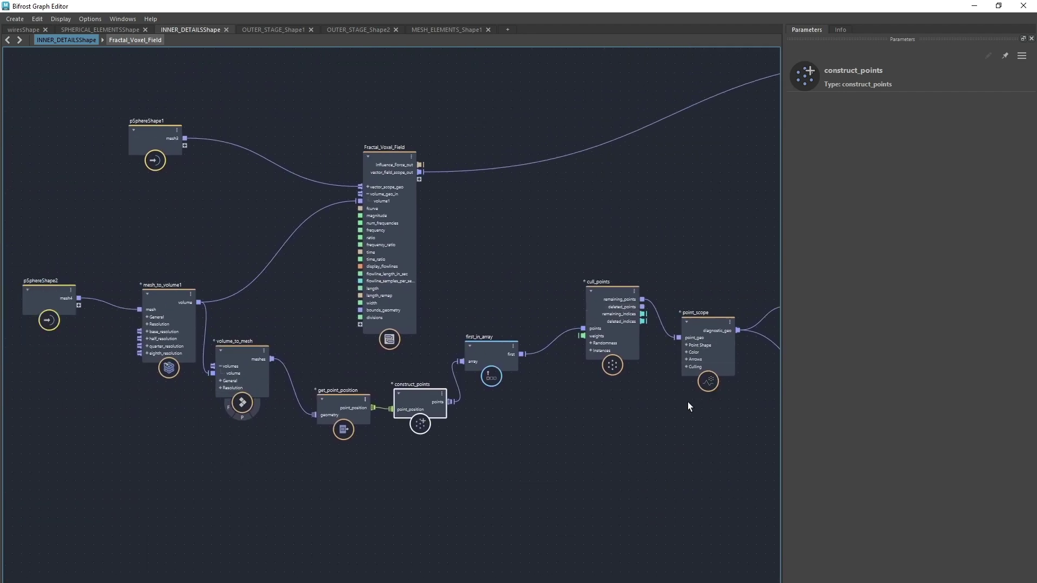
middle_click_drag(688, 402, 456, 422, "alt")
left_click(507, 328)
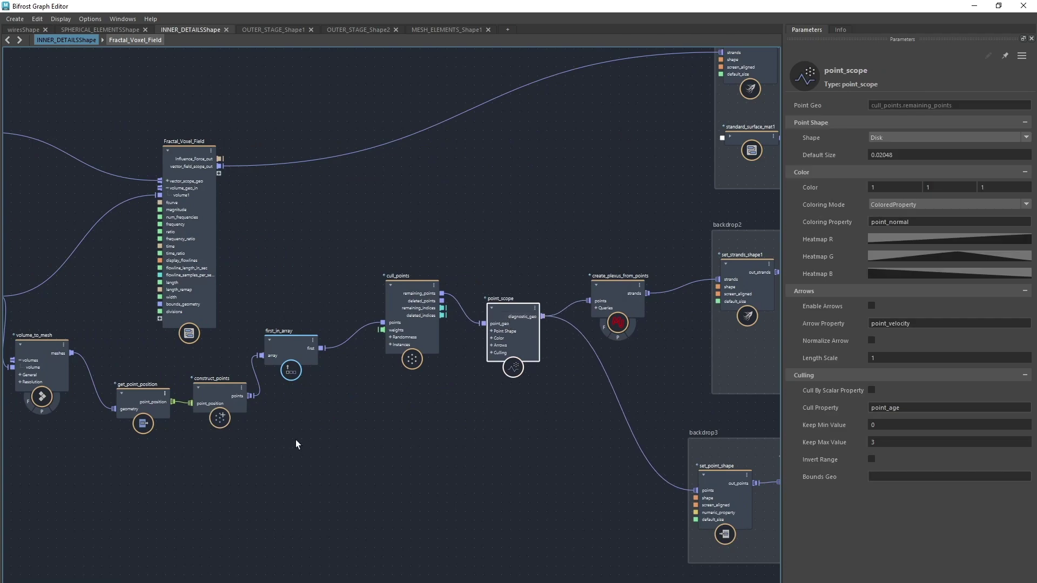
middle_click_drag(296, 440, 221, 475, "alt")
left_click(301, 323)
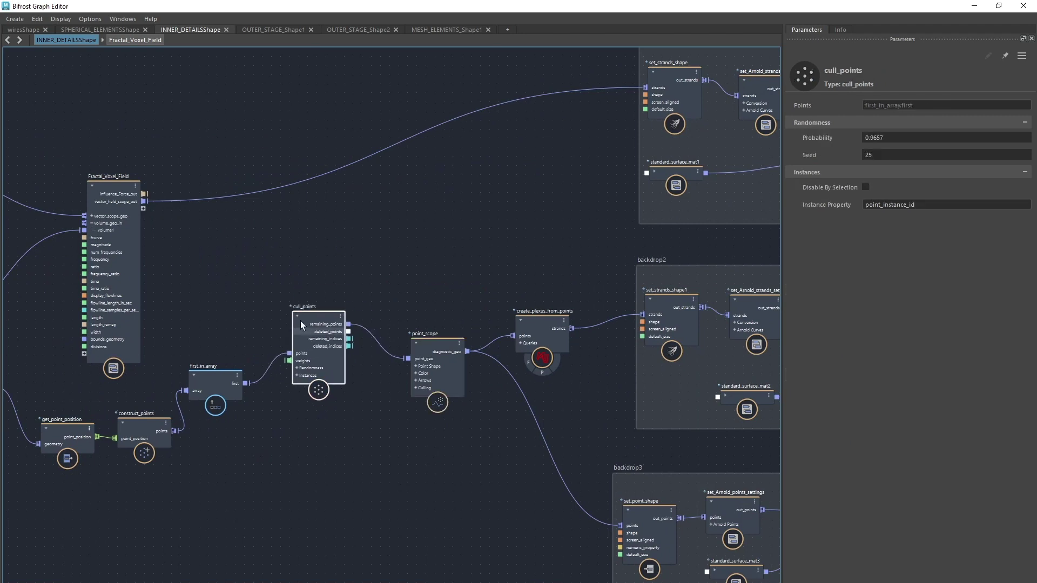
left_click_drag(301, 323, 294, 316)
middle_click_drag(391, 435, 343, 429)
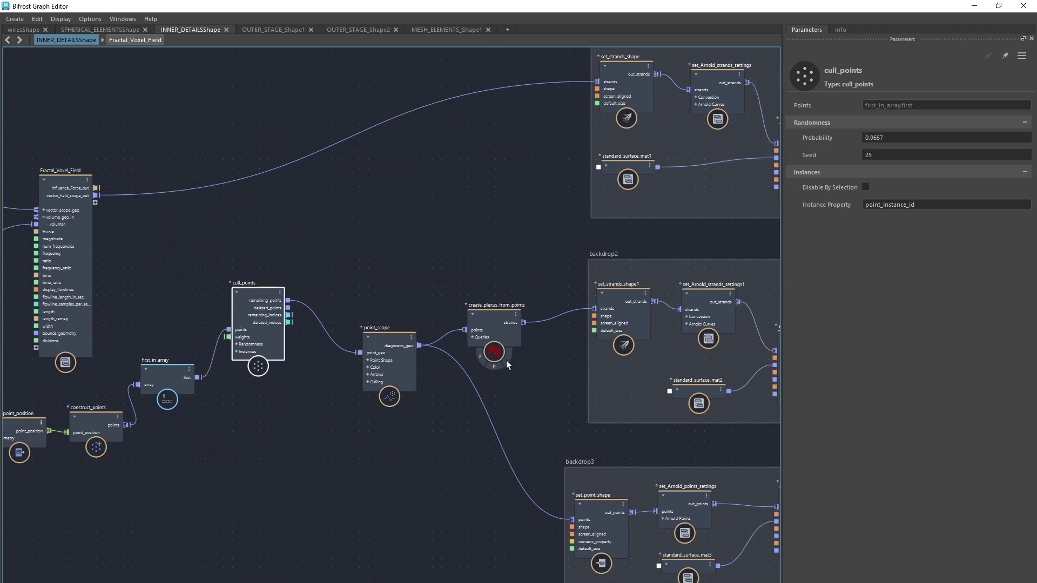
left_click_drag(495, 316, 495, 279)
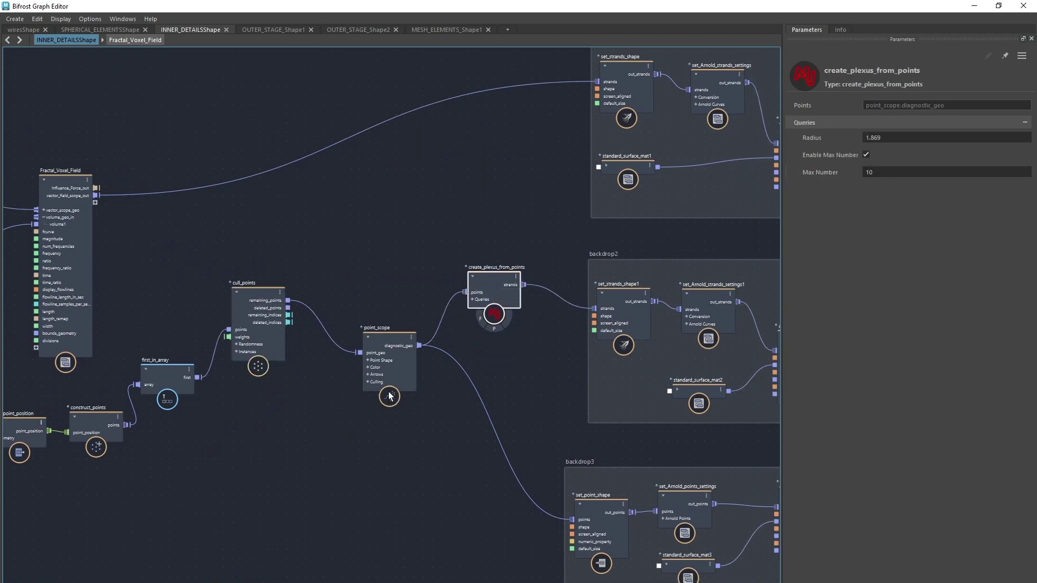
left_click_drag(391, 359, 349, 327)
left_click(261, 303)
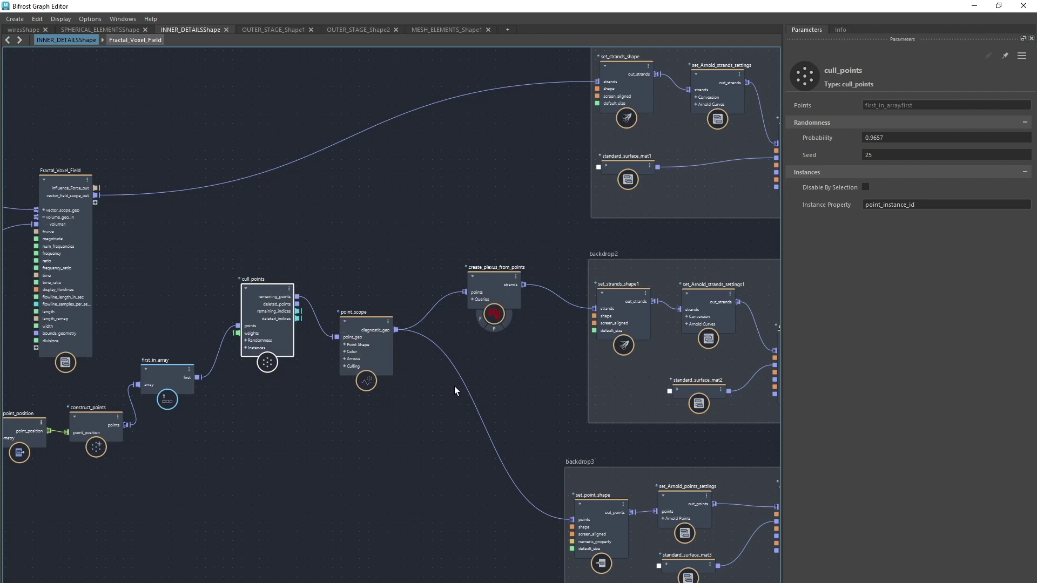
- Inspect the randomize_point_scale3 node's randomization settings in backdrop1
scroll(455, 386, "up", 1)
middle_click_drag(455, 387, 341, 312)
scroll(380, 365, "down", 1)
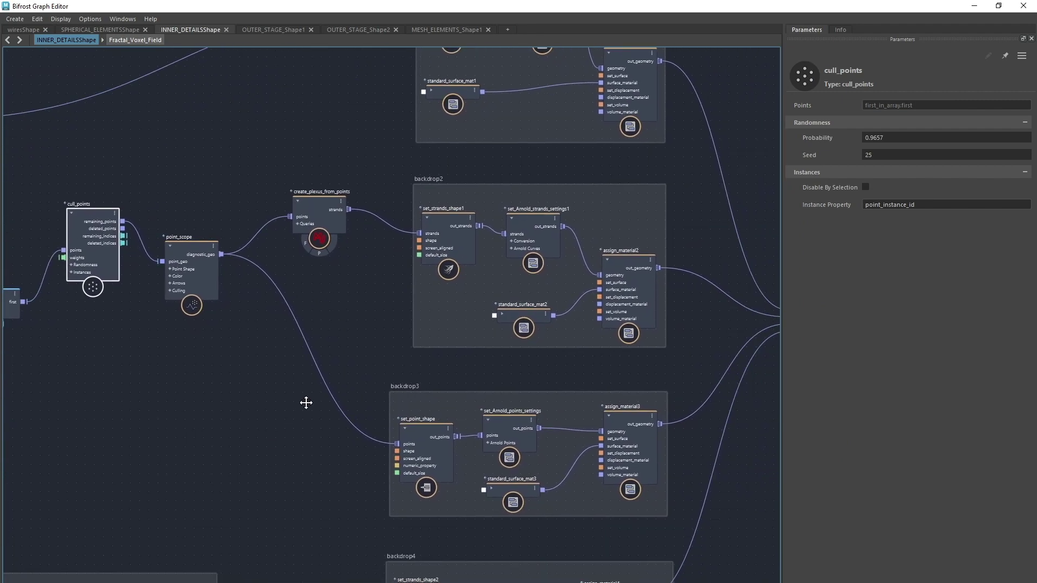
middle_click_drag(306, 403, 348, 363)
middle_click_drag(226, 366, 519, 180)
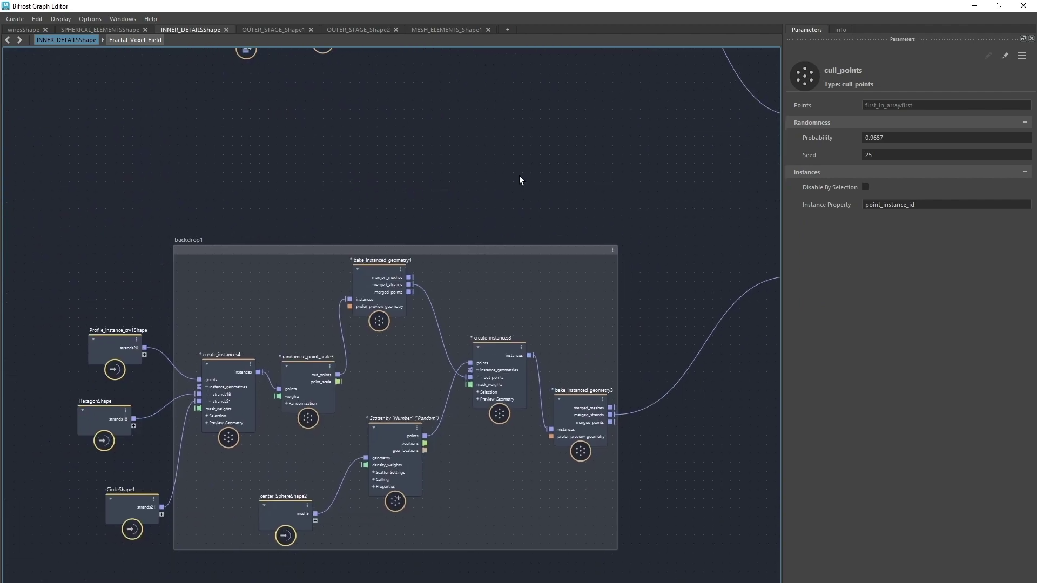
left_click(313, 372)
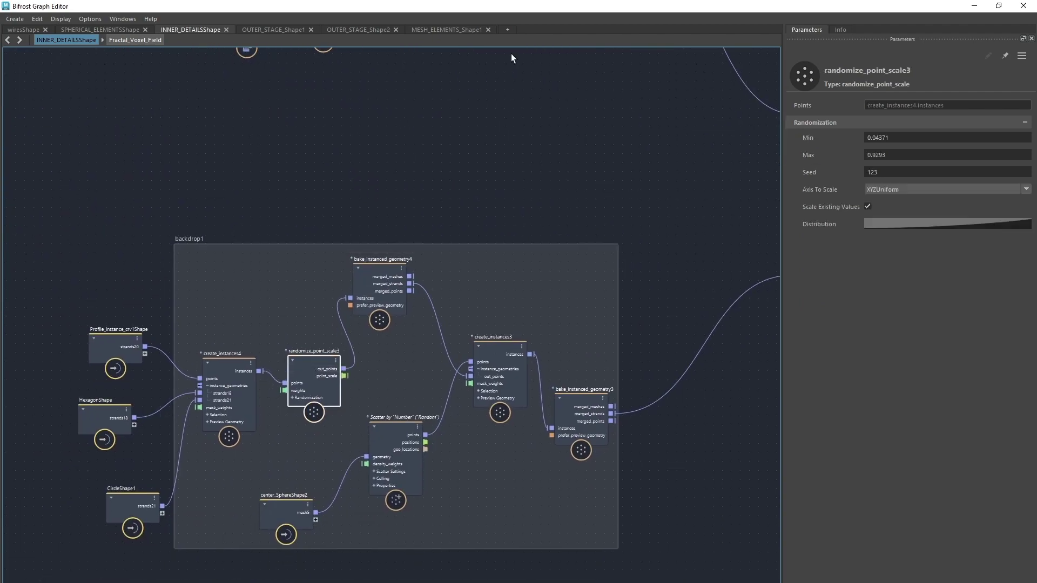
- Lower the graph window to uncover the viewport, examine the instanced curves around the sphere, and collapse the SPHERICAL_MESHES group
left_click_drag(510, 7, 462, 426)
left_click_drag(640, 219, 424, 394, "alt")
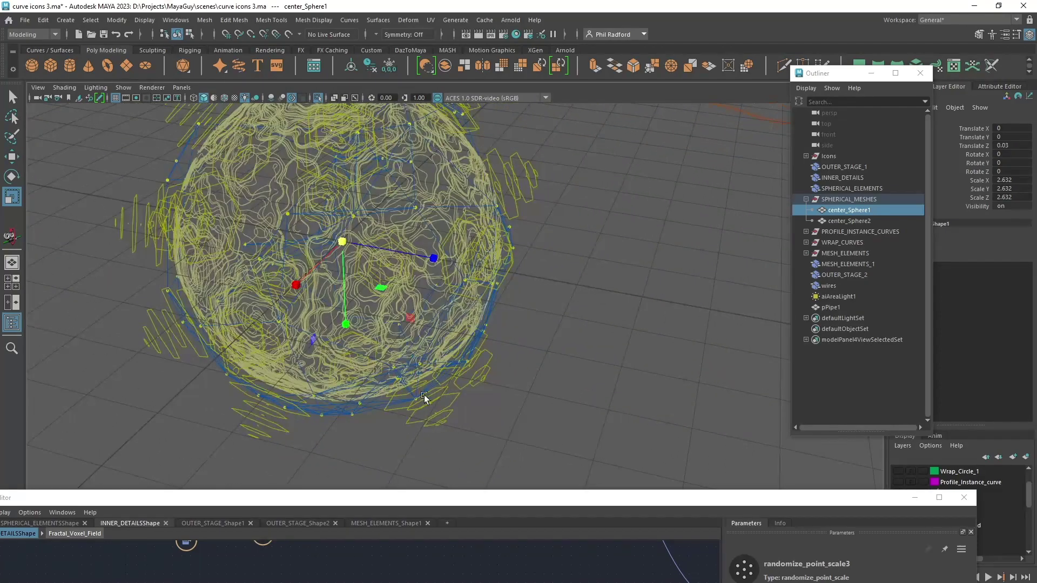
left_click_drag(533, 308, 339, 184, "alt")
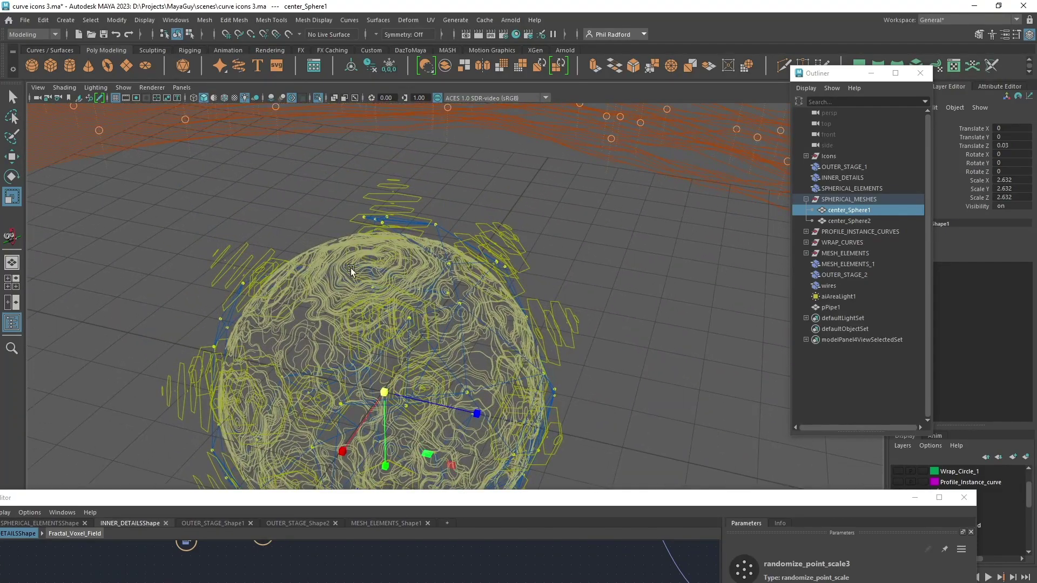
left_click_drag(351, 268, 391, 243, "alt")
middle_click_drag(608, 292, 596, 268, "alt")
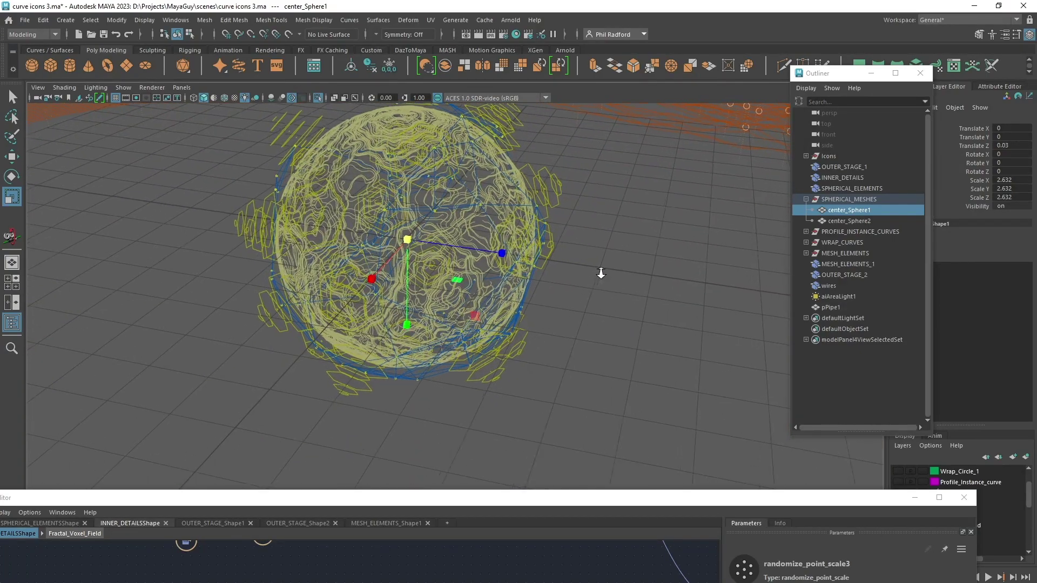
right_click_drag(596, 268, 602, 267, "alt")
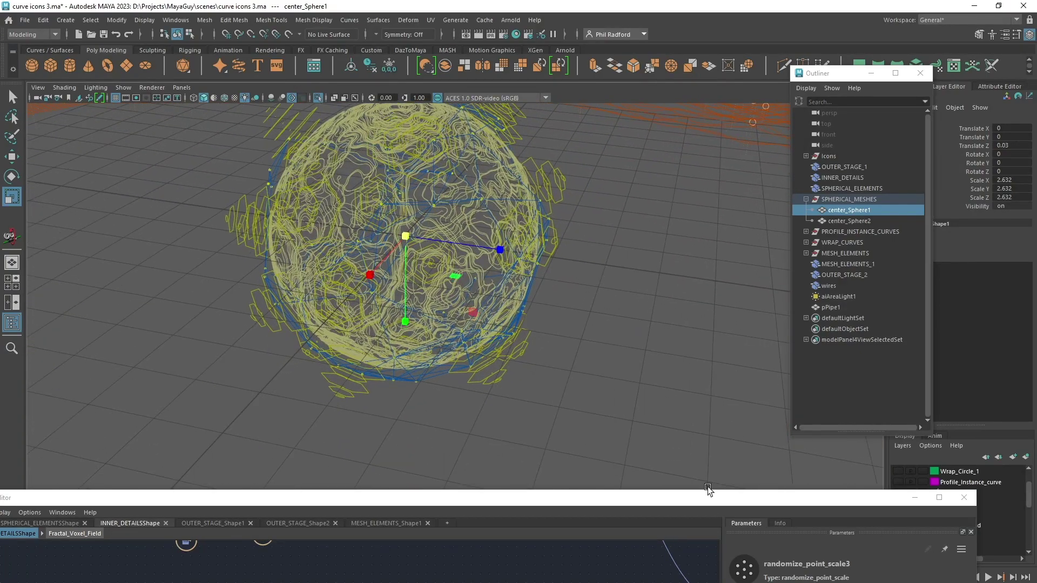
left_click(806, 199)
middle_click_drag(611, 206, 620, 211, "alt")
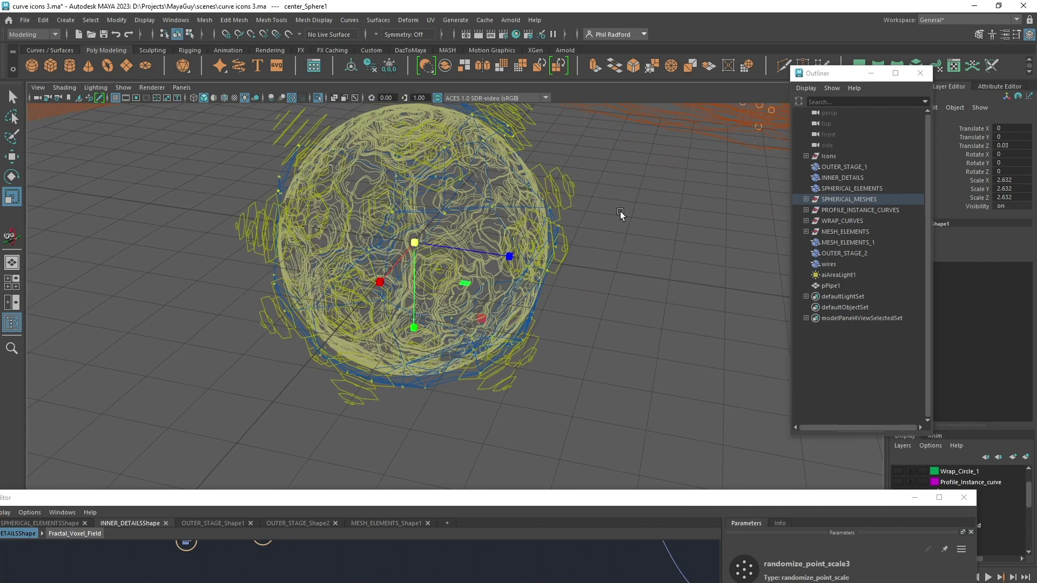
right_click_drag(620, 212, 626, 208, "alt")
- Expand the Icons group in the Outliner and look through its items from Arrow_outline up to Text_online
left_click(830, 158)
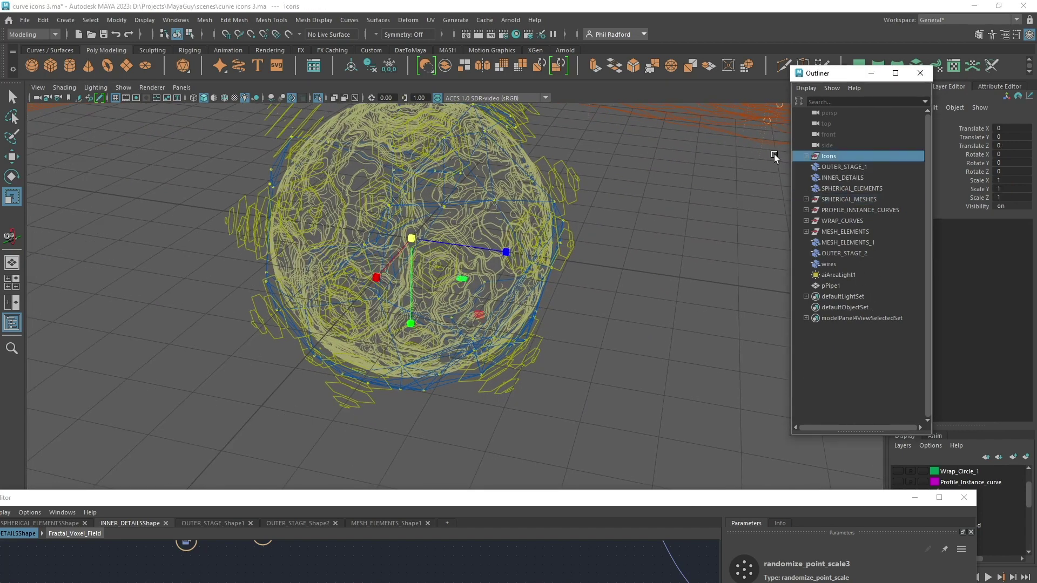
left_click(807, 157)
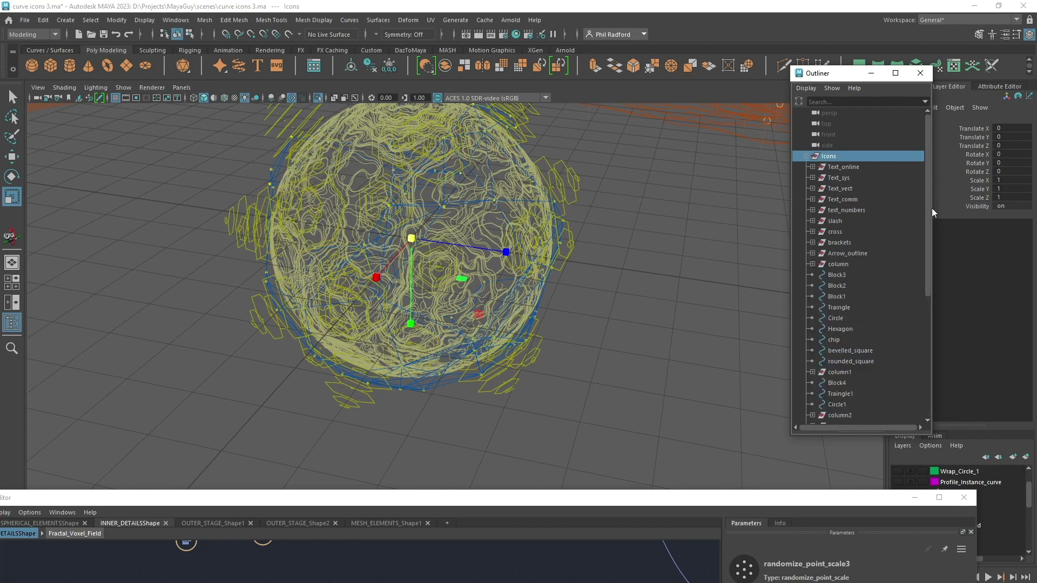
mouse_move(929, 206)
left_mouse_down()
mouse_move(910, 355)
mouse_move(918, 194)
left_mouse_up()
left_click(845, 253)
left_click(831, 242)
left_click(839, 232)
left_click(842, 221)
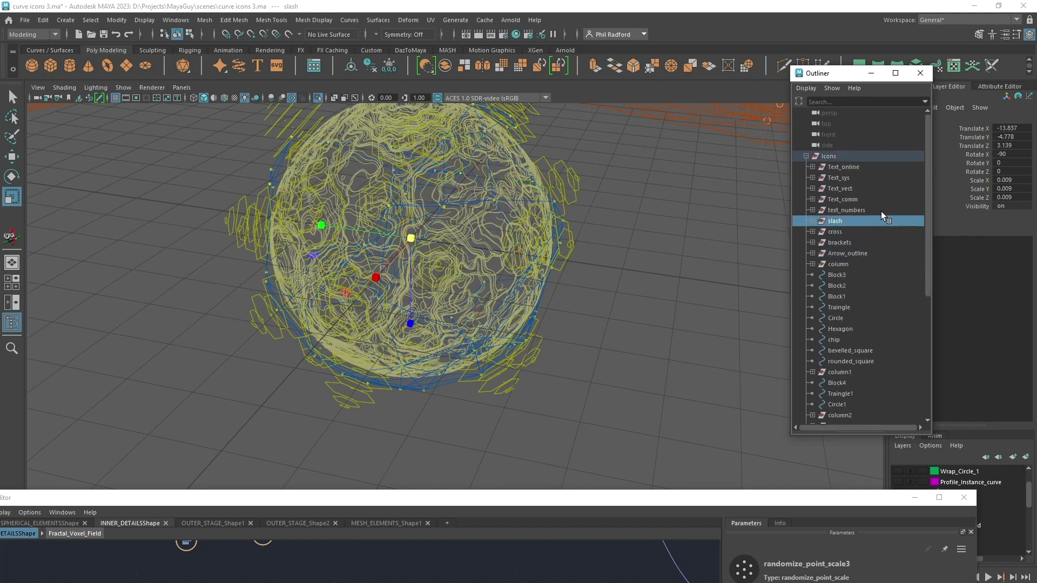
left_click(880, 210)
left_click(868, 199)
left_click(866, 189)
left_click(864, 177)
left_click(856, 167)
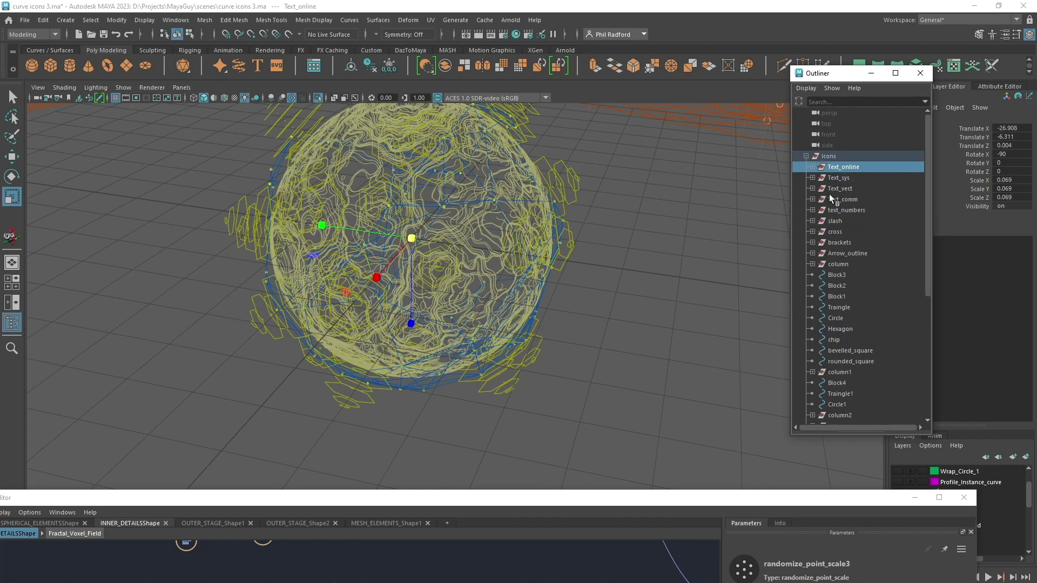
- Look inside the column group and at the Hexagon, chip and rounded_square curves, and collapse the Icons group
left_click(812, 264)
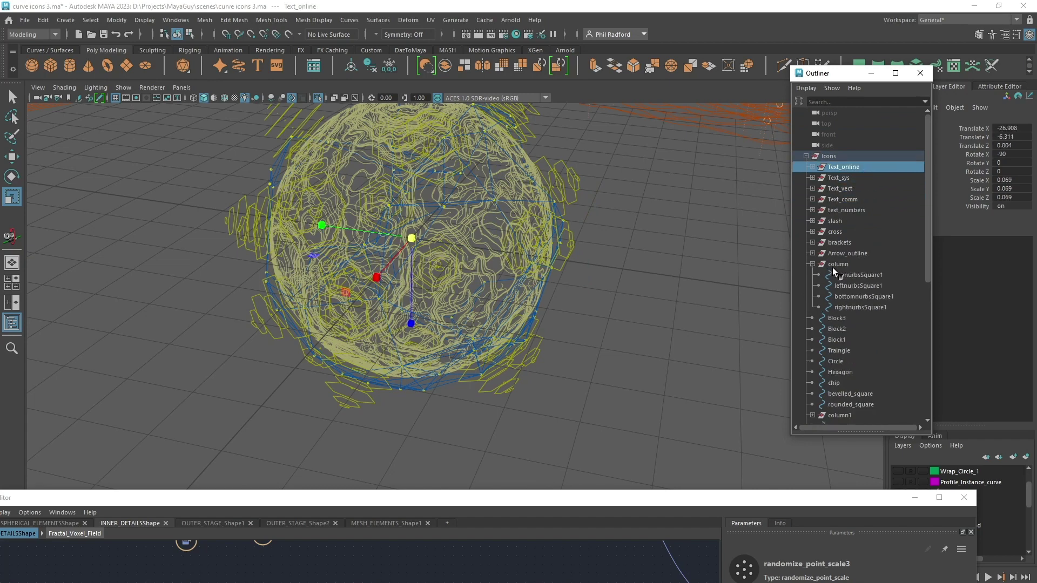
left_click(813, 264)
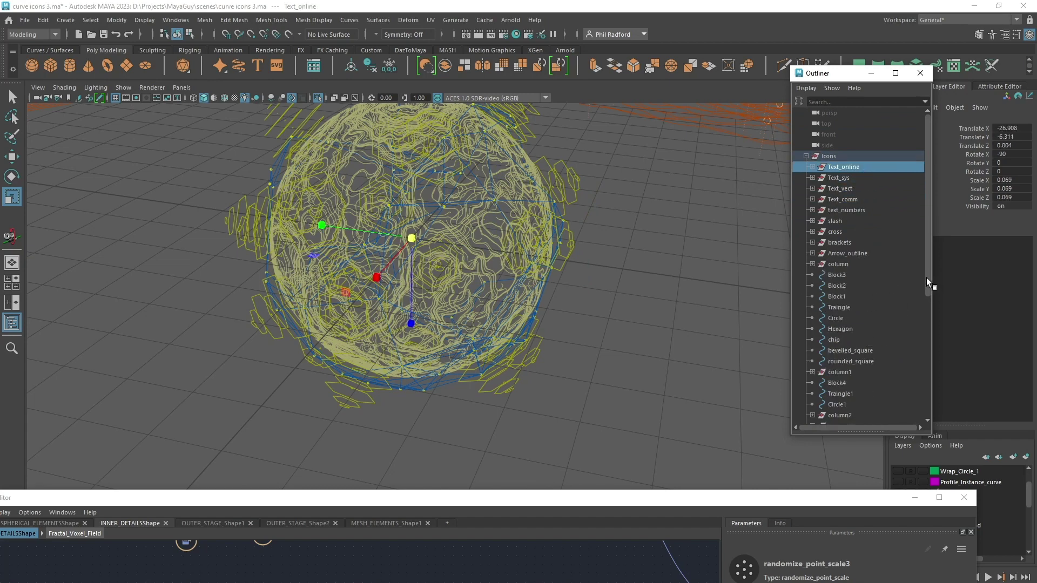
left_click_drag(926, 277, 927, 307)
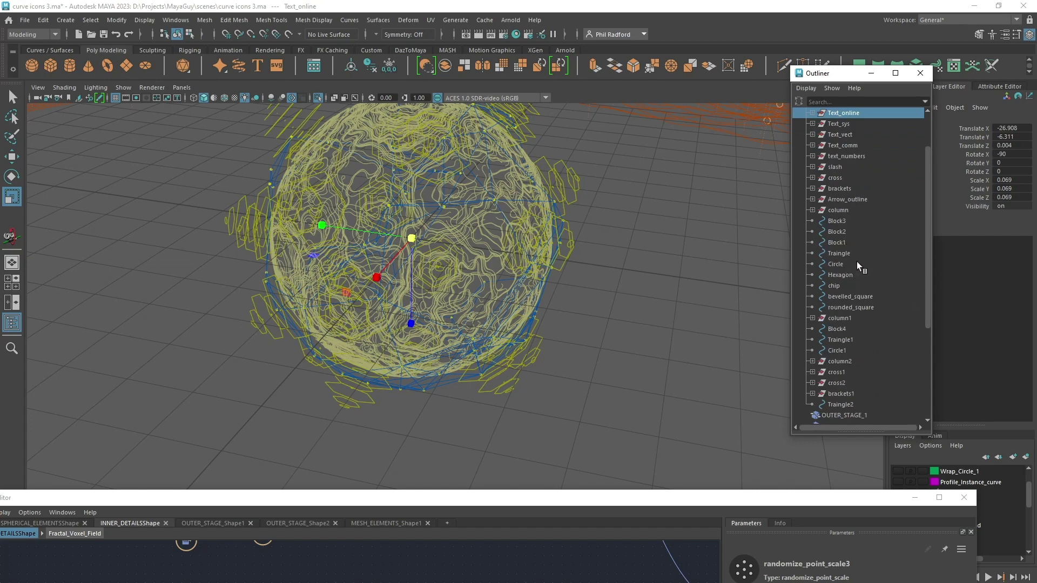
left_click(856, 276)
left_click(857, 285)
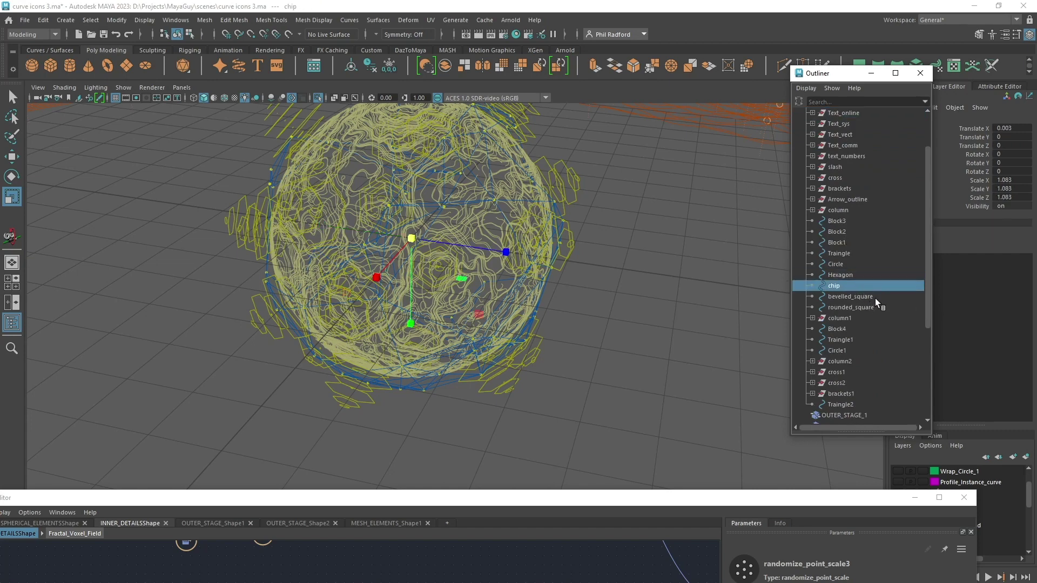
left_click(867, 308)
scroll(929, 260, "up", 2)
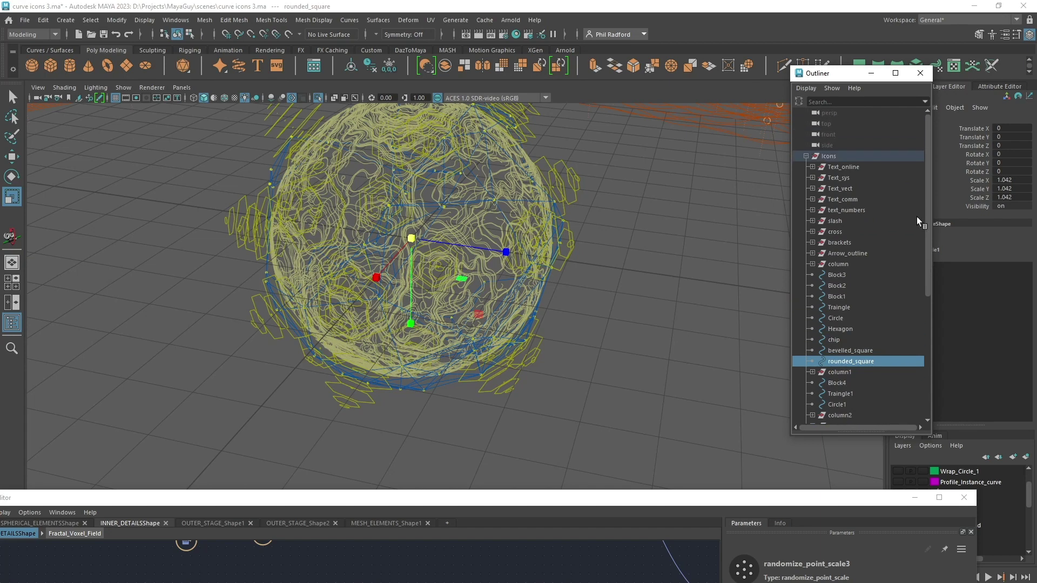
left_click(806, 156)
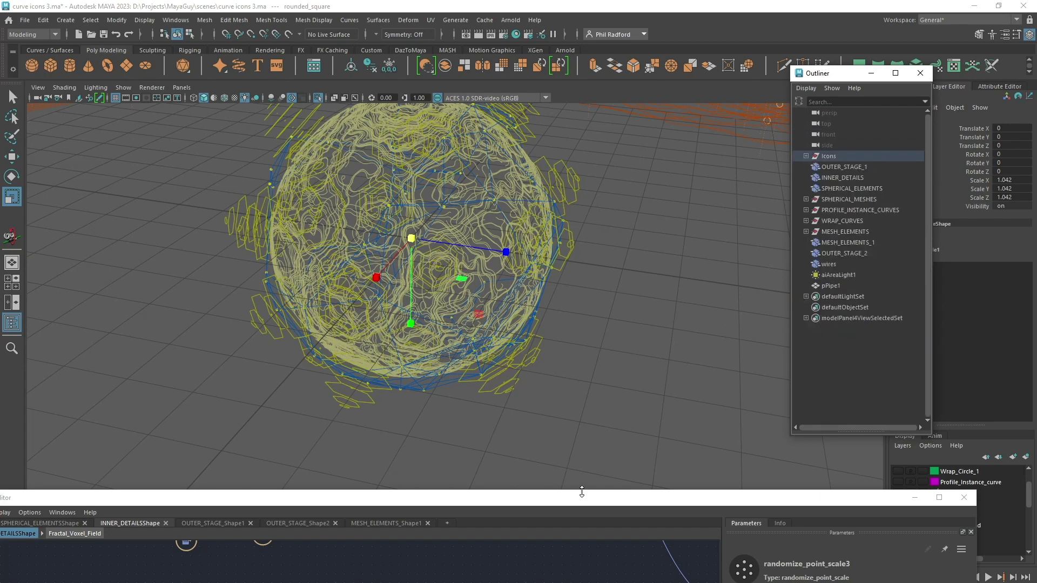
- Maximize the graph window and arrange Profile_instance_crv1Shape, HexagonShape and CircleShape1 in a column farther out from create_instances4
left_click_drag(574, 499, 615, 4)
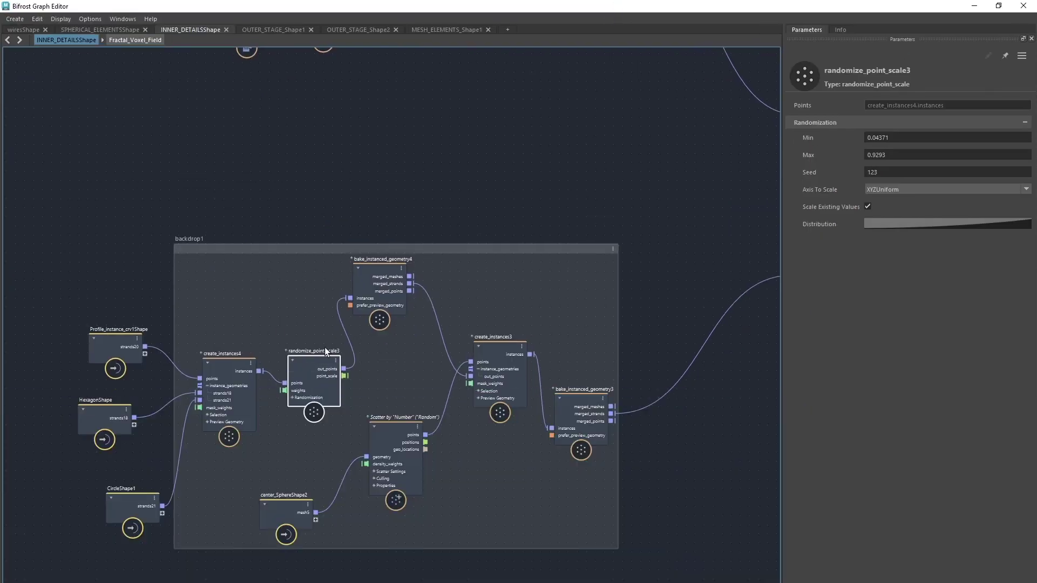
middle_click_drag(173, 235, 276, 226)
left_click_drag(235, 352, 173, 352)
left_click_drag(202, 415, 186, 407)
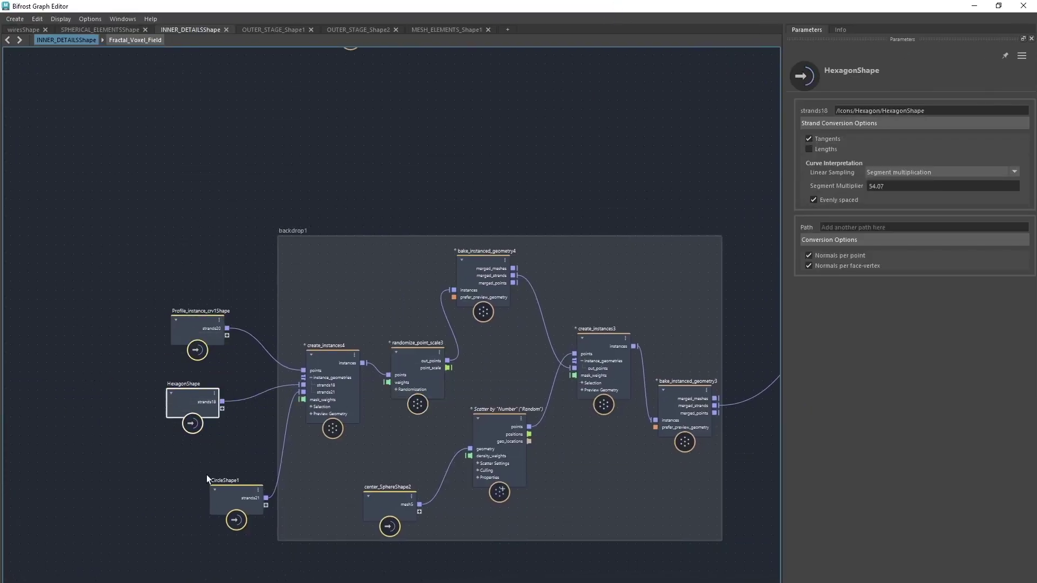
left_click_drag(223, 491, 166, 471)
left_click_drag(188, 398, 168, 396)
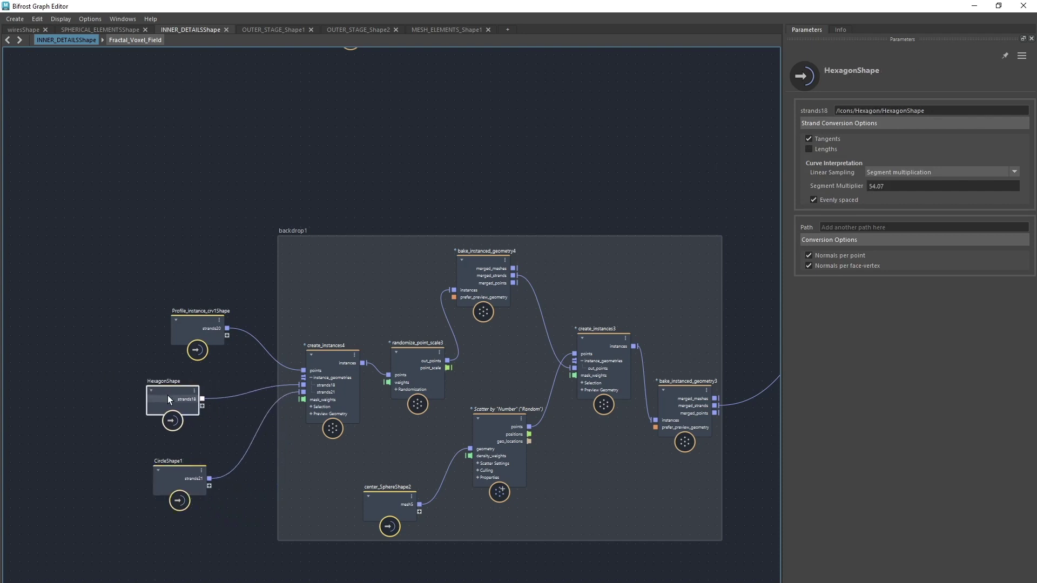
left_click_drag(199, 330, 168, 324)
left_click_drag(165, 470, 146, 472)
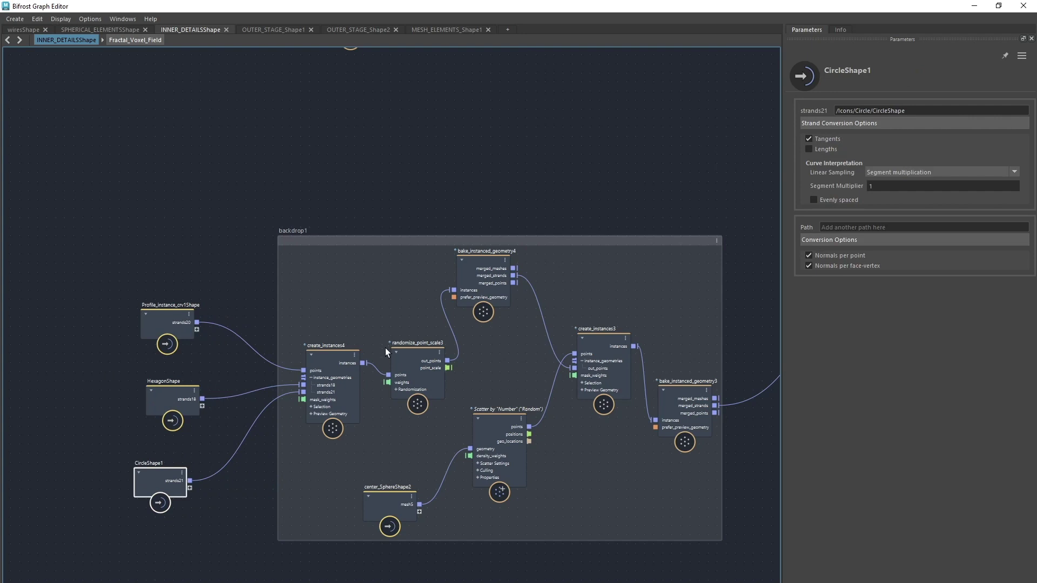
- Move create_instances4 slightly up inside backdrop1 and shift Profile_instance_crv1Shape a little toward it
left_click_drag(335, 371, 332, 366)
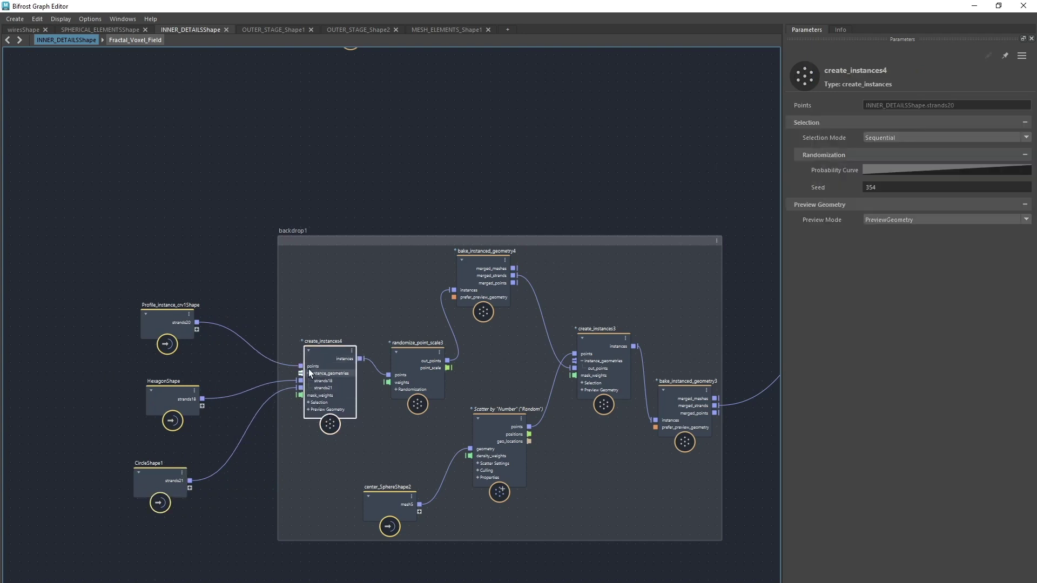
left_click_drag(323, 357, 322, 348)
left_click_drag(172, 328, 178, 329)
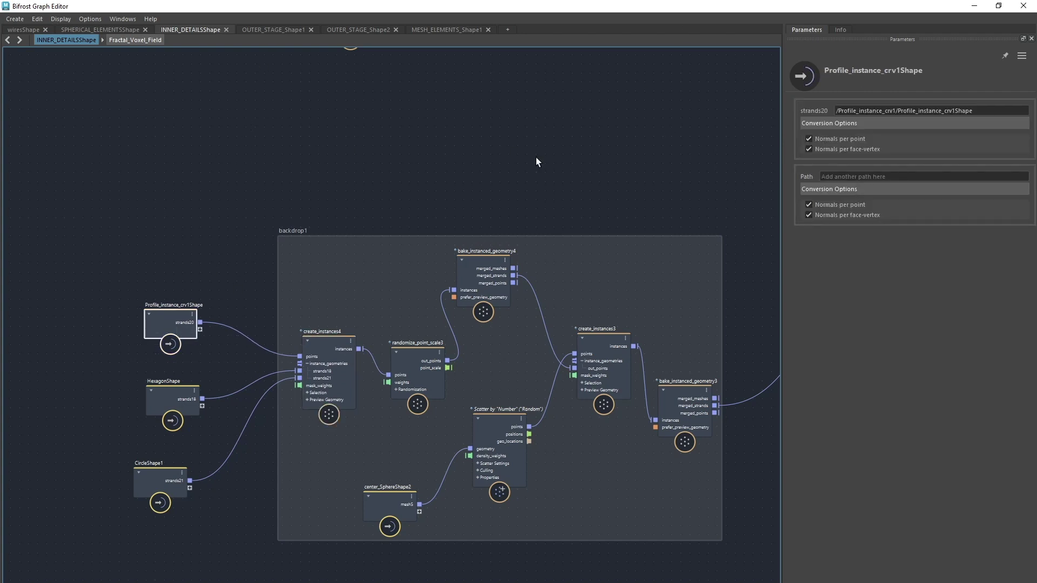
left_click_drag(171, 325, 173, 322)
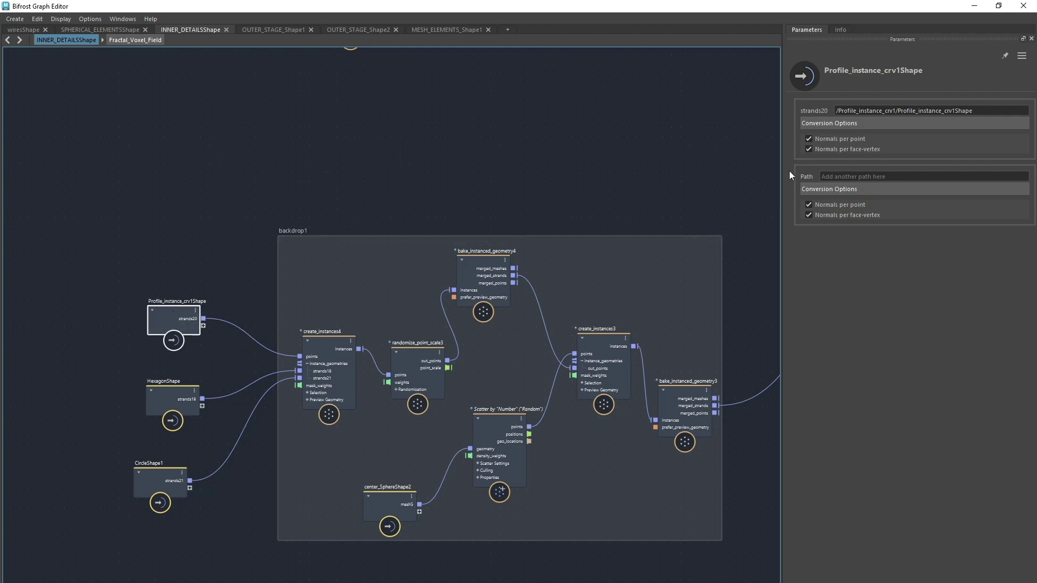
- Lower the graph window, select Profile_instance_crv1 in the PROFILE_INSTANCE_CURVES group and turn on the Profile_instance_curve layer's visibility
left_click_drag(890, 6, 644, 372)
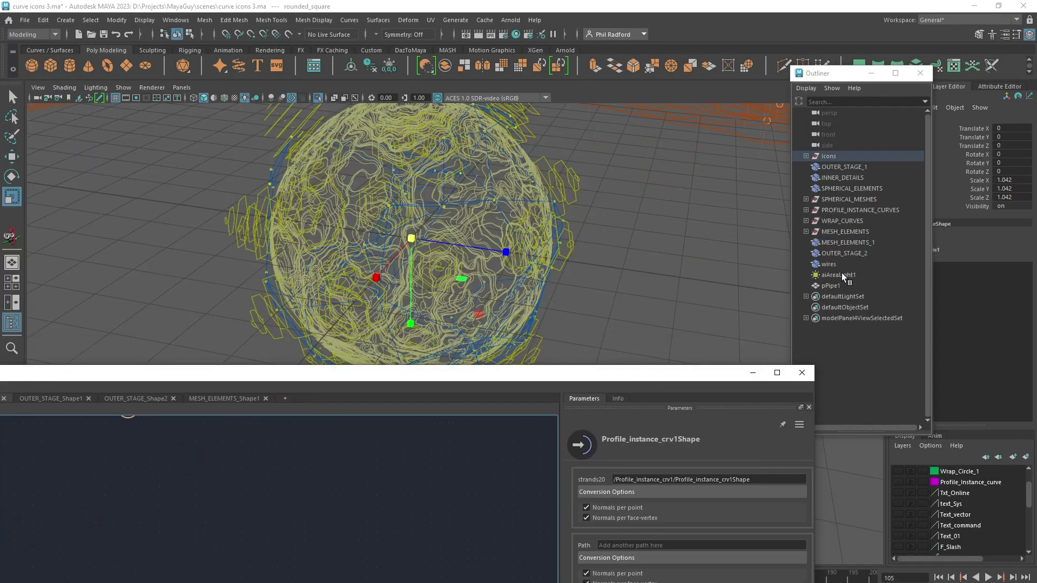
left_click(807, 211)
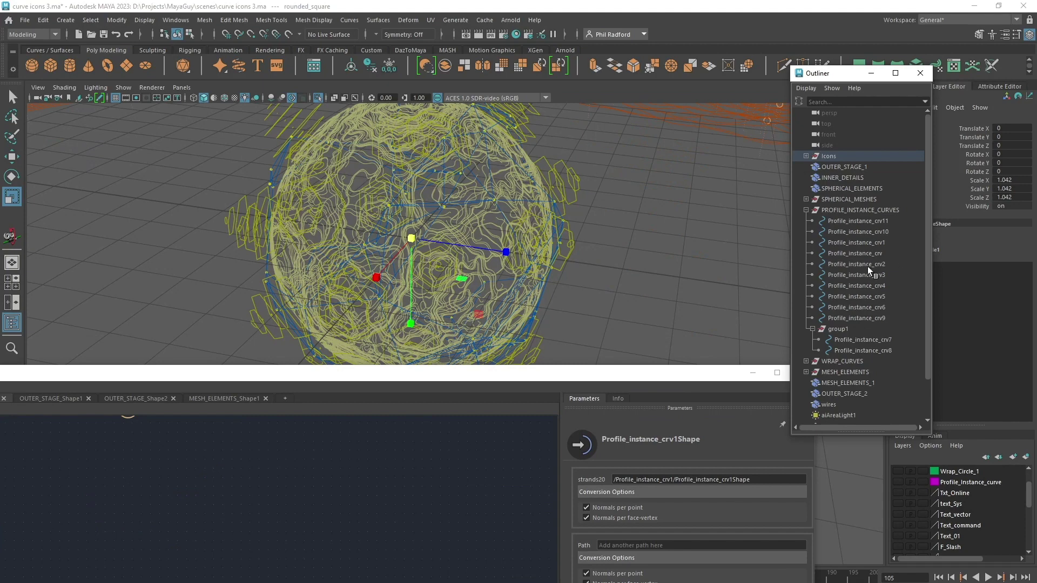
left_click(873, 244)
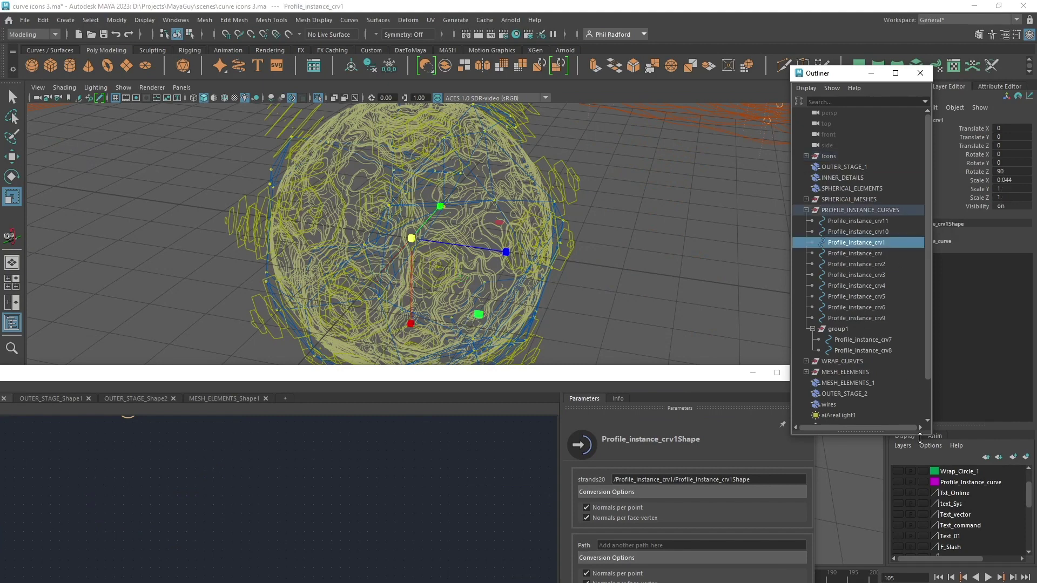
left_click(897, 481)
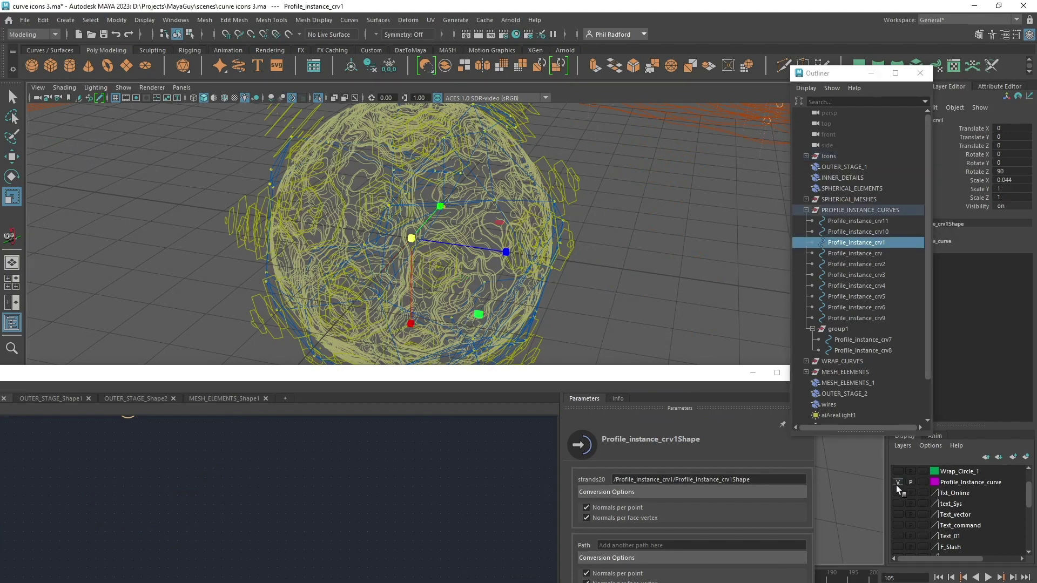
- Isolate Profile_instance_crv1 in the viewport with the Move tool active
scroll(645, 268, "down", 5)
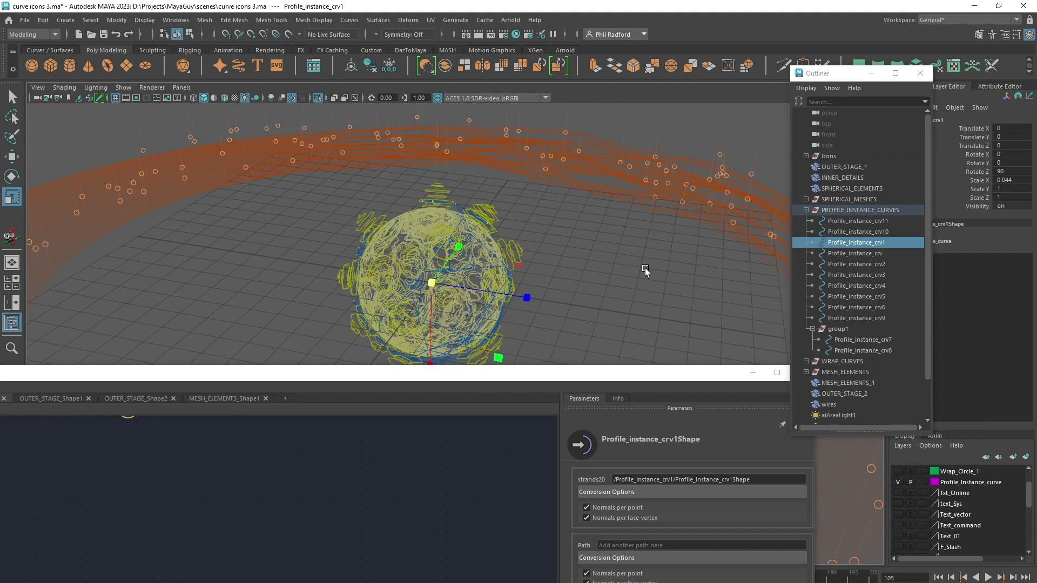
right_click_drag(607, 274, 720, 308, "alt")
scroll(720, 309, "up", 2)
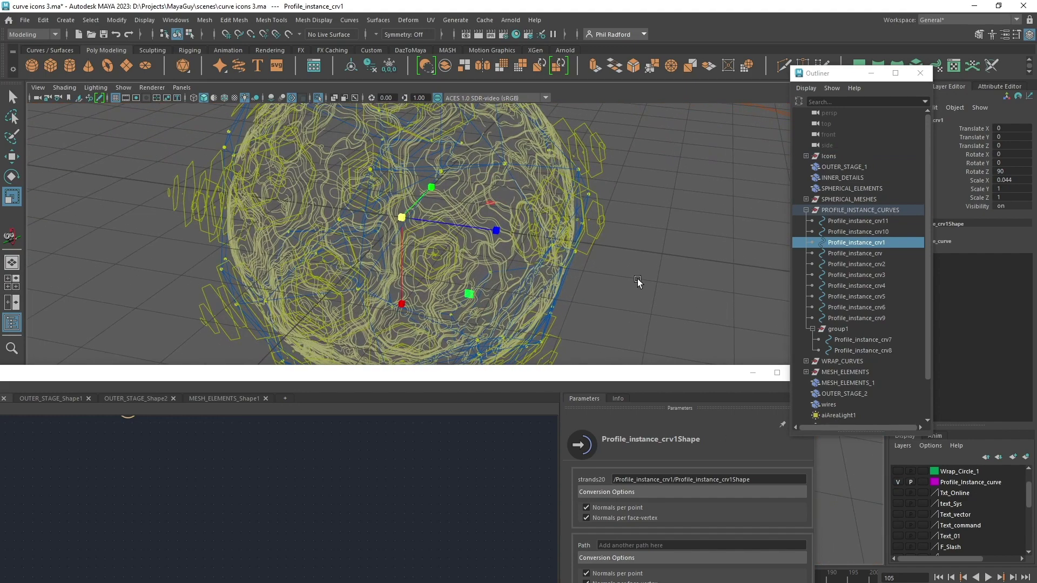
key("w")
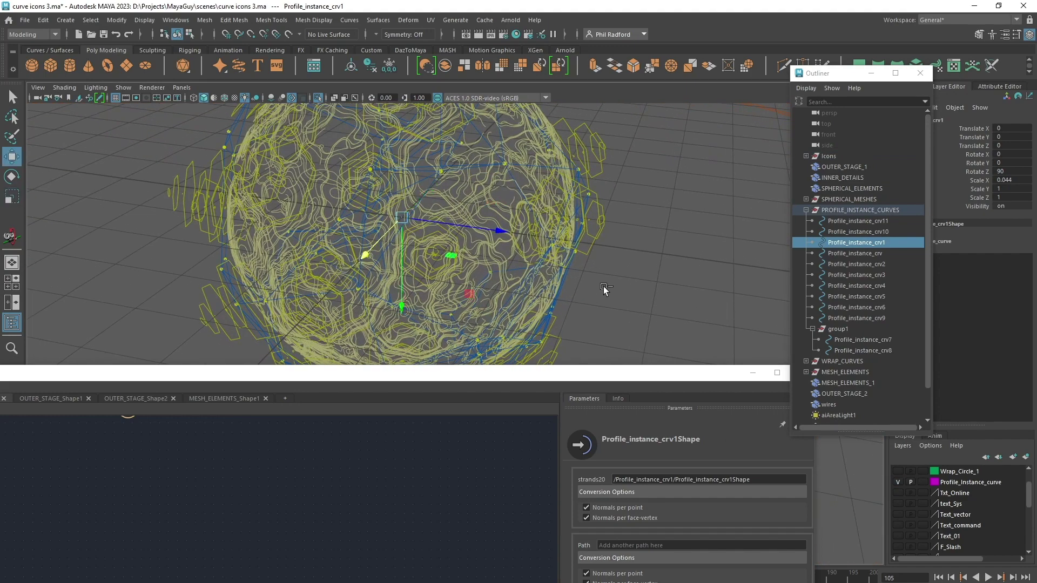
key("ctrl+1")
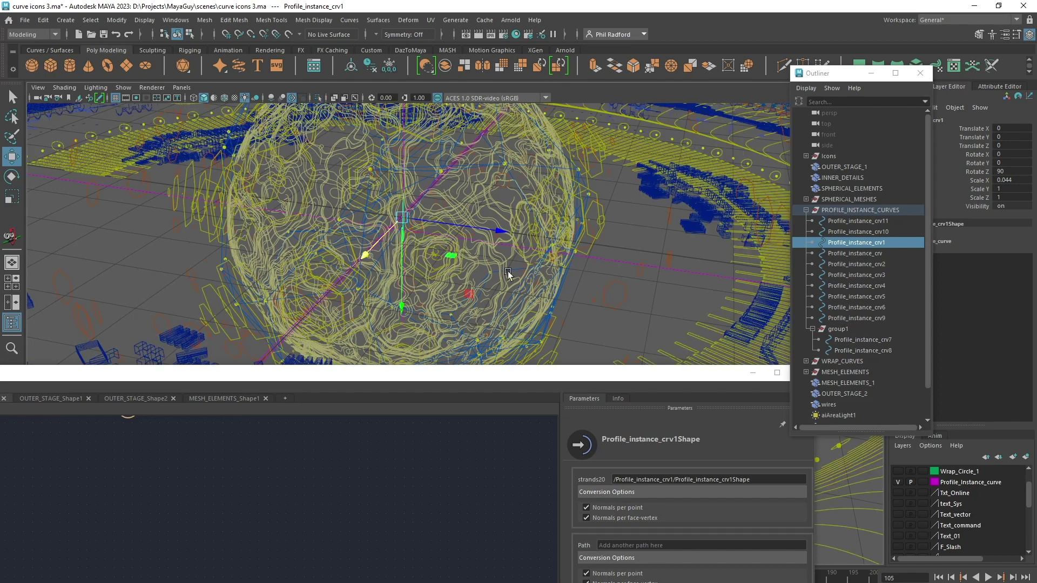
key("ctrl+1")
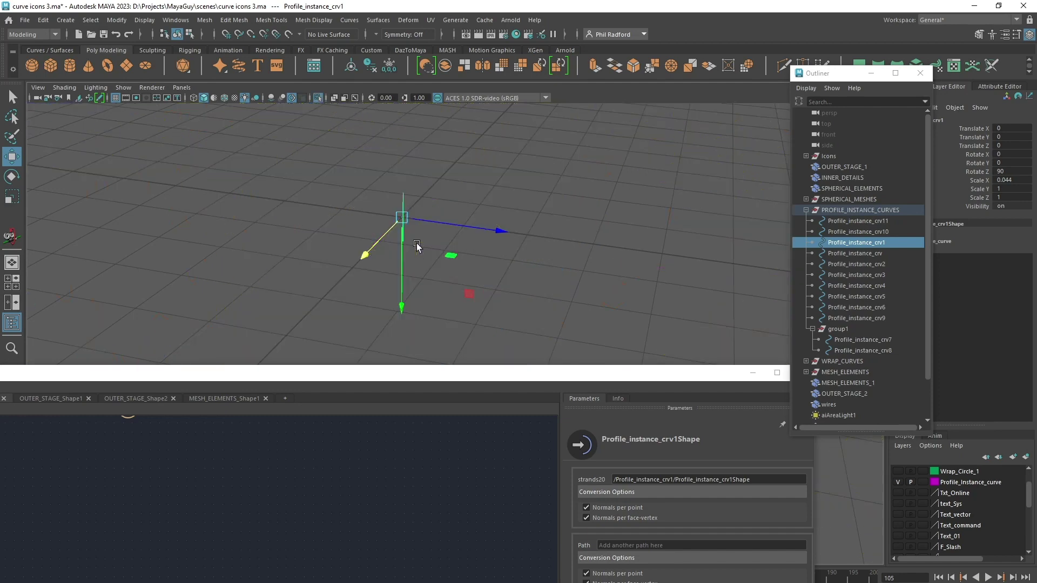
- Bring the graph window back over the viewport, extend it to full height and move create_instances4 up in backdrop1
left_click_drag(413, 370, 639, 8)
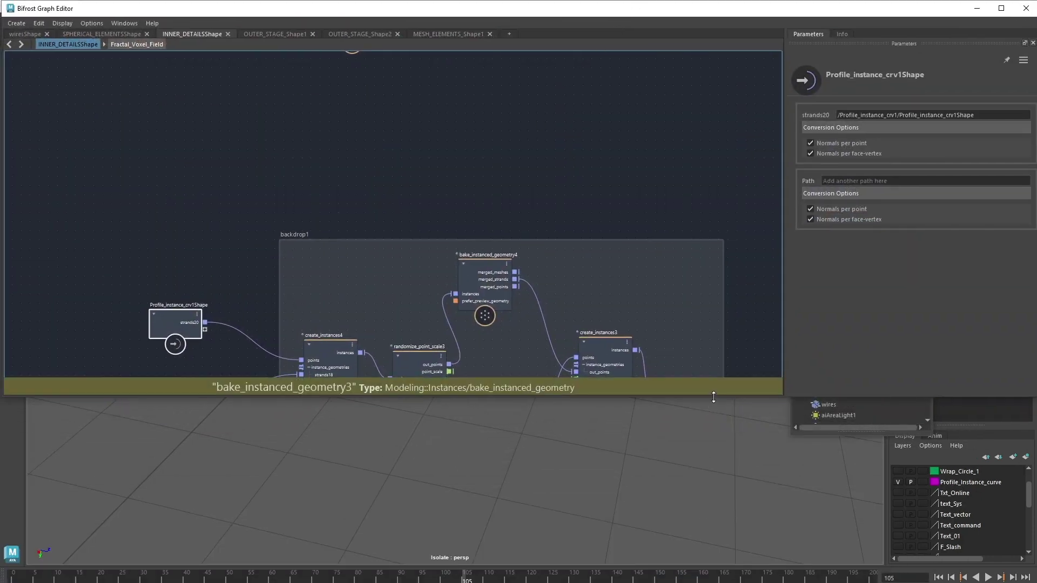
left_click_drag(713, 396, 713, 582)
left_click_drag(337, 346, 338, 327)
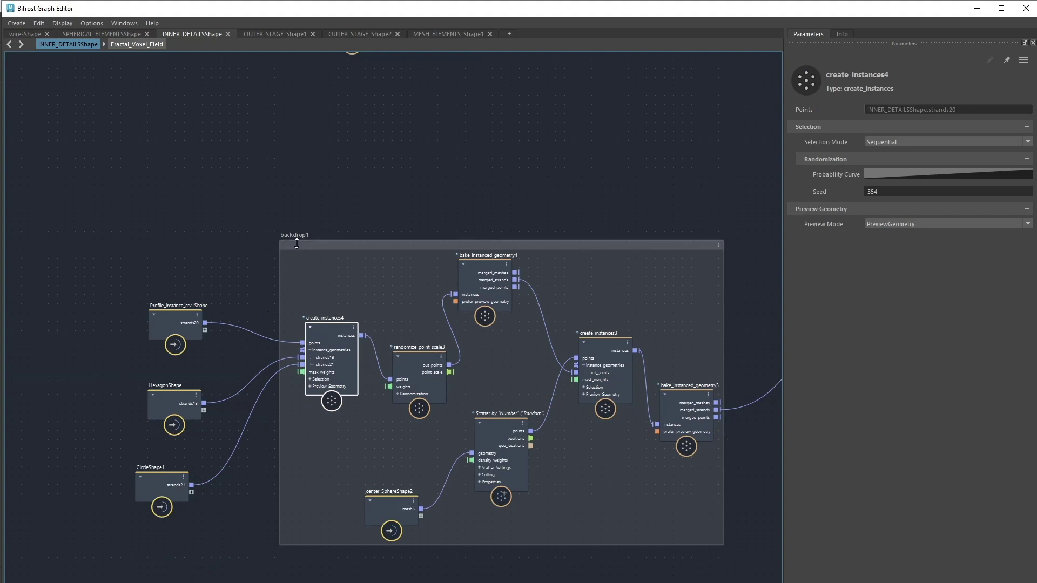
- Tidy the HexagonShape and CircleShape1 nodes into a closer column below Profile_instance_crv1Shape
mouse_move(179, 404)
left_mouse_down()
mouse_move(169, 396)
mouse_move(172, 408)
left_mouse_up()
mouse_move(155, 479)
left_mouse_down()
mouse_move(168, 454)
mouse_move(157, 465)
left_mouse_up()
left_click_drag(156, 404, 159, 403)
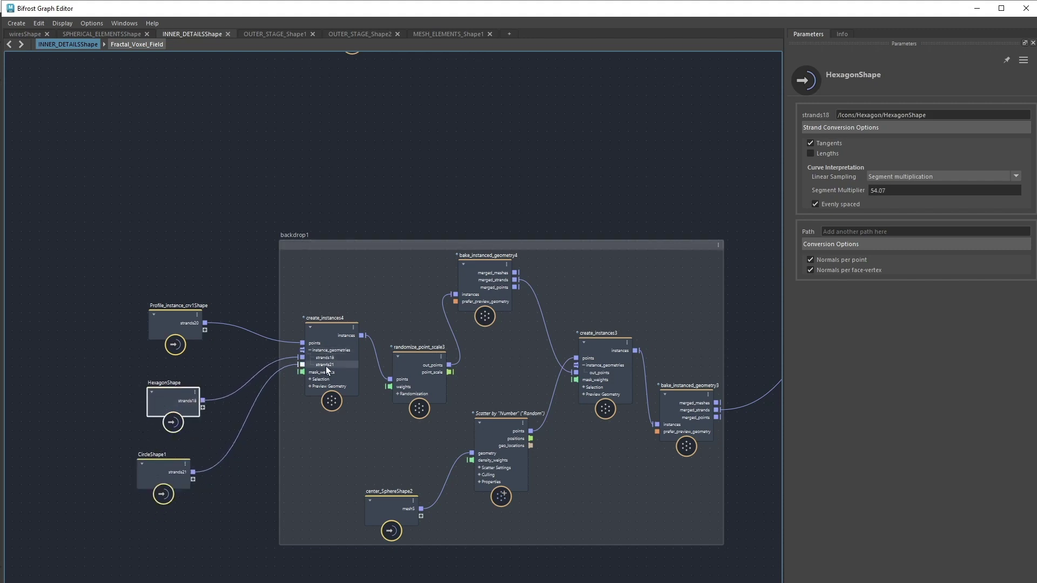
left_click_drag(177, 474, 182, 468)
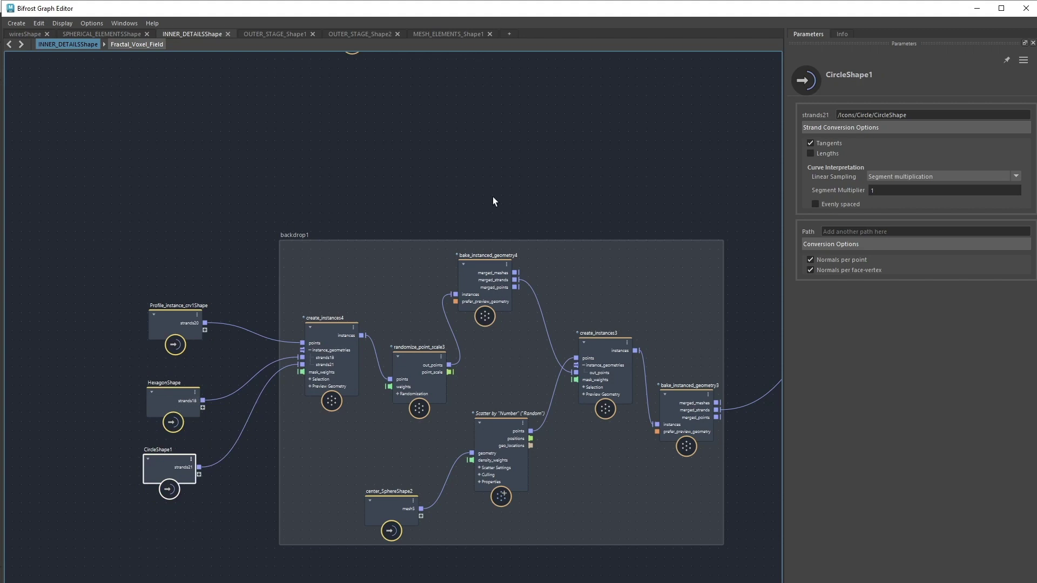
- Move the randomize_point_scale3 node slightly down beside create_instances4 in backdrop1, and select create_instances4
middle_click_drag(492, 197, 442, 170)
left_click_drag(375, 375, 366, 382)
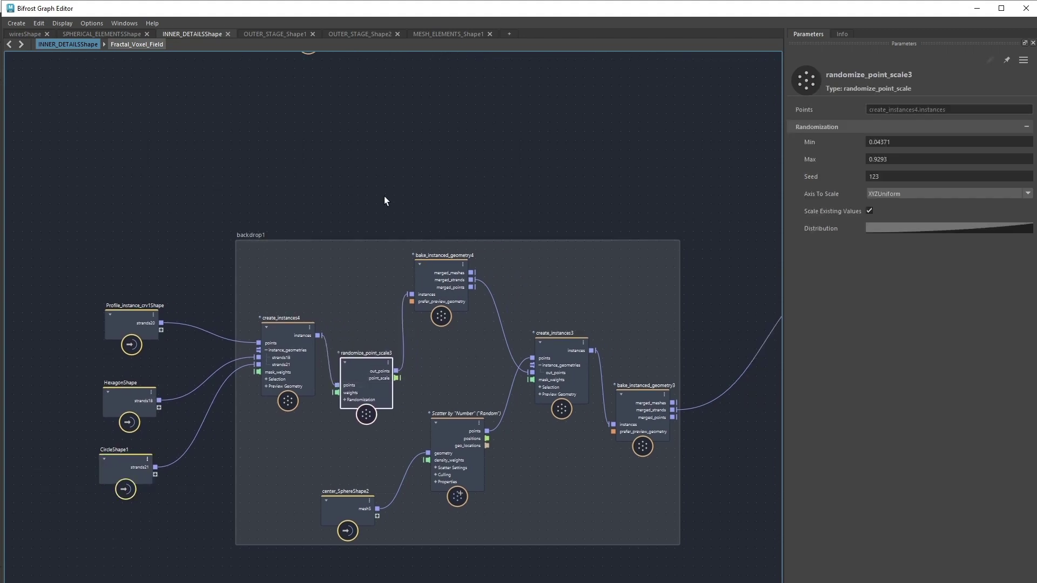
left_click(284, 333)
- Lower the graph window to uncover the viewport, isolate INNER_DETAILS there and clear the selection
left_click_drag(540, 3, 478, 432)
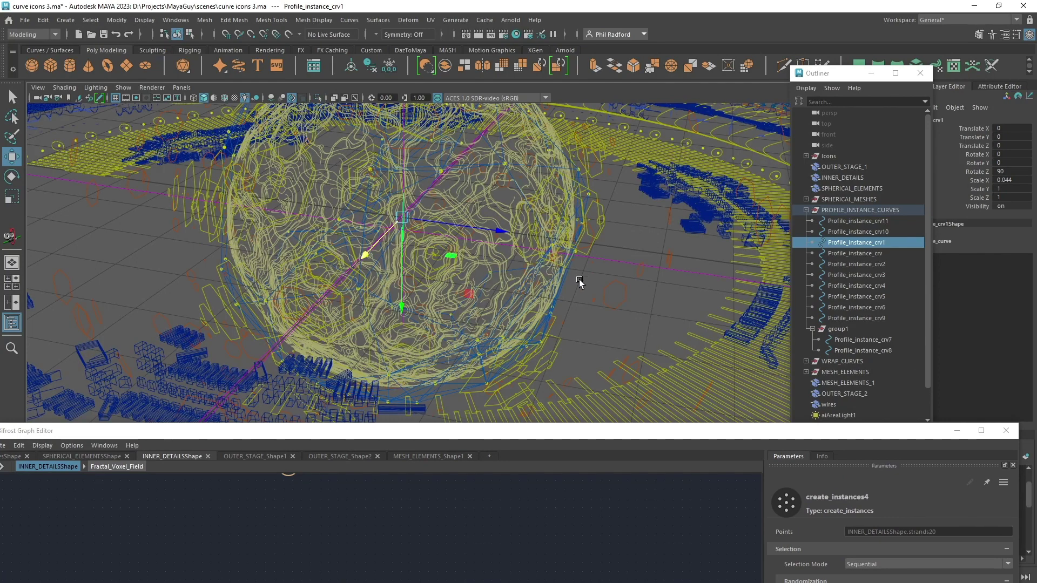
left_click(493, 205)
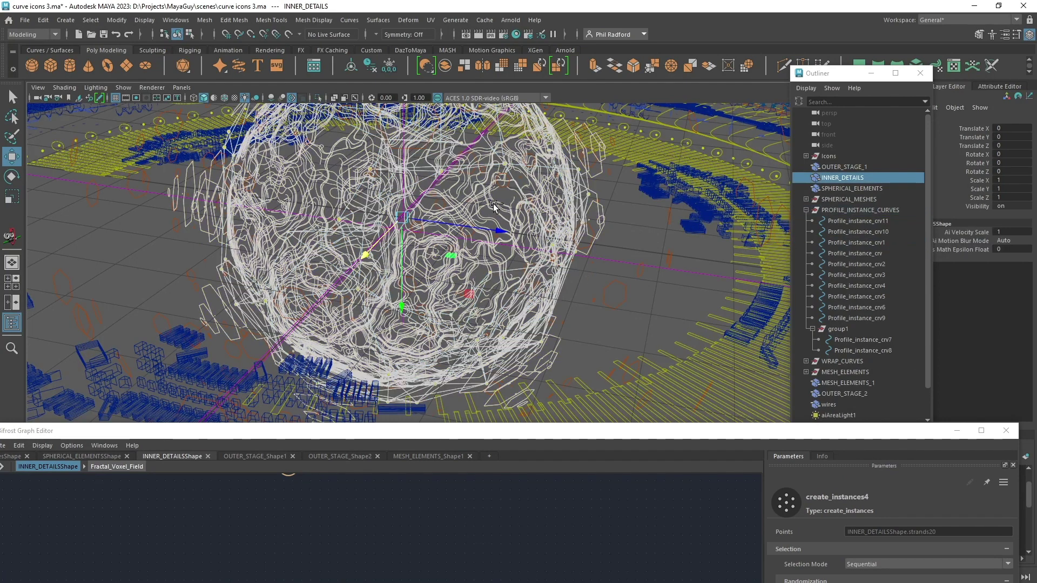
left_click(665, 226)
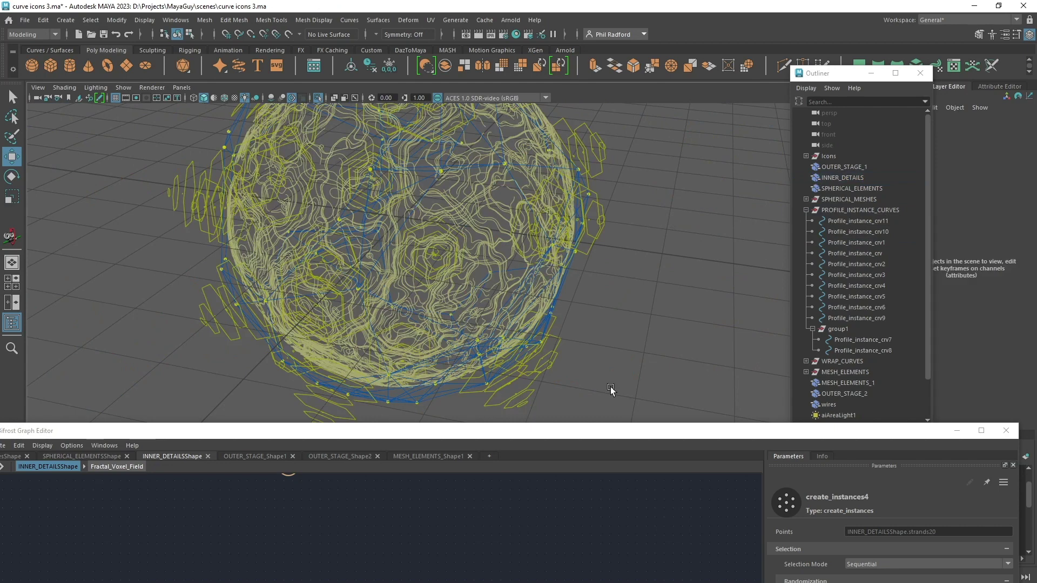
- Raise the graph window halfway over the viewport and set the Max of randomize_point_scale3 to 0.8369
middle_click_drag(425, 545, 385, 486, "alt")
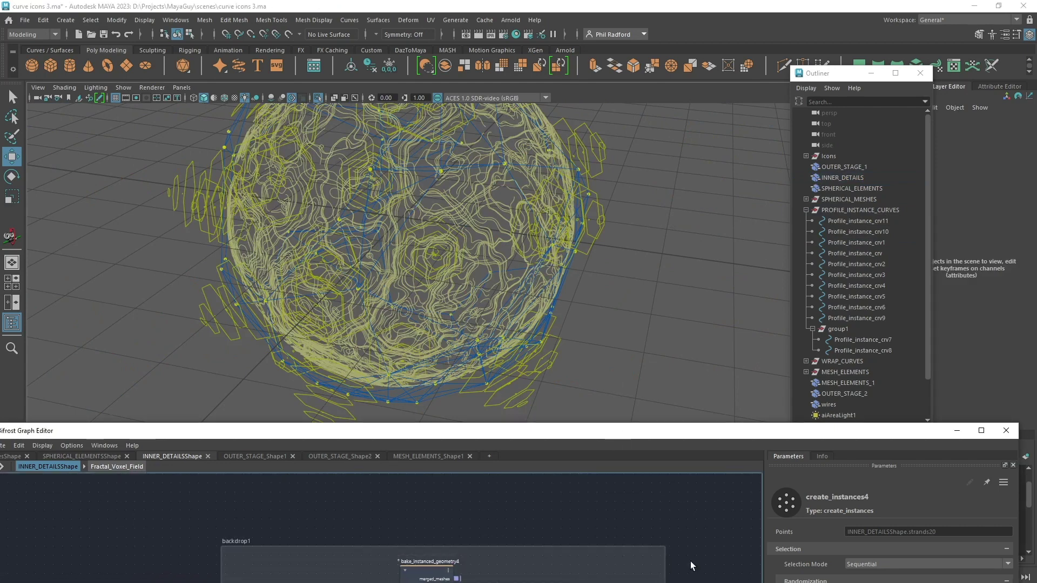
left_click_drag(651, 432, 677, 276)
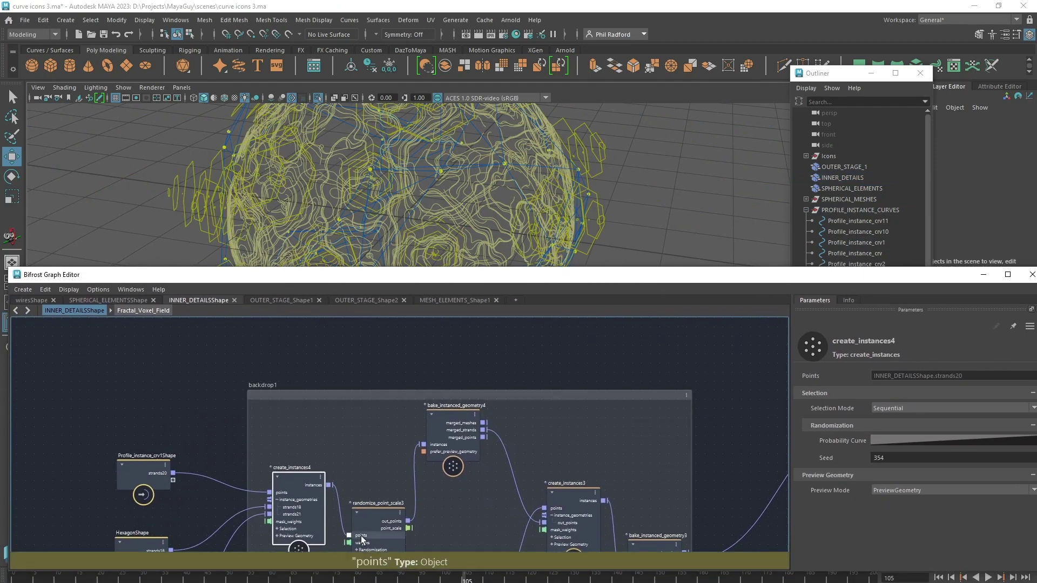
left_click_drag(362, 540, 377, 505)
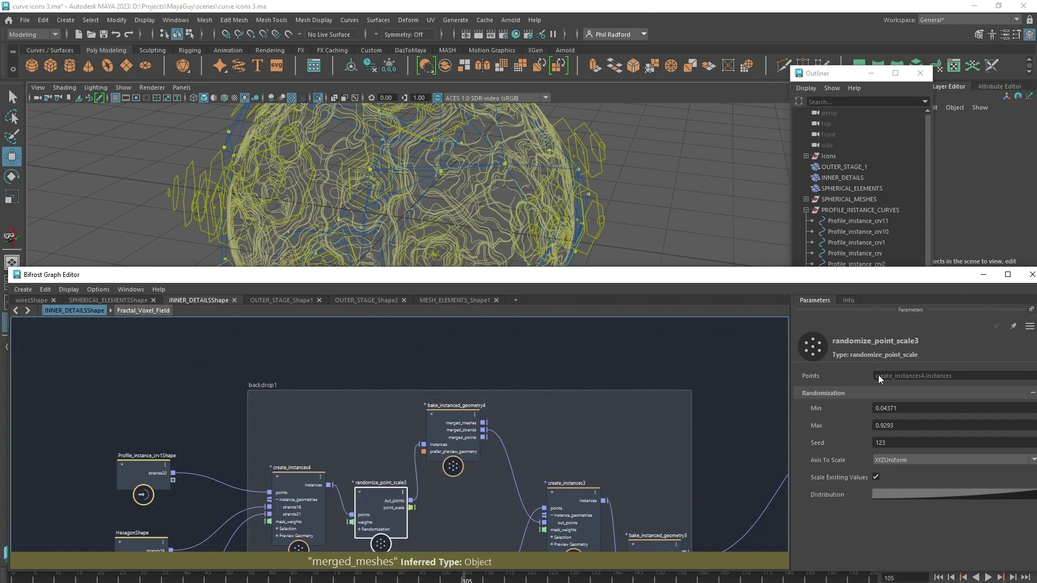
left_click_drag(653, 176, 670, 187, "alt")
middle_click_drag(670, 187, 585, 184, "alt")
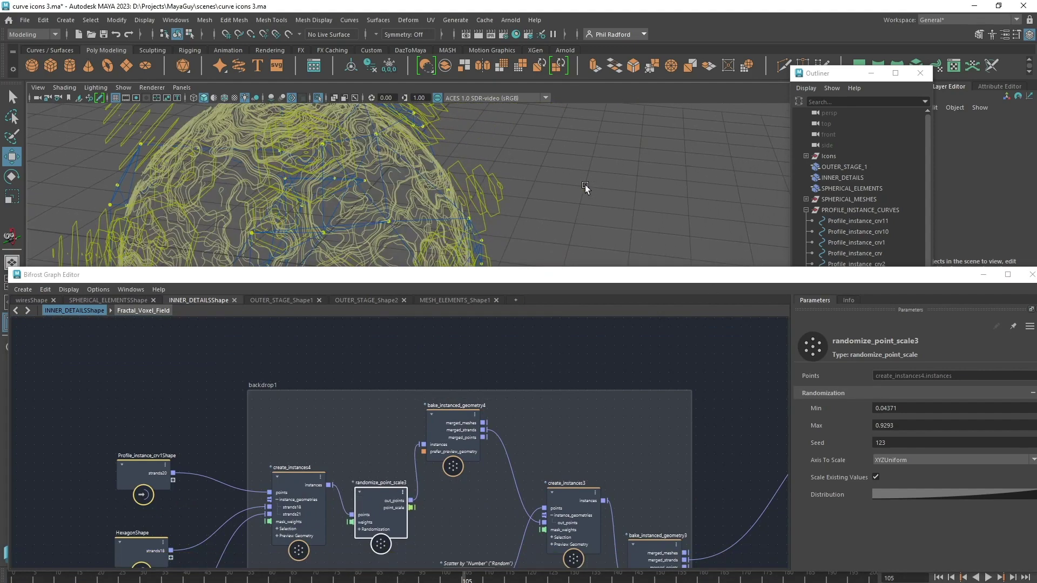
right_click_drag(585, 185, 599, 192, "alt")
left_click_drag(898, 427, 891, 460)
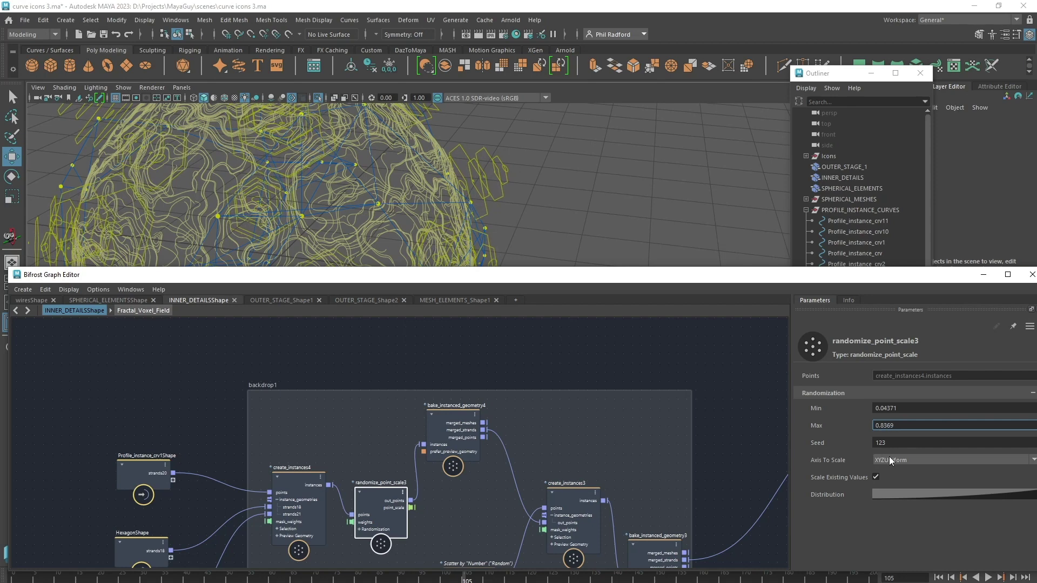
- Move Profile_instance_crv1Shape higher outside backdrop1 and shift bake_instanced_geometry4 slightly within it
middle_click_drag(402, 339, 401, 327, "alt")
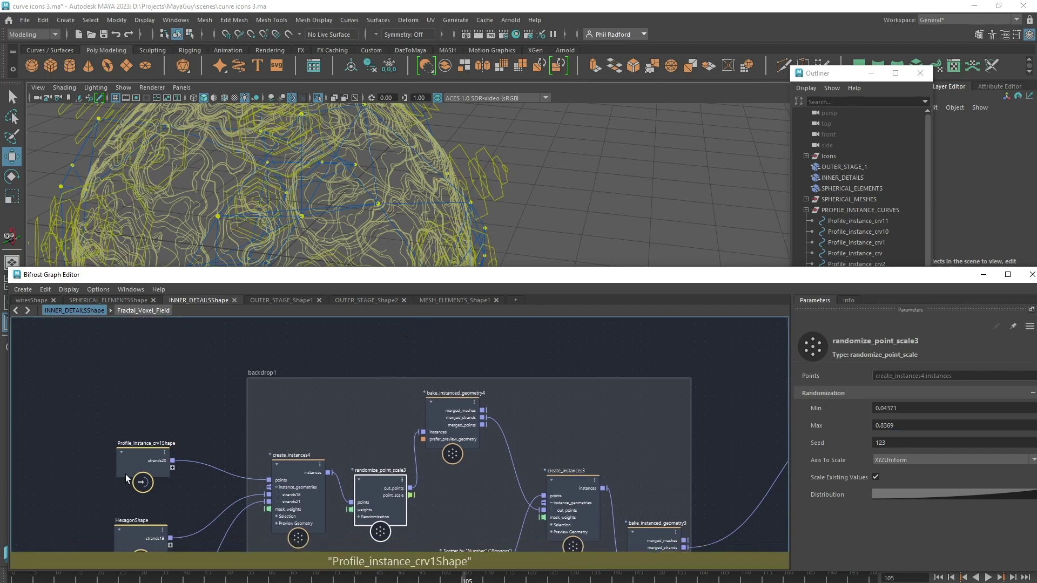
left_click_drag(141, 462, 156, 398)
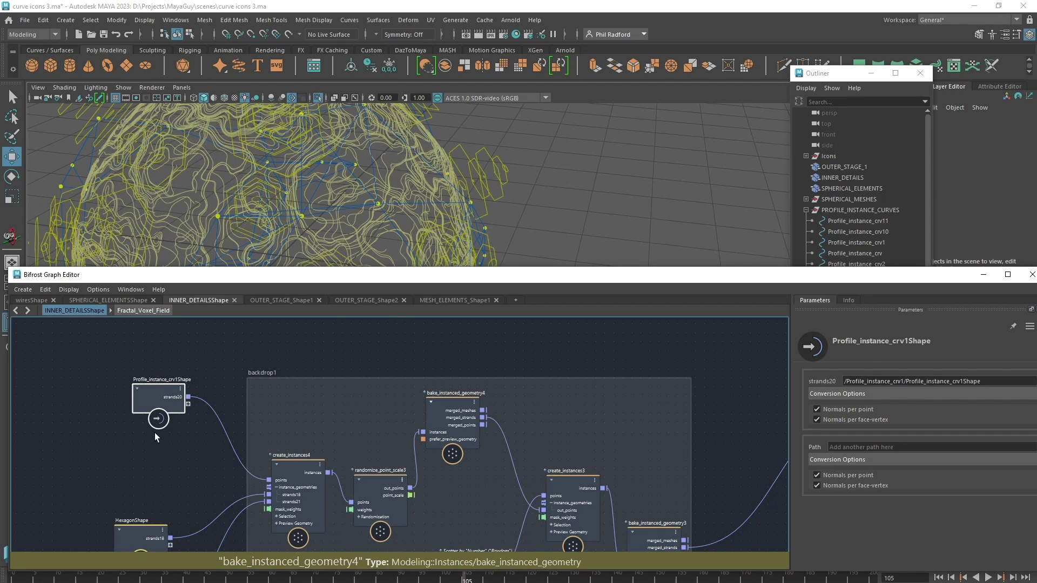
left_click_drag(143, 392, 130, 395)
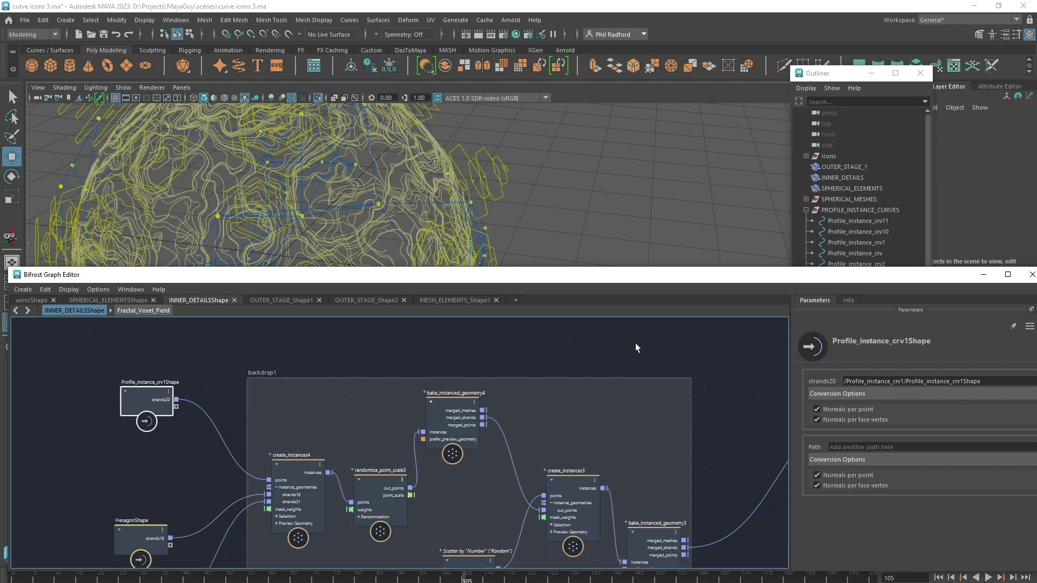
middle_click_drag(634, 345, 511, 320, "alt")
left_click_drag(327, 390, 353, 404)
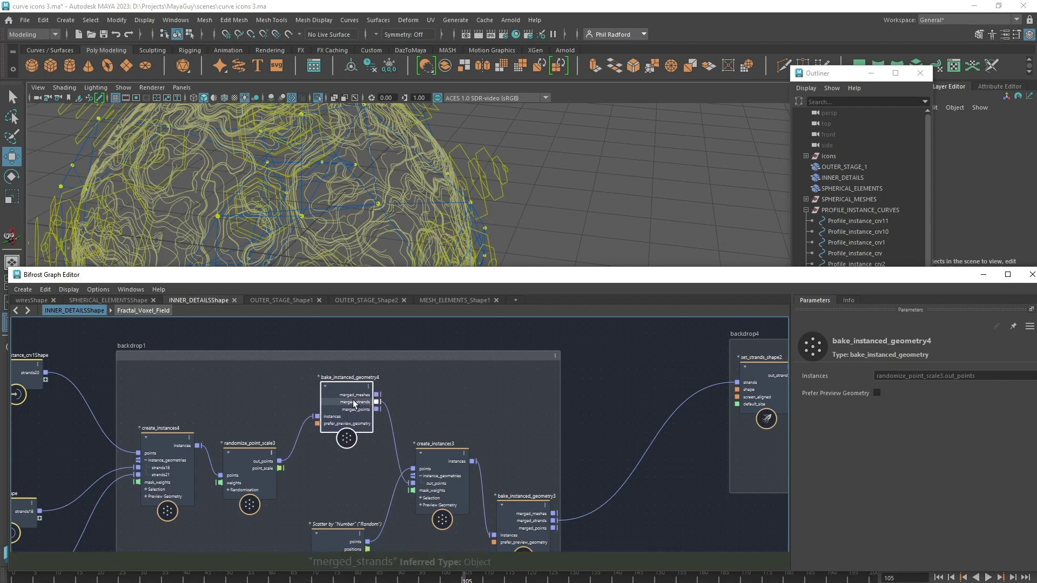
- Adjust the placement of center_SphereShape2 and the Scatter by Number node below create_instances3
middle_click_drag(620, 528, 619, 437, "alt")
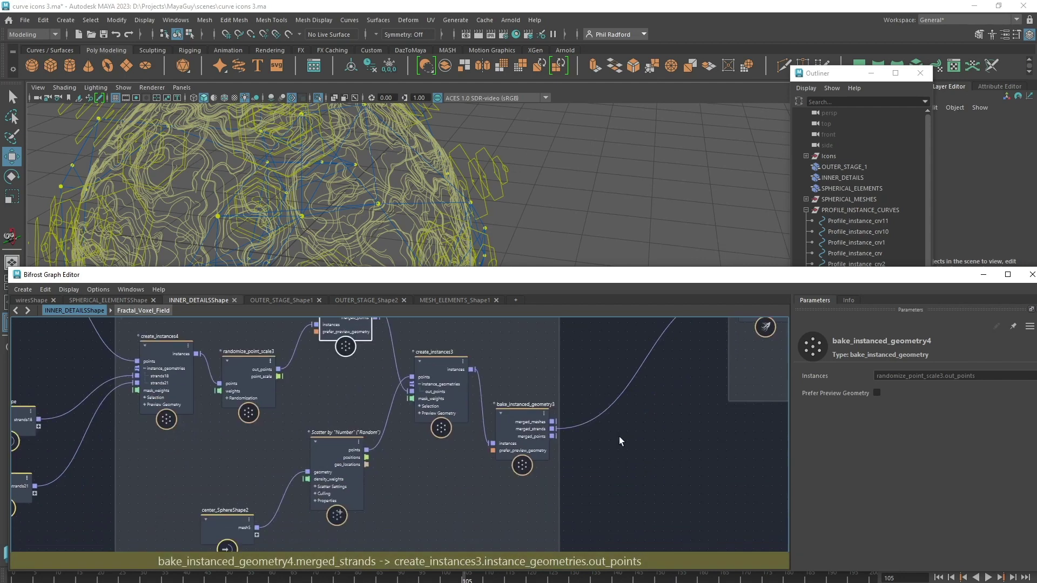
left_click_drag(229, 528, 222, 523)
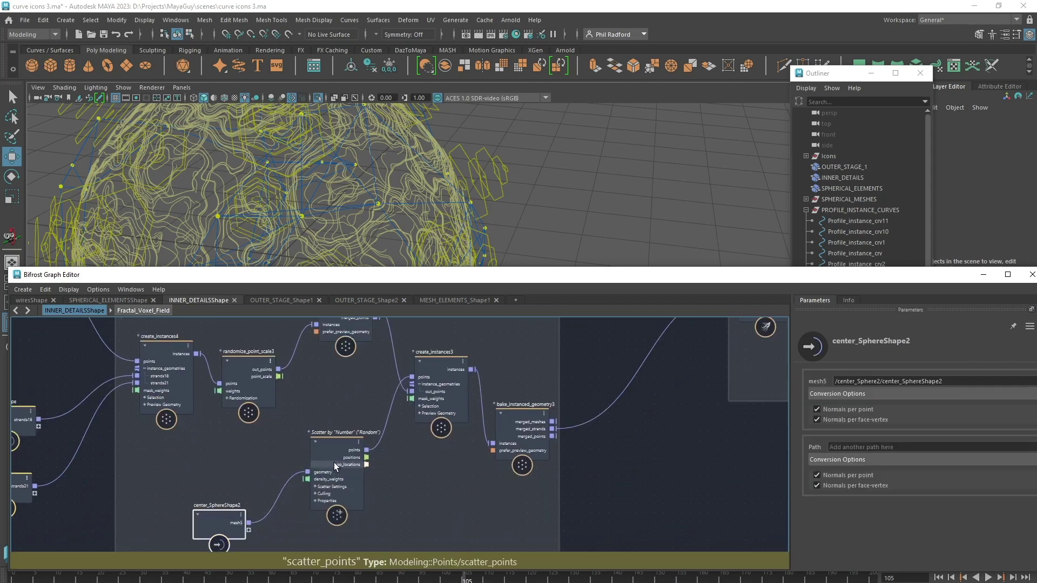
left_click_drag(334, 462, 342, 464)
scroll(649, 452, "up", 1)
middle_click_drag(649, 452, 633, 465, "alt")
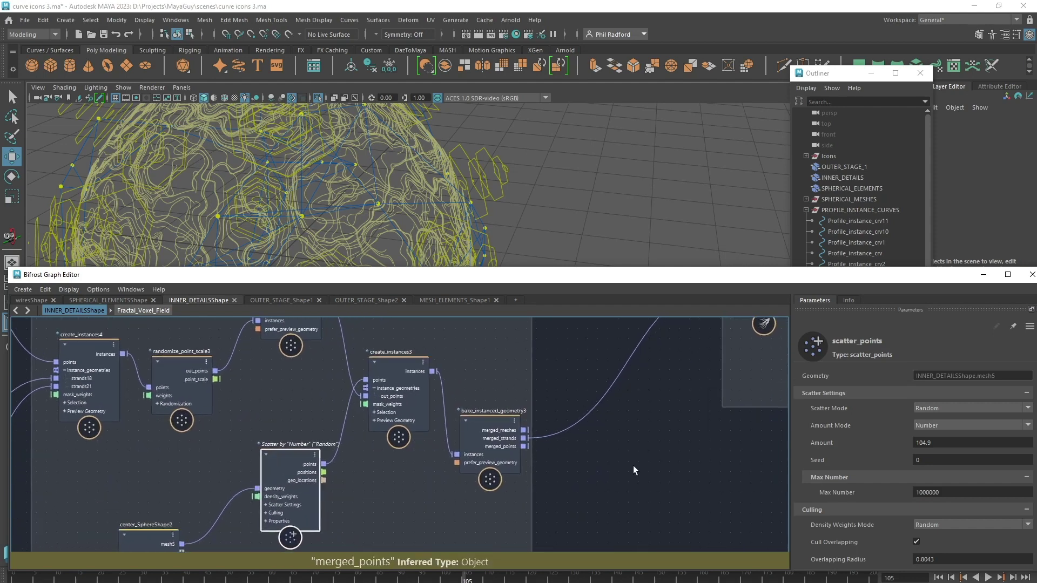
scroll(712, 479, "down", 1)
left_click(442, 413)
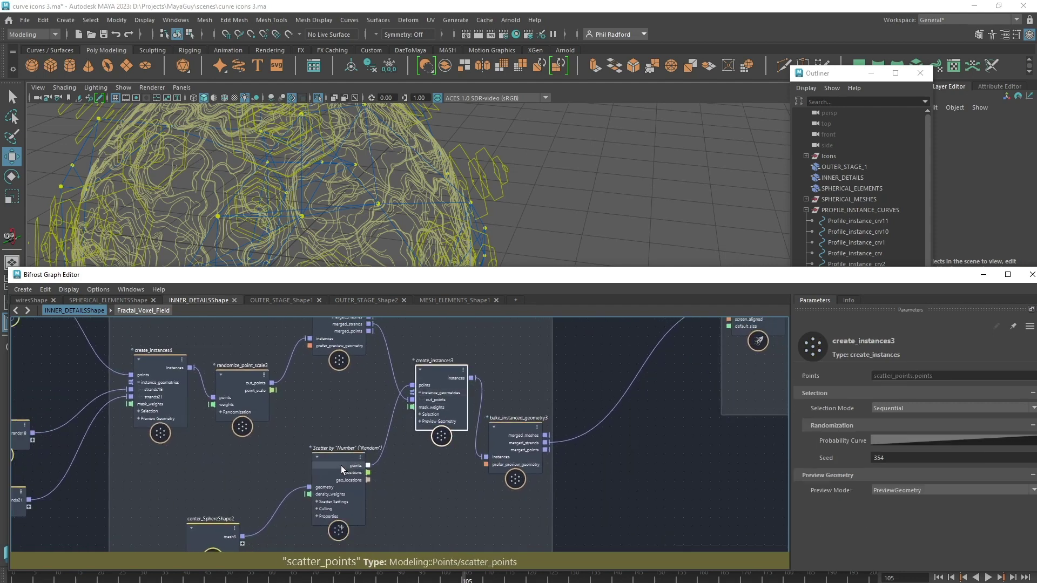
left_click(341, 465)
left_click_drag(203, 532, 209, 520)
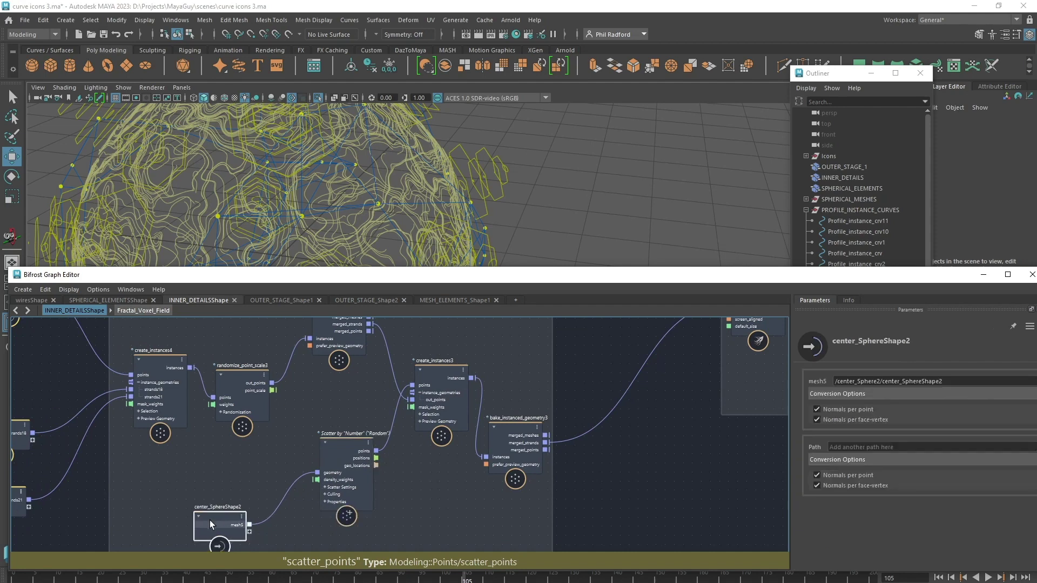
- Try a scatter Amount of 2405 on the Scatter by Number node, and undo the change
left_click(330, 456)
left_click_drag(331, 456, 327, 458)
left_click_drag(940, 444, 1033, 447)
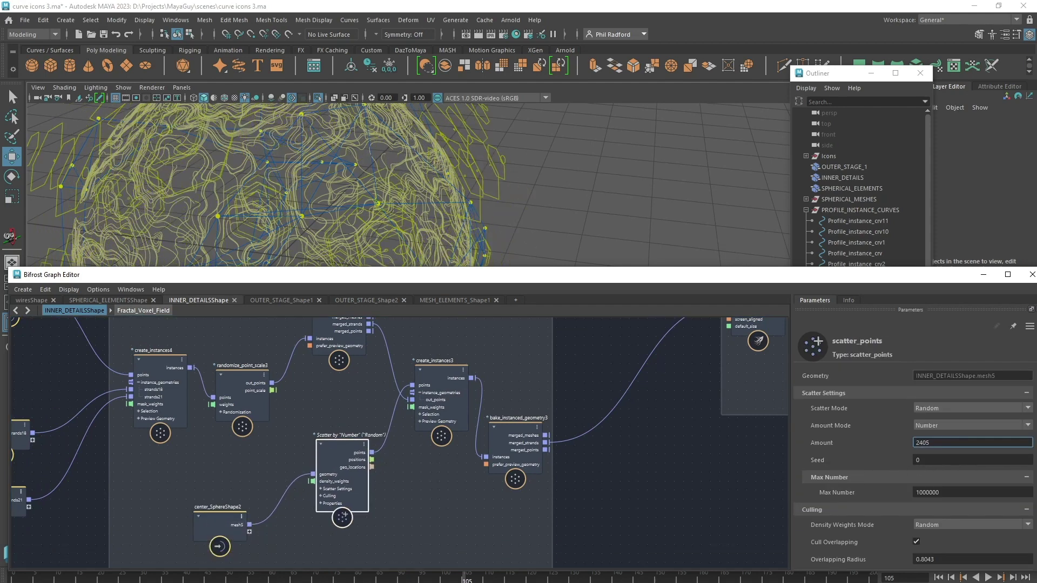
key("ctrl+z")
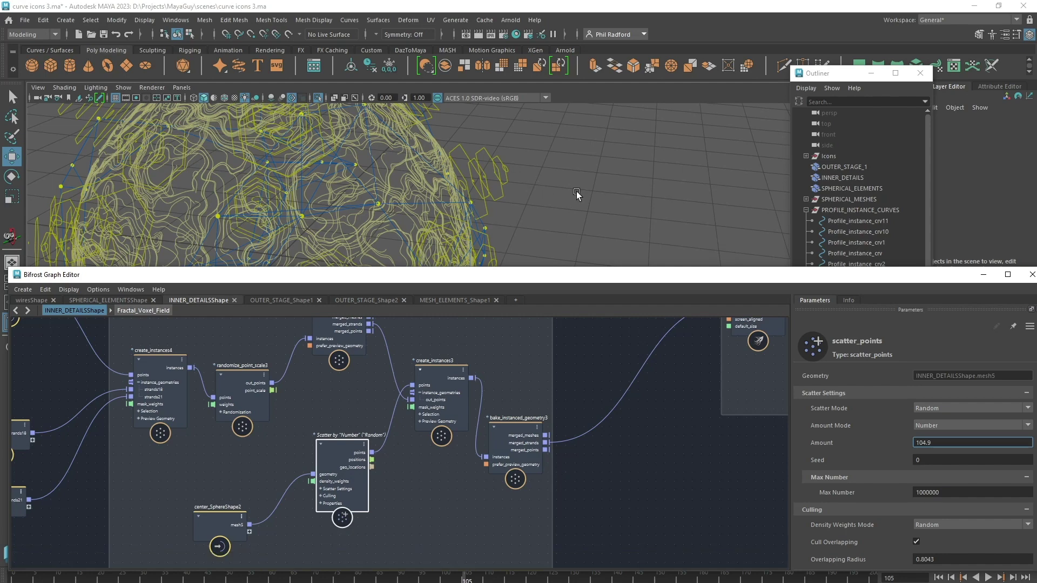
- Nudge bake_instanced_geometry3 upward and select set_strands_shape2 in backdrop4 to show its parameters
left_click_drag(514, 444, 520, 428)
middle_click_drag(643, 439, 445, 504)
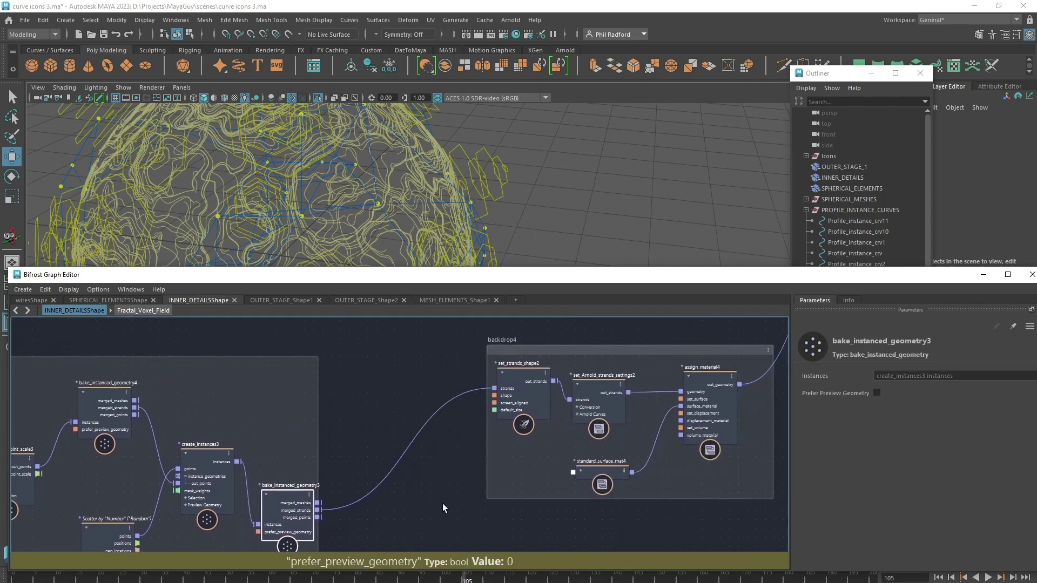
left_click(515, 386)
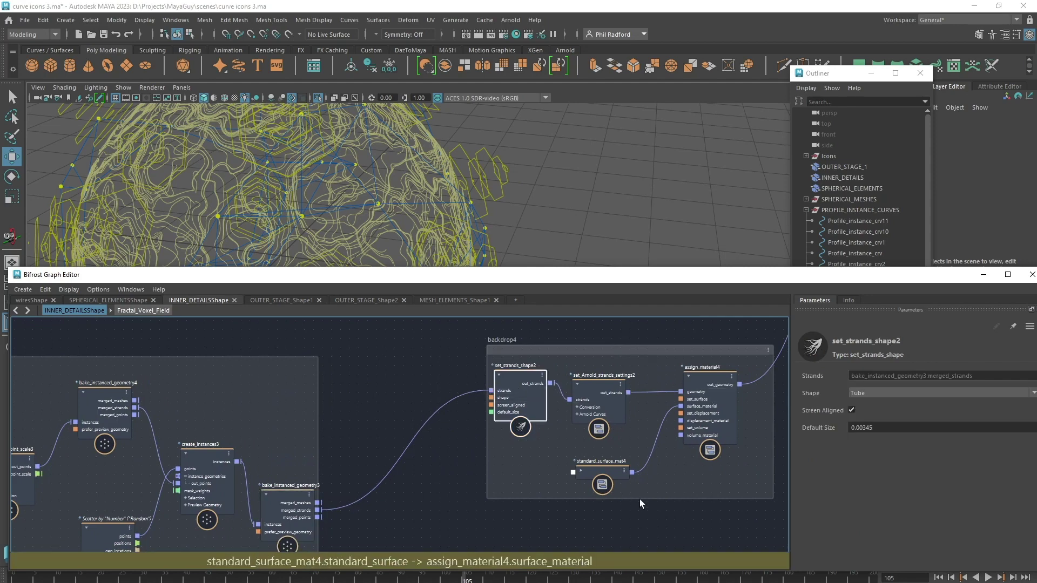
- Nudge create_instances3 and the Scatter by Number node in backdrop1, leaving the scatter node selected
middle_click_drag(639, 499, 665, 495)
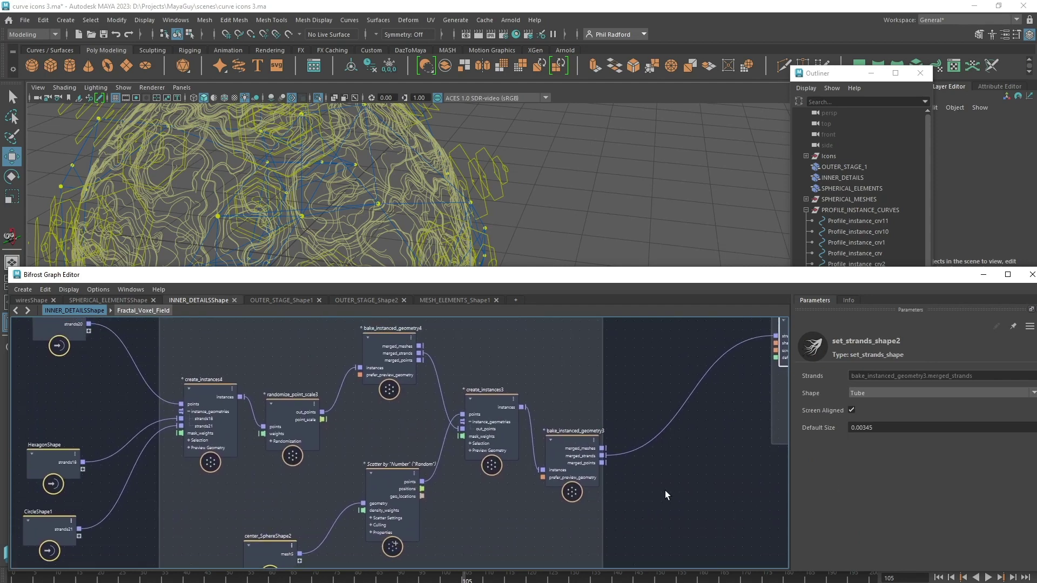
left_click(399, 475)
left_click_drag(474, 423, 478, 419)
left_click(396, 491)
left_click_drag(396, 492, 393, 491)
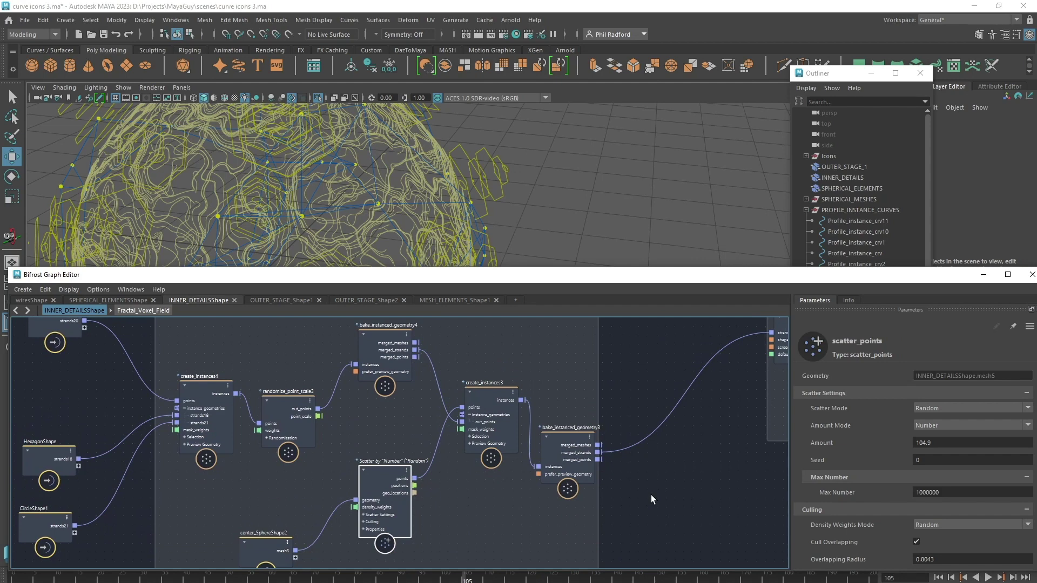
- Follow the merged strands connection to the backdrop4 nodes and examine the sphere's instanced curves in the viewport
middle_click_drag(651, 494, 332, 496)
middle_click_drag(692, 396, 605, 462)
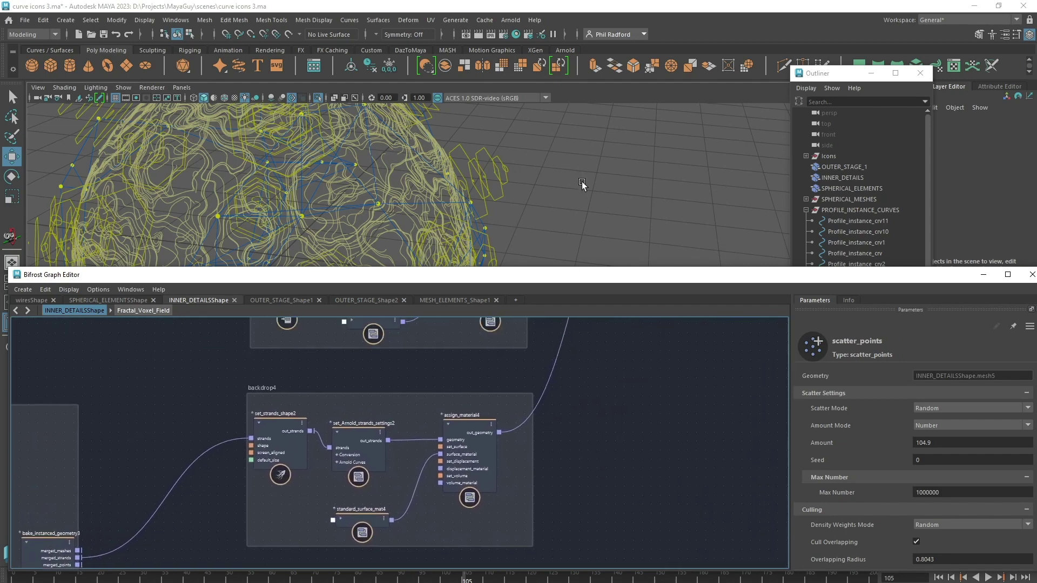
scroll(582, 182, "down", 5)
scroll(546, 215, "up", 4)
middle_click_drag(547, 215, 555, 307, "alt")
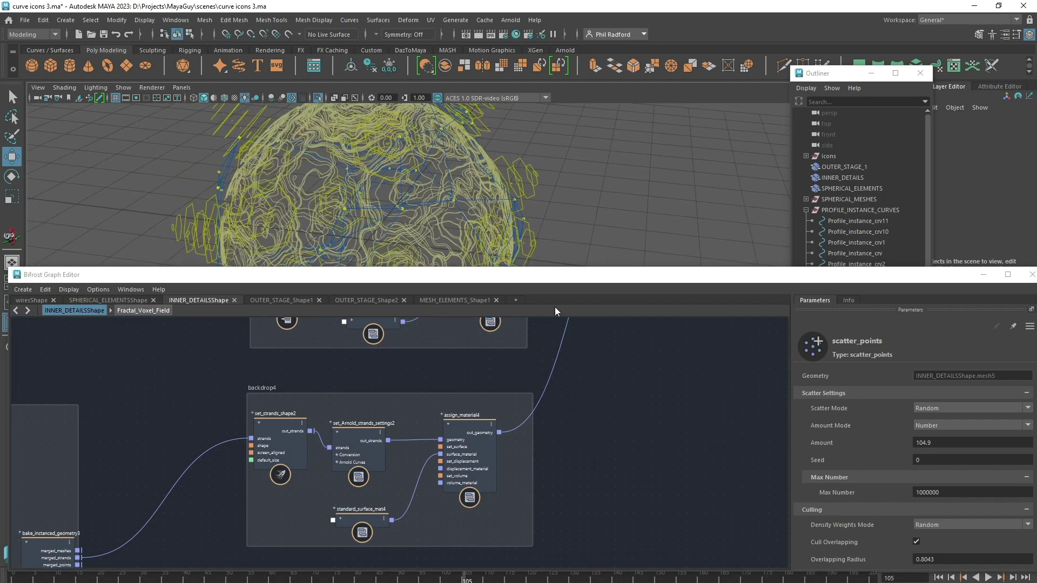
- Maximize the graph window, select and reposition the Fractal_Voxel_Field node, and lower the window to uncover the viewport
left_click(1007, 274)
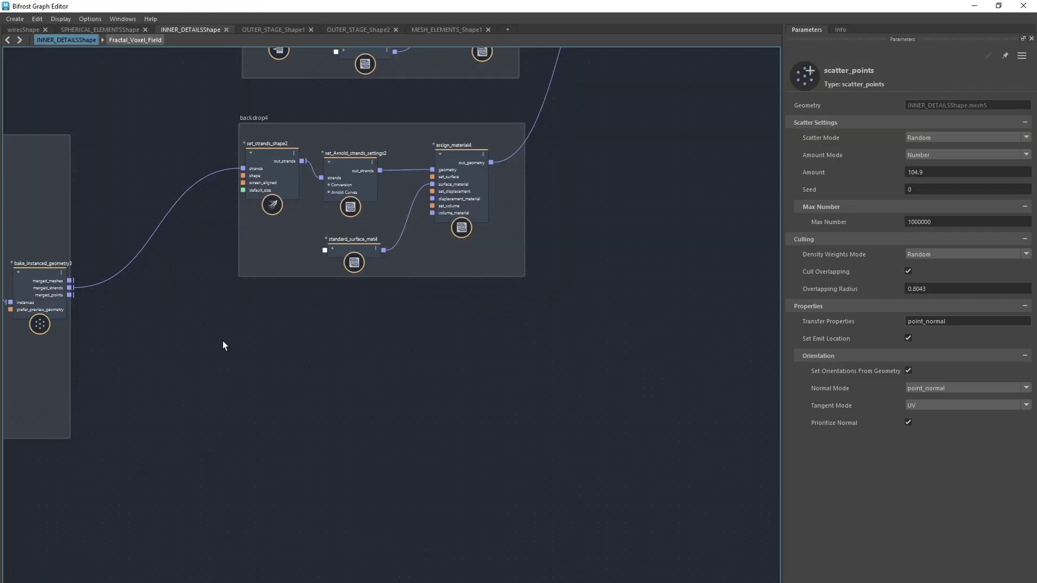
middle_click_drag(222, 343, 403, 400)
scroll(342, 298, "down", 3)
middle_click_drag(385, 277, 480, 430)
scroll(481, 430, "up", 3)
left_click_drag(323, 254, 343, 264)
left_click_drag(655, 5, 545, 310)
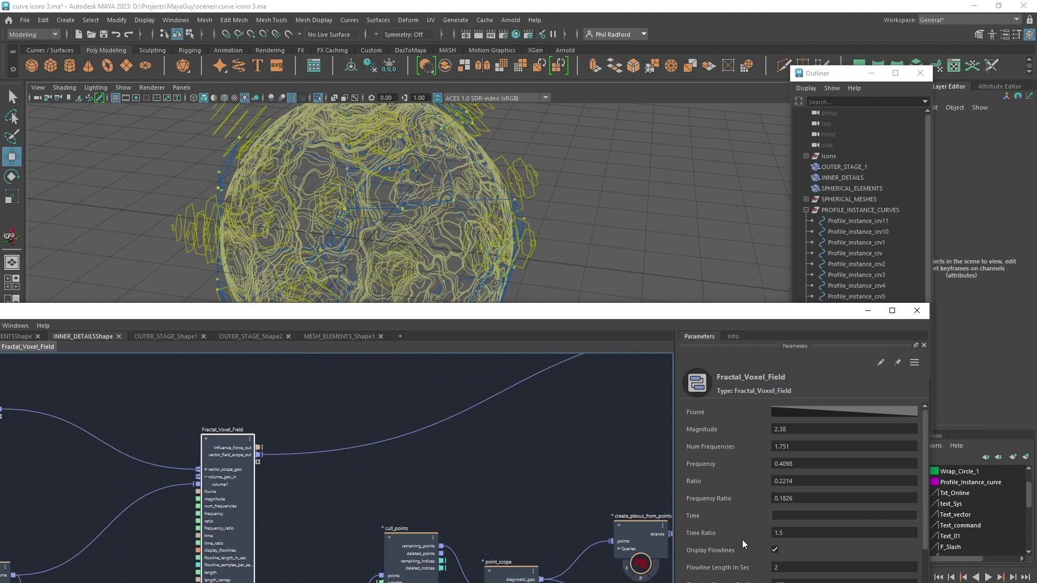
- Set Fractal_Voxel_Field's Flowline Length In Sec to 1.574 and nudge the node upward
scroll(742, 539, "down", 2)
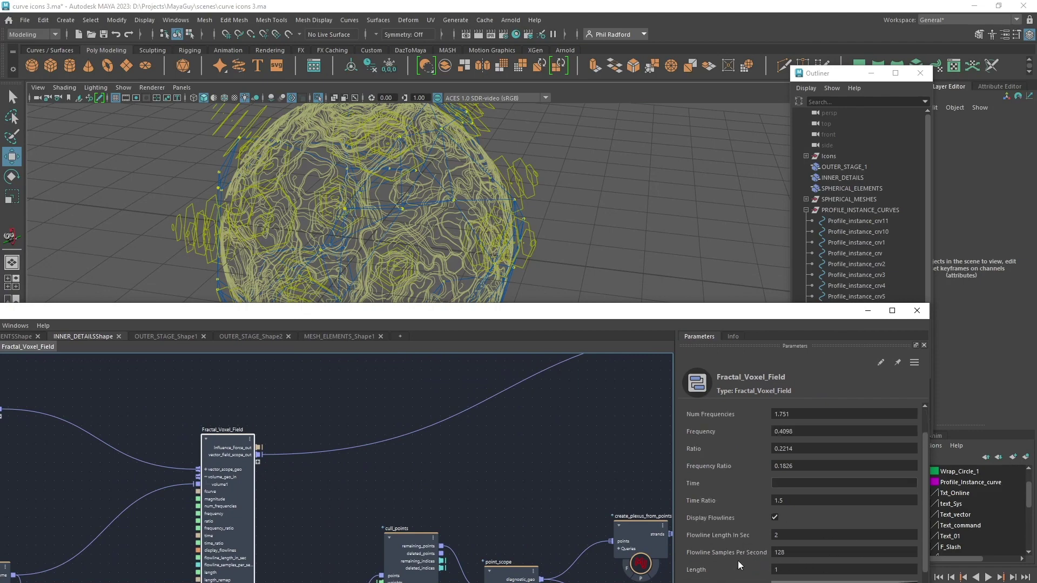
scroll(794, 501, "down", 2)
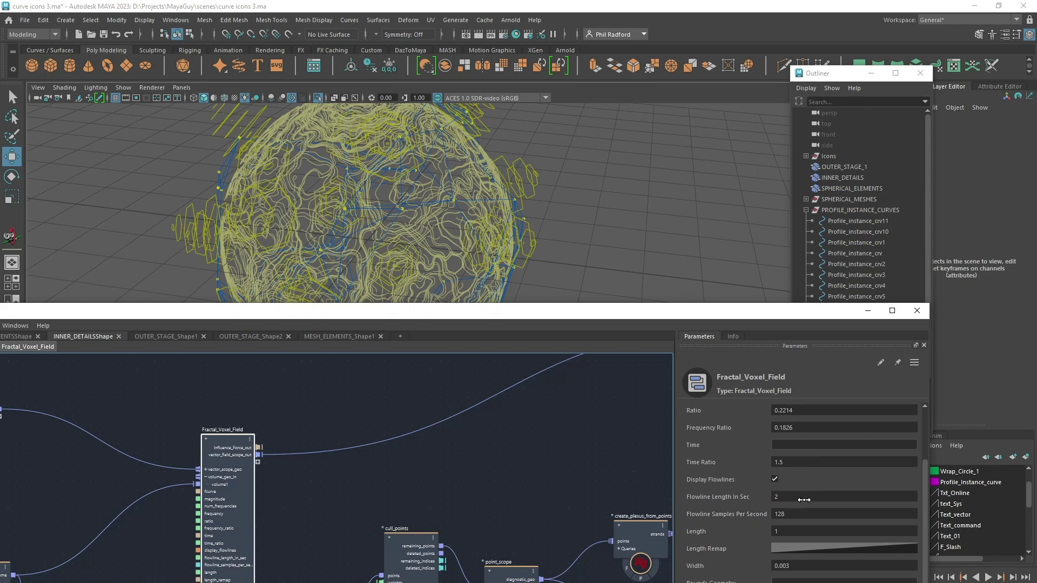
left_click_drag(804, 500, 776, 530)
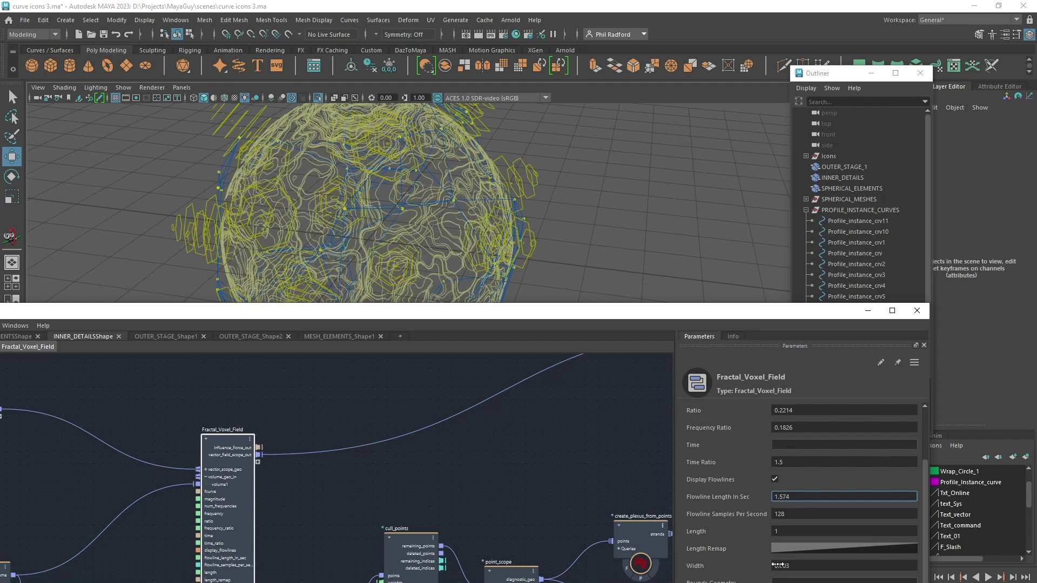
middle_click_drag(305, 474, 381, 474)
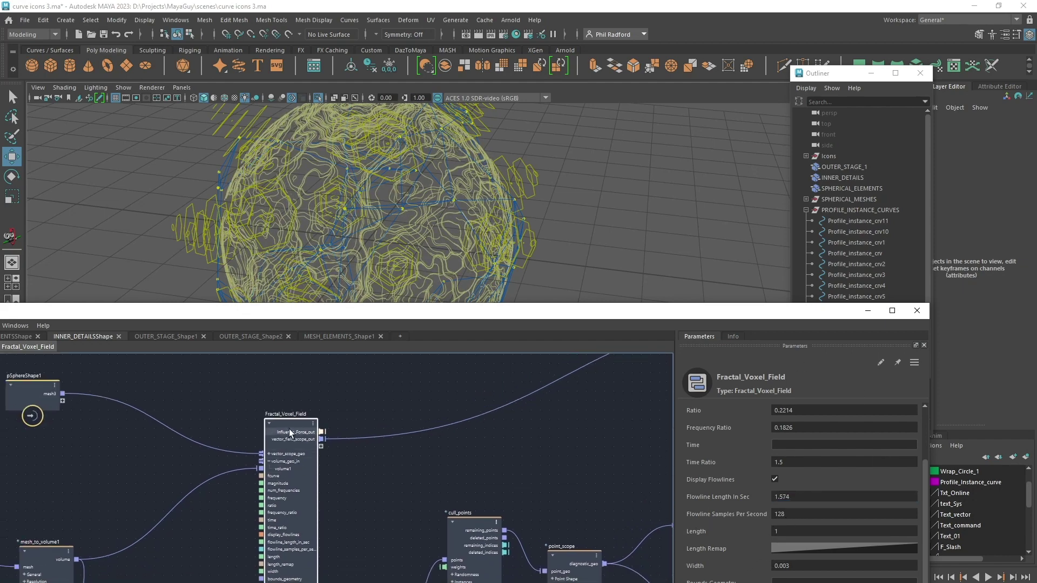
left_click_drag(290, 433, 294, 423)
- Try different Frequency and Num Frequencies values on Fractal_Voxel_Field, and undo the changes
scroll(746, 528, "up", 3)
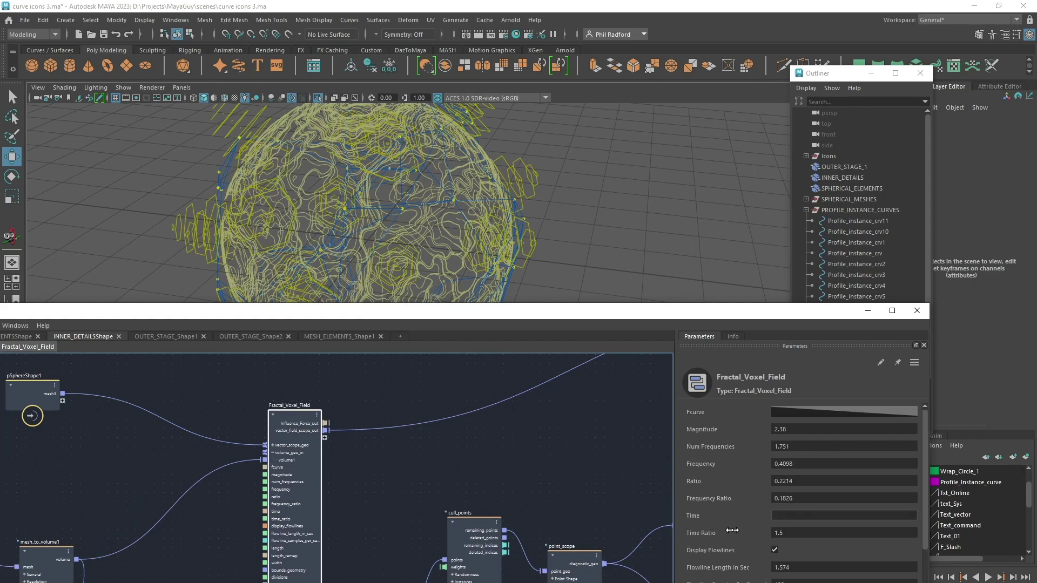
left_click_drag(795, 463, 868, 459)
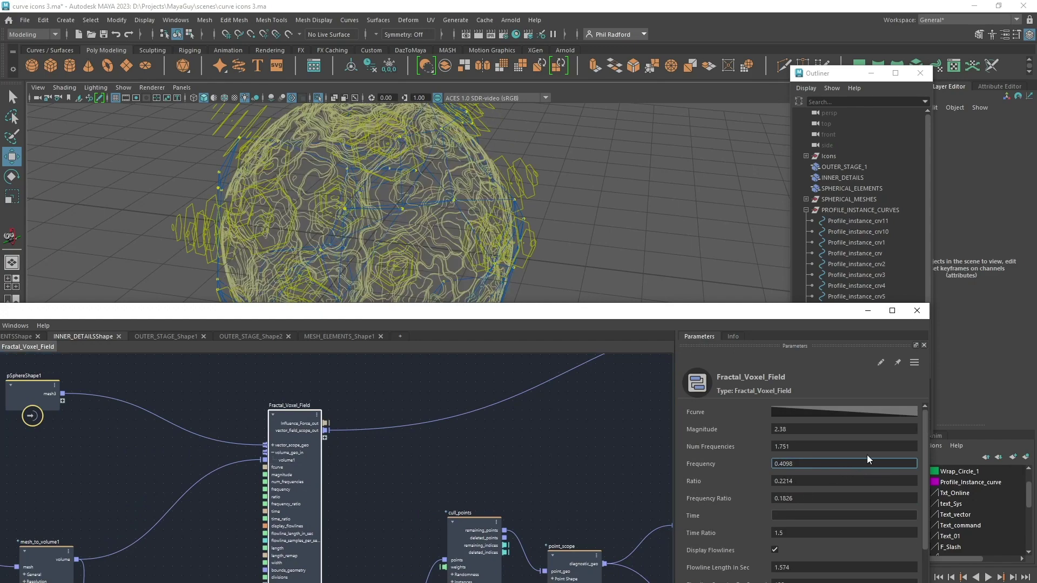
left_click_drag(797, 446, 668, 313)
key("ctrl+z")
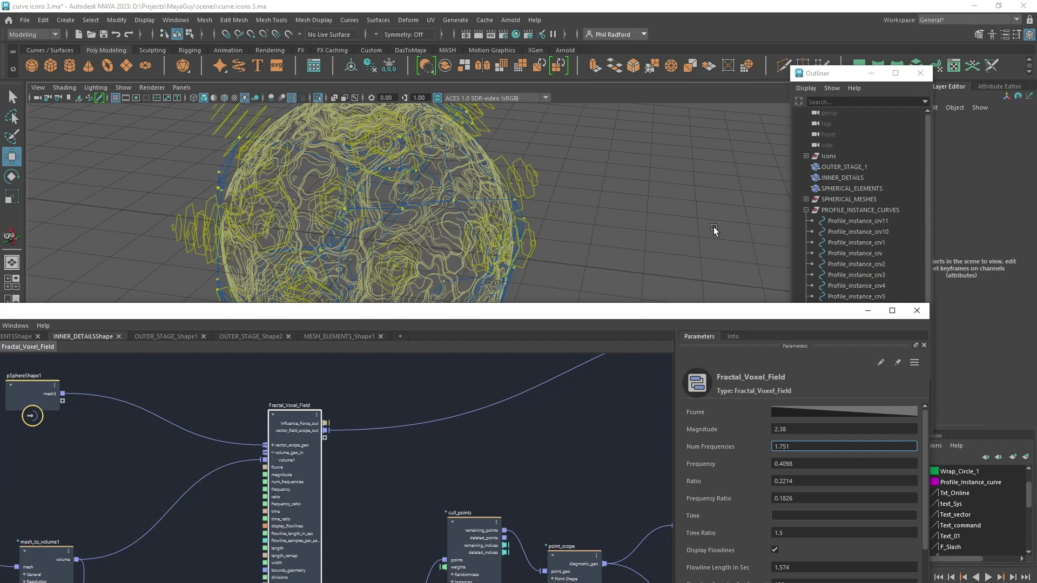
- Open the OUTER_STAGE_Shape1 graph in a maximized window and look over its backdrop groups and their output chains
right_click_drag(714, 227, 637, 221, "alt")
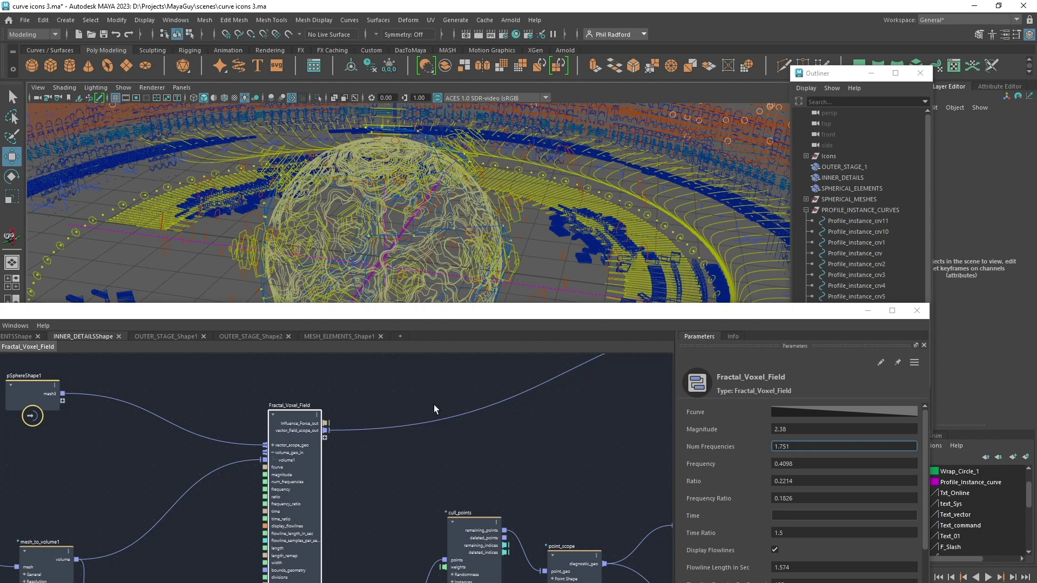
middle_click_drag(419, 394, 557, 423, "alt")
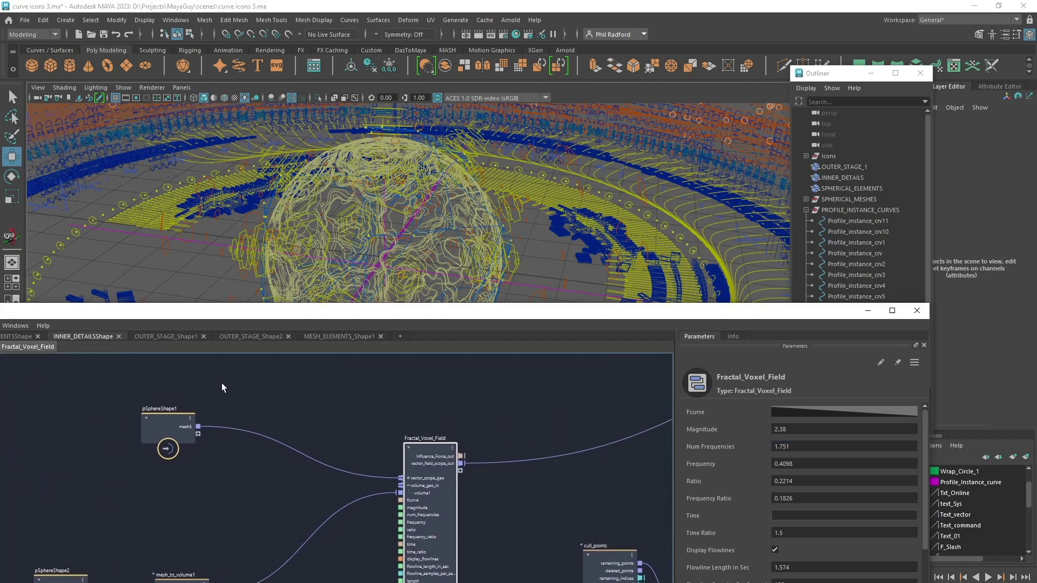
left_click(179, 337)
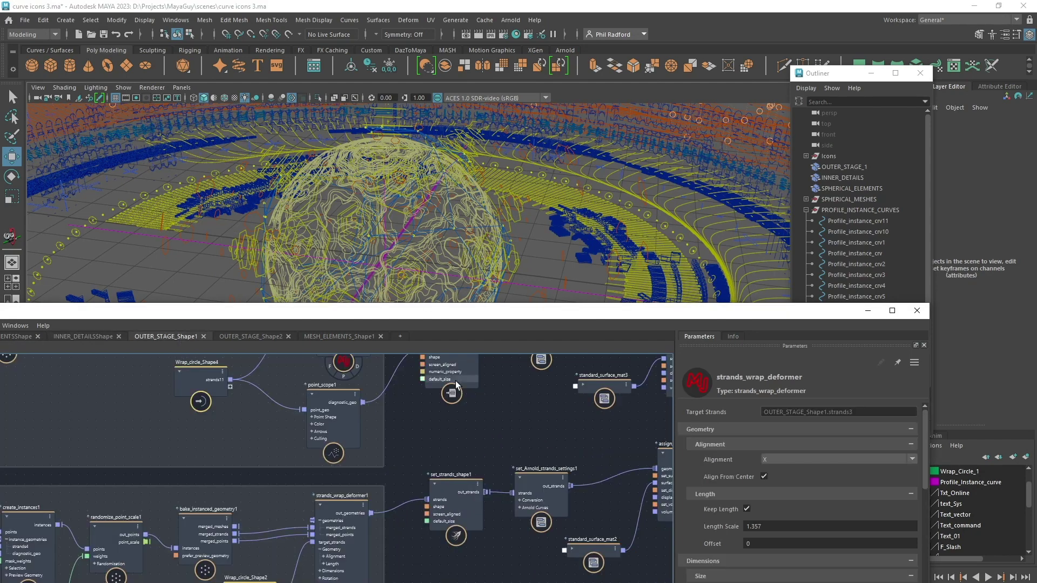
left_click(892, 312)
mouse_move(562, 461)
middle_mouse_down("alt")
mouse_move(686, 547)
mouse_move(670, 581)
mouse_move(550, 446)
middle_mouse_up("alt")
scroll(550, 445, "up", 1)
scroll(556, 449, "down", 5)
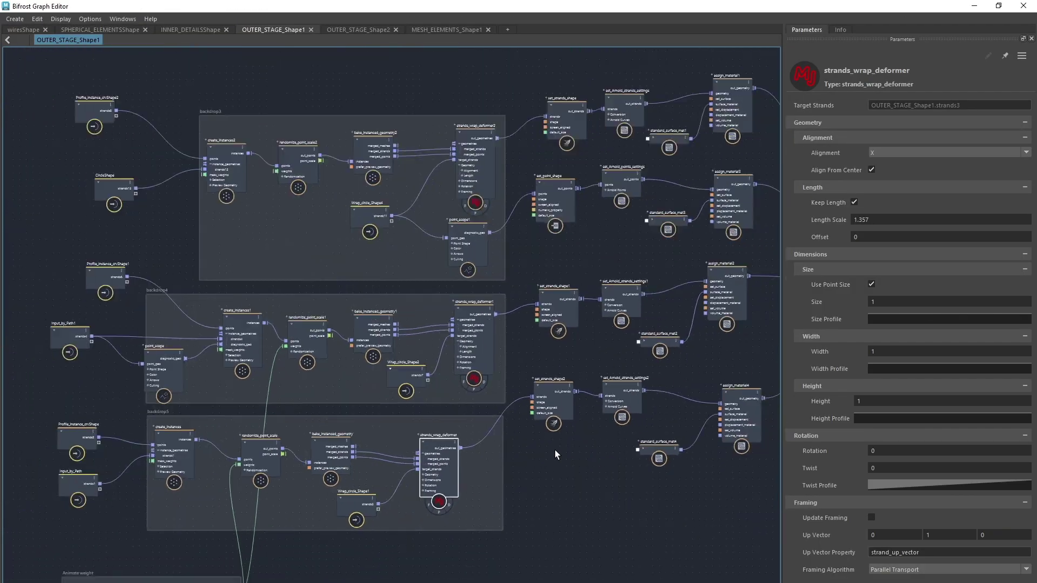
scroll(555, 450, "up", 1)
scroll(556, 454, "up", 2)
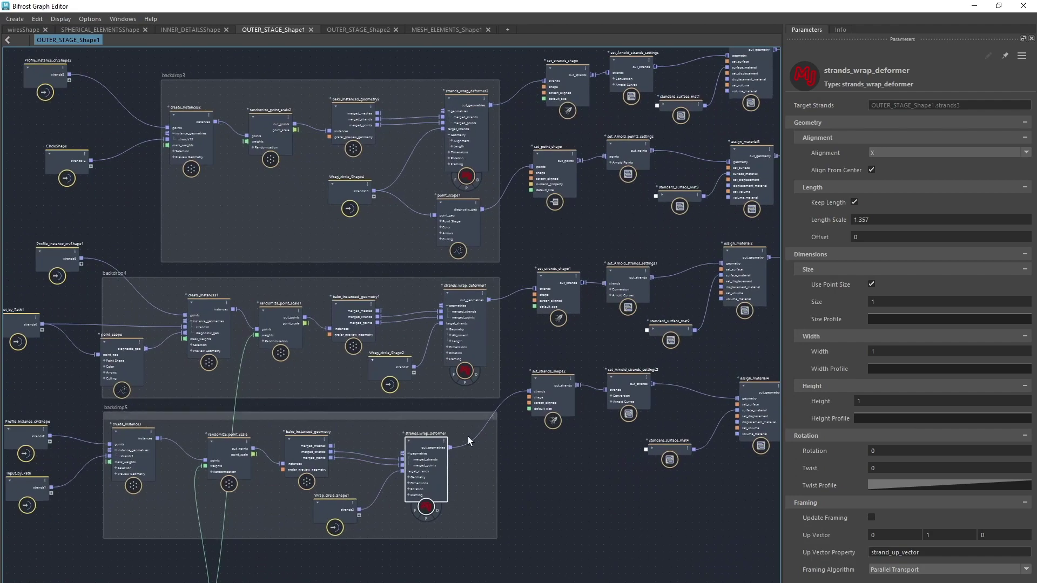
middle_click_drag(596, 241, 514, 316, "alt")
scroll(514, 316, "down", 1)
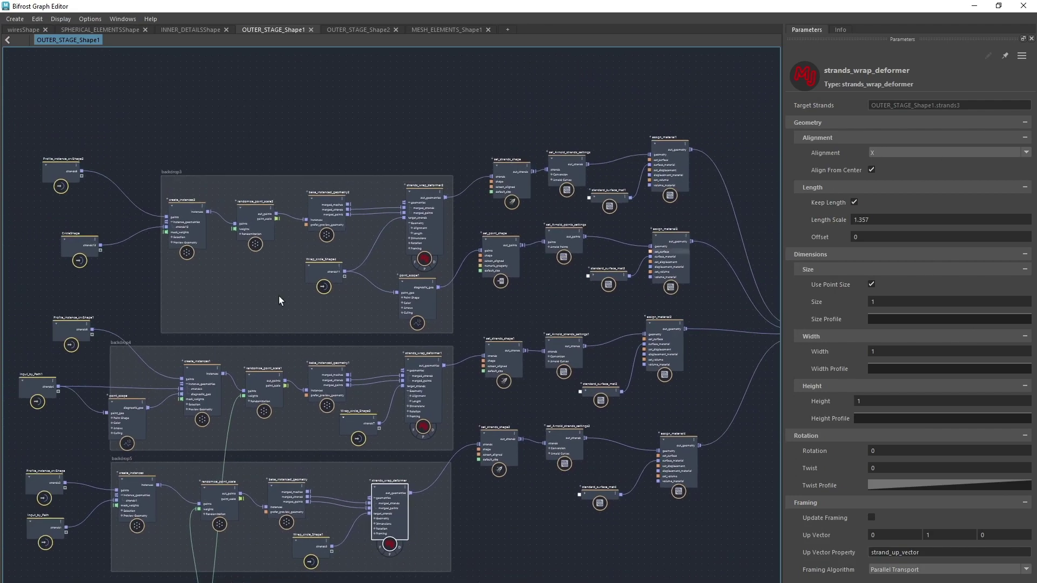
- Reposition the Profile_instance_crvShape2 and CircleShape input nodes beside backdrop3
scroll(116, 151, "up", 3)
left_click_drag(51, 180, 92, 152)
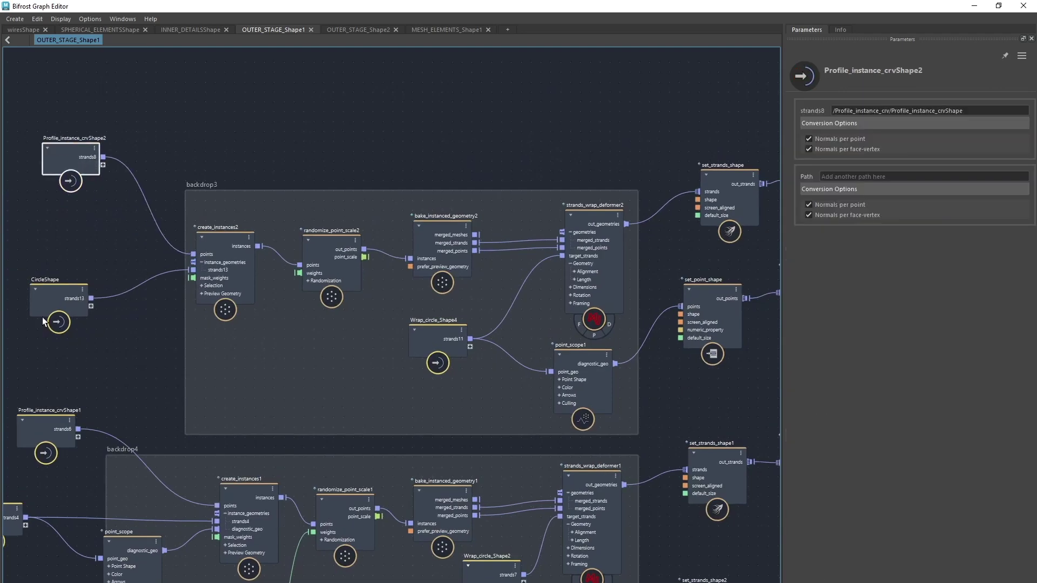
left_click_drag(42, 314, 17, 291)
- Follow backdrop3's chain to the material nodes and inspect the strands_wrap_deformer2 settings
middle_click_drag(410, 120, 156, 159, "alt")
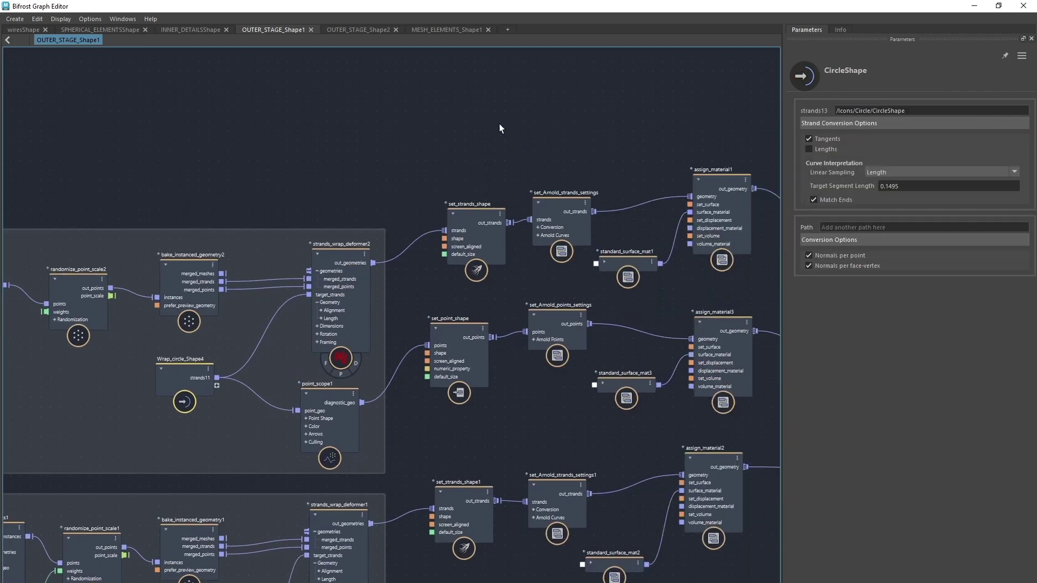
middle_click_drag(549, 145, 379, 157, "alt")
scroll(355, 320, "up", 1)
middle_click_drag(298, 120, 479, 74, "alt")
left_click(297, 258)
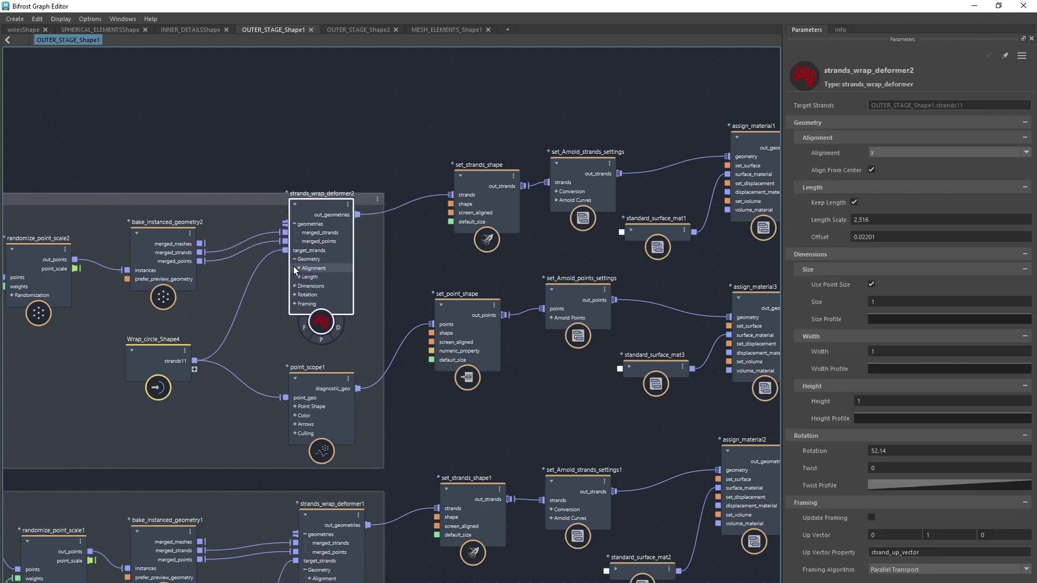
left_click(478, 420)
scroll(476, 416, "down", 3)
left_click_drag(558, 4, 603, 9)
left_click(1005, 9)
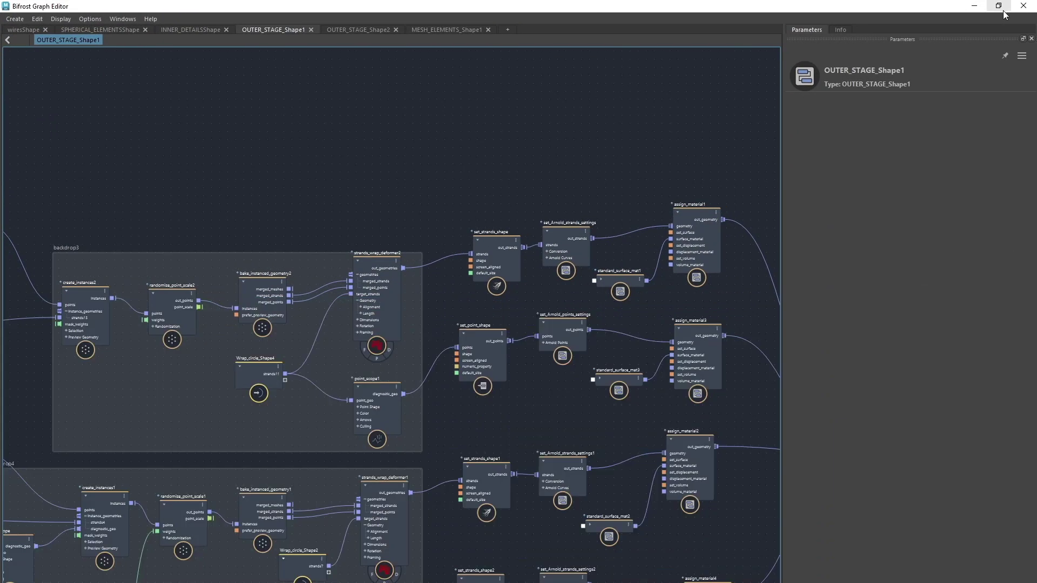
- Tidy backdrop3 by repositioning the create_instances2, strands_wrap_deformer2 and point_scope1 nodes
left_click_drag(162, 284, 162, 274)
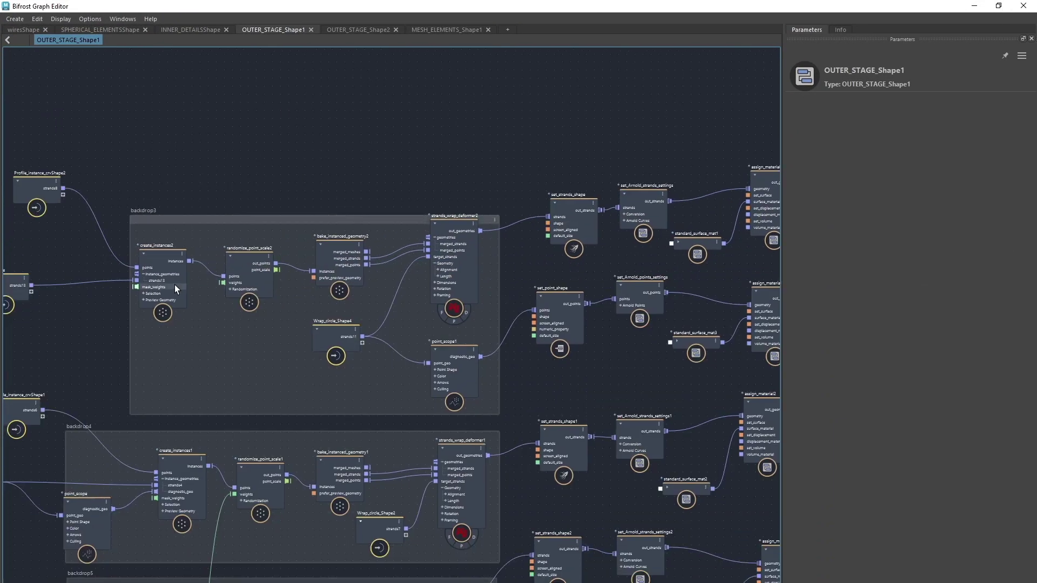
left_click_drag(454, 273, 451, 287)
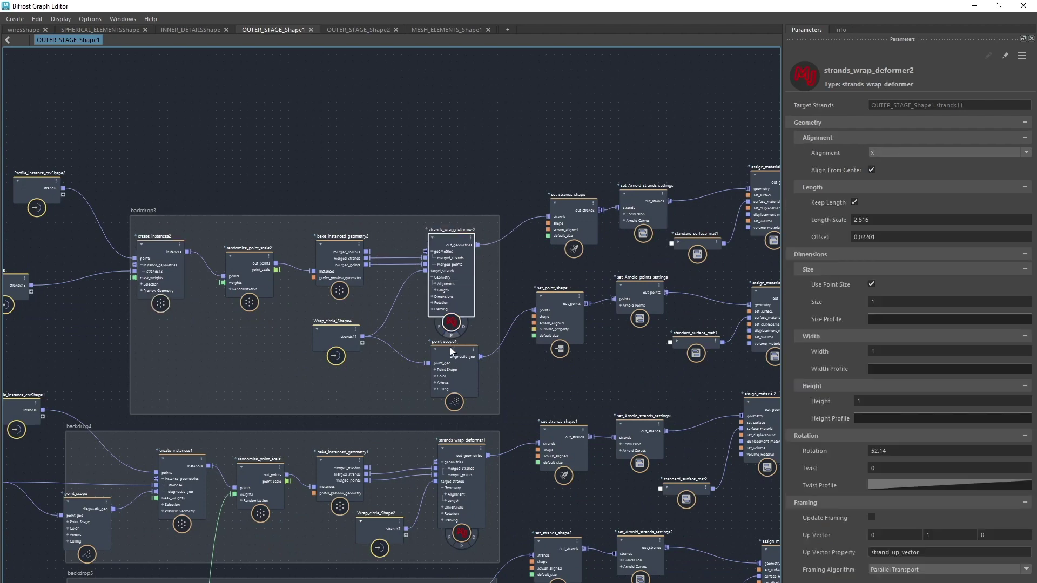
left_click_drag(450, 363, 439, 365)
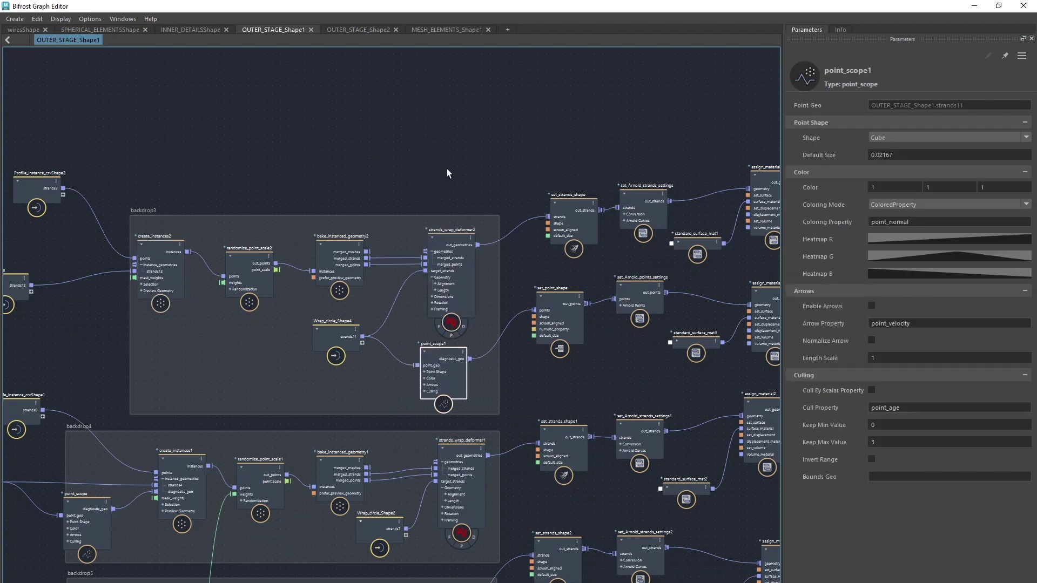
middle_click_drag(484, 148, 328, 150)
scroll(370, 157, "up", 1)
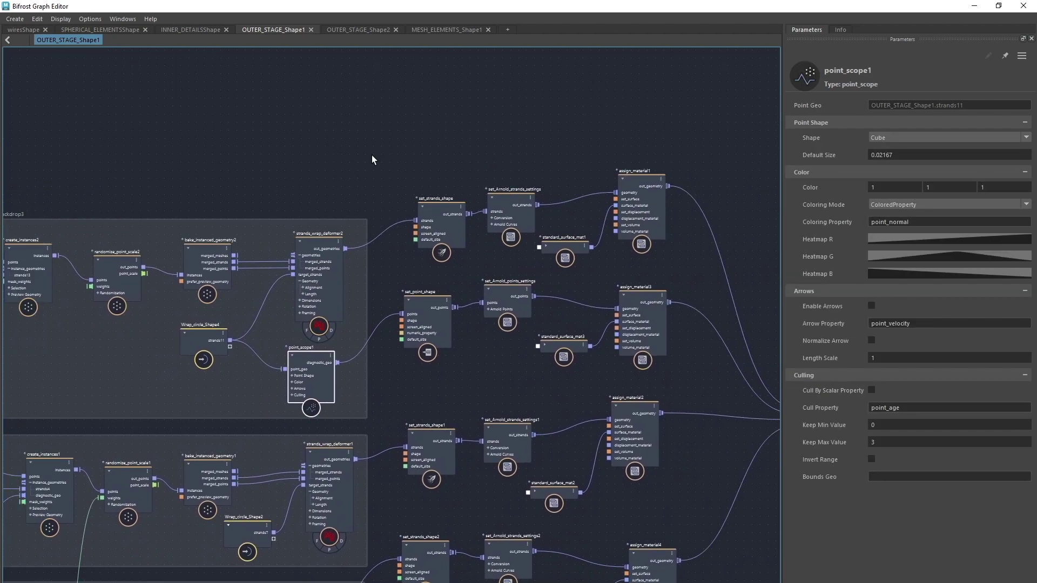
scroll(324, 227, "up", 1)
left_click_drag(310, 277, 329, 268)
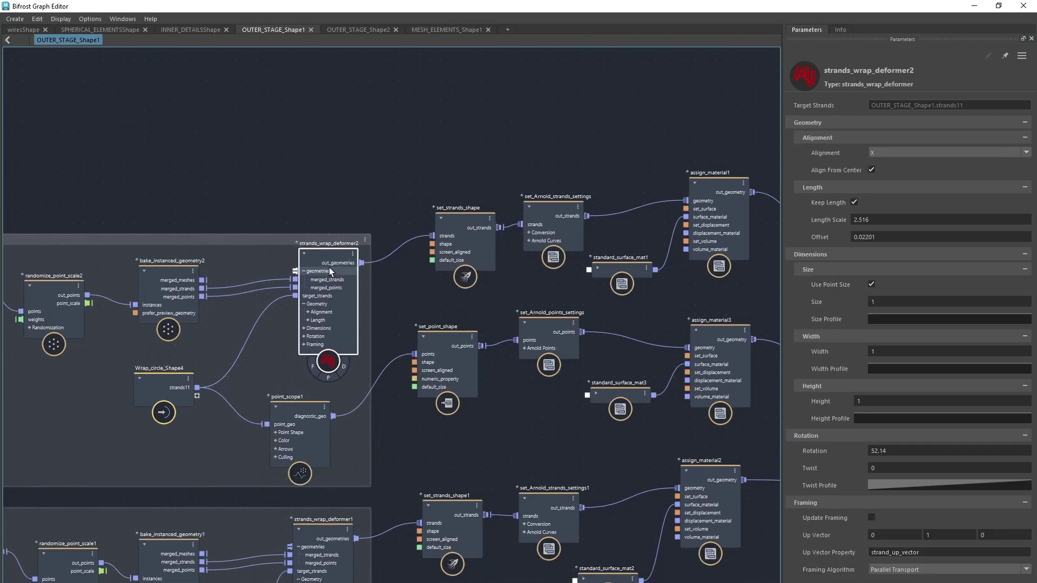
middle_click_drag(430, 144, 345, 87)
scroll(344, 88, "down", 2)
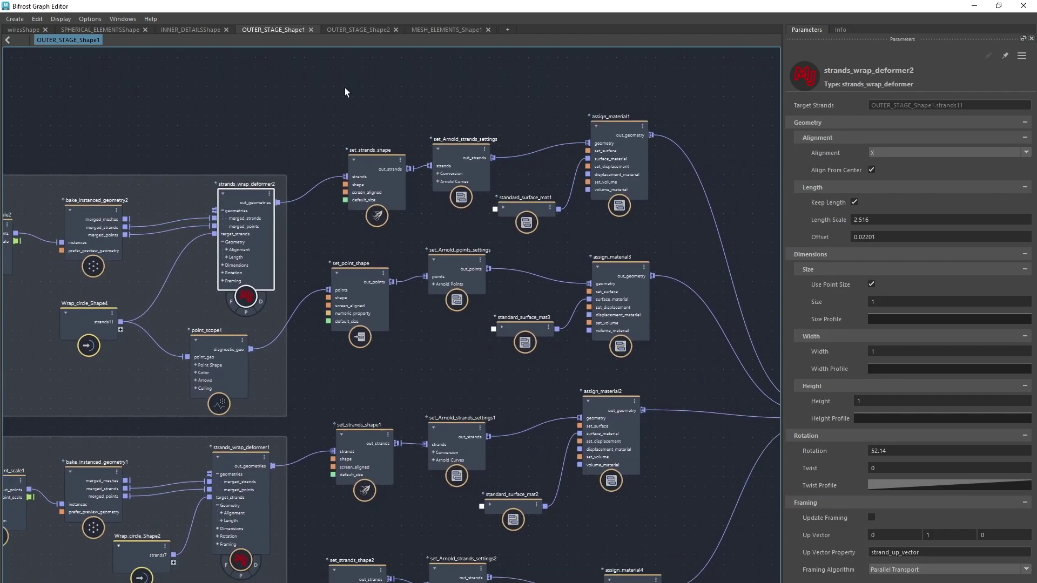
scroll(202, 89, "down", 2)
middle_click_drag(203, 90, 597, 135)
left_click_drag(312, 236, 332, 248)
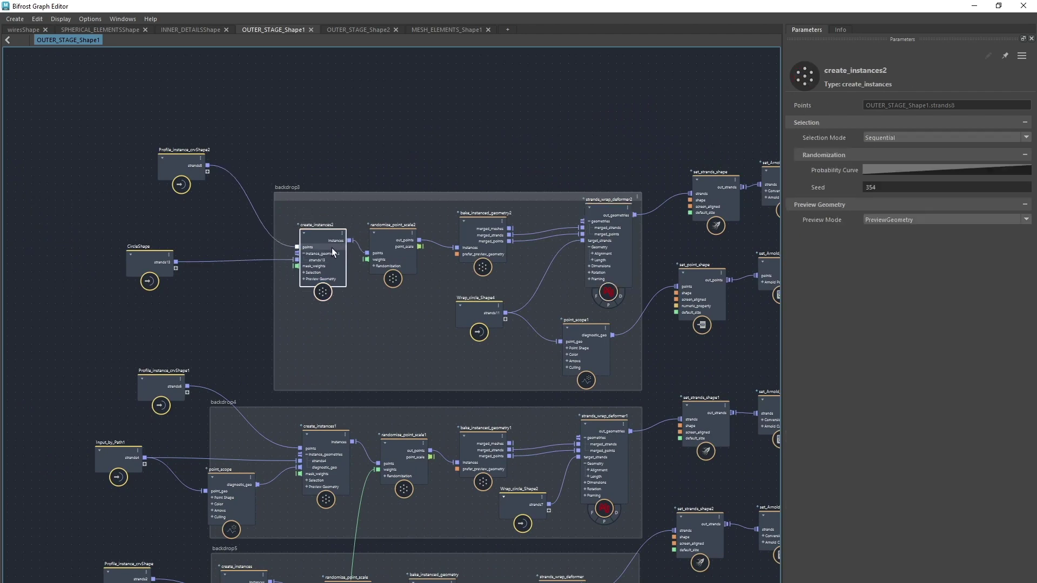
- Lower the graph window to uncover the viewport and set randomize_point_scale2's Max to 1.032, checking the instanced circles up close
middle_click_drag(469, 113, 430, 116)
left_click(375, 231)
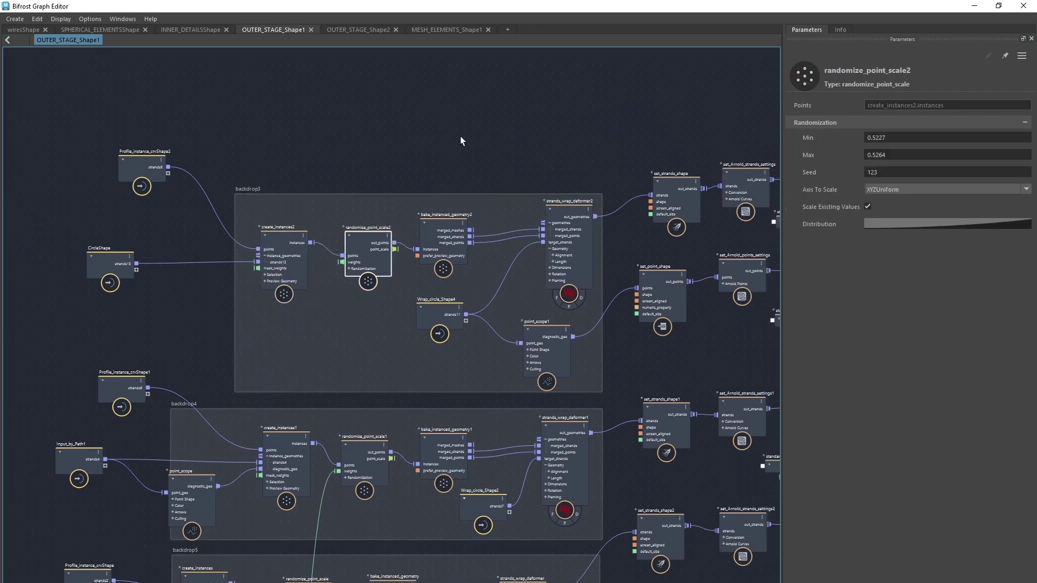
left_click_drag(543, 5, 496, 271)
mouse_move(886, 422)
left_mouse_down()
mouse_move(902, 411)
mouse_move(901, 429)
left_mouse_up()
left_click_drag(632, 168, 546, 190, "alt")
right_click_drag(545, 190, 581, 201, "alt")
left_click_drag(581, 201, 485, 208, "alt")
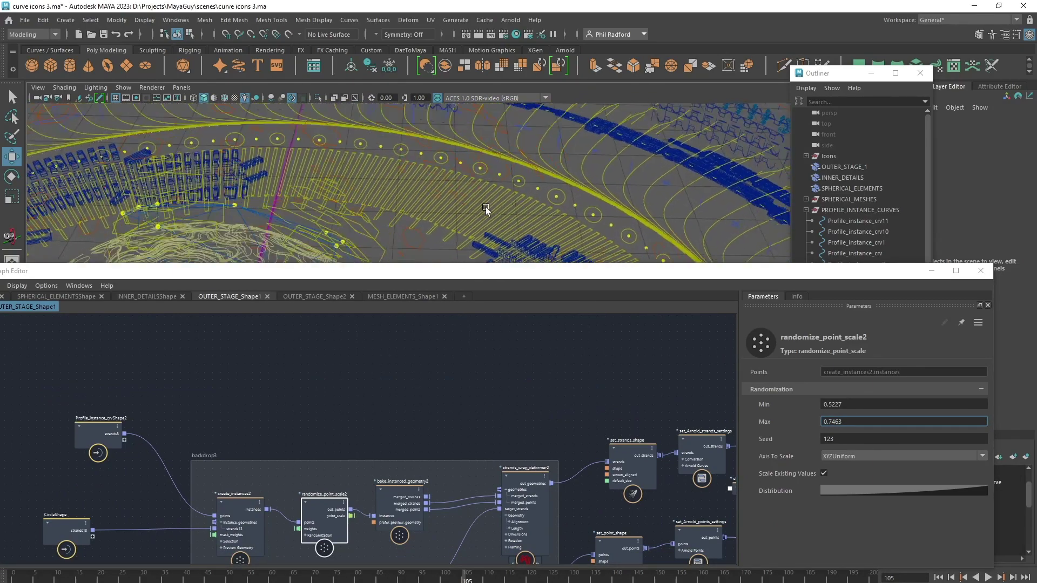
right_click_drag(486, 207, 524, 231, "alt")
left_click_drag(524, 231, 530, 190, "alt")
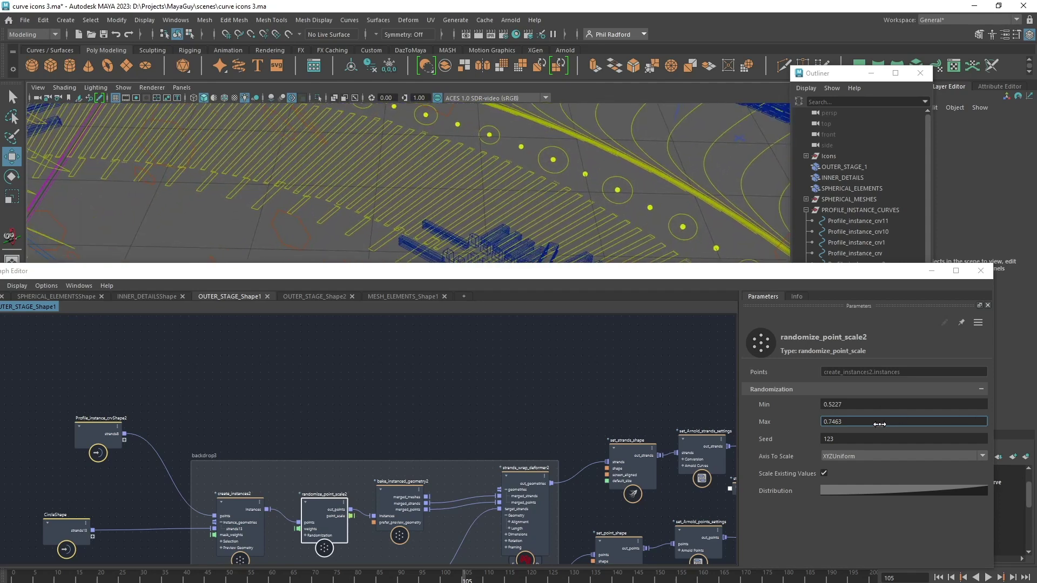
left_click_drag(880, 425, 798, 446)
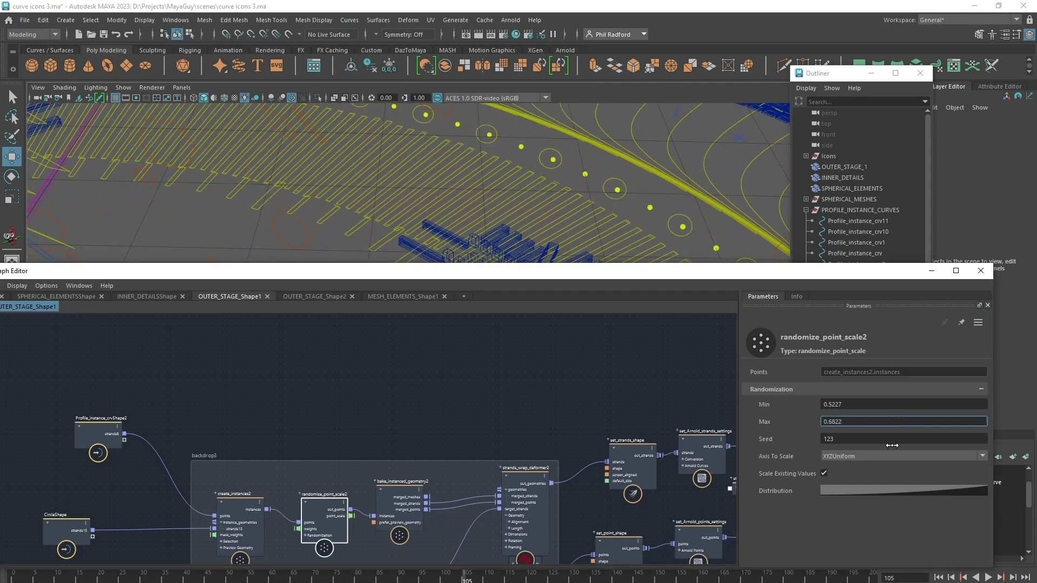
left_click_drag(892, 445, 918, 454)
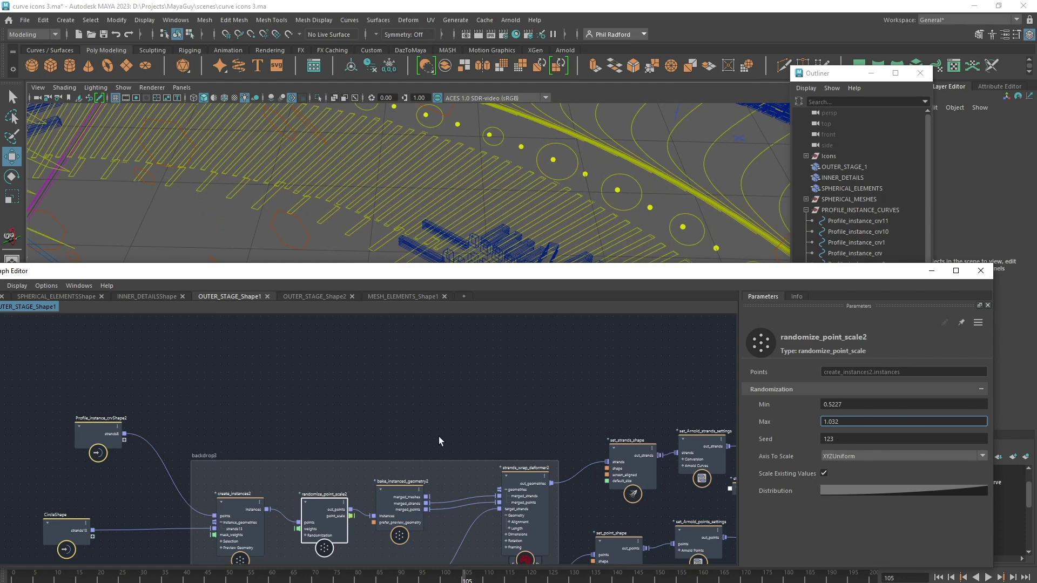
- Select the Wrap_circle_Shape4 node in backdrop3 and nudge it slightly to the left
middle_click_drag(439, 438, 284, 354)
middle_click_drag(526, 521, 488, 516)
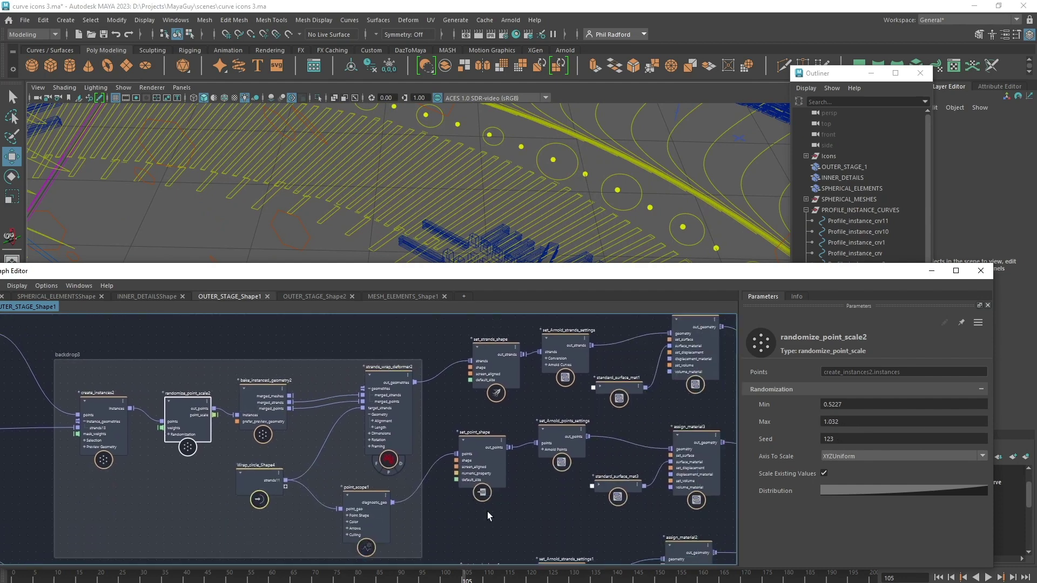
left_click_drag(263, 484, 256, 486)
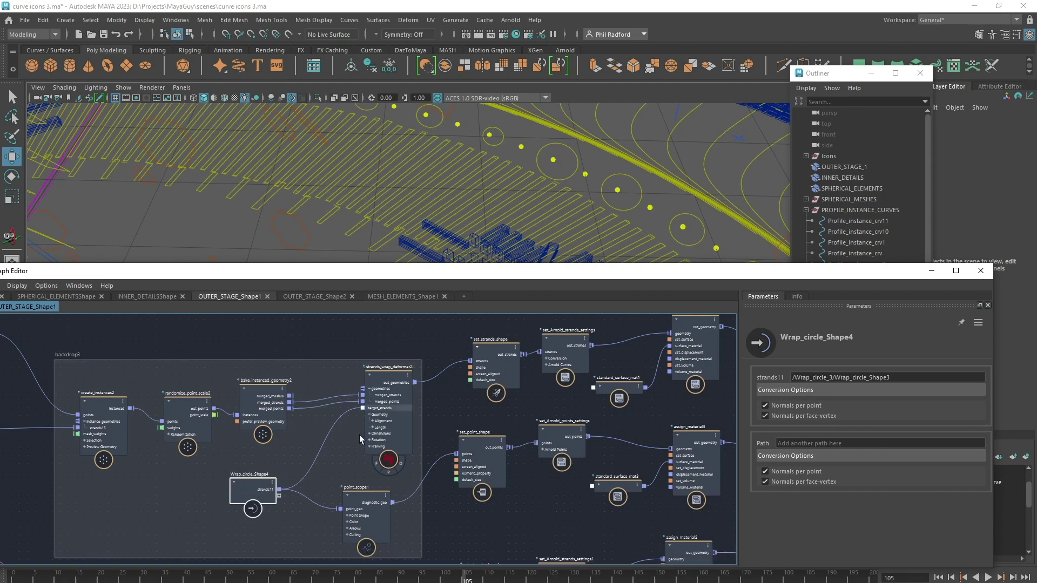
left_click_drag(257, 483, 257, 483)
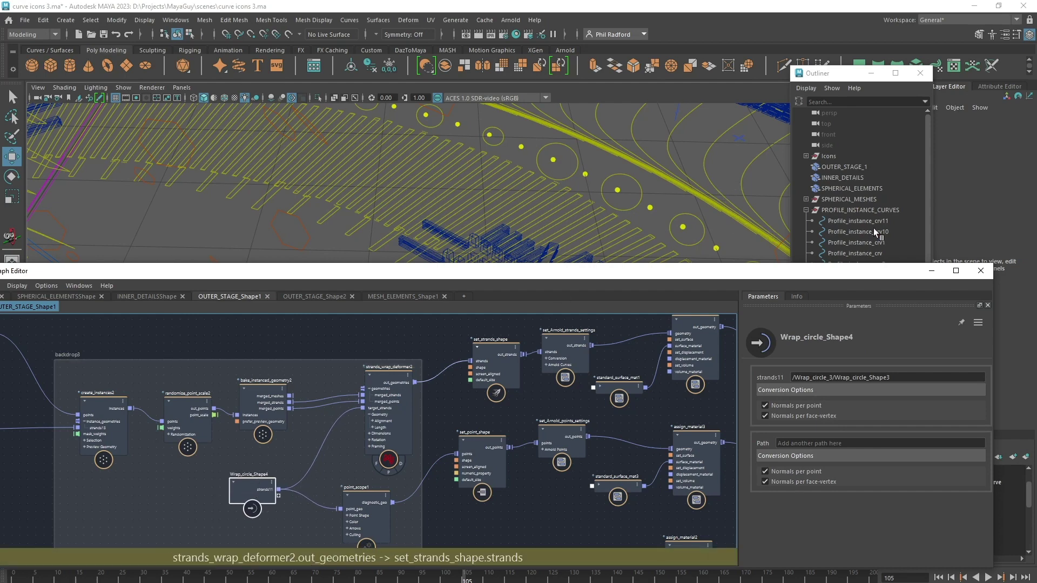
- Collapse PROFILE_INSTANCE_CURVES, expand the WRAP_CURVES group, and select and frame the Wrap_circle_4 curve
scroll(878, 224, "down", 3)
left_click(807, 178)
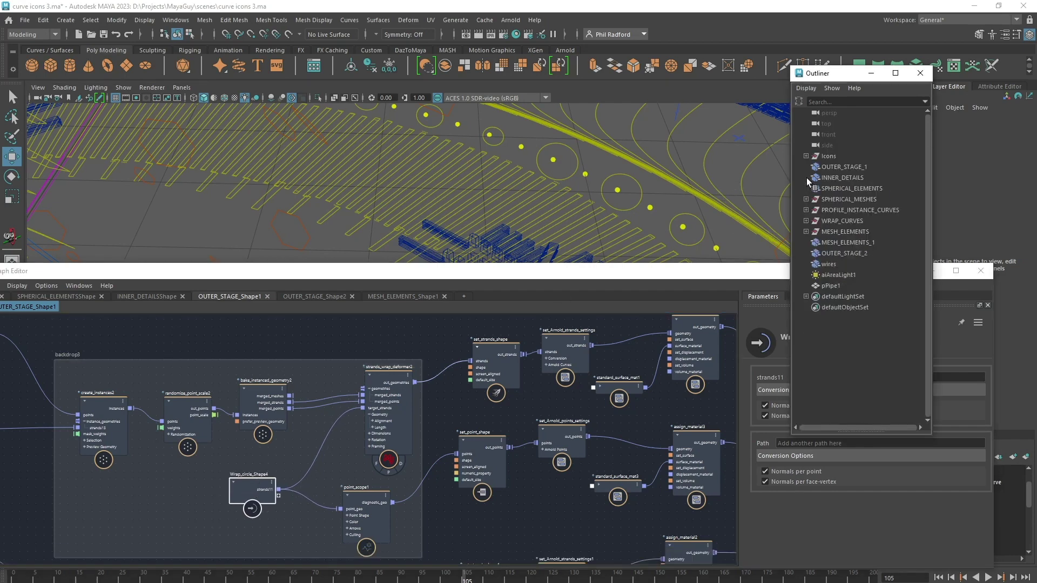
left_click(807, 221)
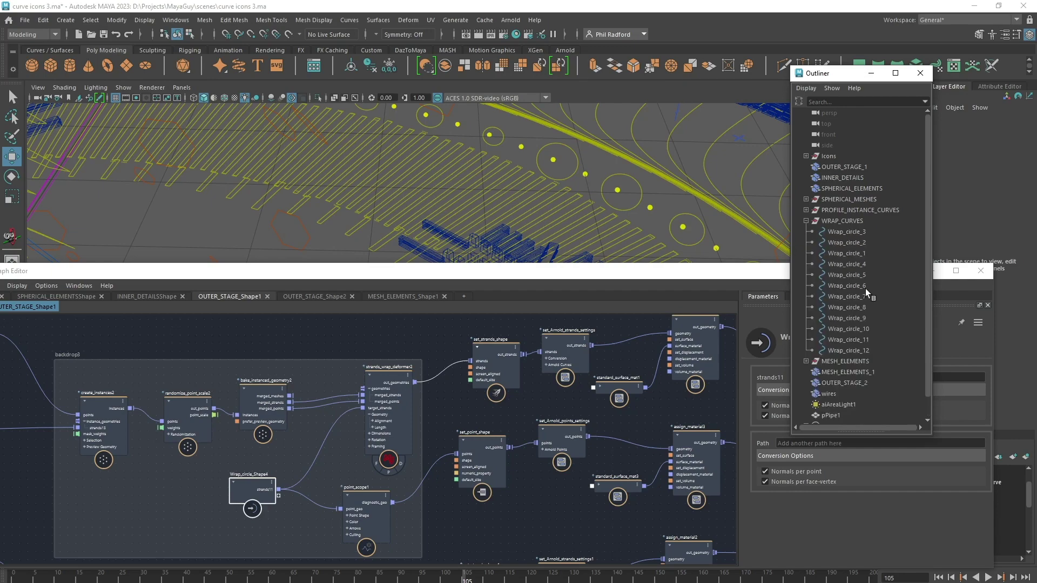
left_click(851, 264)
key("f")
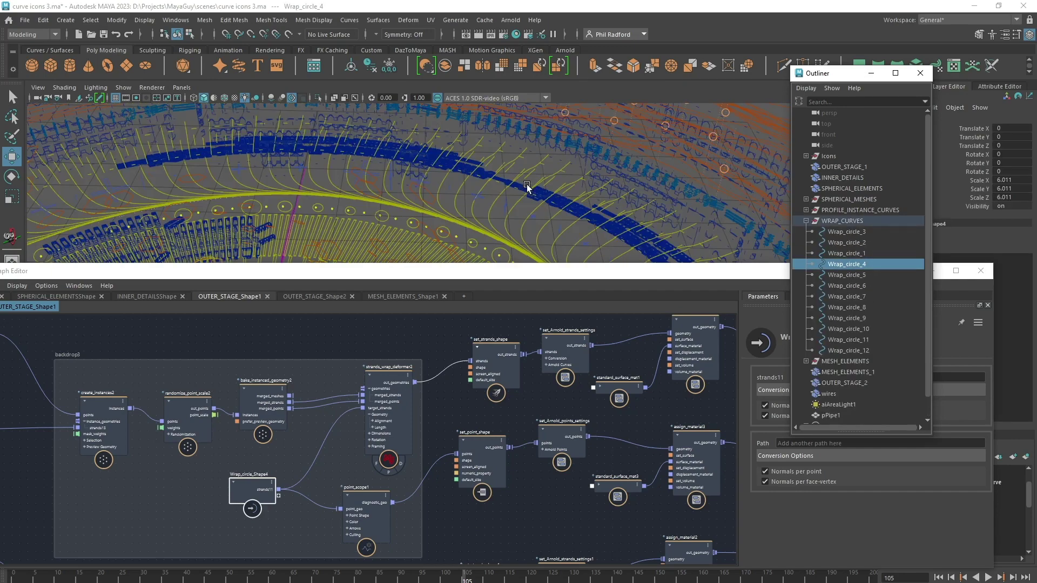
- Try scaling the Wrap_circle_4 curve in the viewport, and undo the change
right_click_drag(502, 158, 463, 204, "alt")
middle_click_drag(463, 203, 451, 128, "alt")
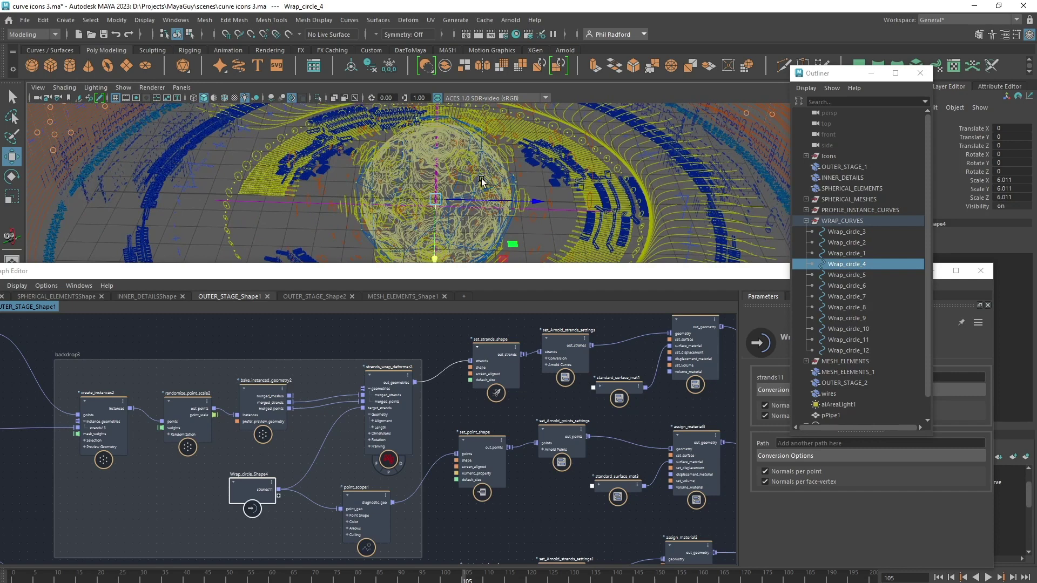
left_click_drag(489, 199, 441, 211)
key("ctrl+z")
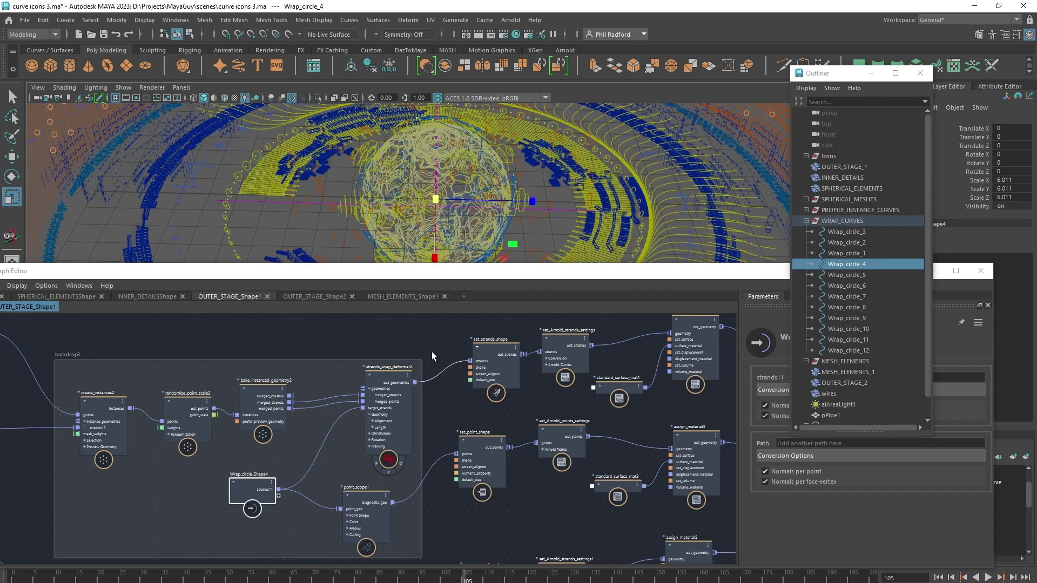
- Reposition the bake_instanced_geometry2 and Wrap_circle_Shape4 nodes inside backdrop3
middle_click_drag(311, 336, 576, 321, "alt")
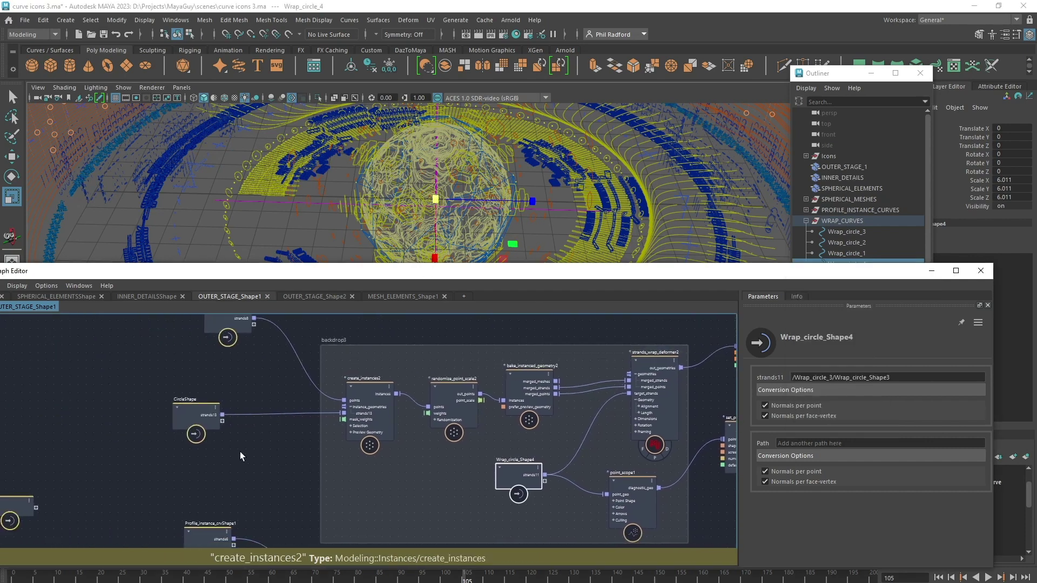
middle_click_drag(231, 465, 1, 458, "alt")
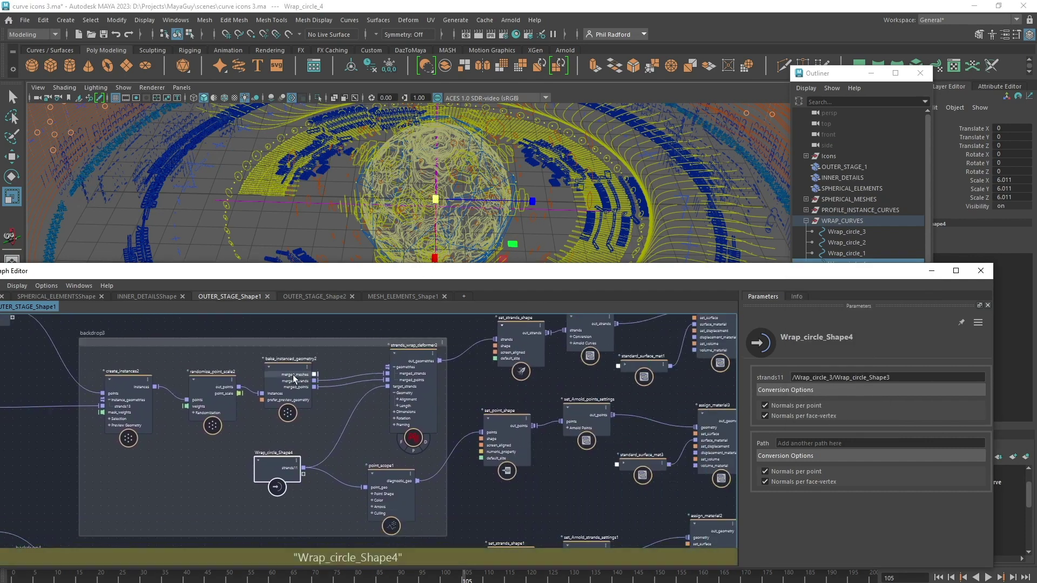
left_click_drag(294, 380, 306, 369)
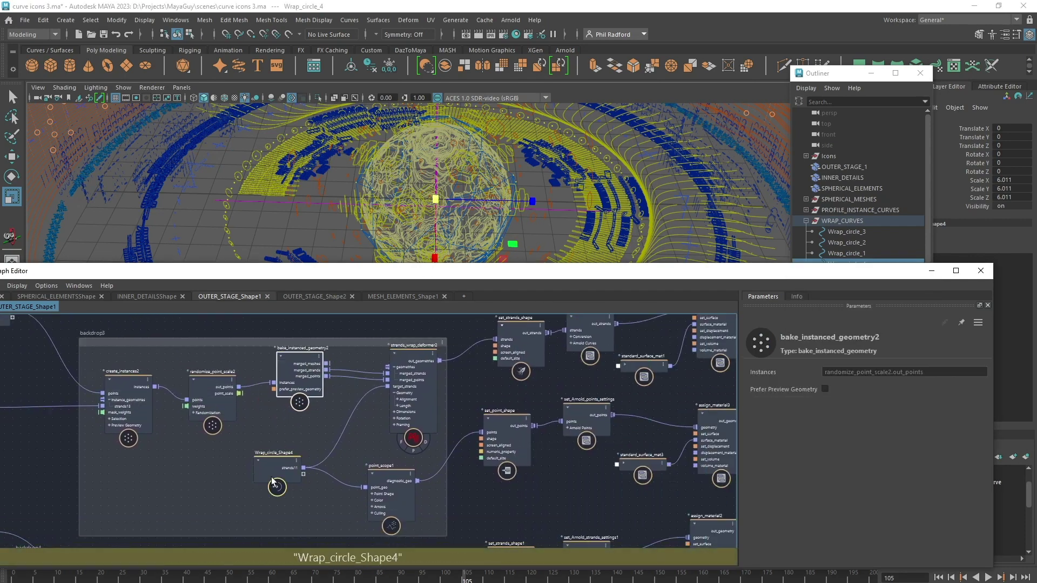
left_click_drag(276, 465, 256, 469)
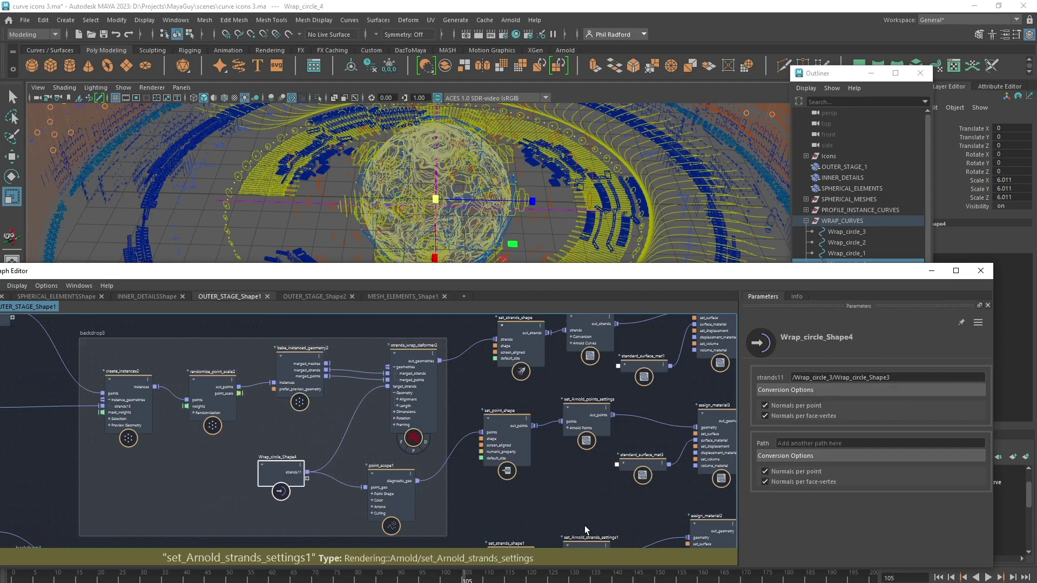
left_click_drag(300, 481, 310, 483)
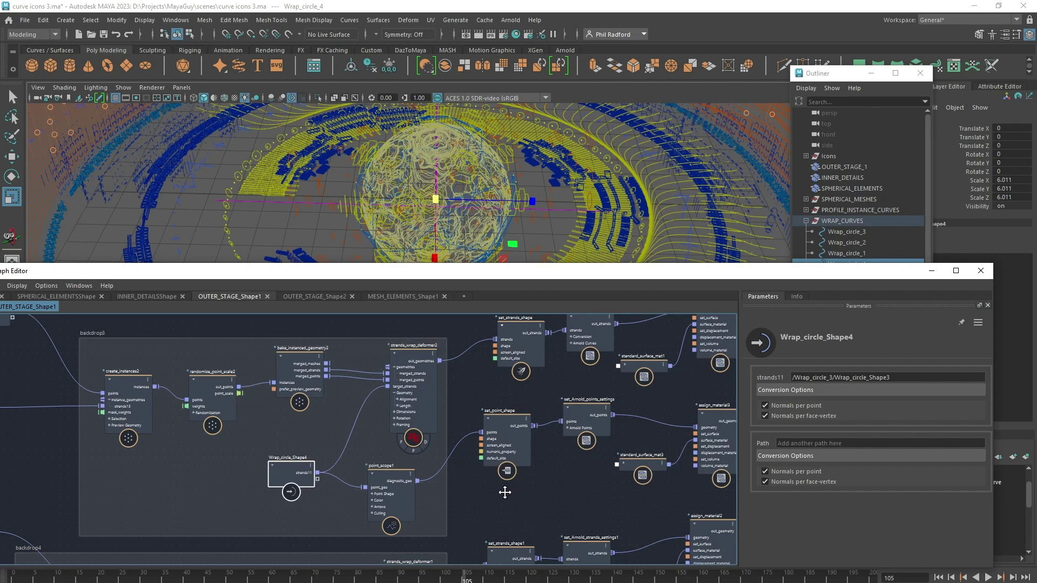
- Bring backdrop4 into view in the graph and reposition the Outliner and graph editor windows to uncover the wrap curves and viewport
middle_click_drag(505, 490, 599, 309, "alt")
middle_click_drag(593, 451, 567, 476, "alt")
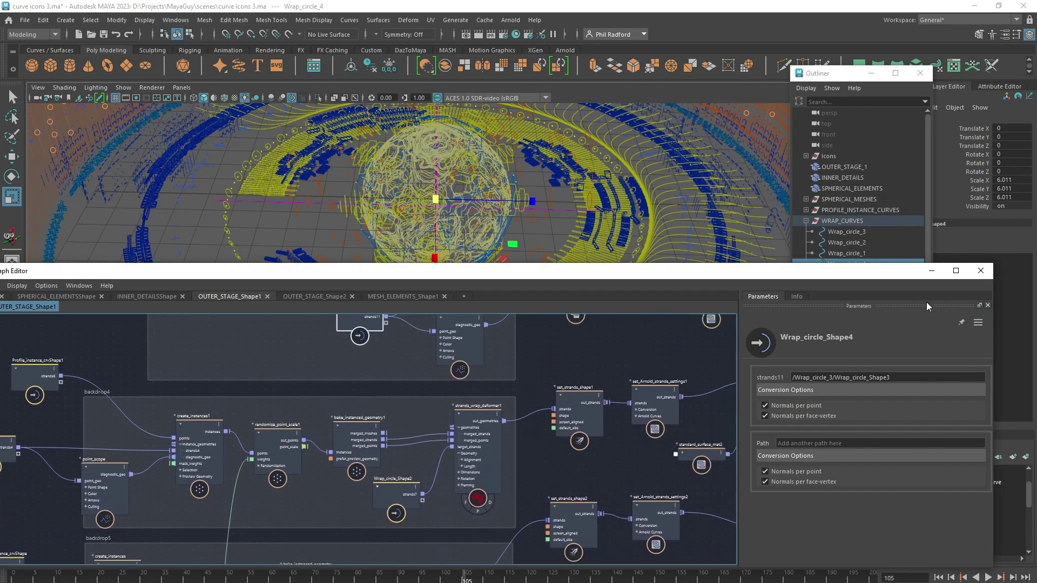
right_click_drag(567, 180, 540, 151, "alt")
middle_click_drag(546, 130, 555, 174, "alt")
left_click_drag(555, 174, 539, 203, "alt")
left_click_drag(840, 74, 864, 52)
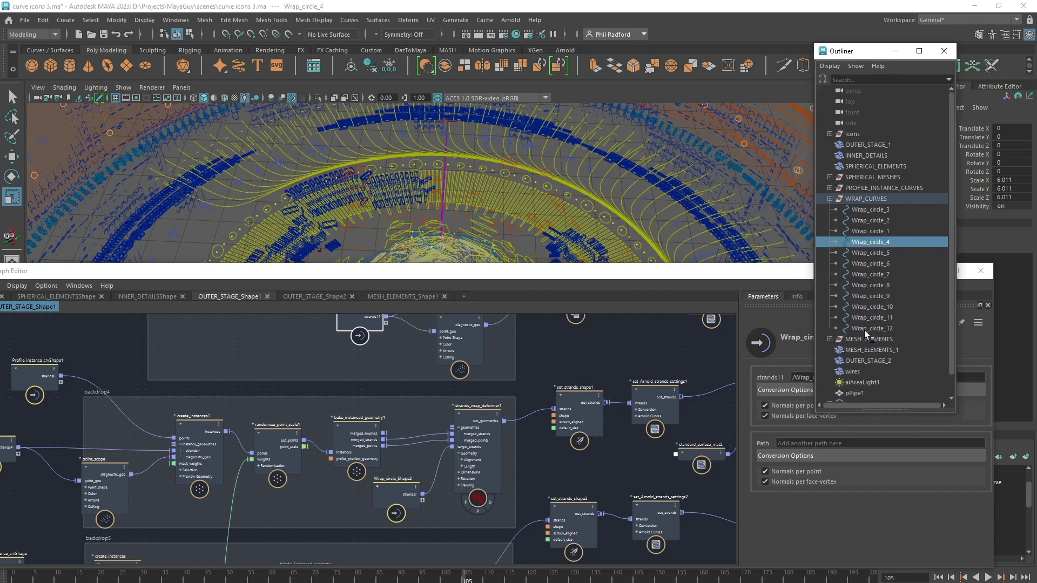
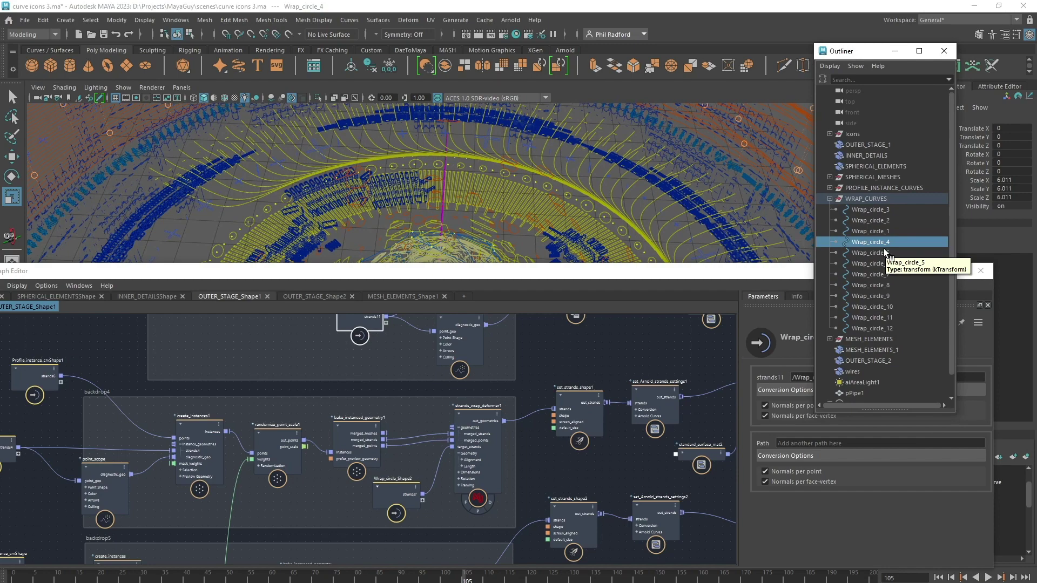
left_click_drag(534, 275, 538, 305)
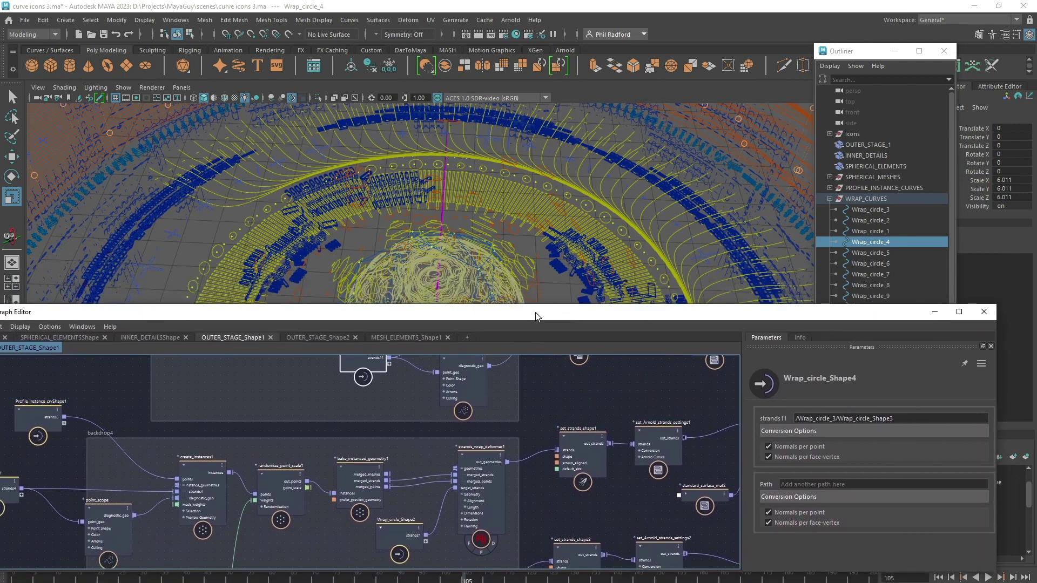
- Play the animation up to frame 63 and examine the ring of thin wrapped bars up close in the viewport
left_click(57, 580)
key("alt+v")
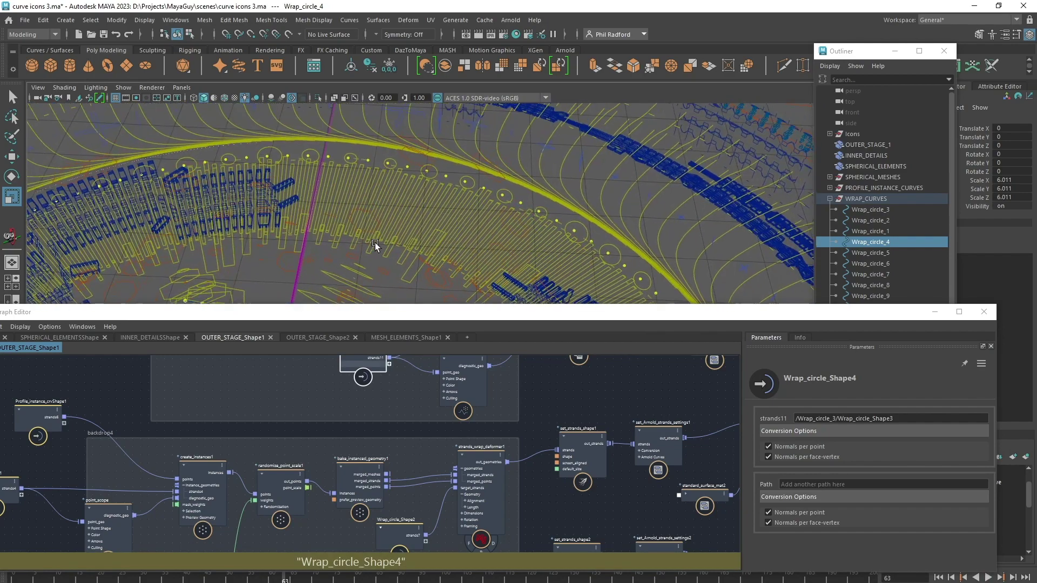
right_click_drag(375, 242, 428, 257, "alt")
middle_click_drag(432, 209, 435, 226, "alt")
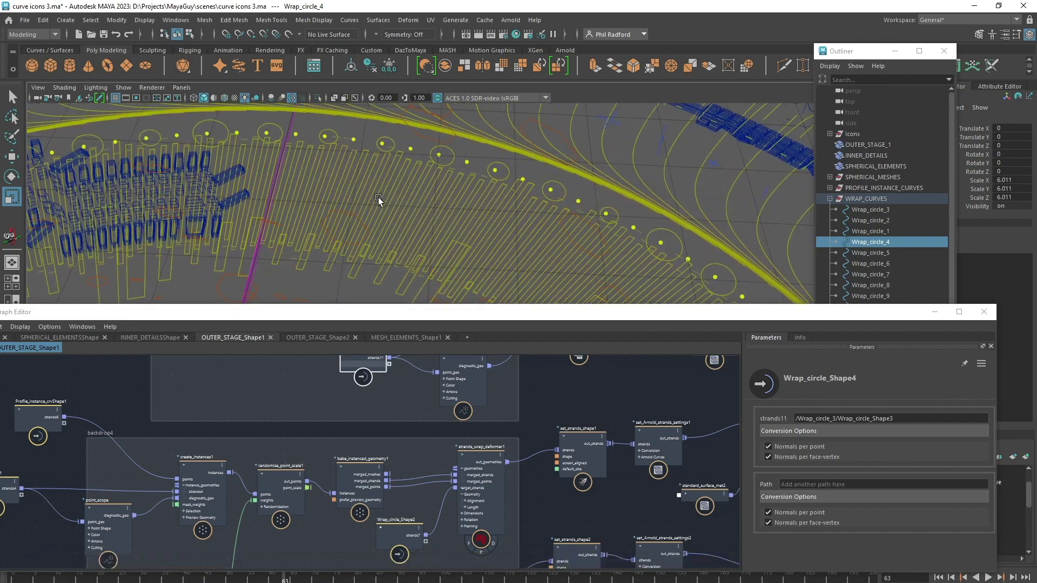
- Maximize the graph editor and reposition the fractal_noise, divide and time nodes in the Animate weight backdrop
left_click(958, 313)
middle_click_drag(588, 424, 673, 413, "alt")
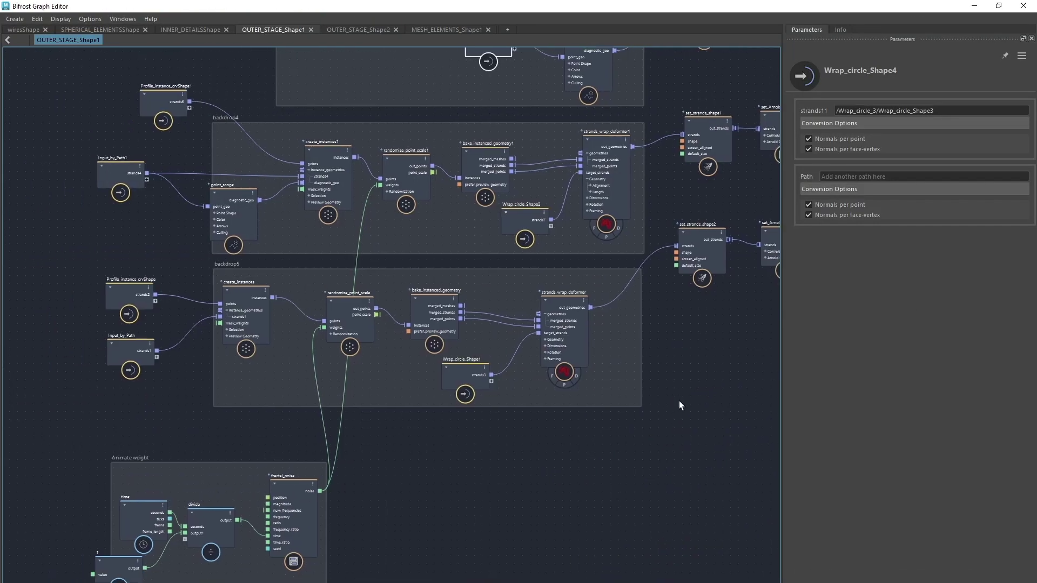
middle_click_drag(461, 485, 515, 426, "alt")
scroll(442, 483, "up", 3)
left_click_drag(345, 446, 363, 431)
left_click_drag(235, 480, 252, 477)
left_click_drag(126, 469, 109, 464)
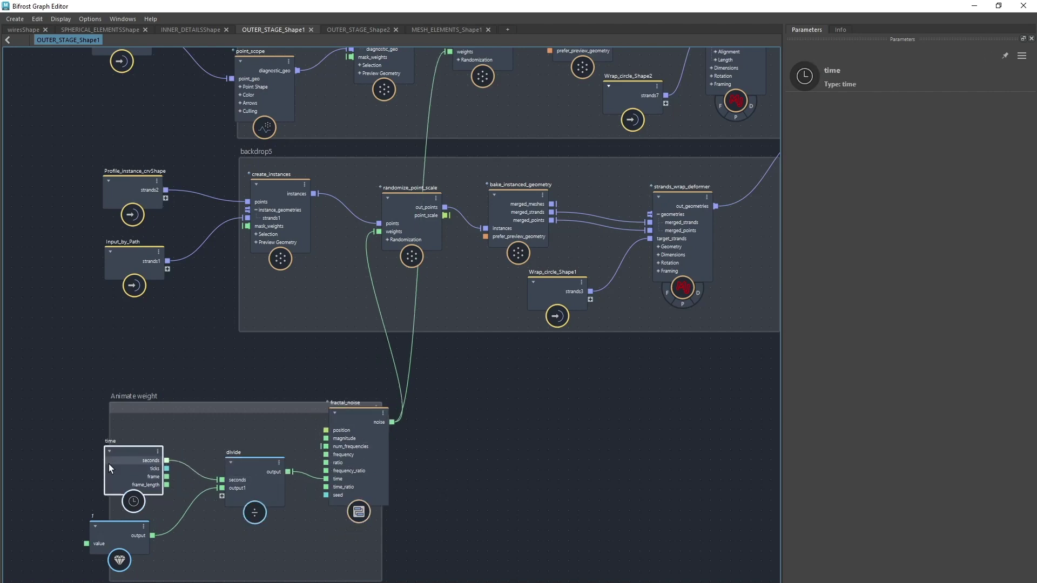
- Reposition the randomize_point_scale1 node in backdrop4 and the randomize_point_scale node in backdrop5
middle_click_drag(484, 399, 431, 538, "alt")
left_click(439, 187)
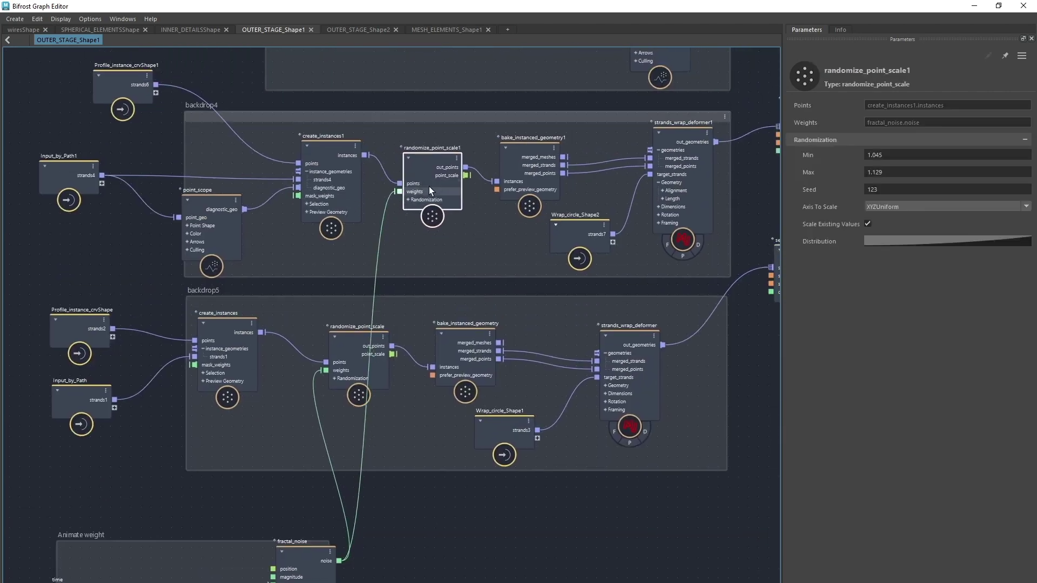
left_click_drag(428, 187, 436, 177)
left_click_drag(359, 369, 373, 372)
- Uncover the viewport and play the animation to watch the scale of the ring instances change, stopping at frame 166
left_click_drag(558, 5, 20, 393)
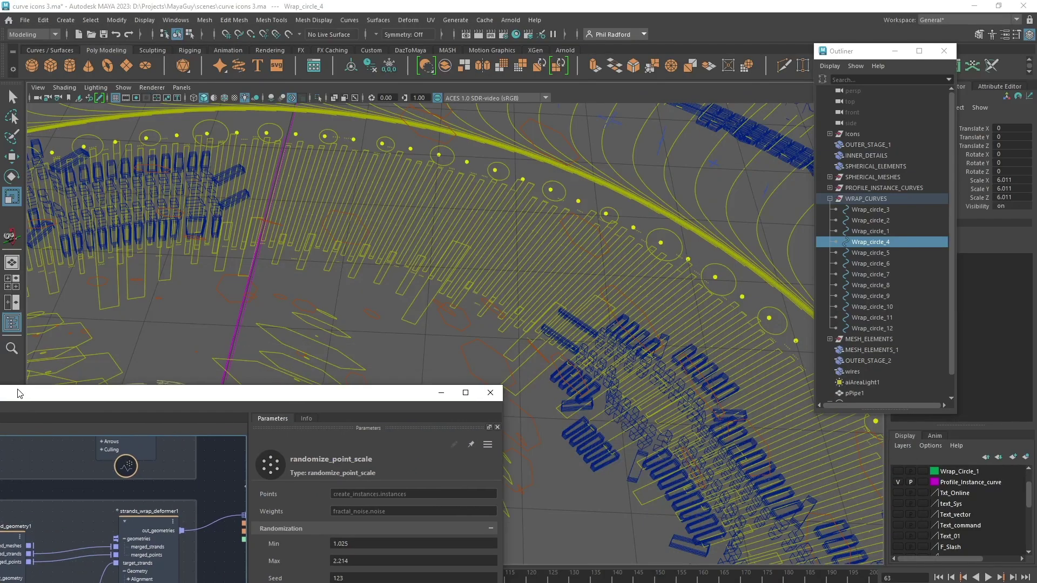
left_click(988, 577)
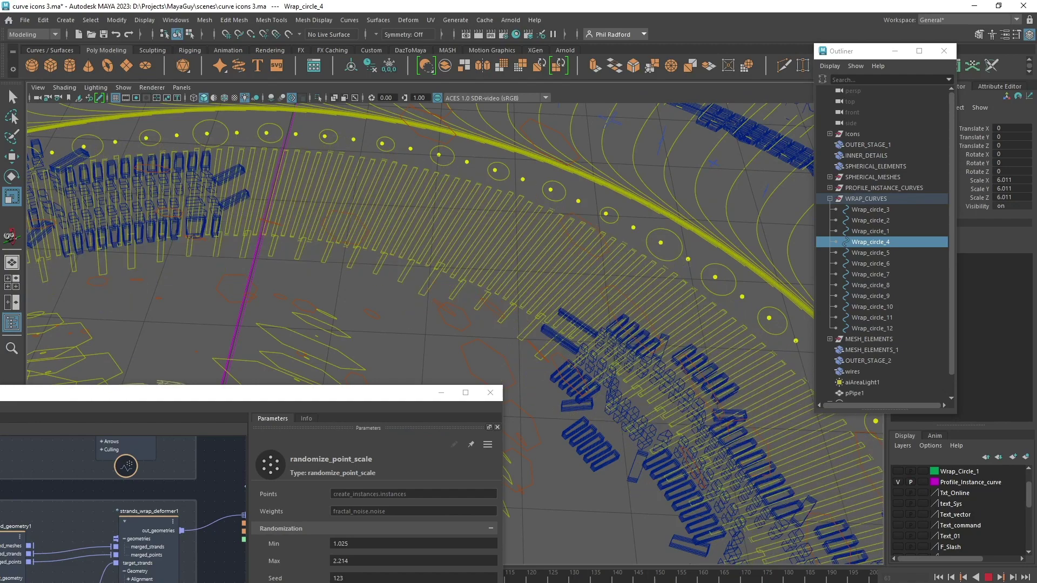
key("Escape")
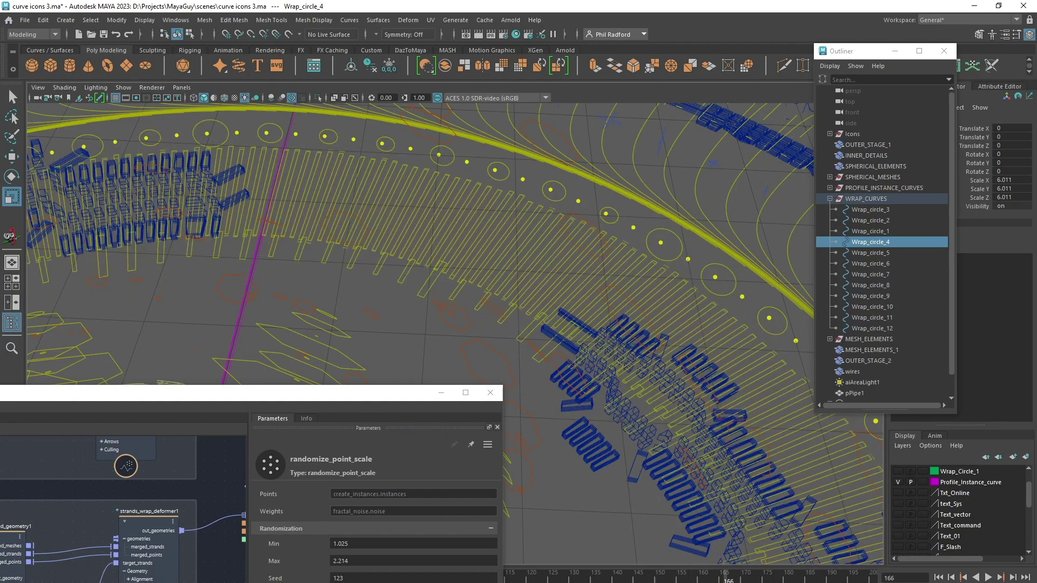
- Return the graph editor to full size and review the backdrop4 and backdrop5 node networks
left_click(465, 394)
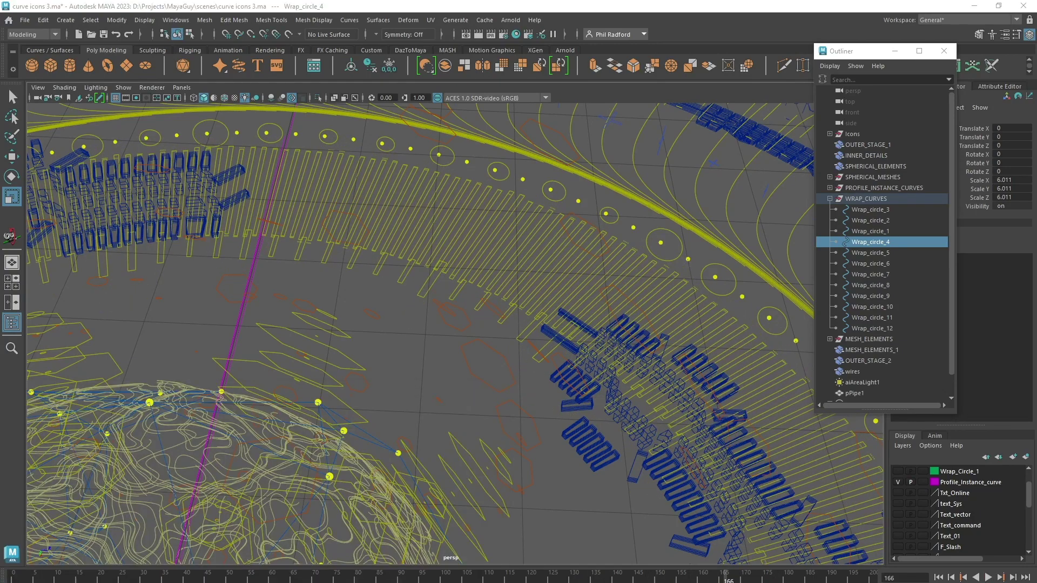
left_click_drag(0, 232, 767, 1)
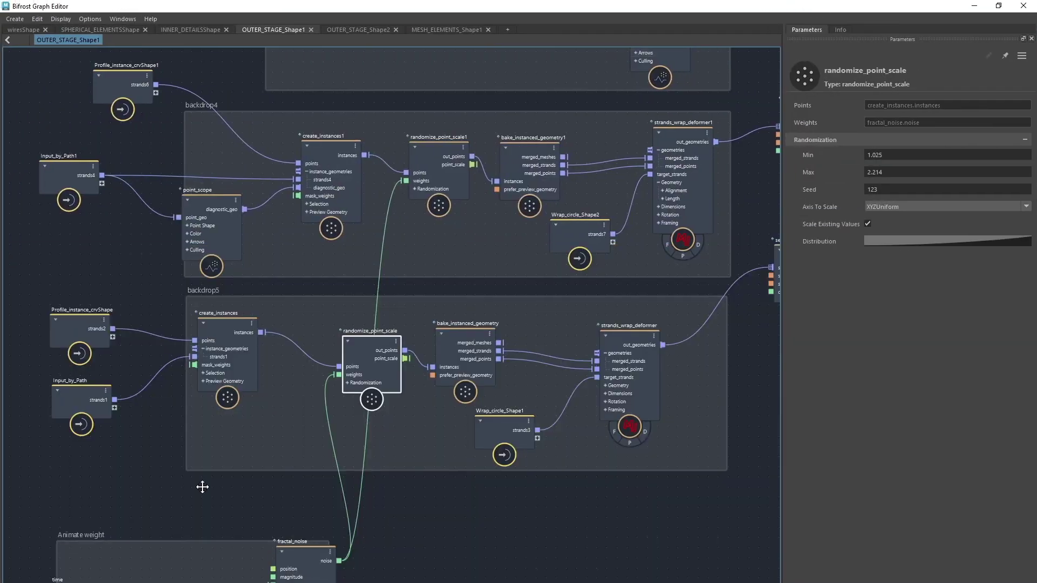
middle_click_drag(202, 487, 310, 519, "alt")
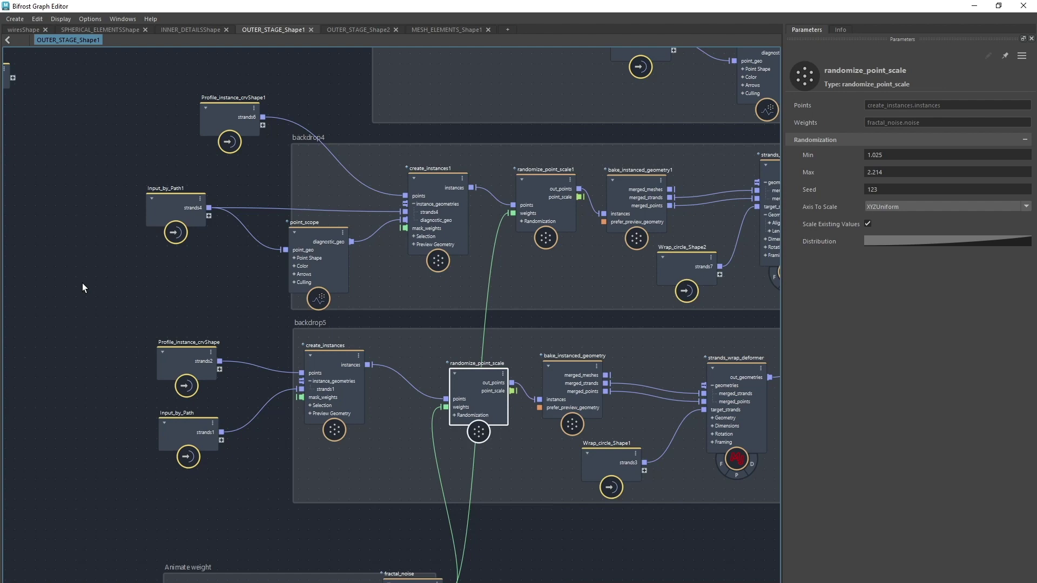
middle_click_drag(597, 325, 429, 359, "alt")
scroll(415, 364, "down", 1)
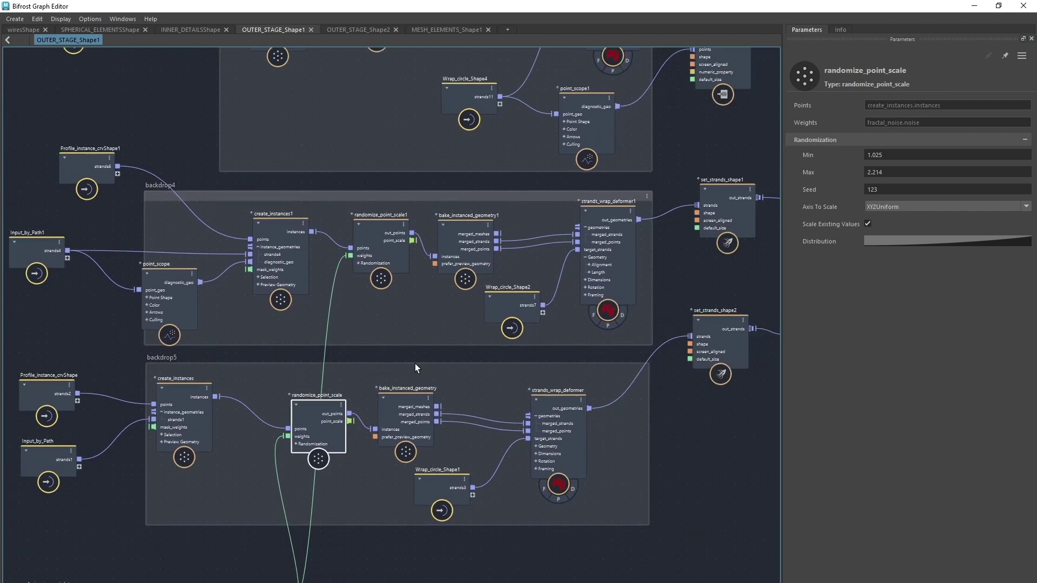
mouse_move(673, 5)
left_mouse_down()
mouse_move(520, 440)
mouse_move(537, 512)
mouse_move(558, 479)
mouse_move(665, 7)
mouse_move(682, 5)
left_mouse_up()
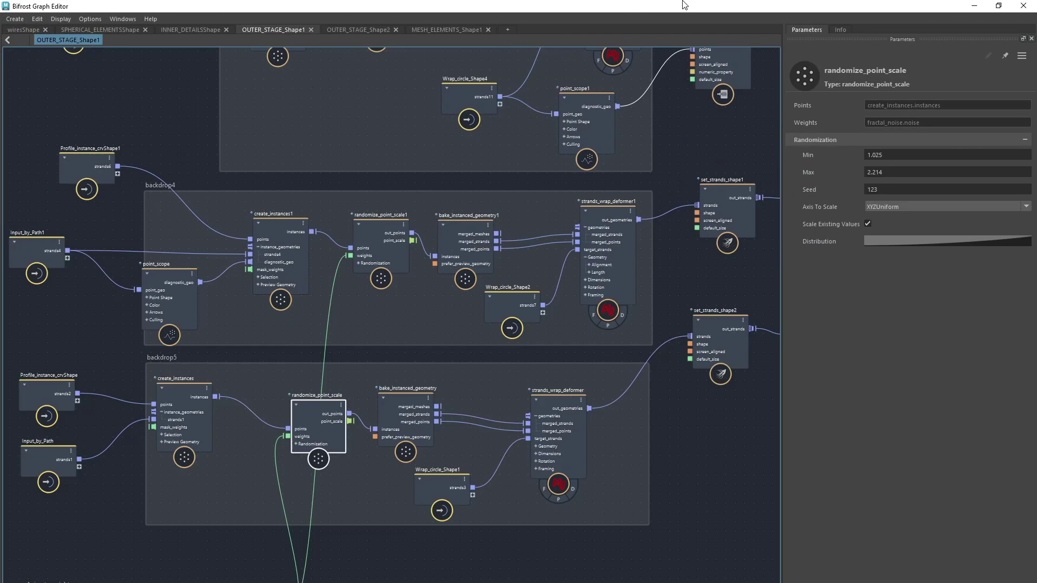
- Open the MESH_ELEMENTS_Shape1 graph and examine its node chains from the instancing backdrops through to the output node
left_click(187, 30)
left_click(364, 30)
left_click(462, 29)
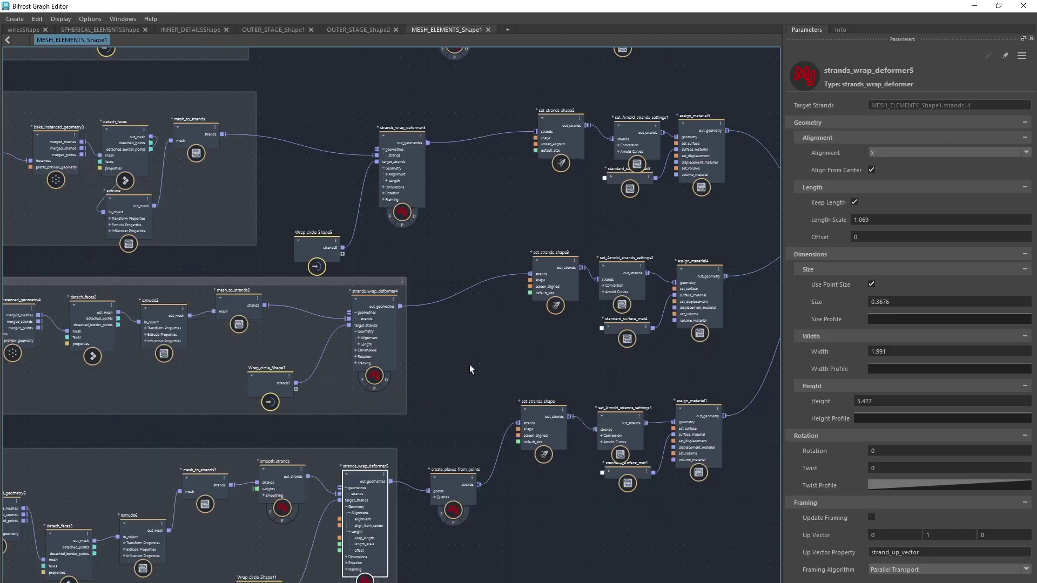
middle_click_drag(543, 267, 736, 470)
mouse_move(505, 269)
middle_mouse_down()
mouse_move(532, 350)
mouse_move(530, 382)
middle_mouse_up()
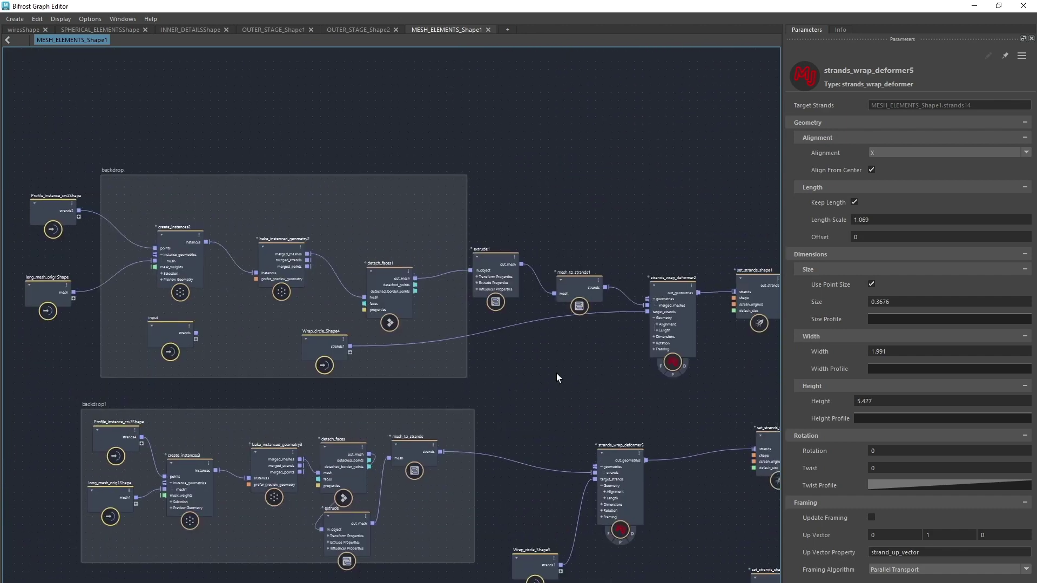
scroll(556, 373, "up", 2)
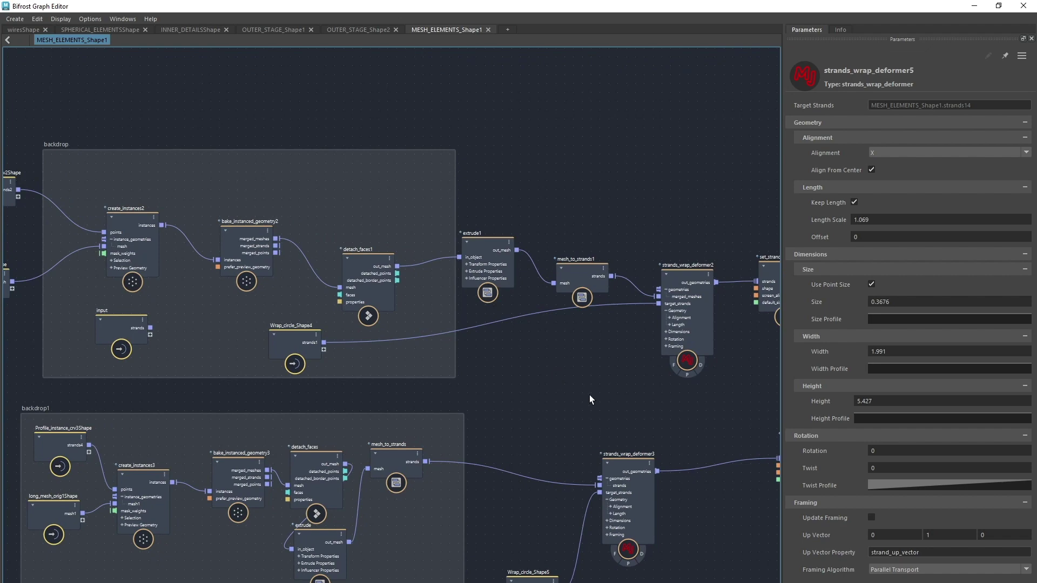
middle_click_drag(627, 401, 324, 381)
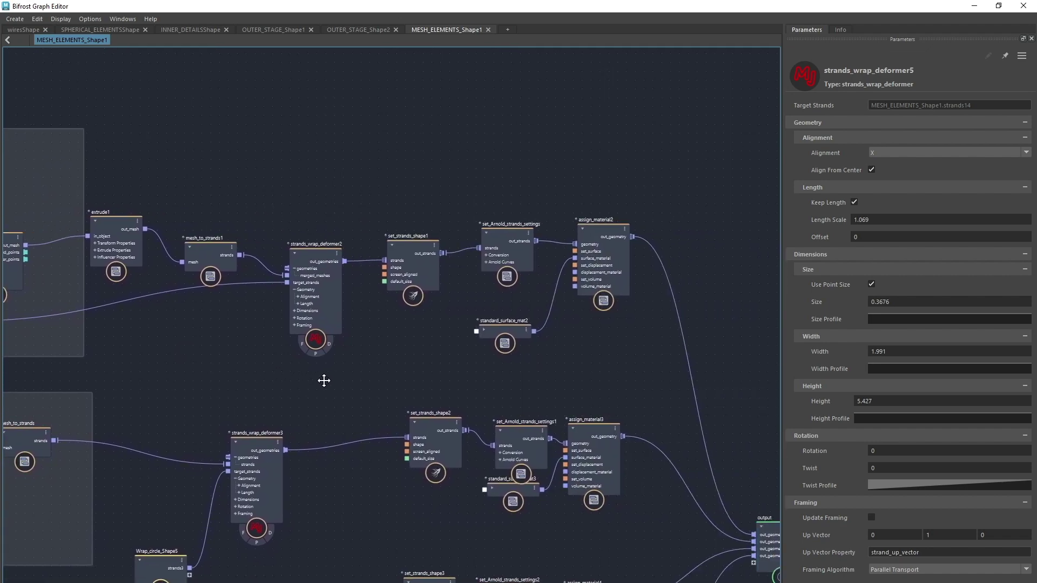
middle_click_drag(617, 382, 538, 306)
scroll(538, 291, "down", 2)
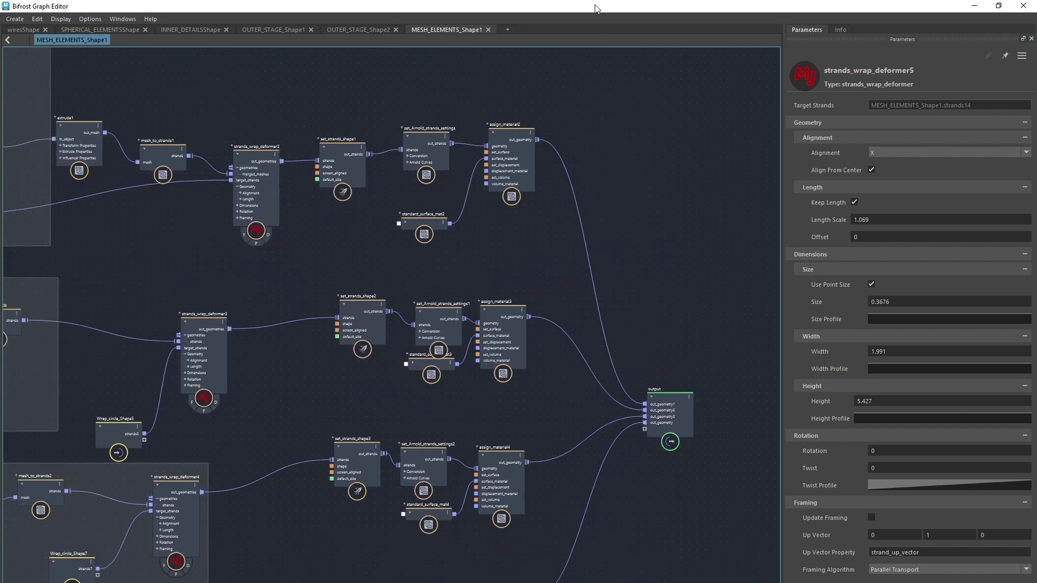
- Collapse the WRAP_CURVES group, and isolate and frame MESH_ELEMENTS_1 in the viewport
left_click_drag(596, 5, 526, 484)
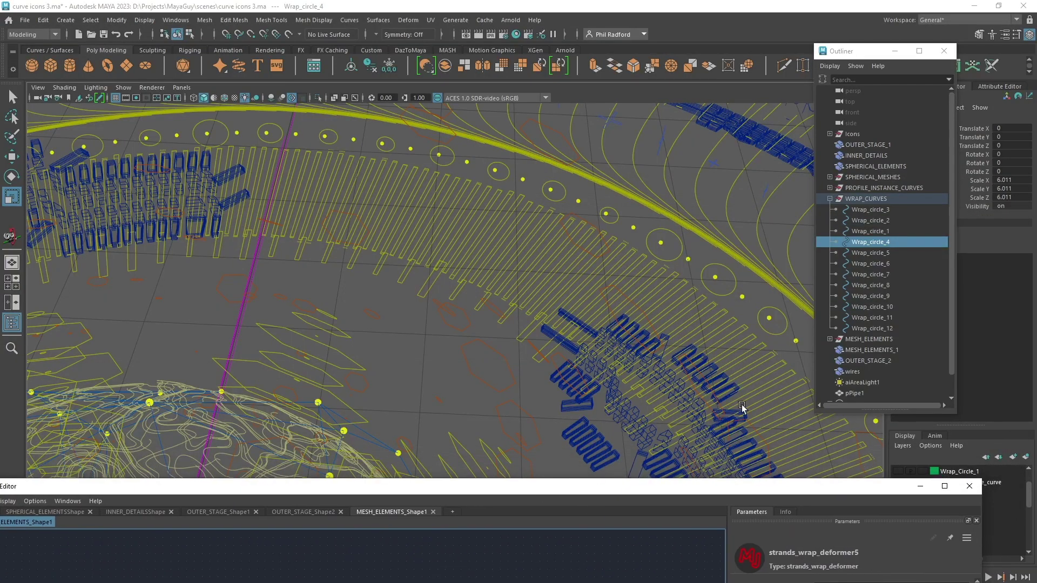
left_click(830, 199)
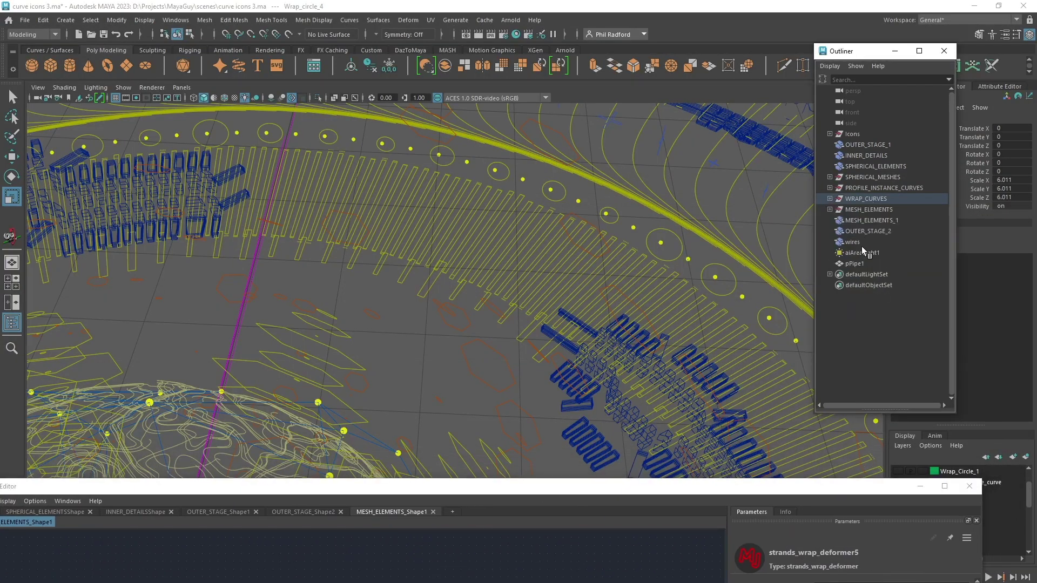
left_click(872, 221)
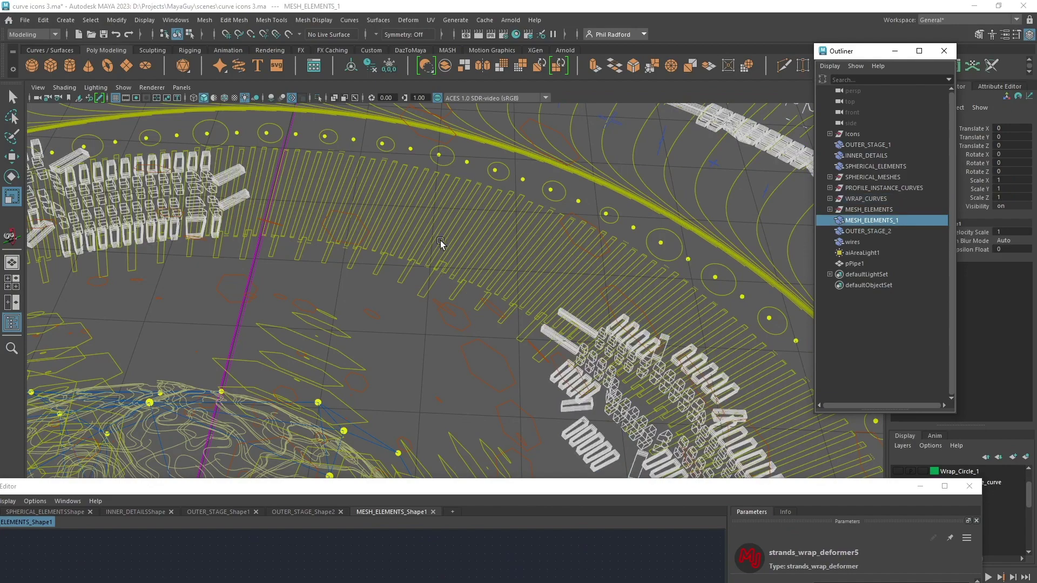
key("ctrl+1")
key("f")
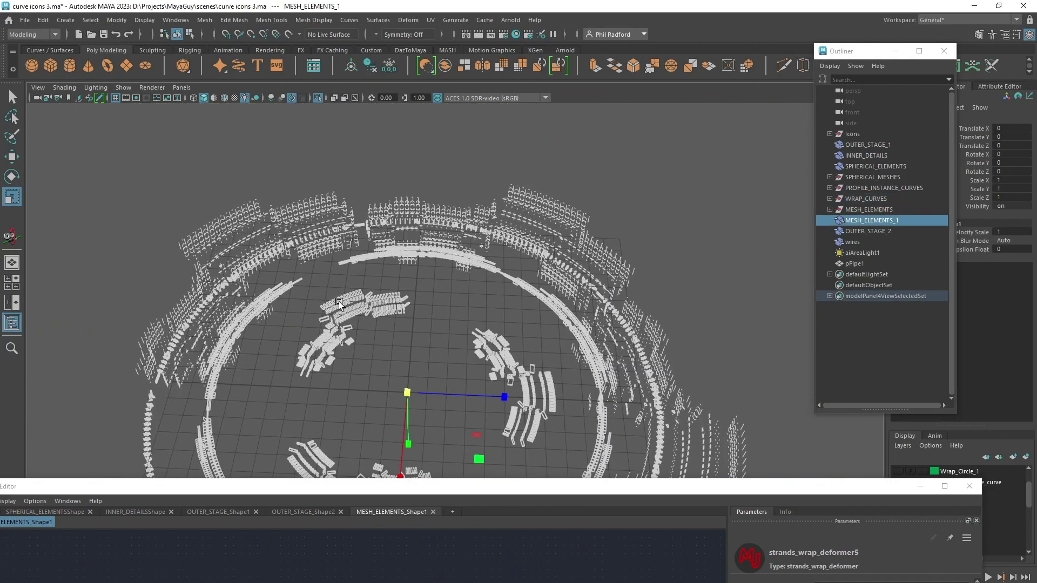
- Examine the isolated MESH_ELEMENTS_1 geometry up close and find the MEsh_Elements layer in the display layer list
middle_click_drag(339, 303, 403, 203, "alt")
right_click_drag(403, 203, 528, 250, "alt")
right_click_drag(496, 293, 457, 294, "alt")
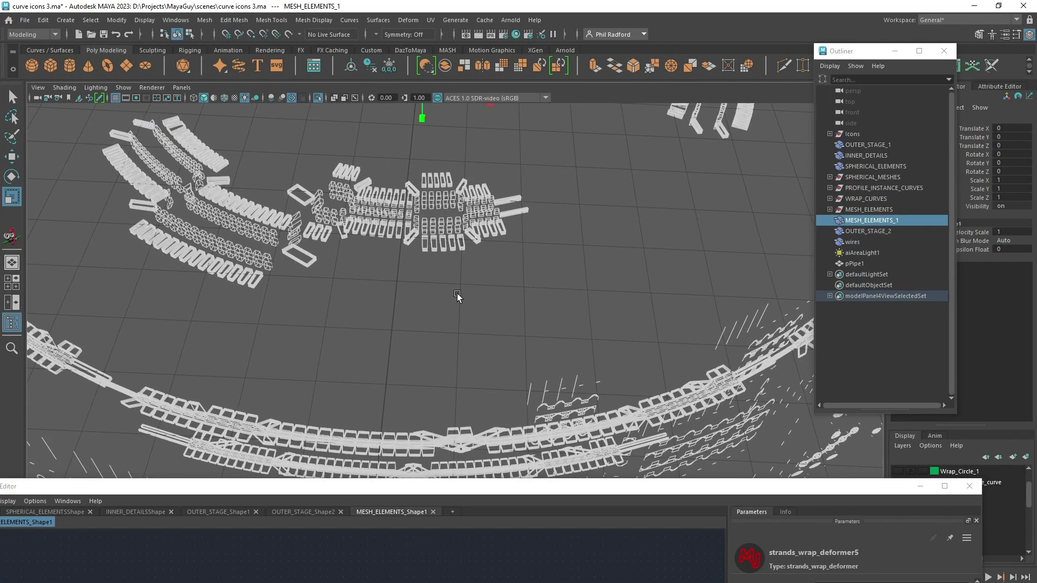
middle_click_drag(460, 286, 521, 354, "alt")
mouse_move(424, 255)
middle_mouse_down("alt")
mouse_move(514, 326)
mouse_move(479, 318)
middle_mouse_up("alt")
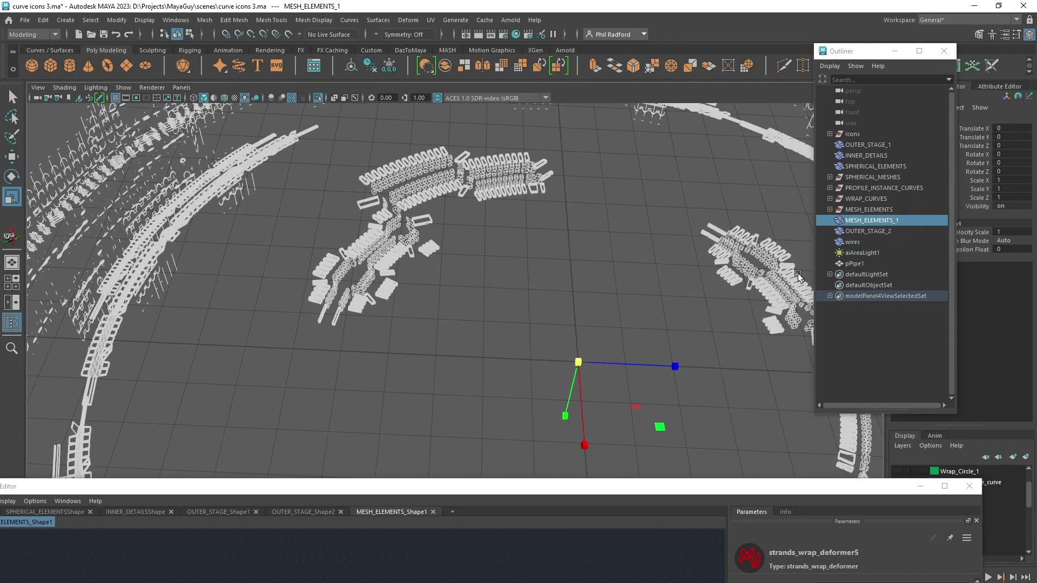
left_click_drag(815, 489, 556, 454)
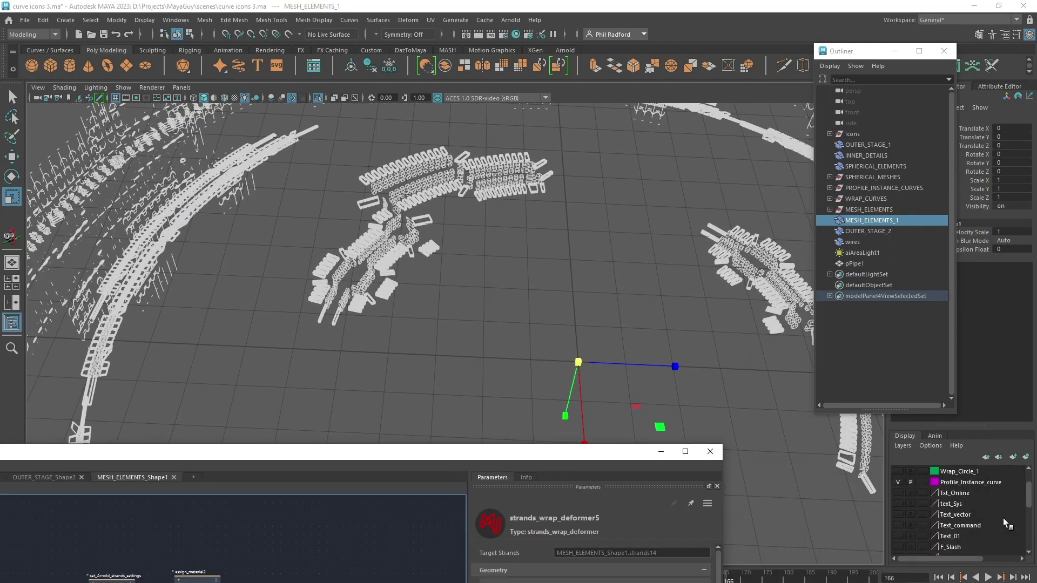
mouse_move(1029, 497)
left_mouse_down()
mouse_move(1020, 546)
mouse_move(1023, 479)
left_mouse_up()
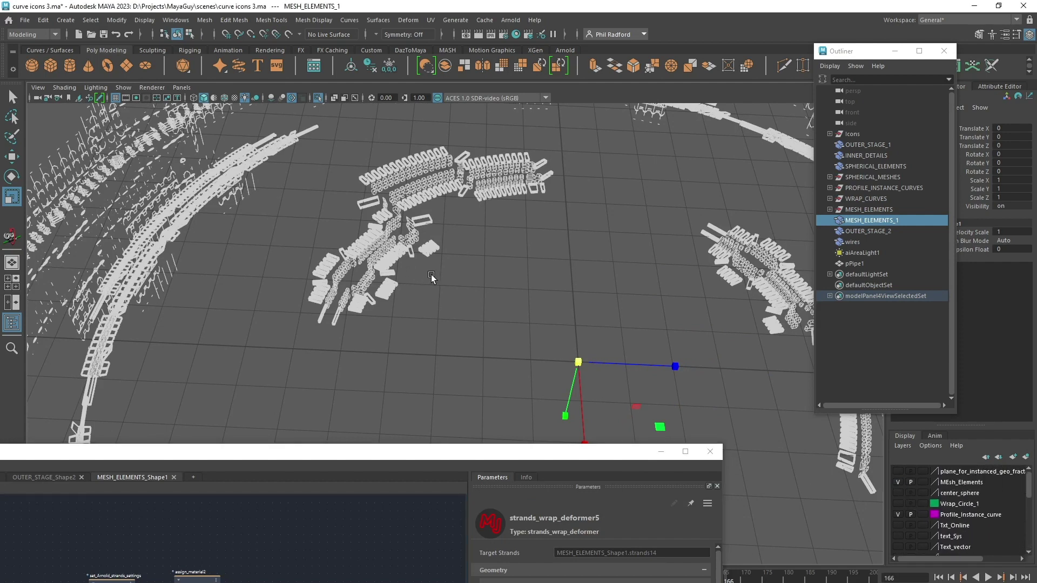
- Turn off the current isolation, add the MESH_ELEMENTS group to the selection, and isolate it together with MESH_ELEMENTS_1
key("ctrl+1")
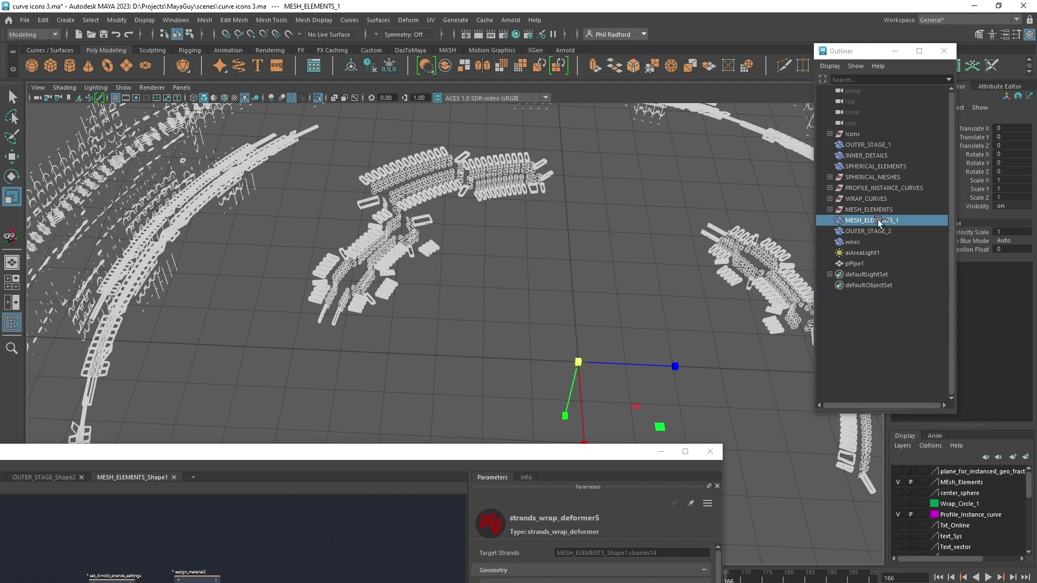
key("ctrl+1")
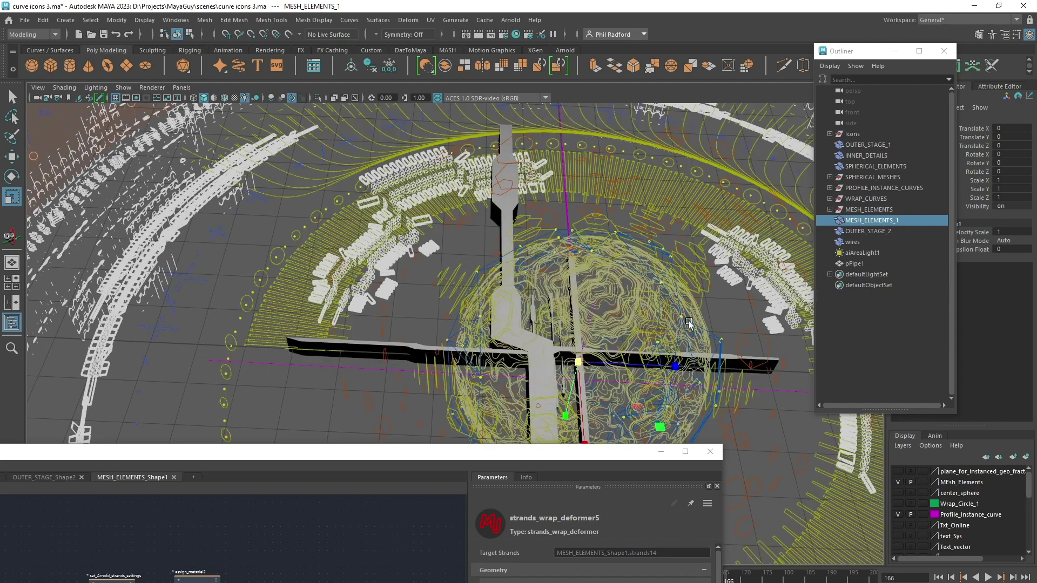
left_click(870, 210, "ctrl")
key("ctrl+1")
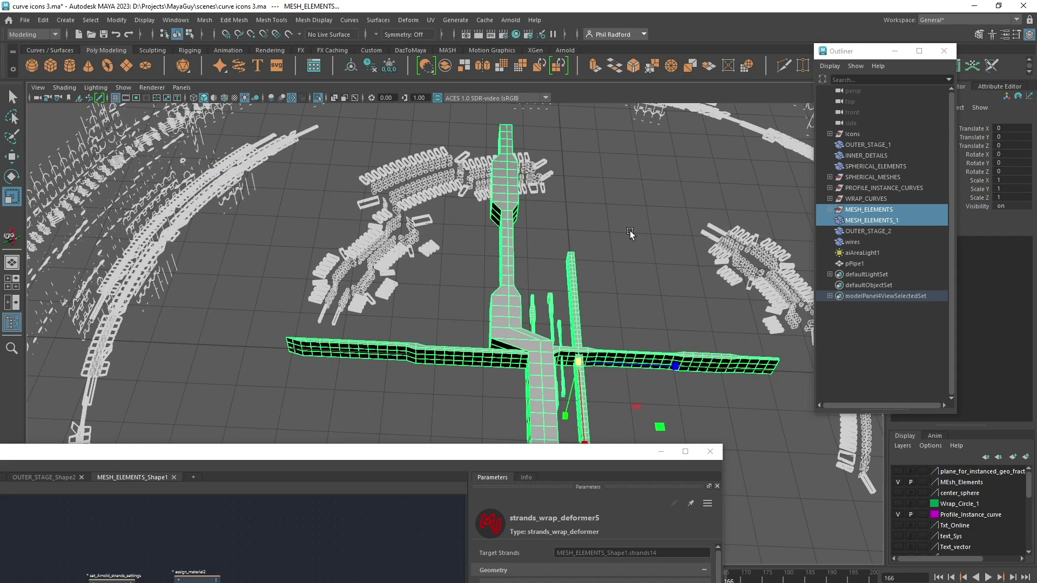
- Clear the selection and select the long_mesh_shapped3 mesh among the source meshes in the viewport
middle_click_drag(629, 357, 596, 239, "alt")
scroll(595, 241, "down", 3)
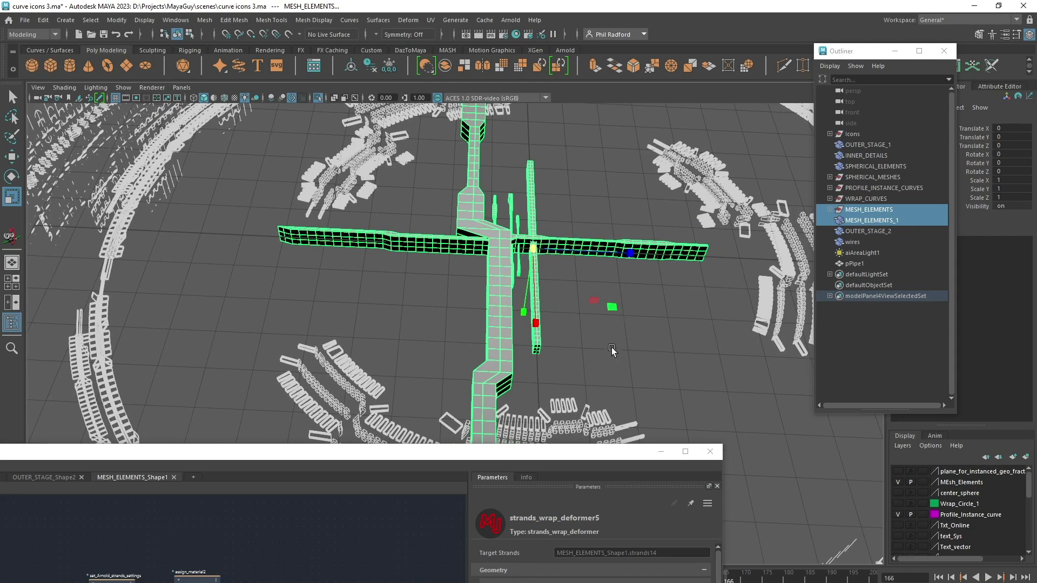
left_click(612, 337)
middle_click_drag(422, 287, 456, 311, "alt")
scroll(456, 311, "up", 4)
left_click(566, 272)
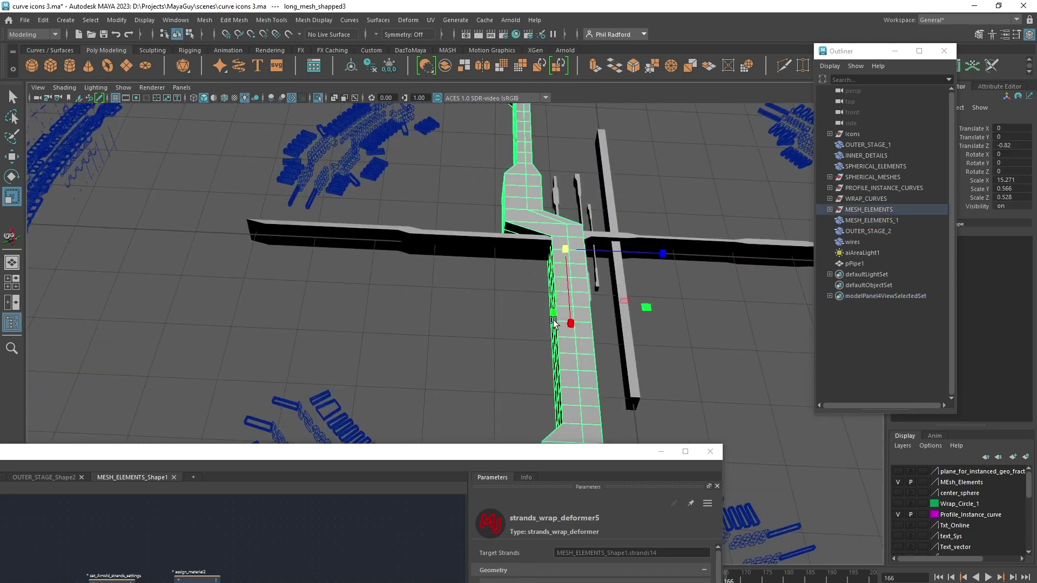
- Select the long_mesh_shapped2 mesh that crosses long_mesh_shapped3 in the viewport
key("f")
left_click_drag(400, 353, 536, 385, "alt")
scroll(536, 385, "up", 5)
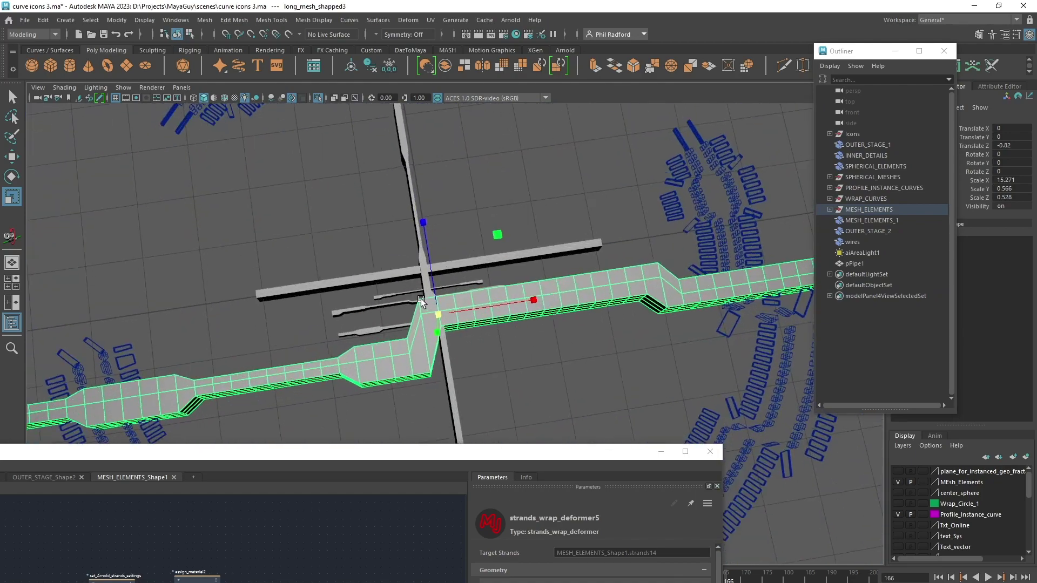
left_click_drag(422, 302, 326, 339, "alt")
left_click(400, 360)
- Examine the shape of the long_mesh_shapped2 source mesh up close and from several angles
left_click_drag(400, 361, 342, 370, "alt")
scroll(437, 325, "up", 5)
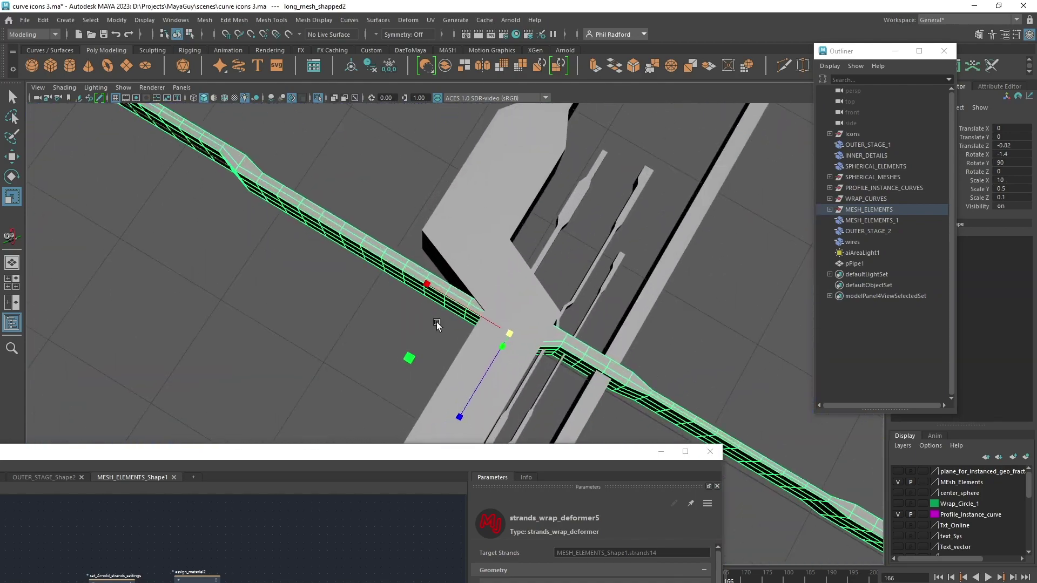
scroll(437, 325, "down", 5)
left_click_drag(437, 325, 295, 355, "alt")
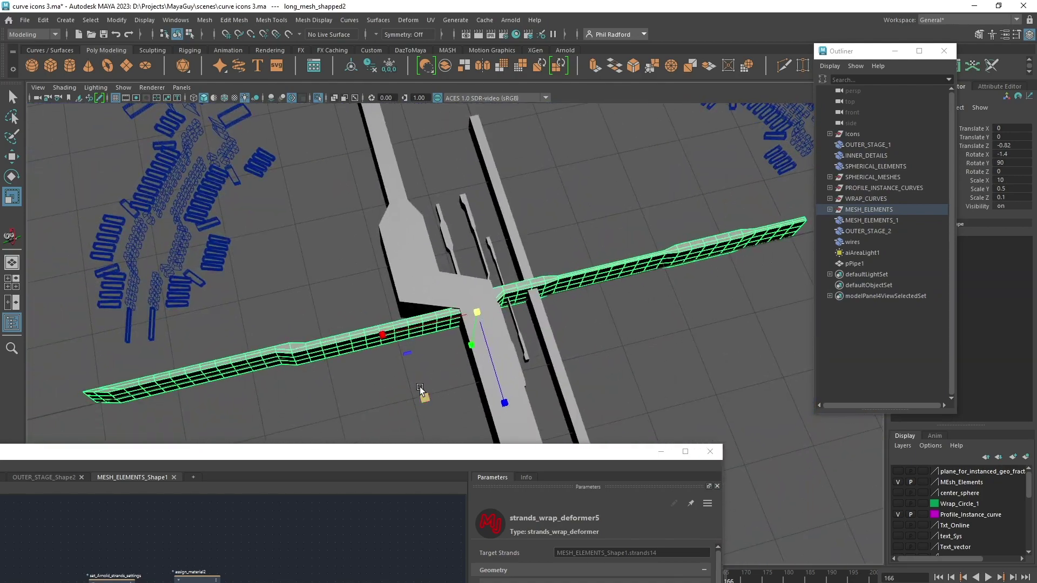
right_click_drag(537, 354, 259, 392, "alt")
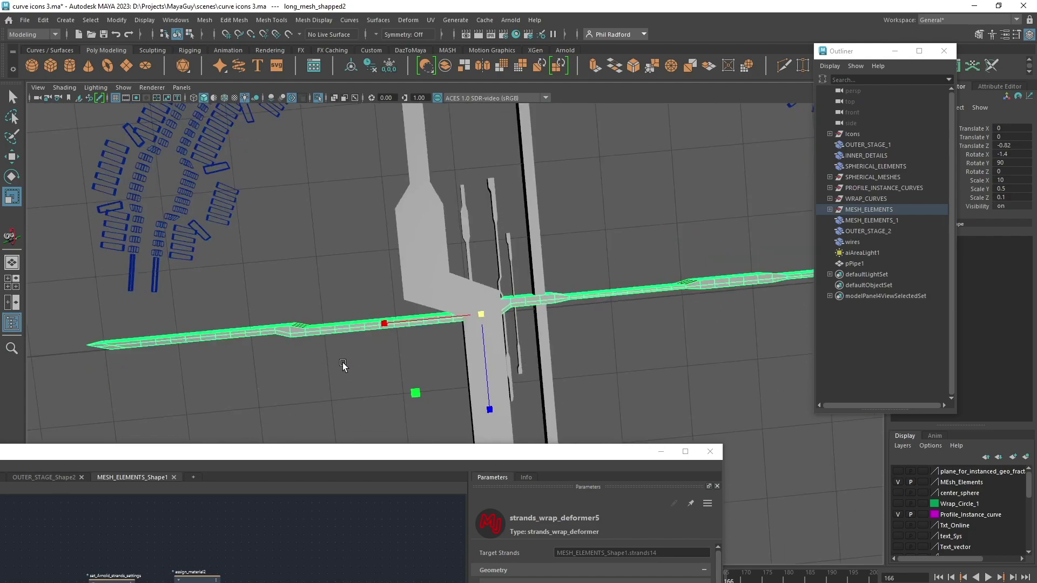
left_click_drag(345, 368, 352, 346, "alt")
right_click_drag(351, 346, 353, 314, "alt")
left_click_drag(353, 314, 321, 330, "alt")
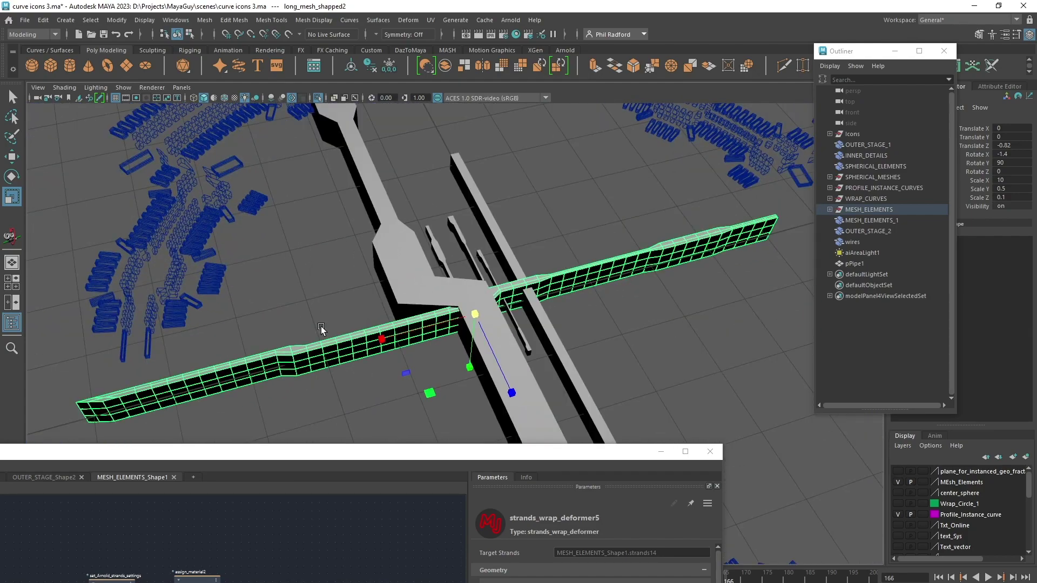
- Hide the MEsh_Elements display layer and show the start of the MESH_ELEMENTS_Shape1 graph in an enlarged Bifrost Graph Editor
left_click(897, 482)
left_click_drag(562, 473, 859, 0)
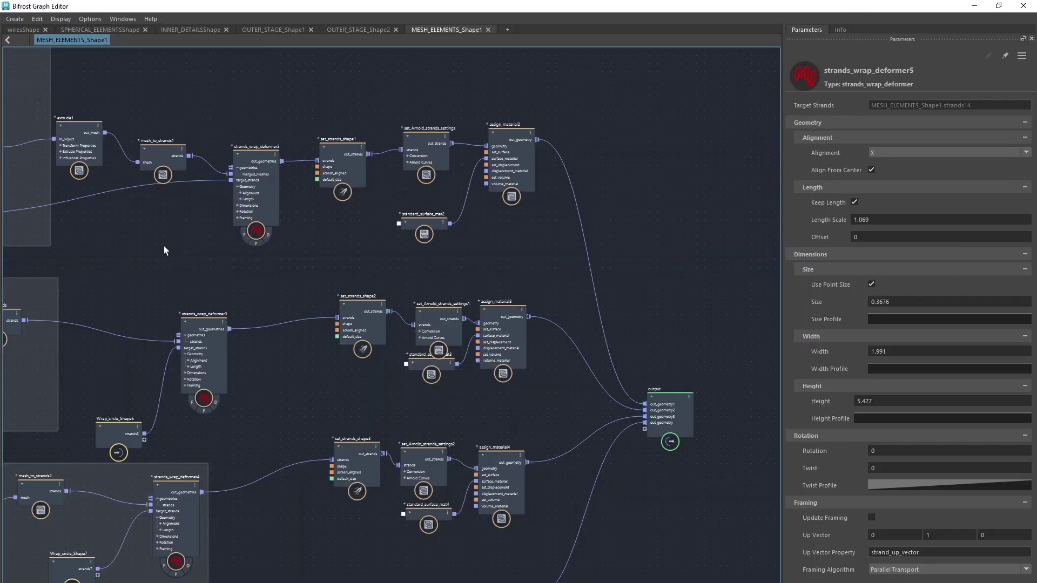
middle_click_drag(89, 278, 678, 336, "alt")
- Inspect the Profile_instance_crv2Shape and long_mesh_orig1Shape inputs and the create_instances2 and bake_instanced_geometry2 nodes they feed, nudging the nodes into place
left_click(159, 226)
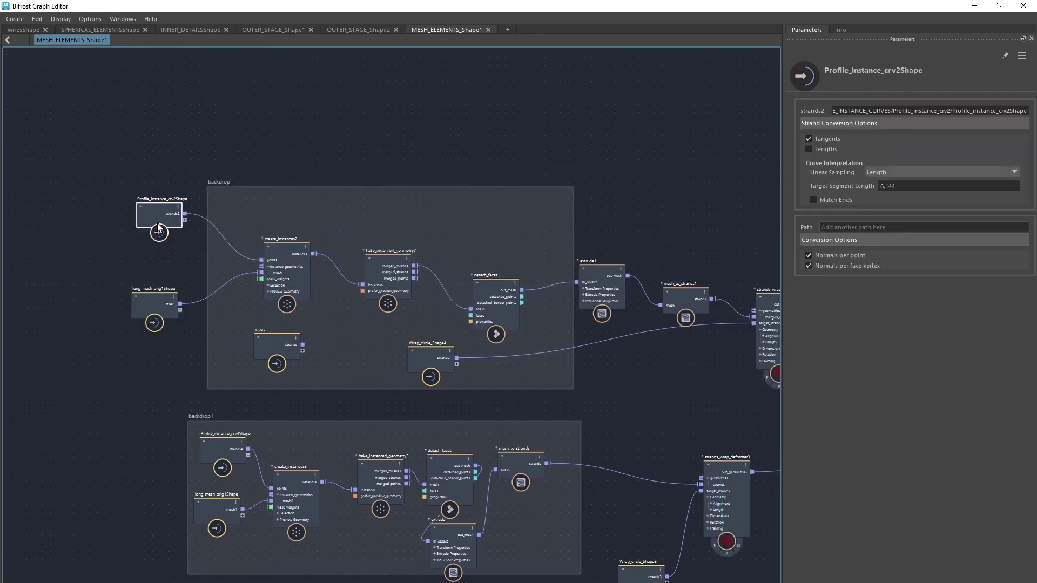
left_click_drag(150, 310, 164, 304)
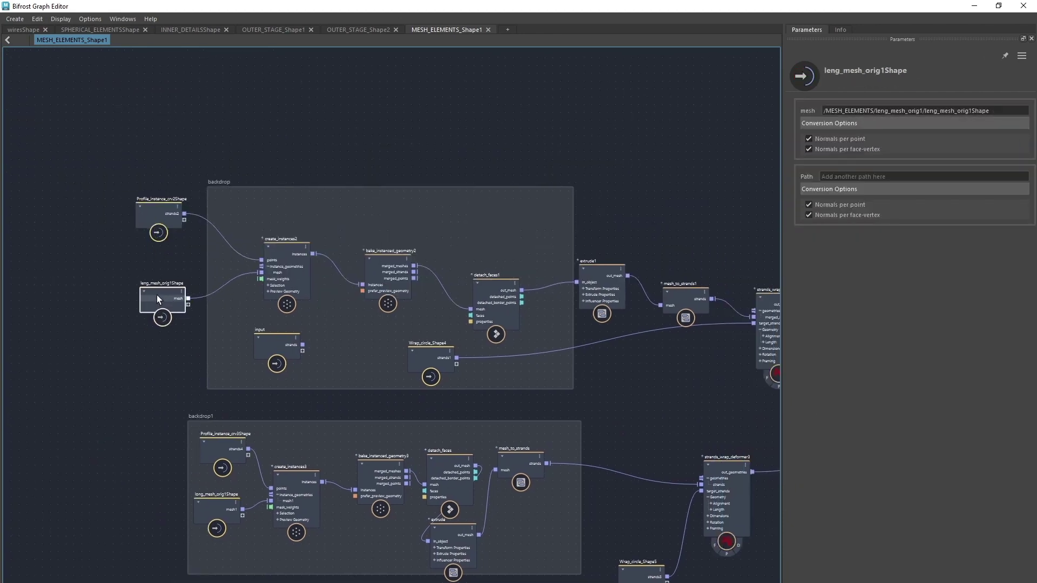
left_click_drag(278, 263, 281, 258)
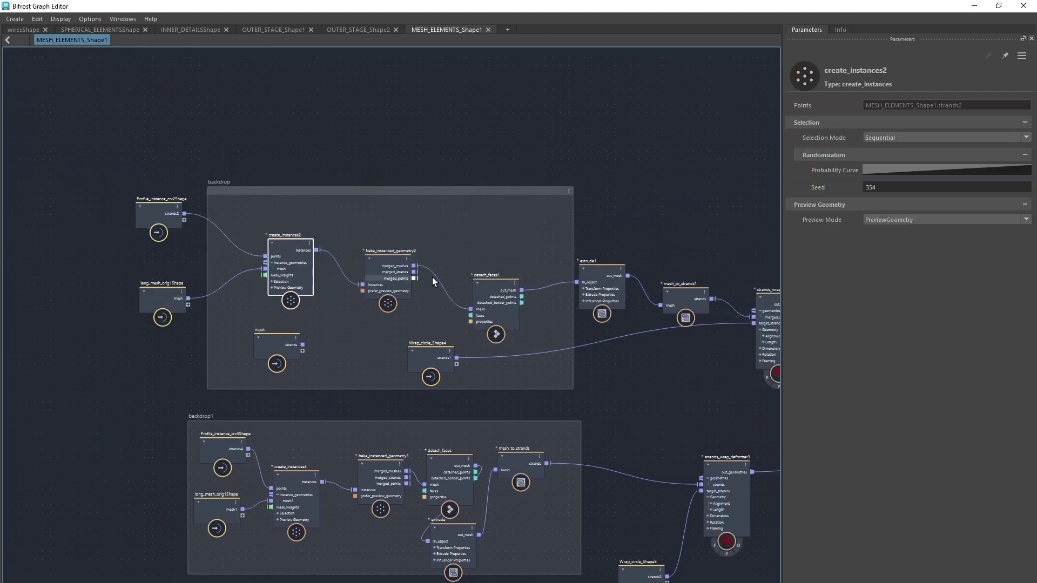
left_click_drag(393, 280, 383, 274)
- Inspect the detach_faces1 and extrude1 nodes and reposition them closer together at the edge of the backdrop
middle_click_drag(646, 404, 555, 409)
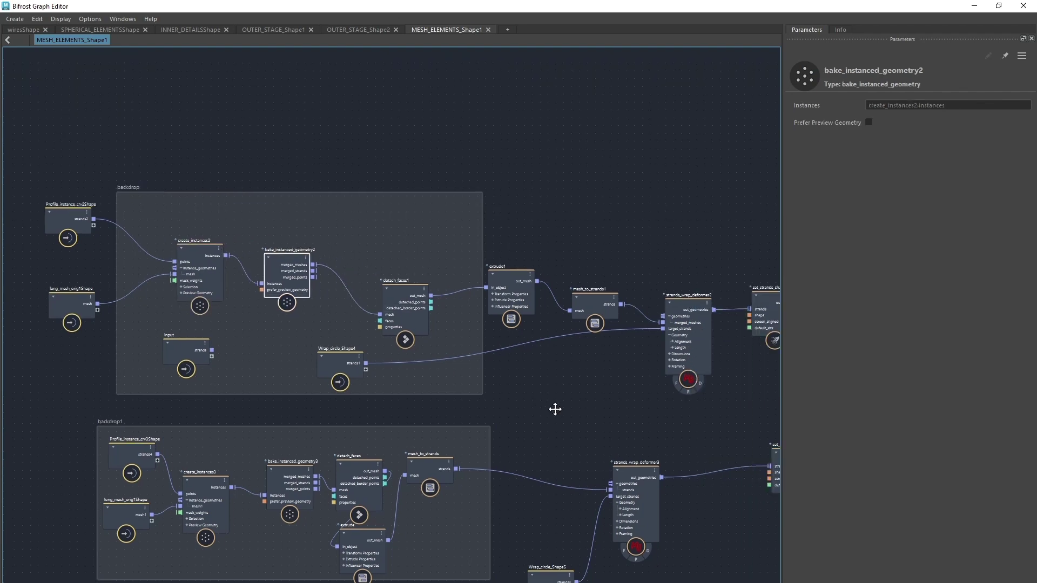
scroll(595, 416, "up", 2)
left_click(322, 246)
left_click(471, 258)
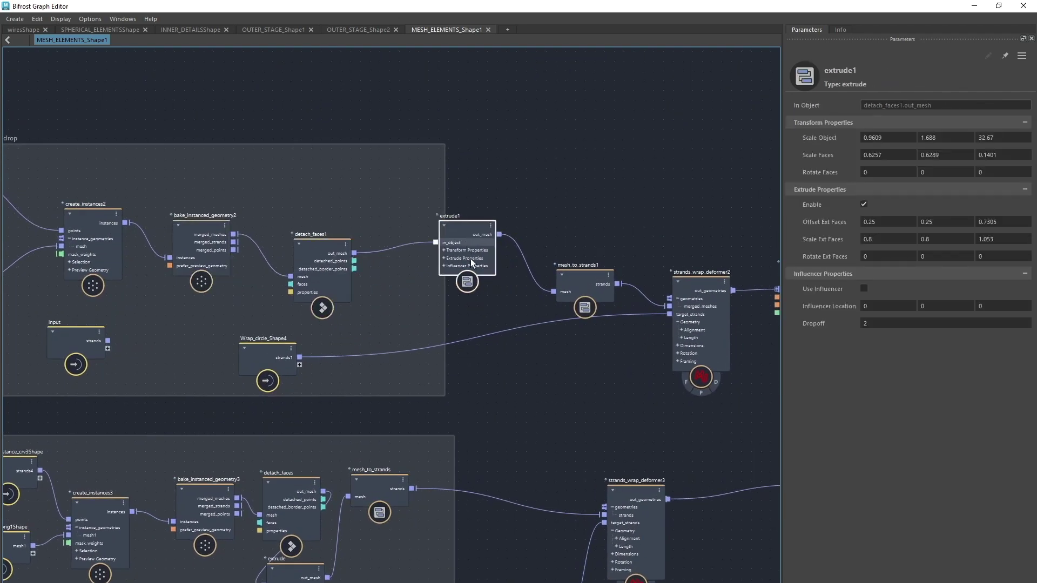
left_click_drag(471, 258, 473, 225)
left_click_drag(308, 266, 318, 274)
left_click_drag(477, 227, 443, 261)
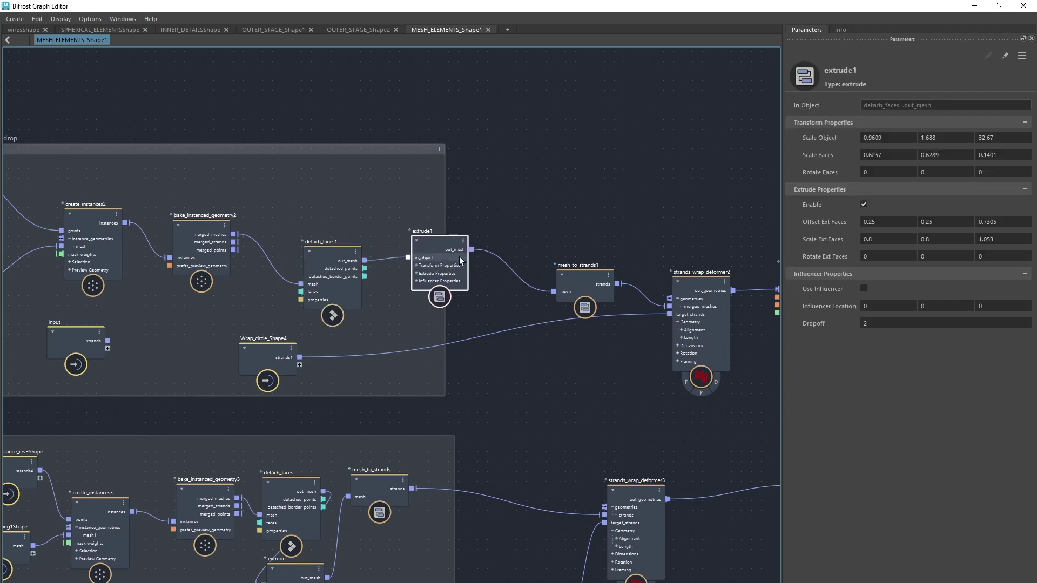
left_click_drag(327, 271, 323, 270)
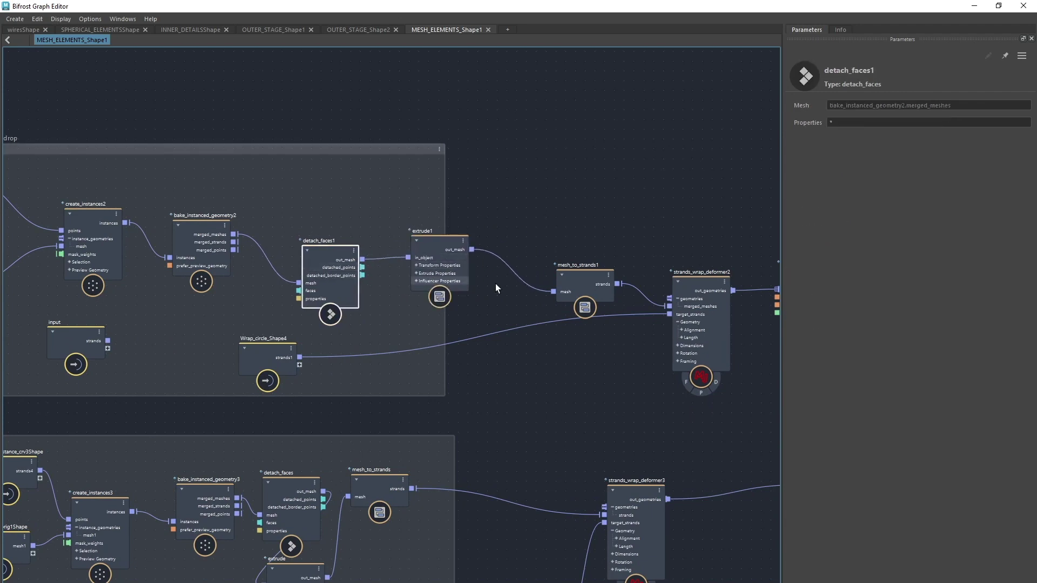
left_click_drag(447, 250, 453, 242)
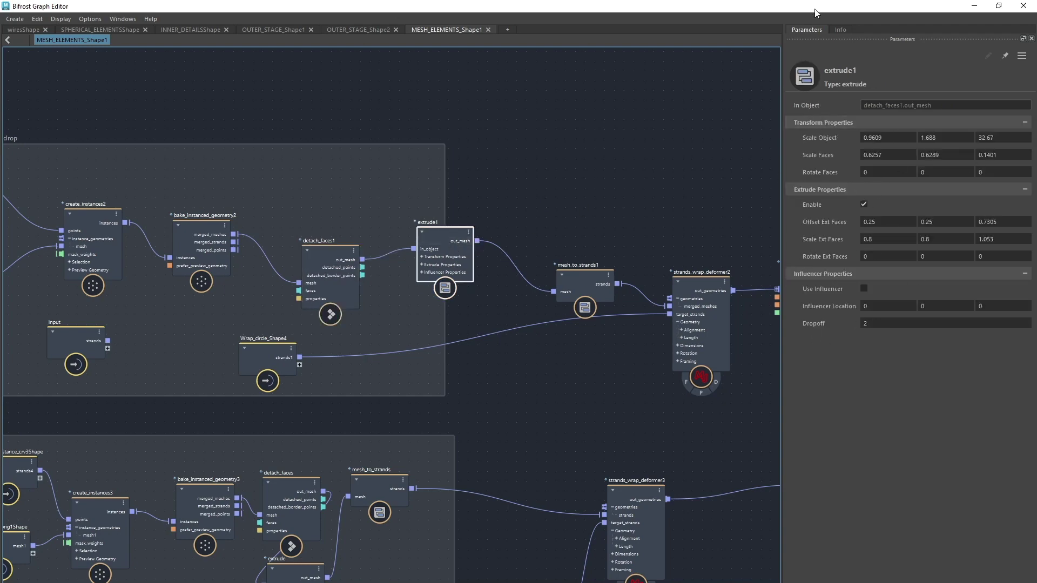
- Uncover the viewport and turn the MEsh_Elements display layer back on to compare the source meshes with the surrounding strands
left_click_drag(816, 12, 475, 424)
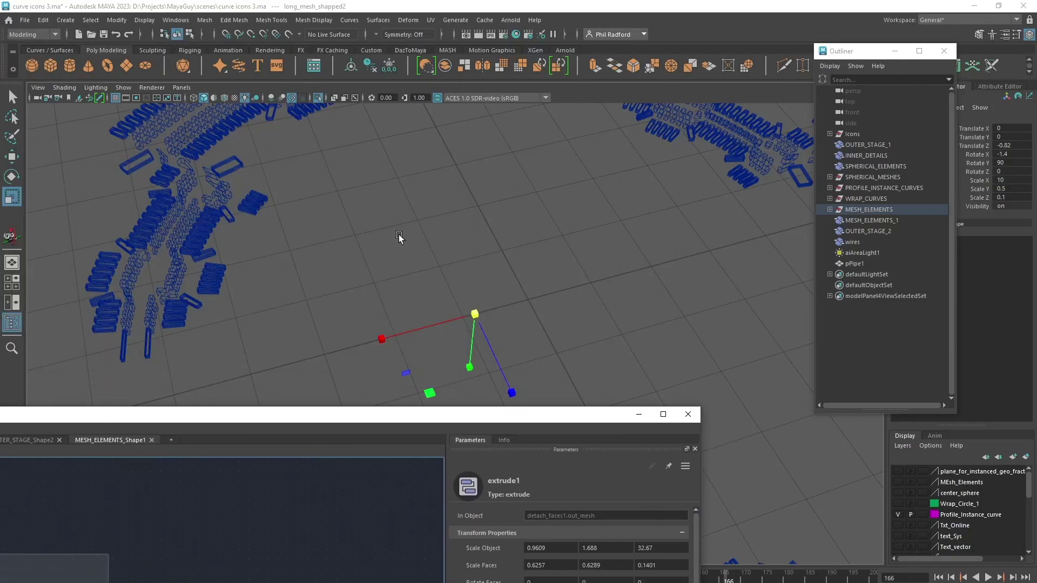
middle_click_drag(399, 235, 484, 294, "alt")
right_click_drag(484, 294, 544, 298, "alt")
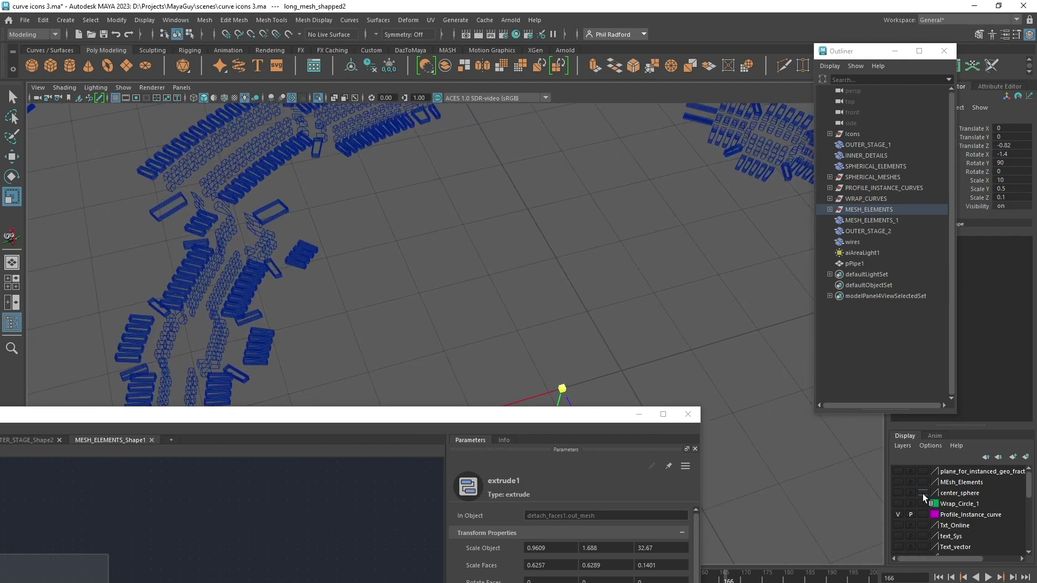
left_click(898, 482)
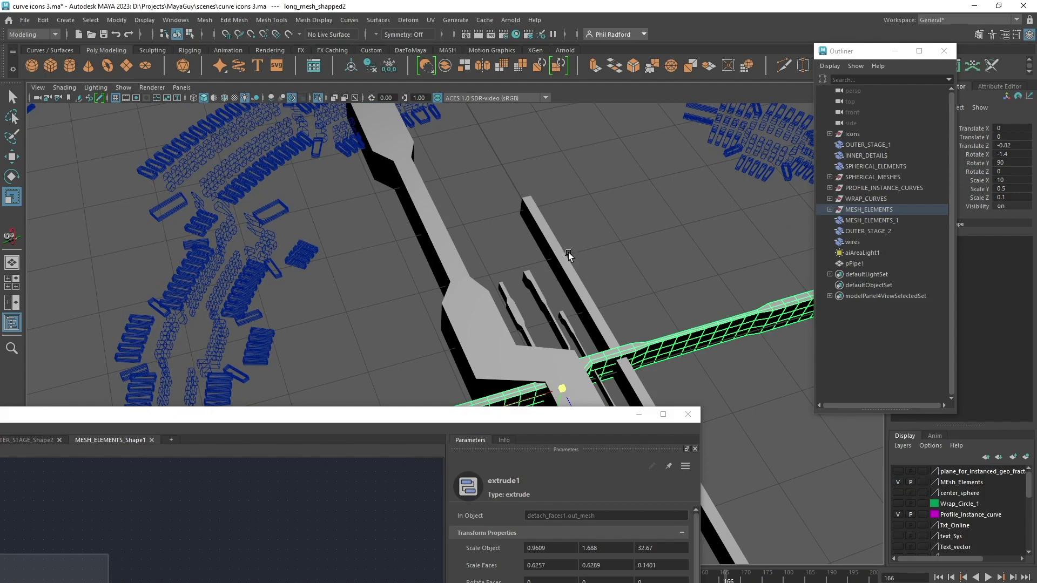
left_click_drag(567, 251, 374, 285, "alt")
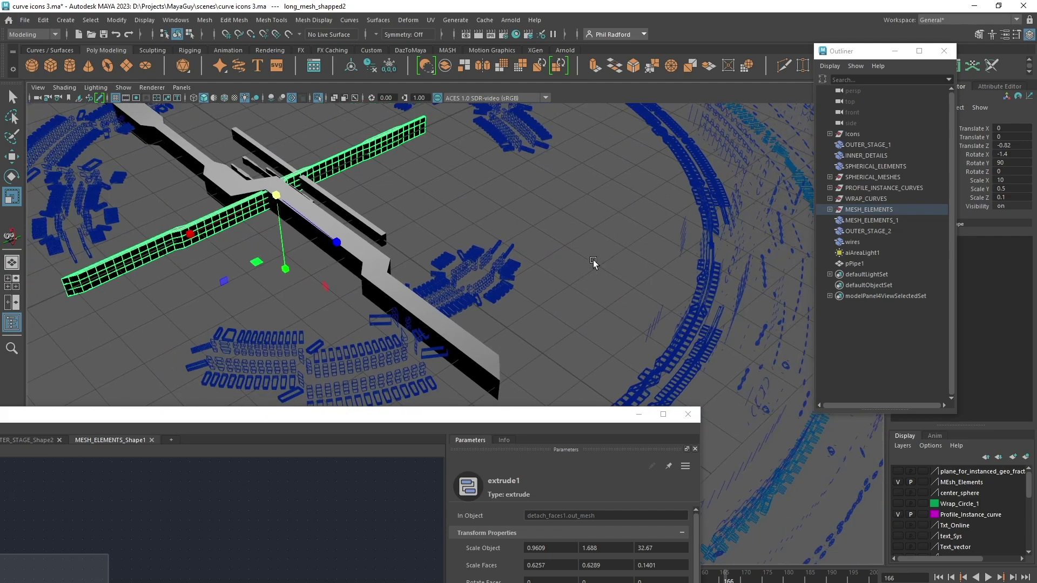
left_click_drag(593, 260, 395, 211, "alt")
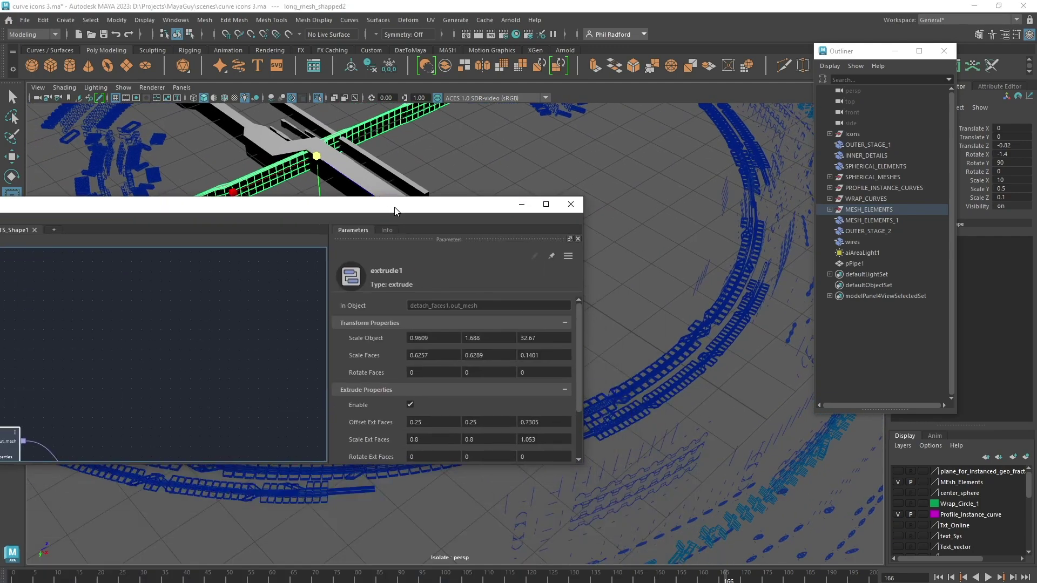
- Place extrude1's parameters beside the strands and set its Scale Faces Y value to 39.88
left_click_drag(284, 465, 287, 582)
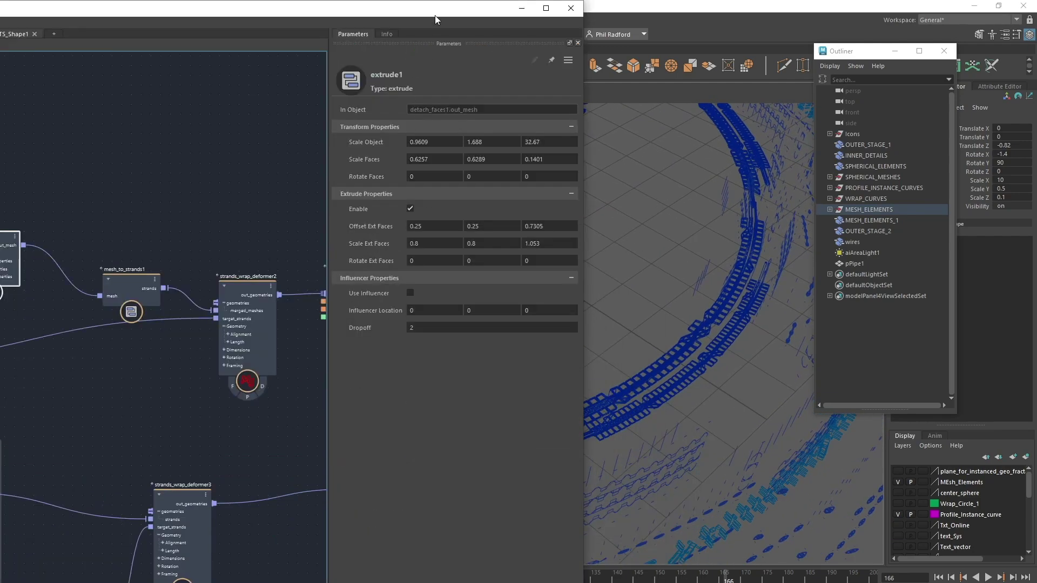
left_click_drag(436, 13, 244, 148)
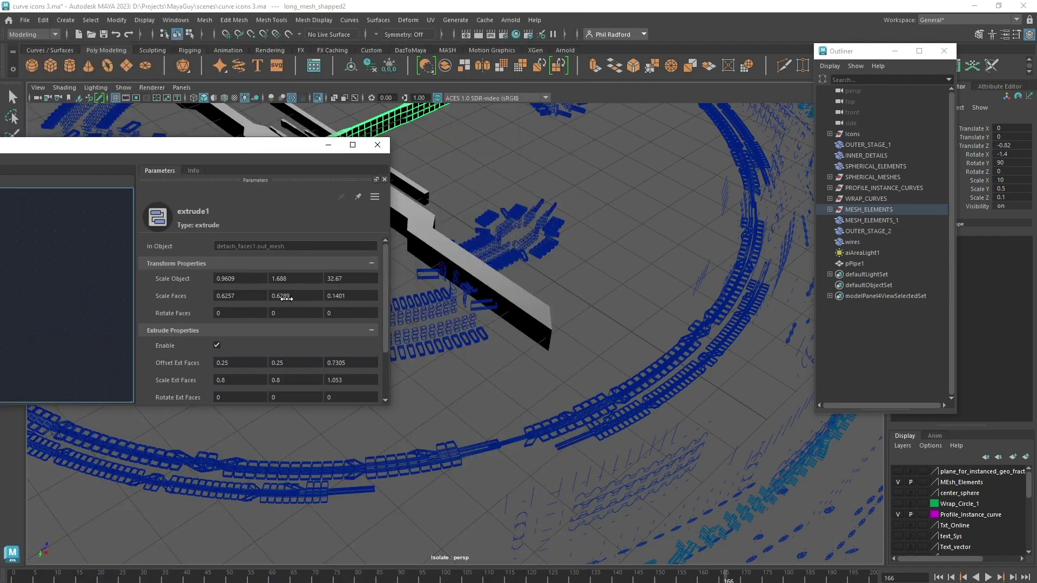
left_click_drag(286, 296, 326, 296, "ctrl")
left_click_drag(390, 291, 641, 303)
middle_click_drag(591, 280, 692, 307, "alt")
right_click_drag(693, 307, 650, 366, "alt")
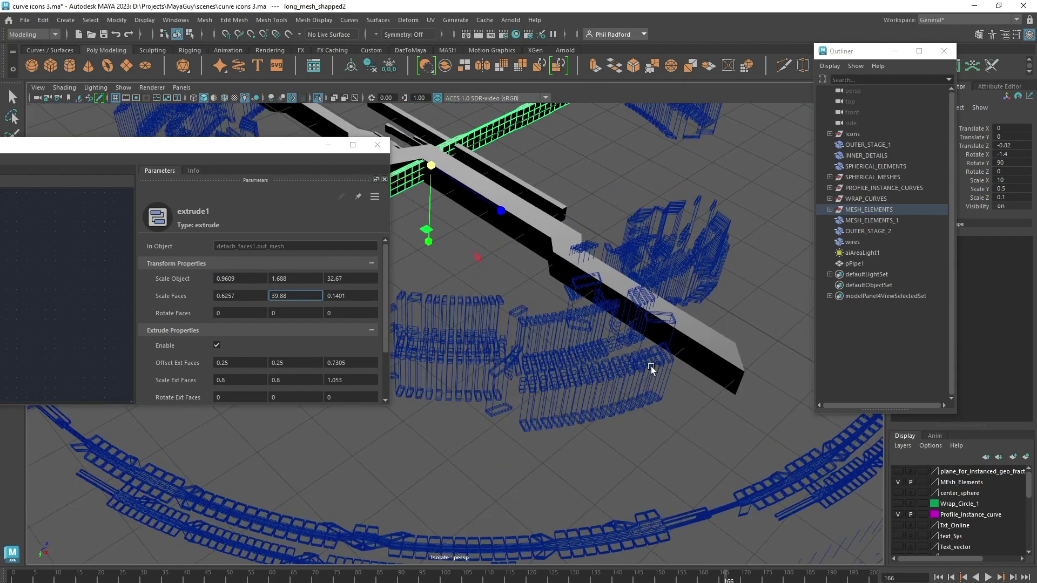
- Try another Scale Faces Z value on extrude1, undo it, and set Scale Object Y to 3.427
left_click_drag(355, 298, 483, 298)
key("ctrl+z")
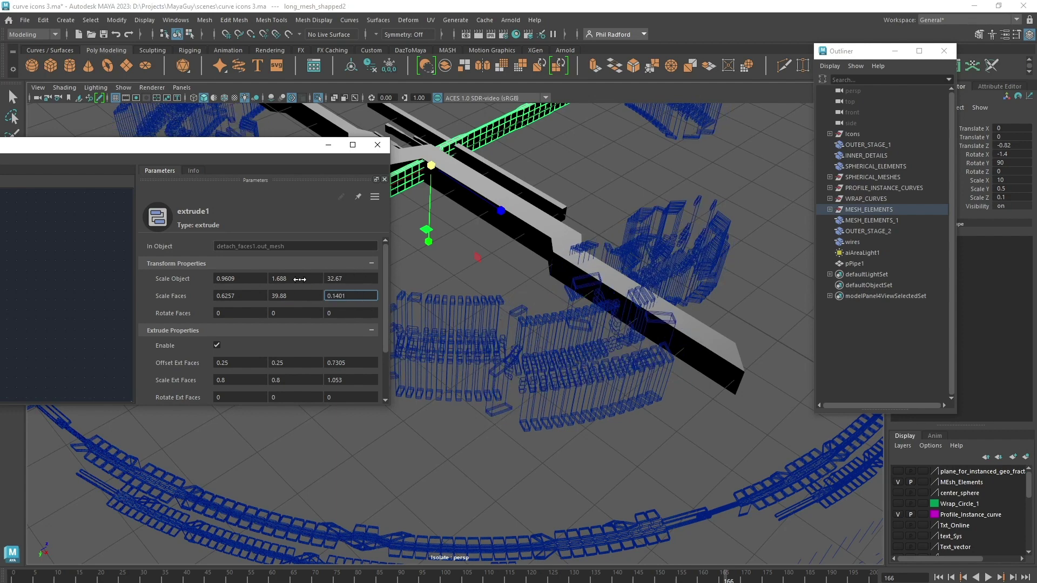
left_click_drag(300, 279, 344, 304)
- Clear the graph editor out of the way and examine the extruded strands around the source meshes
left_click_drag(297, 148, 25, 245)
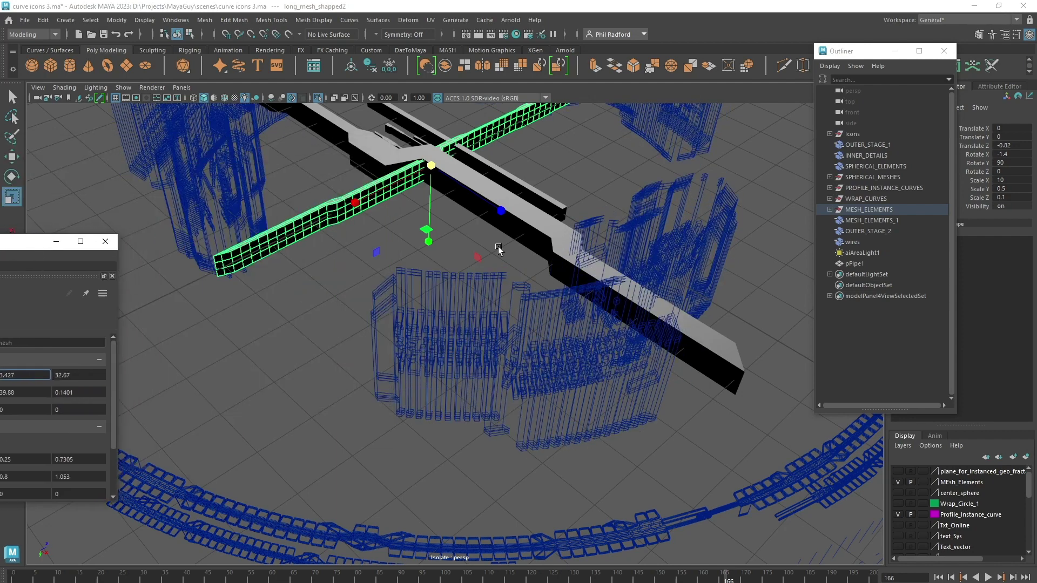
right_click_drag(499, 250, 395, 257, "alt")
middle_click_drag(394, 257, 378, 328, "alt")
mouse_move(377, 328)
left_mouse_down("alt")
mouse_move(366, 358)
mouse_move(369, 318)
left_mouse_up("alt")
right_click_drag(368, 318, 467, 200, "alt")
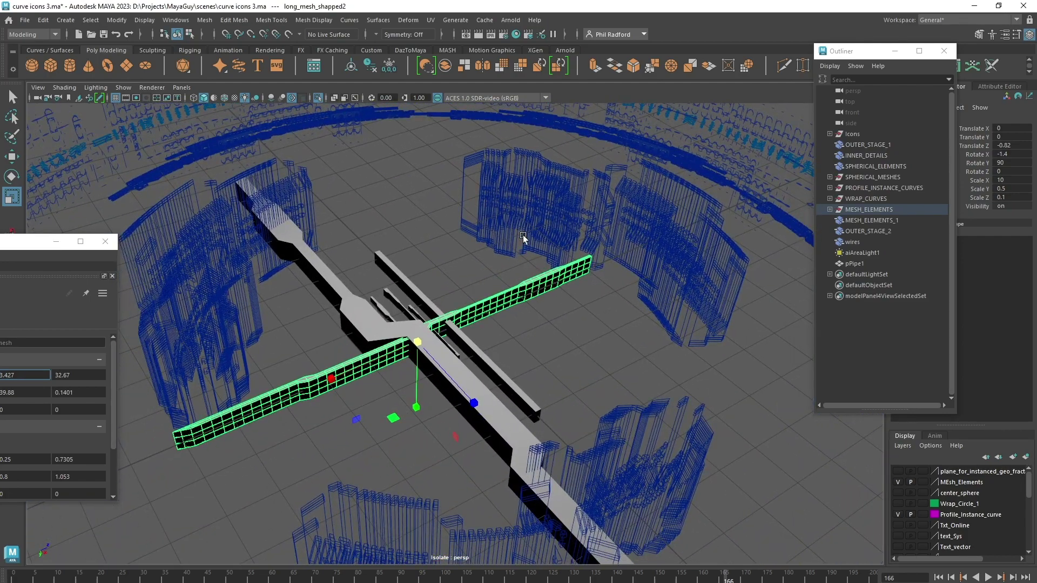
right_click_drag(523, 235, 456, 227, "alt")
left_click_drag(456, 227, 430, 255, "alt")
- Bring the enlarged graph editor back and reposition the mesh_to_strands1 and extrude1 nodes in line with each other
left_click_drag(0, 242, 681, 128)
left_click_drag(540, 387, 568, 580)
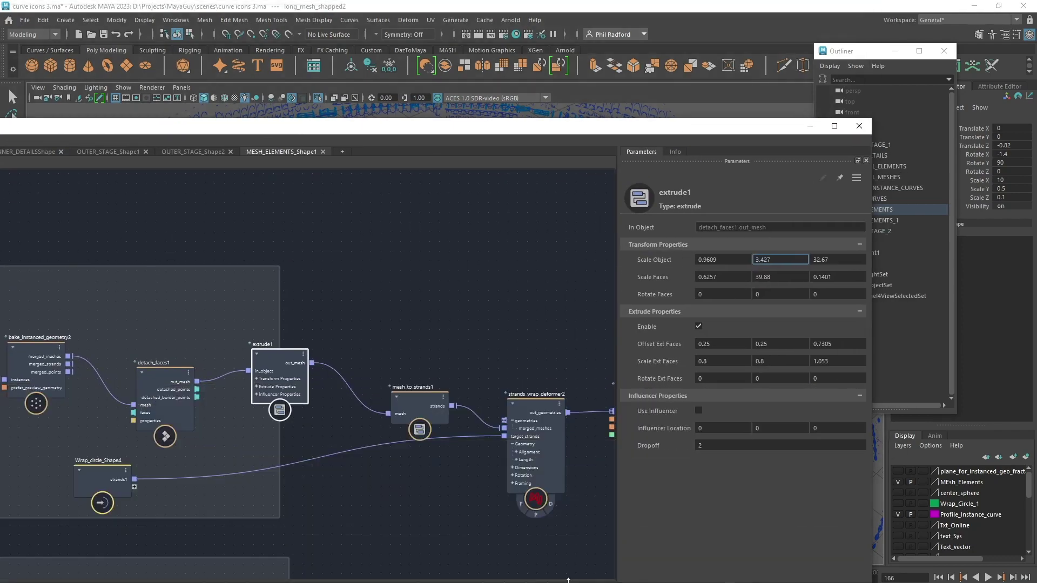
middle_click_drag(435, 502, 347, 458)
left_click_drag(333, 359, 311, 310)
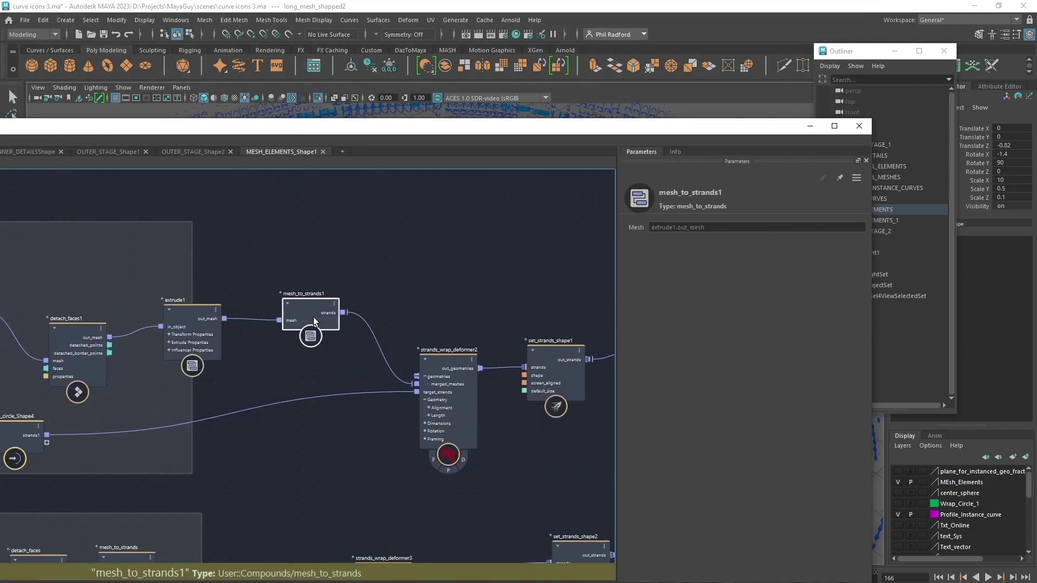
left_click_drag(192, 328, 189, 323)
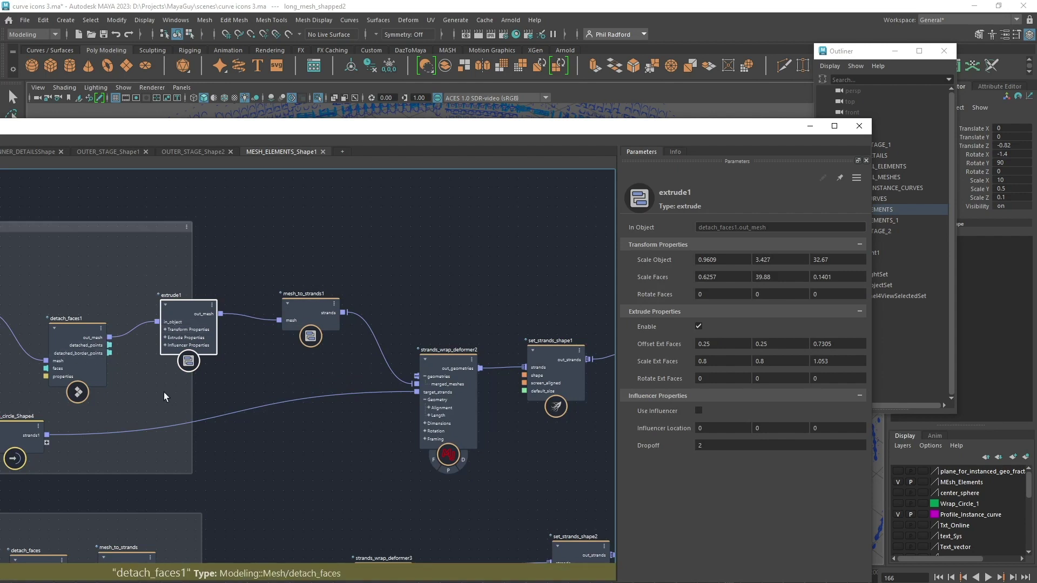
- Inspect strands_wrap_deformer2 and move the Wrap_circle_Shape4 input next to it, near its target_strands port
middle_click_drag(281, 375, 302, 378)
left_click_drag(471, 389, 461, 386)
middle_click_drag(364, 424, 423, 418)
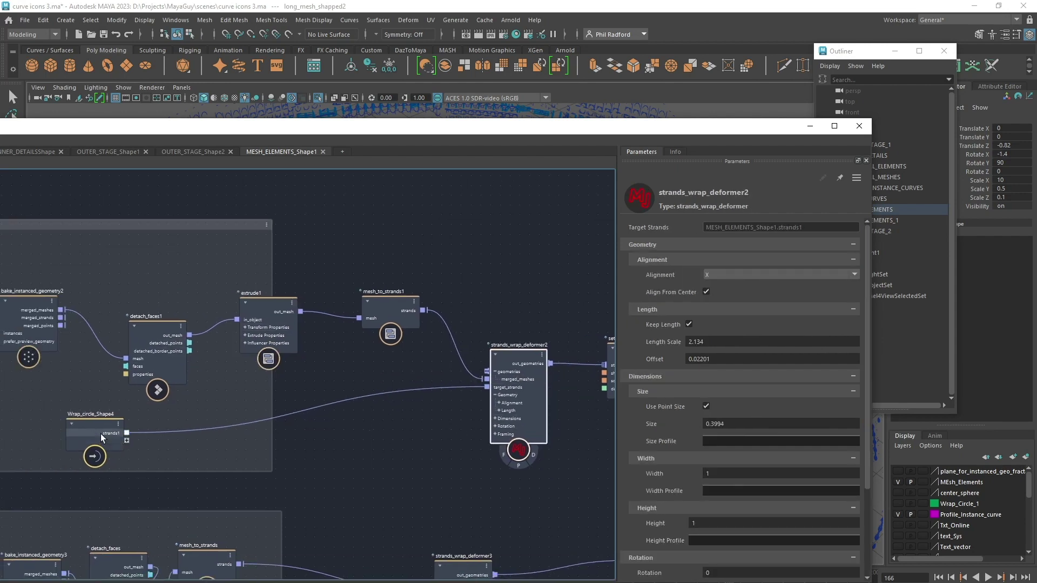
left_click_drag(102, 437, 385, 445)
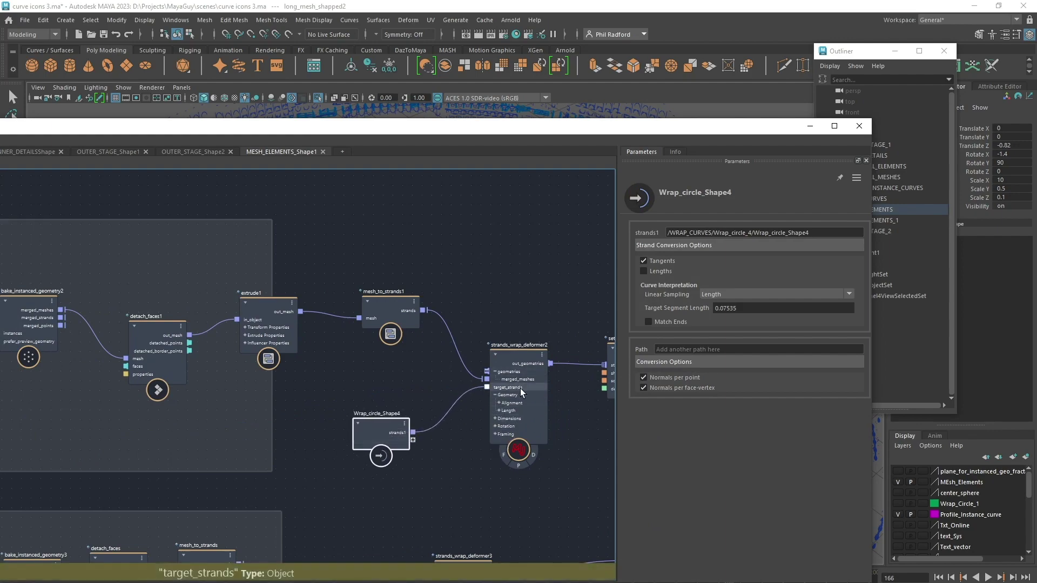
left_click_drag(500, 409, 507, 377)
- Uncover the viewport and examine the wrapped strands around the stage, including the outer rings up close
left_click_drag(502, 135, 457, 436)
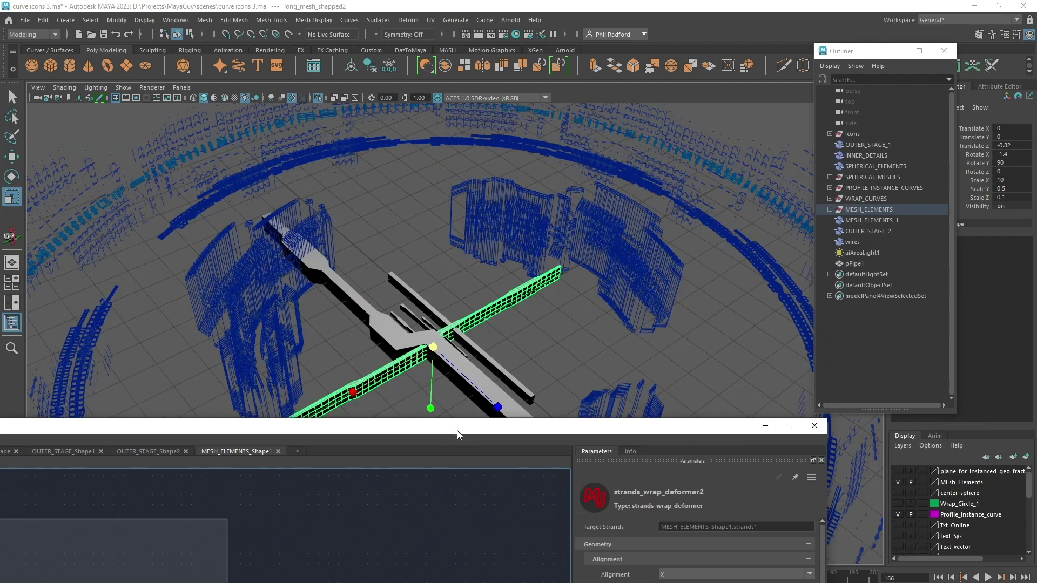
left_click_drag(476, 232, 427, 237, "alt")
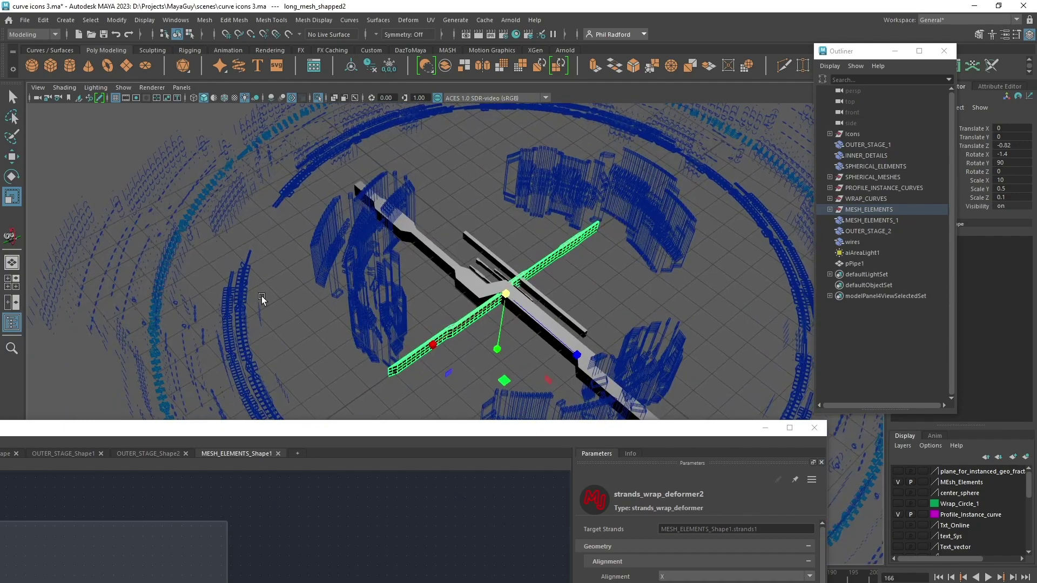
middle_click_drag(264, 300, 419, 175, "alt")
right_click_drag(419, 176, 578, 178, "alt")
left_click_drag(351, 311, 392, 272, "alt")
middle_click_drag(393, 273, 486, 246, "alt")
right_click_drag(486, 245, 525, 280, "alt")
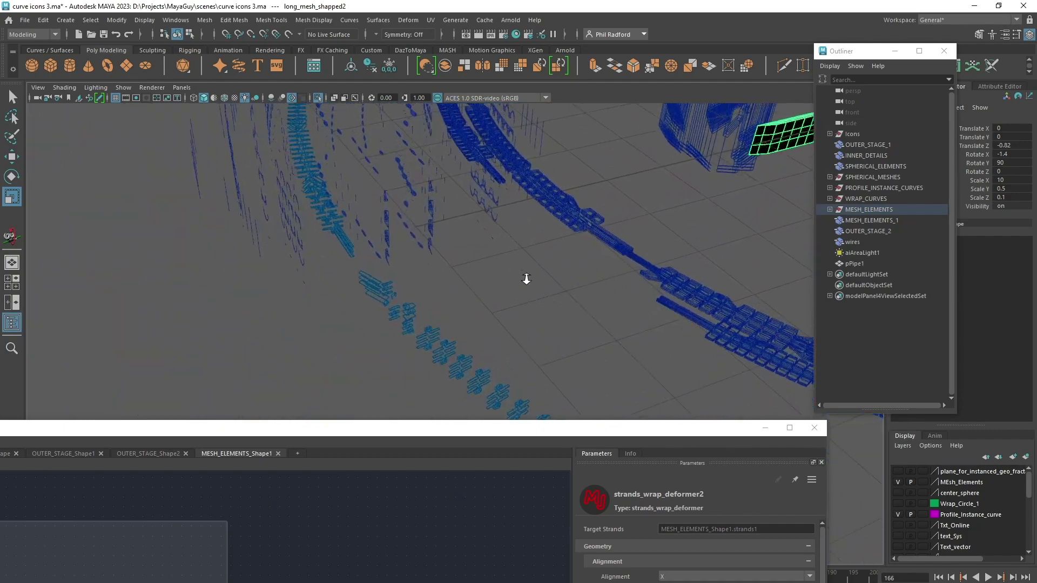
left_click_drag(526, 281, 505, 289, "alt")
right_click_drag(504, 290, 563, 294, "alt")
middle_click_drag(520, 292, 438, 228, "alt")
left_click_drag(438, 230, 513, 342, "alt")
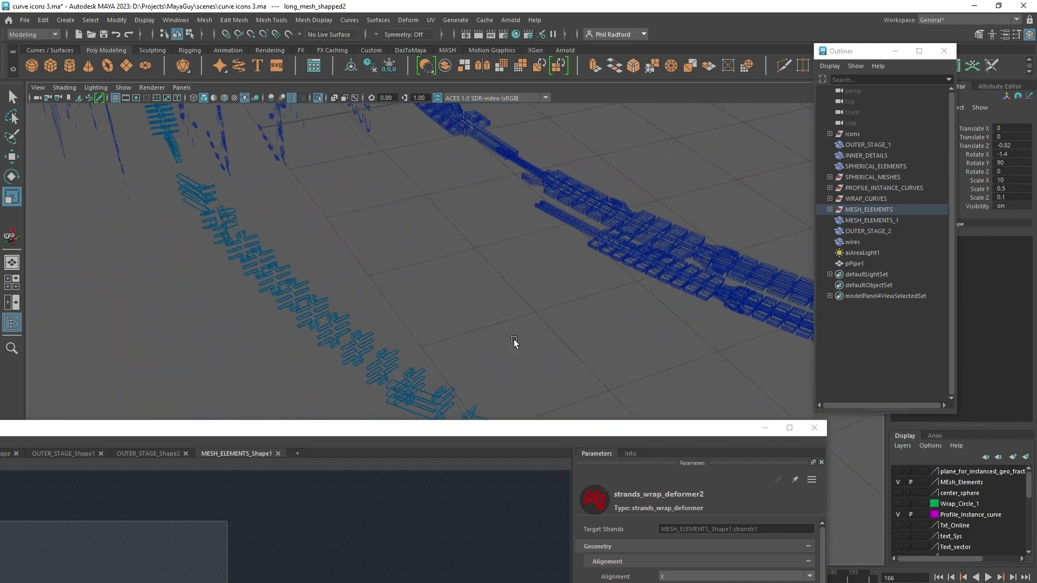
- Select the extrude1 node and examine the wrapped strands closely from several angles with its parameters in view
left_click_drag(627, 432, 179, 225)
left_click(253, 388)
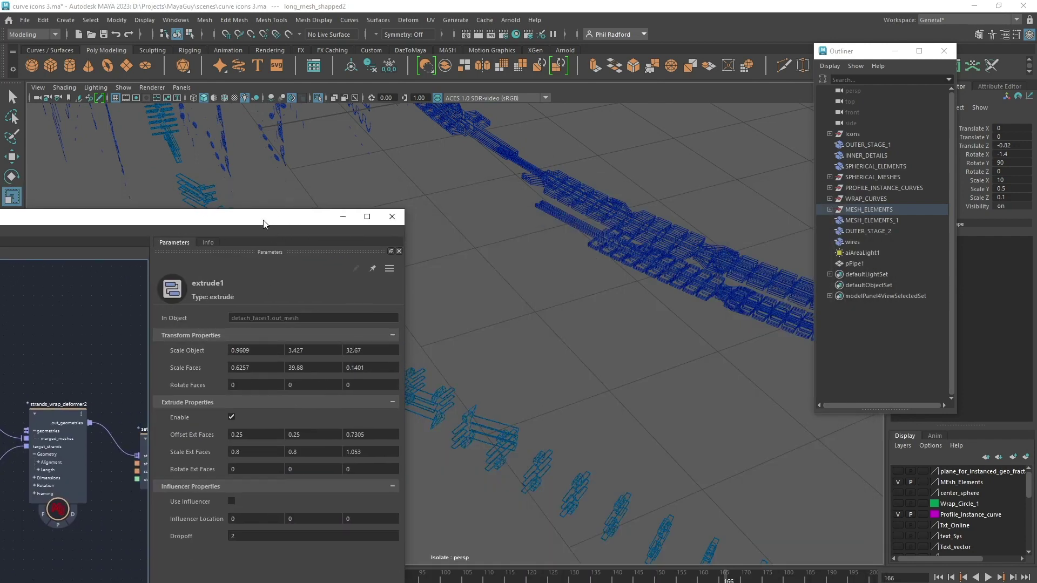
left_click_drag(265, 223, 673, 301)
left_click_drag(482, 197, 536, 196, "alt")
left_click_drag(464, 162, 556, 216, "alt")
left_click_drag(484, 189, 369, 169, "alt")
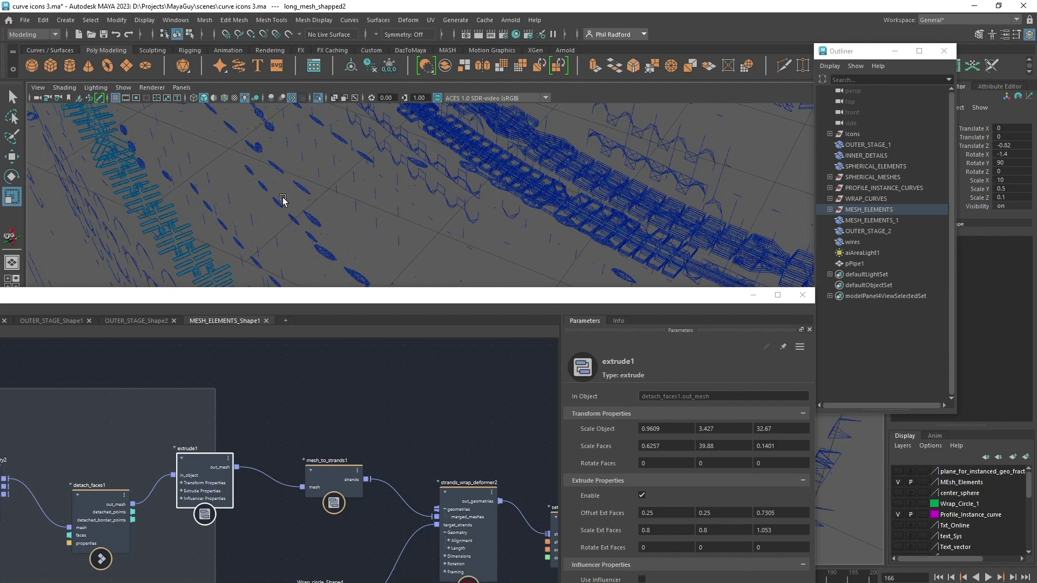
left_click_drag(450, 231, 458, 196, "alt")
right_click_drag(459, 196, 493, 206, "alt")
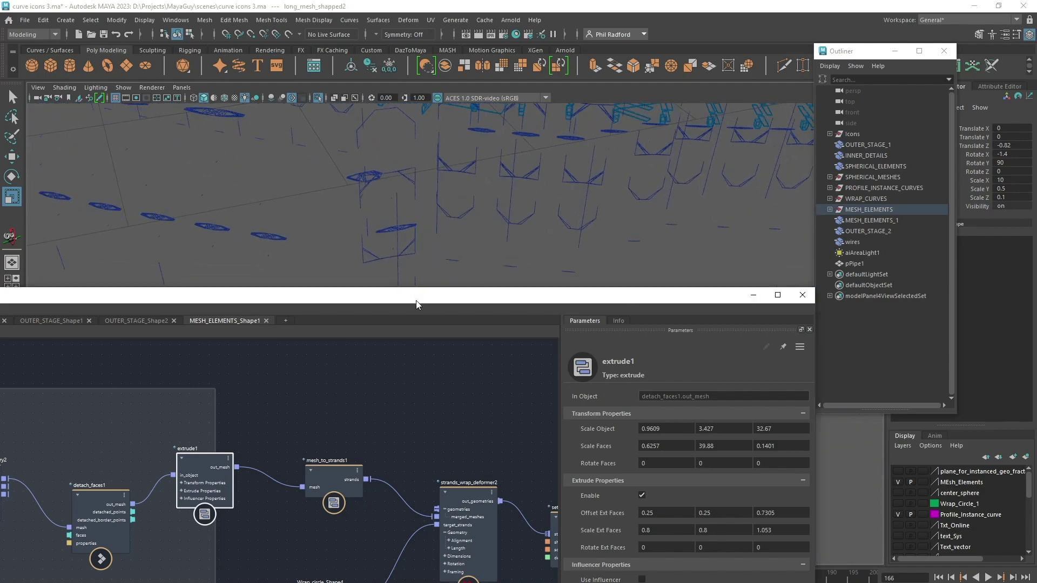
- In backdrop3 of the MESH_ELEMENTS_Shape1 graph, reposition smooth_strands and mesh_to_strands3 so their connections to strands_wrap_deformer5 read clearly
left_click_drag(416, 303, 451, 406)
left_click_drag(532, 403, 672, 130)
scroll(555, 368, "down", 10)
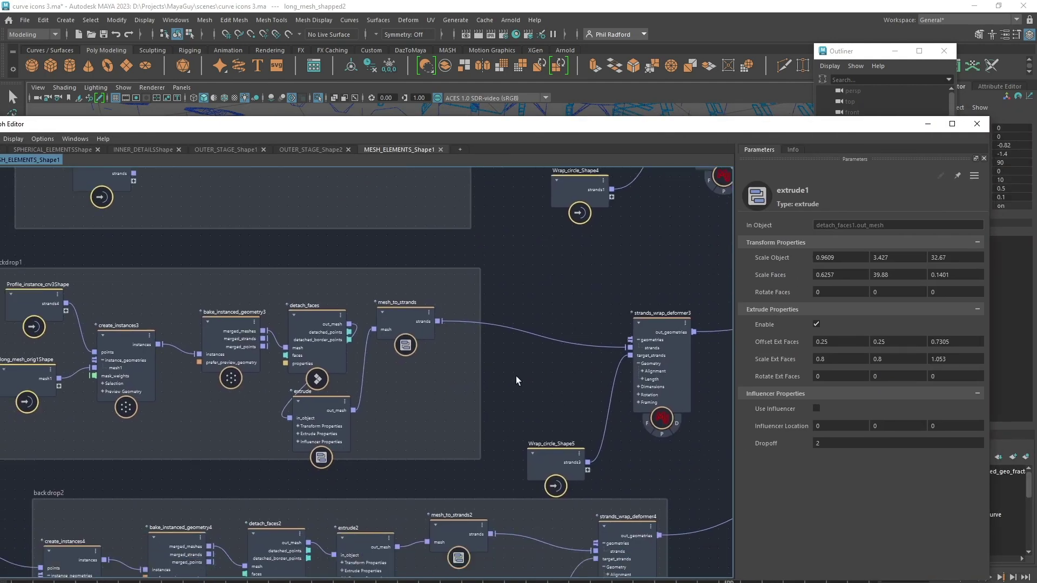
middle_click_drag(446, 369, 406, 253)
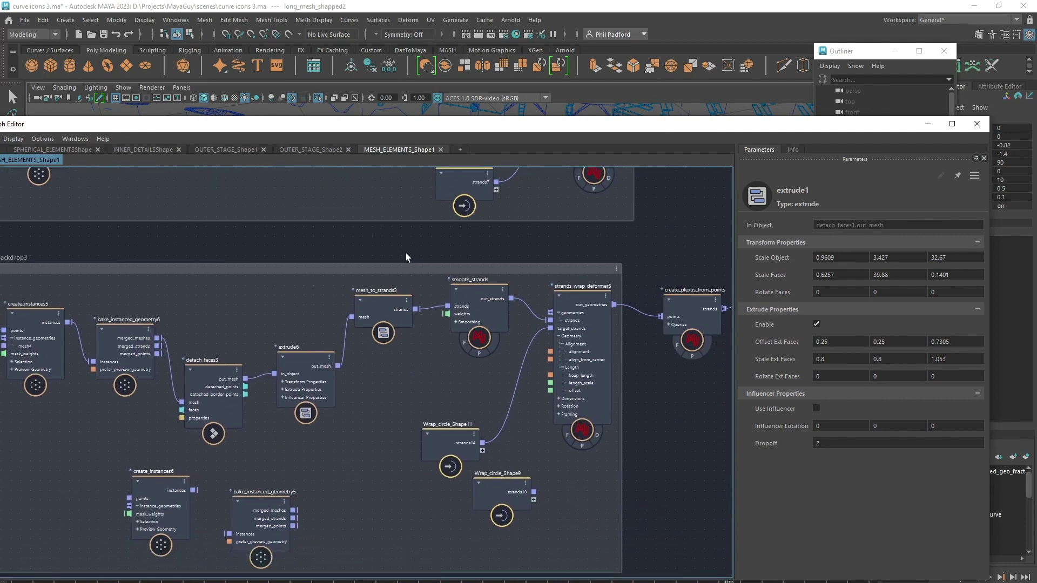
left_click_drag(483, 302, 491, 342)
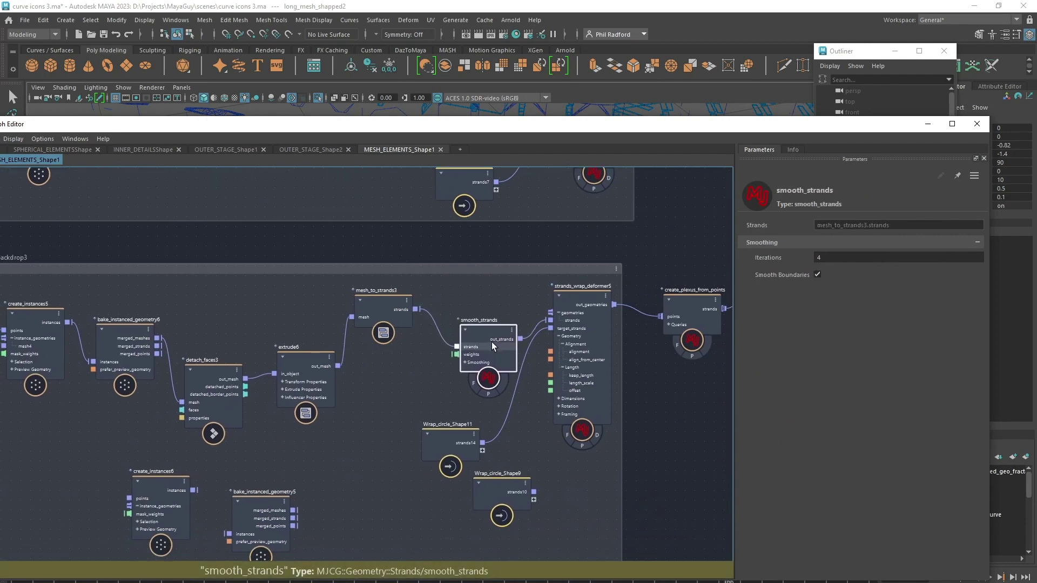
left_click_drag(653, 124, 436, 249)
left_click_drag(268, 462, 264, 471)
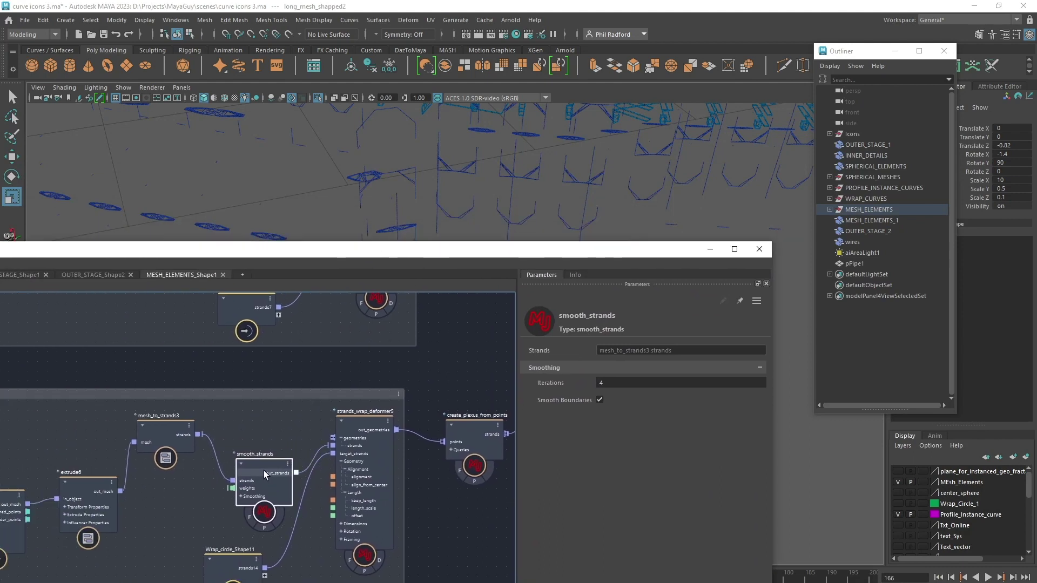
left_click_drag(155, 427, 165, 421)
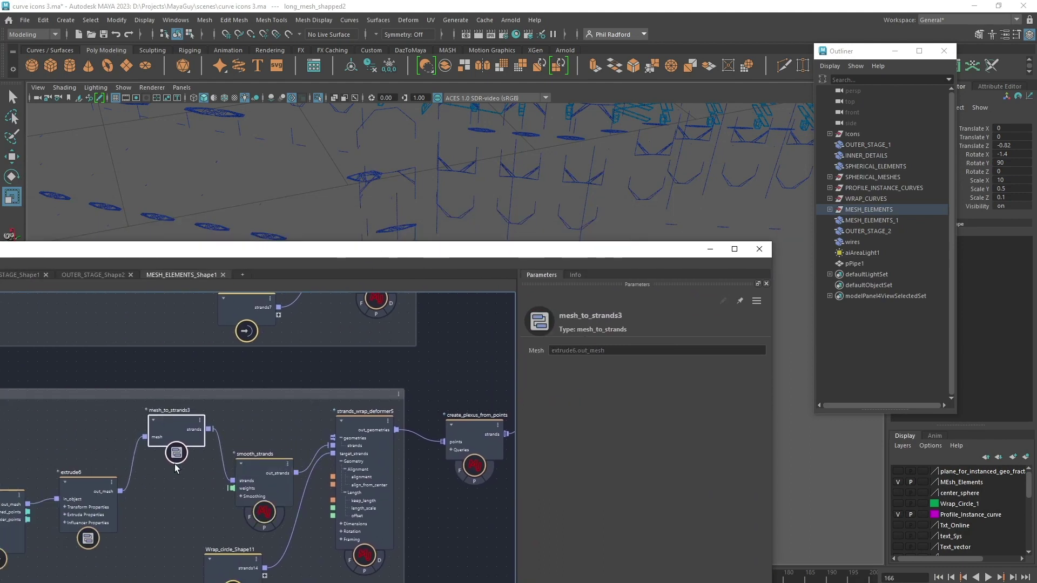
left_click_drag(256, 488, 255, 481)
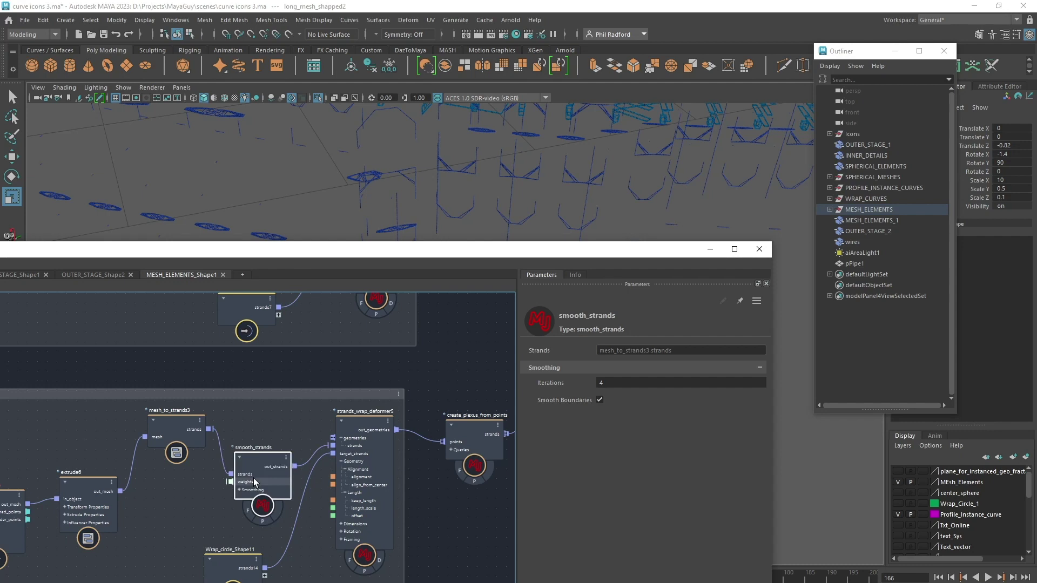
- Set the smooth_strands iterations to 2 and inspect the smoothed strands up close
left_click(631, 384)
left_click_drag(657, 381, 584, 397)
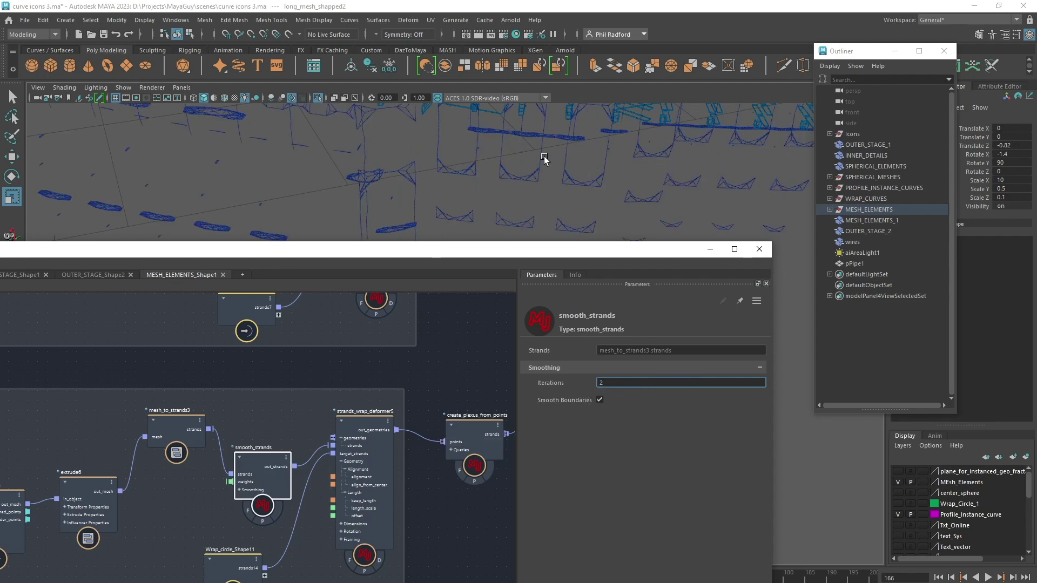
left_click_drag(544, 157, 501, 193, "alt")
left_click_drag(492, 164, 535, 187, "alt")
mouse_move(535, 187)
middle_mouse_down("alt")
mouse_move(471, 168)
mouse_move(528, 173)
middle_mouse_up("alt")
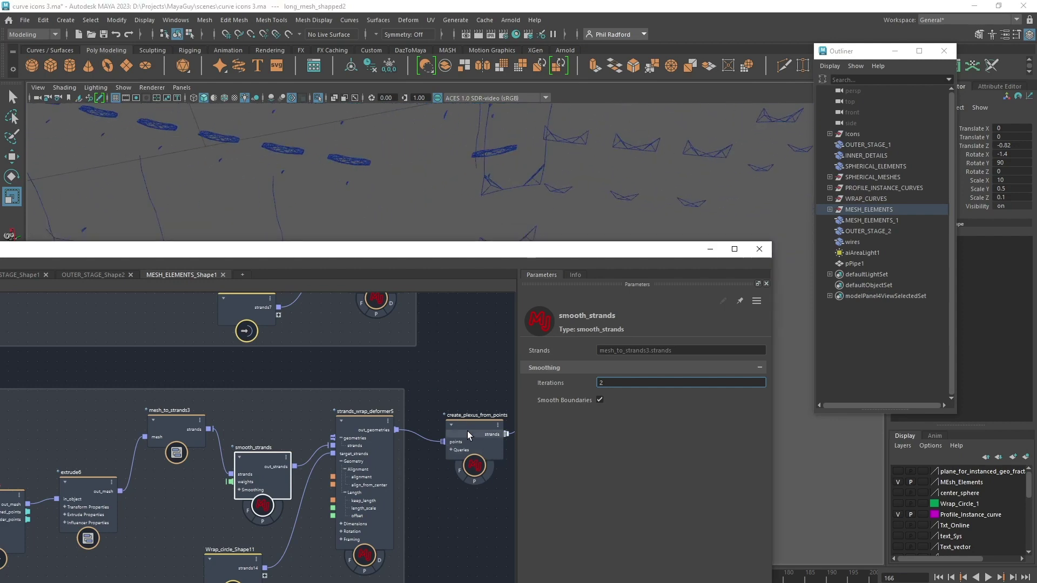
- Move create_plexus_from_points above strands_wrap_deformer5's output and set its query radius to 0.1112
left_click_drag(467, 431, 468, 376)
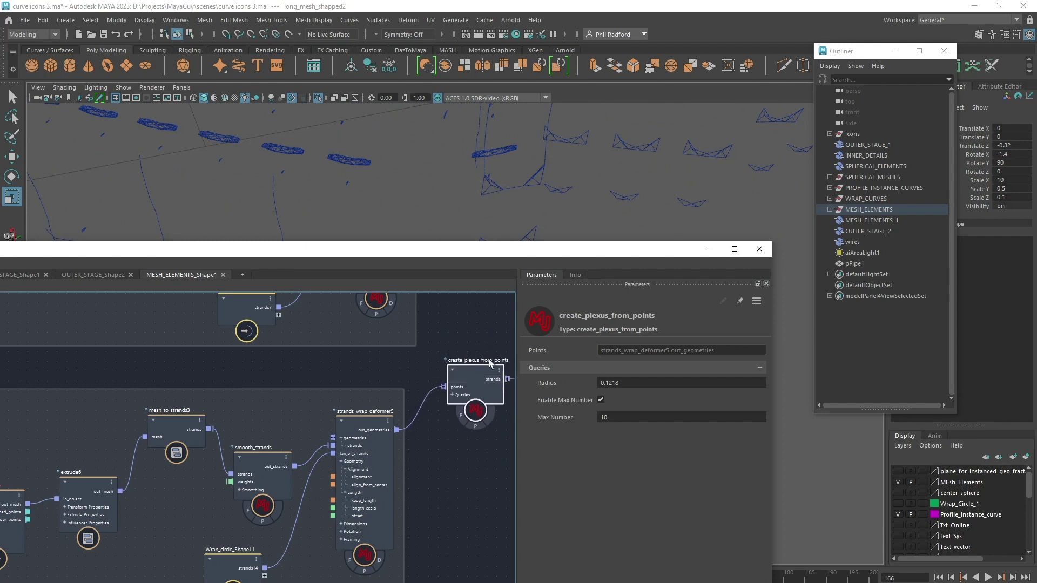
right_click_drag(576, 205, 567, 200, "alt")
middle_click_drag(599, 216, 556, 206, "alt")
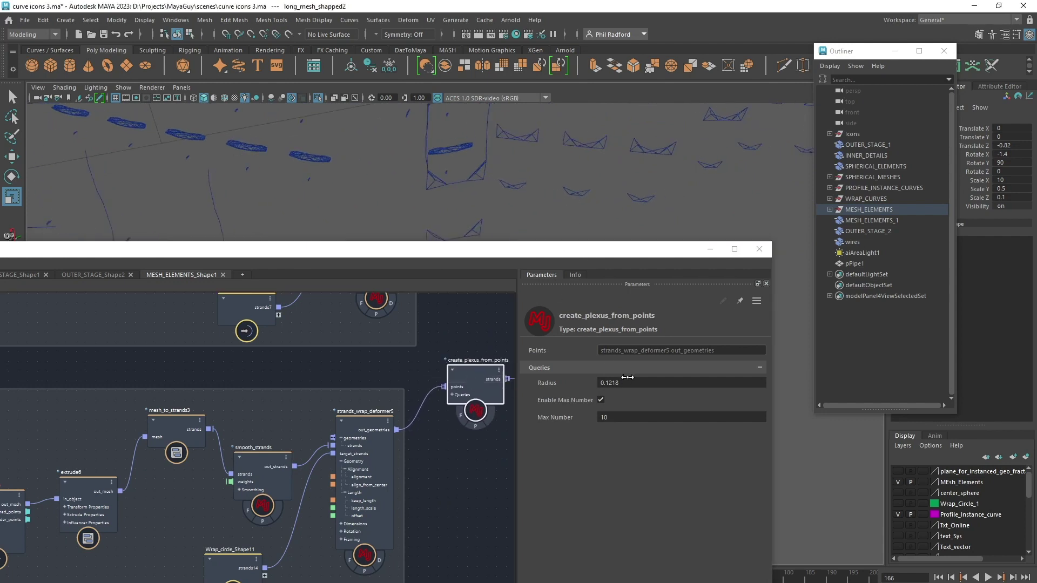
left_click_drag(628, 377, 625, 399)
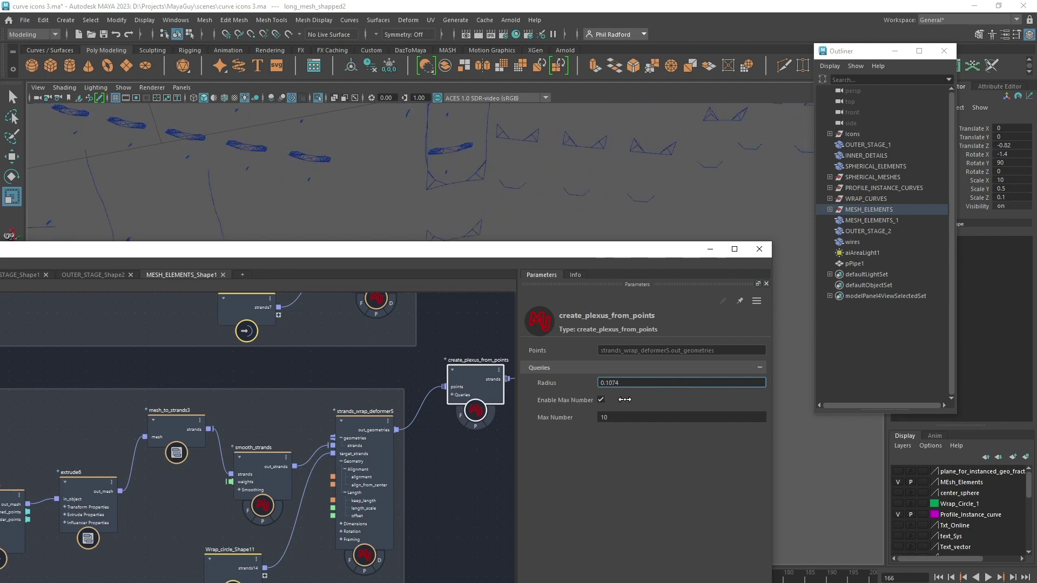
- Uncover the viewport and examine the plexus strands up close and around the whole stage from above
left_click_drag(539, 250, 568, 417)
scroll(417, 226, "down", 6)
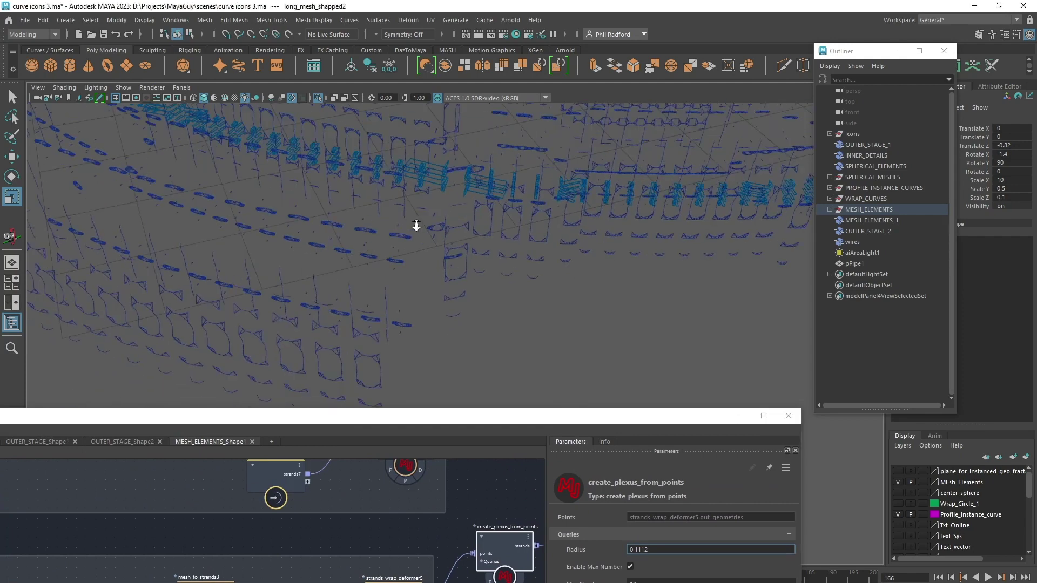
left_click_drag(416, 226, 439, 283, "alt")
scroll(532, 303, "up", 5)
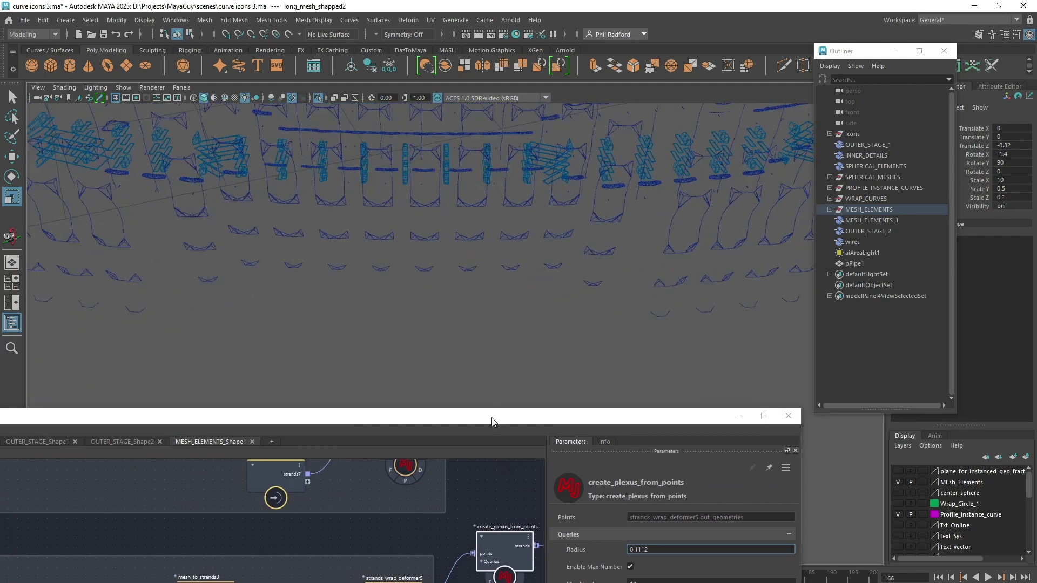
left_click_drag(492, 418, 543, 479)
scroll(556, 225, "down", 5)
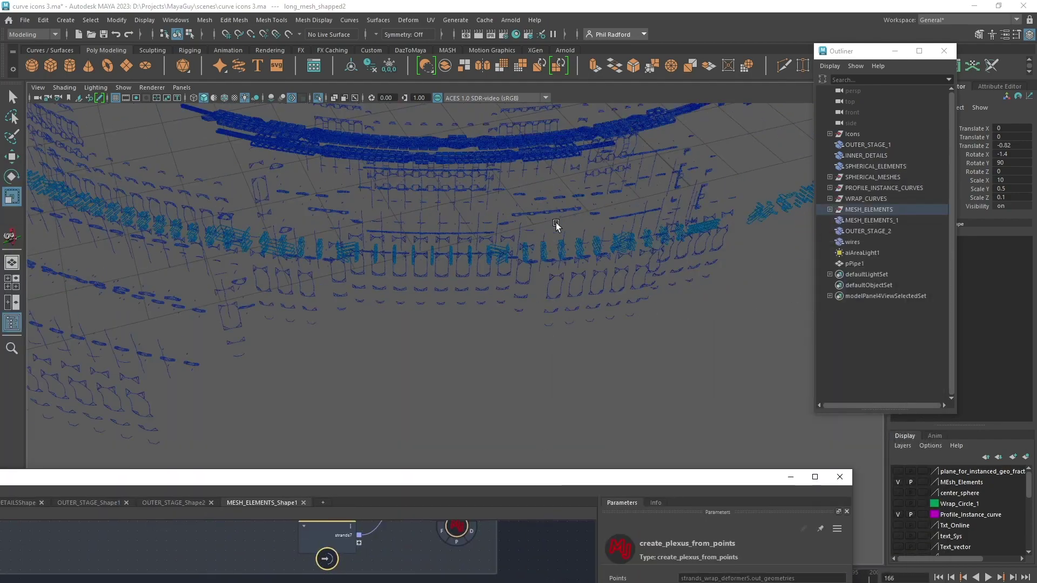
left_click_drag(557, 226, 400, 367, "alt")
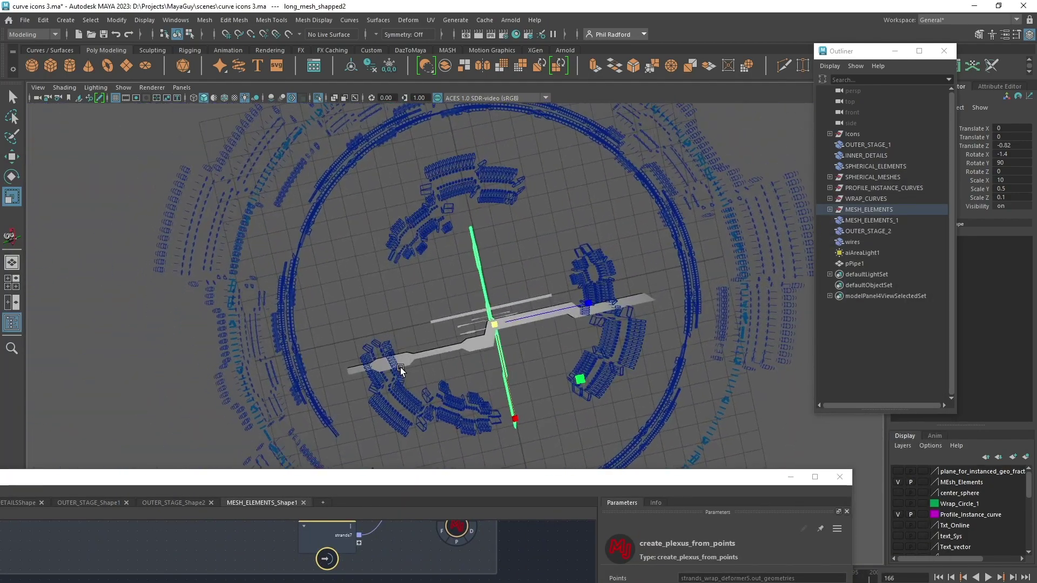
scroll(400, 367, "up", 2)
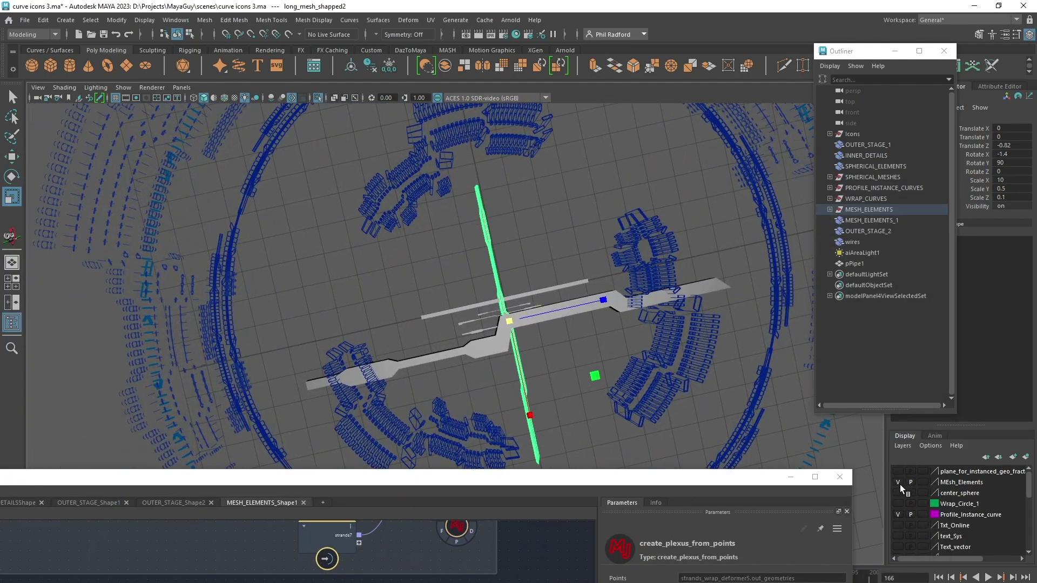
- Hide the MEsh_Elements display layer and turn off isolation to bring back the whole scene
left_click(898, 481)
left_click_drag(403, 254, 441, 227, "alt")
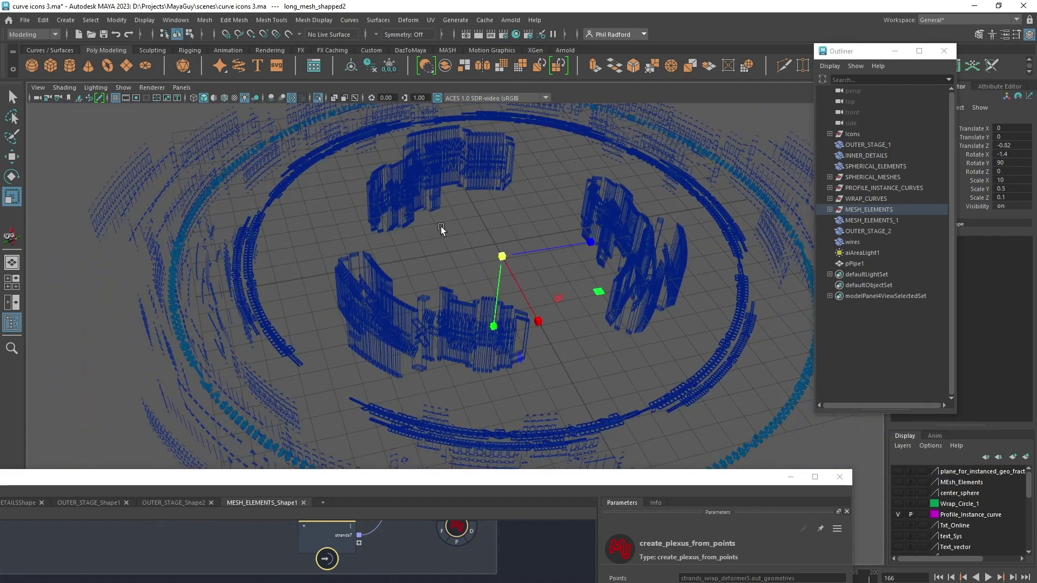
key("ctrl+1")
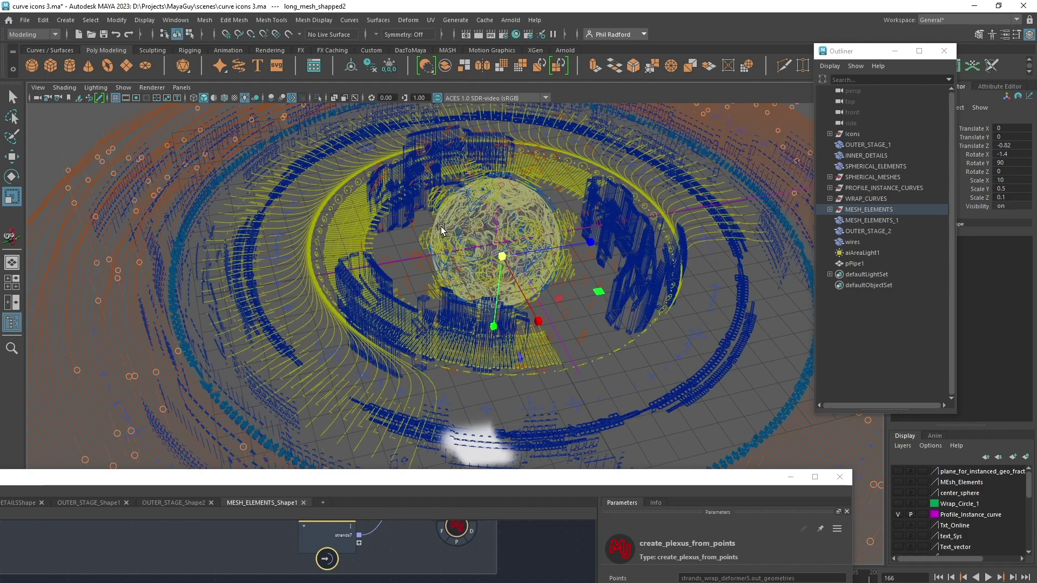
- Isolate OUTER_STAGE_2 in the viewport without pPipe1 and look over its radial strands
middle_click_drag(418, 340, 539, 247, "alt")
right_click_drag(539, 247, 562, 280, "alt")
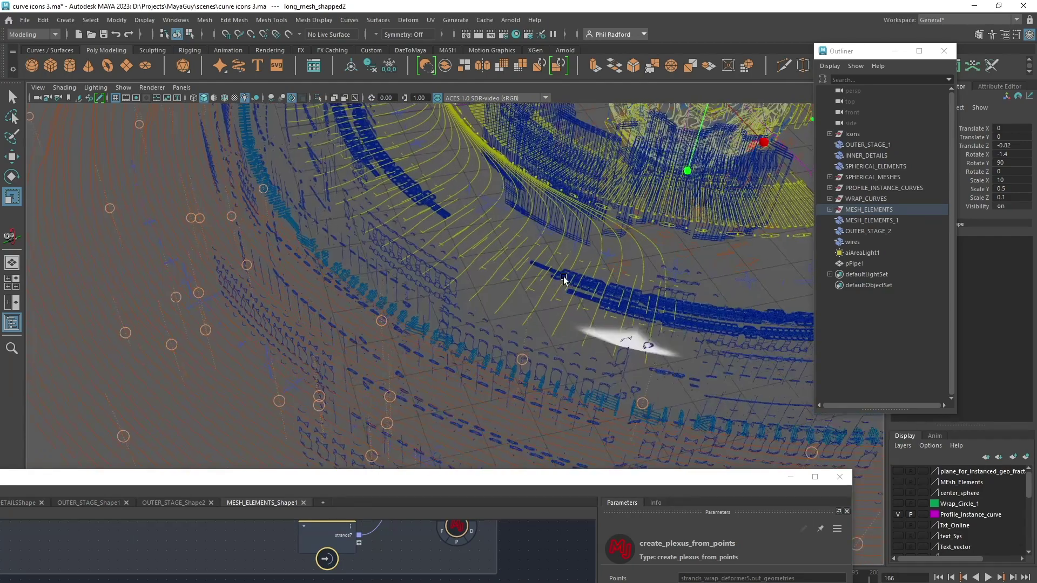
left_click_drag(562, 281, 491, 240, "alt")
left_click(468, 217)
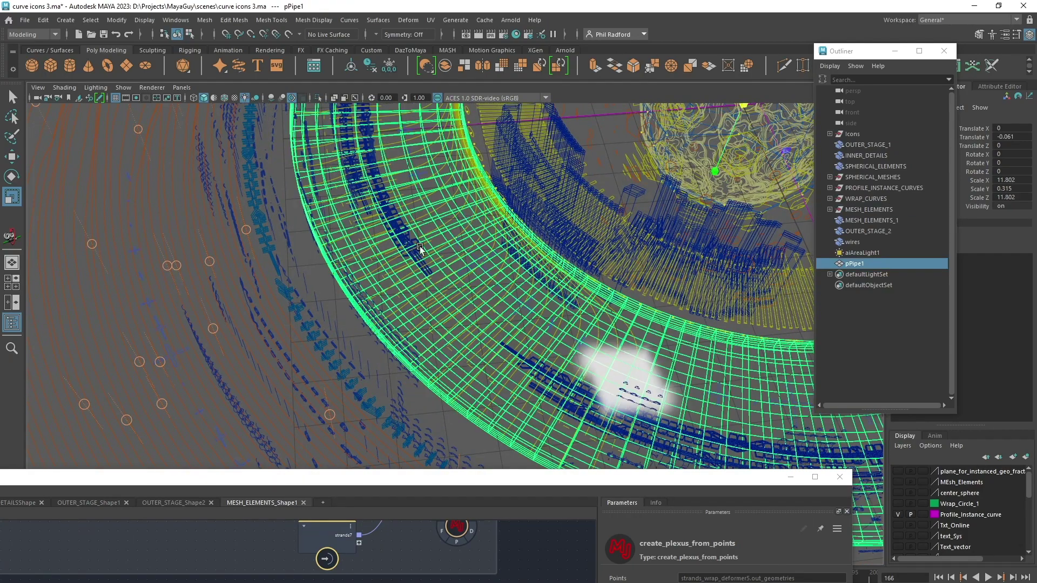
right_click_drag(420, 246, 572, 292, "alt")
scroll(573, 292, "up", 4)
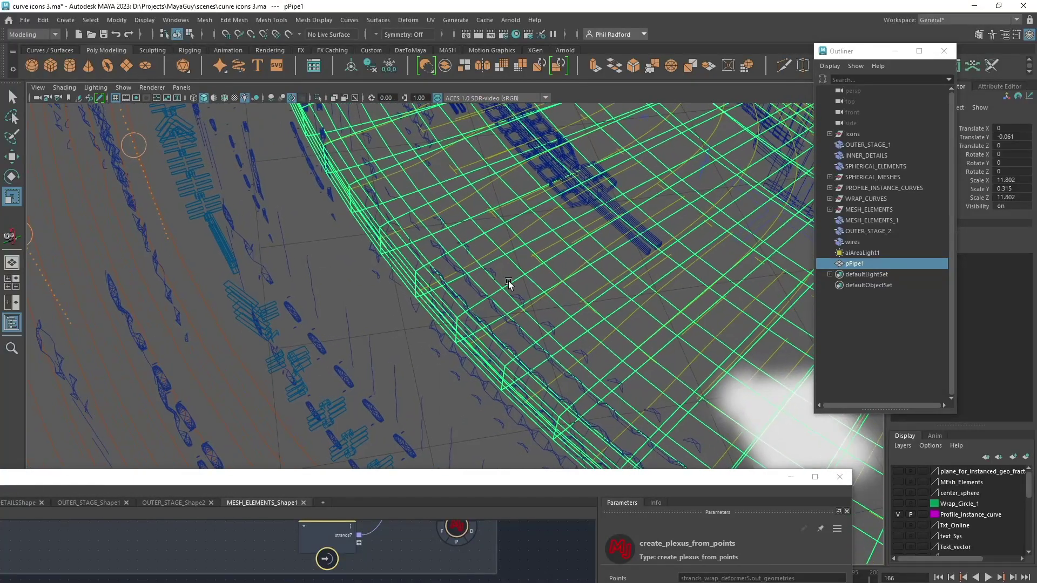
left_click(495, 254, "shift")
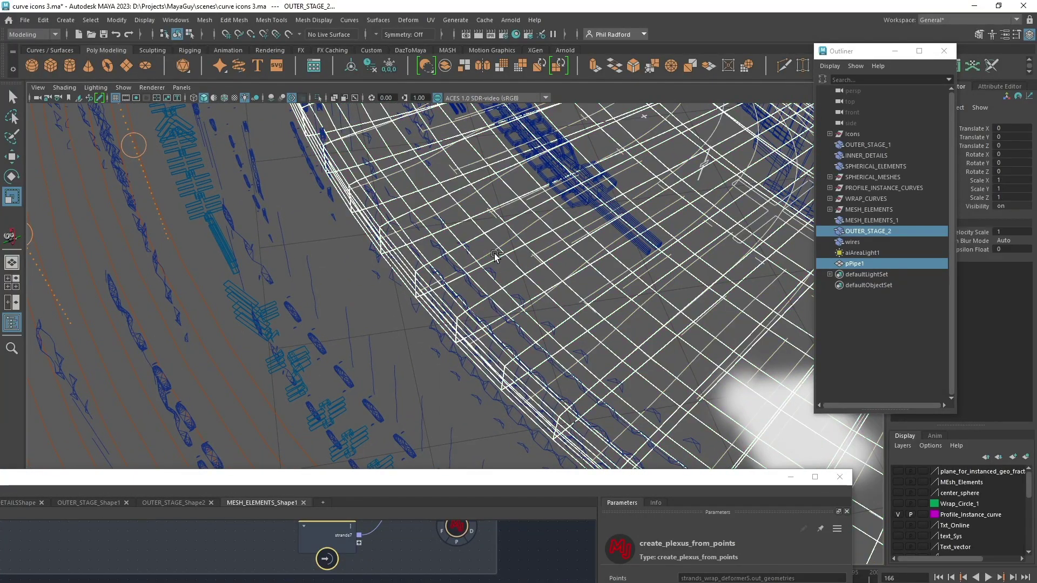
key("ctrl+1")
right_click_drag(515, 283, 525, 234, "alt")
left_click(371, 304)
left_click_drag(525, 233, 435, 213, "alt")
left_click_drag(273, 403, 252, 418)
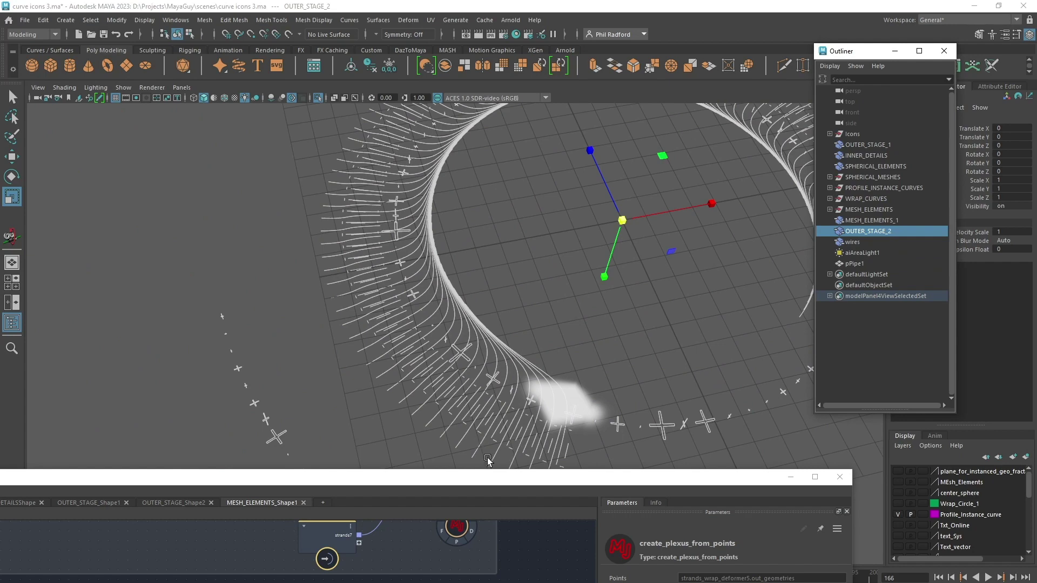
- Enlarge the graph editor and review the OUTER_STAGE_Shape2 graph and the OUTER_STAGE_Shape1 graph
left_click_drag(487, 477, 669, 6)
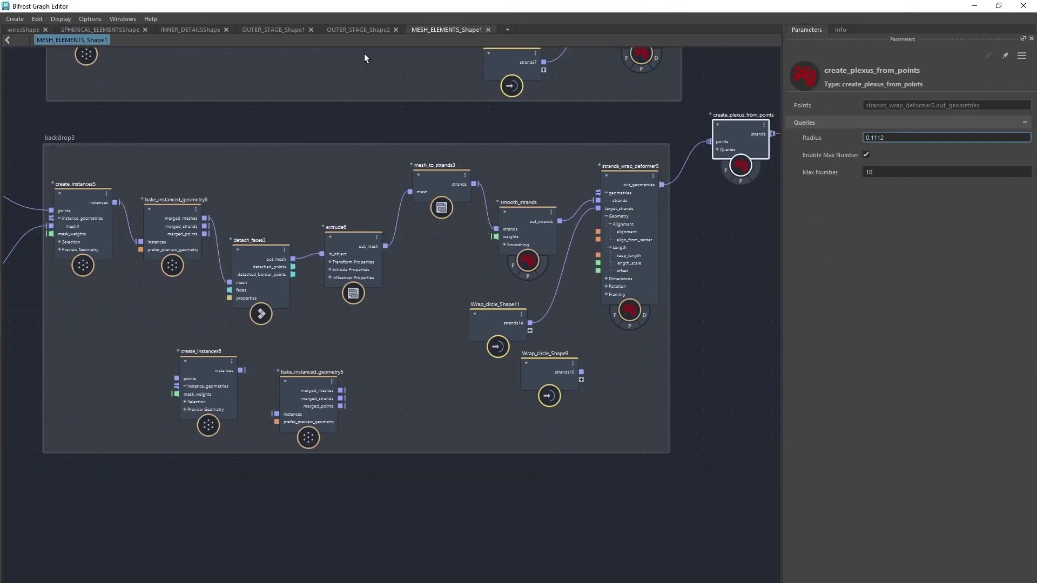
left_click(359, 28)
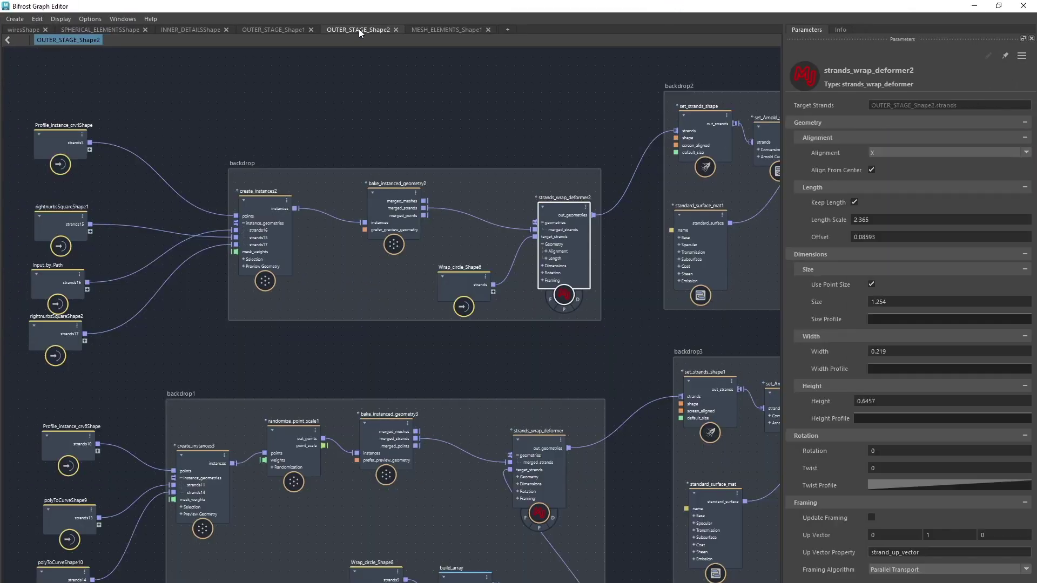
left_click(261, 29)
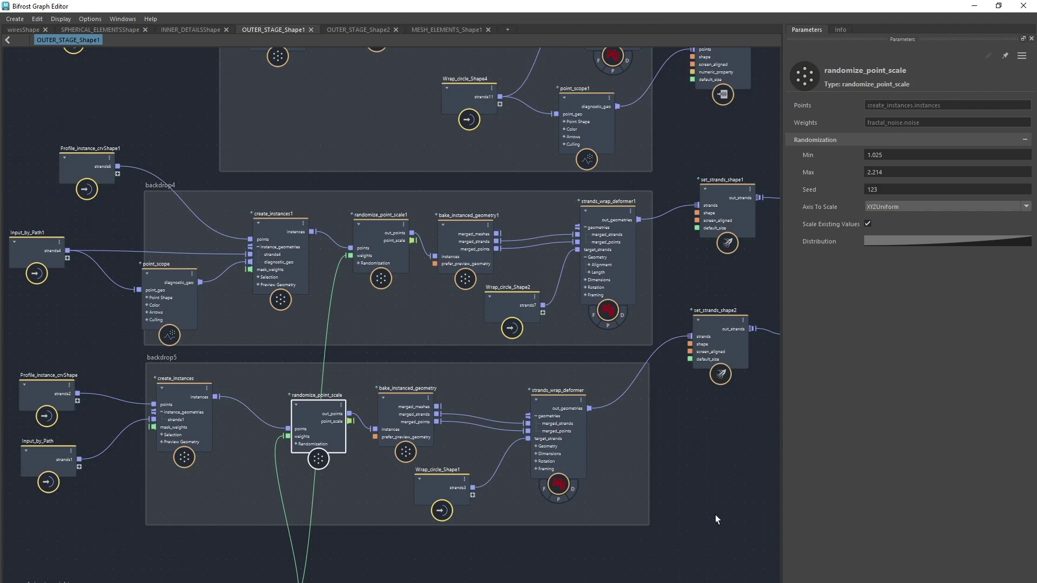
- Move the graph editor off the viewport and examine the isolated outer stage strands from different angles
left_click_drag(634, 5, 545, 459)
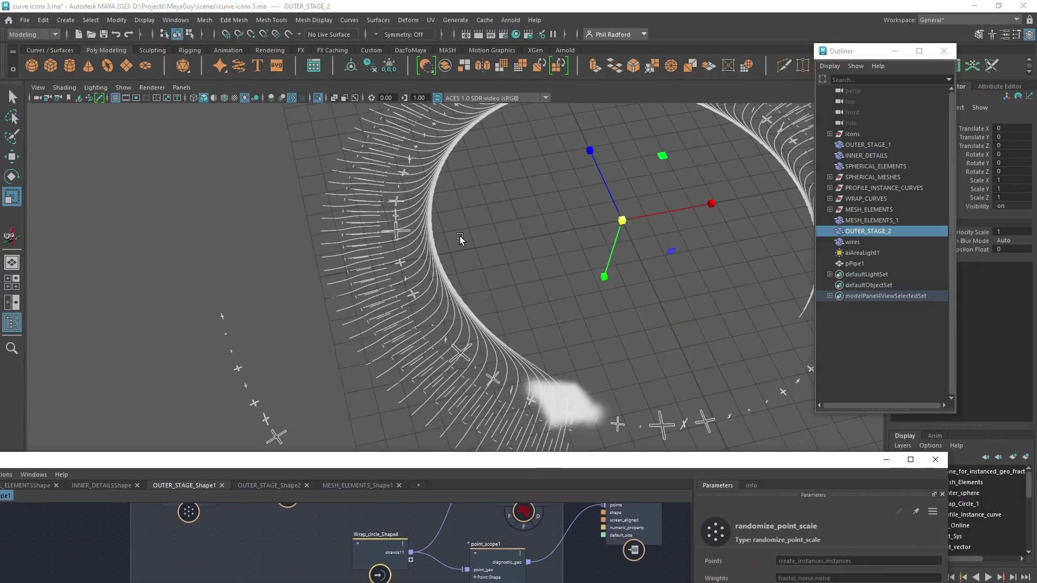
left_click_drag(481, 223, 513, 352, "alt")
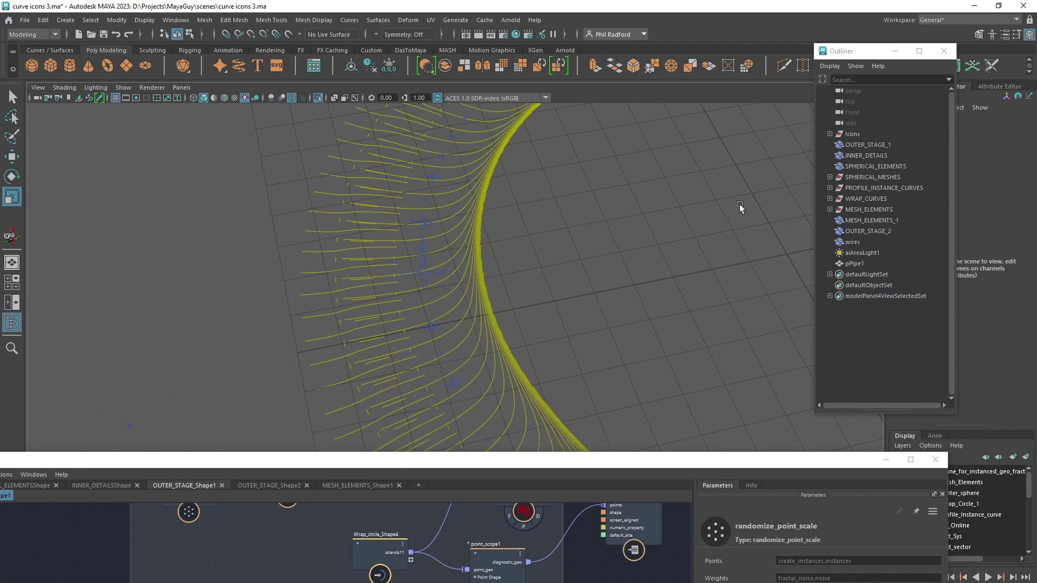
left_click_drag(759, 235, 649, 189, "alt")
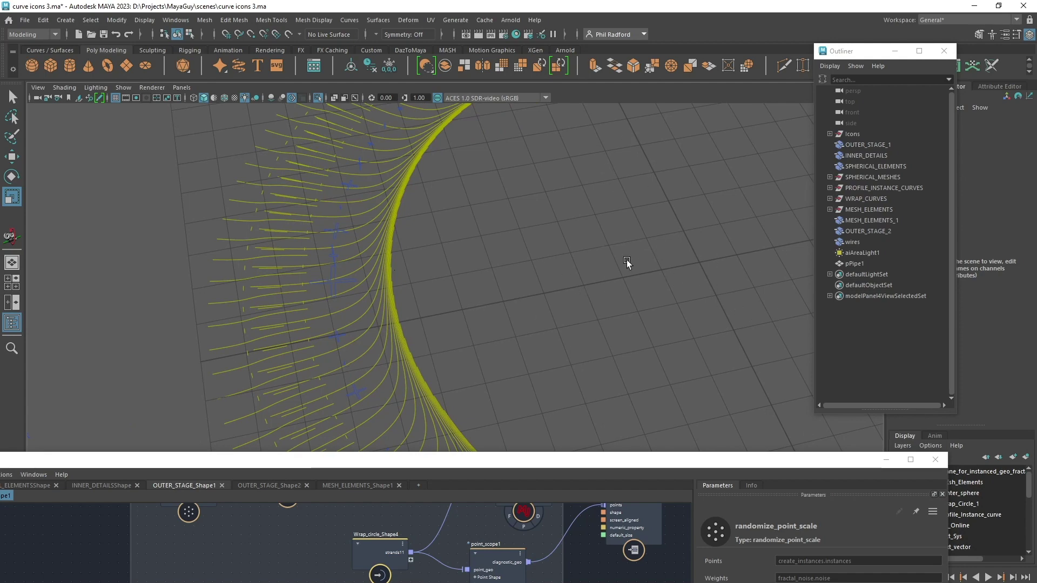
left_click_drag(574, 223, 528, 250, "alt")
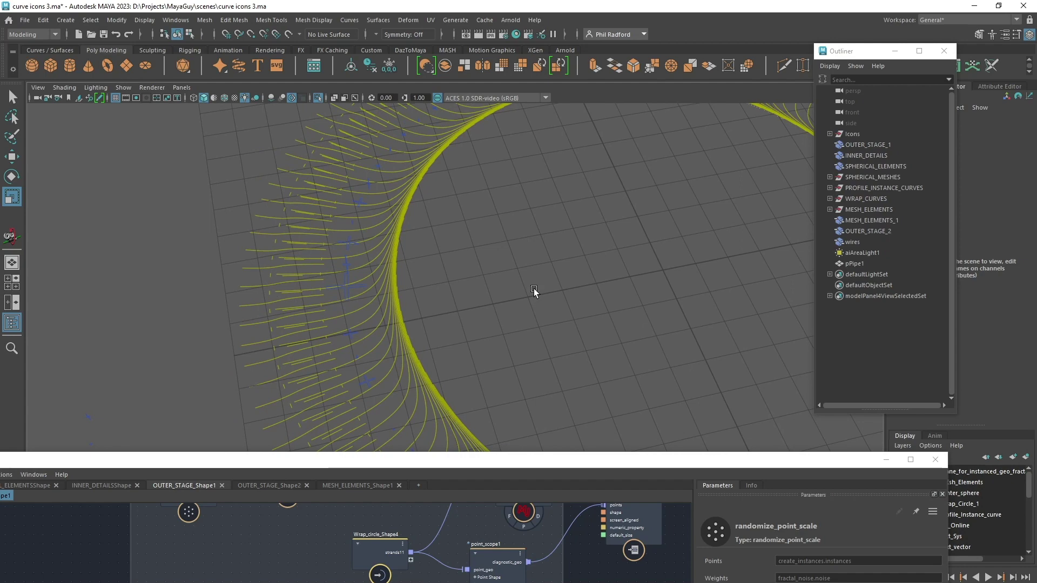
left_click_drag(533, 288, 479, 285, "alt")
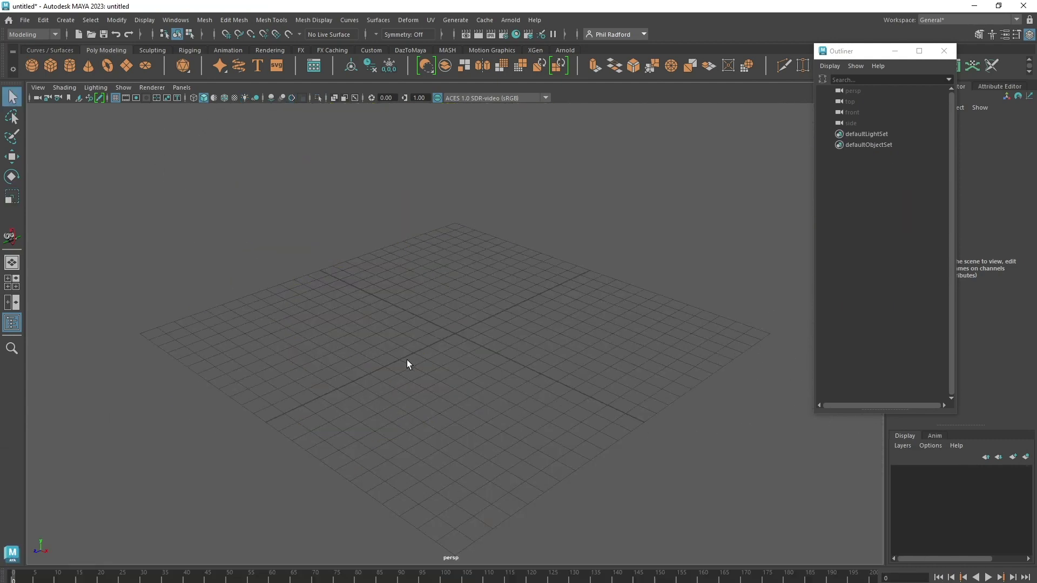
left_click_drag(408, 361, 513, 372, "alt")
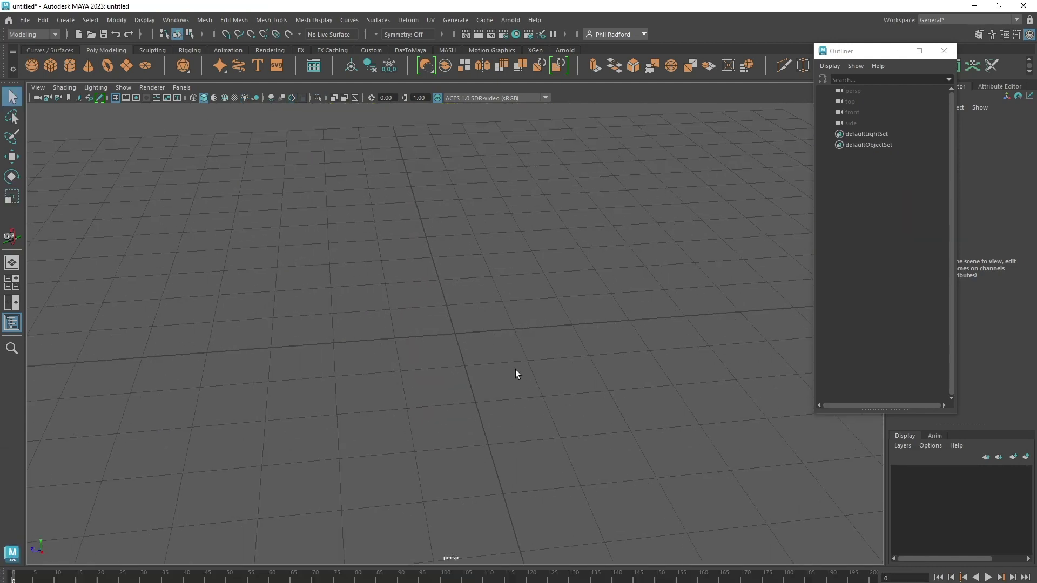
- Draw a straight eight-point CV curve along the horizontal grid axis in the top view
left_click(66, 20)
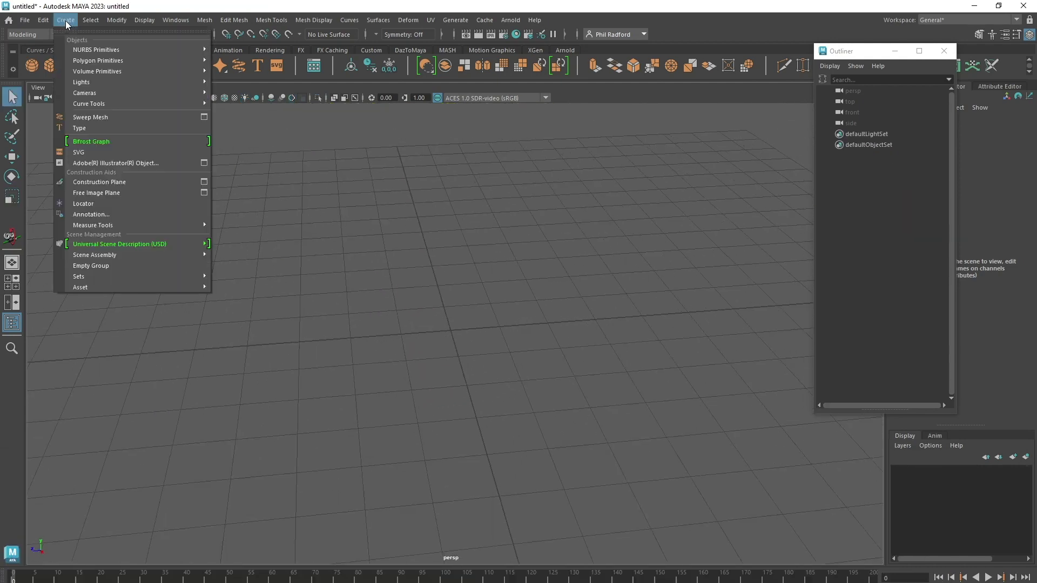
mouse_move(127, 103)
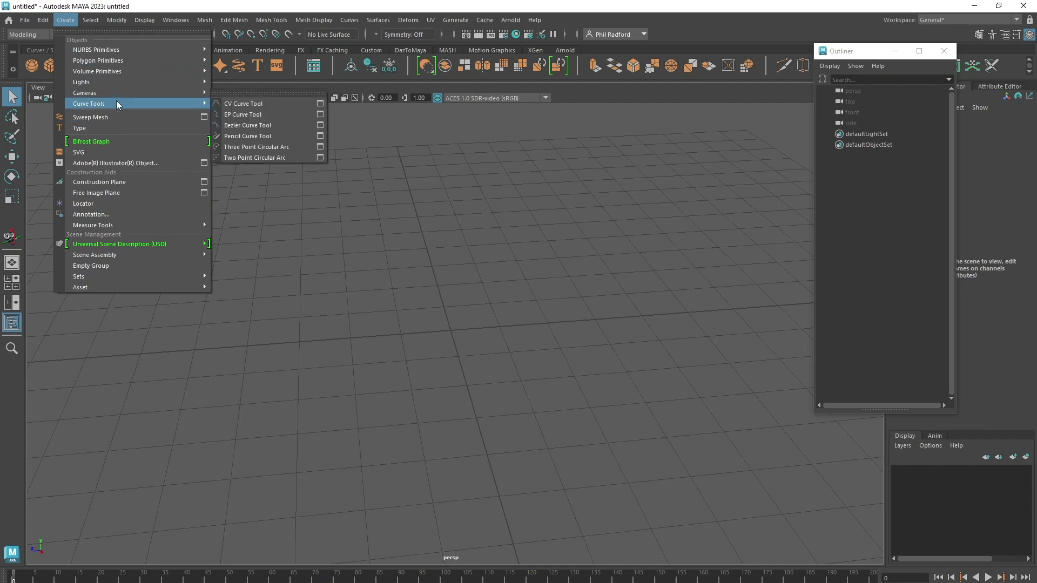
left_click(277, 107)
key("space")
key("space")
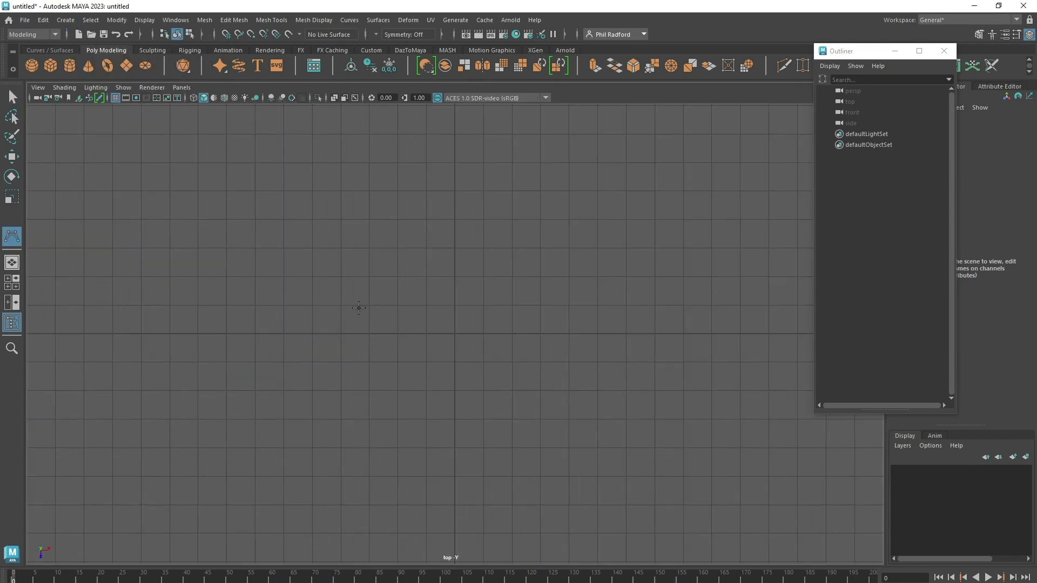
right_click_drag(555, 336, 257, 350, "alt")
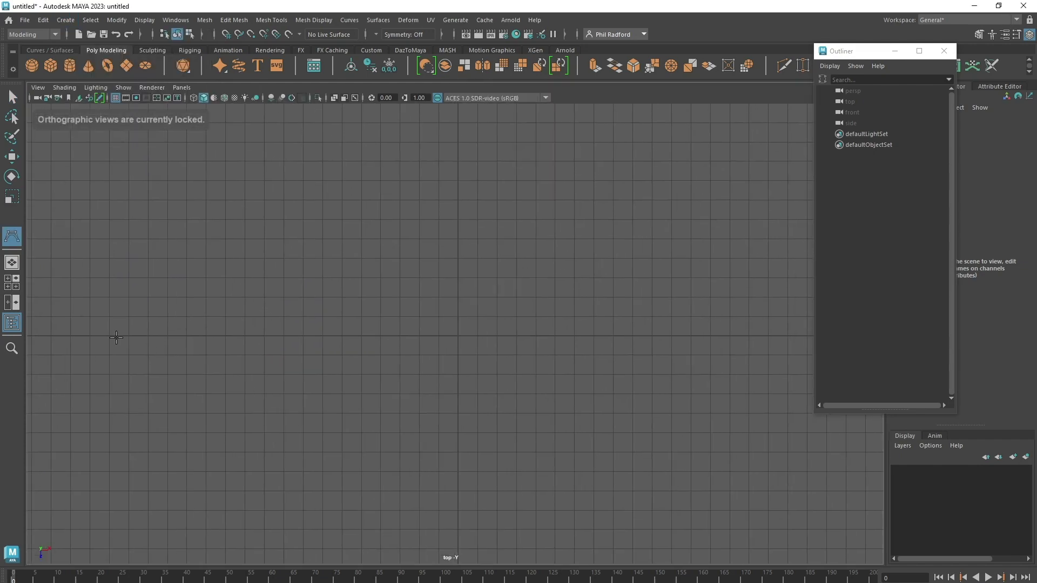
left_click(116, 338)
left_click(216, 338)
left_click(278, 339)
left_click(389, 339)
left_click(566, 338)
left_click(672, 338)
left_click(756, 338)
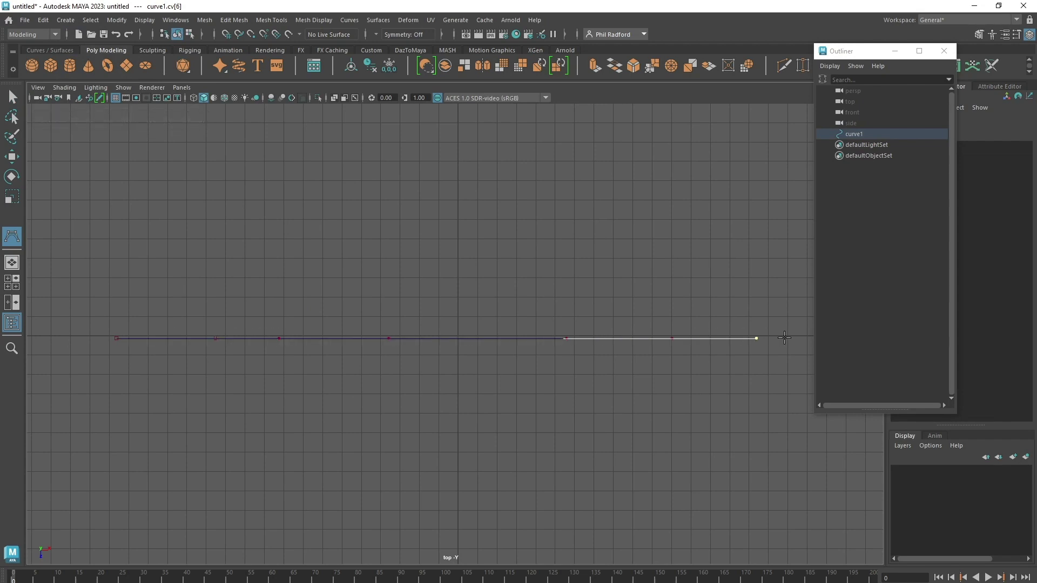
left_click(805, 338)
key("Return")
- Draw a second CV curve in the top view, crossing the first at right angles and bending sideways in an S-shape at its lower end
right_click_drag(550, 253, 488, 260, "alt")
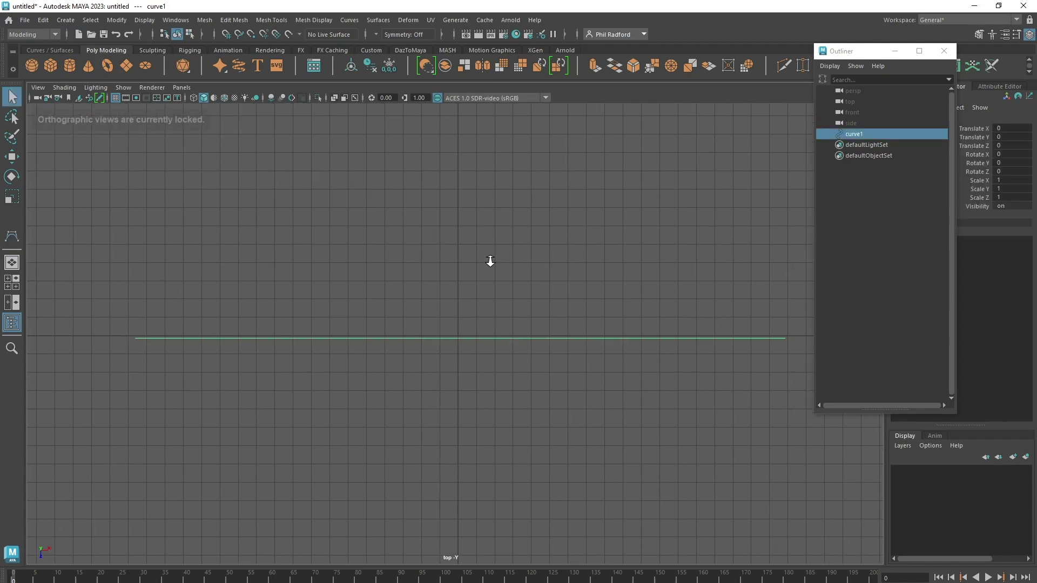
left_click(12, 236)
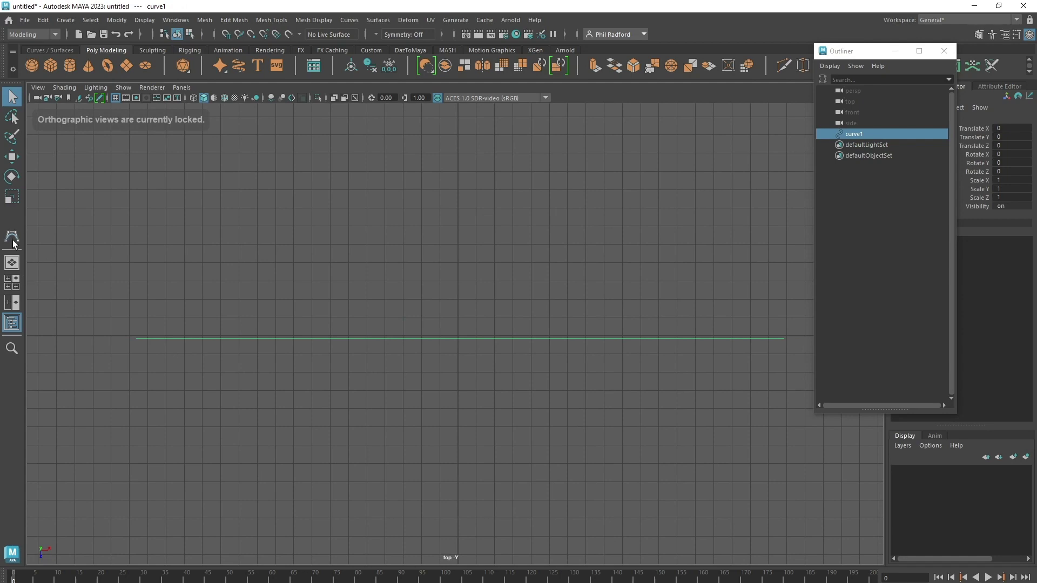
left_click(447, 153)
left_click(448, 342)
left_click(448, 451)
left_click(448, 542)
left_click(411, 542)
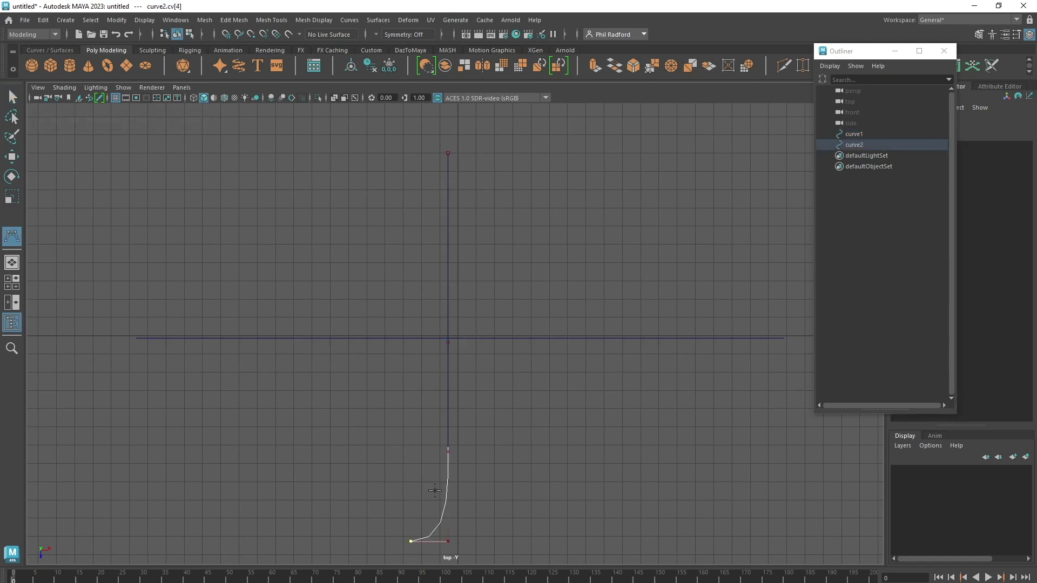
middle_click_drag(524, 442, 529, 357, "alt")
right_click_drag(530, 357, 479, 357, "alt")
left_click(369, 449)
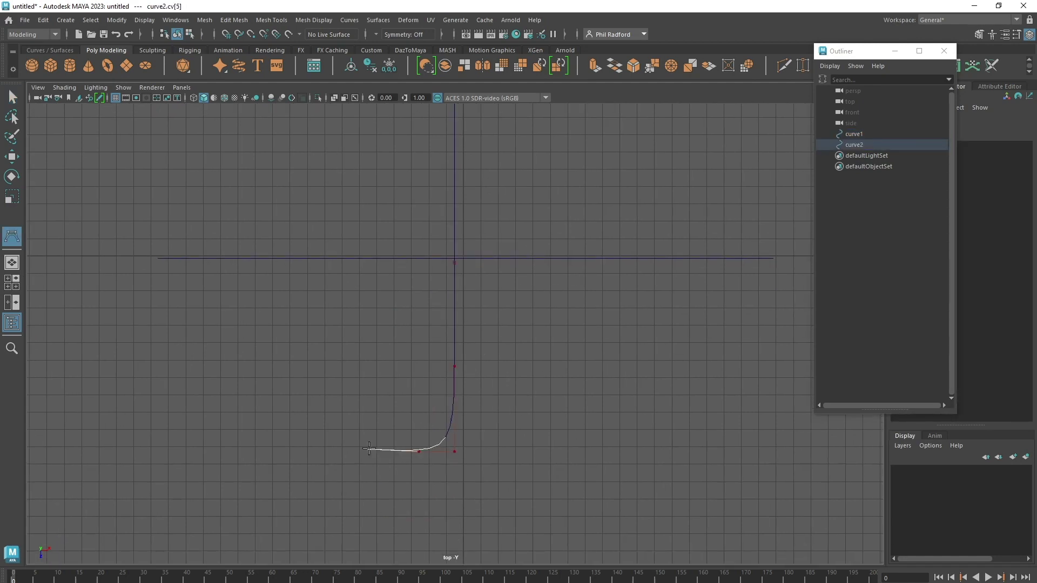
left_click(303, 464)
left_click(312, 508)
left_click(309, 513)
key("Return")
key("q")
- Select both curves in the perspective view, create a new Bifrost graph, and dock the graph editor below the viewport
key("space")
key("space")
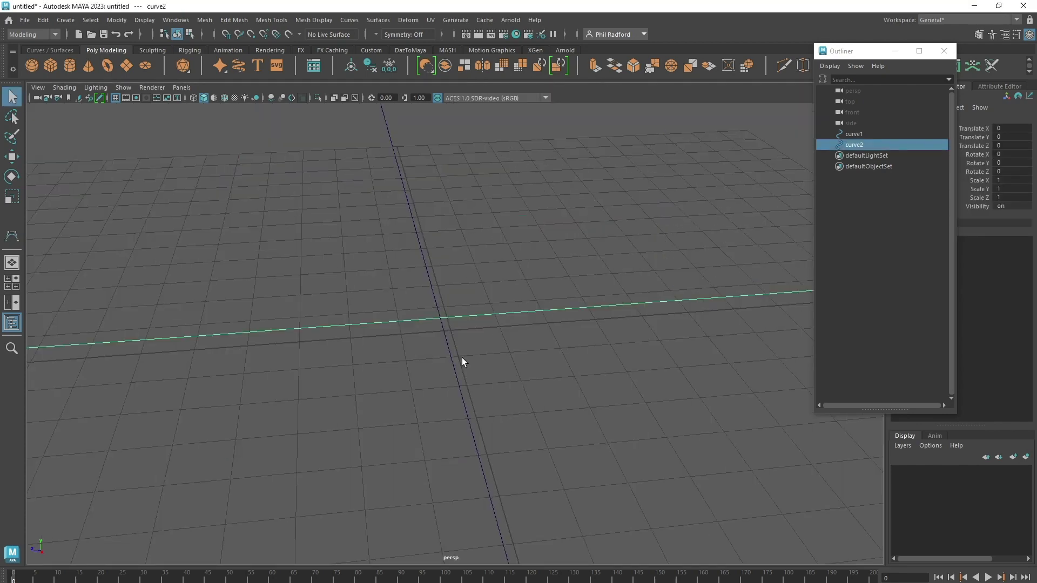
left_click_drag(463, 358, 320, 304, "alt")
left_click(434, 304, "shift")
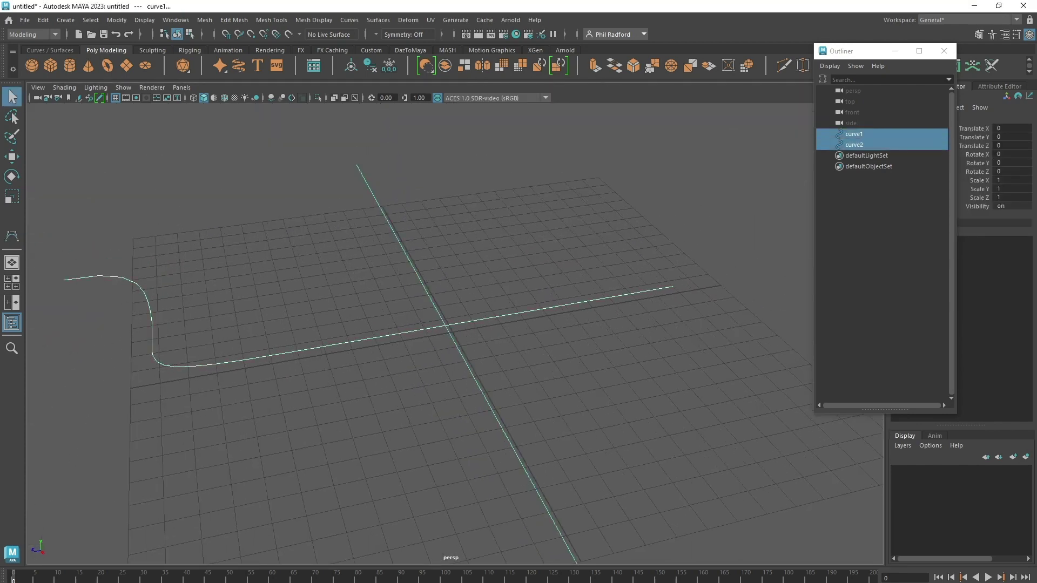
left_click_drag(0, 176, 826, 206)
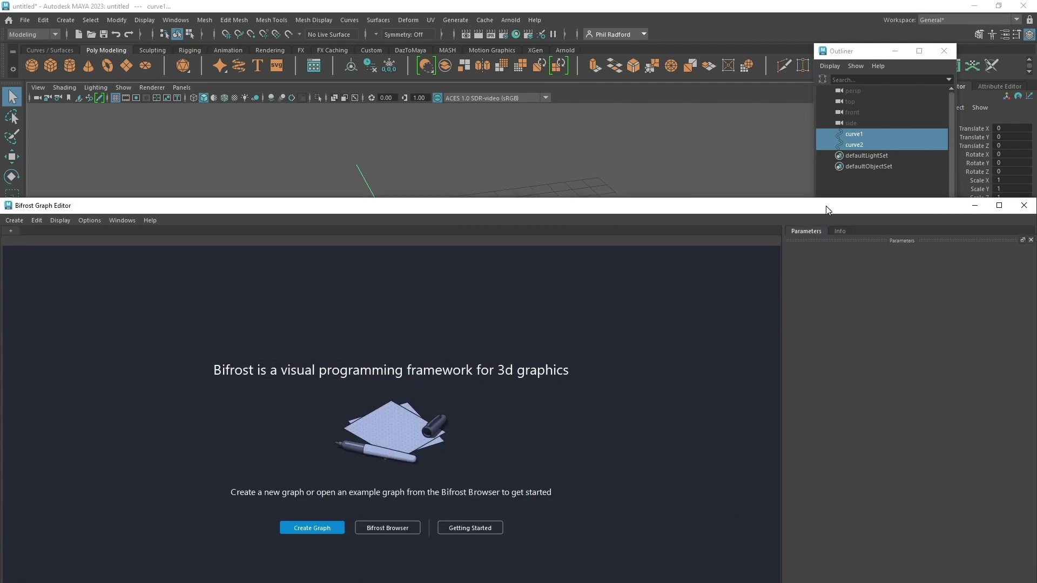
left_click(312, 527)
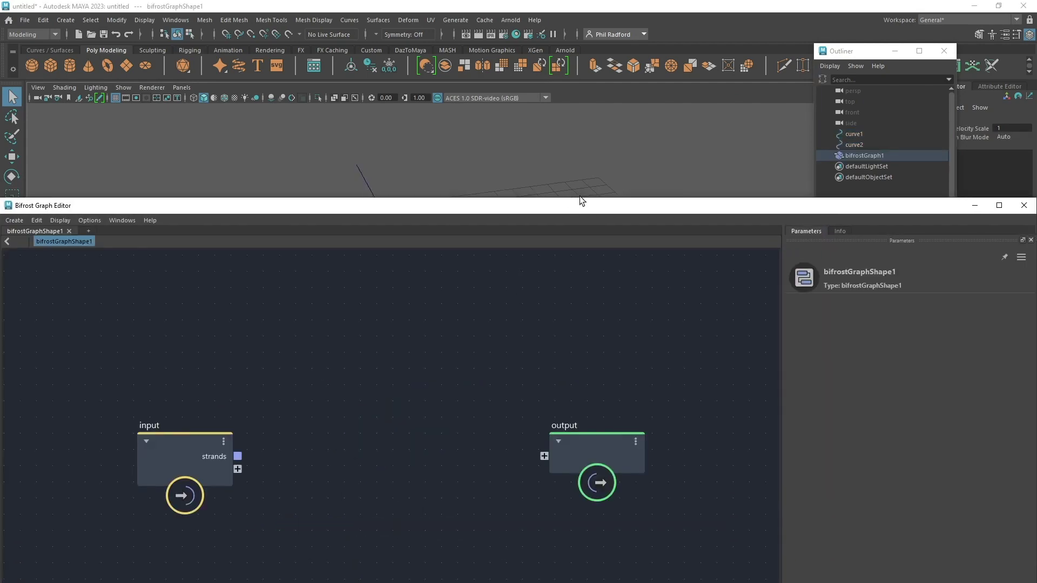
left_click_drag(579, 196, 554, 547)
- Rename curve1 to profile in the Outliner
left_click(871, 134)
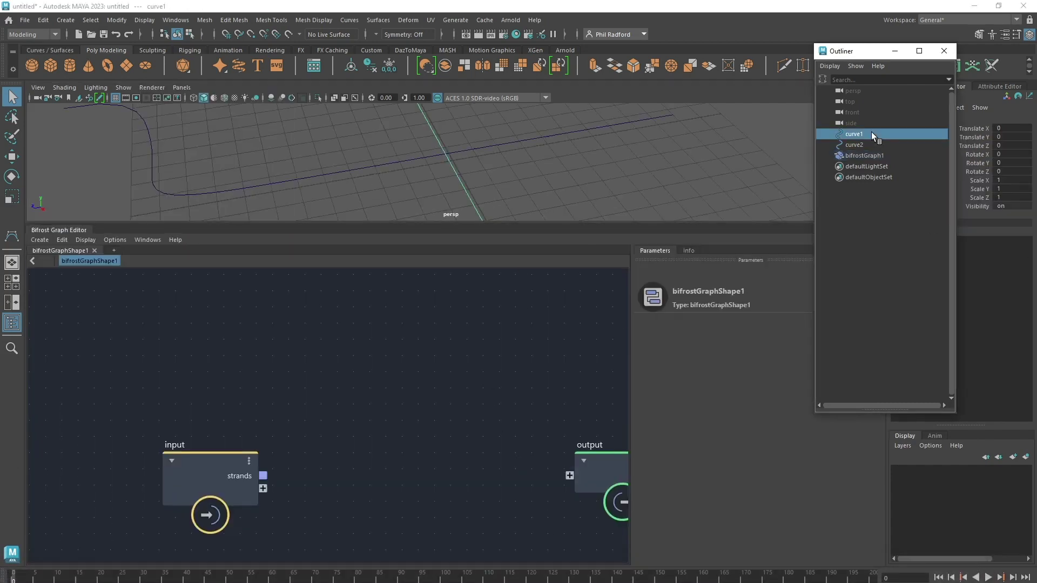
double_click(871, 134)
type("pro")
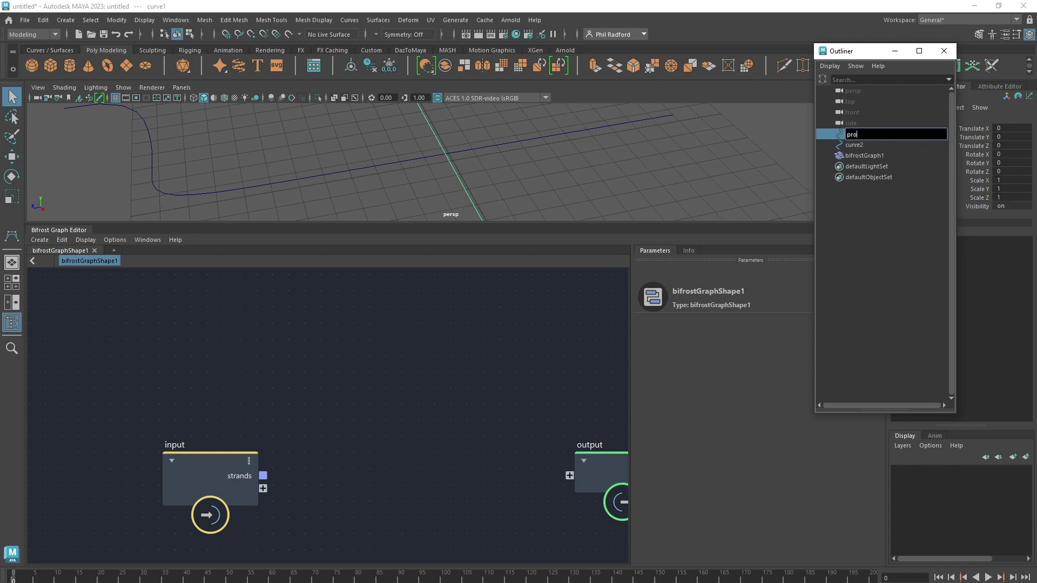
type("file")
key("Return")
- Bring the profile curve and curve2 into the Bifrost graph as separate input nodes
left_click_drag(870, 134, 268, 302)
left_click(857, 145)
left_click_drag(858, 148, 275, 497)
- Add a create_instances node to the Bifrost graph
key("Tab")
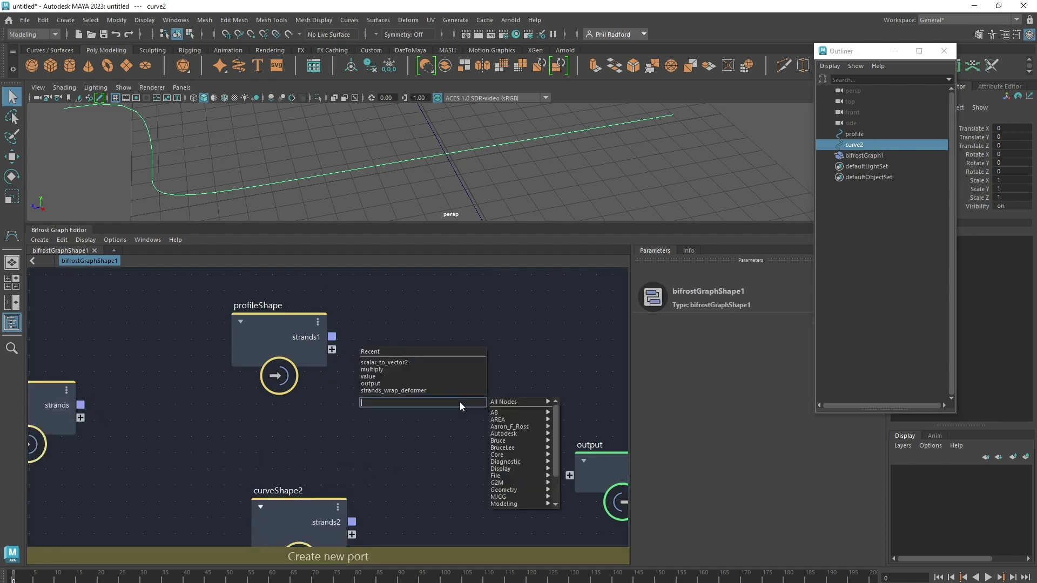
type("instanc")
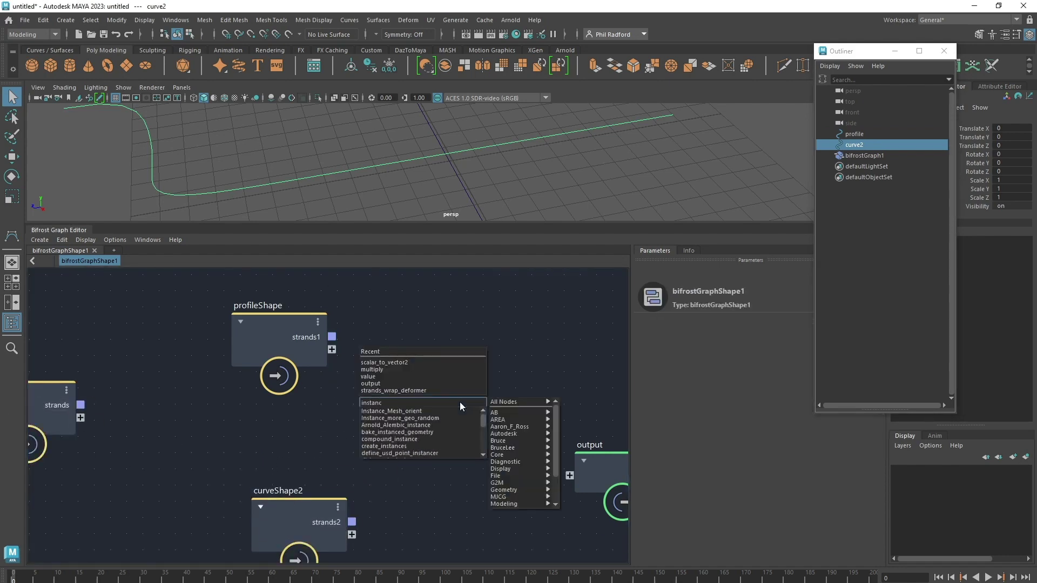
key("Down")
key("Down")
key("Down")
key("Down")
key("Down")
key("Down")
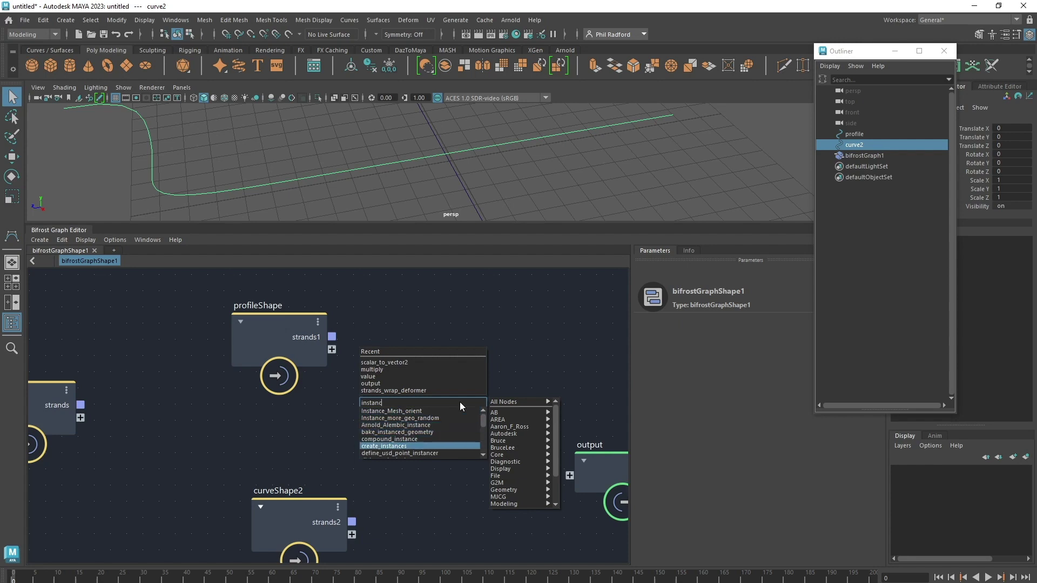
key("Return")
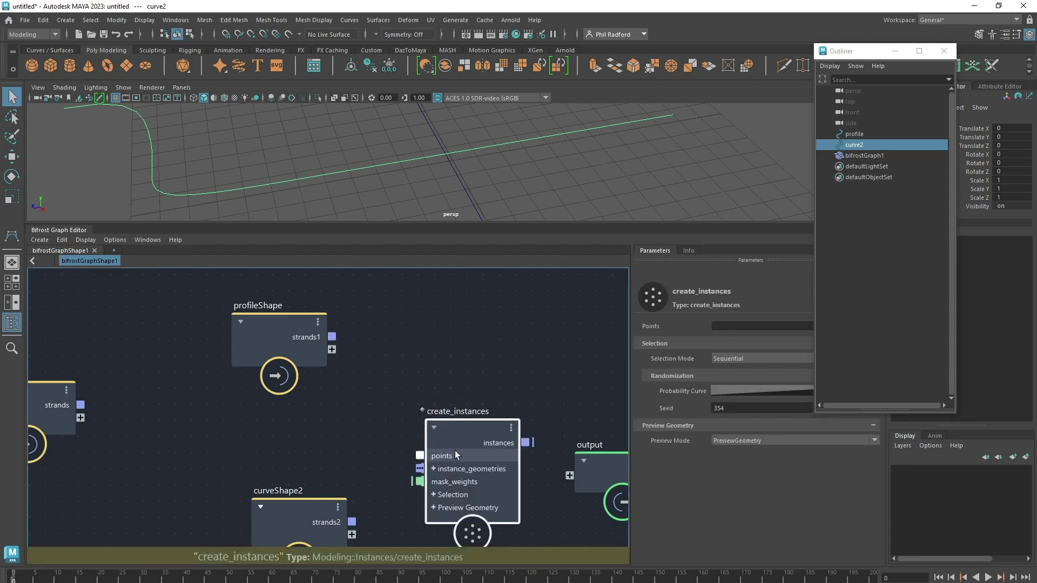
- Connect the profileShape strands to the points of create_instances and the curveShape2 strands to its instance_geometries
left_click_drag(331, 337, 425, 352)
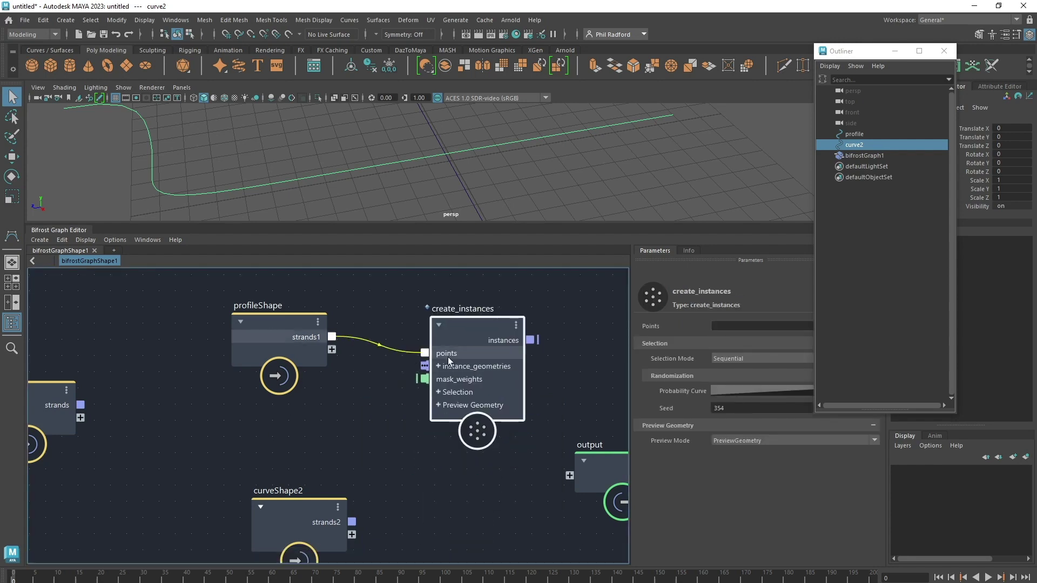
left_click_drag(283, 523, 243, 465)
left_click_drag(312, 464, 425, 366)
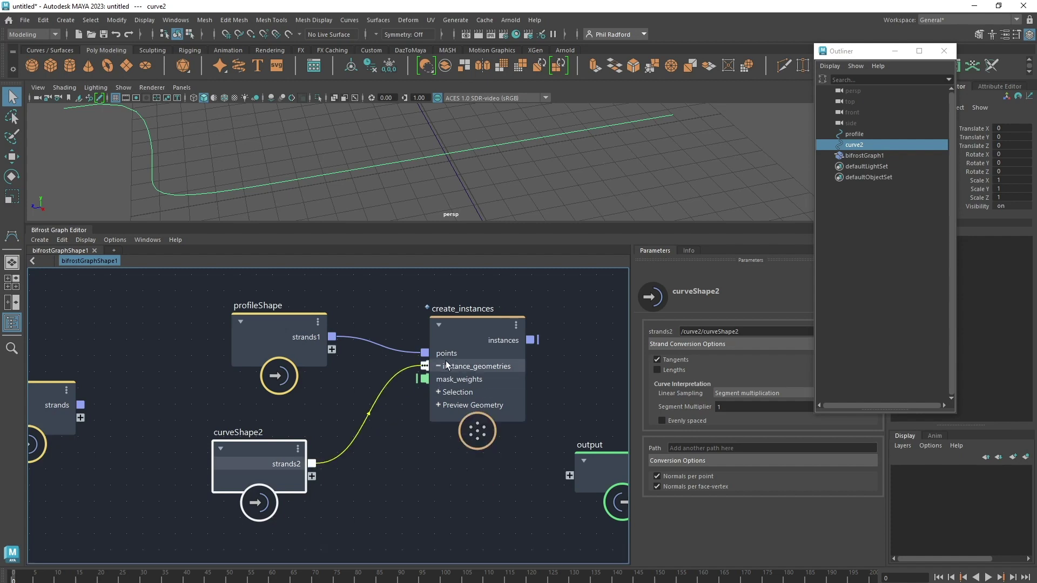
- Place the output node beside create_instances and connect the instances to it
middle_click_drag(527, 468, 388, 465, "alt")
scroll(387, 463, "up", 1)
left_click_drag(472, 464, 521, 317)
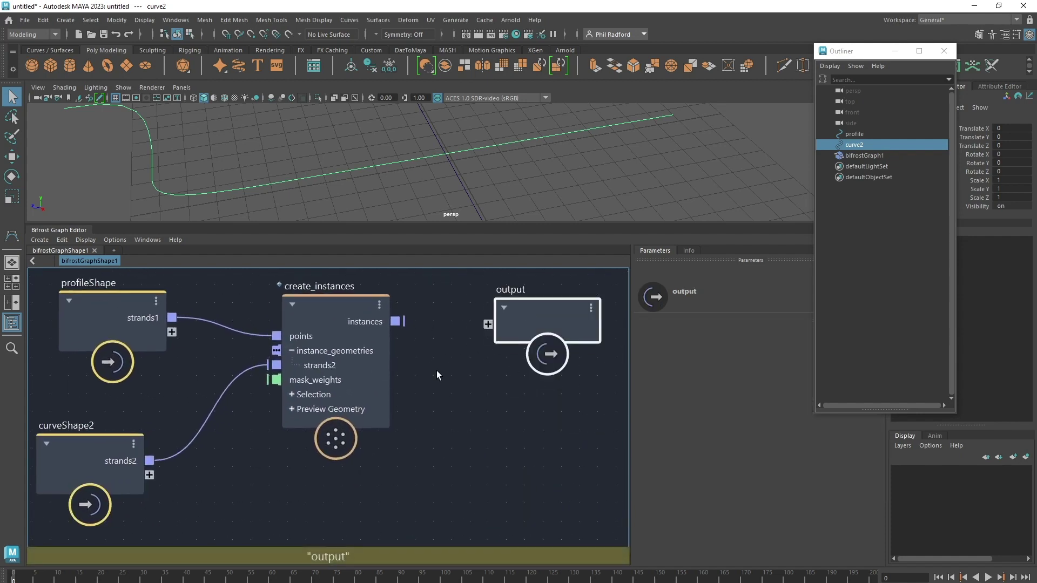
left_click_drag(393, 321, 508, 325)
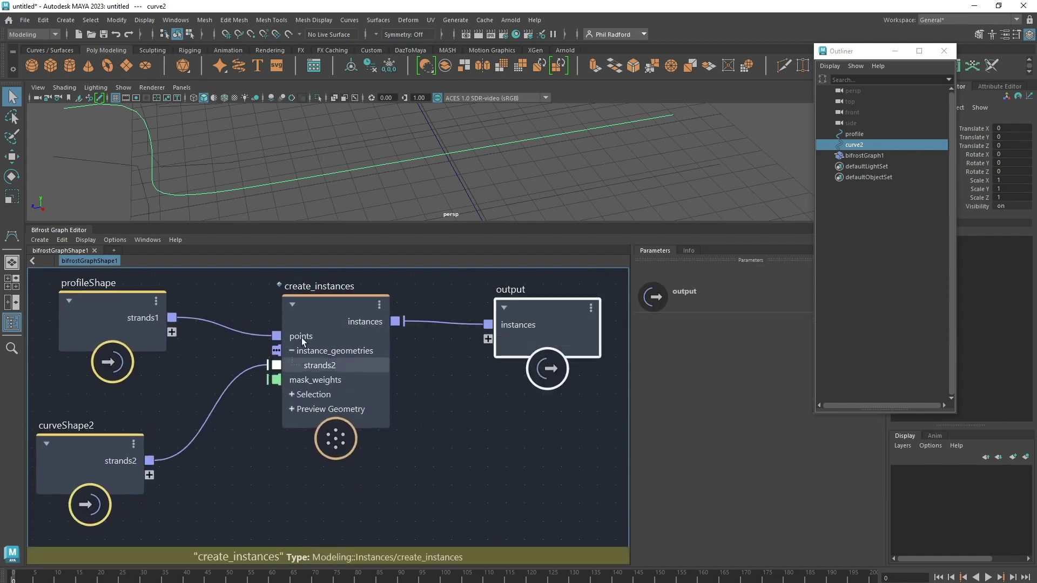
- Put the profile curve and curve2 on a new display layer and hide that layer
left_click_drag(857, 143, 857, 133)
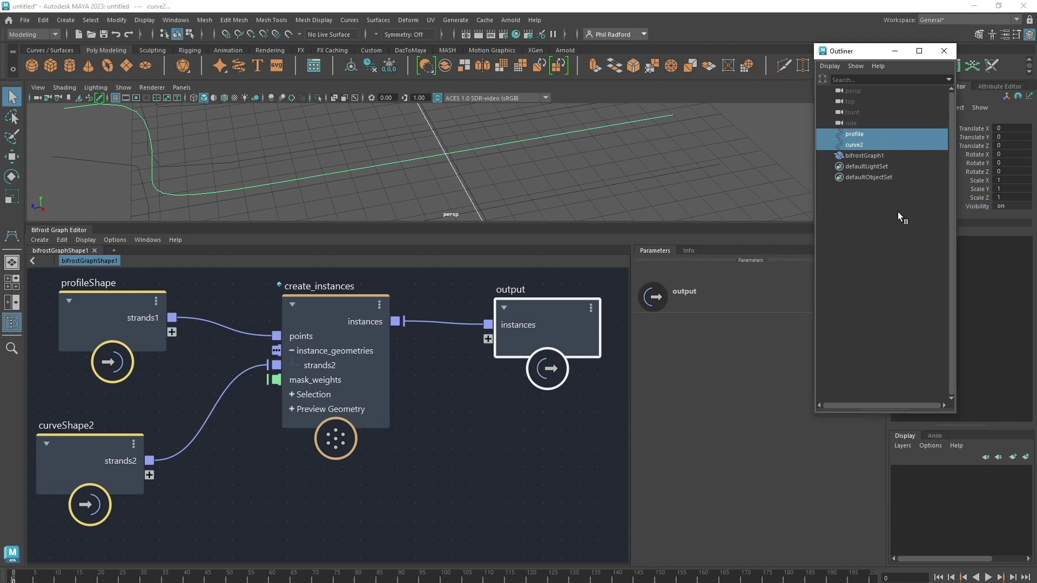
left_click(1025, 457)
left_click(898, 473)
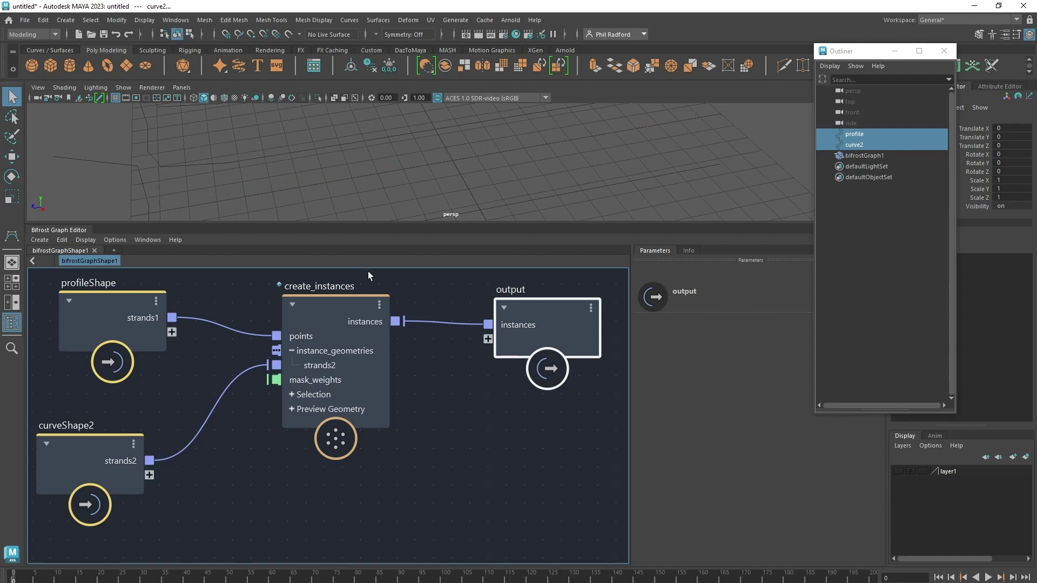
- Enlarge the viewport pane and set the linear sampling of the curveShape2 input node to Length
left_click_drag(369, 129, 316, 212)
mouse_move(444, 177)
left_mouse_down("alt")
mouse_move(421, 165)
mouse_move(329, 159)
mouse_move(388, 159)
mouse_move(385, 141)
left_mouse_up("alt")
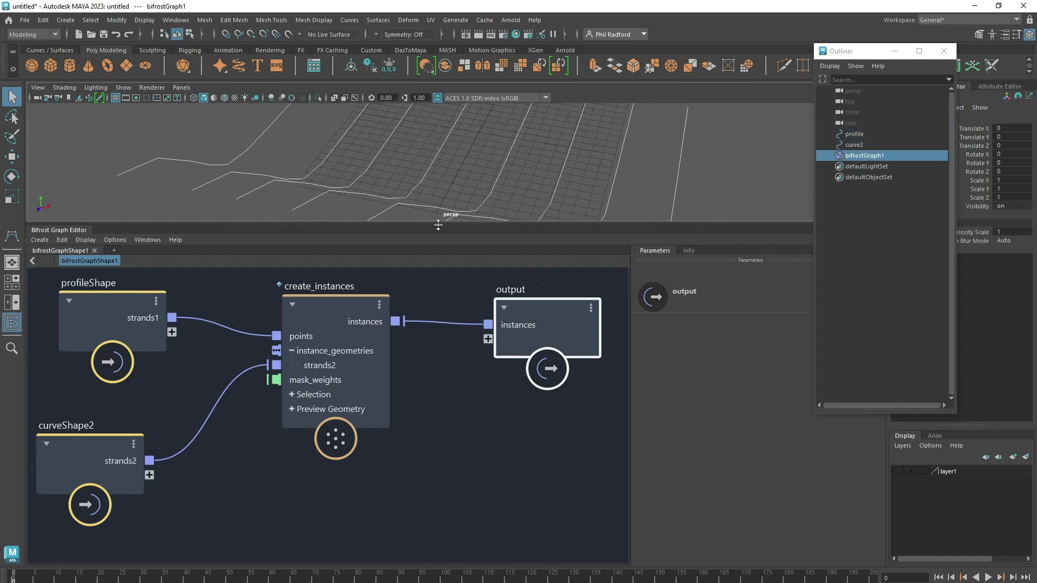
left_click_drag(438, 225, 438, 271)
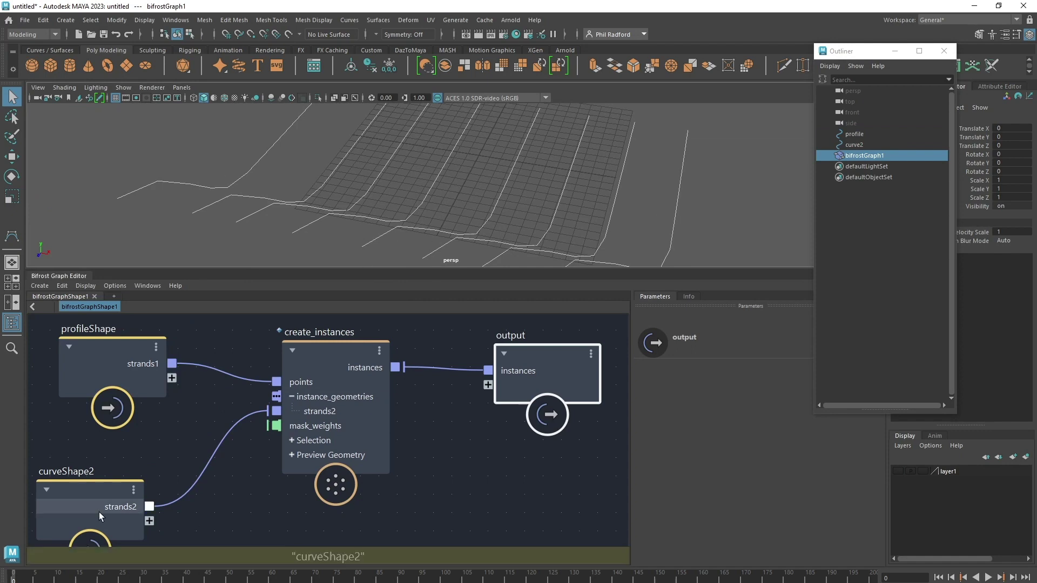
left_click_drag(99, 512, 138, 492)
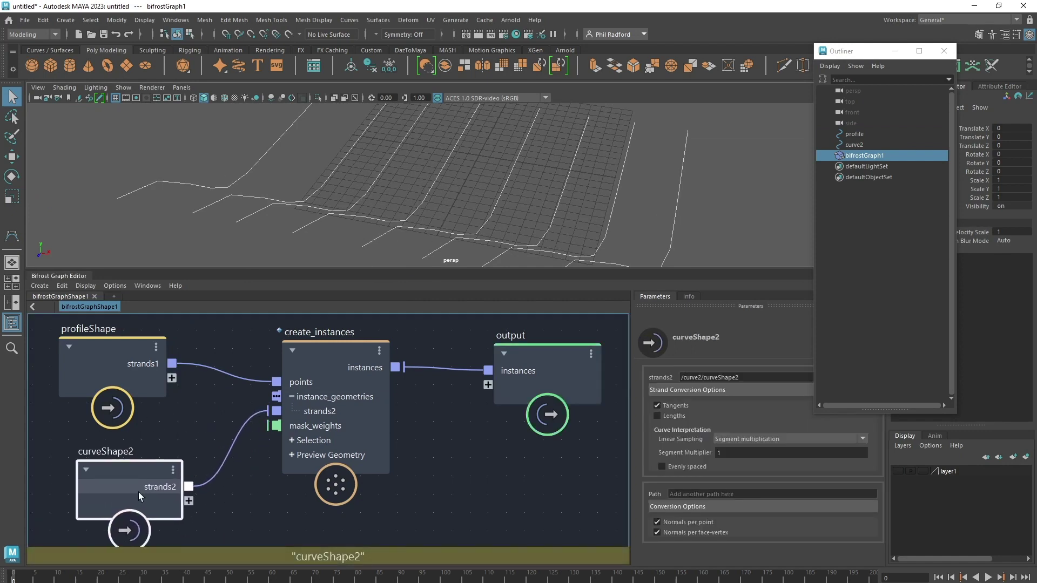
left_click(754, 439)
left_click(747, 460)
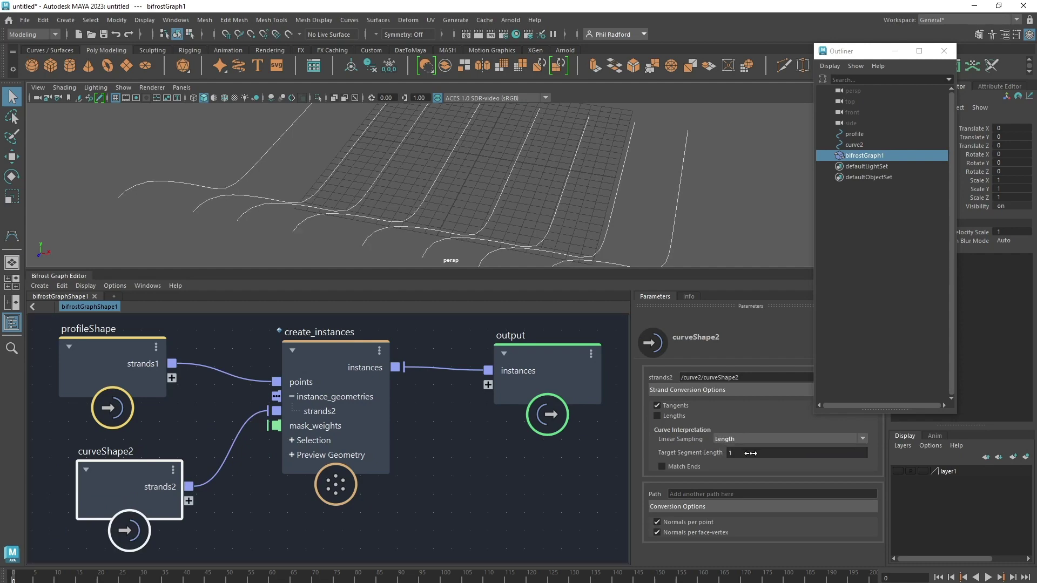
- Try a coarse target segment length of 8.798 on the curveShape2 input, and settle on 0.661
mouse_move(405, 218)
left_mouse_down("alt")
mouse_move(422, 232)
mouse_move(410, 217)
left_mouse_up("alt")
mouse_move(749, 456)
left_mouse_down()
mouse_move(704, 456)
mouse_move(1006, 467)
mouse_move(993, 482)
left_mouse_up()
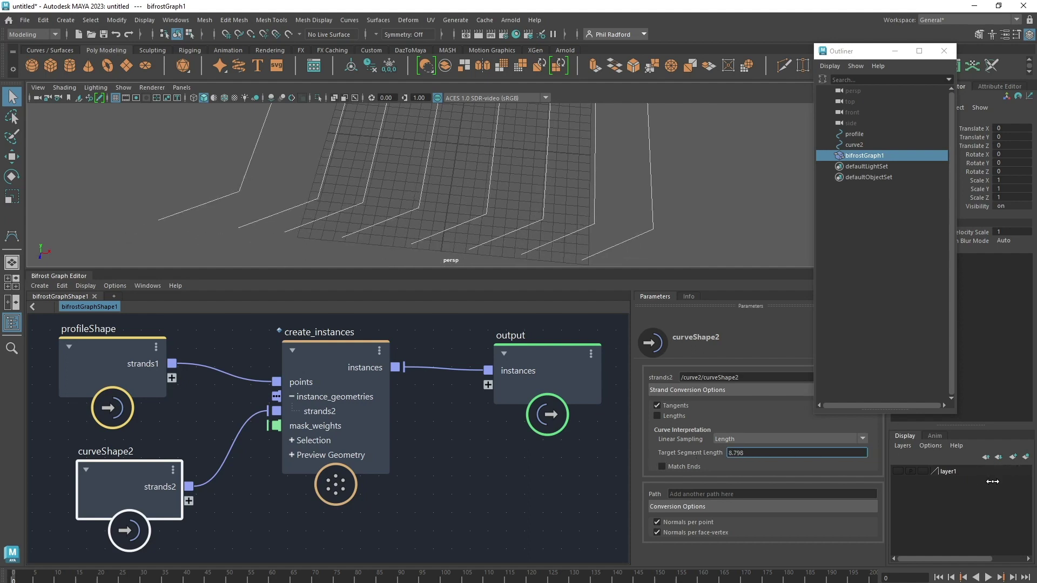
left_click_drag(705, 266, 468, 203, "alt")
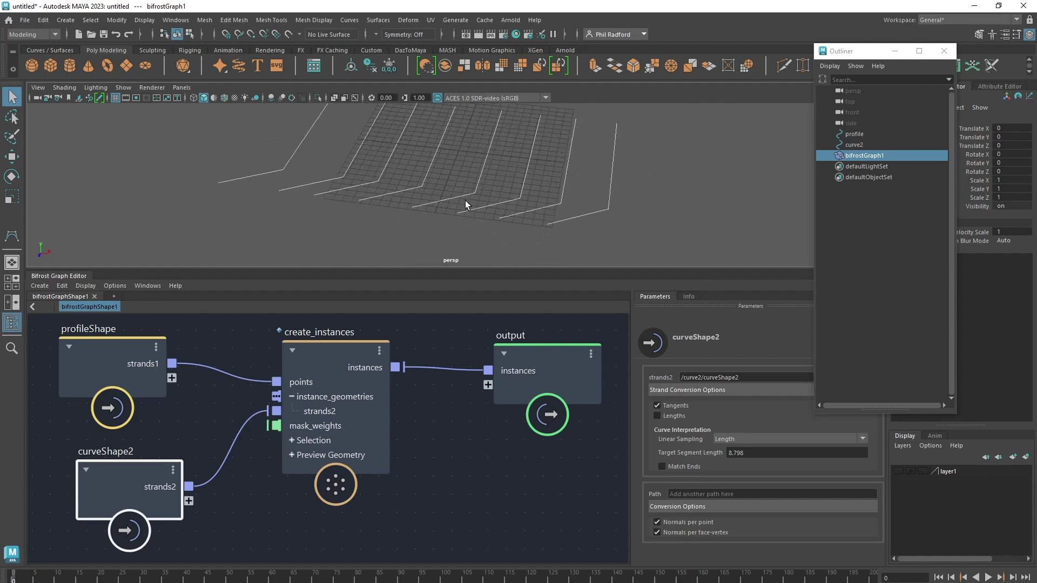
left_click_drag(761, 452, 479, 453, "ctrl")
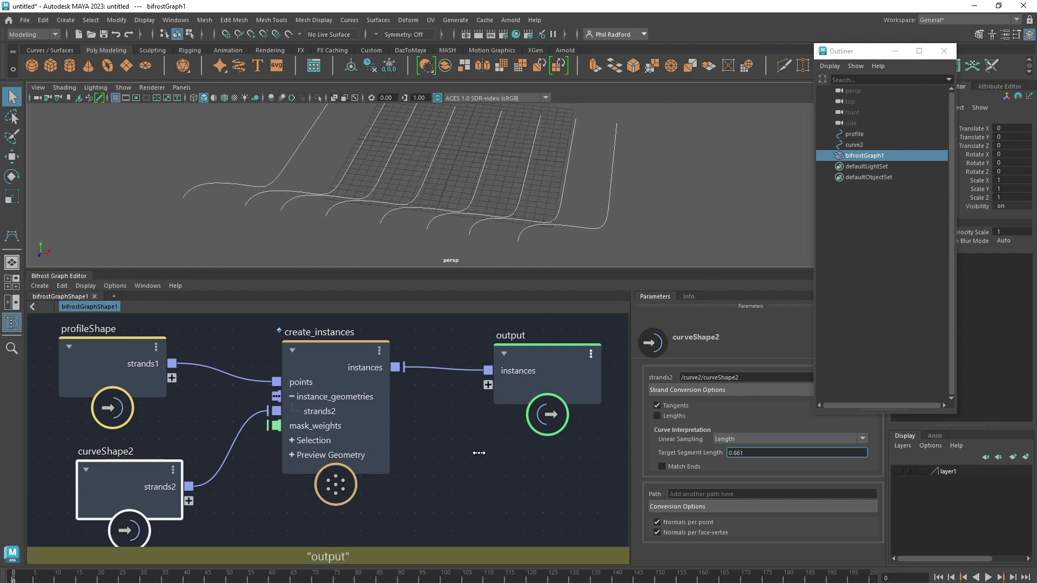
- Select curve2 and make the layer1 display layer visible again
left_click(856, 145)
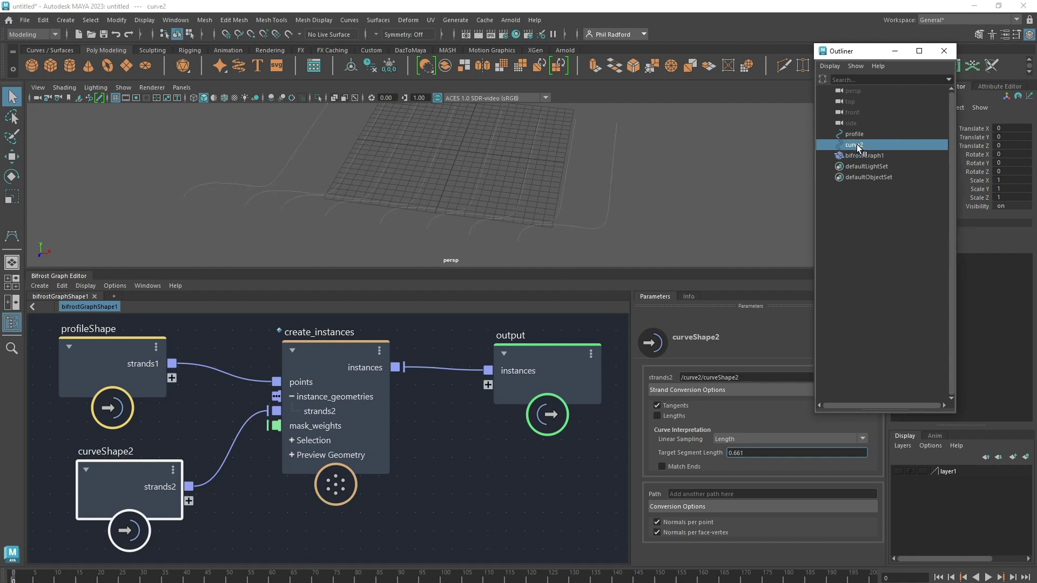
left_click(898, 471)
- Try moving the curve2 control vertex near the crossing sideways, and undo the move
right_click_drag(446, 184, 397, 177)
left_click_drag(479, 141, 401, 177)
key("w")
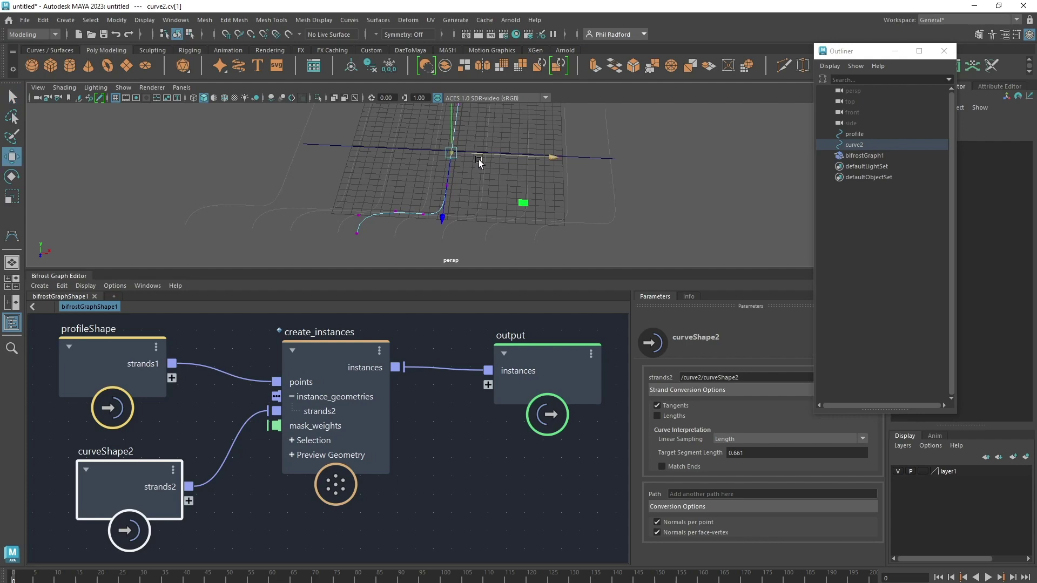
left_click_drag(495, 155, 626, 181)
key("ctrl+z")
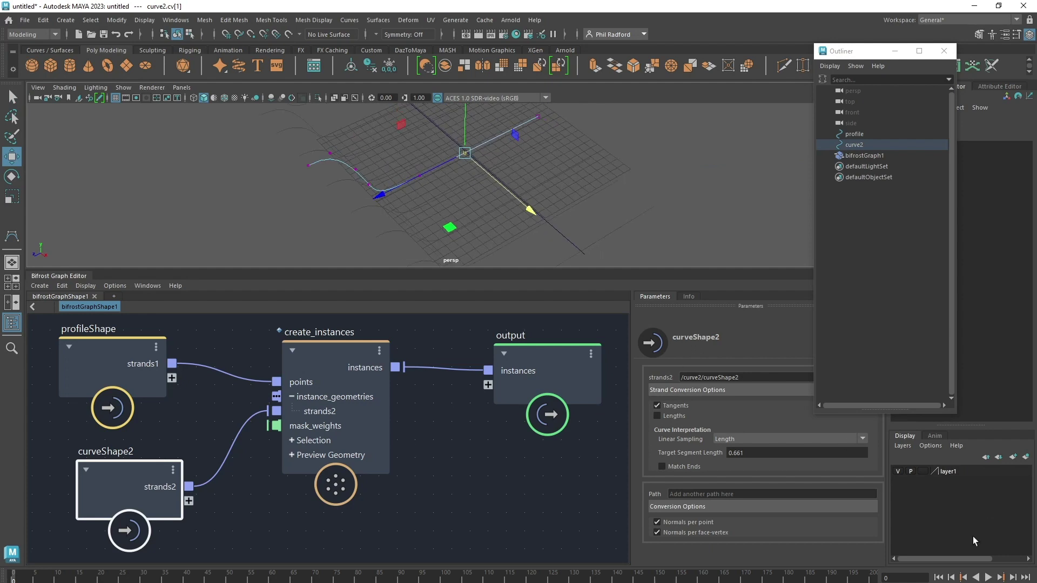
- Hide the layer1 display layer and select the profileShape input node in the graph
left_click(896, 472)
mouse_move(371, 237)
left_mouse_down("alt")
mouse_move(320, 216)
mouse_move(388, 229)
left_mouse_up("alt")
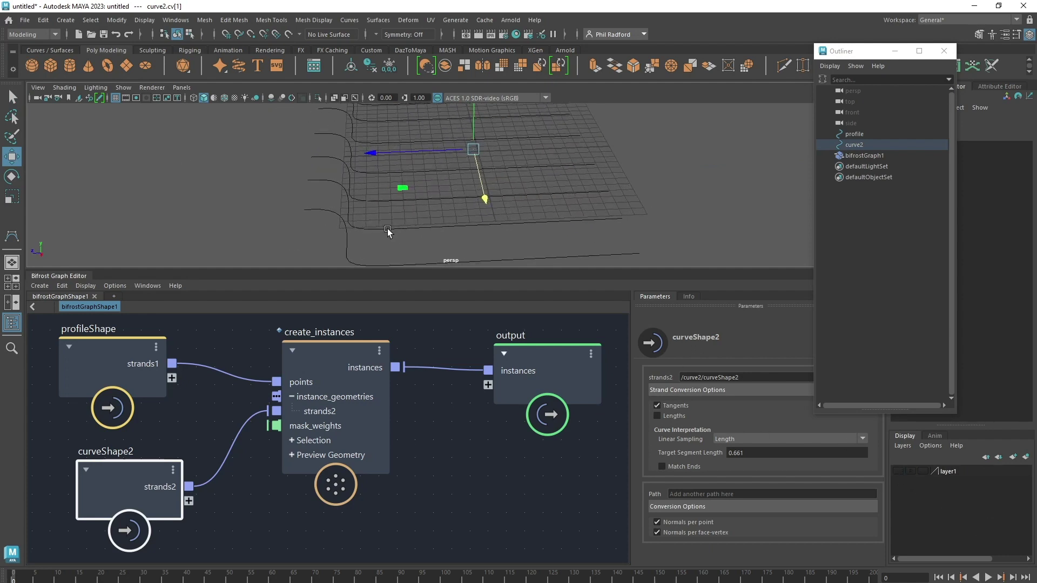
mouse_move(110, 348)
left_mouse_down()
mouse_move(123, 335)
mouse_move(110, 358)
mouse_move(109, 346)
left_mouse_up()
right_click_drag(351, 210, 342, 208, "alt")
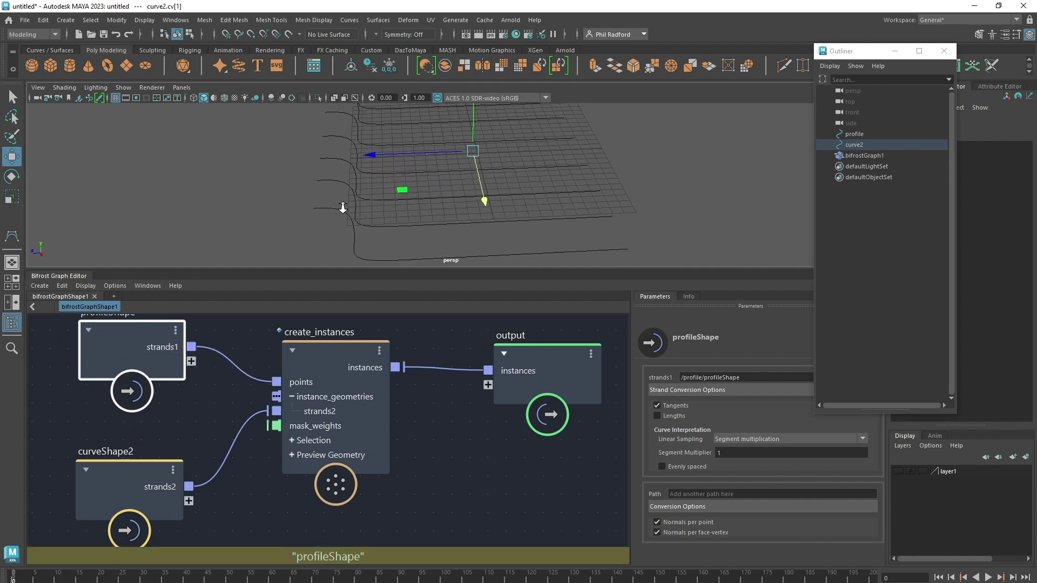
left_click_drag(342, 207, 310, 226, "alt")
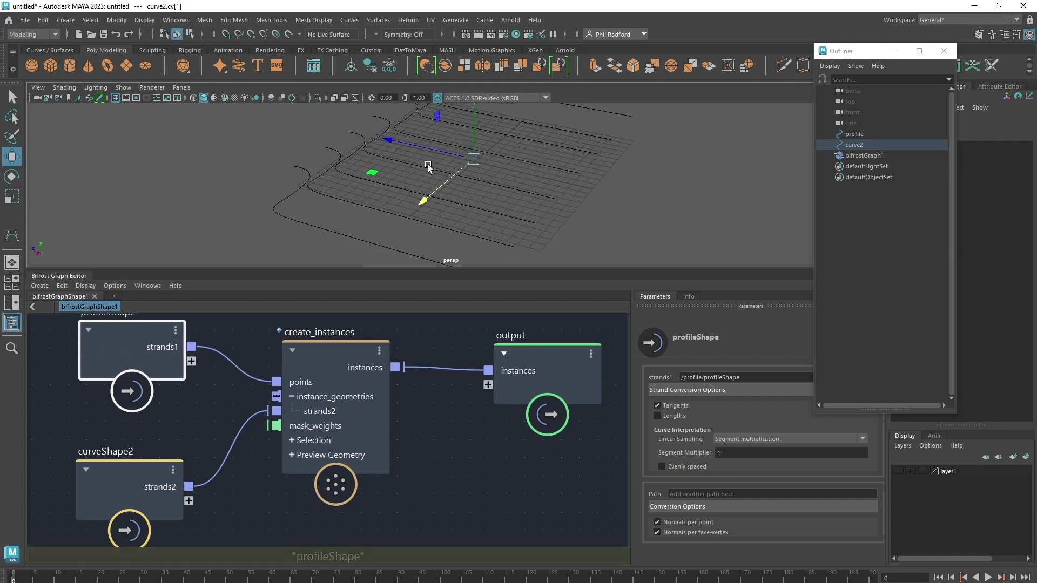
middle_click_drag(427, 166, 424, 198, "alt")
right_click_drag(423, 198, 400, 190, "alt")
mouse_move(121, 341)
left_mouse_down()
mouse_move(128, 353)
mouse_move(132, 345)
left_mouse_up()
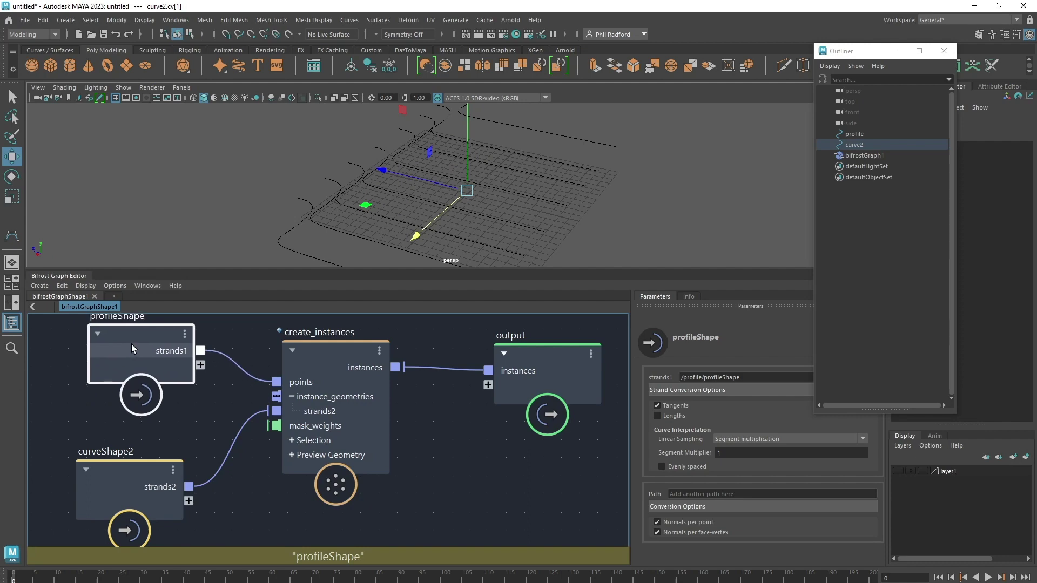
- Set profileShape's linear sampling to Length, try a target segment length of 0.2524, and settle on 1.094
left_click(773, 441)
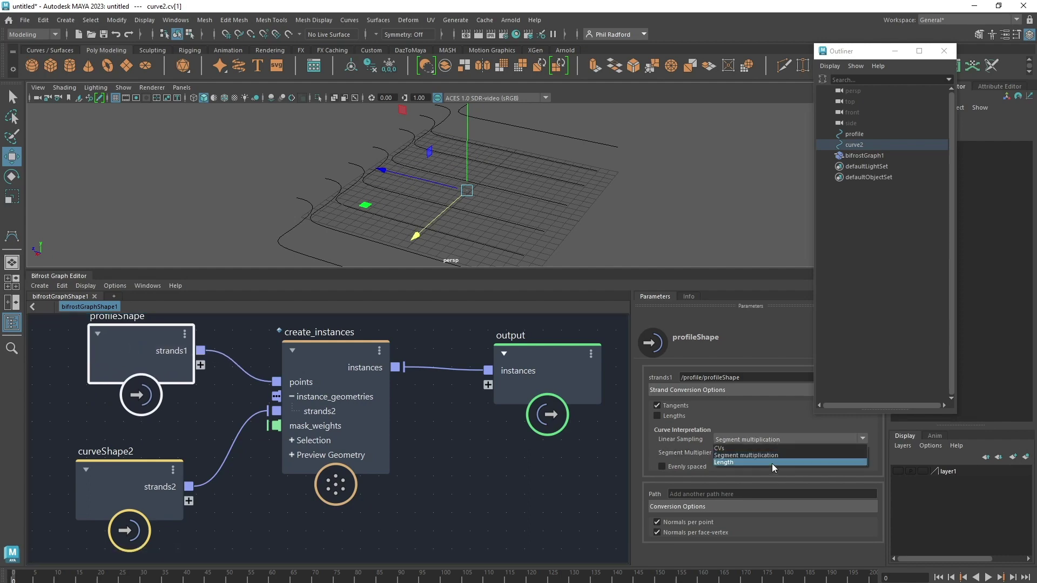
left_click(772, 463)
left_click_drag(740, 453, 596, 479)
scroll(537, 248, "up", 4)
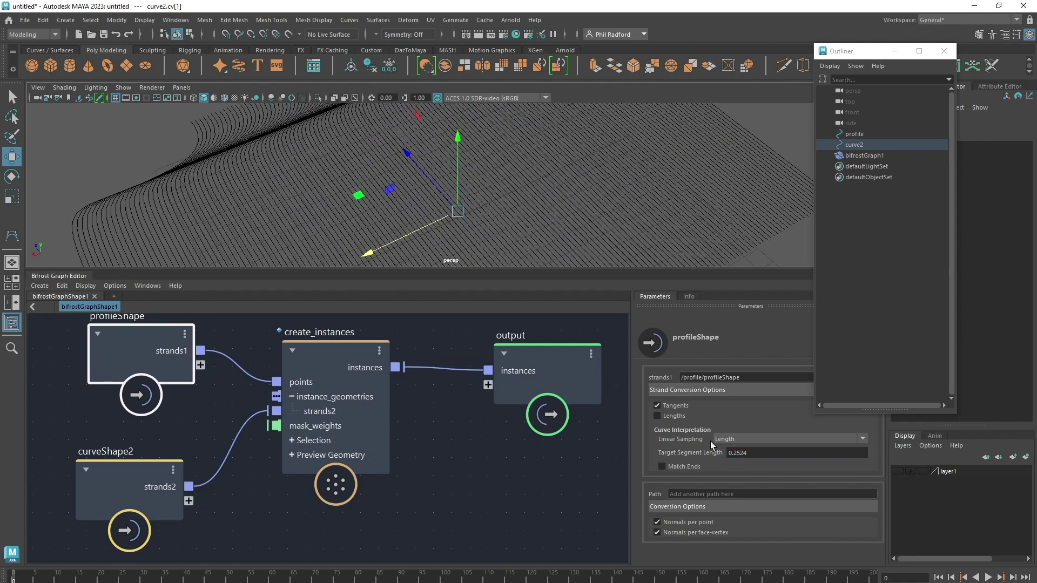
left_click_drag(776, 451, 935, 462)
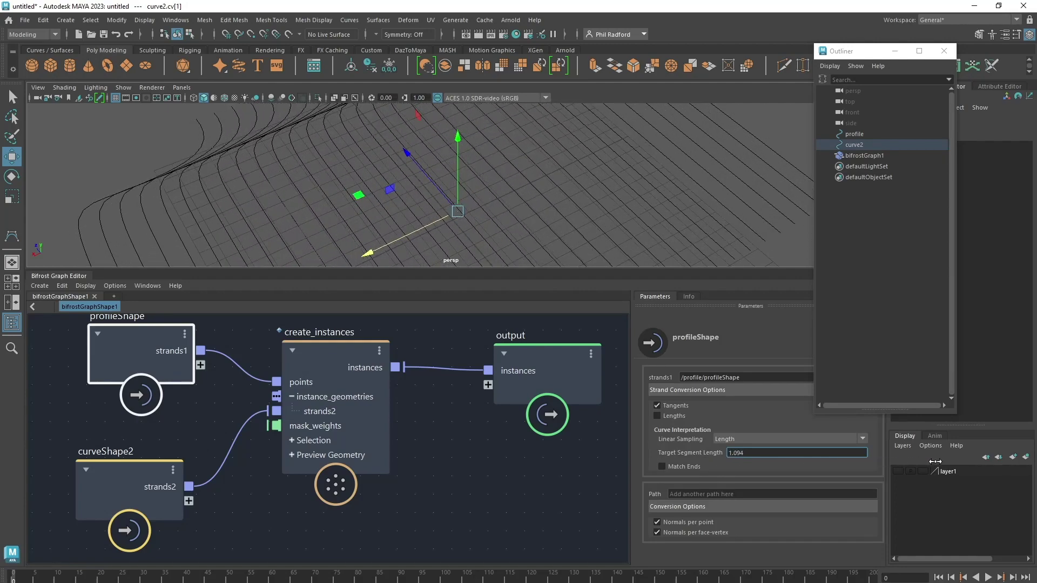
left_click_drag(590, 199, 532, 205, "alt")
- Create a NURBS circle at the origin and scale it uniformly to about 17.194 so it surrounds the instanced curves
left_click(65, 20)
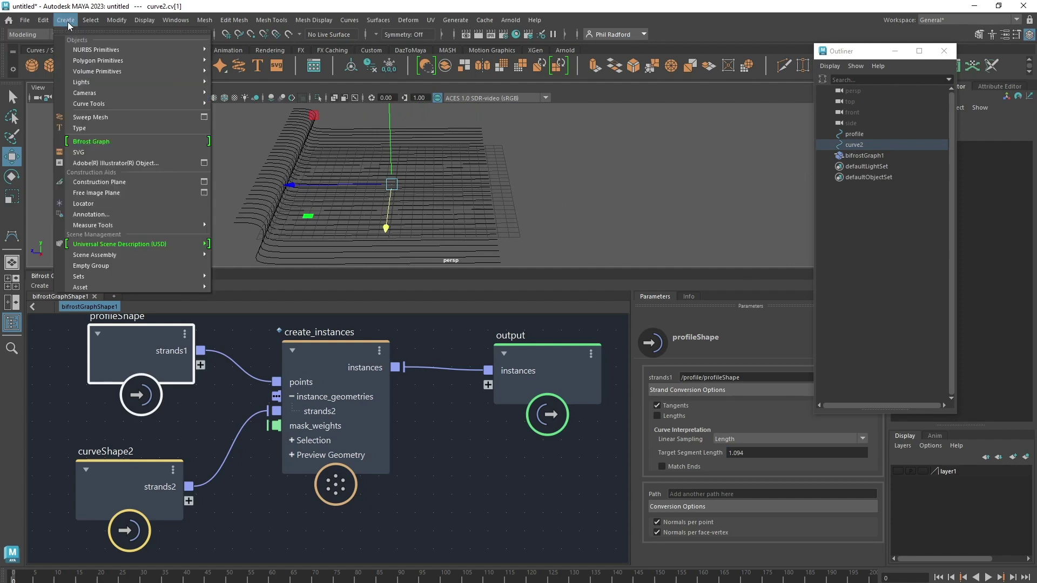
mouse_move(121, 49)
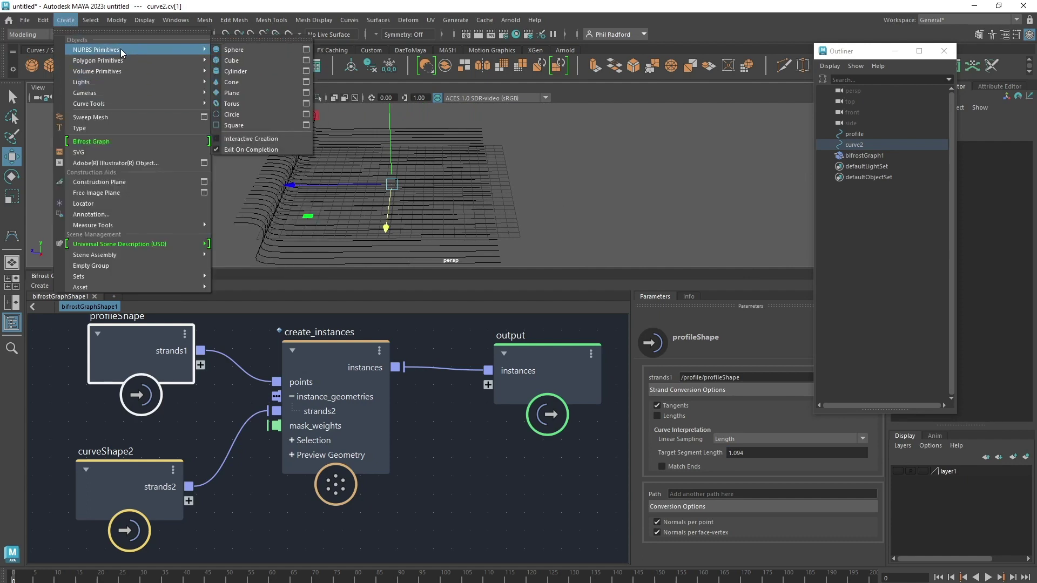
left_click(266, 112)
left_click_drag(433, 176, 623, 164, "alt")
key("r")
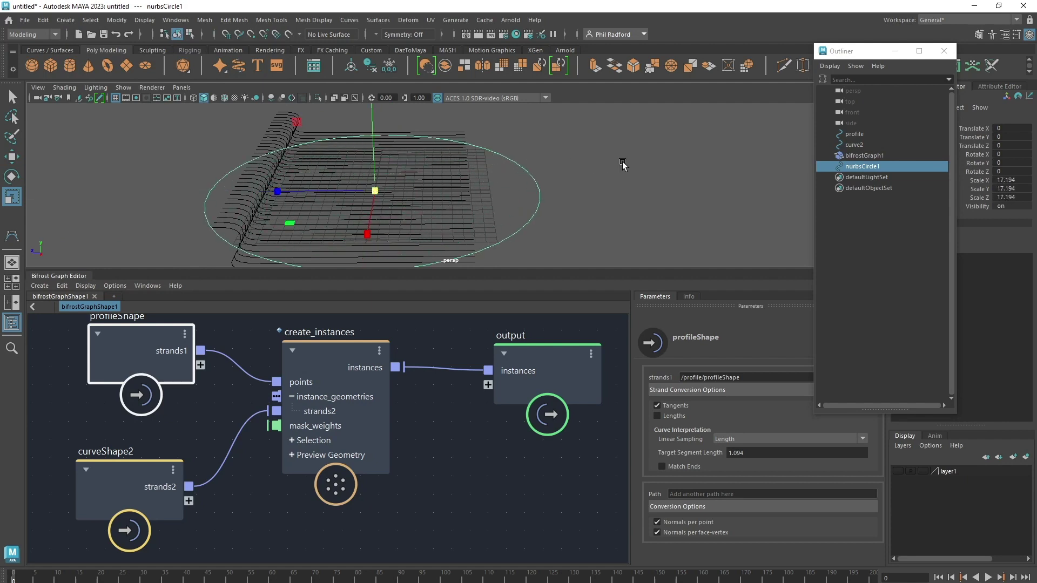
- Bring nurbsCircle1 into the Bifrost graph as an input node and hide the circle on a new display layer
middle_click_drag(535, 426, 444, 423, "alt")
right_click_drag(444, 423, 376, 409, "alt")
left_click_drag(861, 169, 426, 482)
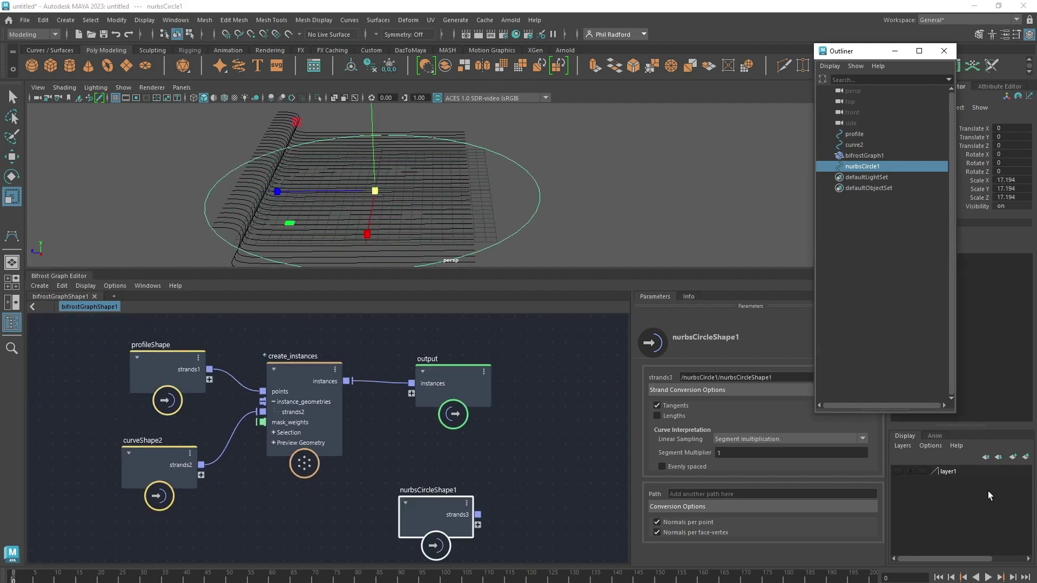
left_click(1025, 457)
left_click(899, 473)
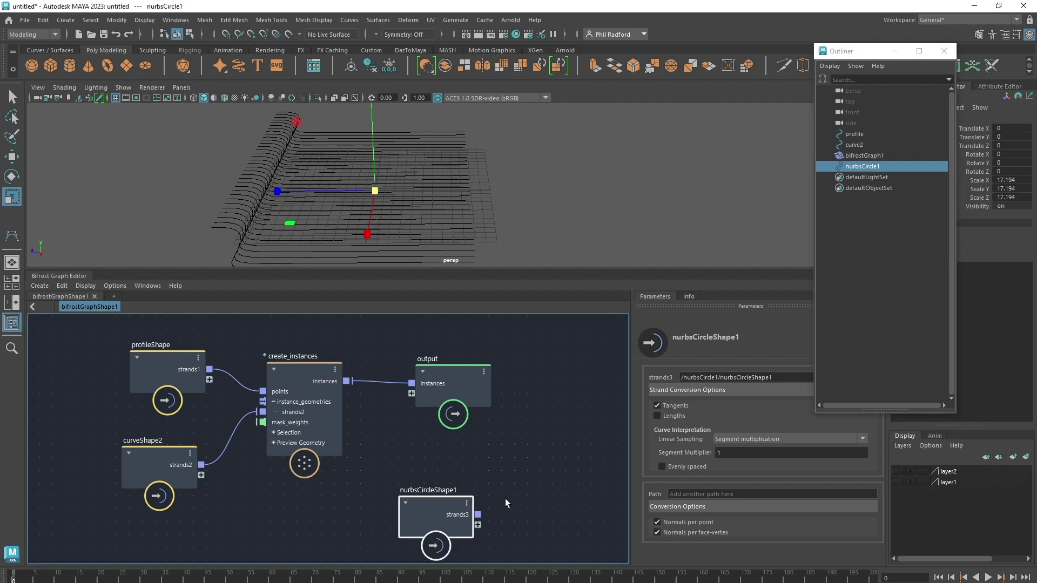
- Add a strands_wrap_deformer node to the graph and place it beyond the nurbsCircleShape1 node
middle_click_drag(583, 477, 411, 464, "alt")
left_click(380, 474)
key("Tab")
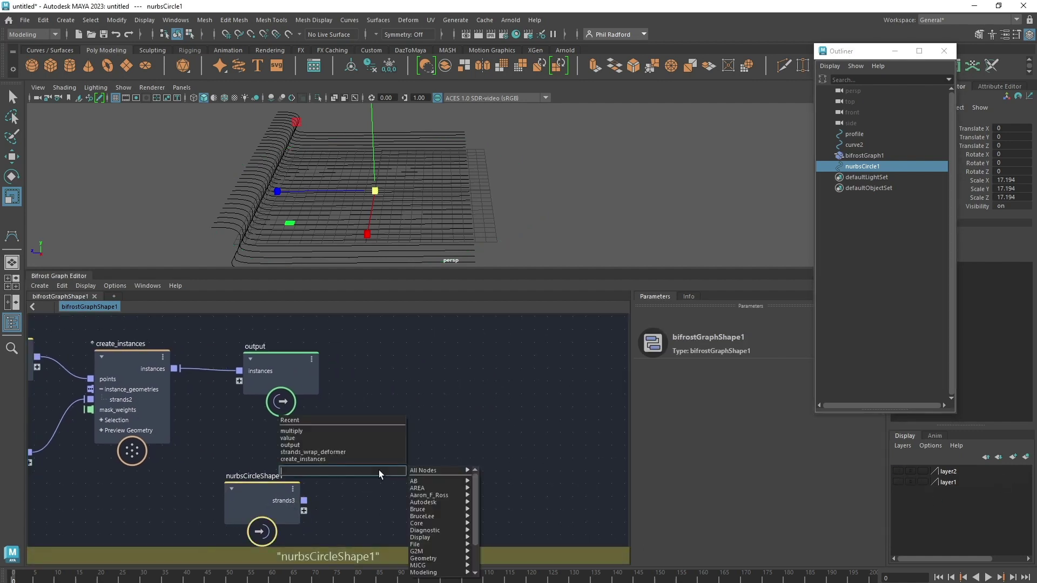
type("wrap")
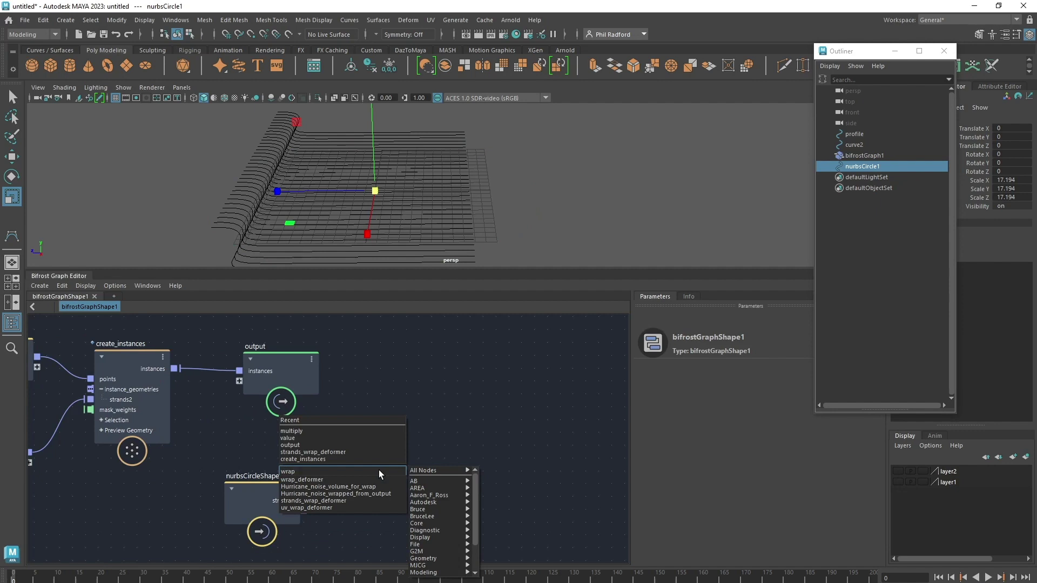
left_click(315, 501)
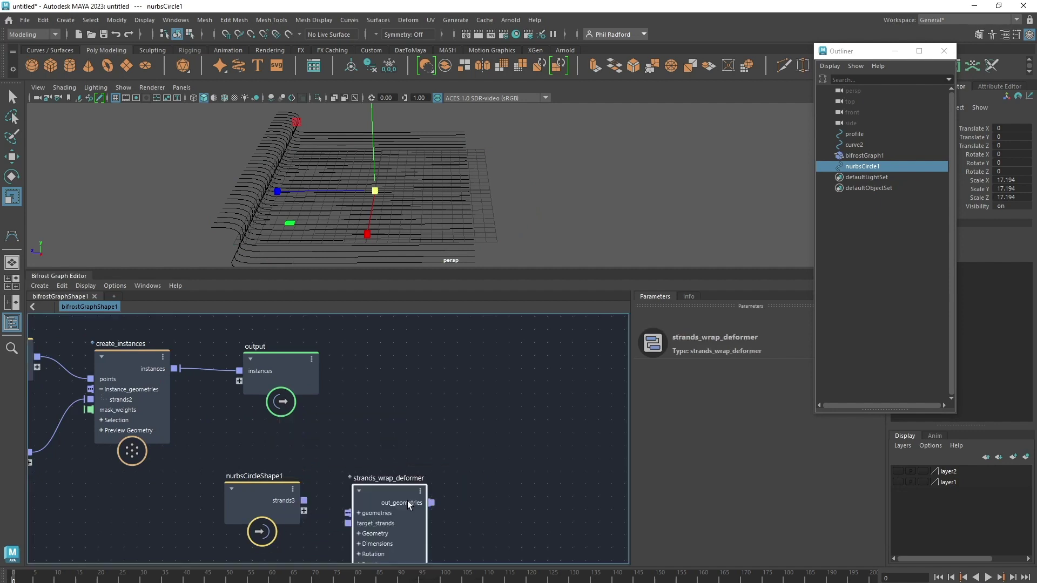
left_click_drag(471, 412, 492, 401)
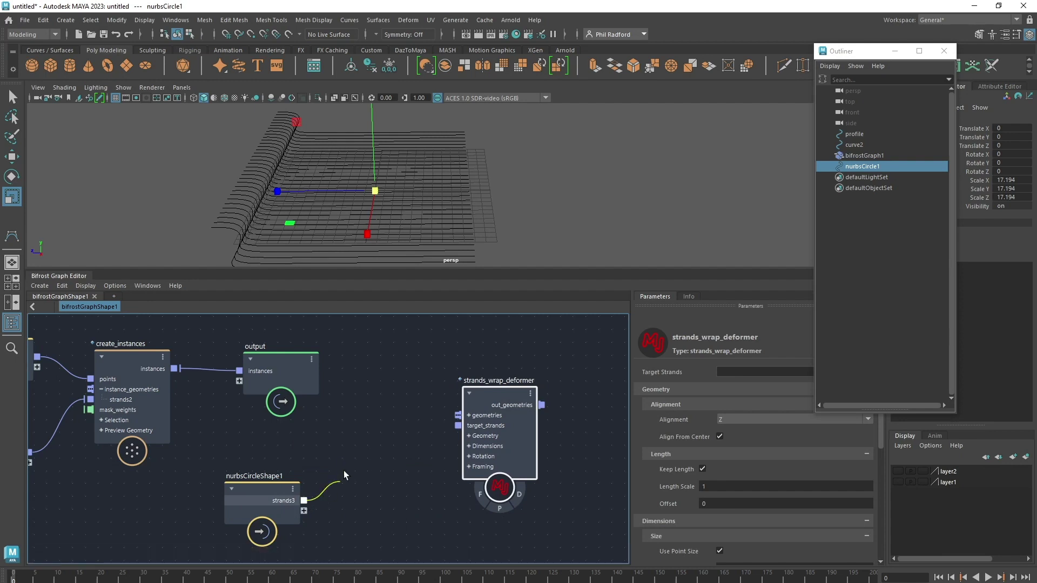
- Connect the circle's strands3 to the strands_wrap_deformer's target_strands, and the create_instances instances to its geometries
left_click_drag(343, 471, 493, 406)
left_click_drag(268, 482, 316, 514)
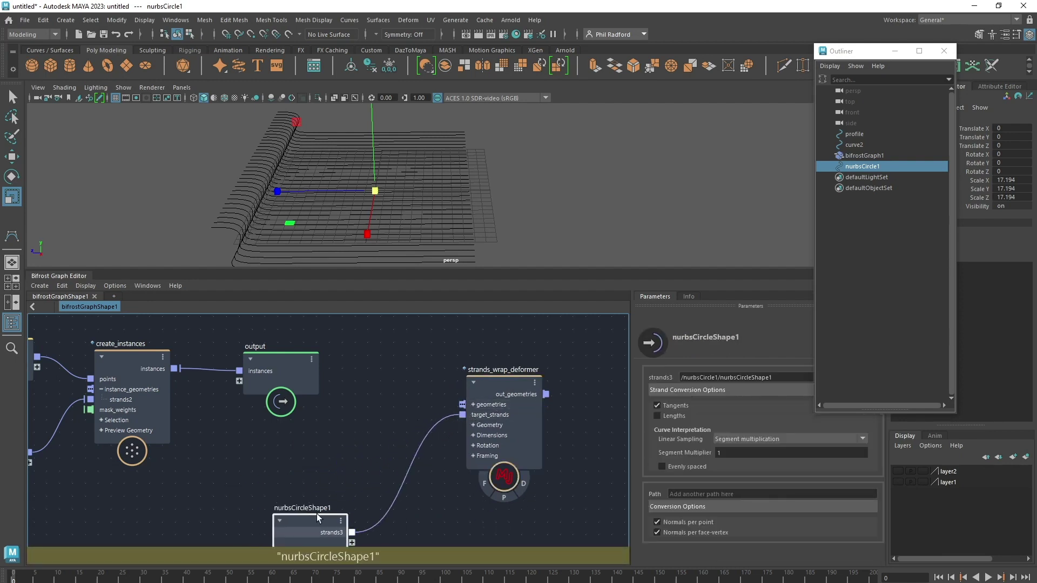
left_click_drag(281, 392, 310, 318)
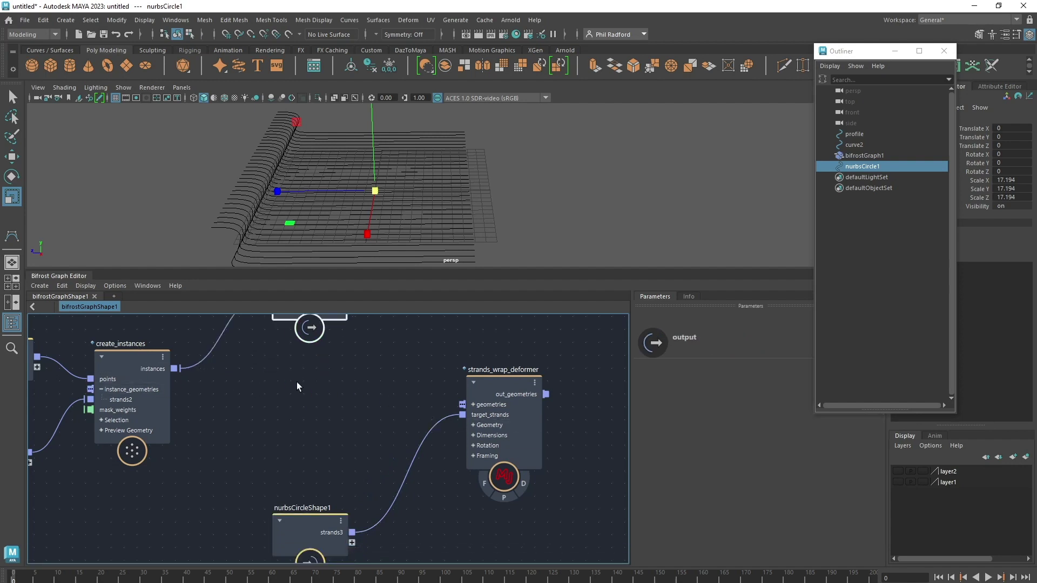
left_click_drag(174, 370, 478, 404)
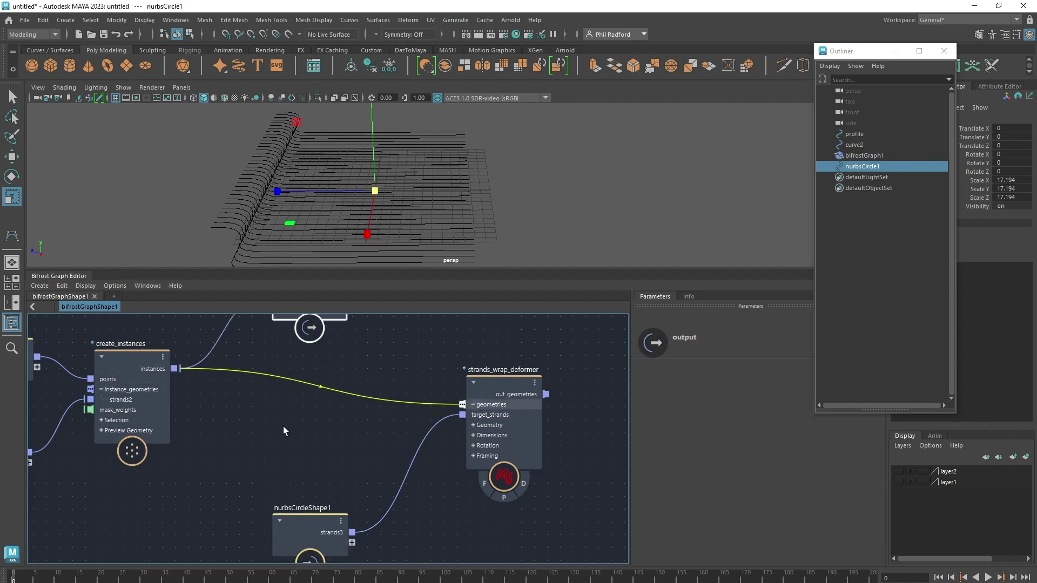
middle_click_drag(567, 507, 483, 497, "alt")
scroll(469, 501, "down", 1)
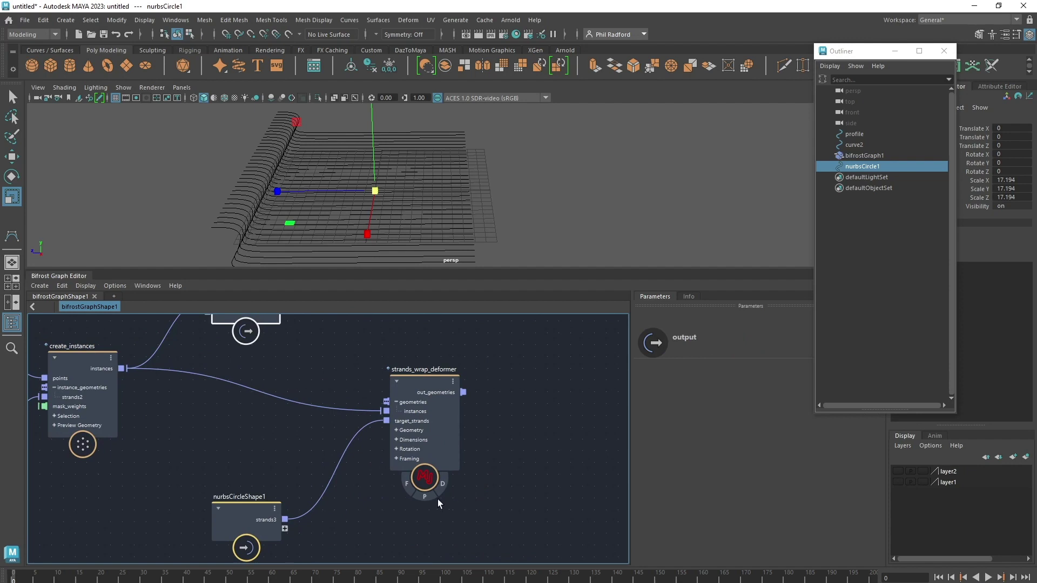
- Move the output node past the strands_wrap_deformer and disconnect create_instances from the output
left_click(491, 462)
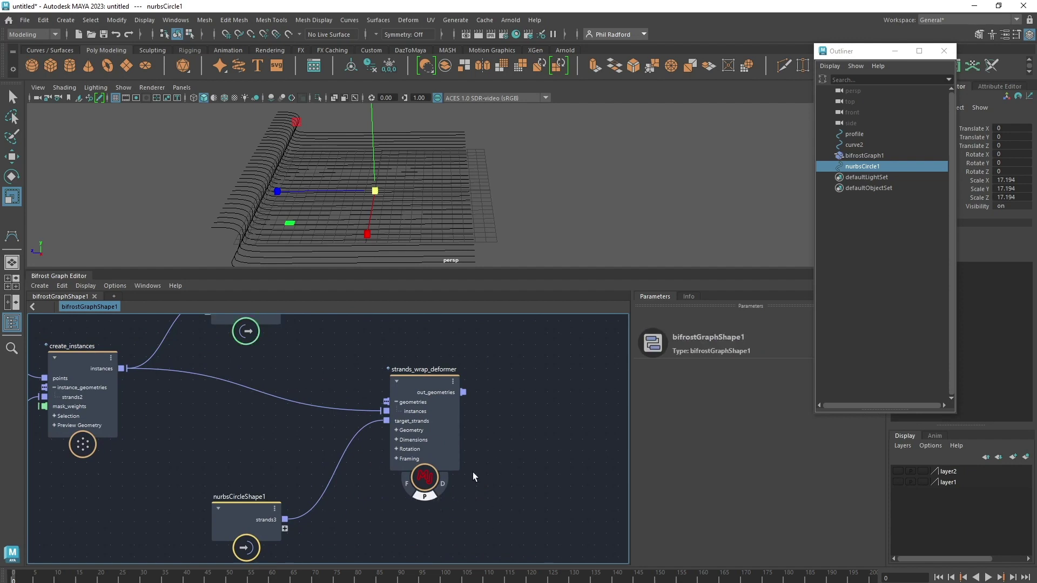
left_click(424, 495)
scroll(546, 408, "down", 1)
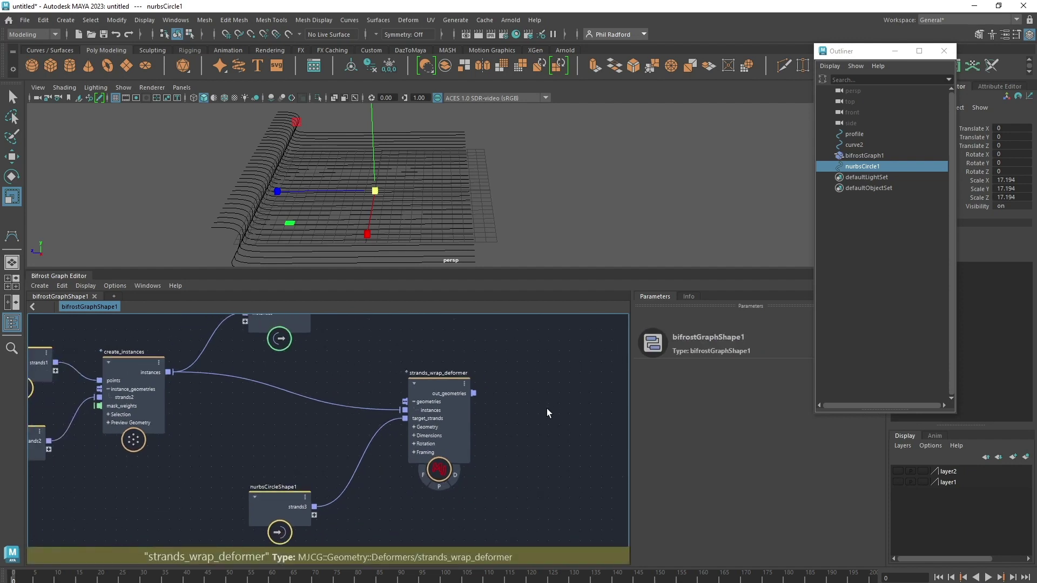
middle_click_drag(547, 409, 521, 423)
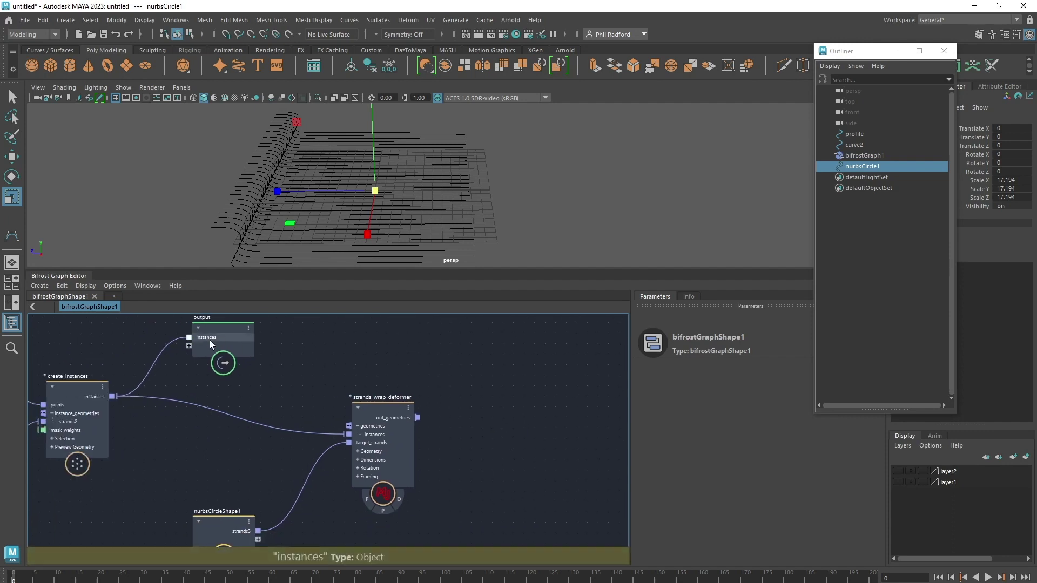
left_click_drag(231, 343, 526, 357)
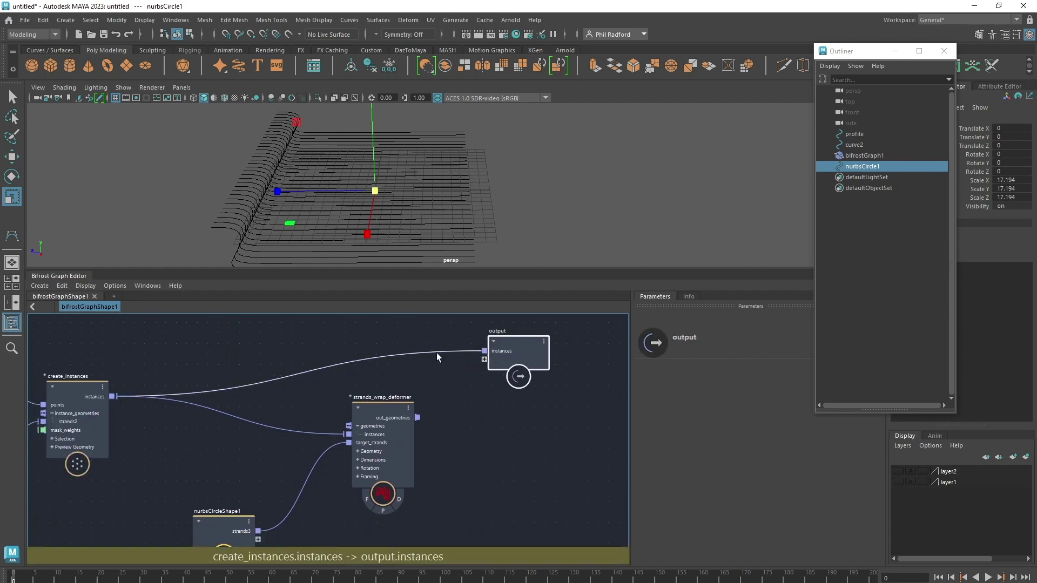
left_click_drag(436, 352, 180, 325)
left_click_drag(507, 351, 550, 355)
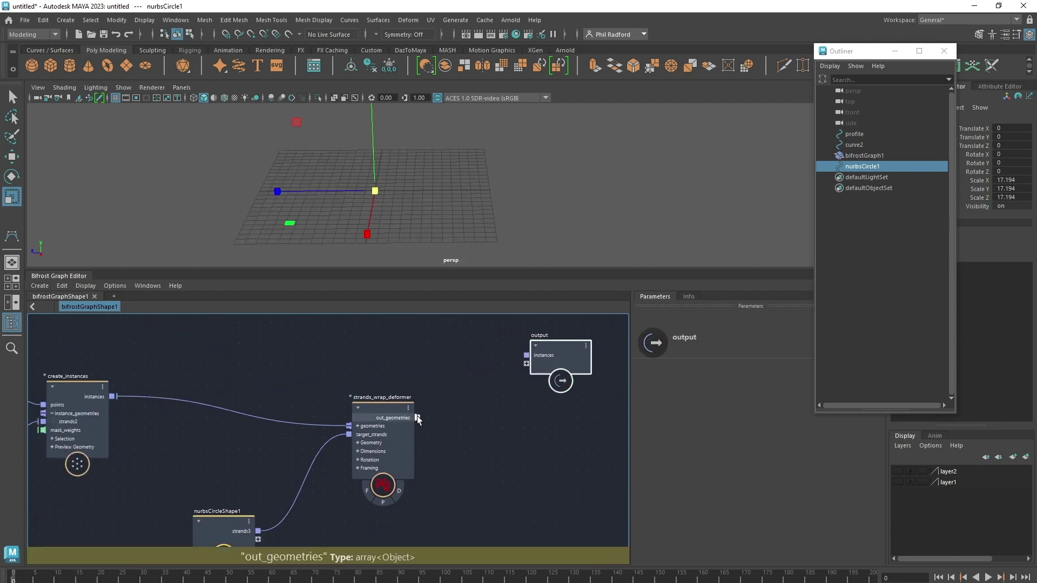
- Connect the strands_wrap_deformer's out_geometries to a new port on the output node and delete the output's unused instances port
left_click_drag(417, 417, 533, 365)
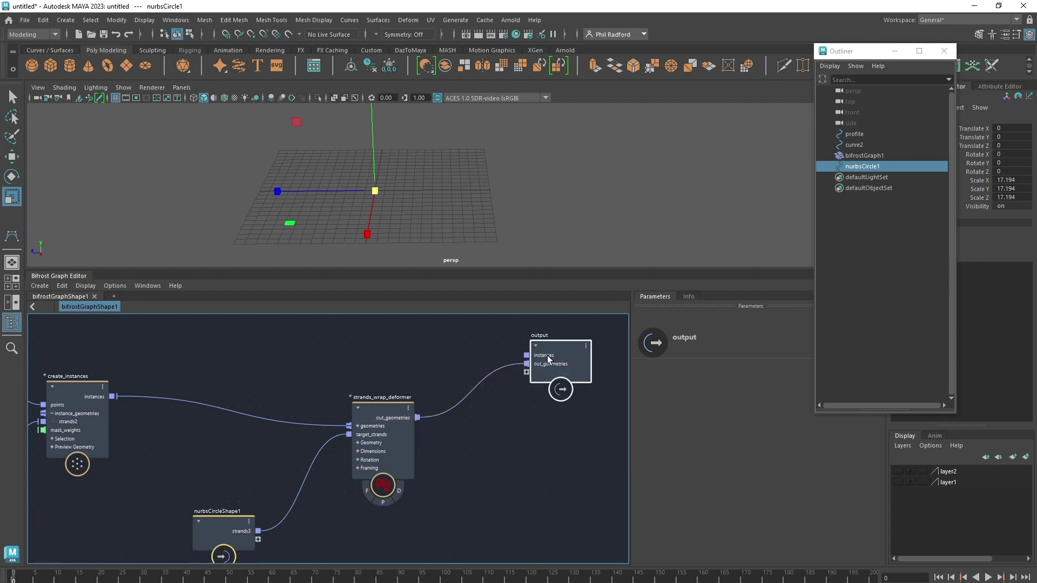
right_click(550, 354)
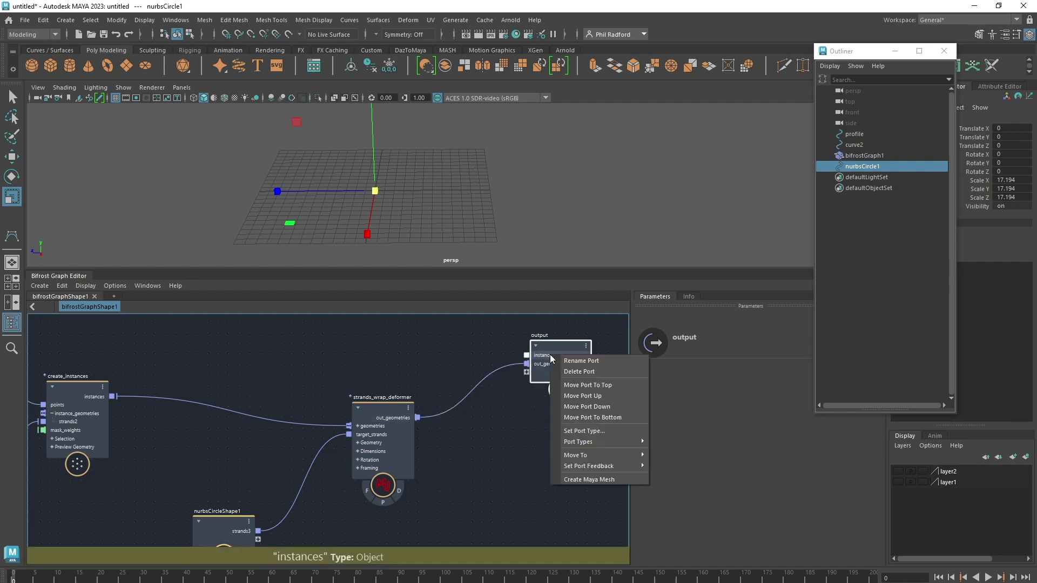
left_click(586, 371)
- Add a bake_instanced_geometry node between create_instances and the deformer, and connect the create_instances instances to it
middle_click_drag(183, 449, 271, 461)
left_click(273, 449)
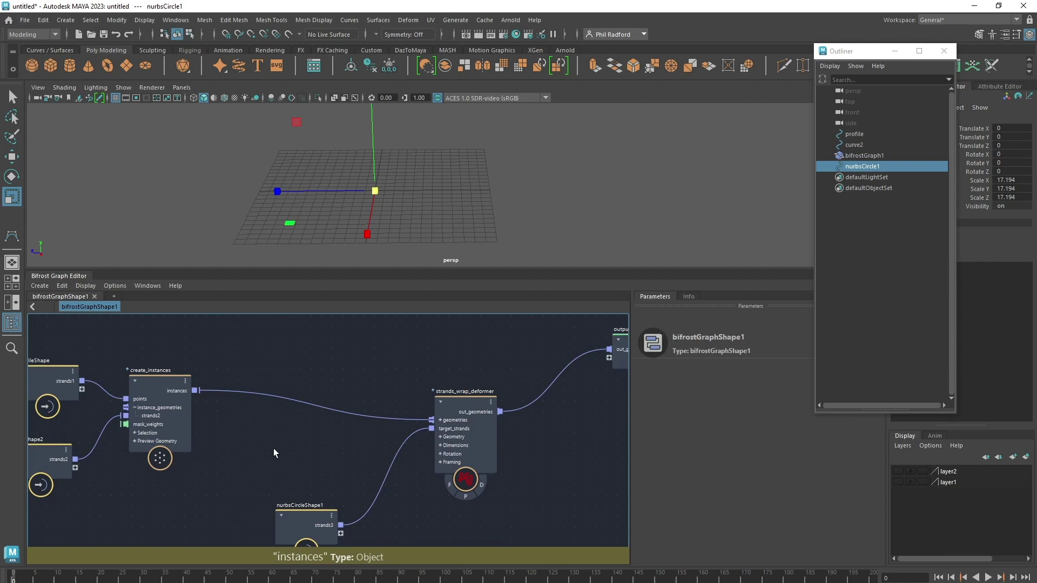
key("Tab")
type("bak")
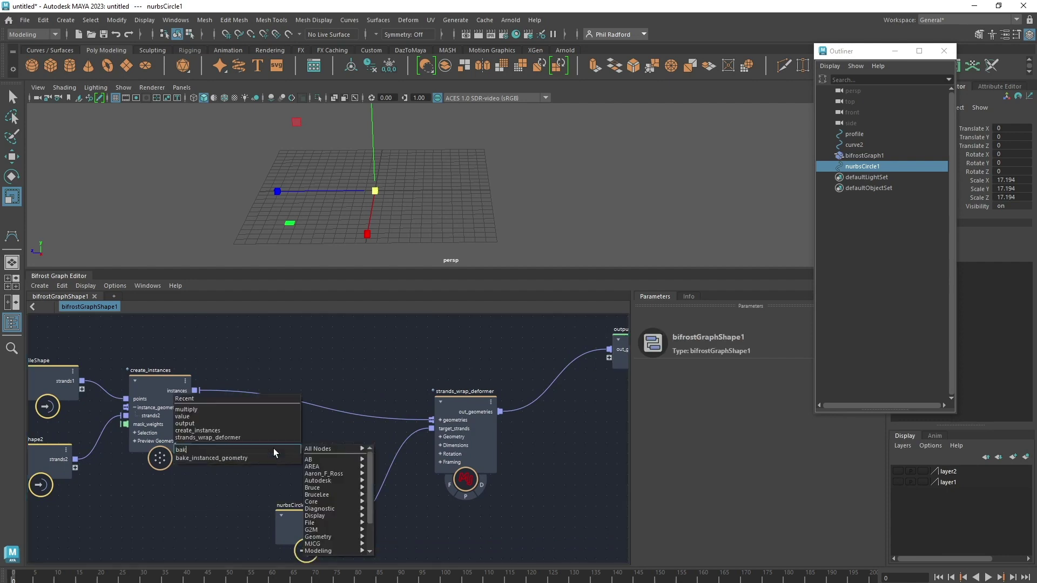
left_click(218, 459)
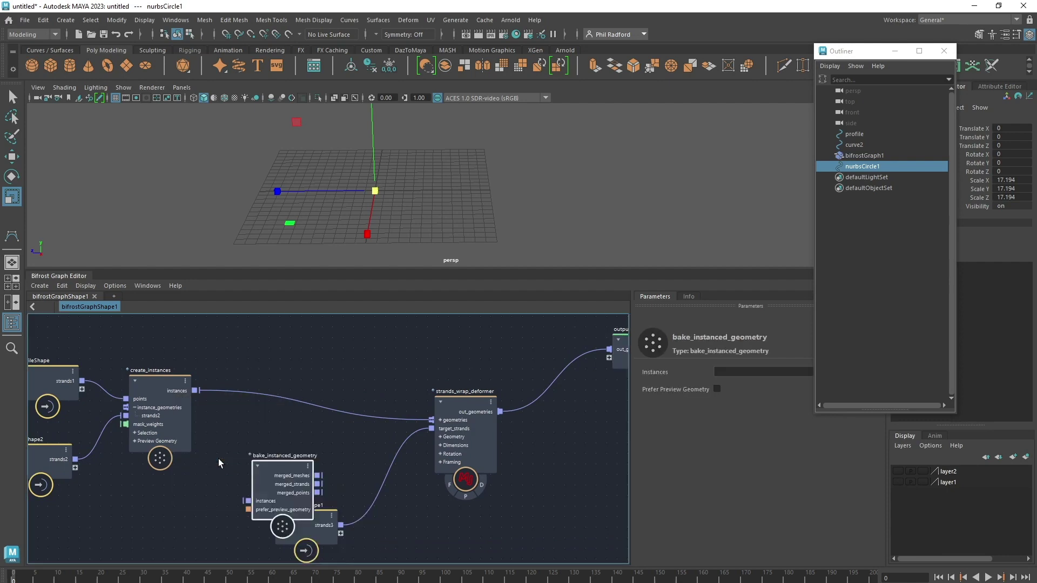
left_click_drag(270, 474, 265, 432)
left_click_drag(198, 391, 244, 460)
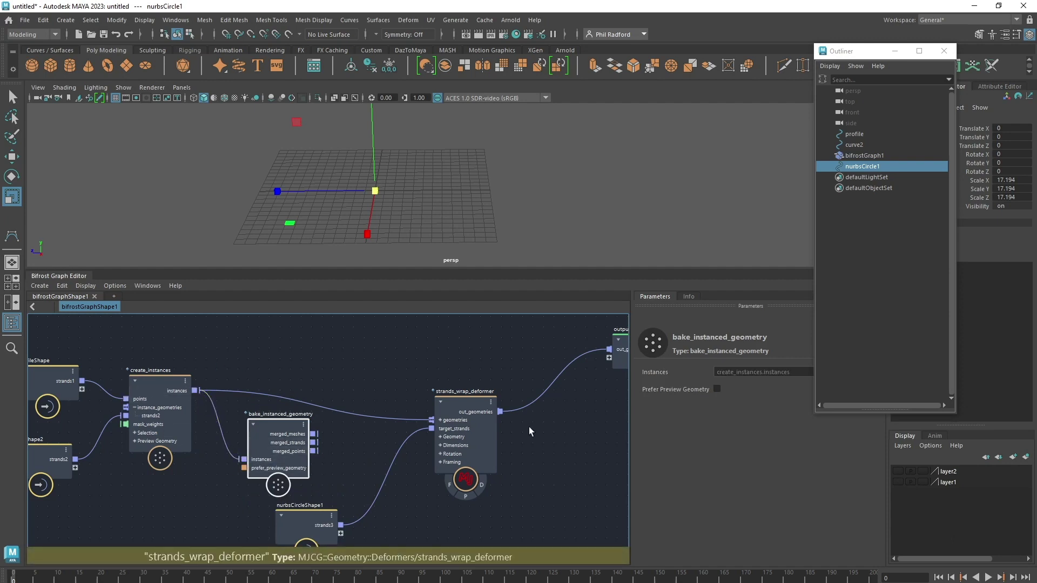
- Replace the direct instances connection to the deformer's geometries with merged_strands from bake_instanced_geometry, and align the two nodes
left_click(409, 419)
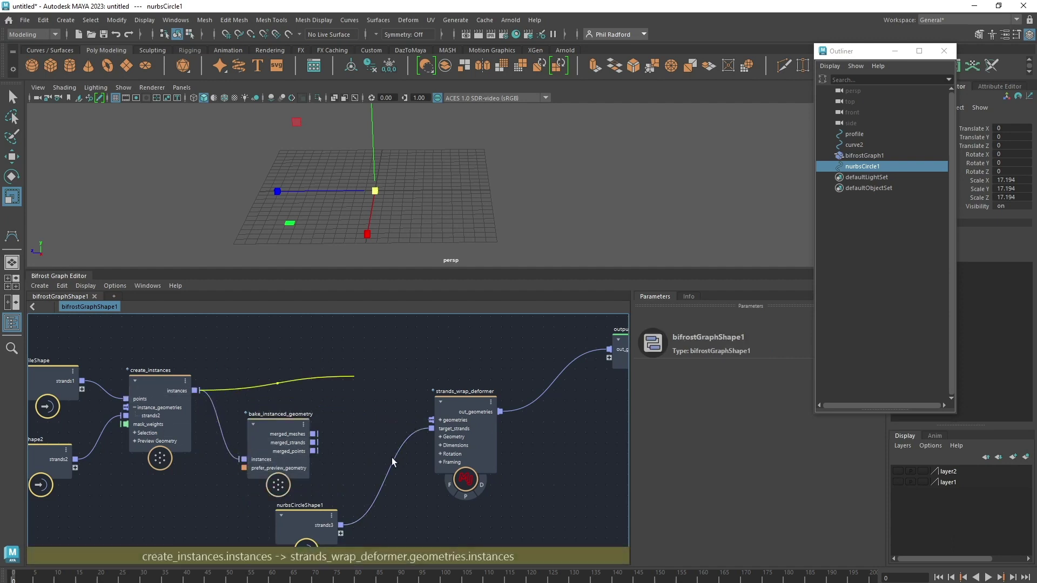
left_click_drag(313, 443, 430, 420)
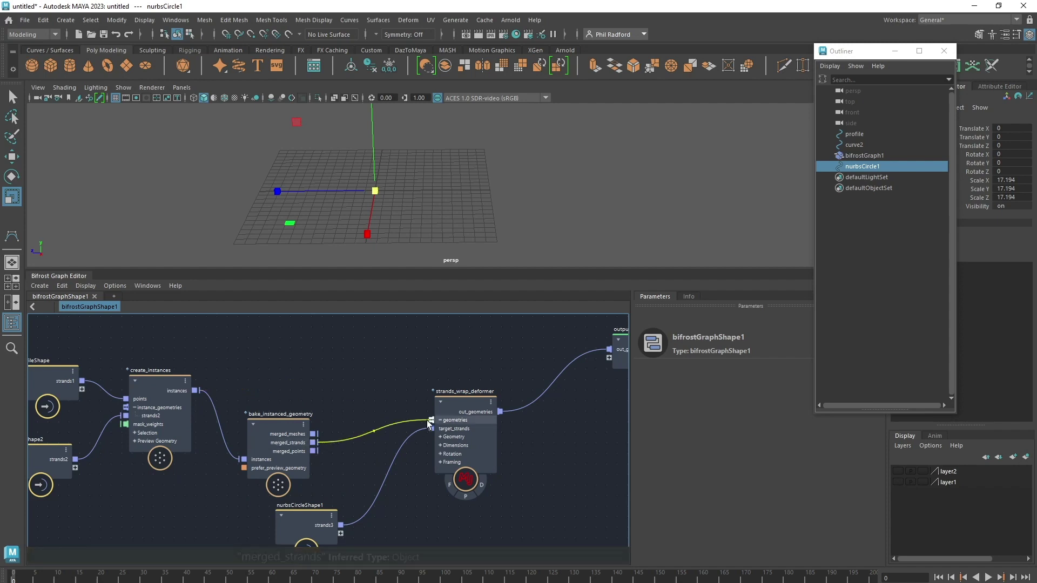
left_click_drag(282, 436, 281, 408)
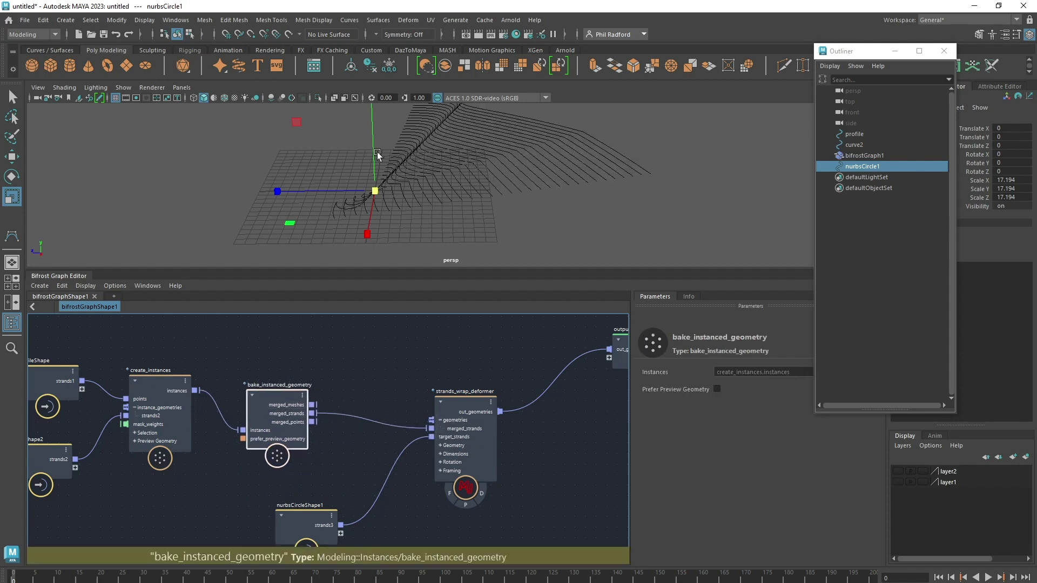
scroll(540, 160, "down", 1)
mouse_move(512, 174)
left_mouse_down("alt")
mouse_move(547, 189)
mouse_move(497, 180)
mouse_move(514, 191)
left_mouse_up("alt")
left_click_drag(458, 407, 452, 381)
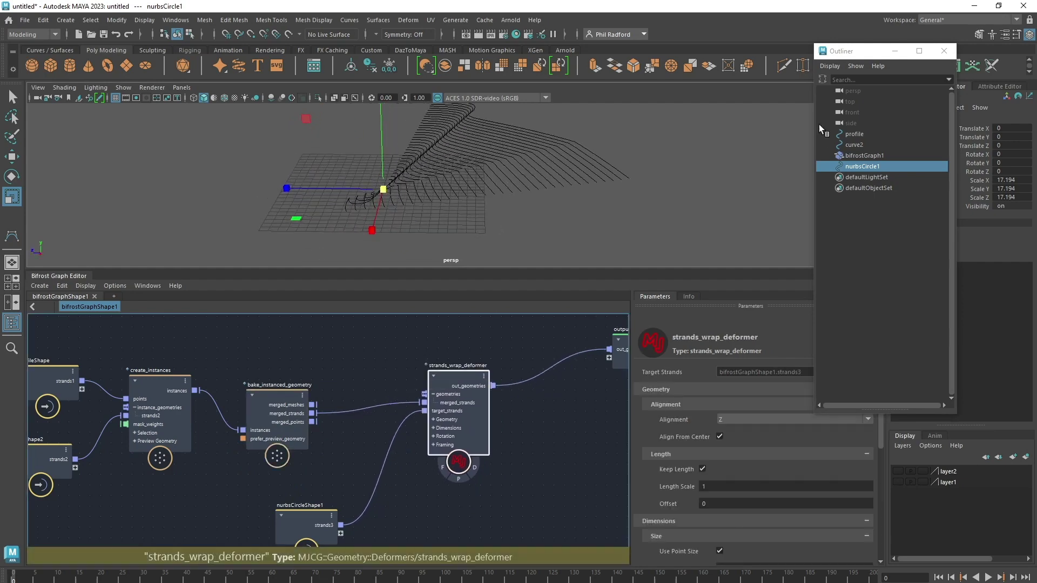
- Reposition the nurbsCircleShape1 node and set its Linear Sampling to Length with a Target Segment Length of 0.01783
left_click(942, 403)
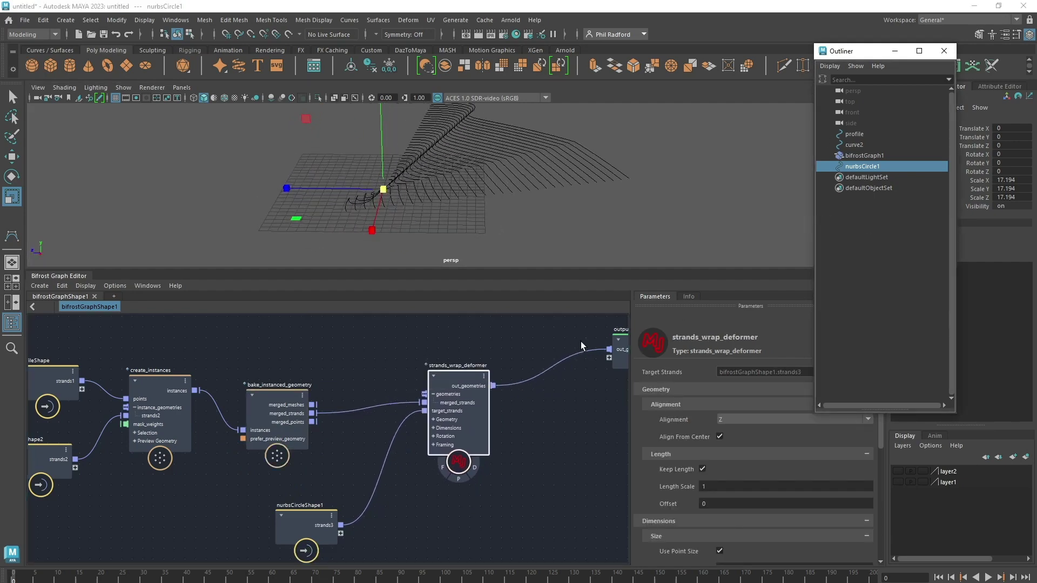
left_click_drag(291, 523, 338, 494)
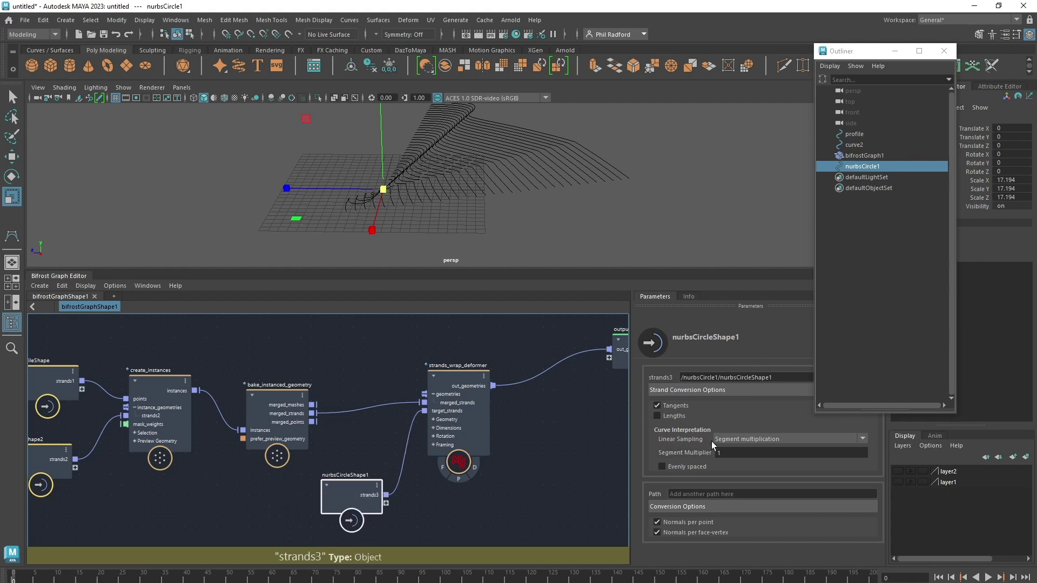
left_click(743, 439)
left_click(731, 461)
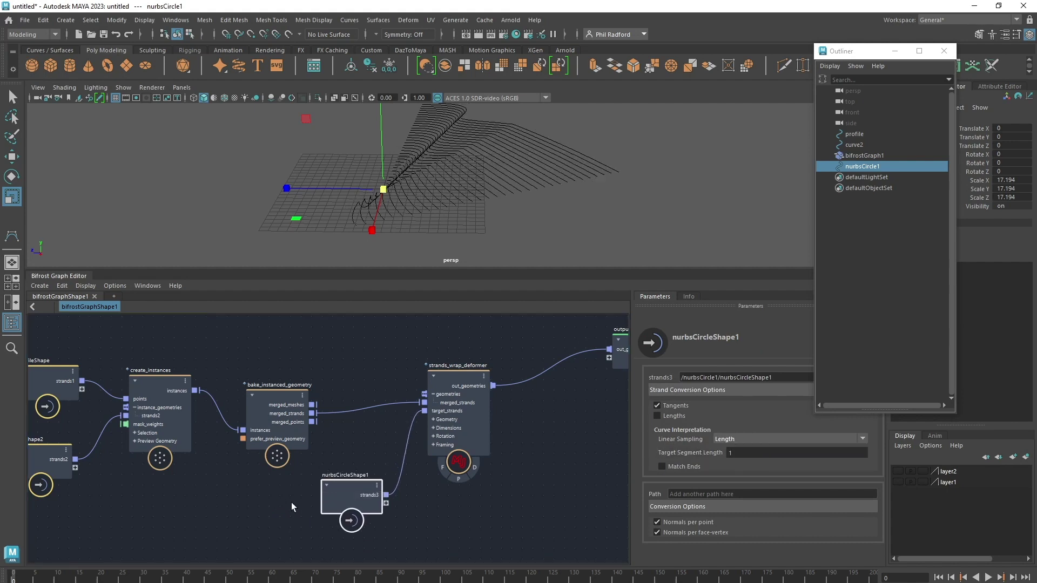
left_click_drag(340, 492, 335, 492)
left_click_drag(755, 455, 647, 441, "ctrl")
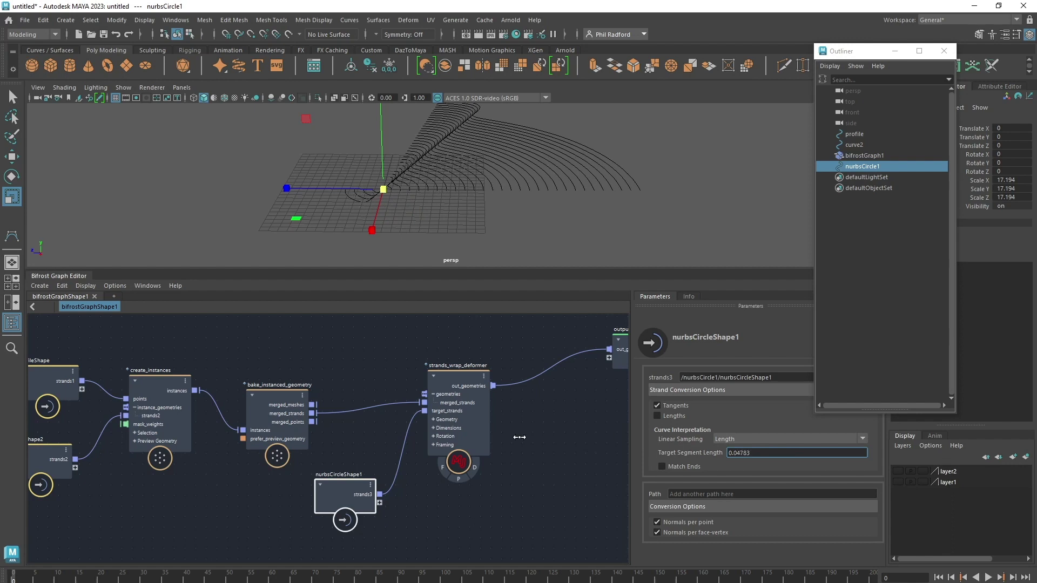
- Disable Align From Center on the strands_wrap_deformer and set its Alignment to X
left_click_drag(447, 389, 453, 392)
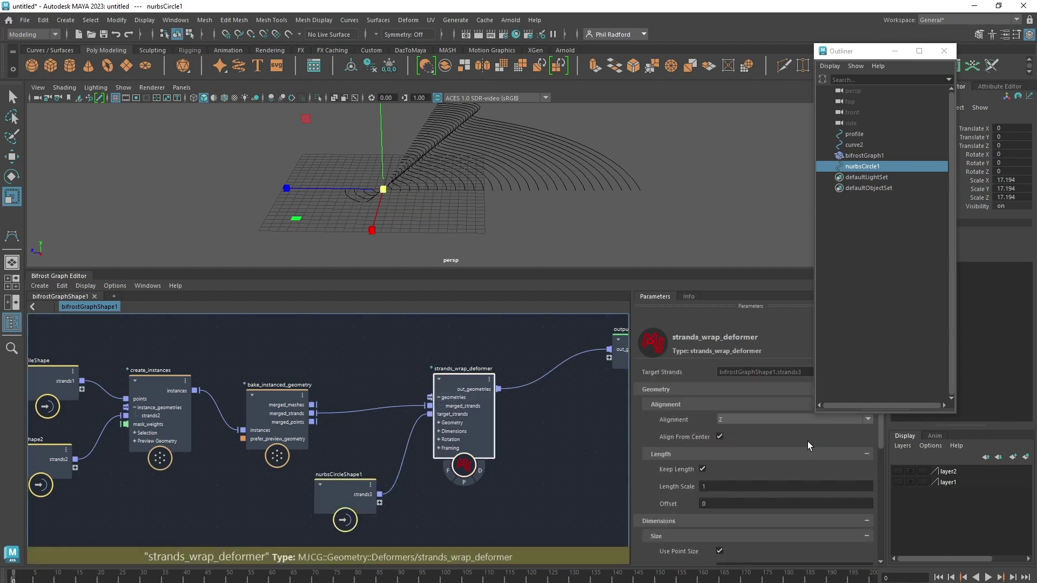
left_click(718, 436)
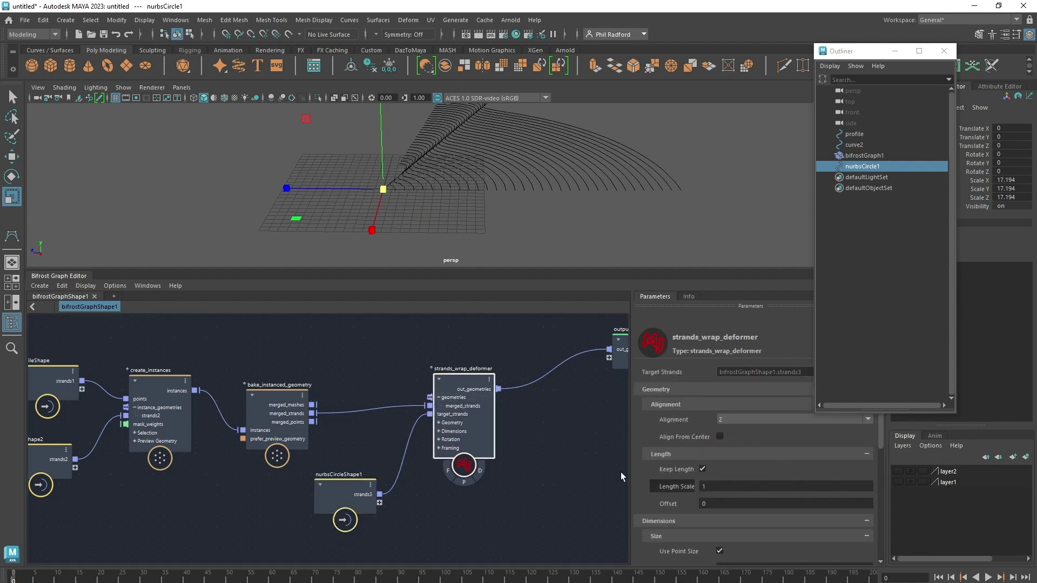
left_click(733, 421)
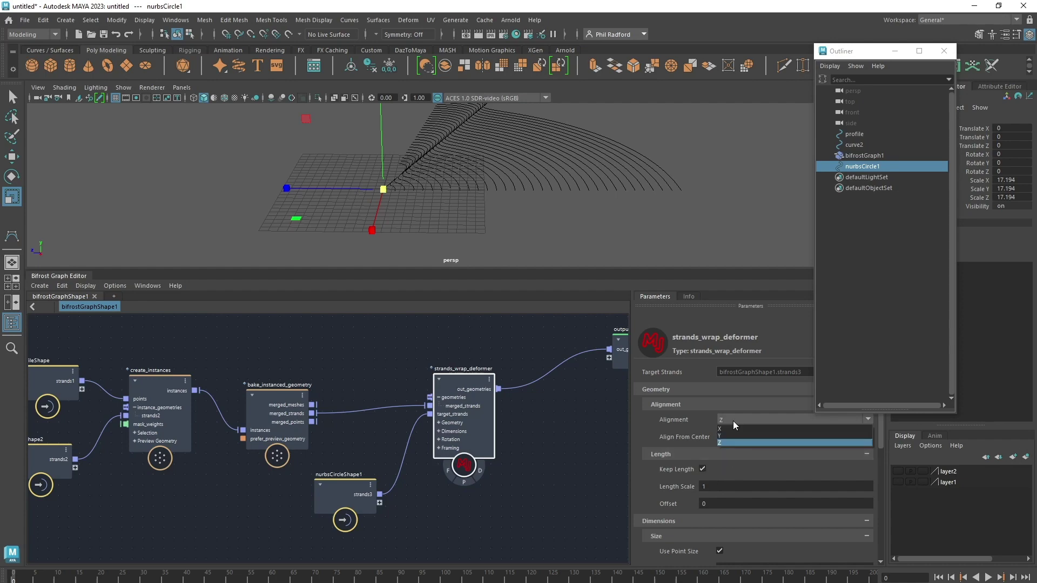
left_click(734, 428)
left_click_drag(565, 155, 516, 160, "alt")
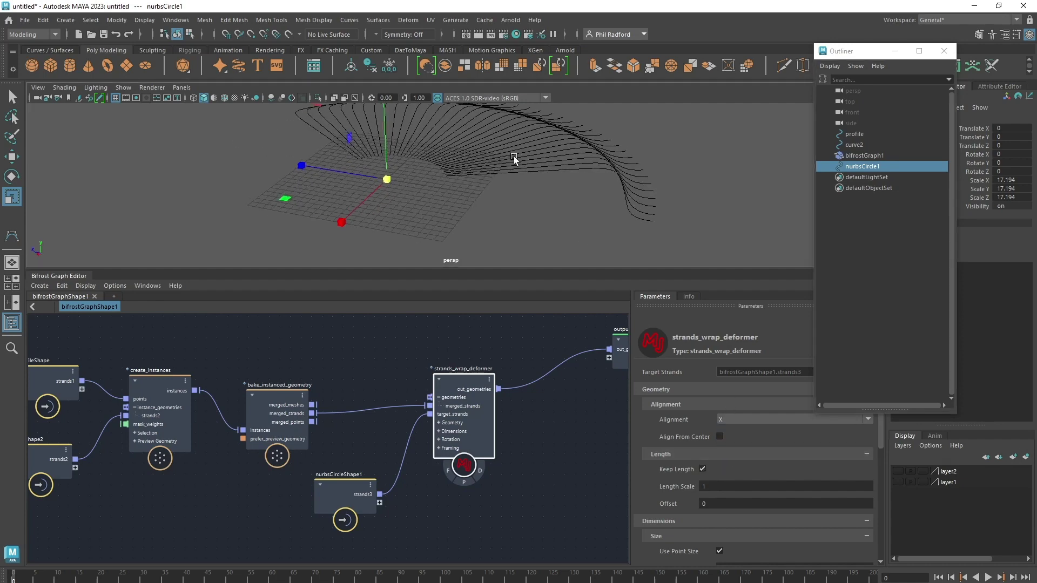
right_click_drag(517, 160, 439, 167, "alt")
left_click_drag(439, 167, 448, 218, "alt")
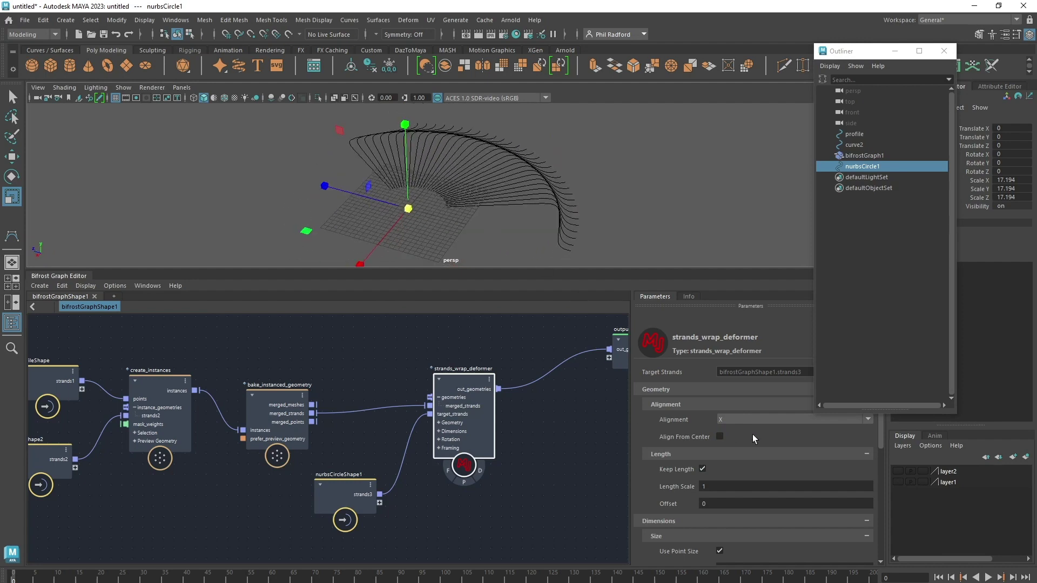
- Set the strands_wrap_deformer's Length Scale to 2.416 so the strands extend around the circle
left_click_drag(719, 484, 820, 521)
left_click_drag(601, 203, 506, 182, "alt")
left_click_drag(346, 486, 351, 485)
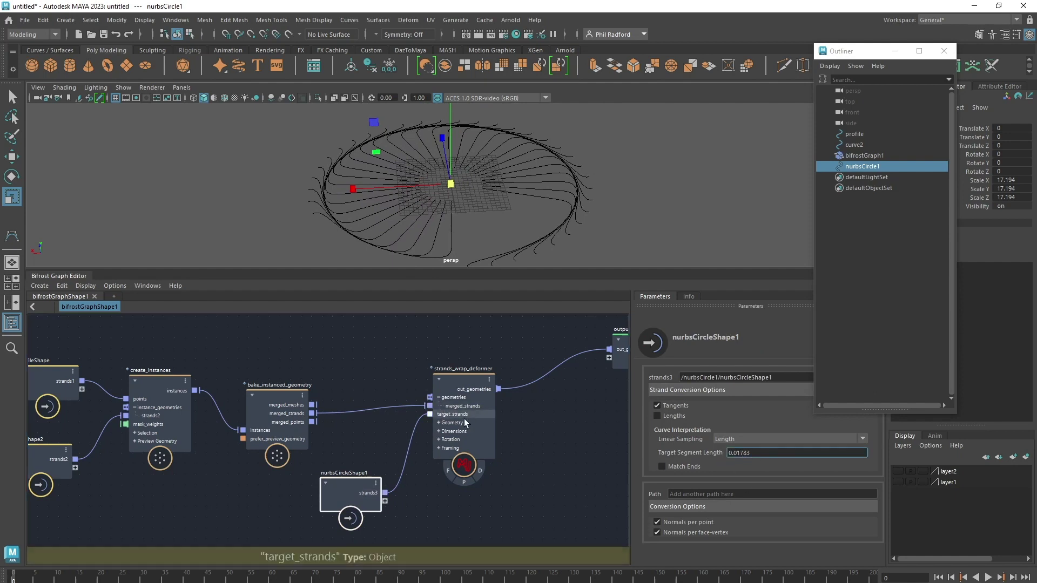
left_click_drag(738, 461, 753, 455)
left_click_drag(462, 437, 457, 435)
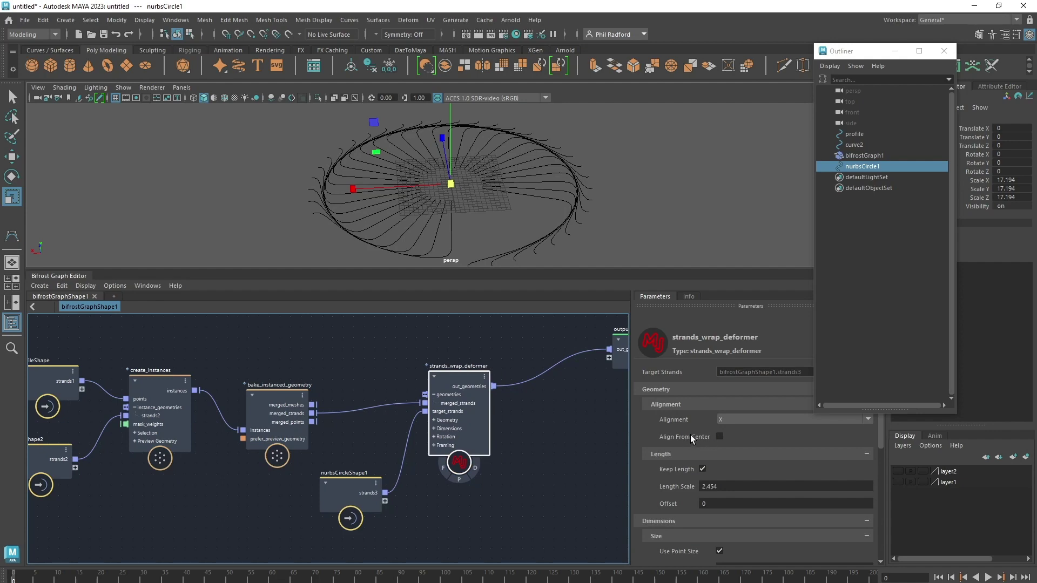
left_click_drag(721, 486, 720, 521)
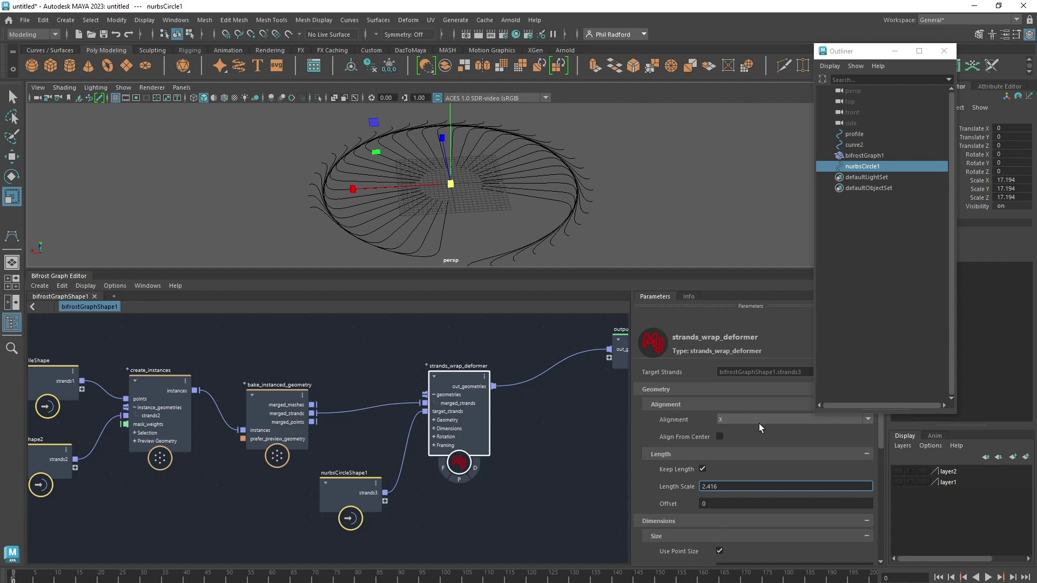
- Set the strands_wrap_deformer's Size to 0.4686 and inspect the strand ring from above
scroll(760, 424, "down", 2)
left_click_drag(724, 544, 669, 556)
left_click_drag(606, 254, 593, 297, "alt")
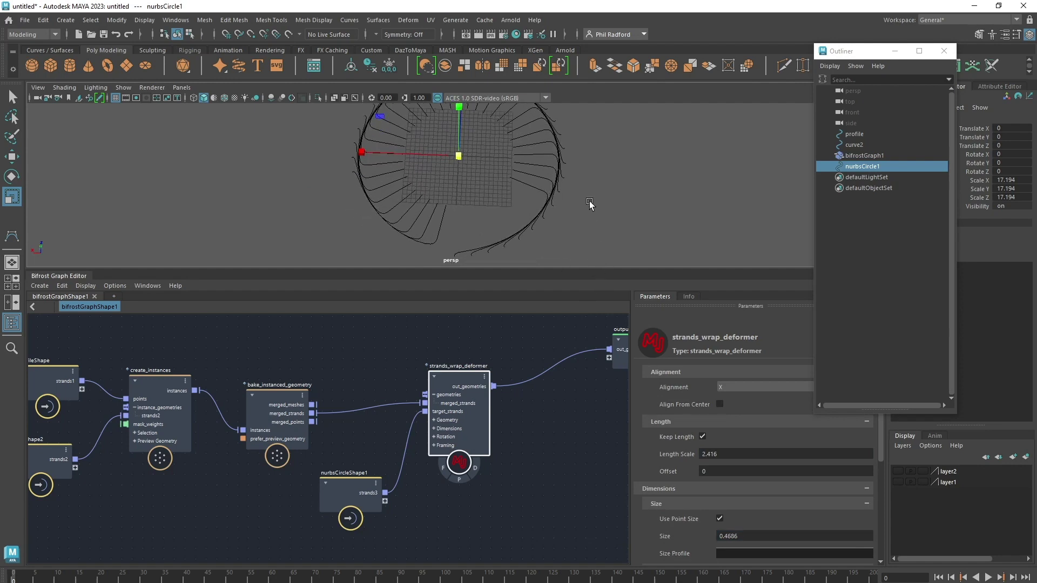
left_click_drag(589, 203, 599, 179, "alt")
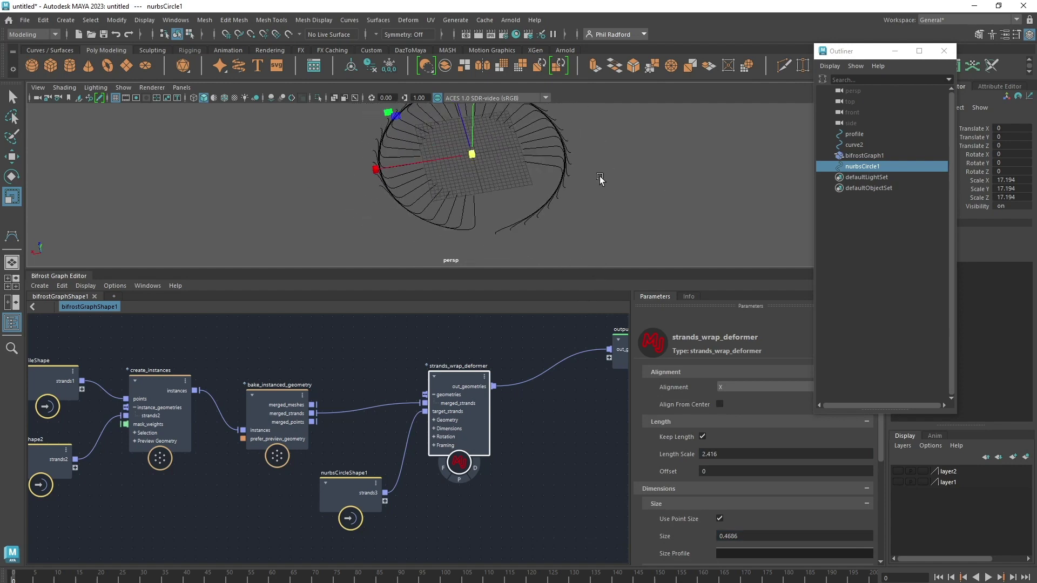
- Make layer1 visible, select curve2, and scale it down along X
middle_click_drag(233, 347, 391, 366, "alt")
left_click_drag(211, 397, 159, 393)
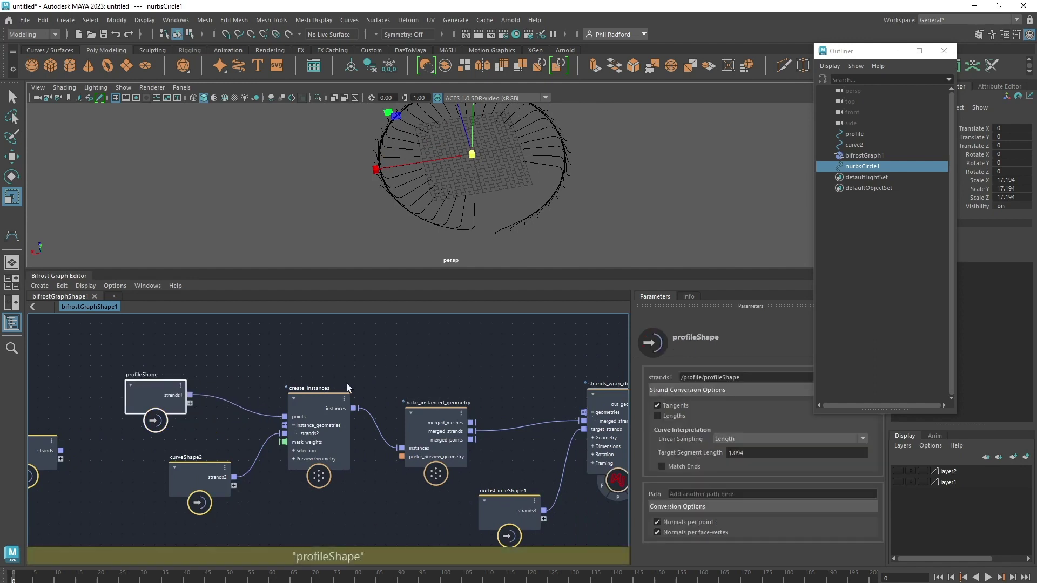
left_click(868, 145)
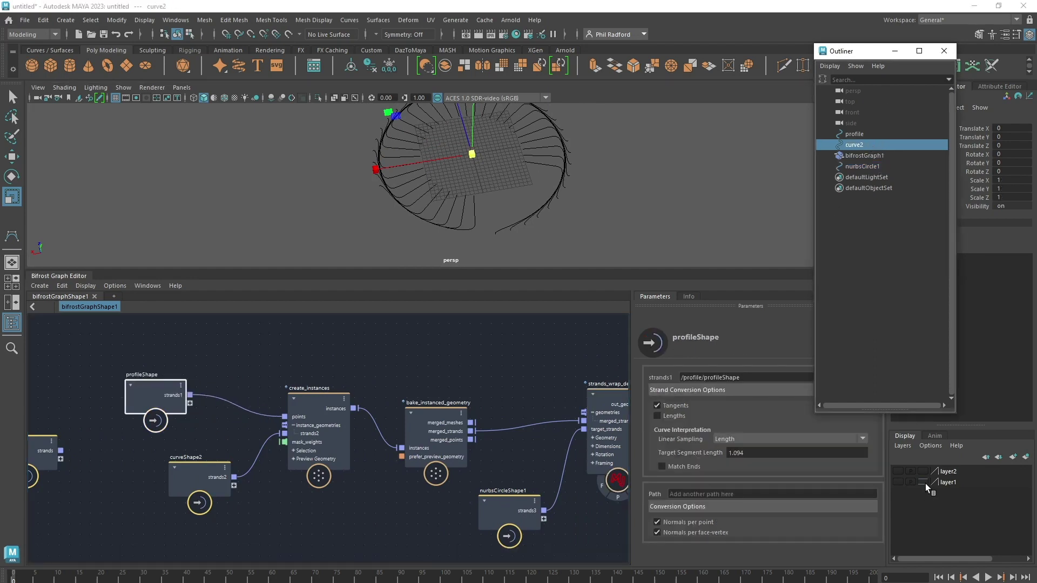
left_click(897, 481)
mouse_move(465, 199)
left_mouse_down("alt")
mouse_move(484, 169)
mouse_move(456, 194)
left_mouse_up("alt")
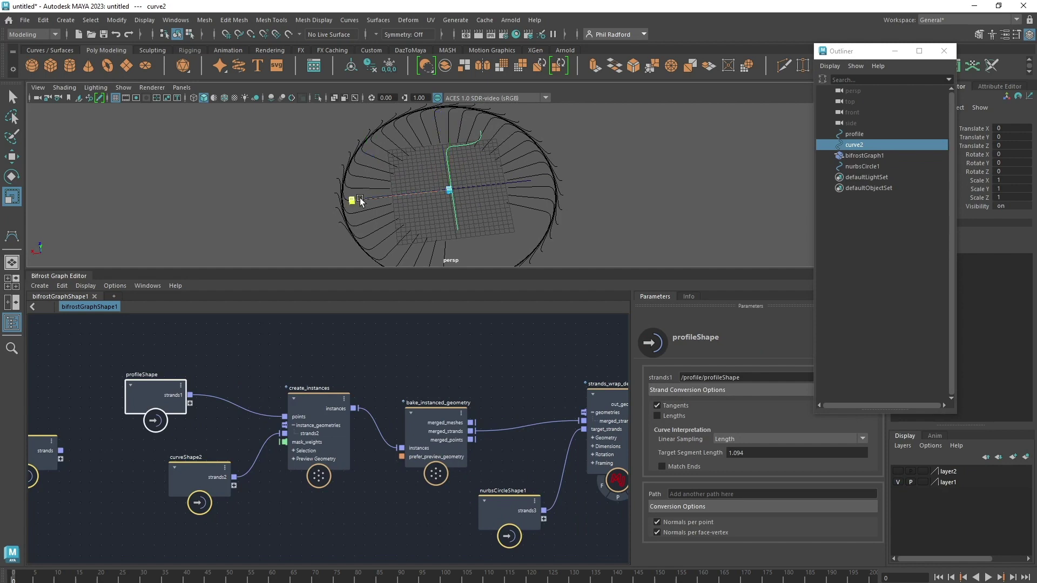
left_click_drag(361, 201, 432, 187)
- Lower curve2's last two control vertices, and pull its end vertex outward to lengthen the curve
right_click_drag(518, 176, 455, 176)
left_click_drag(415, 185, 394, 183, "alt")
key("w")
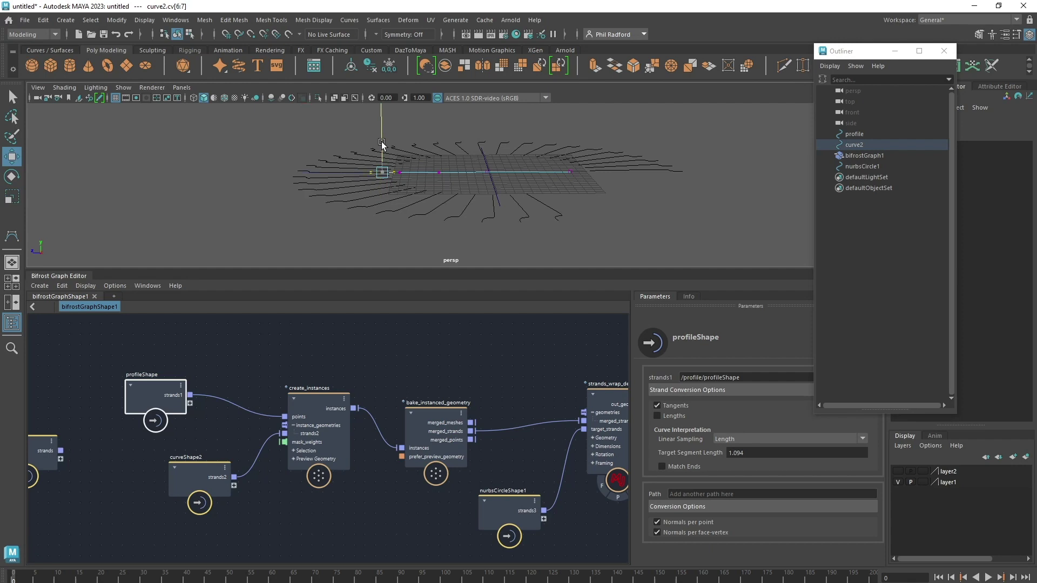
left_click_drag(382, 139, 394, 218)
left_click_drag(333, 201, 250, 201)
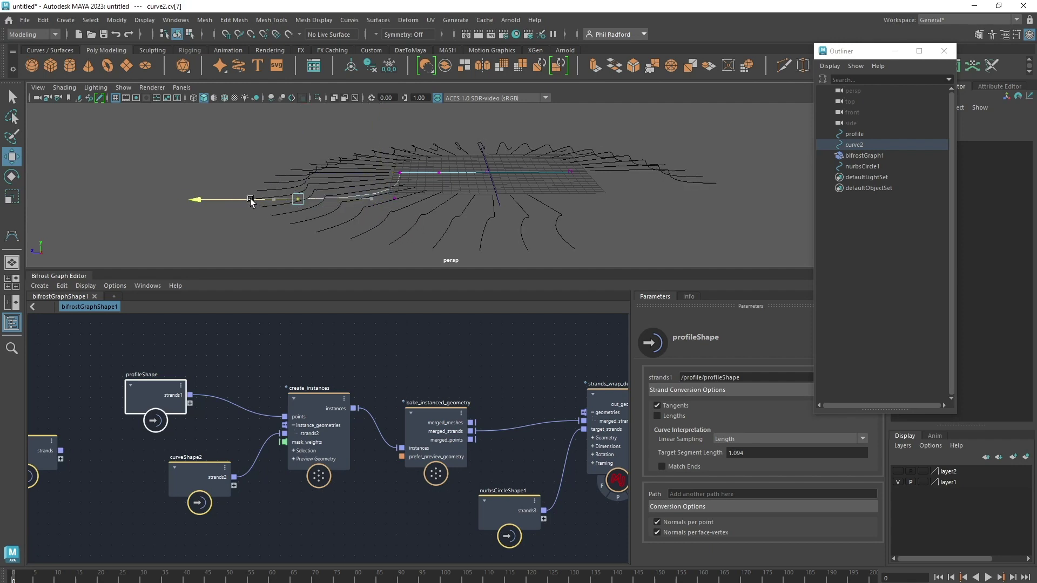
- Set the strands_wrap_deformer's Length Scale to 3.0009
left_click_drag(503, 143, 400, 155, "alt")
middle_click_drag(540, 360, 280, 330, "alt")
left_click(367, 378)
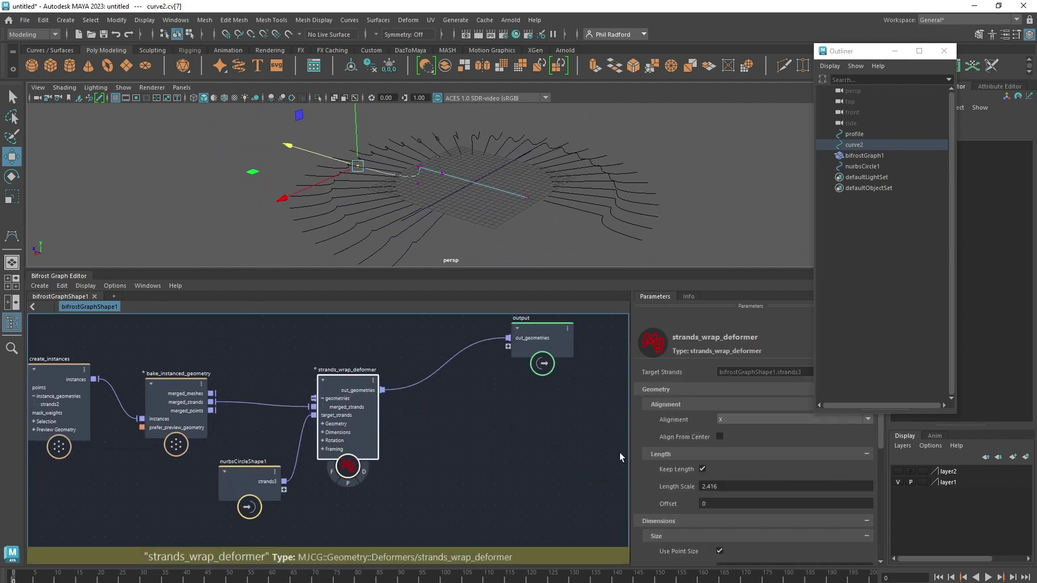
left_click_drag(729, 486, 693, 495)
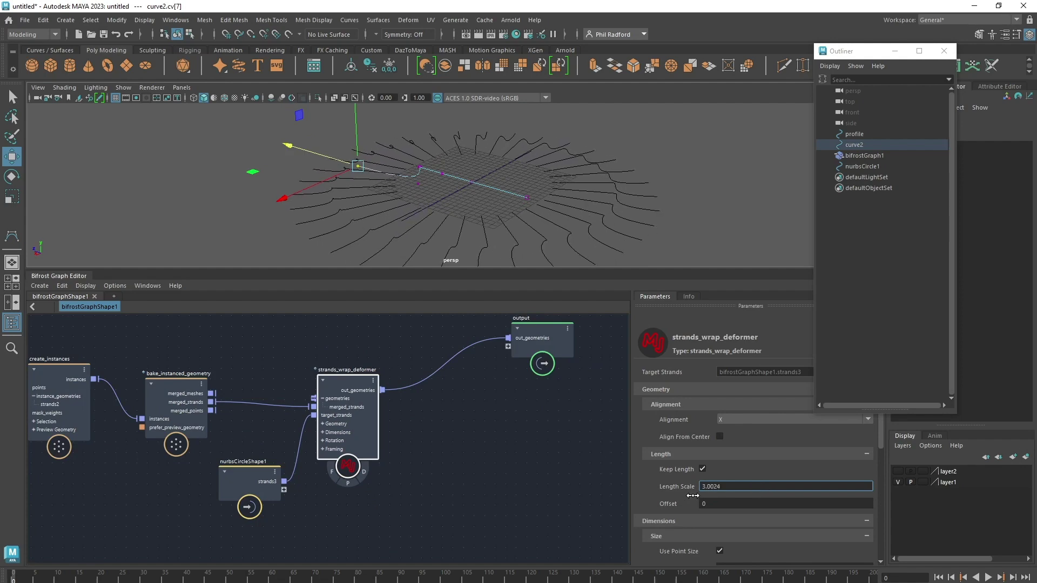
- Shift curve2's first control vertex sideways so the inner ends of the strands sweep around the circle
left_click_drag(716, 125, 546, 229, "alt")
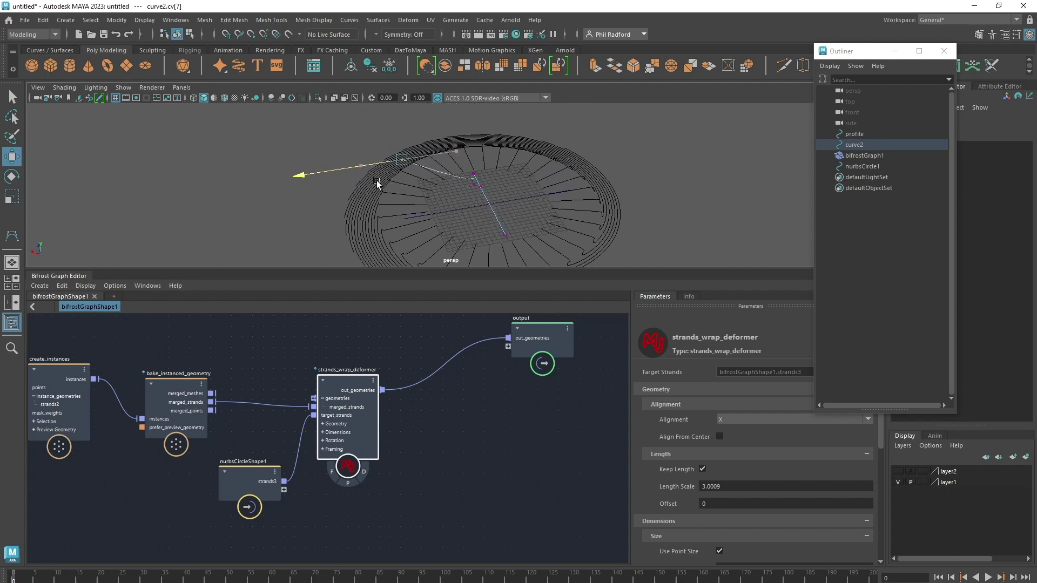
left_click_drag(582, 232, 526, 264, "alt")
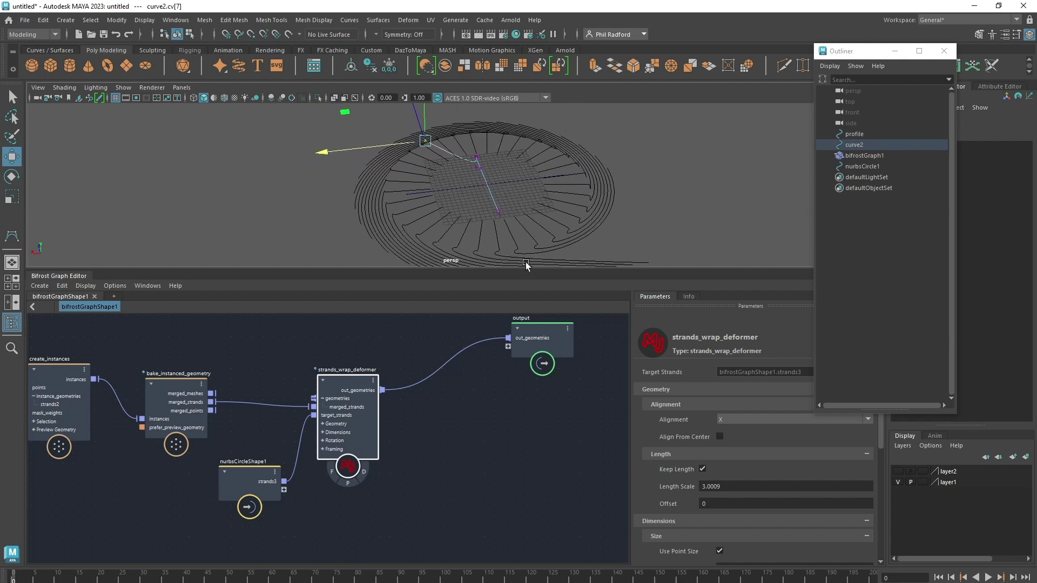
left_click_drag(598, 181, 573, 176, "alt")
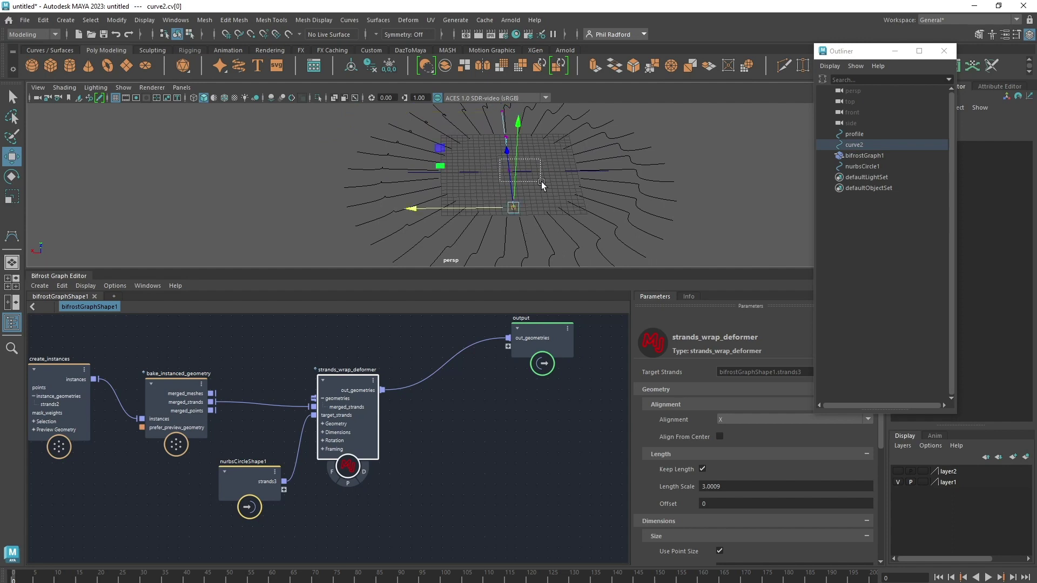
left_click_drag(542, 182, 542, 183)
left_click_drag(478, 200, 451, 213, "alt")
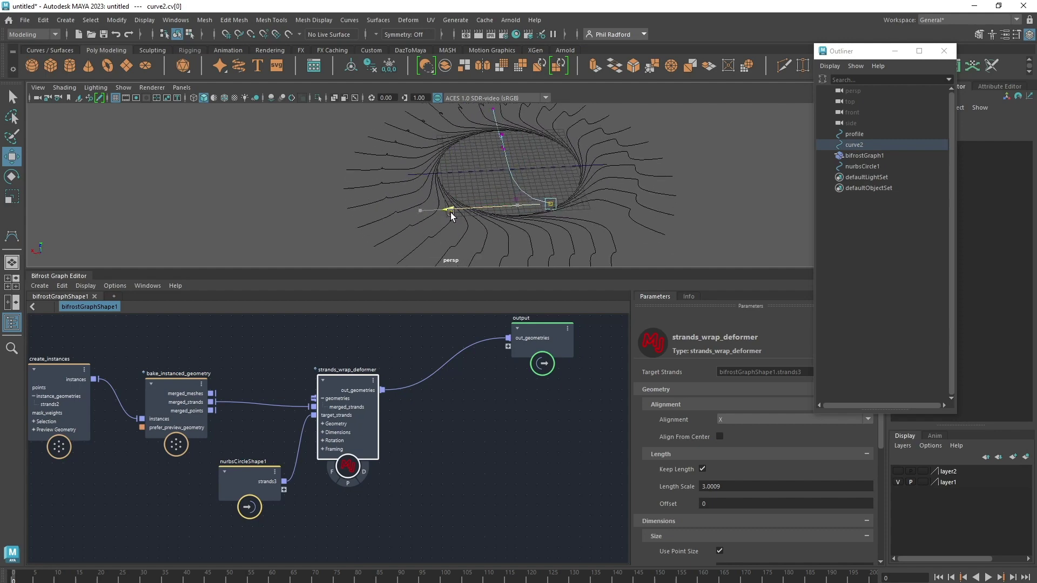
middle_click_drag(451, 215, 468, 222)
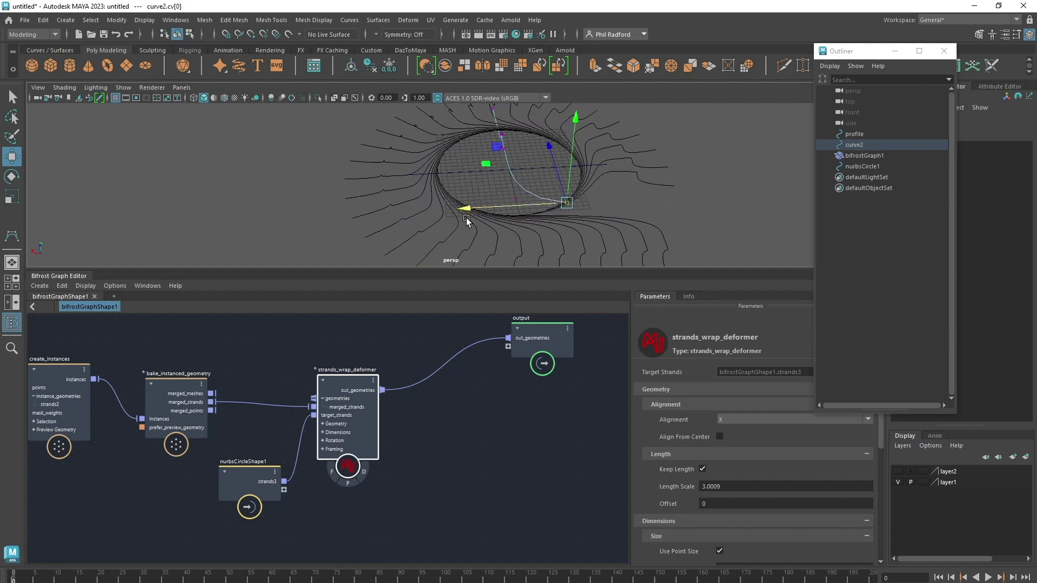
left_click_drag(468, 222, 524, 175, "alt")
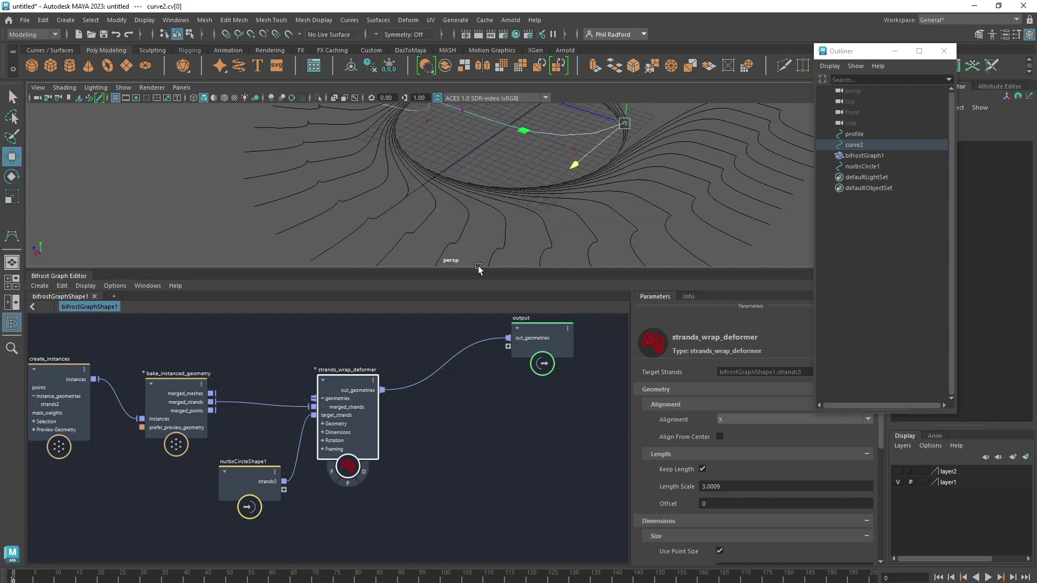
- Adjust the split between the viewport and the Bifrost Graph Editor, and reposition the strands_wrap_deformer node
left_click_drag(458, 269, 458, 526)
left_click_drag(629, 263, 562, 264, "alt")
left_click_drag(354, 544, 366, 515)
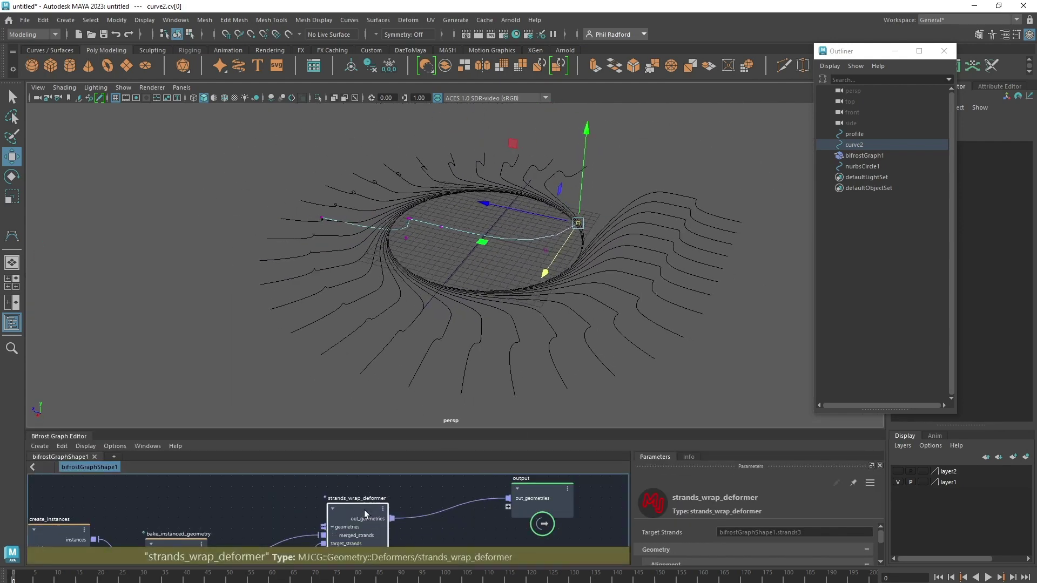
left_click_drag(620, 429, 625, 391)
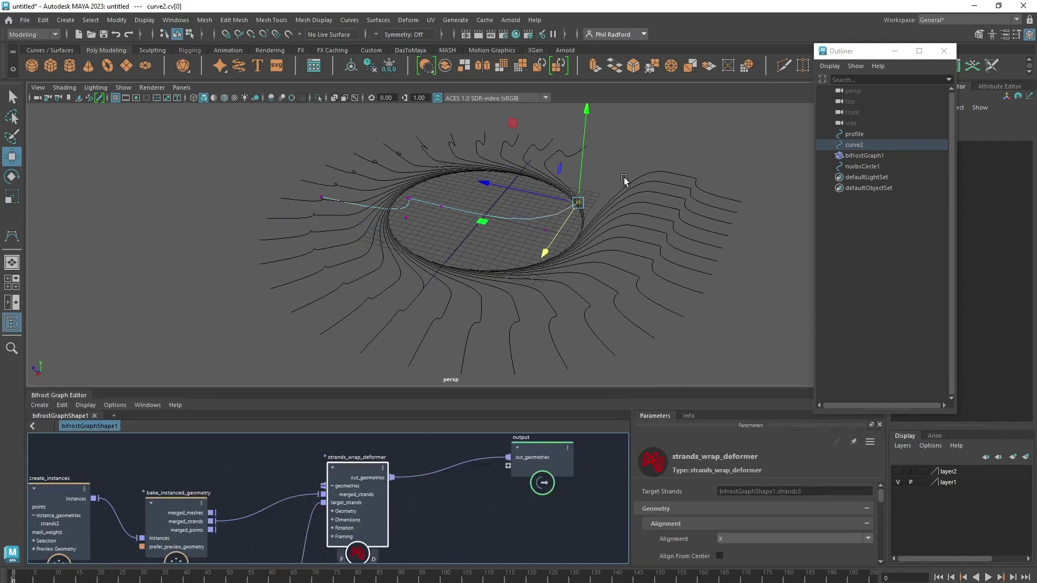
left_click_drag(744, 306, 619, 288, "alt")
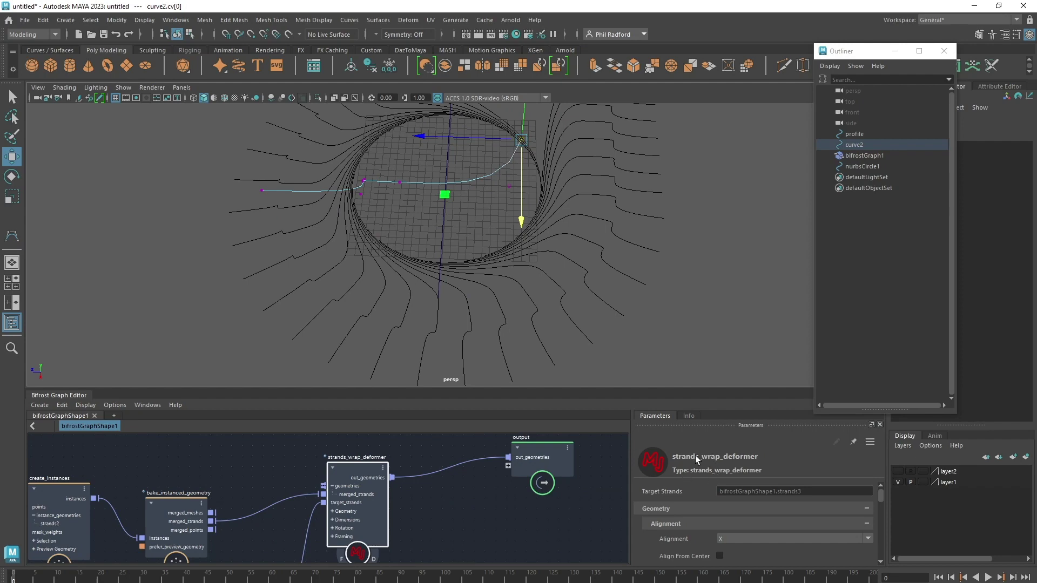
left_click_drag(684, 389, 686, 331)
- Set the deformer's Length Scale to 2.739, and compare Align From Center on and off, leaving it off
scroll(474, 215, "down", 1)
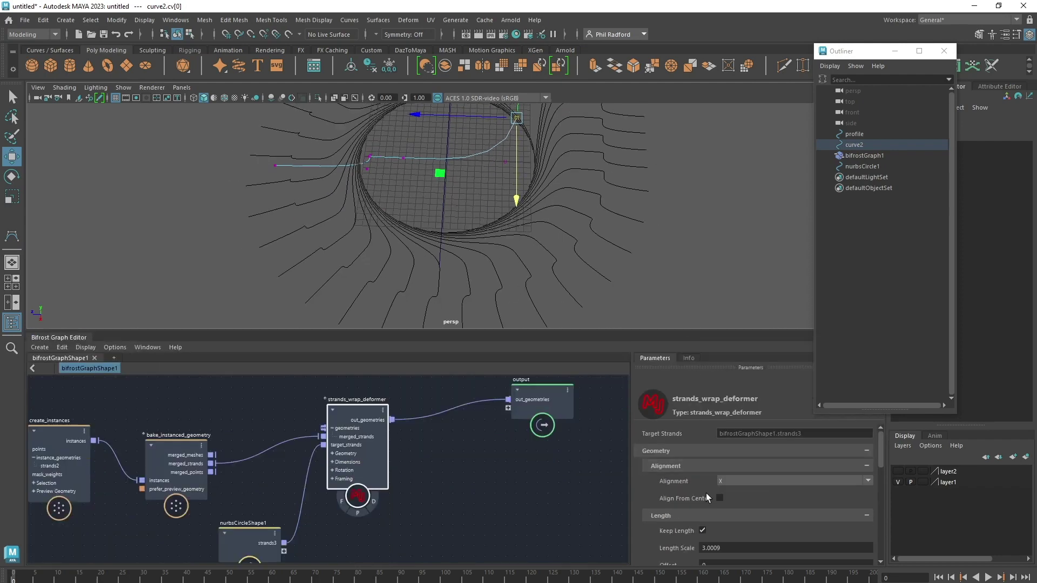
left_click_drag(734, 550, 704, 494)
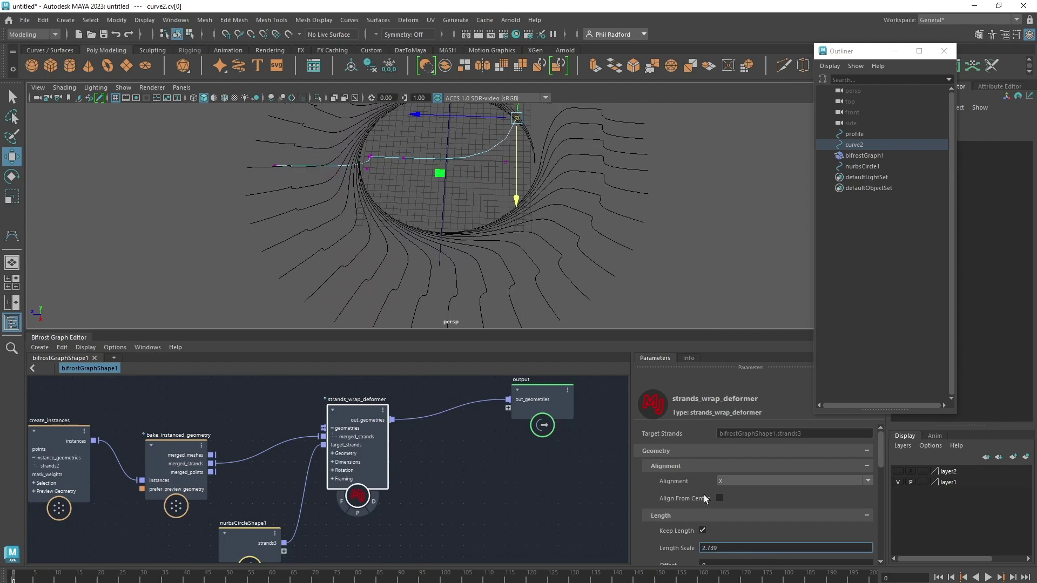
left_click(721, 499)
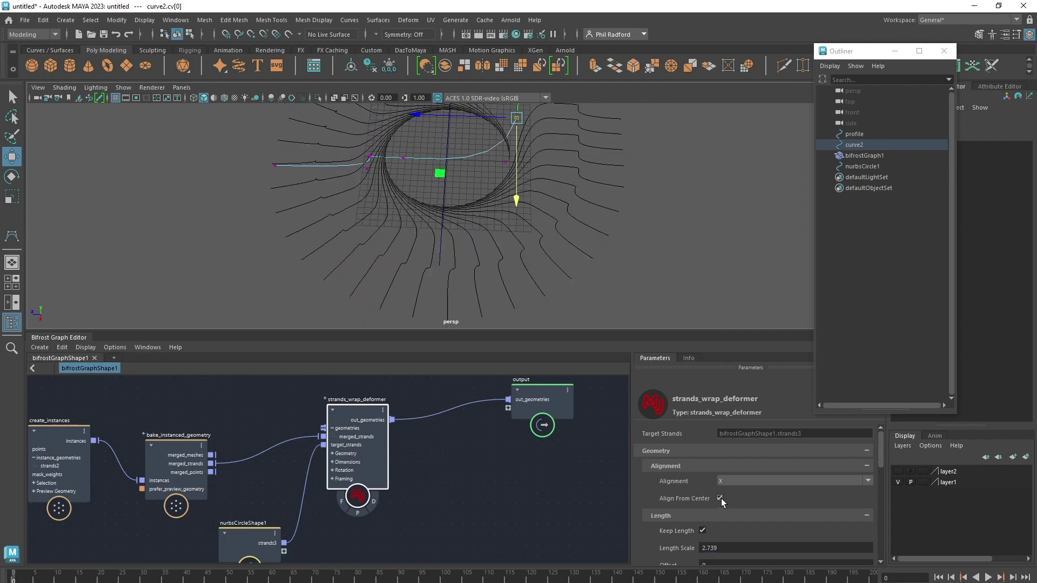
left_click(720, 498)
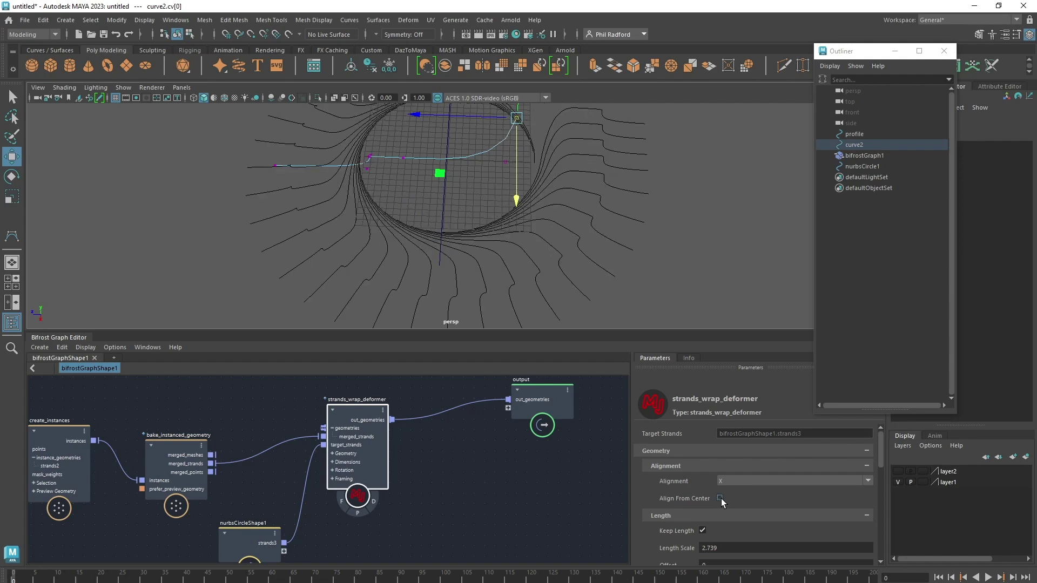
- Set the strands_wrap_deformer's Length Scale to 2.908 and its Size to 0.2088
scroll(722, 502, "down", 2)
left_click_drag(722, 518, 672, 559)
scroll(731, 522, "down", 4)
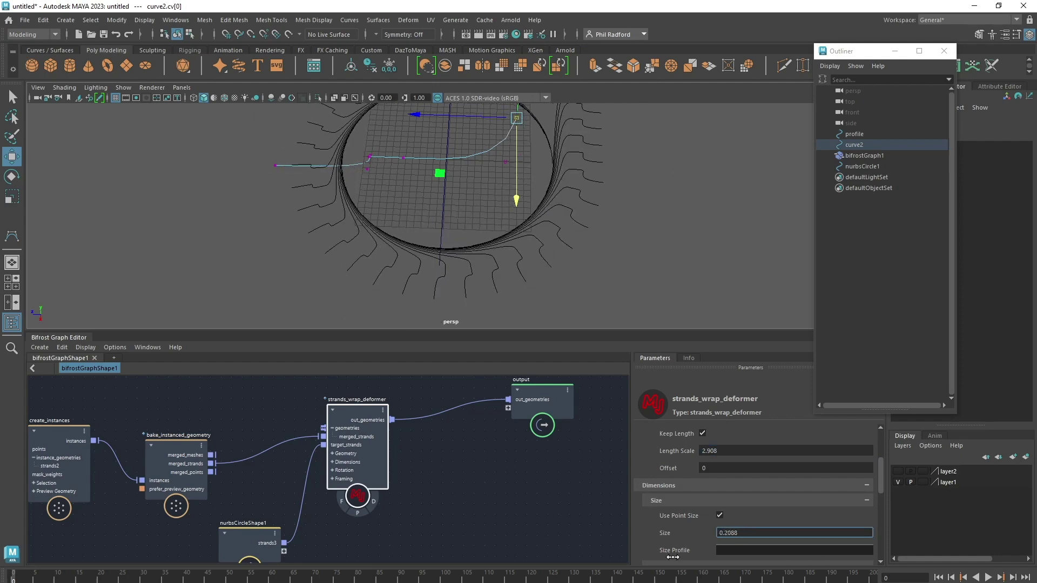
- Set the strands_wrap_deformer's Width to 1.197 and look over its Height, Rotation and Framing parameters
scroll(676, 562, "down", 5)
left_click_drag(734, 482, 756, 528)
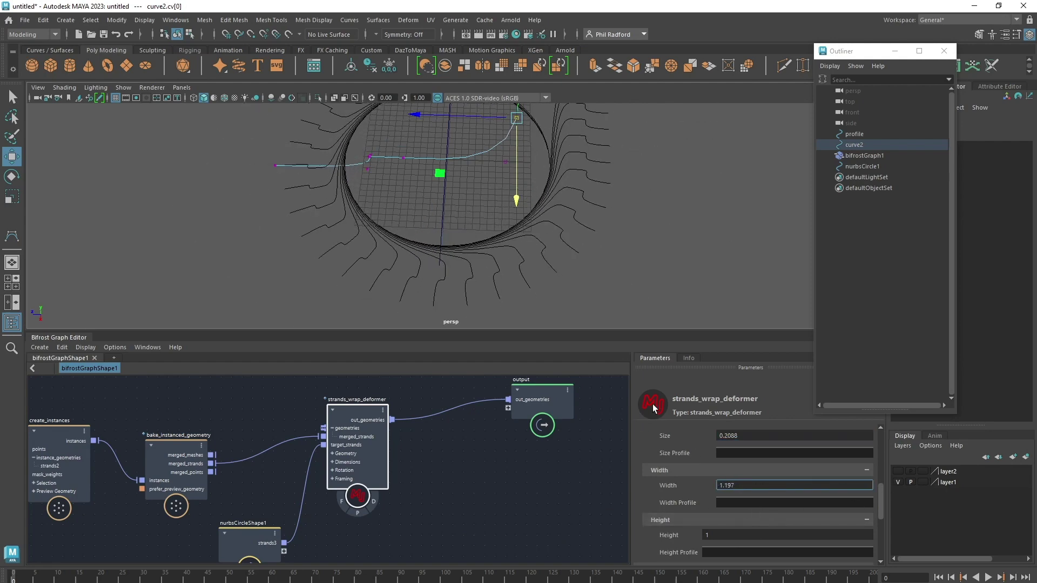
left_click_drag(613, 196, 555, 193, "alt")
scroll(675, 505, "down", 5)
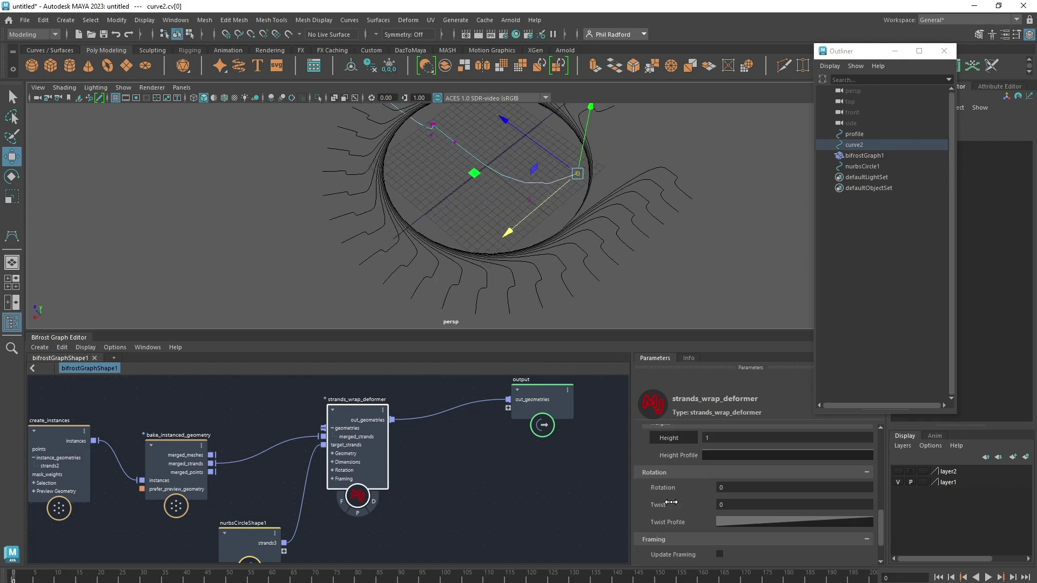
scroll(675, 500, "up", 8)
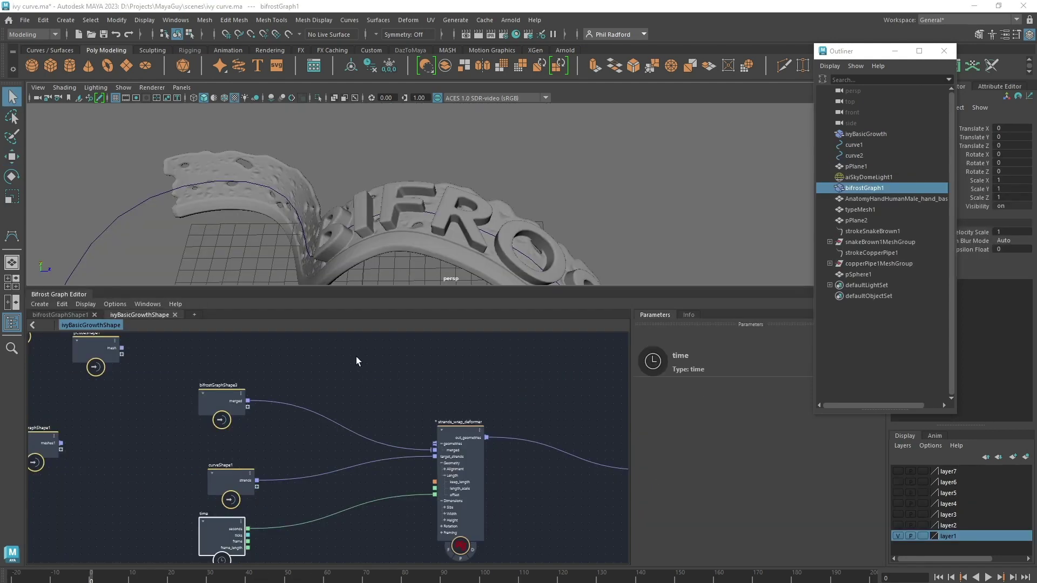
- Examine the node chain around merge_volumes and volume_to_mesh in the bifrostGraphShape1 graph
left_click(77, 315)
middle_click_drag(319, 391, 650, 418, "alt")
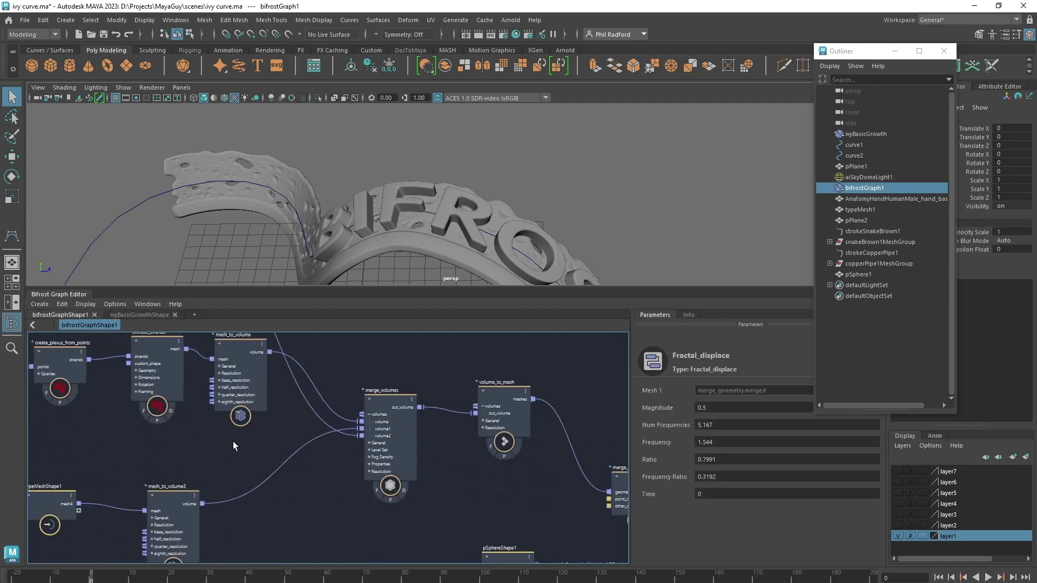
middle_click_drag(234, 445, 99, 418, "alt")
middle_click_drag(407, 468, 97, 444, "alt")
- In the ivyBasicGrowthShape graph, reposition the strands_wrap_deformer and its time, curveShape1 and Bifrost graph shape input nodes
left_click(133, 316)
middle_click_drag(183, 559, 167, 486, "alt")
left_click_drag(186, 466, 192, 492)
middle_click_drag(356, 409, 329, 461, "alt")
left_click_drag(408, 439, 403, 406)
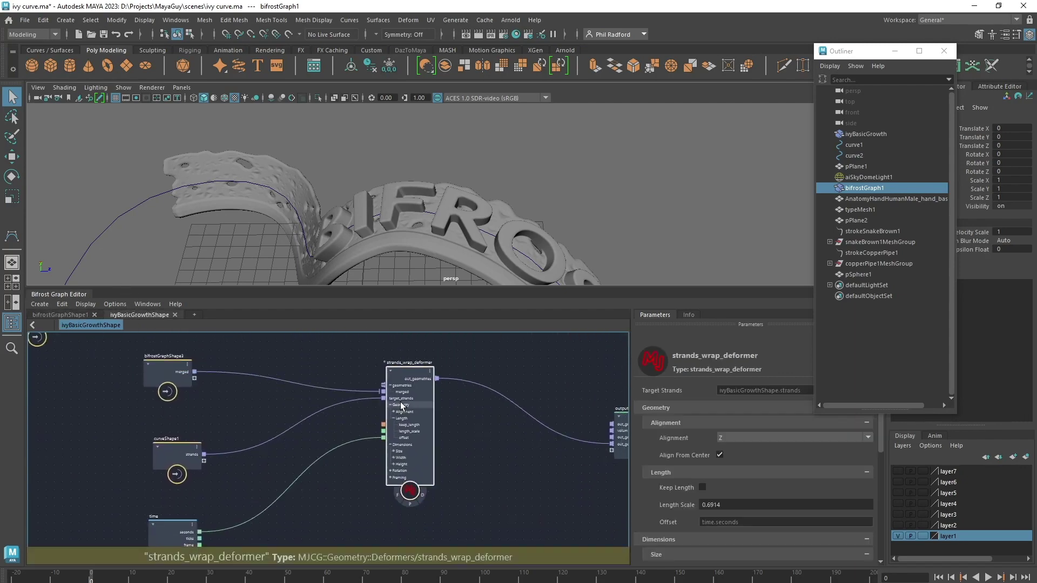
left_click_drag(178, 452, 190, 464)
left_click_drag(170, 370, 181, 373)
left_click_drag(186, 464, 200, 451)
- Select curve1 and scrub the timeline to preview the wrapped BIFROST geometry travelling along the curve
left_click(110, 224)
right_click_drag(411, 202, 324, 197, "alt")
left_click_drag(129, 573, 96, 575)
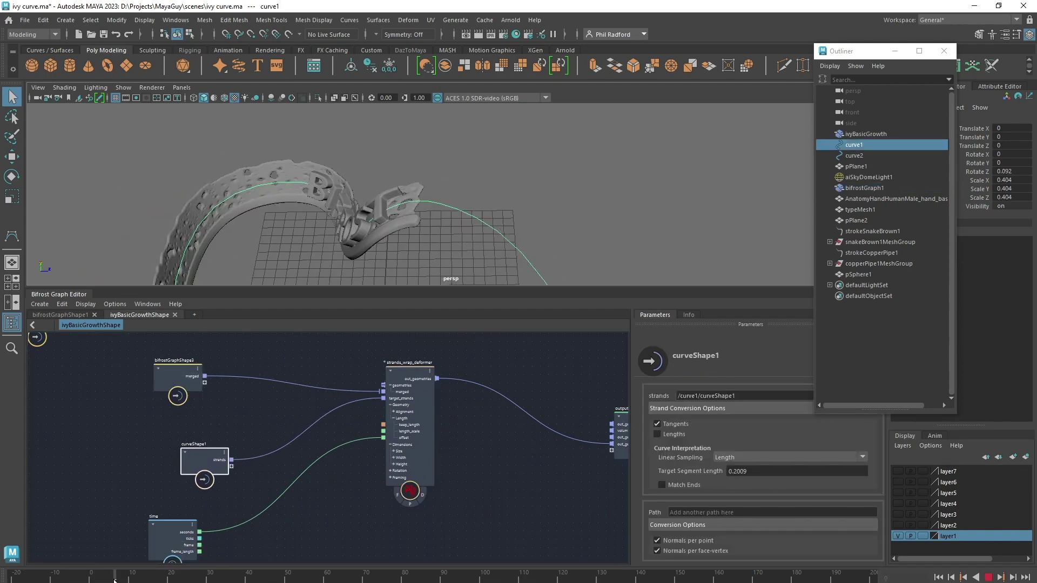
left_click_drag(459, 200, 505, 219, "alt")
middle_click_drag(505, 219, 493, 235, "alt")
mouse_move(493, 235)
left_mouse_down("alt")
mouse_move(546, 204)
mouse_move(482, 232)
left_mouse_up("alt")
mouse_move(92, 575)
left_mouse_down()
mouse_move(150, 574)
mouse_move(111, 574)
left_mouse_up()
- In the bifrostGraphShape1 graph, delete the connection from mesh_to_volume4's volume output to merge_volumes
left_click(68, 315)
middle_click_drag(253, 373, 260, 359, "alt")
scroll(108, 457, "down", 1)
middle_click_drag(108, 457, 472, 508, "alt")
left_click_drag(386, 463, 385, 451)
middle_click_drag(486, 366, 460, 397, "alt")
scroll(426, 415, "down", 2)
middle_click_drag(363, 418, 454, 456, "alt")
left_click_drag(369, 423, 347, 412)
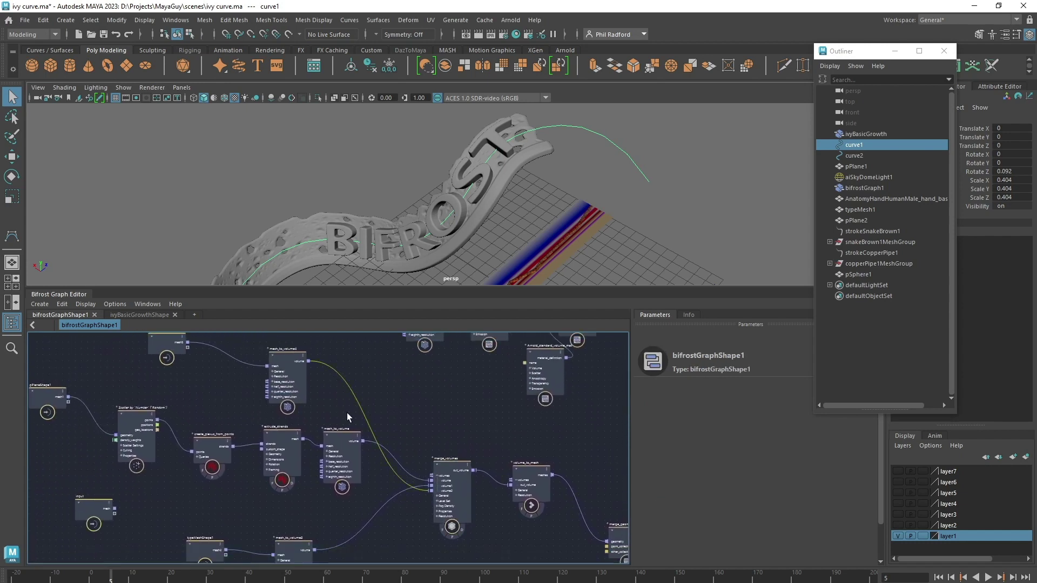
key("Delete")
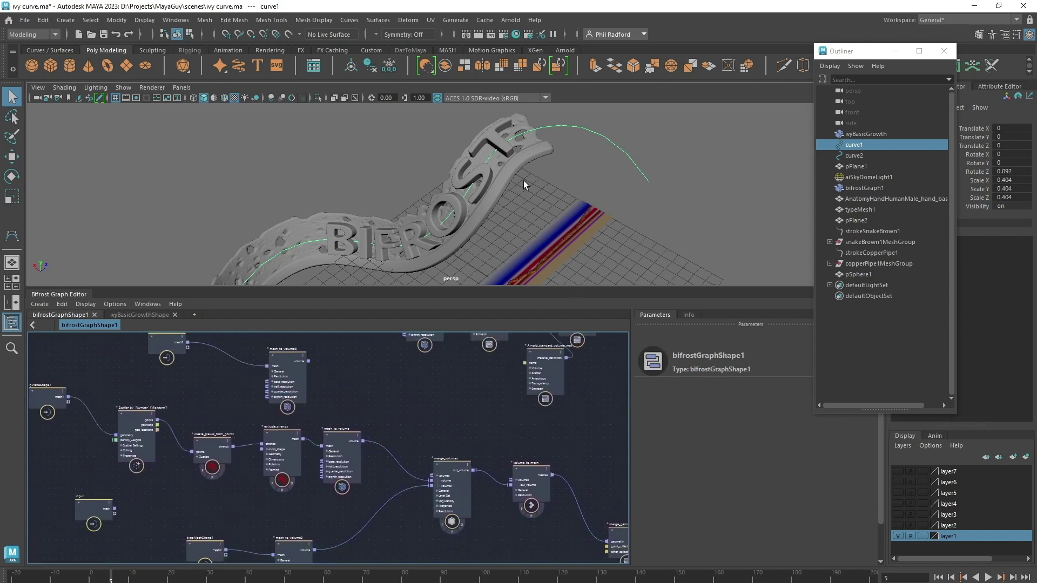
- Move the mesh_to_volume4 node slightly aside and select the connection from mesh_to_volume to merge_volumes
left_click(303, 373)
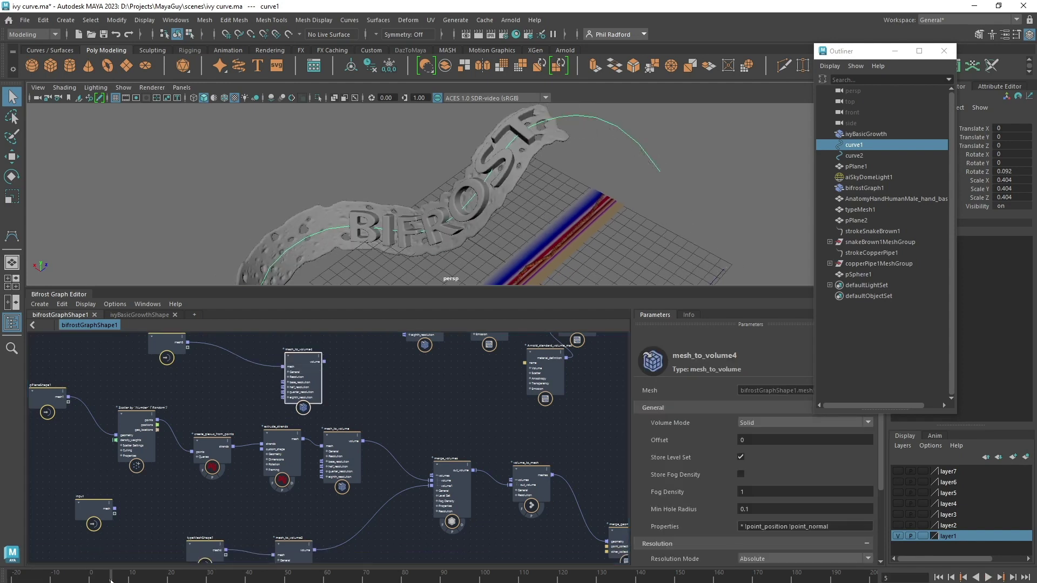
middle_click_drag(414, 470, 397, 429)
left_click(397, 429)
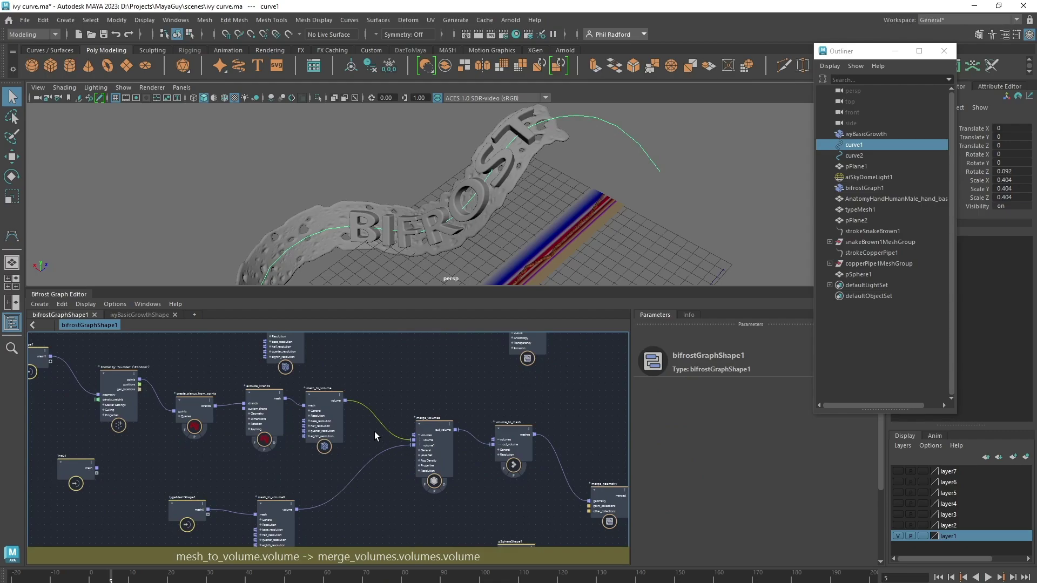